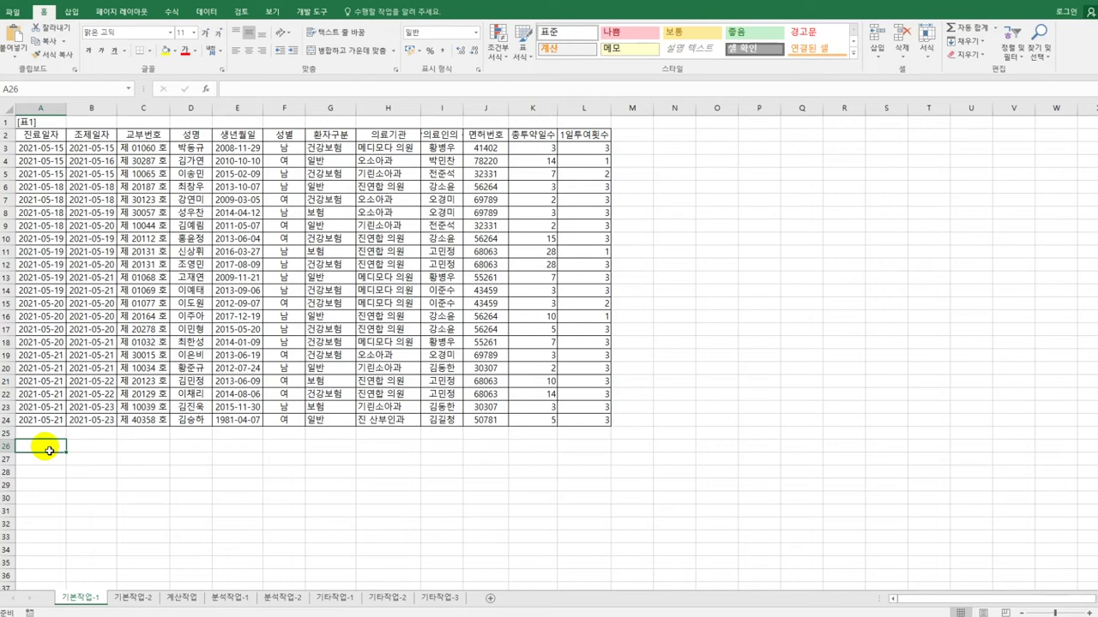
Step: Label A26 '조건' and begin A27's condition as =and(G3="건강보험",DAYS(
{"action": "type", "text": "조건"}
{"action": "key", "text": "Return"}
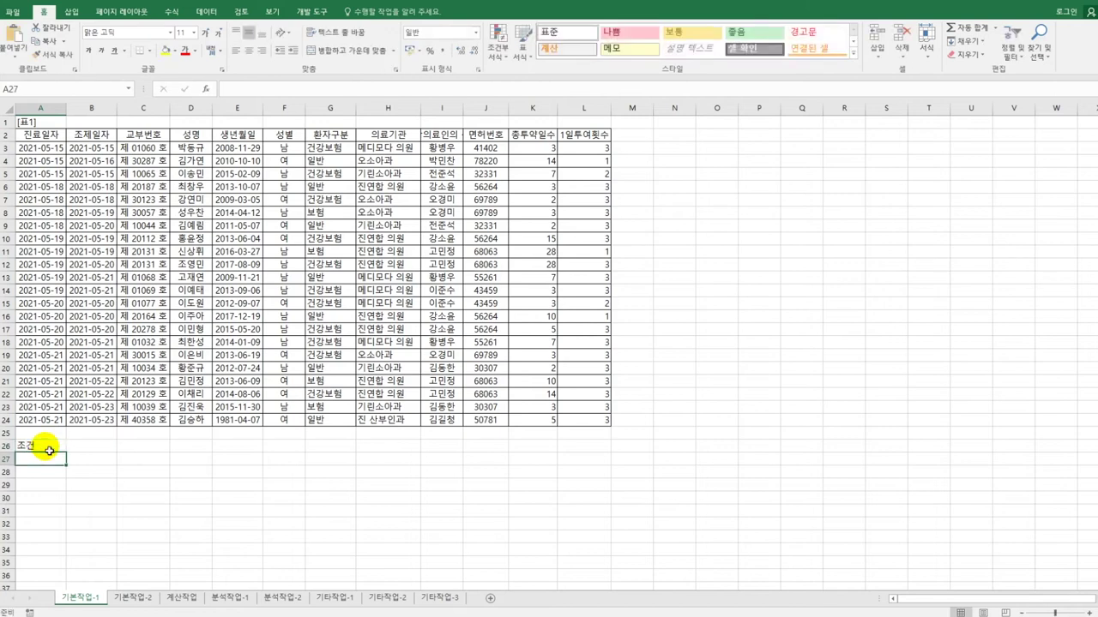
{"action": "type", "text": "="}
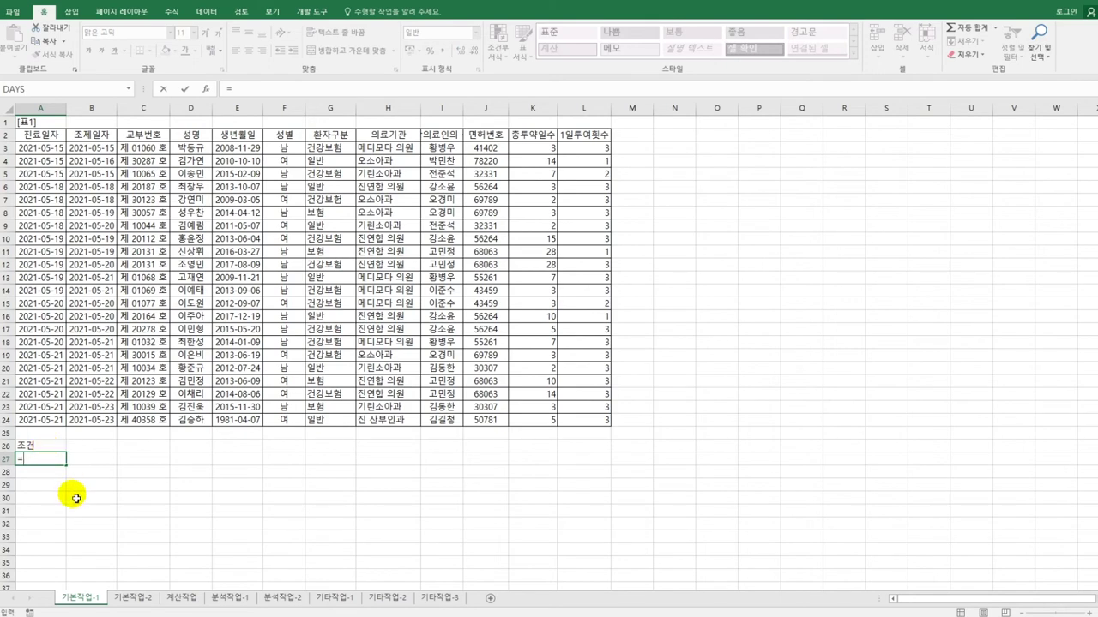
{"action": "type", "text": "ㅇ"}
{"action": "key", "text": "BackSpace"}
{"action": "type", "text": "and("}
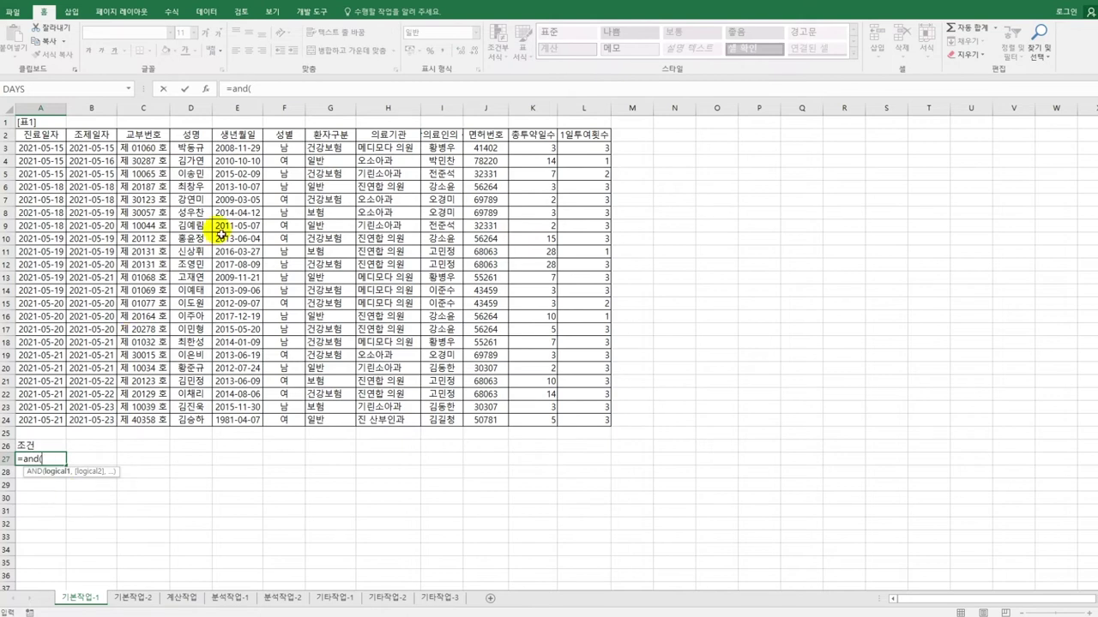
{"action": "left_click", "coordinate": [335, 148]}
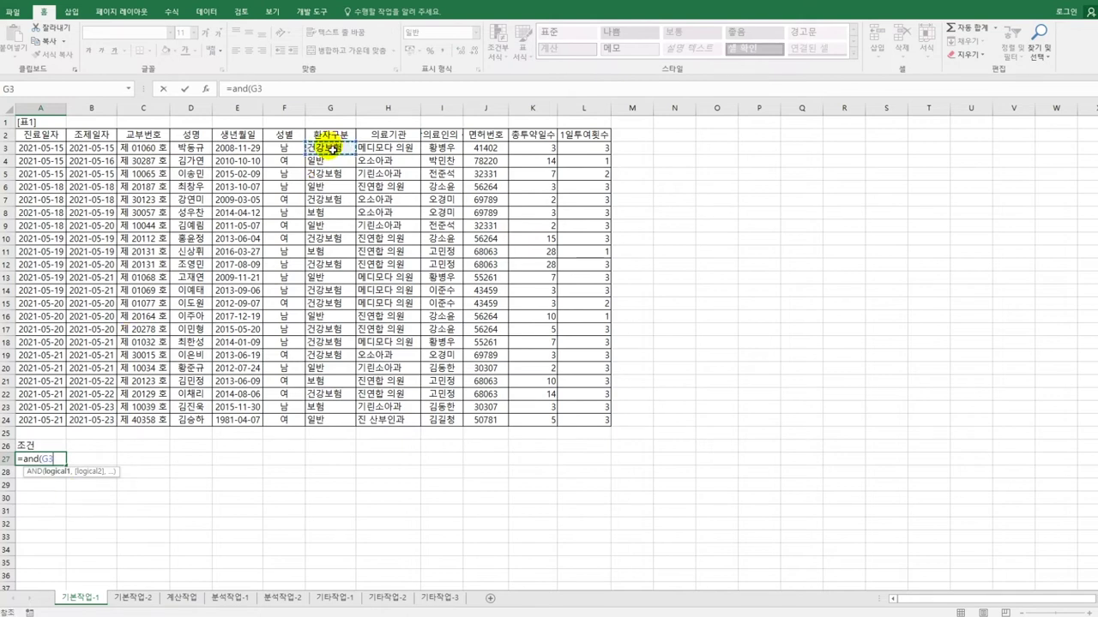
{"action": "type", "text": "=\"건강보험\","}
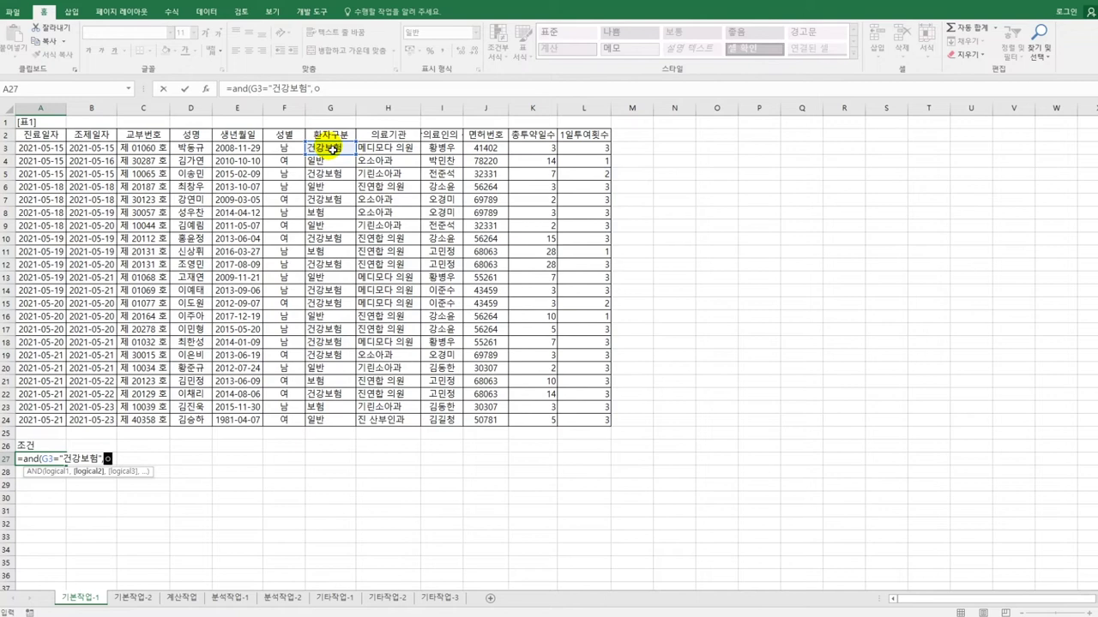
{"action": "type", "text": "days"}
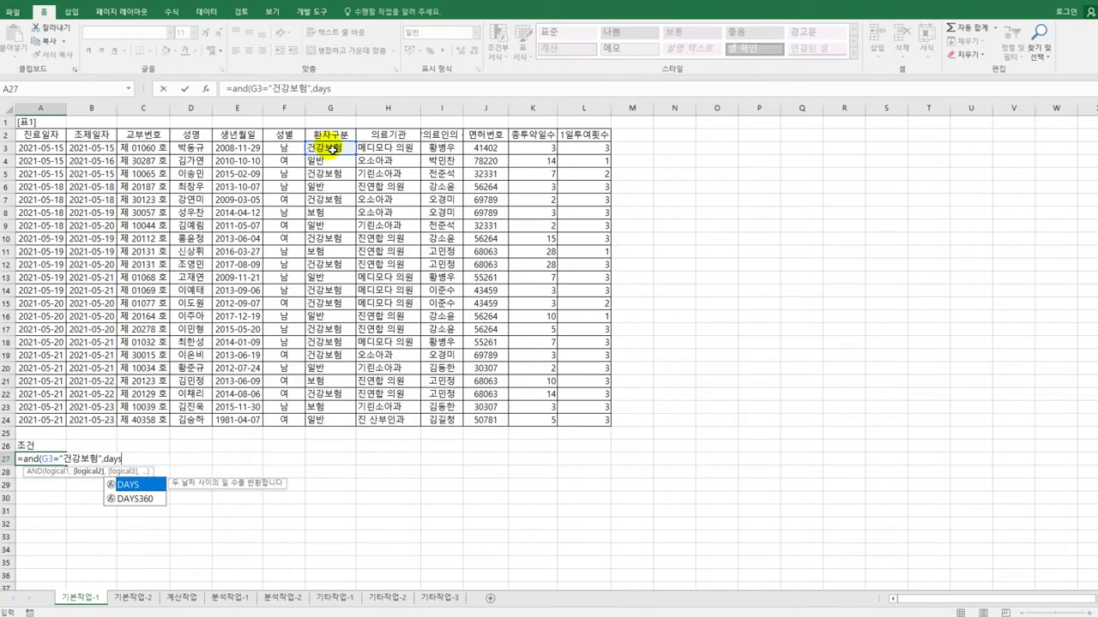
{"action": "key", "text": "Tab"}
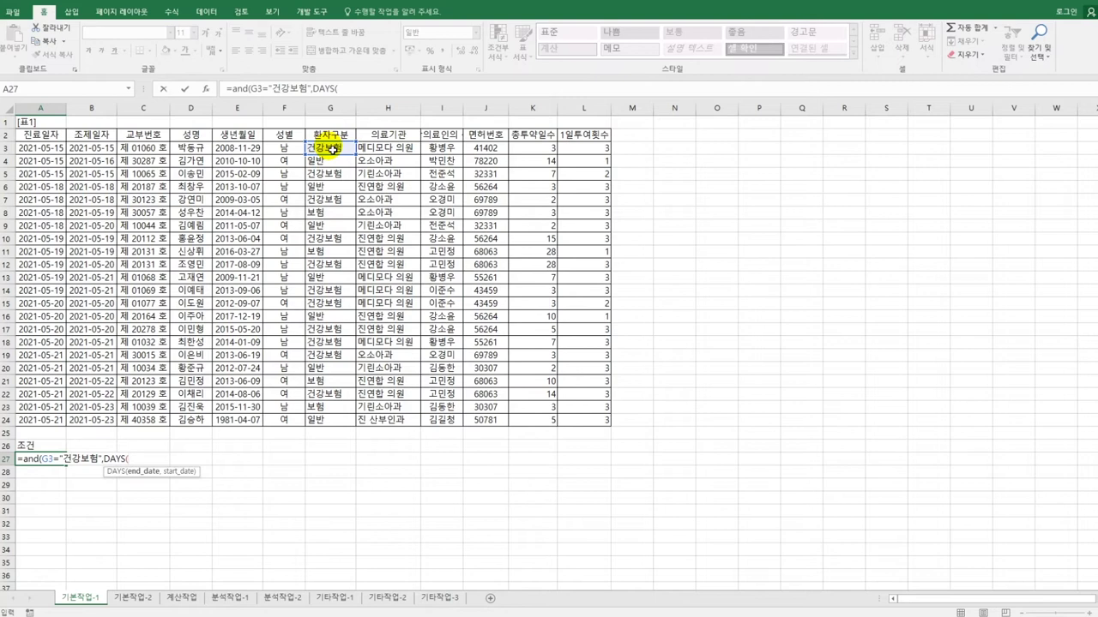
Step: Complete A27 as =AND(G3="건강보험",DAYS(B3,A3)<=1) so it evaluates to TRUE
{"action": "left_click", "coordinate": [102, 153]}
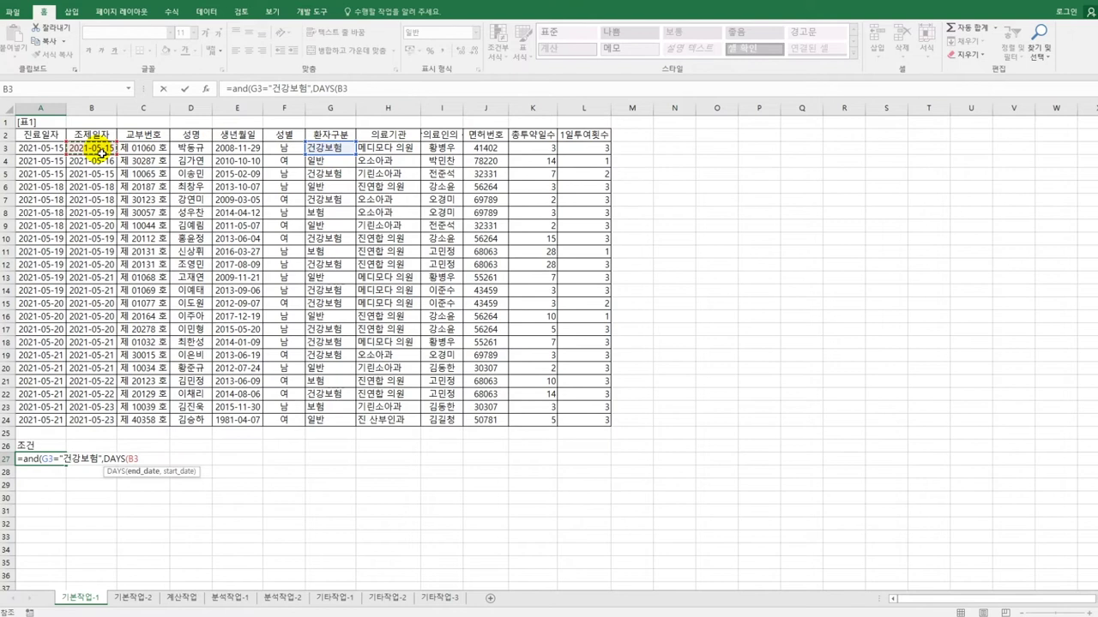
{"action": "type", "text": ","}
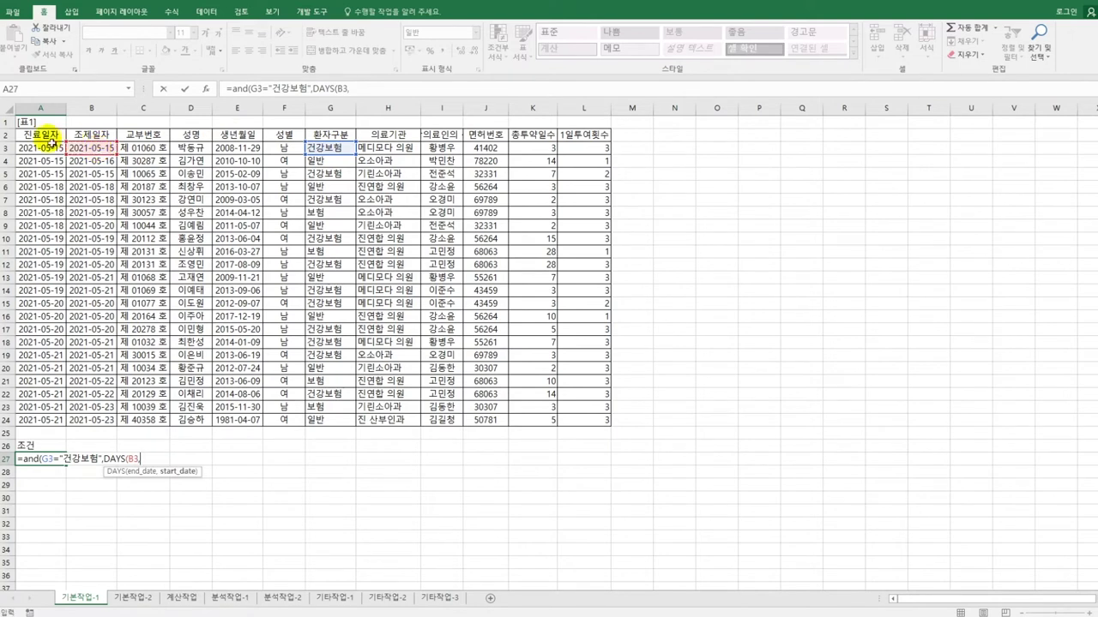
{"action": "left_click", "coordinate": [39, 153]}
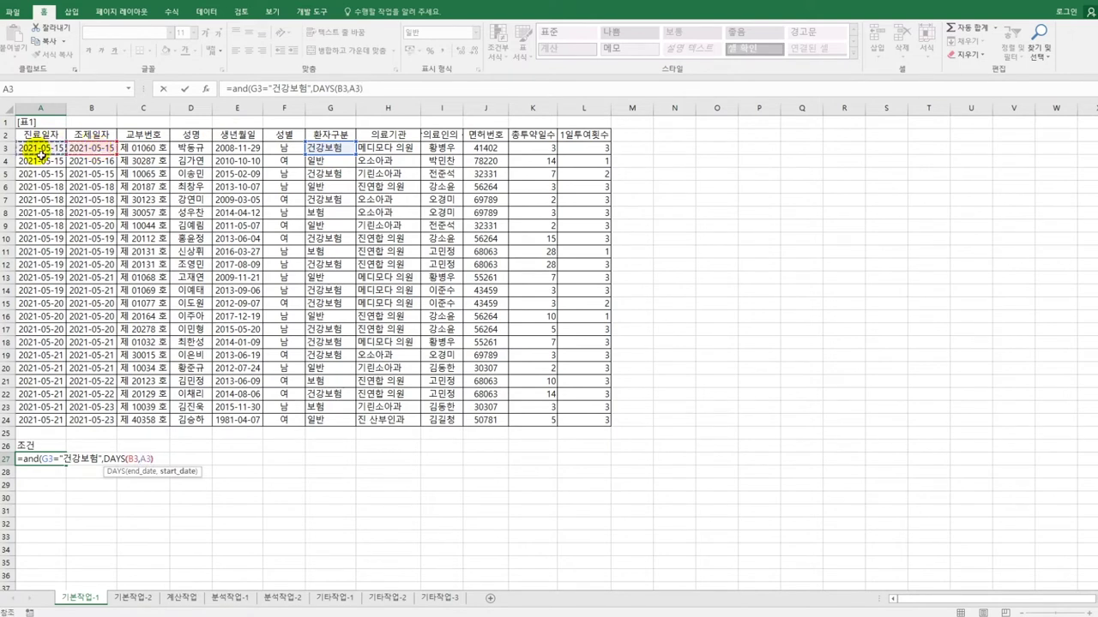
{"action": "type", "text": ")"}
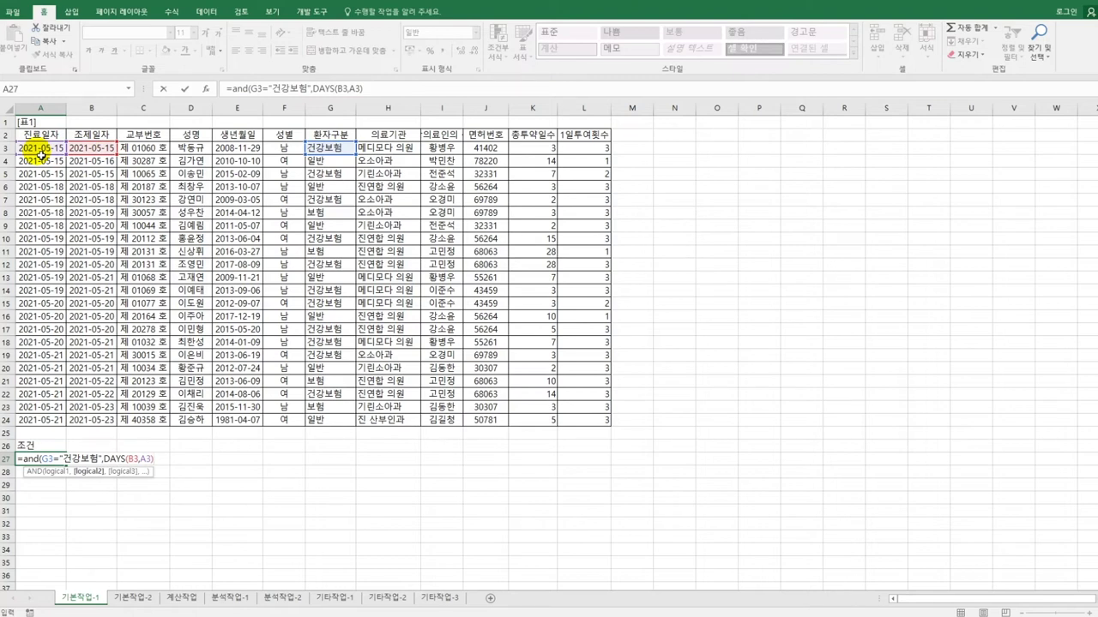
{"action": "type", "text": "<=1"}
{"action": "key", "text": "Right"}
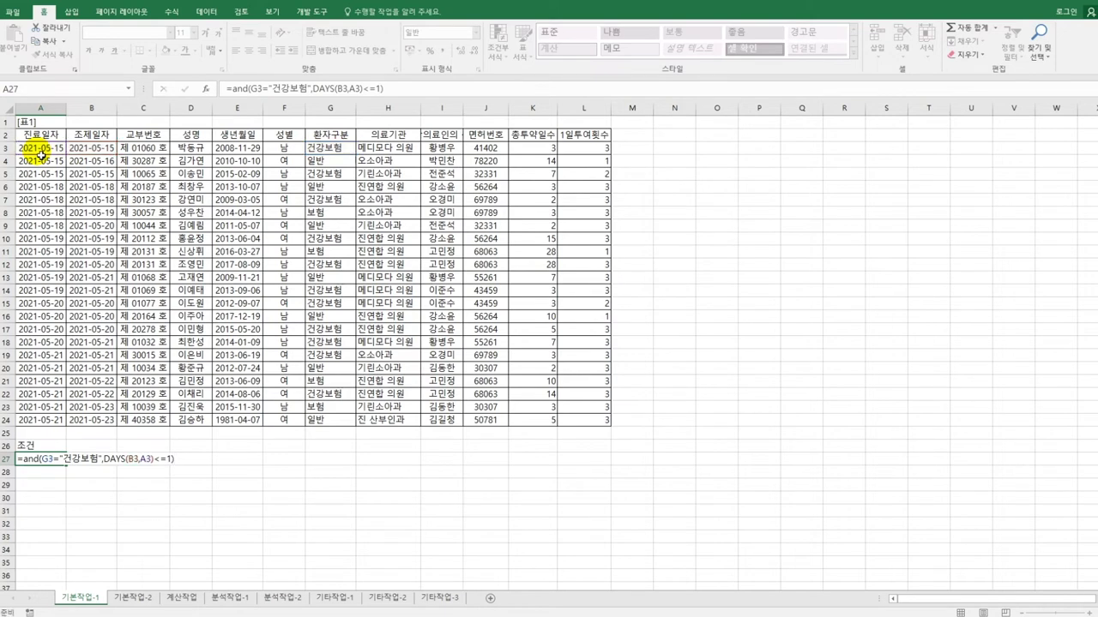
{"action": "key", "text": "Return"}
{"action": "left_click", "coordinate": [123, 199]}
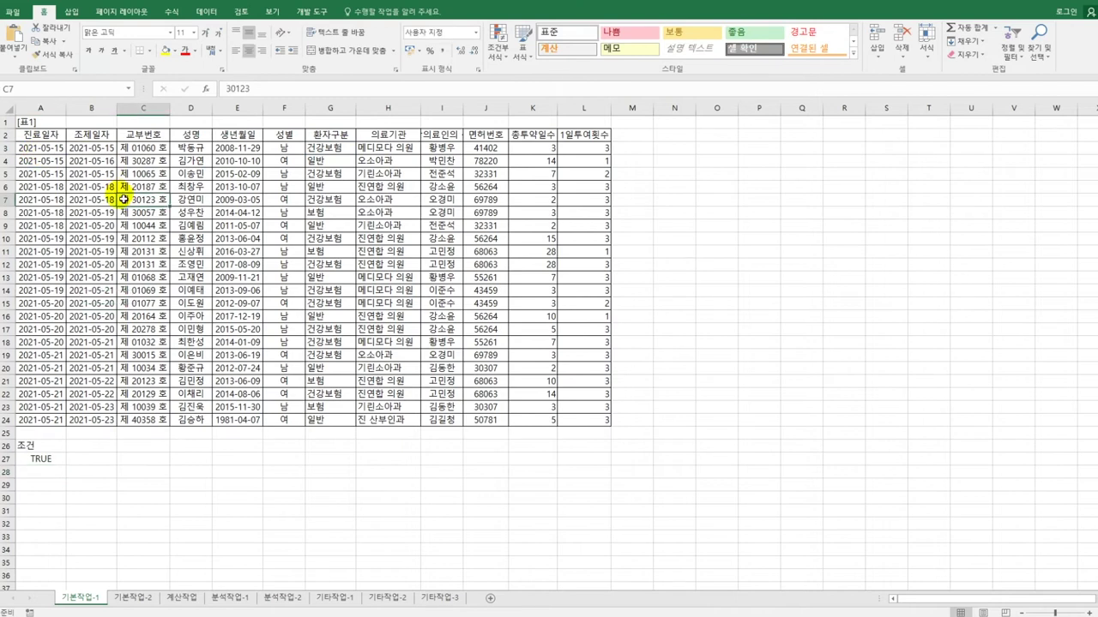
Step: Advanced-filter list A2:L24 with criteria A26:A27, copying the matching records to A30
{"action": "left_click", "coordinate": [206, 11]}
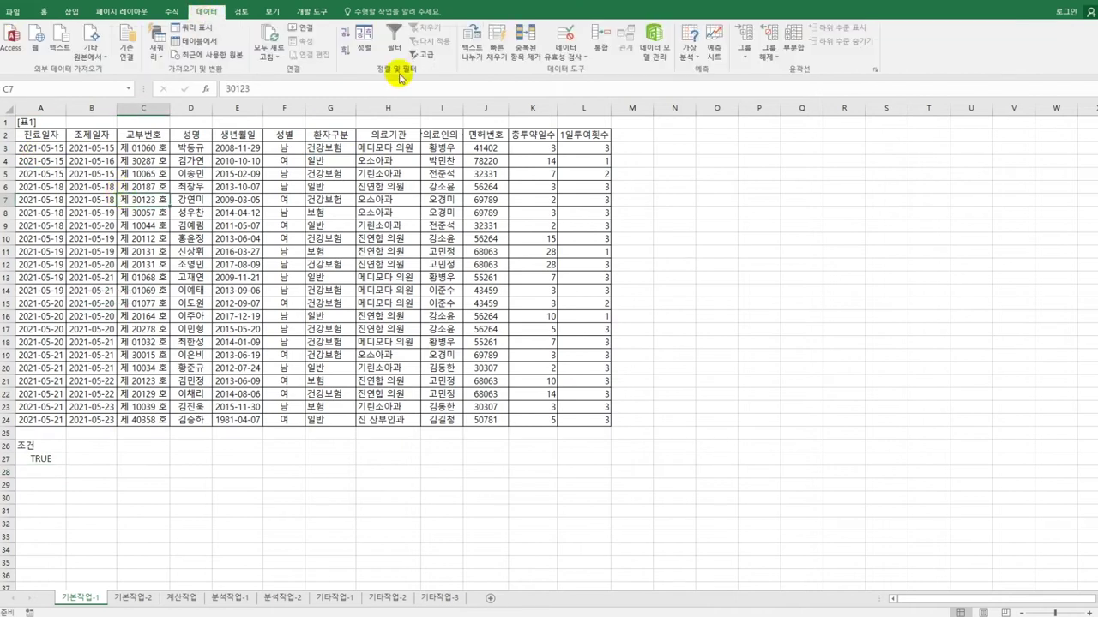
{"action": "left_click", "coordinate": [425, 57]}
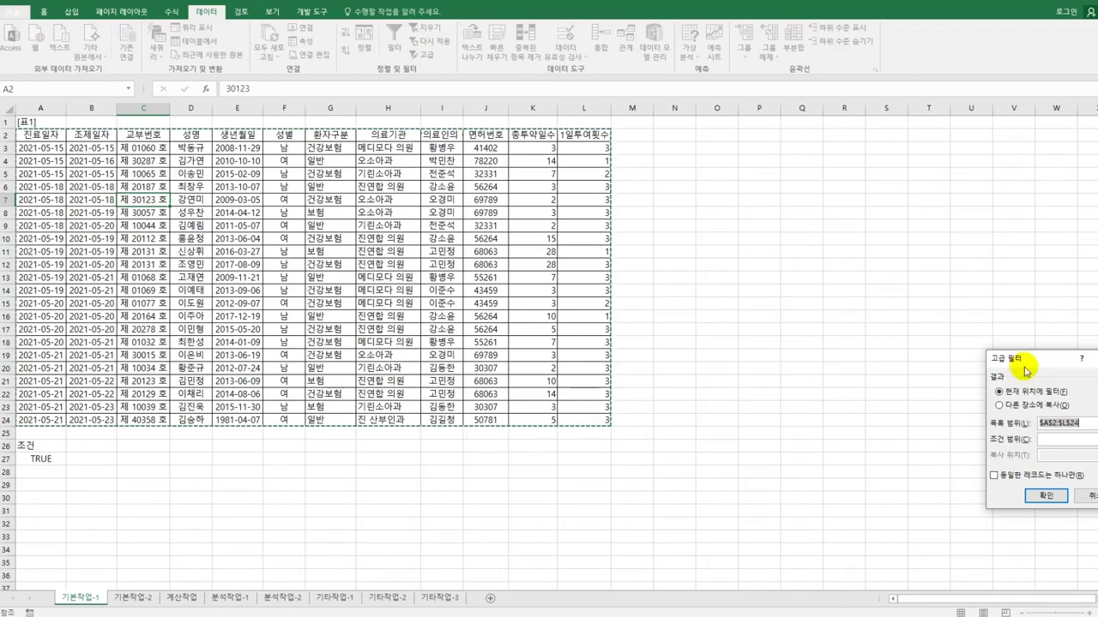
{"action": "left_click_drag", "start_coordinate": [1029, 366], "coordinate": [733, 219]}
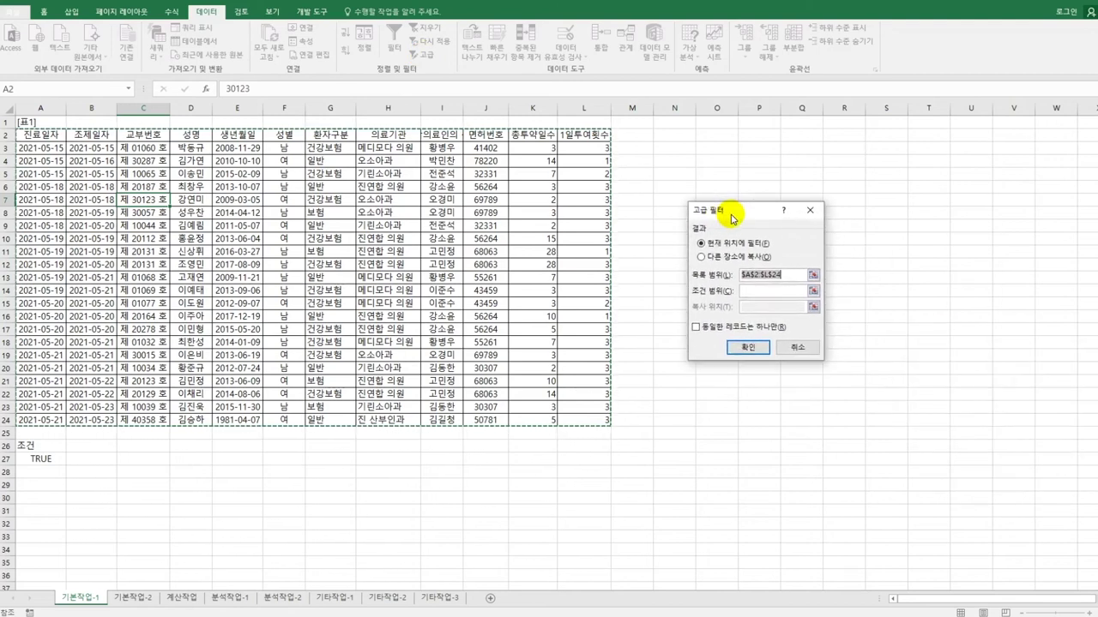
{"action": "left_click", "coordinate": [746, 291]}
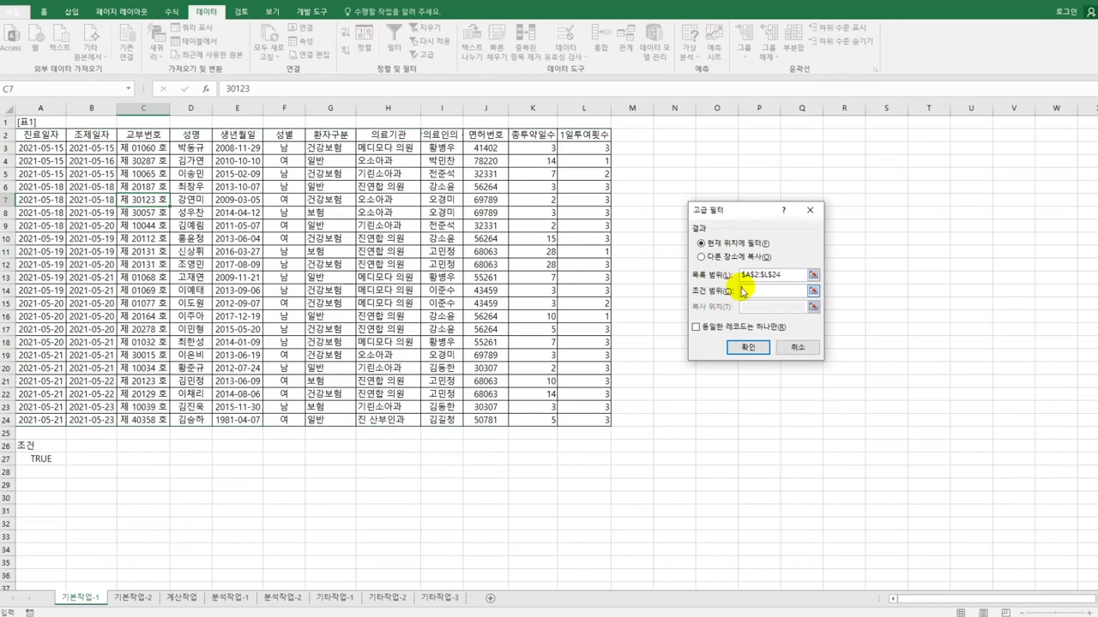
{"action": "left_click_drag", "start_coordinate": [41, 446], "coordinate": [43, 463]}
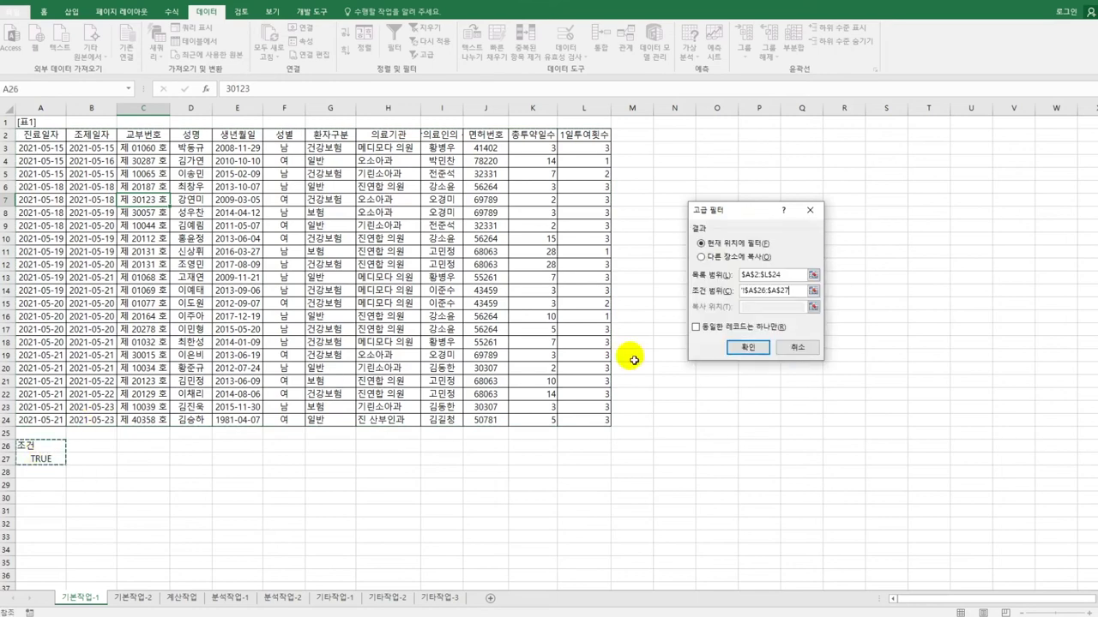
{"action": "left_click", "coordinate": [724, 259]}
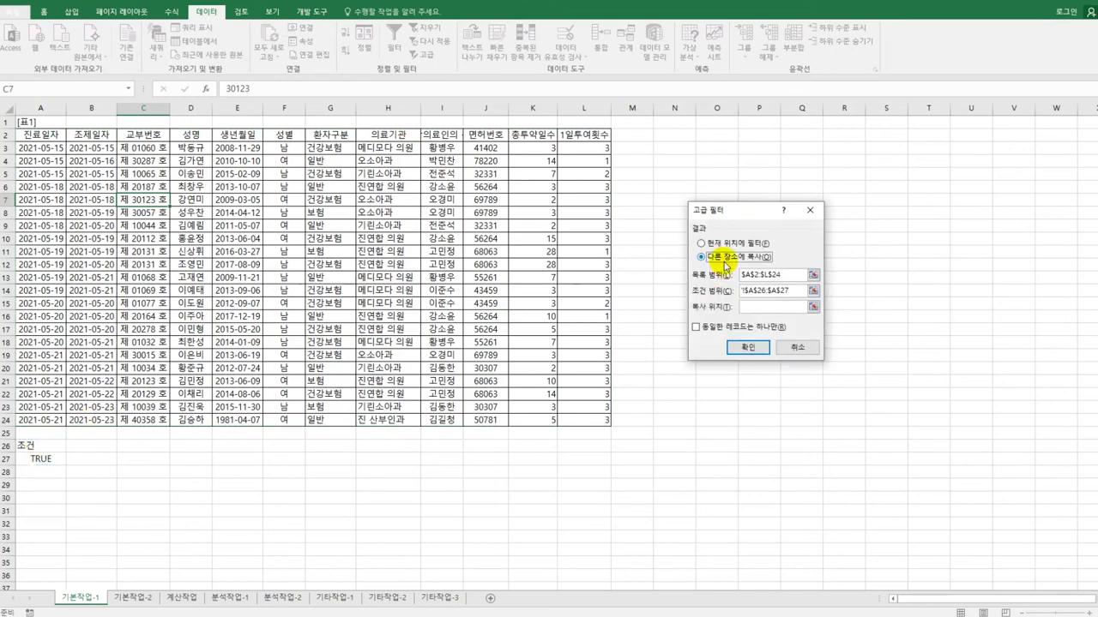
{"action": "left_click", "coordinate": [763, 307]}
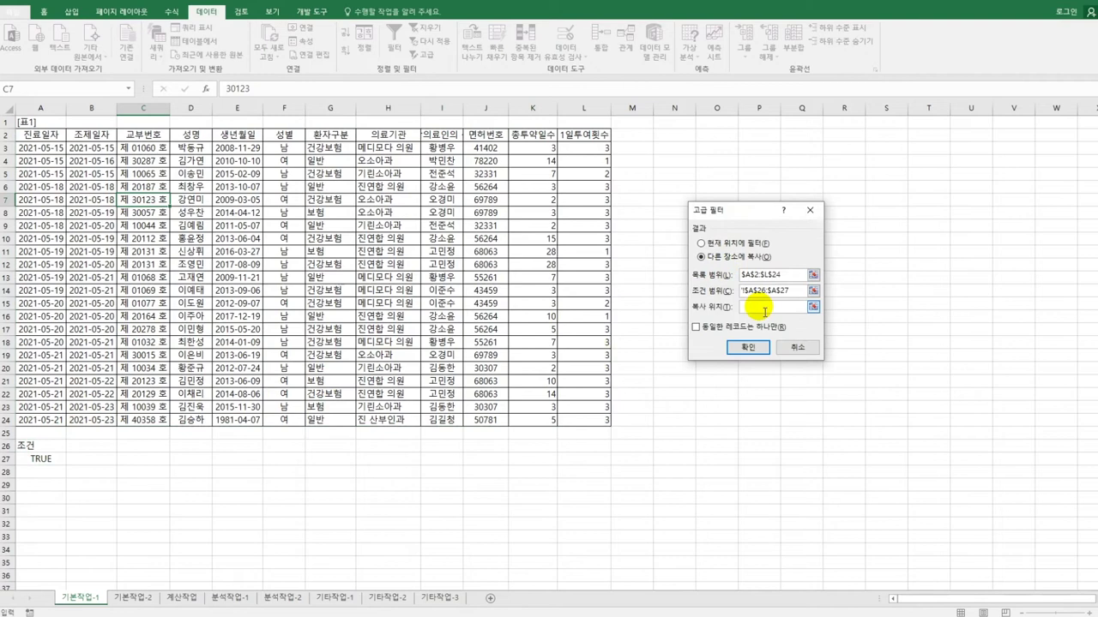
{"action": "left_click", "coordinate": [38, 502]}
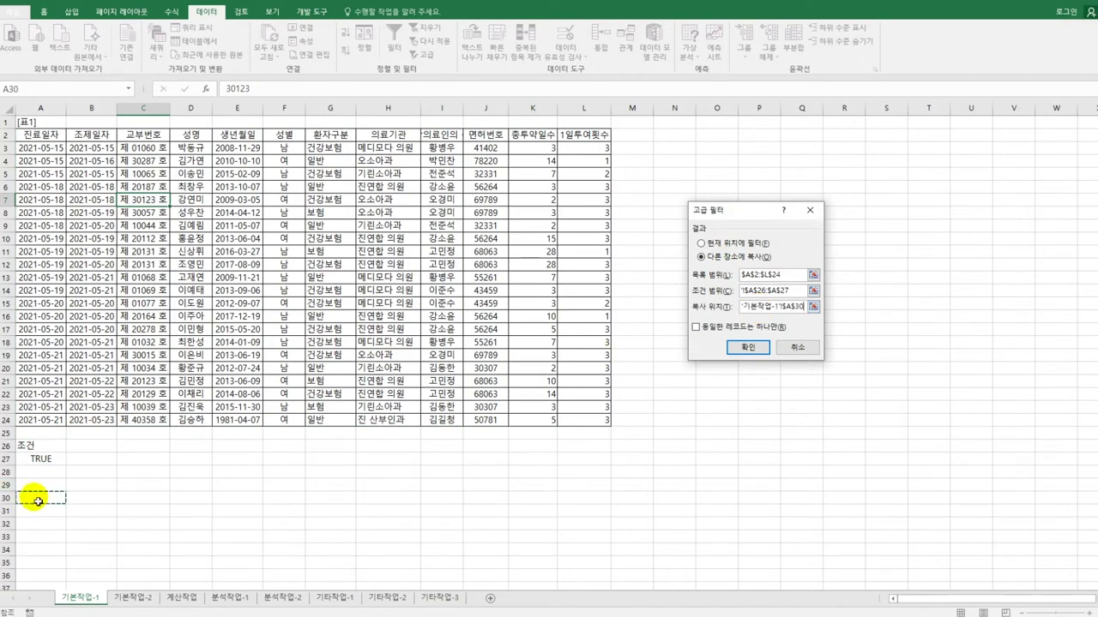
{"action": "left_click", "coordinate": [746, 348]}
{"action": "scroll", "coordinate": [392, 486], "scroll_direction": "down", "scroll_amount": 2}
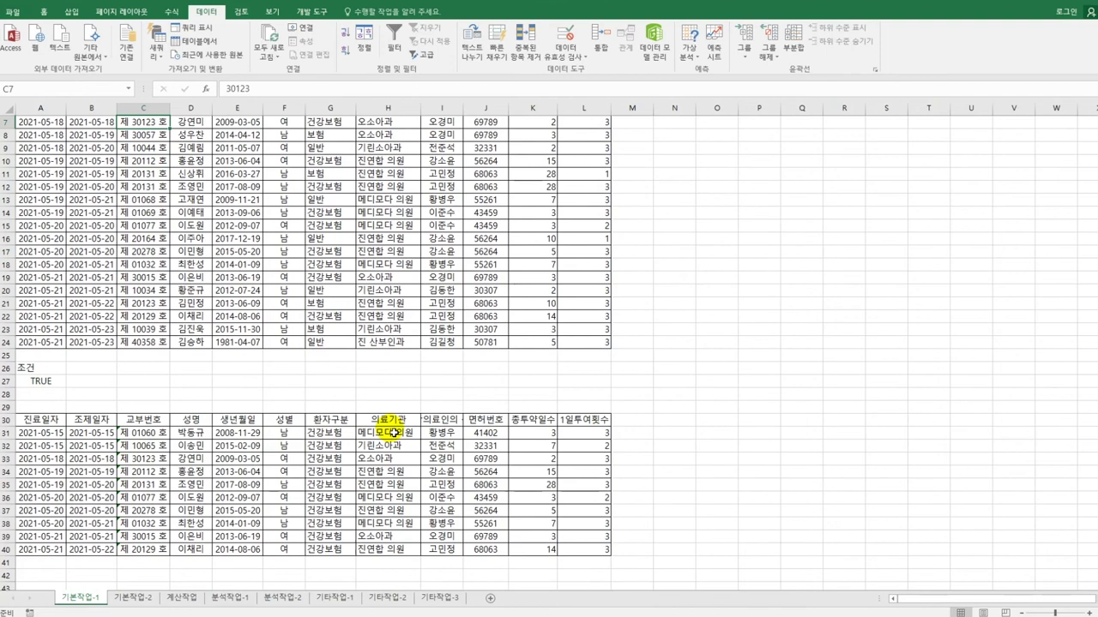
{"action": "left_click_drag", "start_coordinate": [334, 435], "coordinate": [338, 555]}
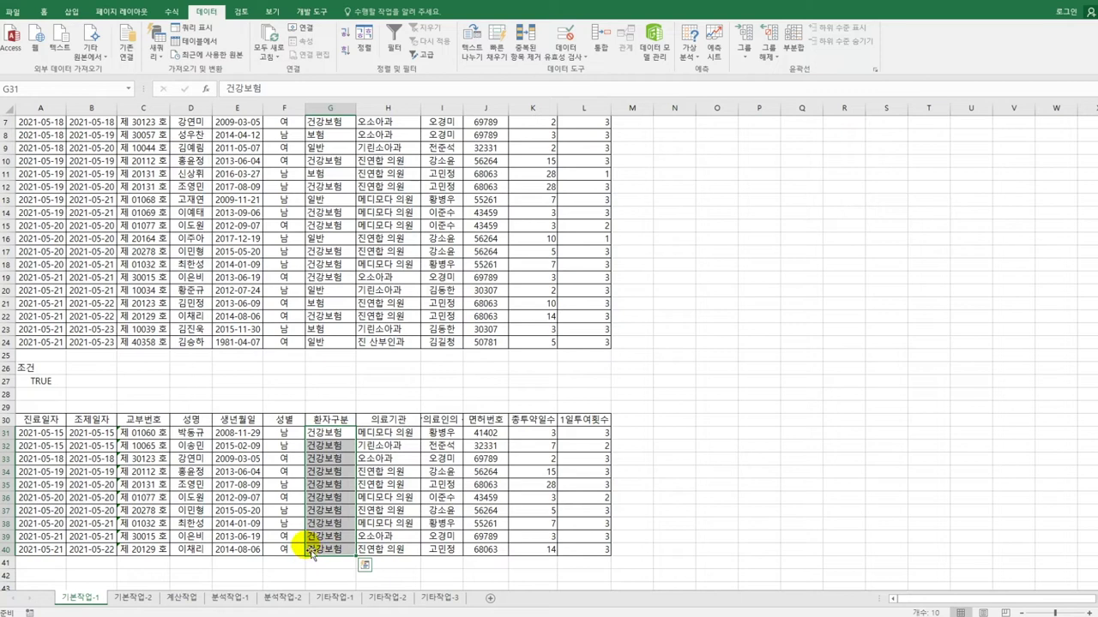
{"action": "left_click", "coordinate": [49, 434]}
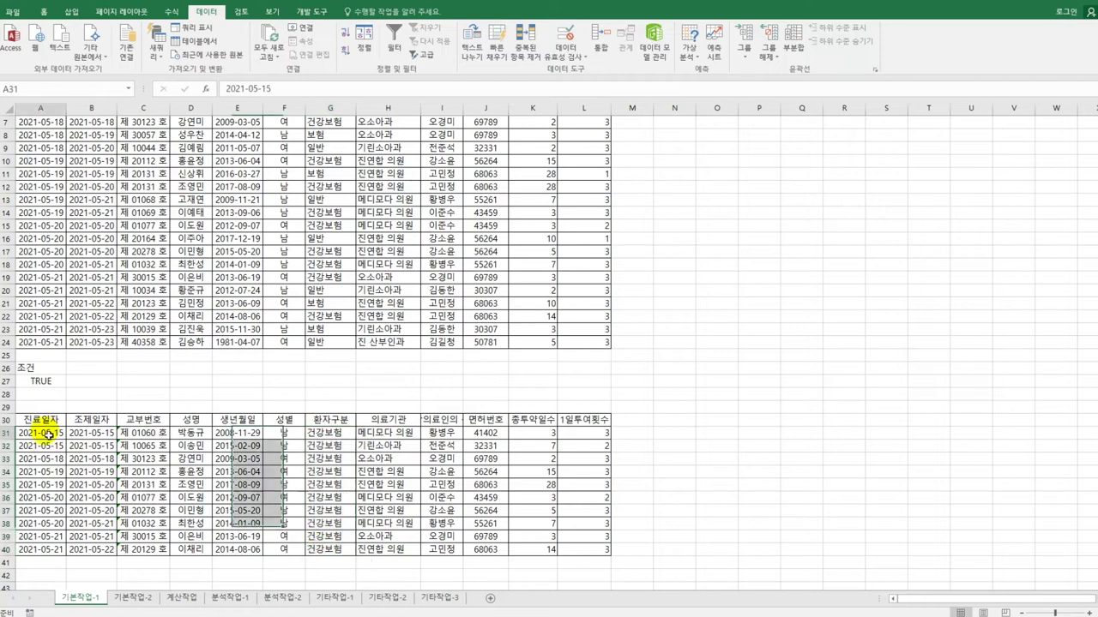
{"action": "left_click_drag", "start_coordinate": [49, 434], "coordinate": [90, 488]}
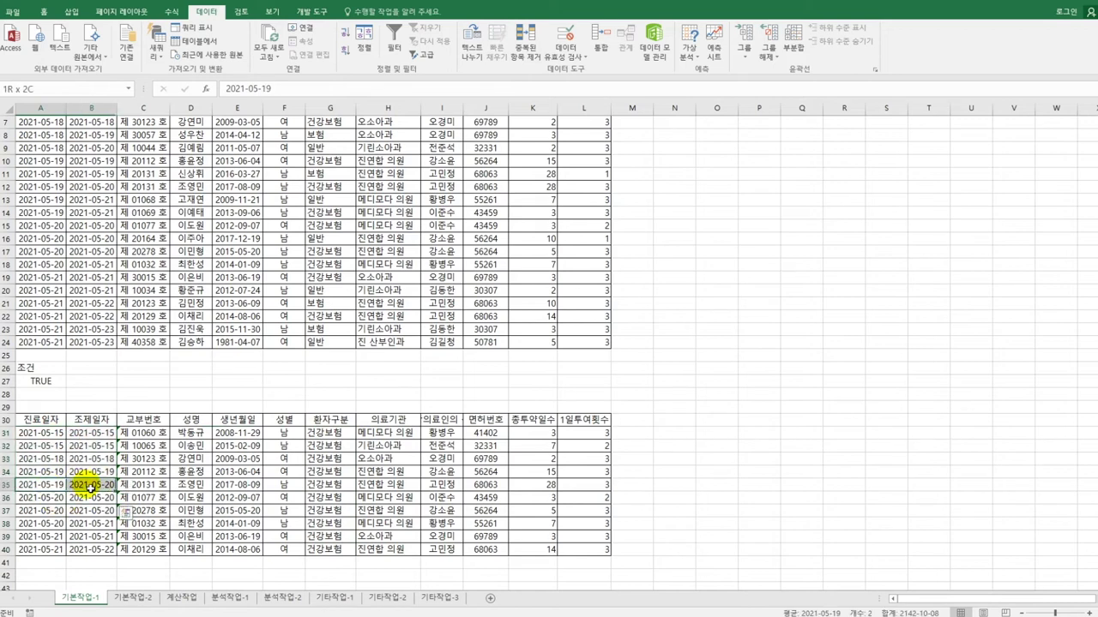
{"action": "left_click_drag", "start_coordinate": [52, 523], "coordinate": [82, 524]}
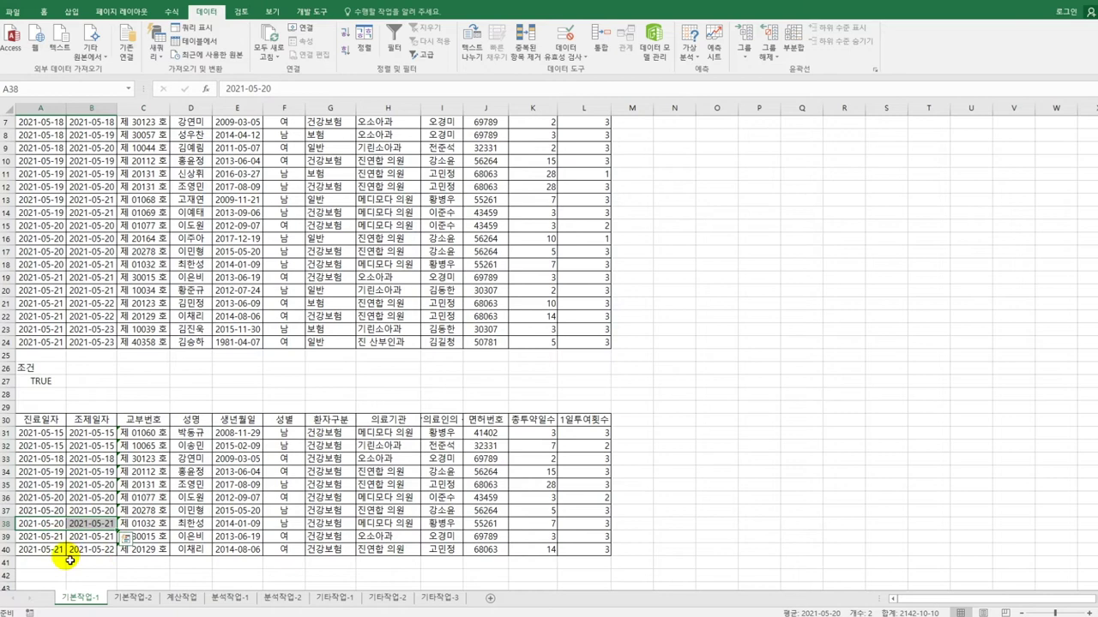
{"action": "left_click", "coordinate": [39, 381]}
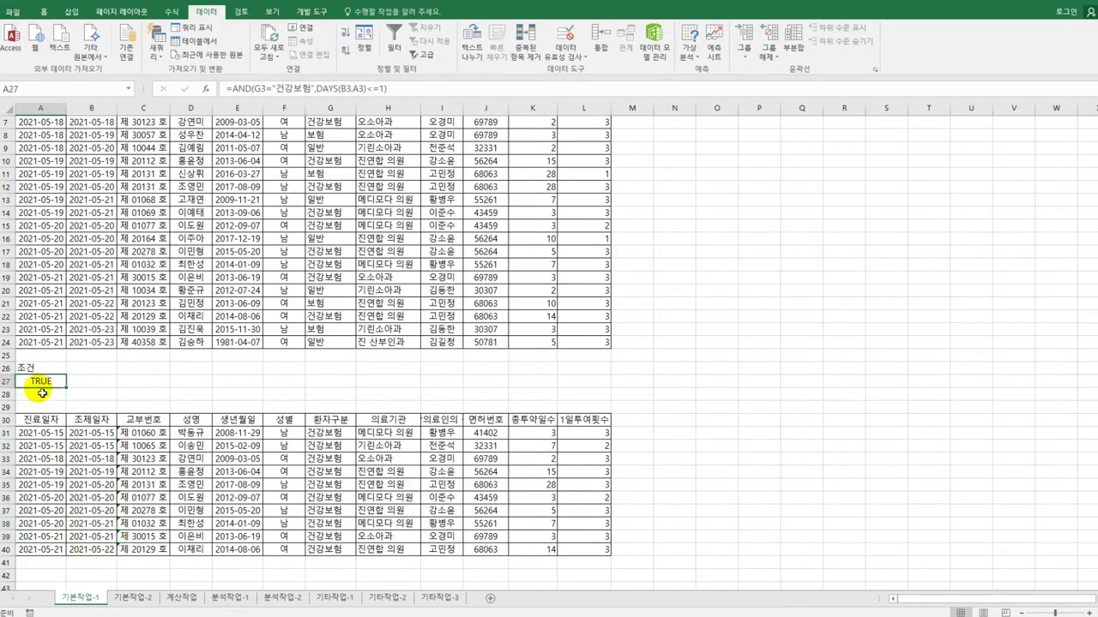
{"action": "scroll", "coordinate": [41, 392], "scroll_direction": "up", "scroll_amount": 2}
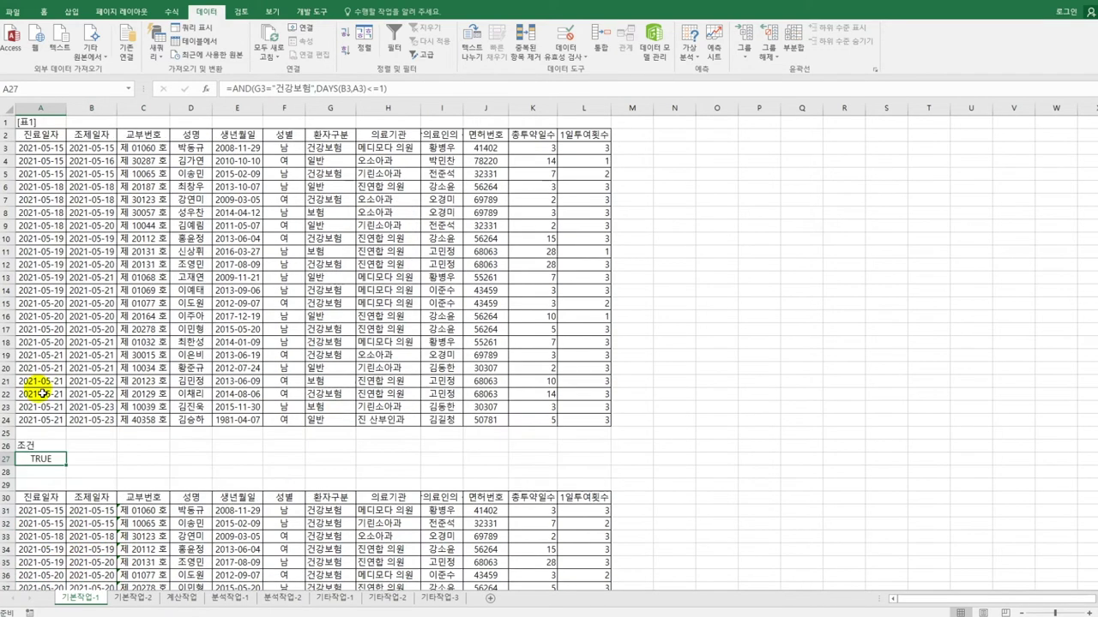
Step: Select A3:L24 and start a formula-based conditional formatting rule beginning =and(mid(
{"action": "left_click", "coordinate": [47, 148]}
{"action": "left_click_drag", "start_coordinate": [47, 148], "coordinate": [567, 421]}
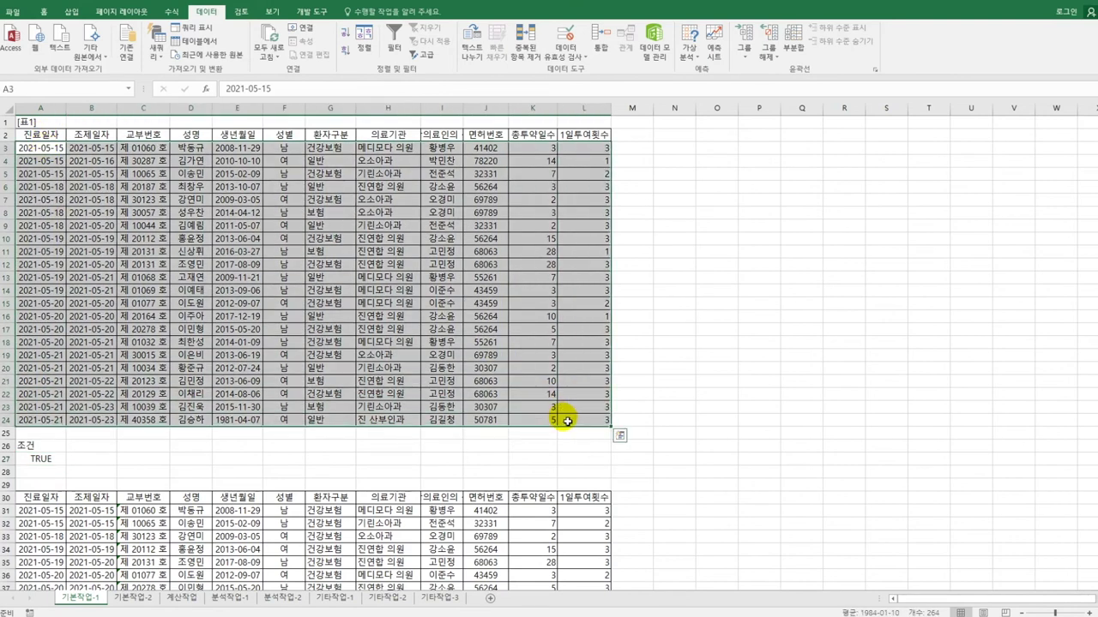
{"action": "left_click", "coordinate": [42, 13]}
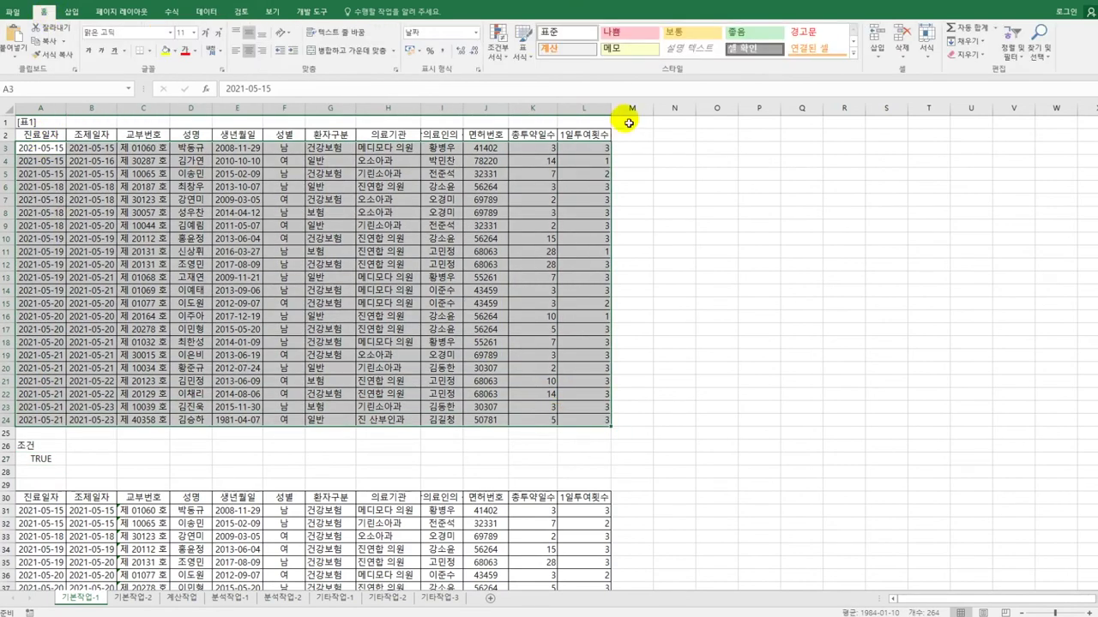
{"action": "left_click", "coordinate": [496, 58]}
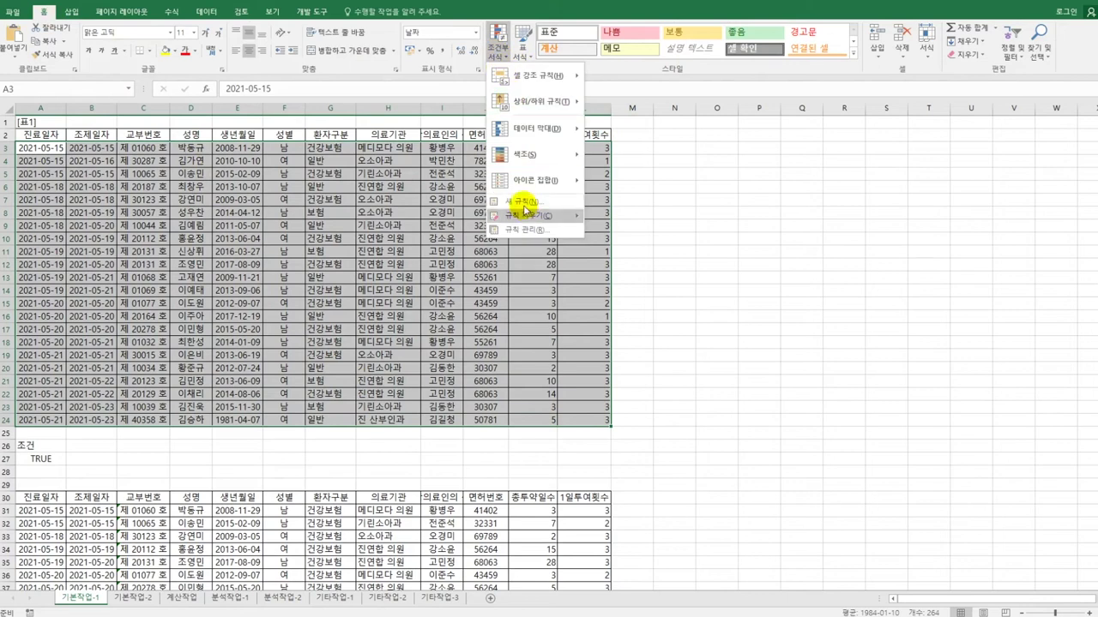
{"action": "left_click", "coordinate": [521, 211]}
{"action": "left_click", "coordinate": [672, 273]}
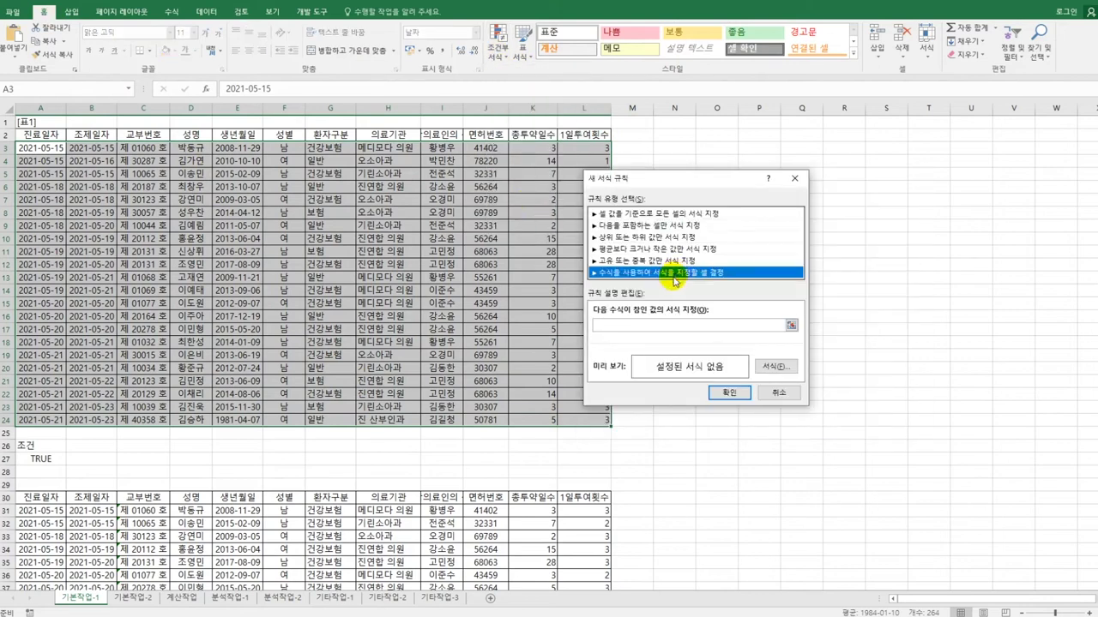
{"action": "left_click", "coordinate": [655, 326]}
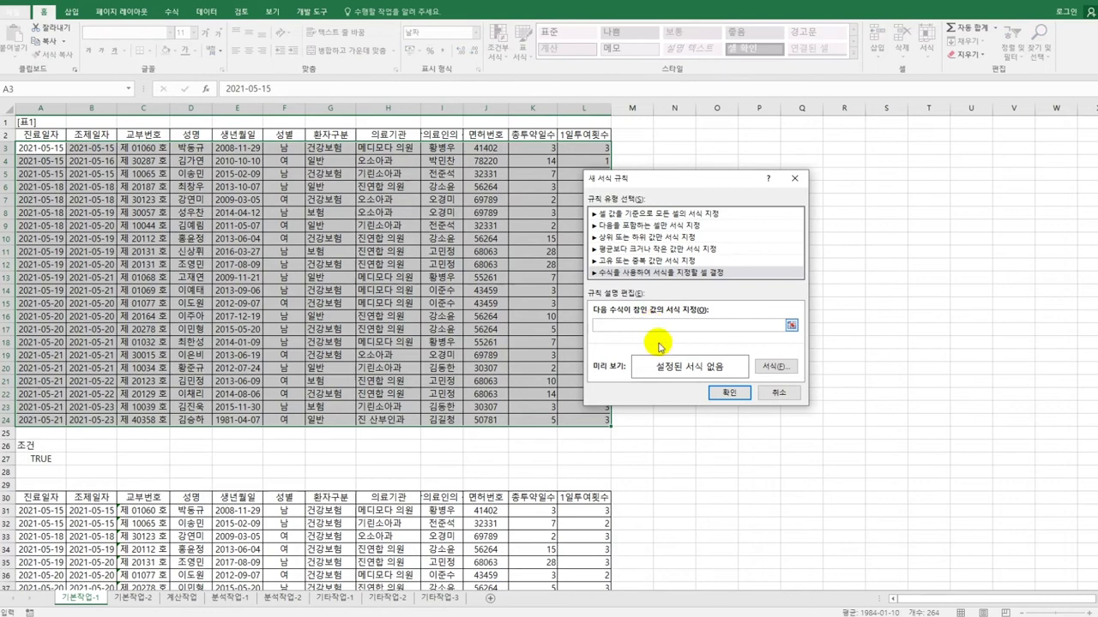
{"action": "type", "text": "=and("}
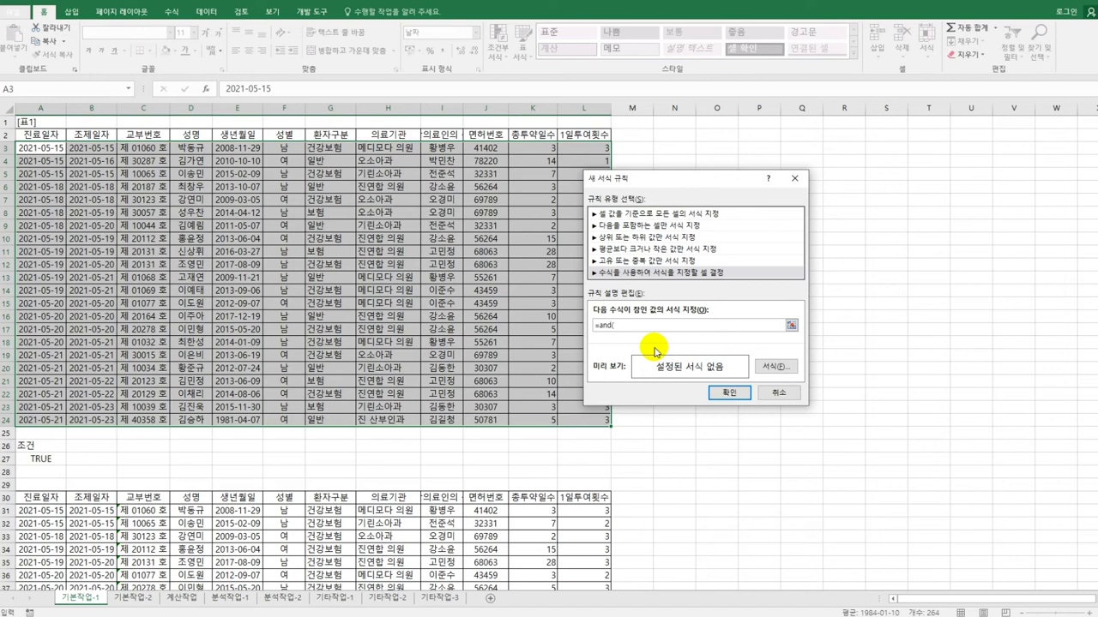
{"action": "type", "text": "mid("}
Step: Build the rule formula =and(mid($C3,3,1)=1,$K3>=3) with mixed references
{"action": "left_click", "coordinate": [127, 149]}
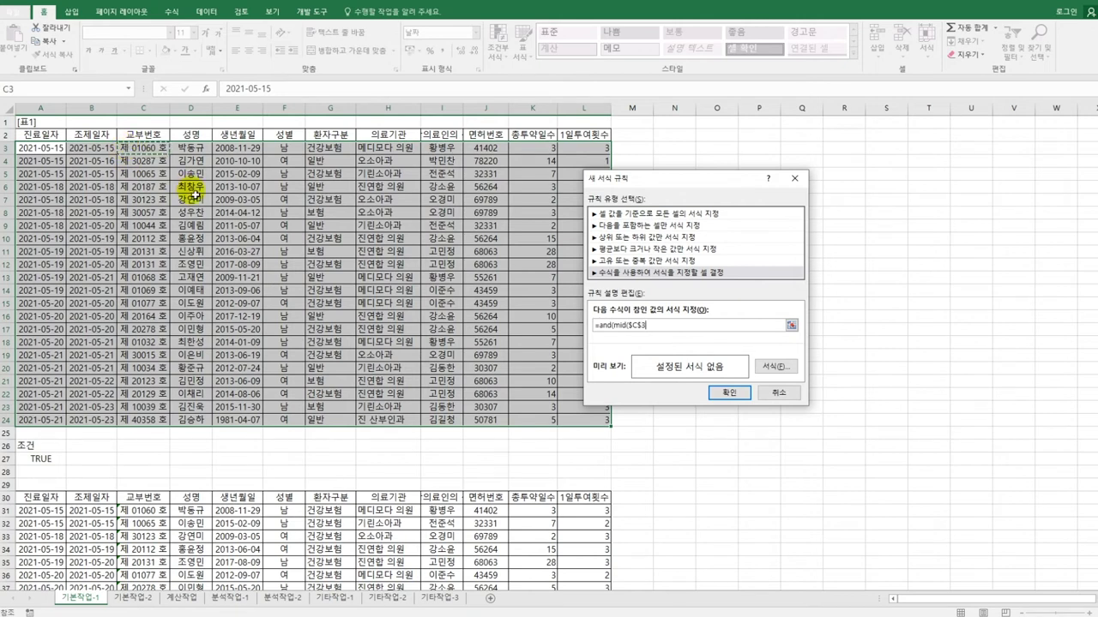
{"action": "key", "text": "F4"}
{"action": "key", "text": "F4"}
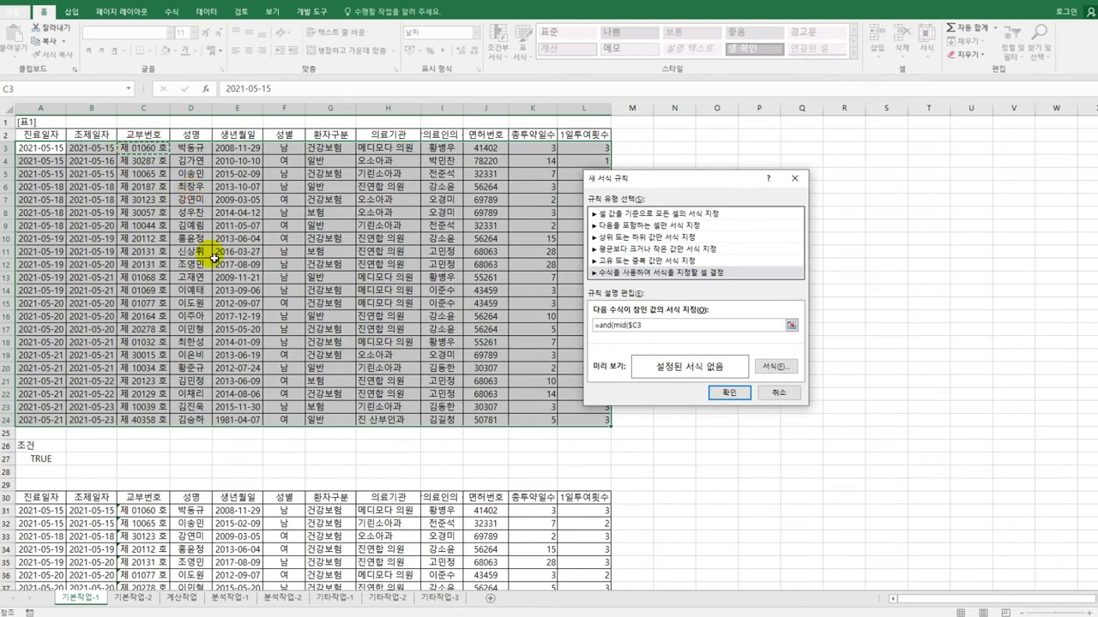
{"action": "type", "text": ",3,1"}
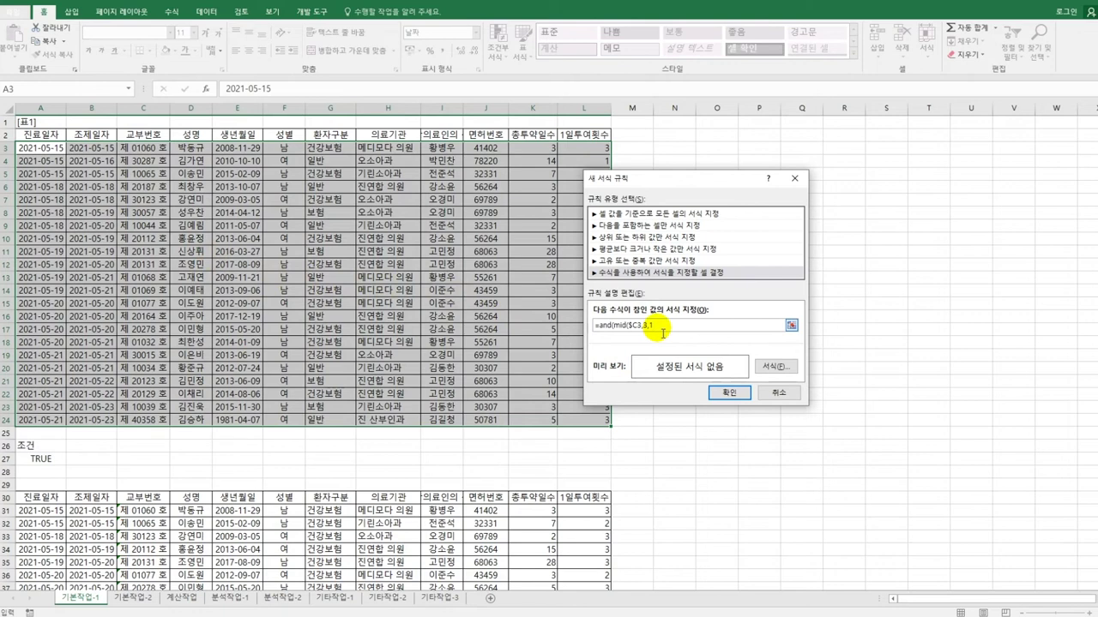
{"action": "type", "text": ")=1"}
{"action": "type", "text": ","}
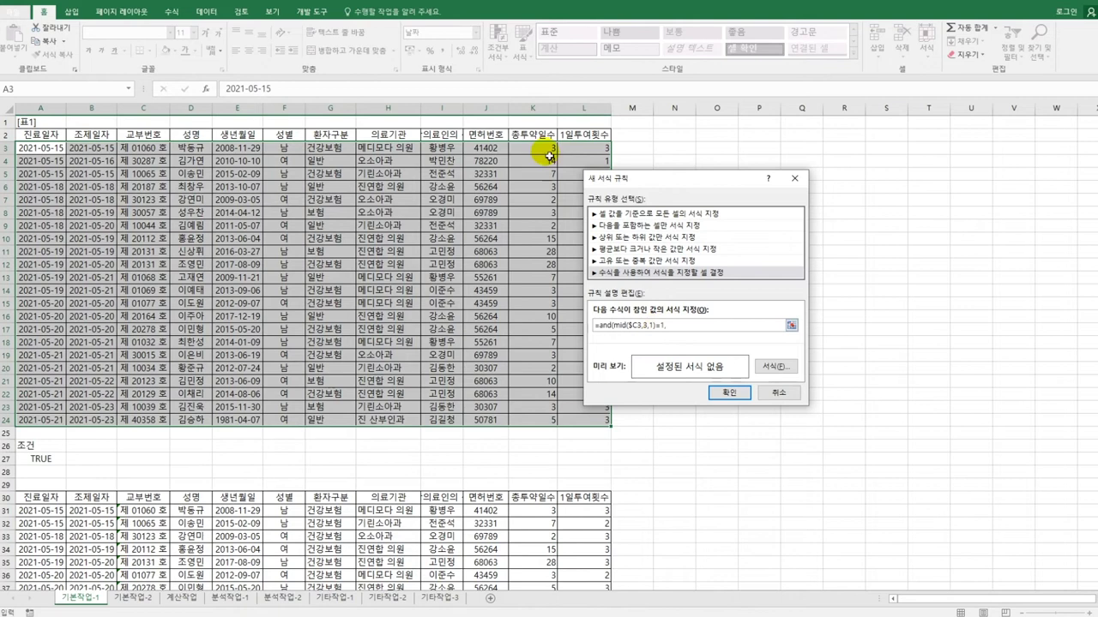
{"action": "left_click", "coordinate": [540, 151]}
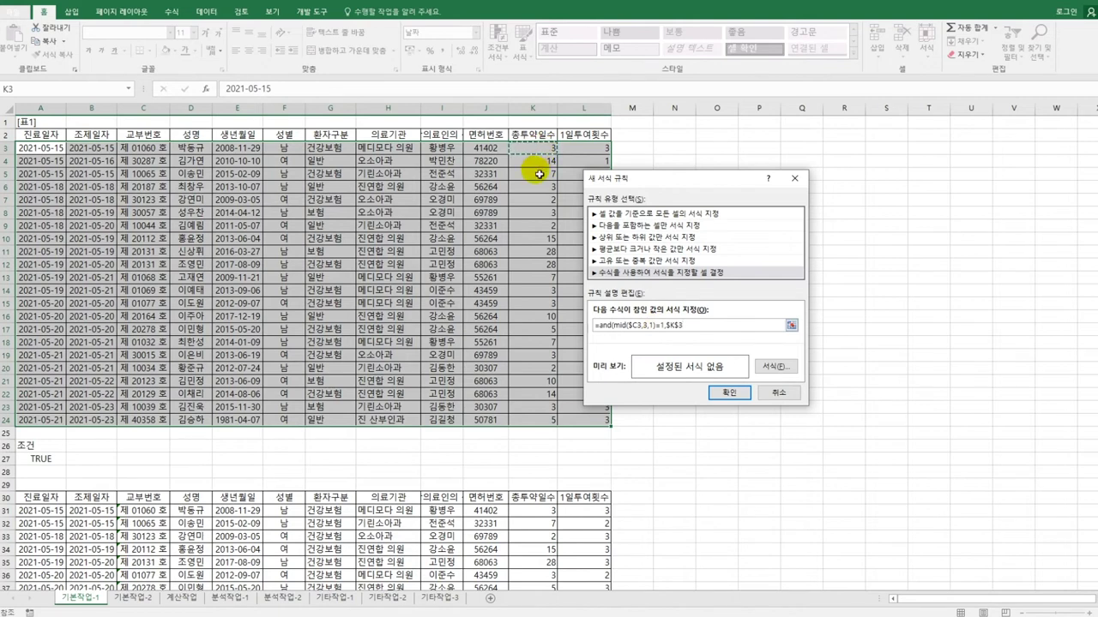
{"action": "key", "text": "F4"}
{"action": "key", "text": "F4"}
{"action": "type", "text": ">=3"}
{"action": "left_click", "coordinate": [776, 367]}
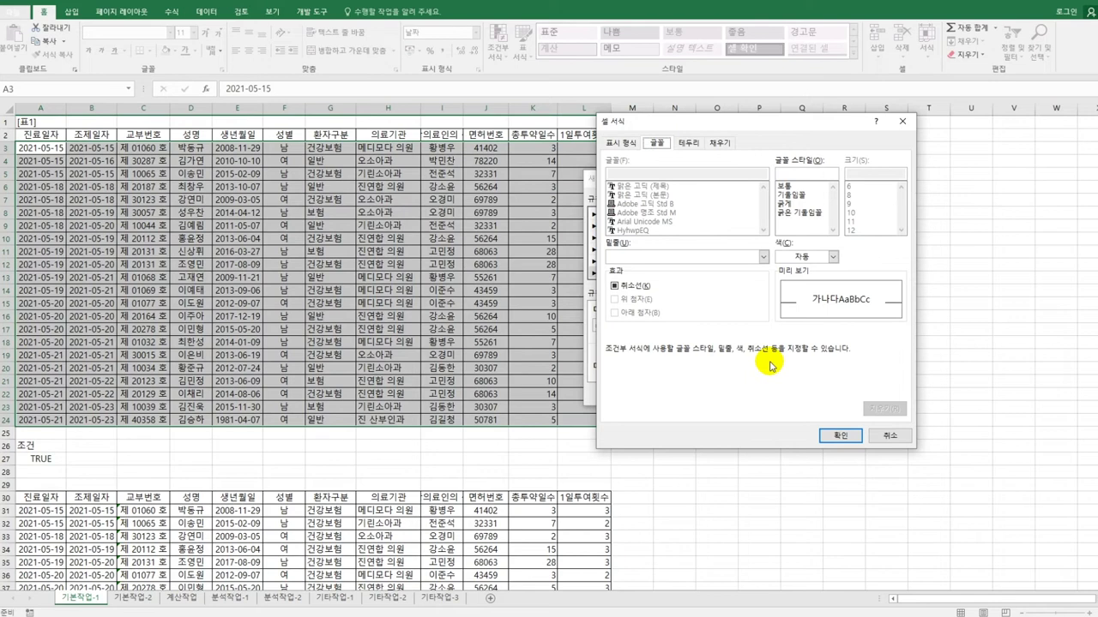
Step: Give the rule a bold, blue font format
{"action": "left_click", "coordinate": [796, 205]}
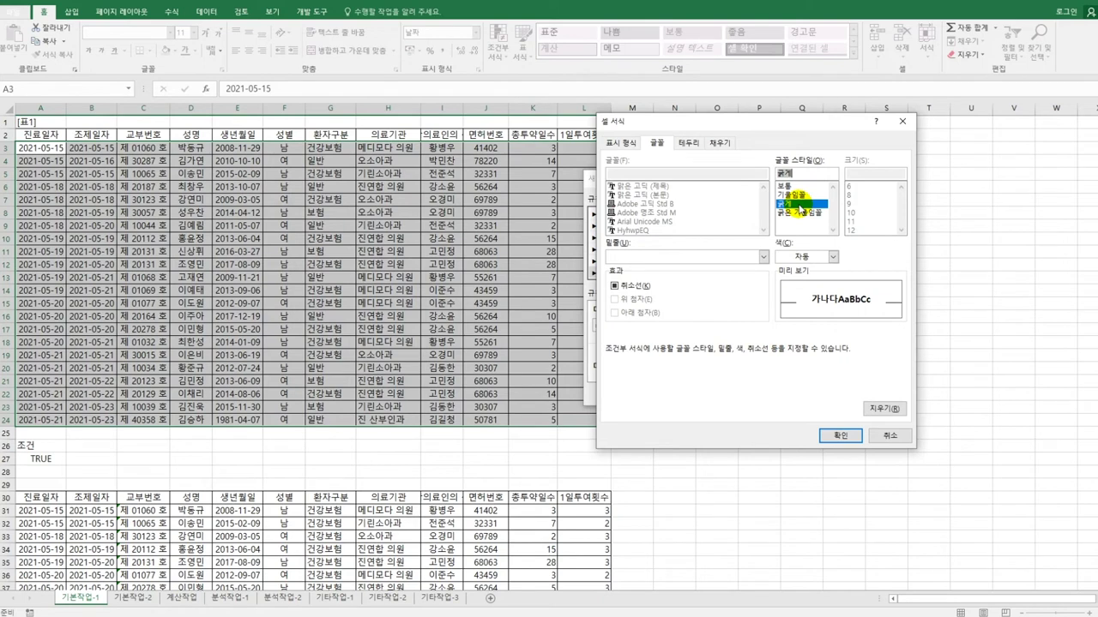
{"action": "left_click", "coordinate": [800, 257]}
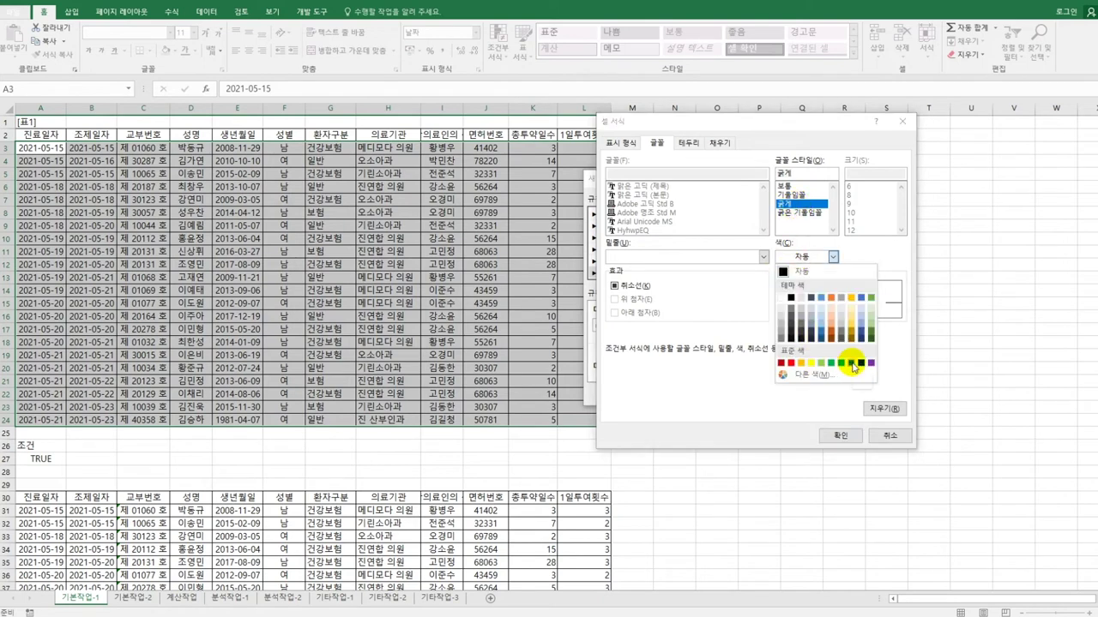
{"action": "left_click", "coordinate": [852, 364]}
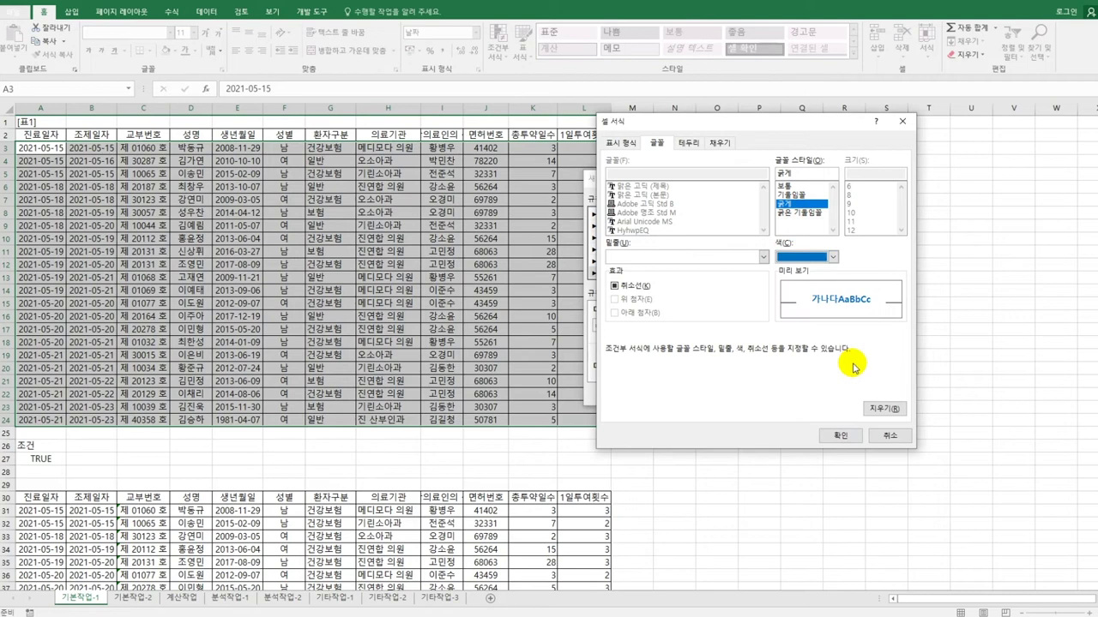
{"action": "left_click", "coordinate": [840, 436]}
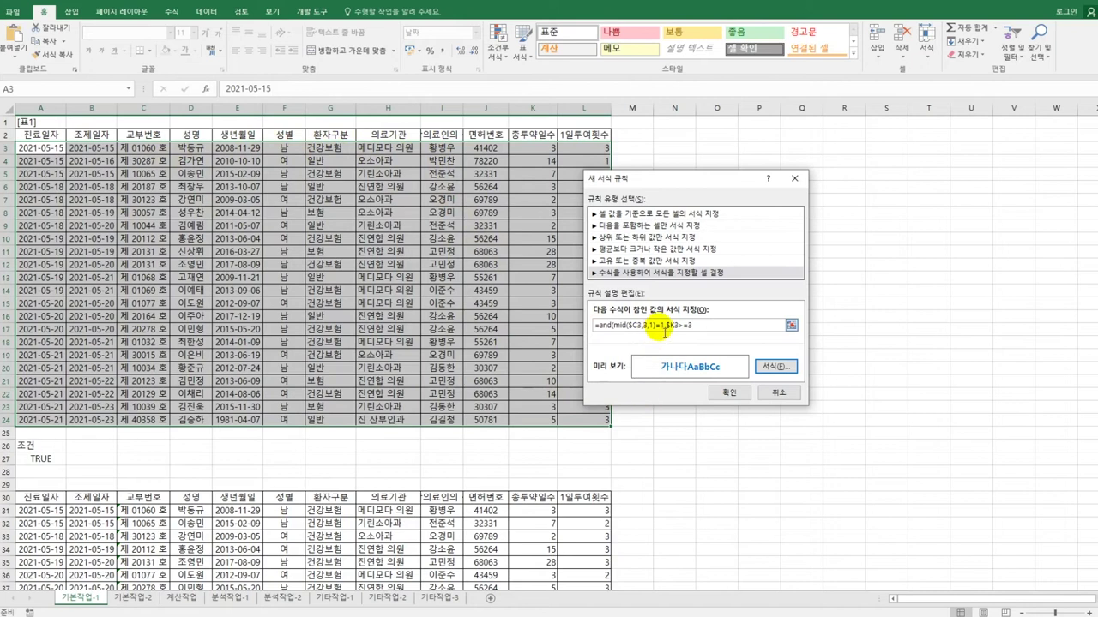
Step: Change the formula to =and(mid($C3,3,1)="1",$K3>=3) and apply the rule
{"action": "left_click", "coordinate": [660, 326]}
{"action": "type", "text": "\""}
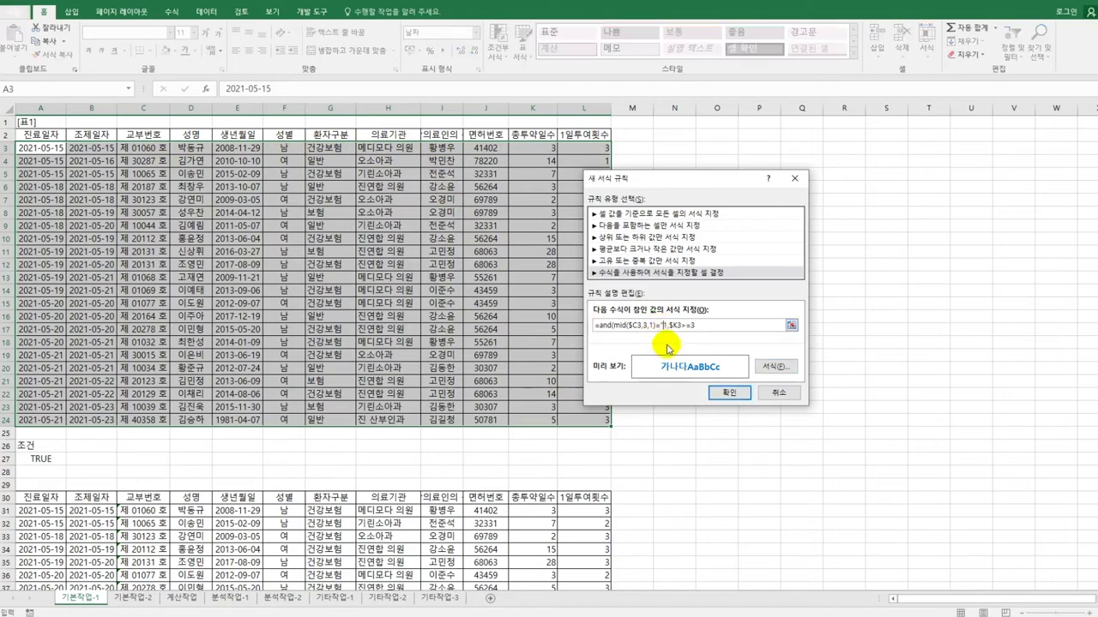
{"action": "key", "text": "Right"}
{"action": "type", "text": "\""}
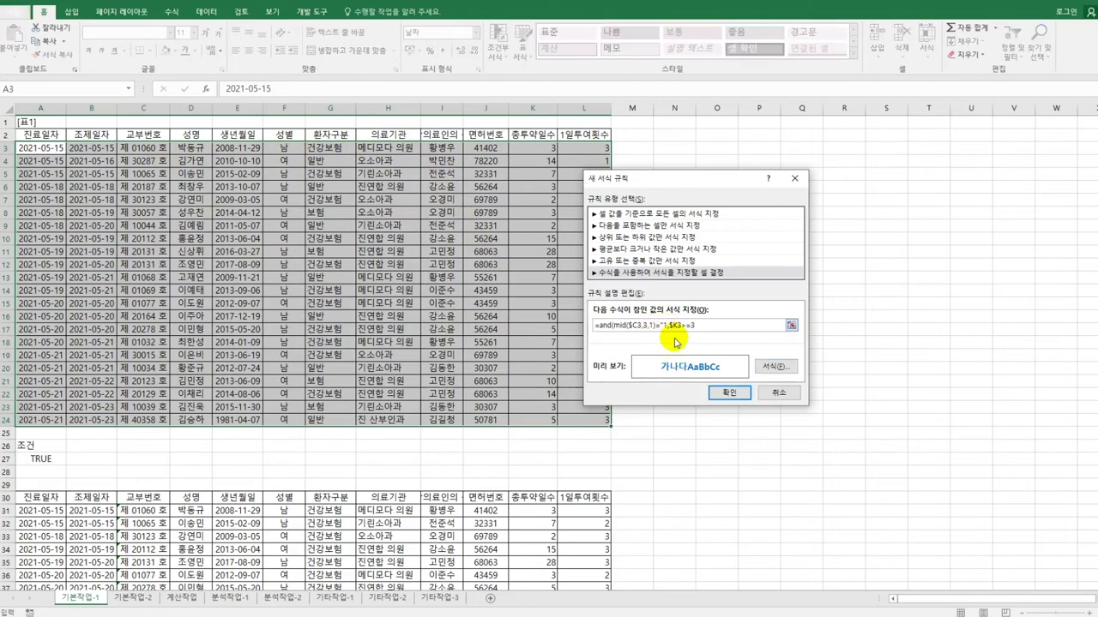
{"action": "type", "text": ","}
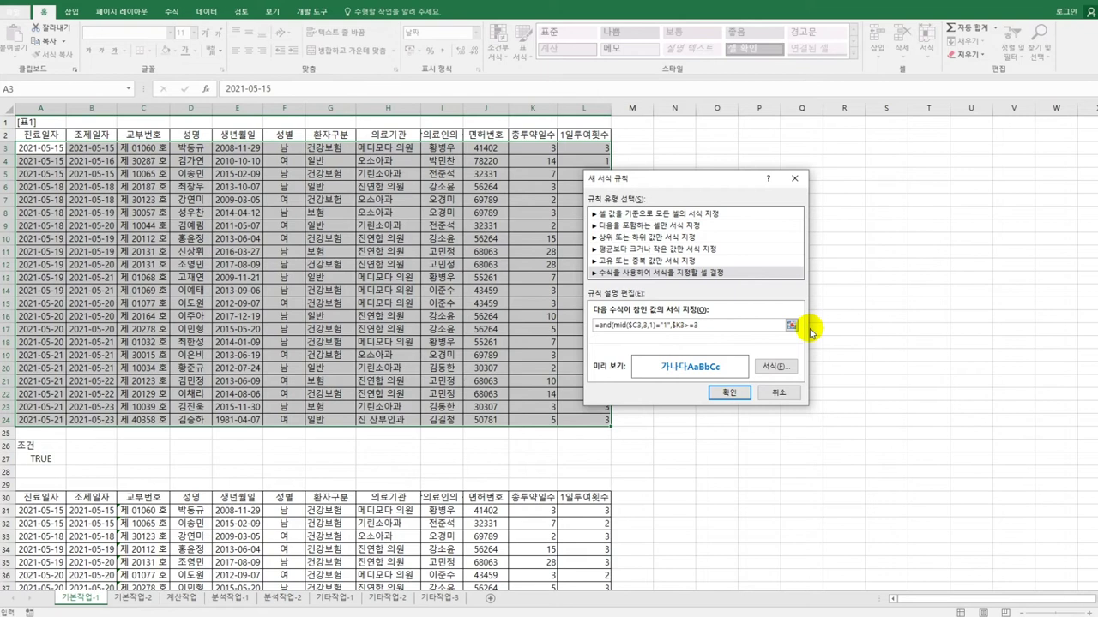
{"action": "type", "text": ")"}
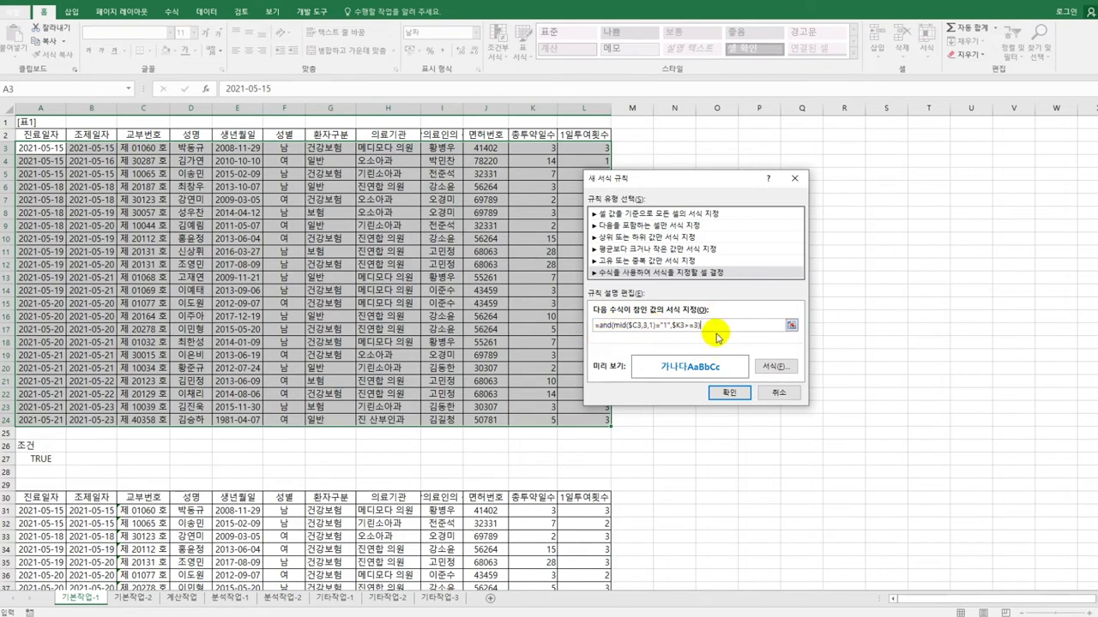
{"action": "left_click", "coordinate": [729, 395]}
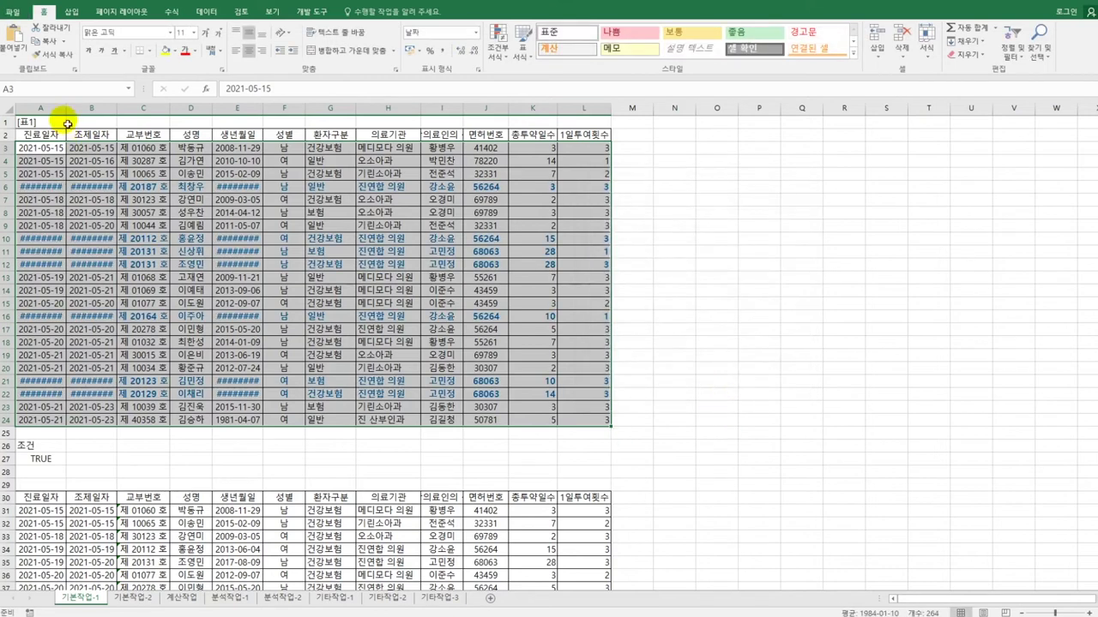
Step: Autofit columns A, B and E so their dates display fully
{"action": "left_click_drag", "start_coordinate": [60, 108], "coordinate": [91, 106]}
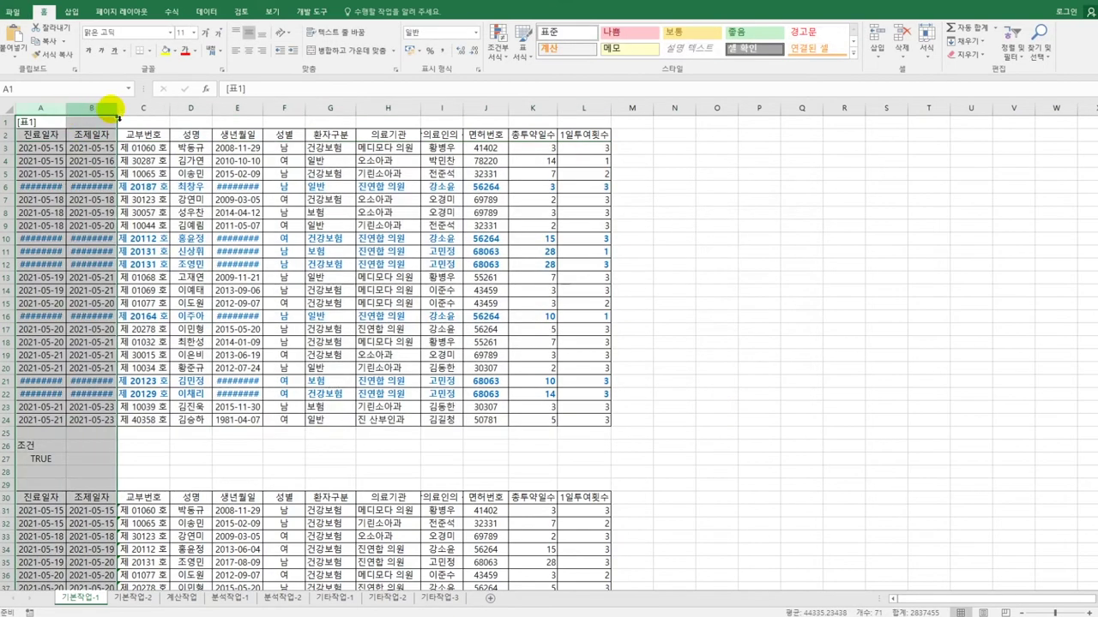
{"action": "double_click", "coordinate": [118, 109]}
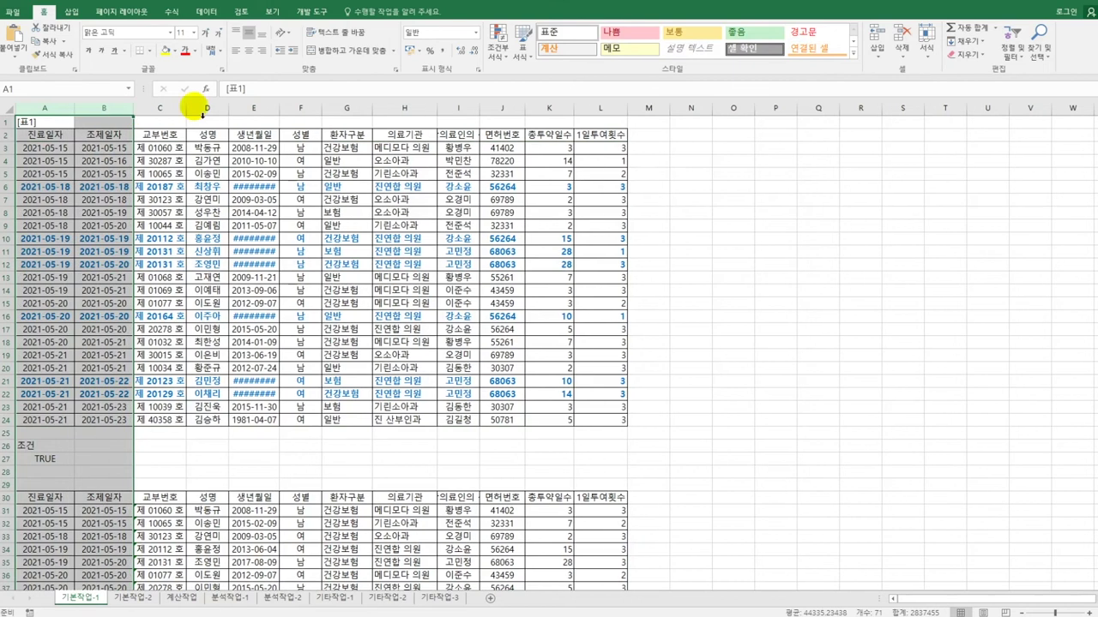
{"action": "double_click", "coordinate": [279, 108]}
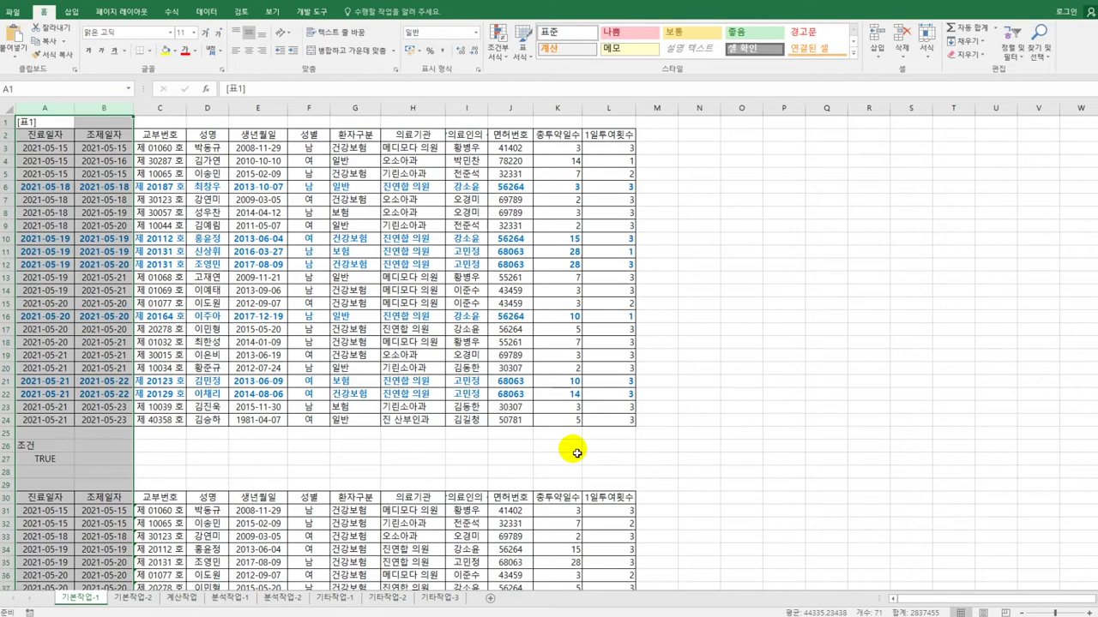
Step: On sheet 기본작업-2, set A2:K24 as the print area and open Page Setup
{"action": "left_click", "coordinate": [142, 601]}
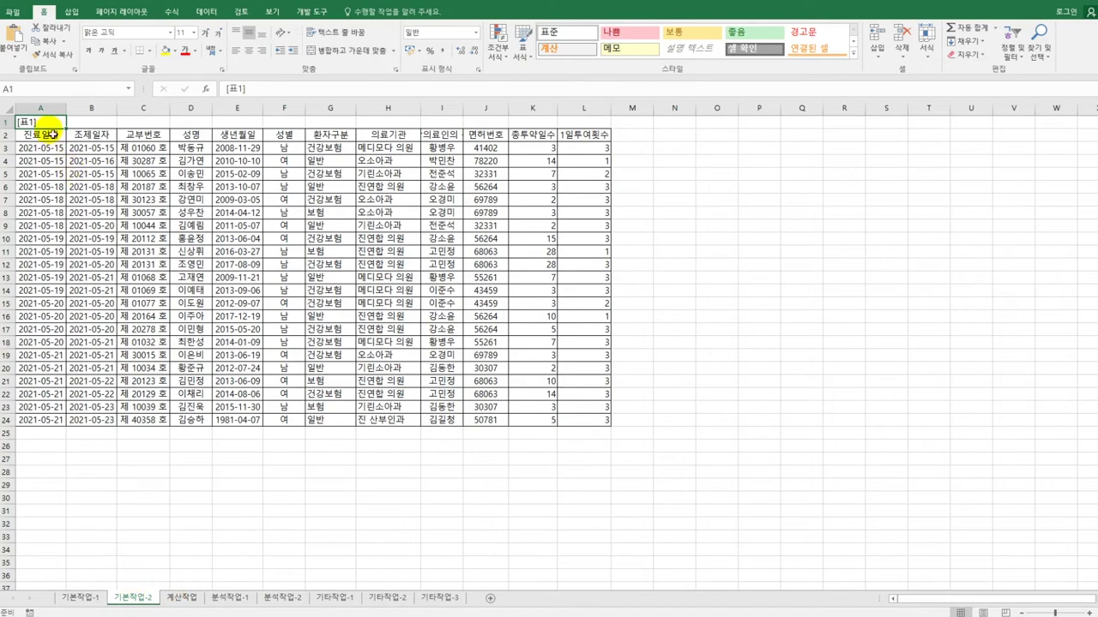
{"action": "left_click_drag", "start_coordinate": [48, 138], "coordinate": [573, 423]}
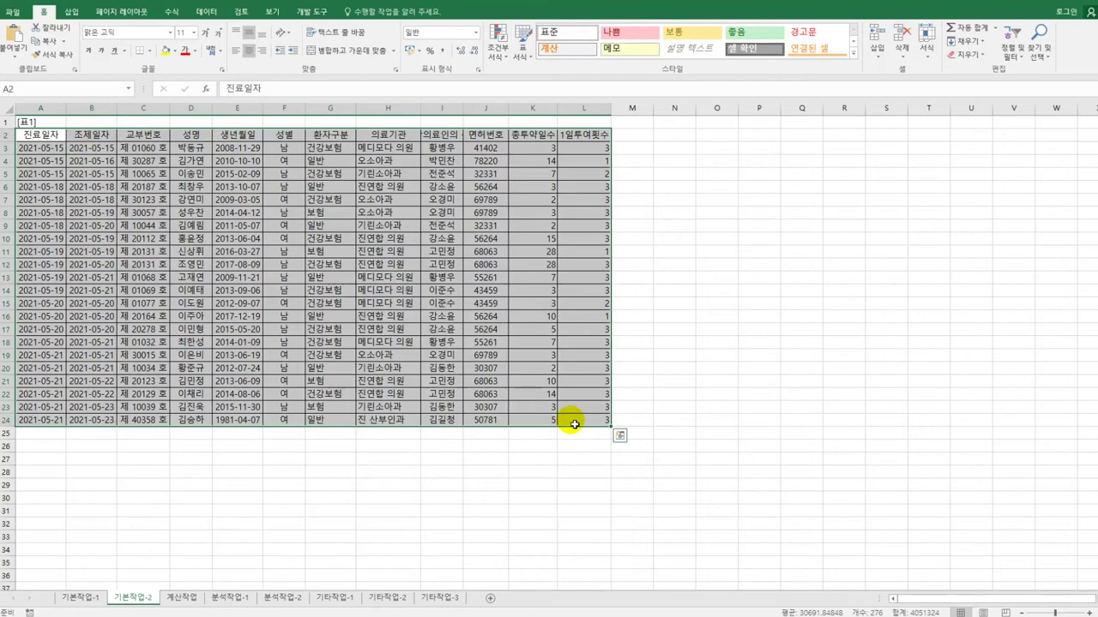
{"action": "left_click", "coordinate": [127, 12]}
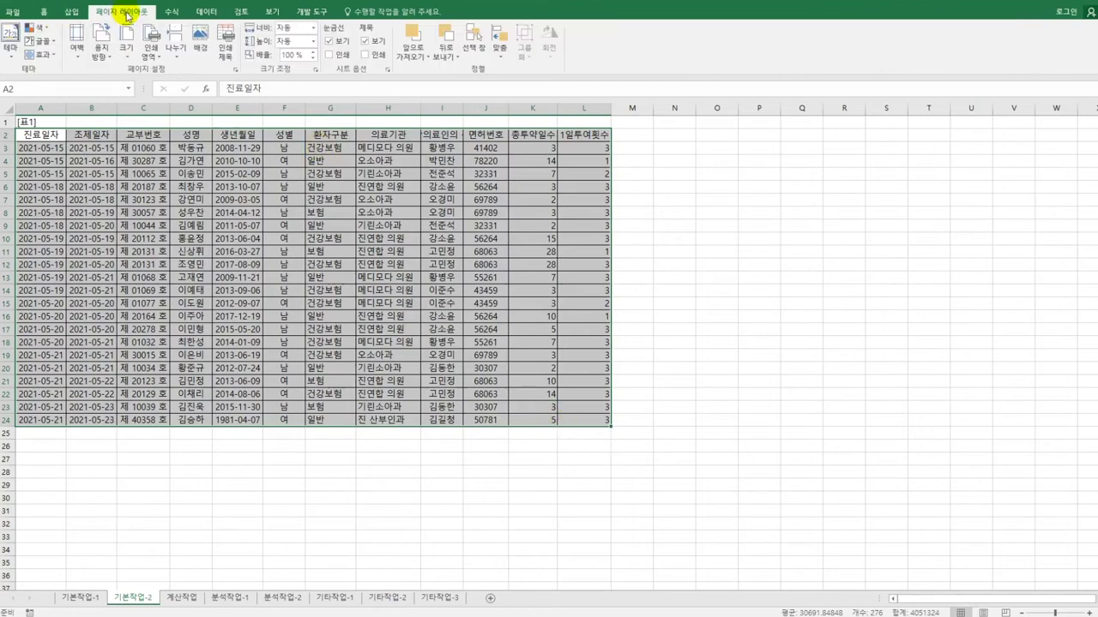
{"action": "left_click", "coordinate": [151, 53]}
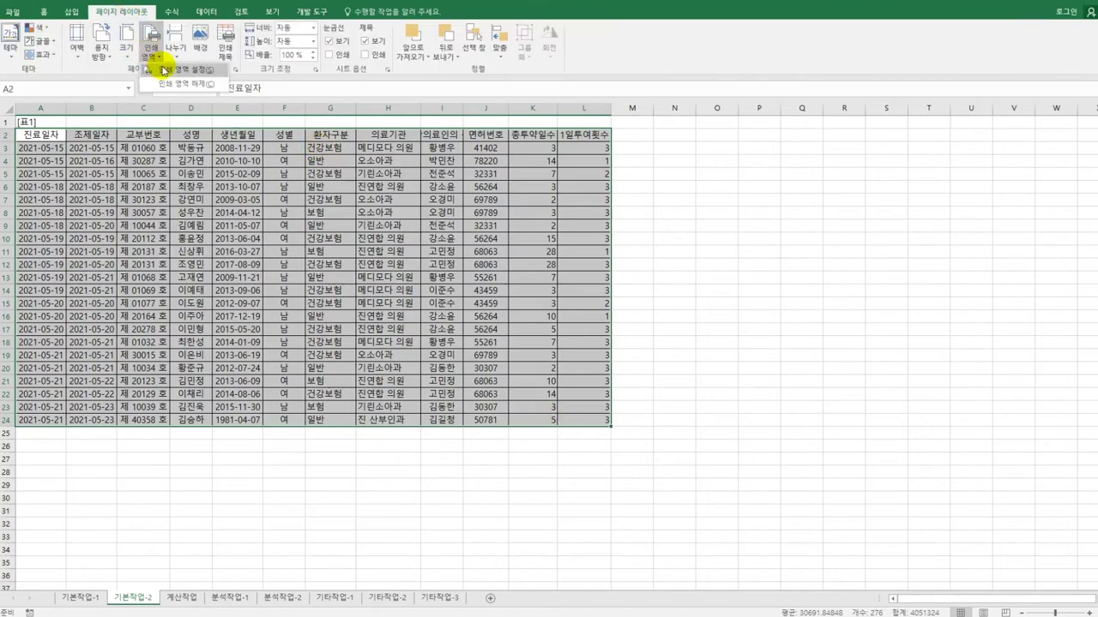
{"action": "left_click", "coordinate": [163, 69]}
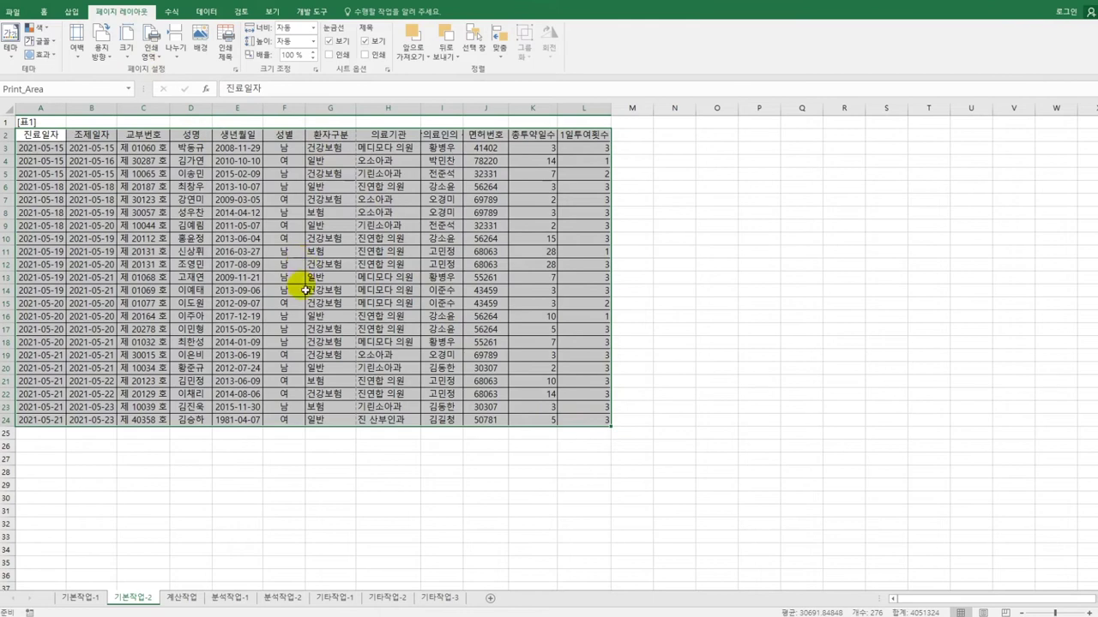
{"action": "left_click", "coordinate": [235, 69]}
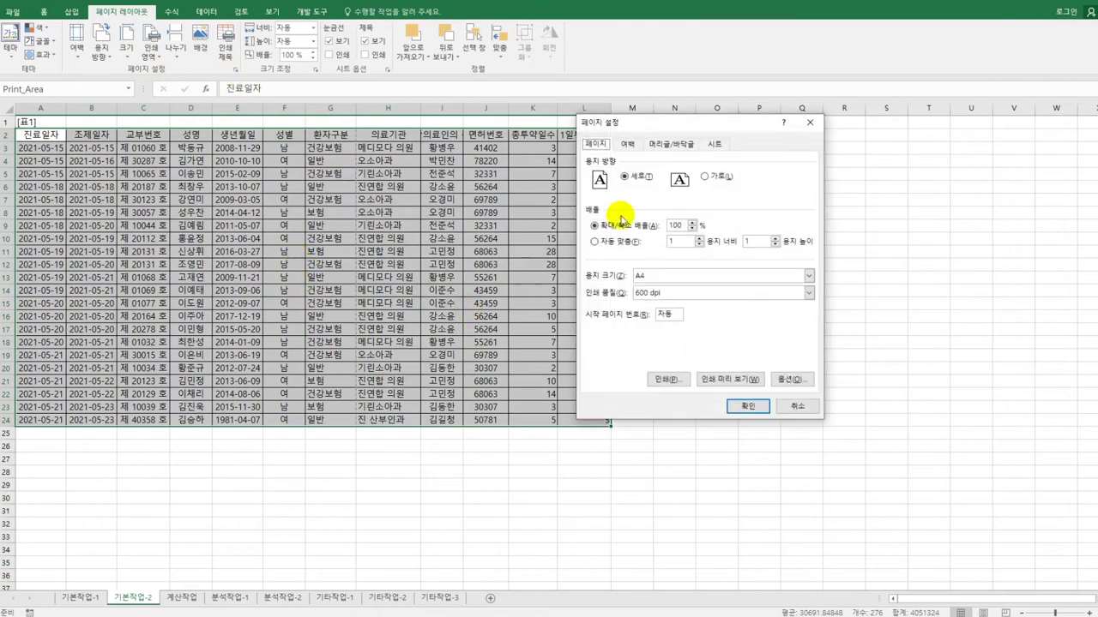
Step: Center the page both horizontally and vertically in the Margins settings
{"action": "left_click", "coordinate": [632, 146]}
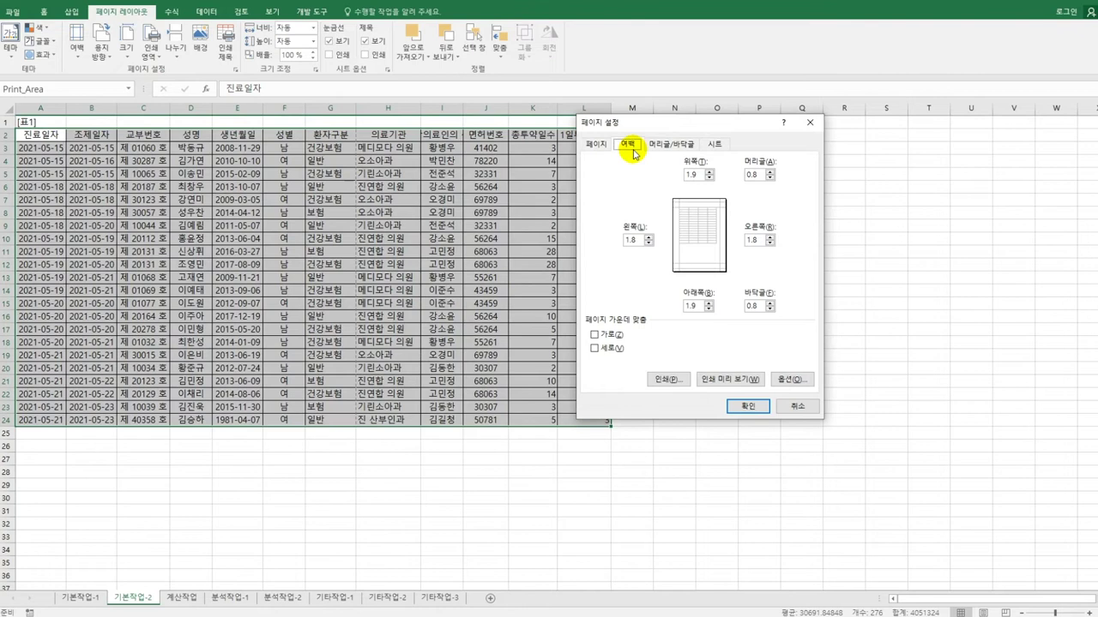
{"action": "left_click", "coordinate": [597, 335]}
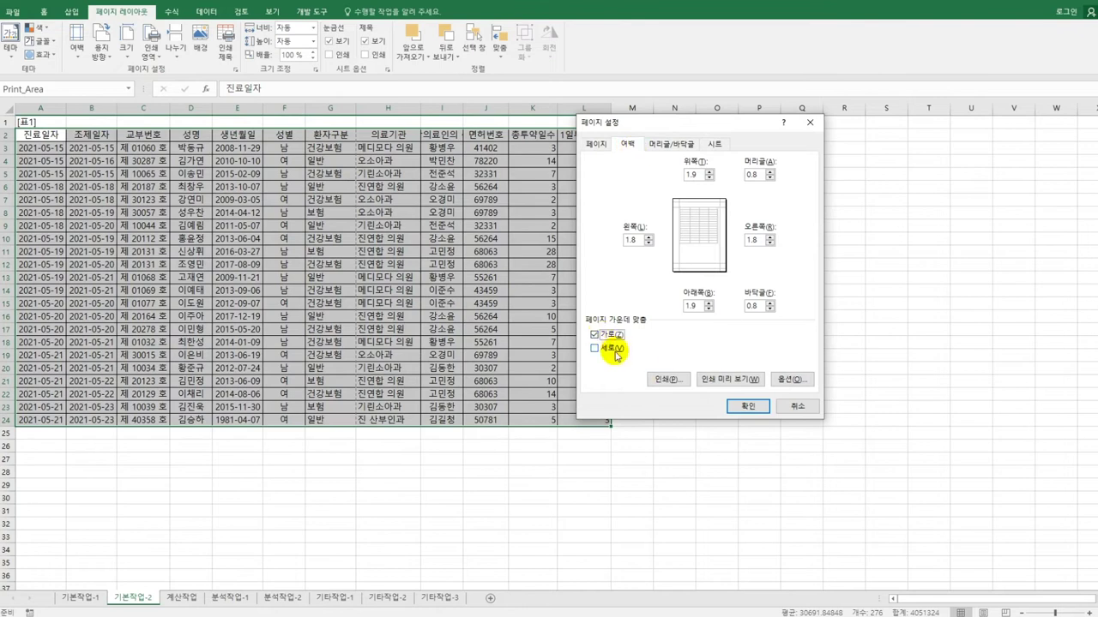
{"action": "left_click", "coordinate": [614, 353]}
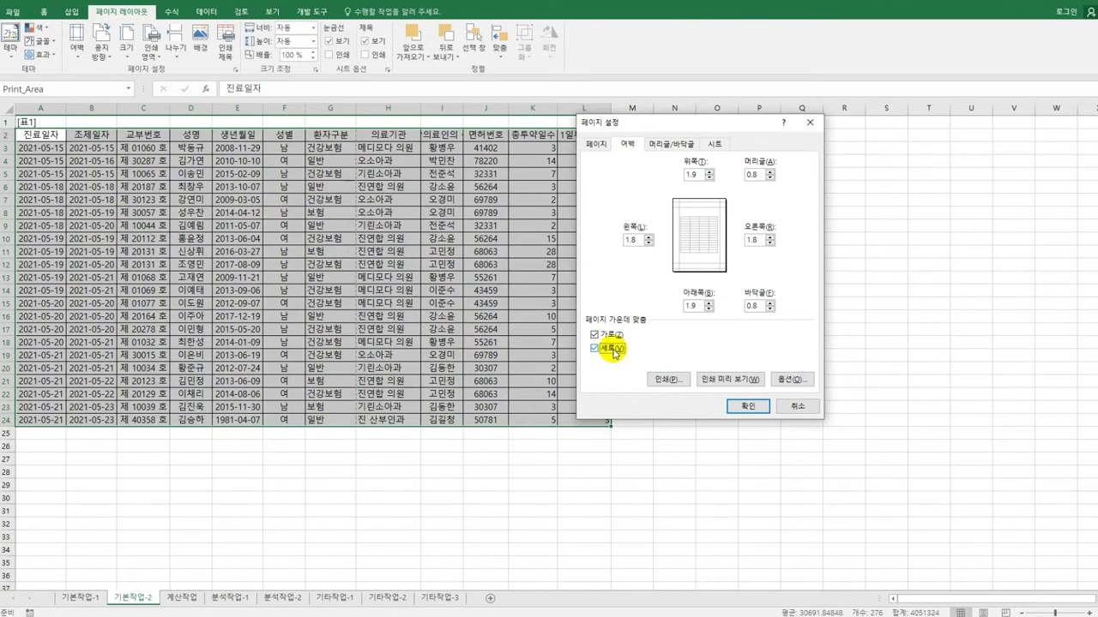
{"action": "left_click", "coordinate": [664, 144]}
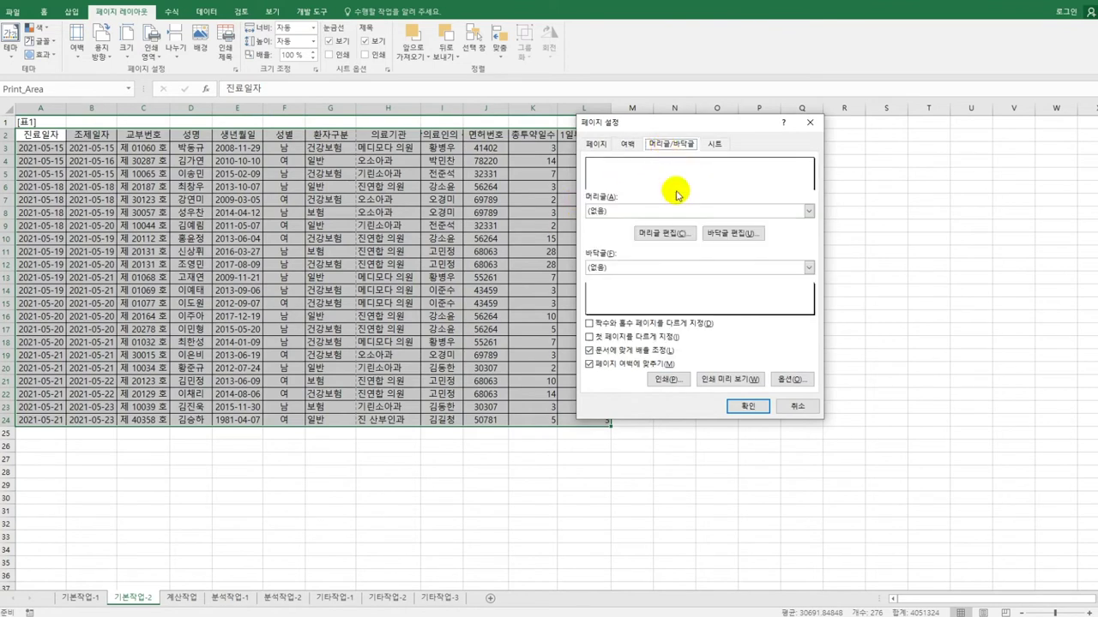
Step: Set a centered custom footer reading '총 &[Pages] 페이지 중 &[Page] 페이지'
{"action": "left_click", "coordinate": [744, 233]}
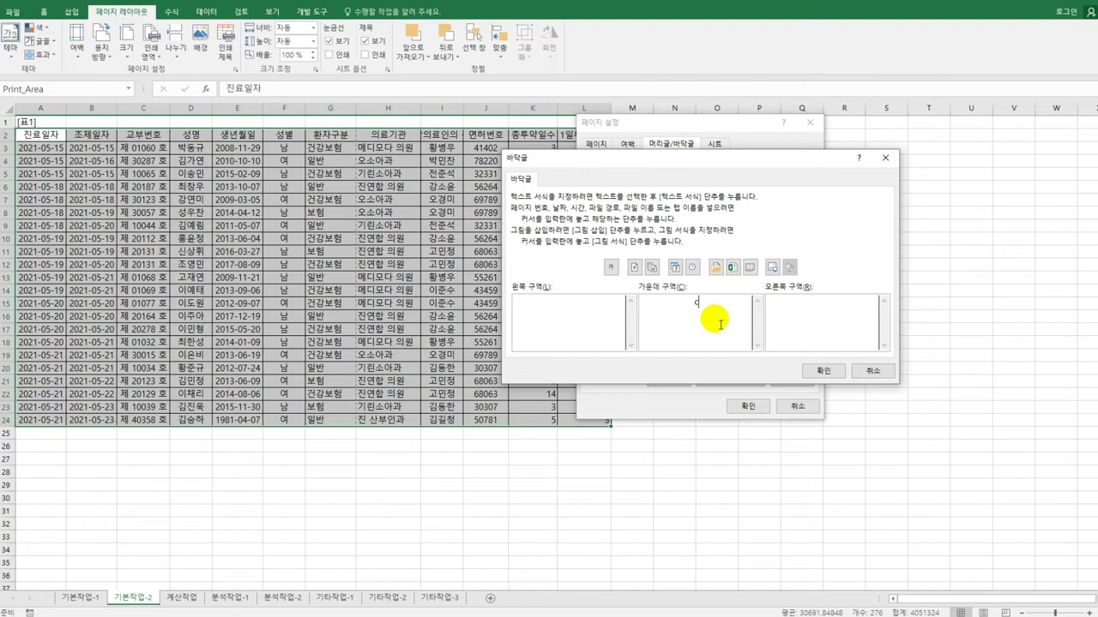
{"action": "type", "text": "총"}
{"action": "left_click", "coordinate": [652, 266]}
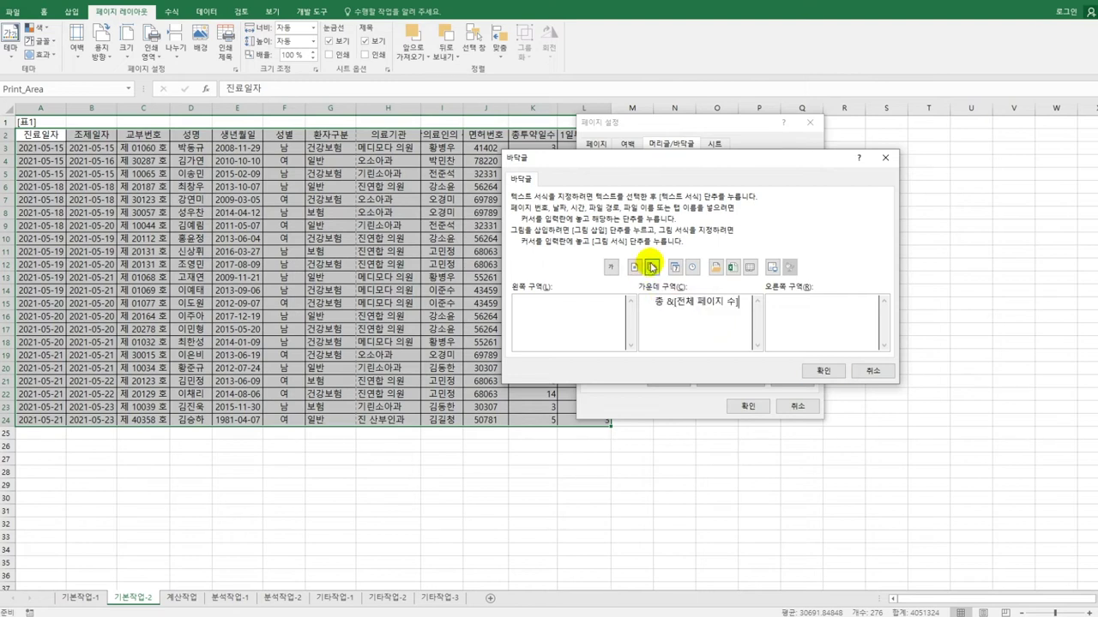
{"action": "type", "text": "페이지 중"}
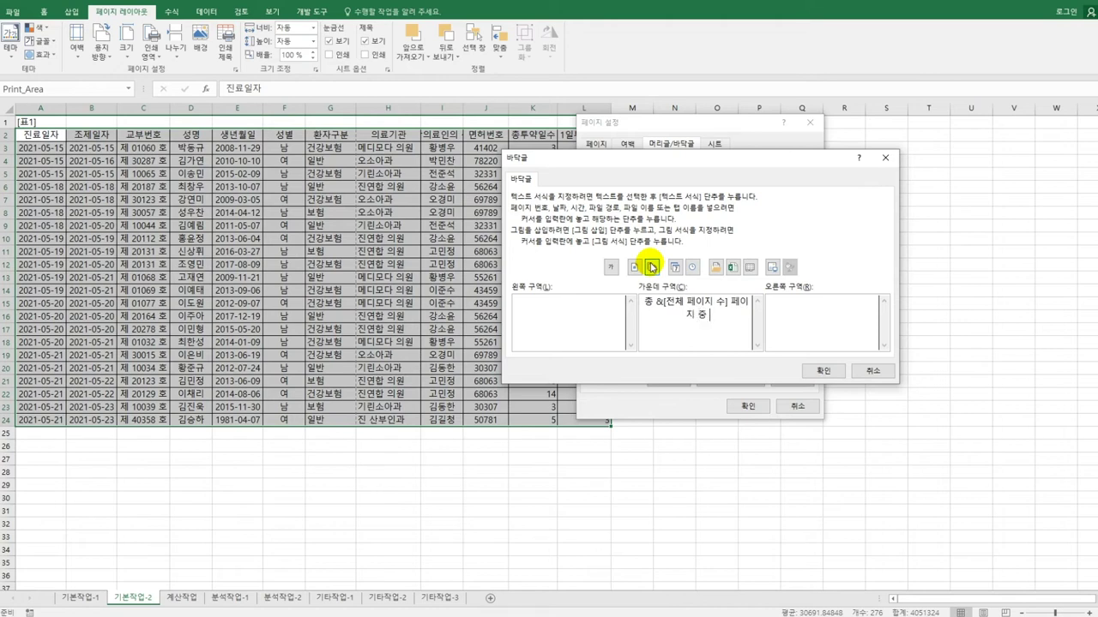
{"action": "left_click", "coordinate": [634, 267]}
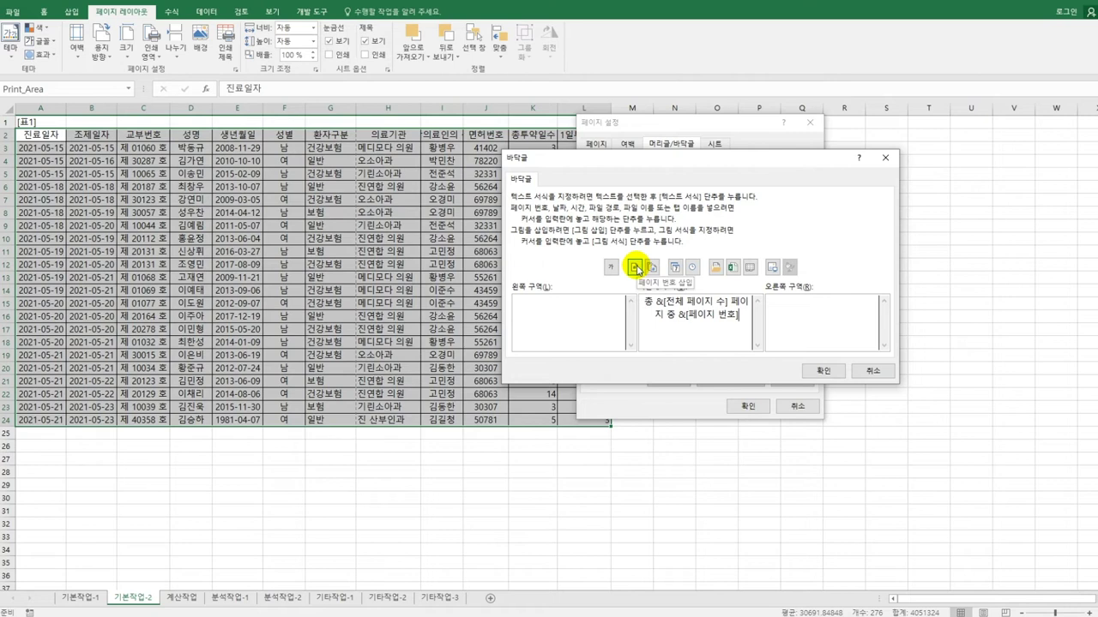
{"action": "type", "text": "페이지"}
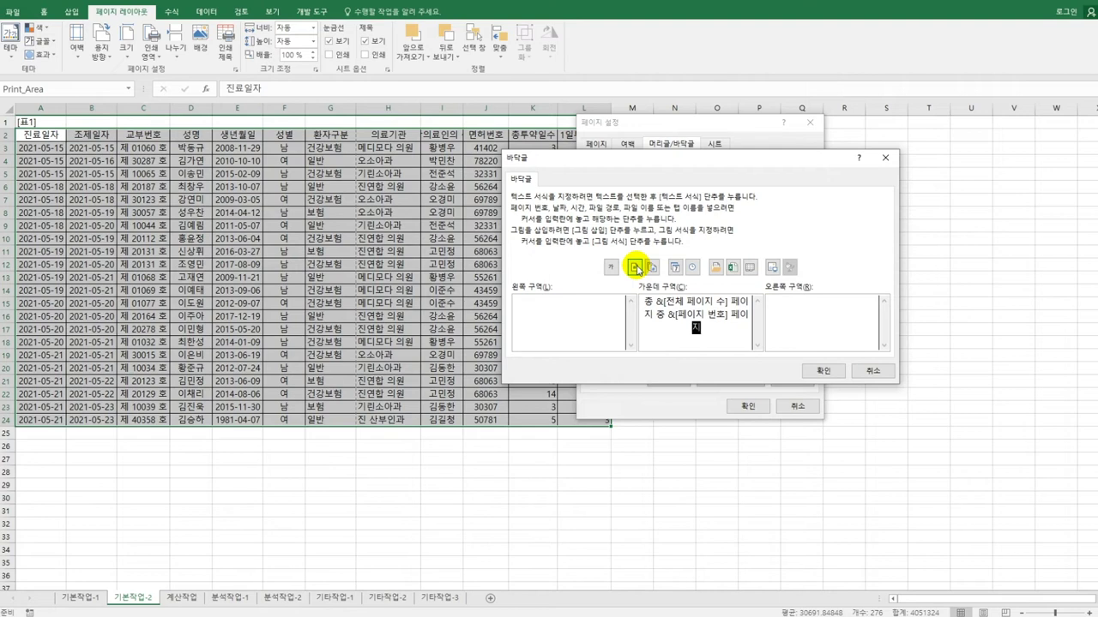
{"action": "left_click", "coordinate": [836, 371]}
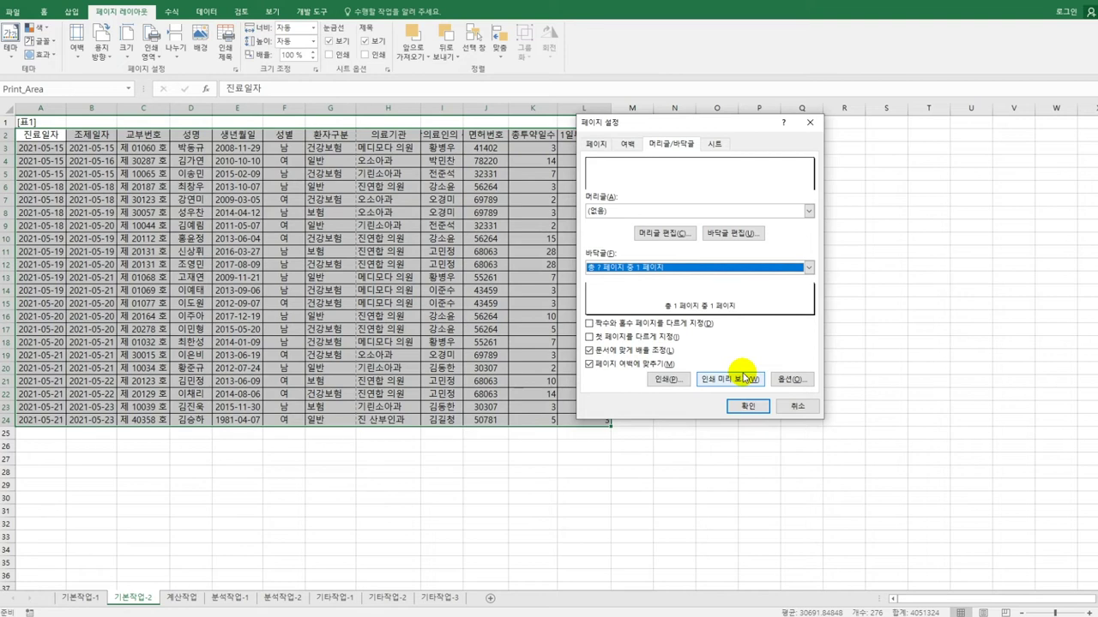
Step: Set column D ($D:$D) to repeat at left on every printed page and apply Page Setup
{"action": "left_click", "coordinate": [717, 144]}
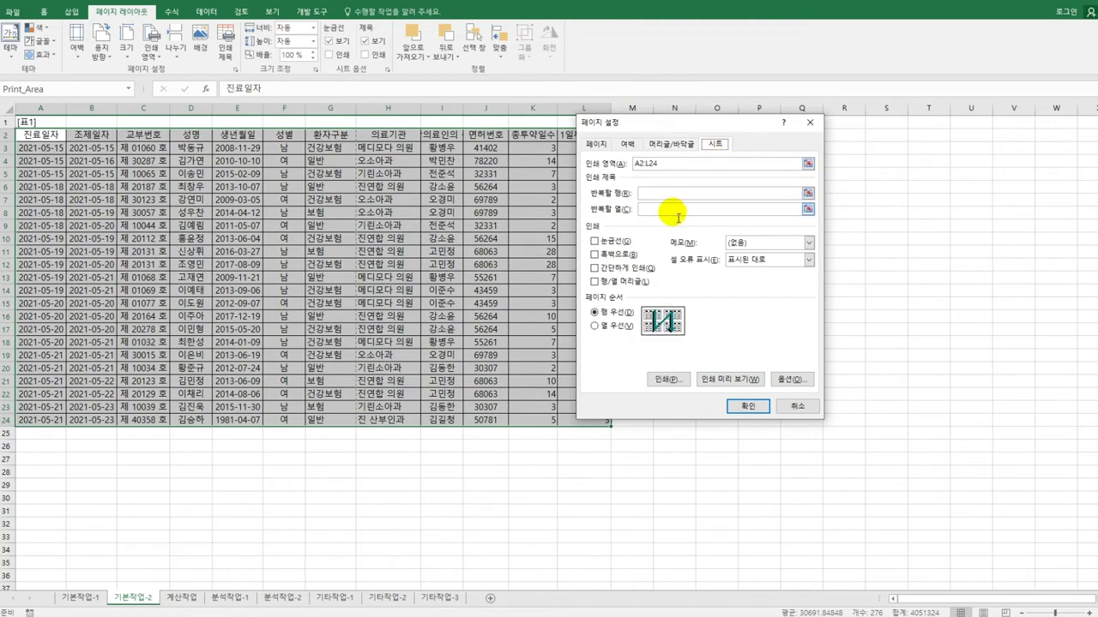
{"action": "left_click", "coordinate": [643, 209]}
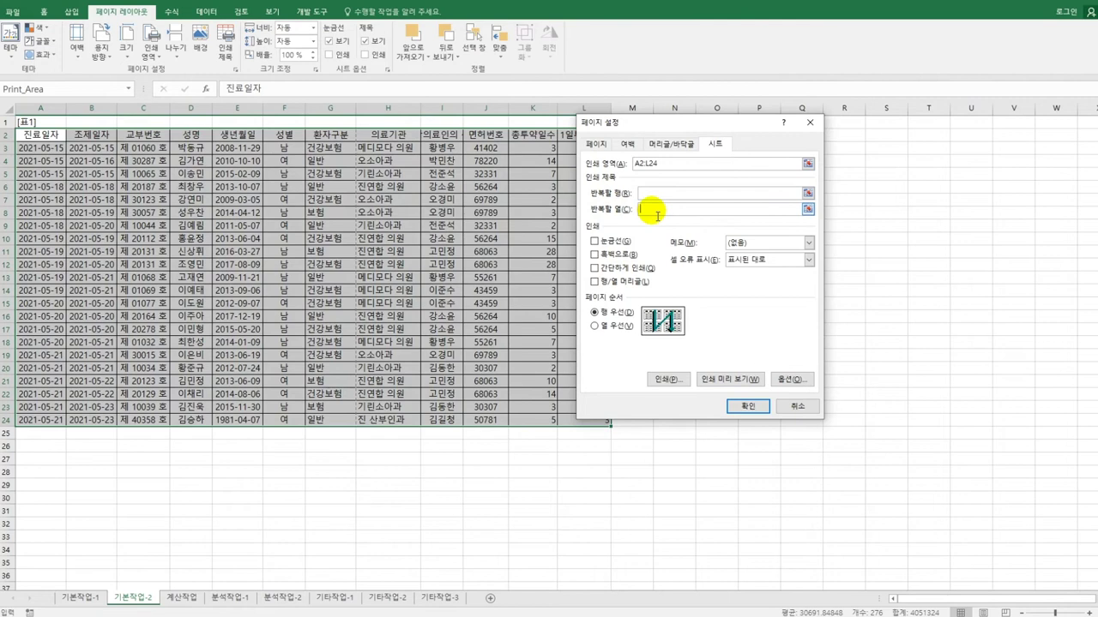
{"action": "left_click", "coordinate": [190, 109]}
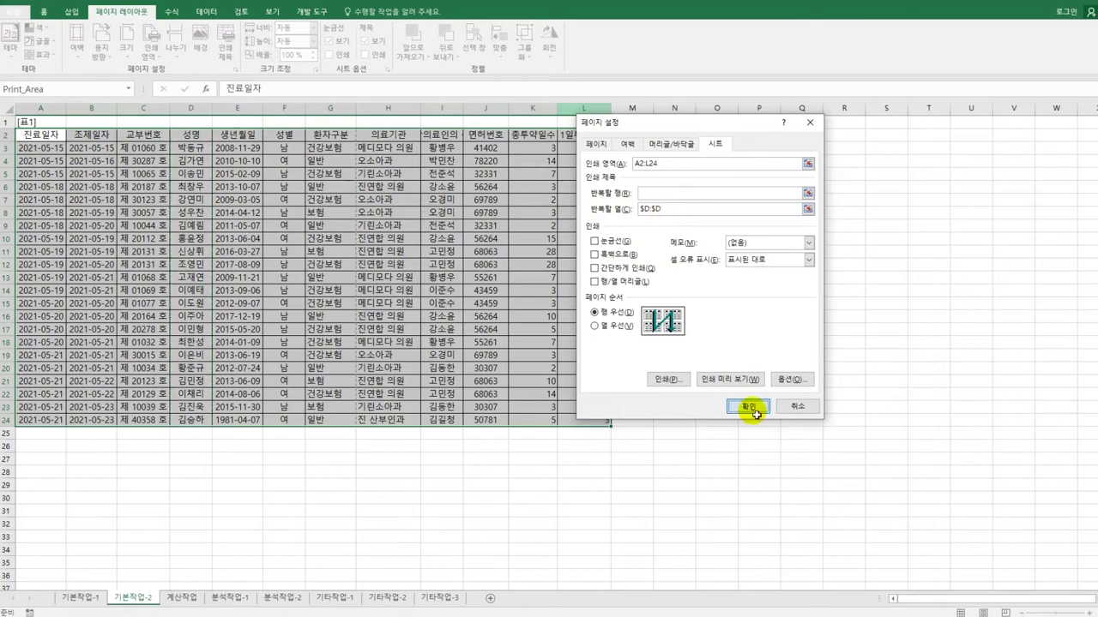
{"action": "left_click", "coordinate": [750, 408]}
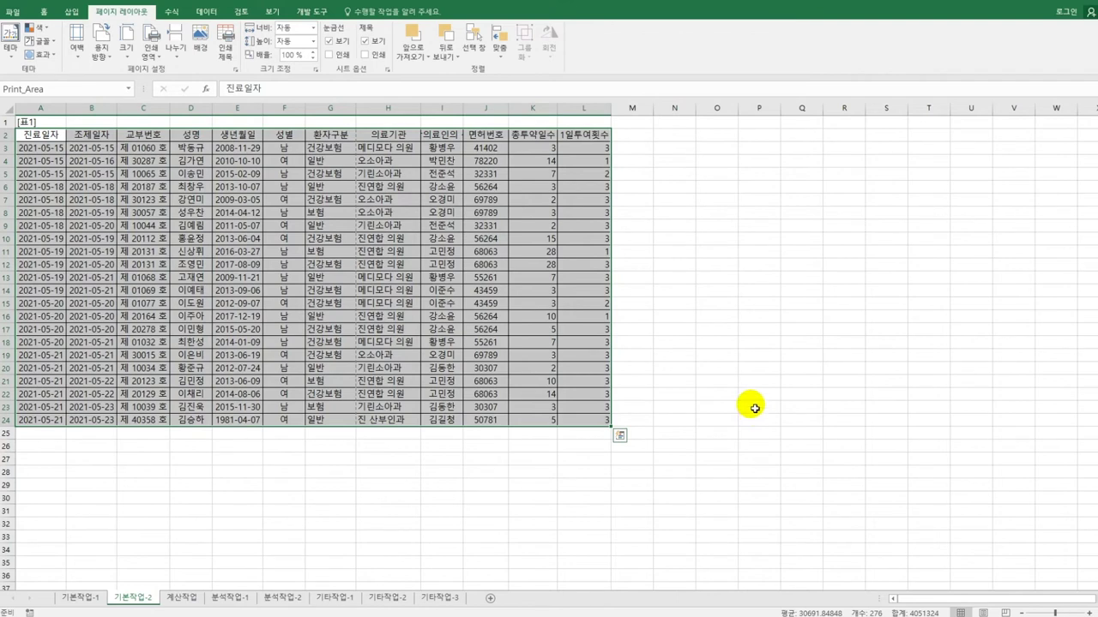
Step: Insert a page break at cell G2, then go to the File backstage Info page
{"action": "left_click", "coordinate": [318, 144]}
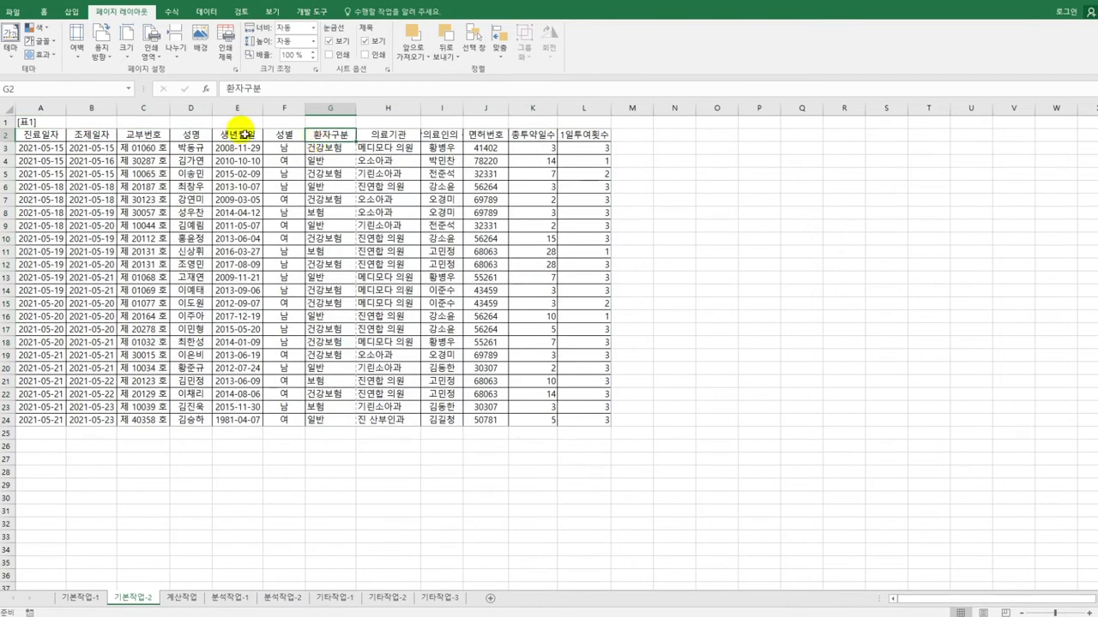
{"action": "left_click", "coordinate": [178, 57]}
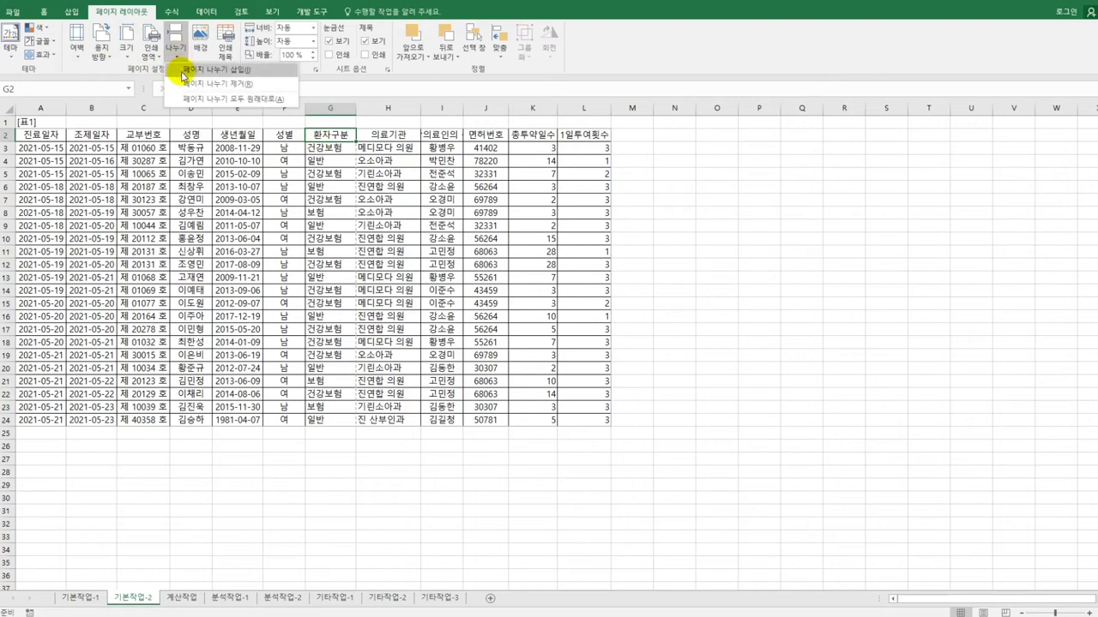
{"action": "left_click", "coordinate": [182, 72]}
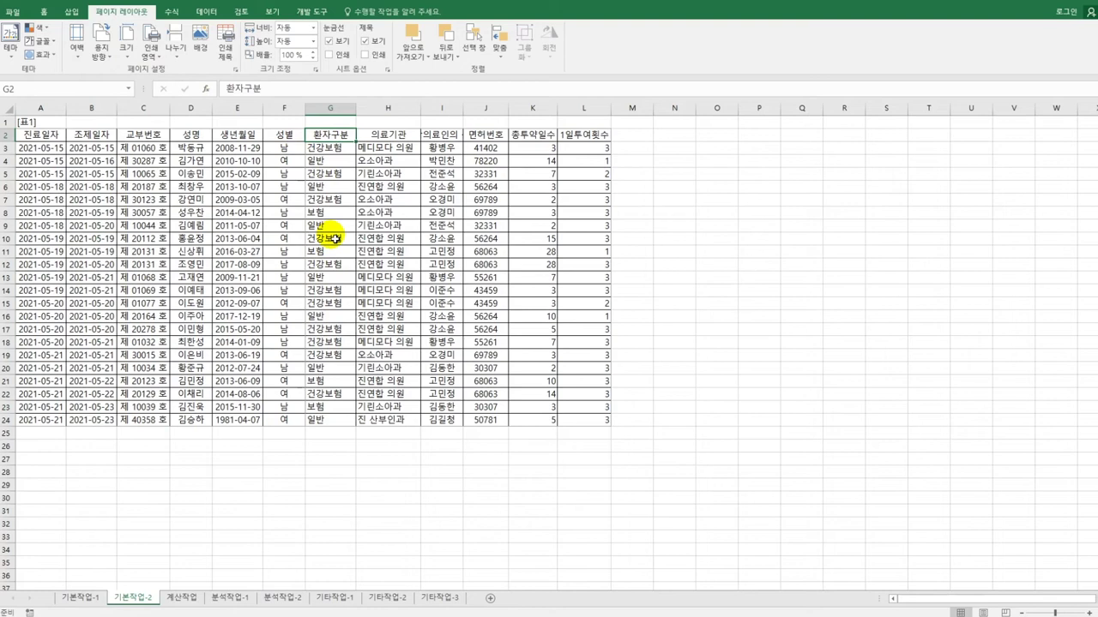
{"action": "left_click", "coordinate": [12, 12]}
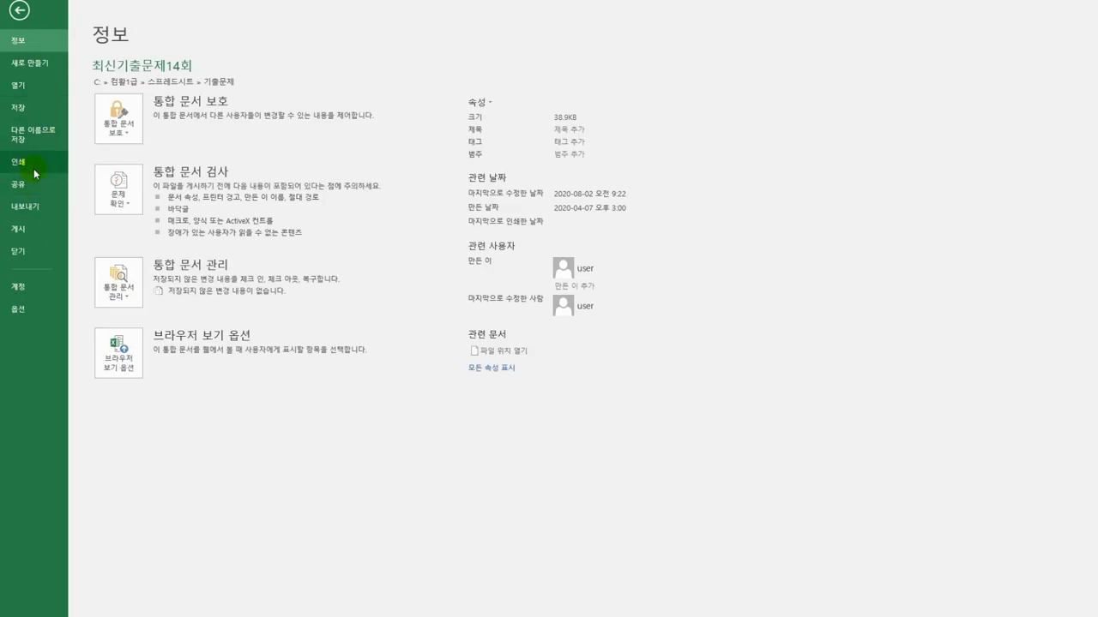
Step: Page through both print-preview pages with their footers, then return to the 기본작업-2 sheet
{"action": "left_click", "coordinate": [32, 167]}
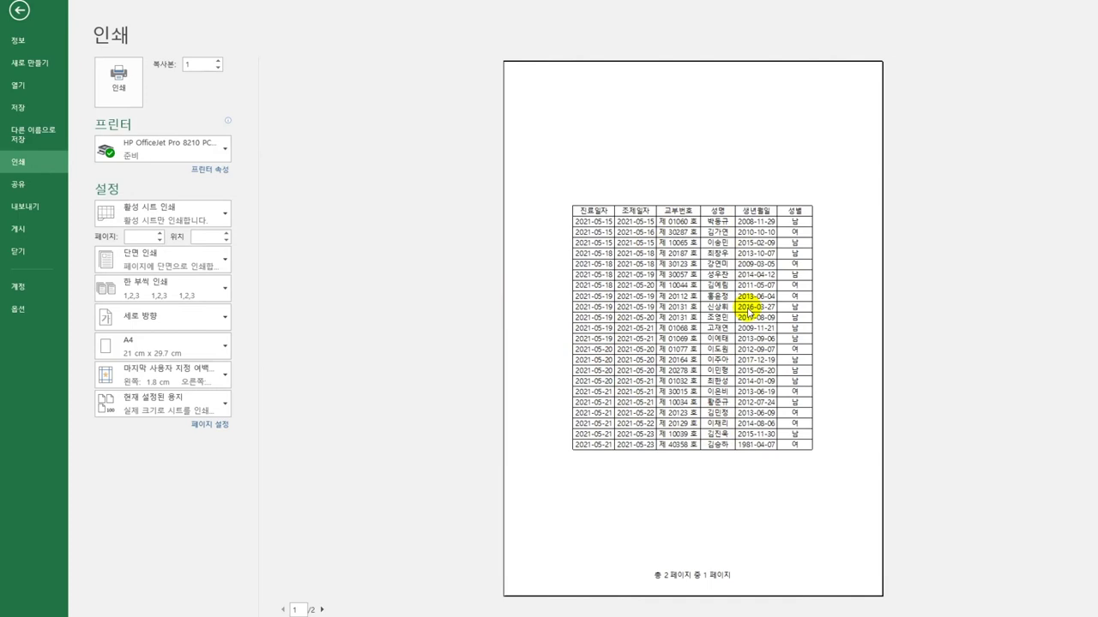
{"action": "left_click", "coordinate": [324, 609]}
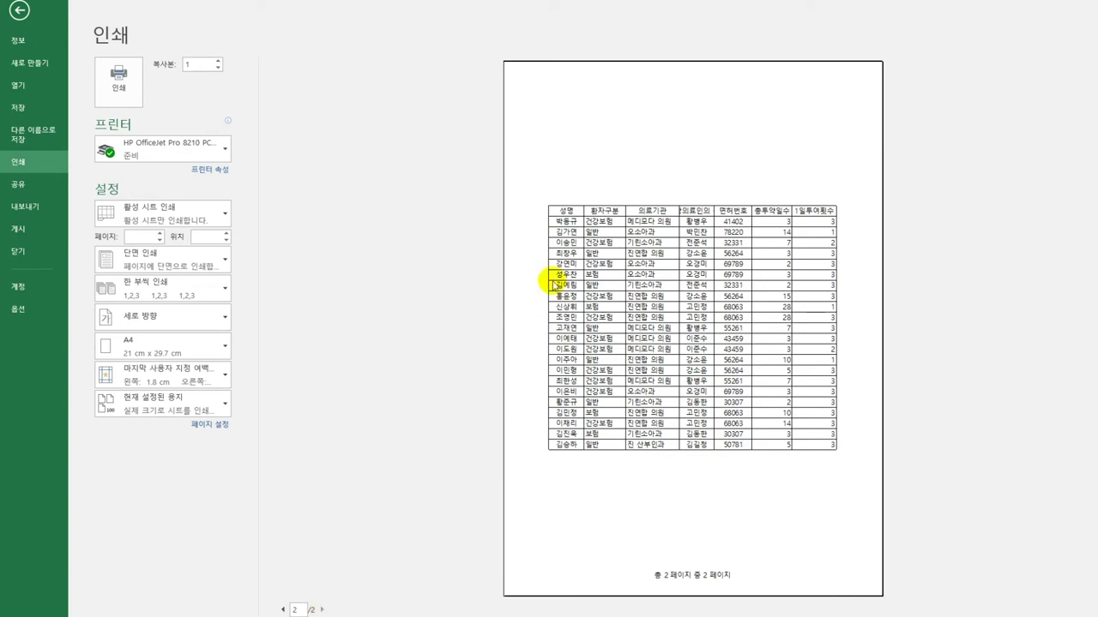
{"action": "left_click", "coordinate": [282, 609]}
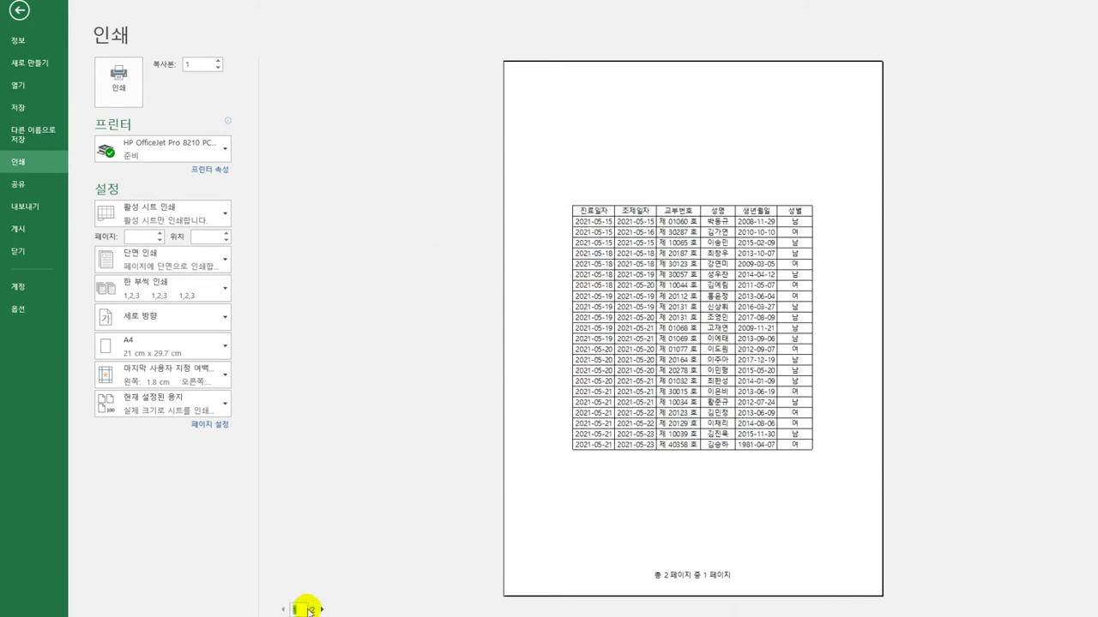
{"action": "left_click", "coordinate": [319, 610]}
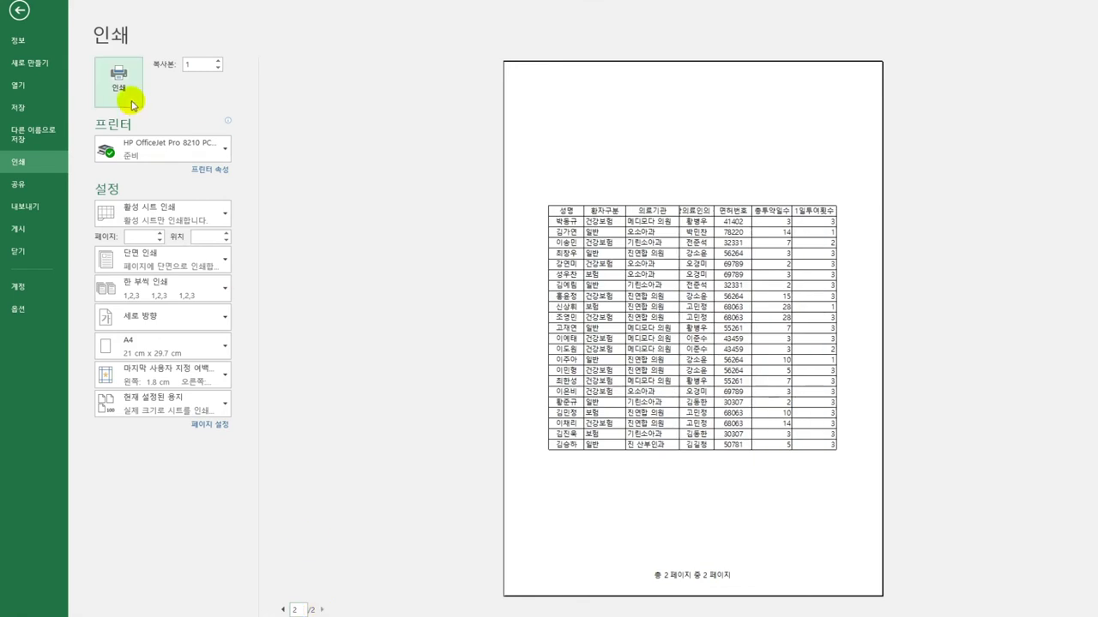
{"action": "left_click", "coordinate": [19, 10]}
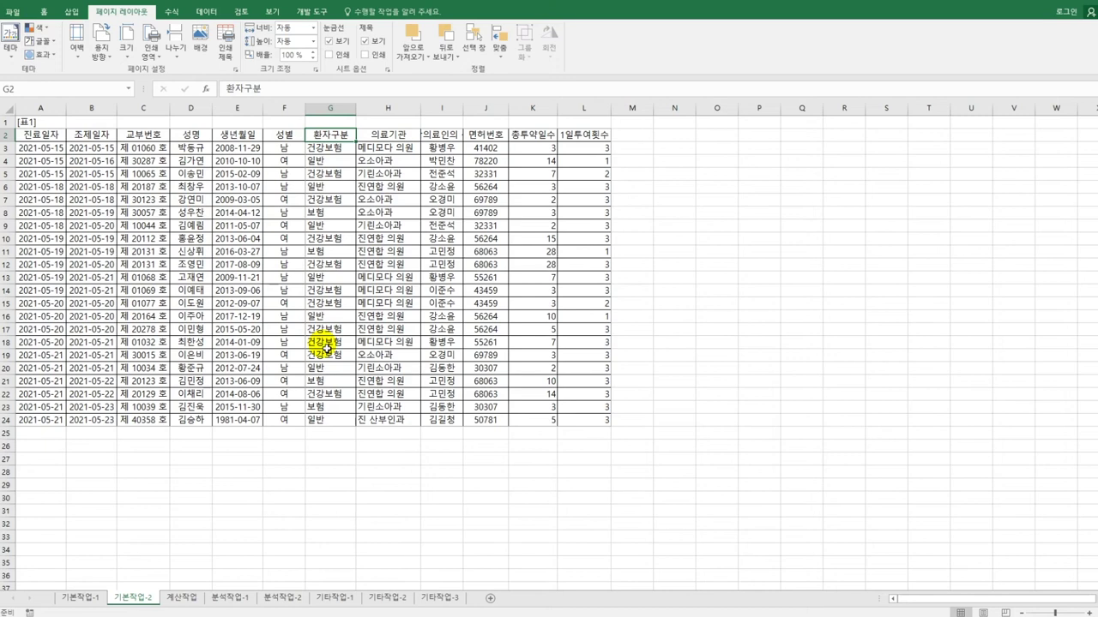
Step: On the 계산작업 sheet, review F3 alongside the birth date in D3 and gender in E3
{"action": "left_click", "coordinate": [181, 598]}
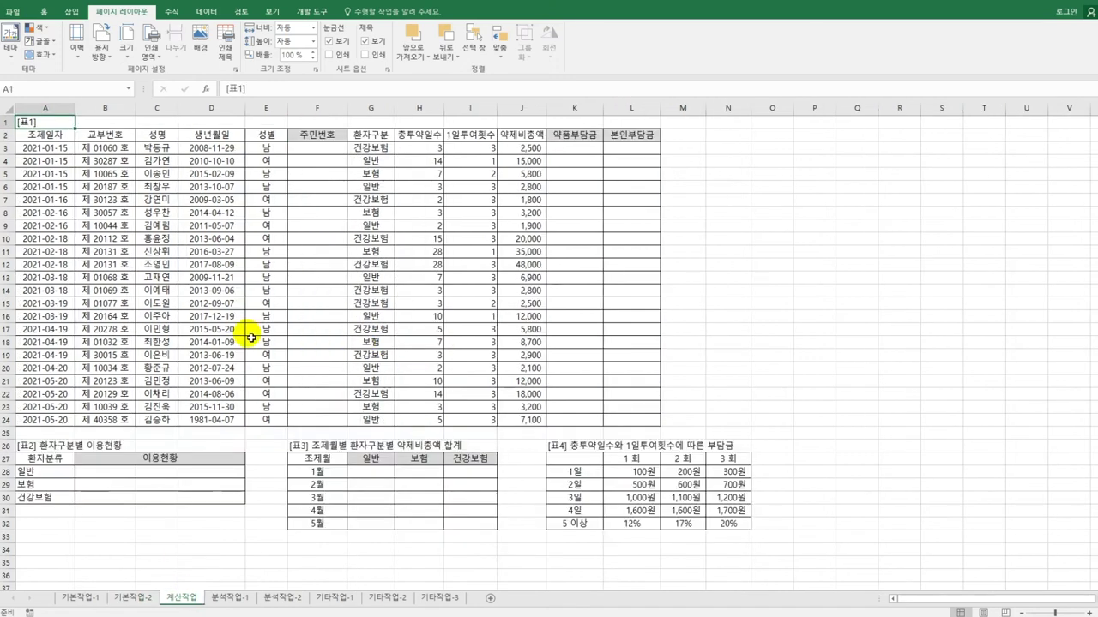
{"action": "left_click", "coordinate": [324, 151]}
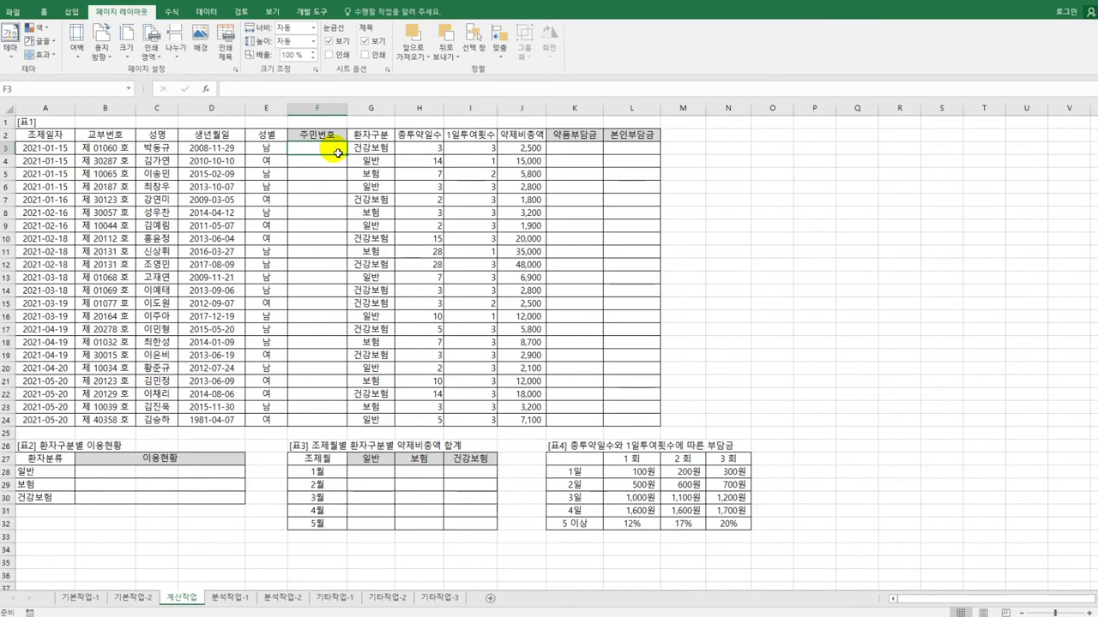
{"action": "left_click", "coordinate": [217, 148]}
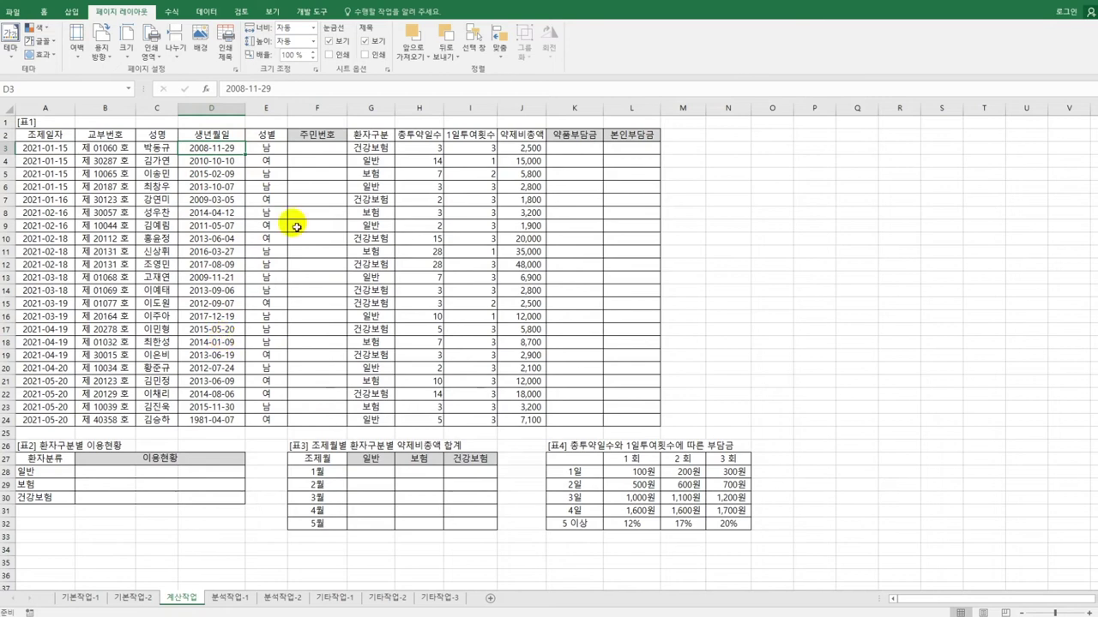
{"action": "left_click", "coordinate": [269, 148]}
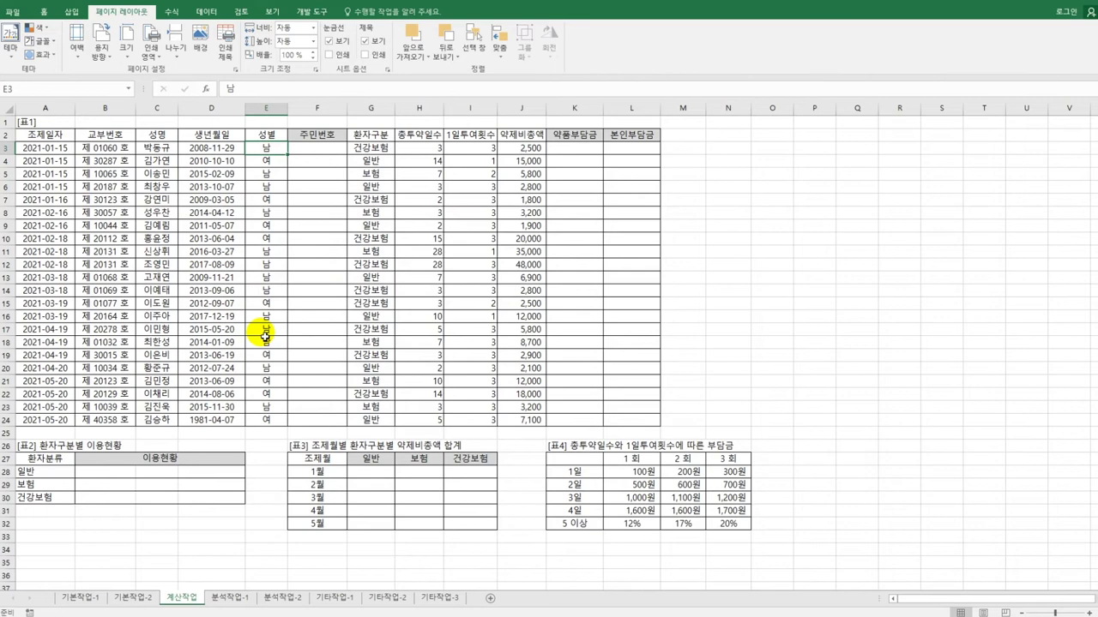
Step: Enter =TEXT(D3,"yymmdd-") in F3 and widen column F to fit the result
{"action": "left_click", "coordinate": [307, 152]}
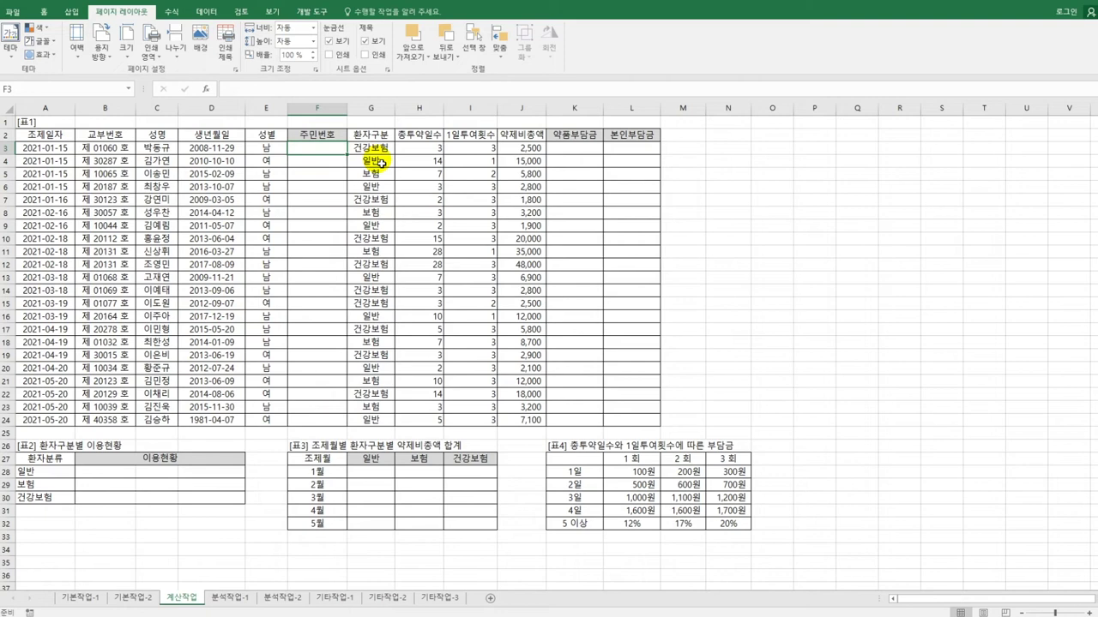
{"action": "type", "text": "=ㅅ"}
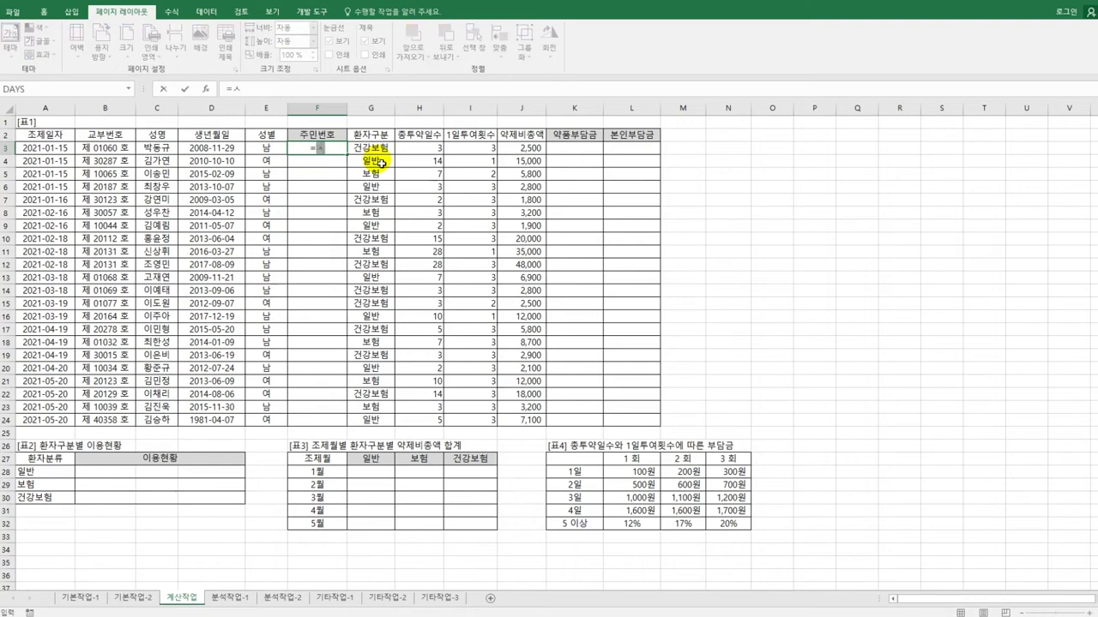
{"action": "type", "text": "tex"}
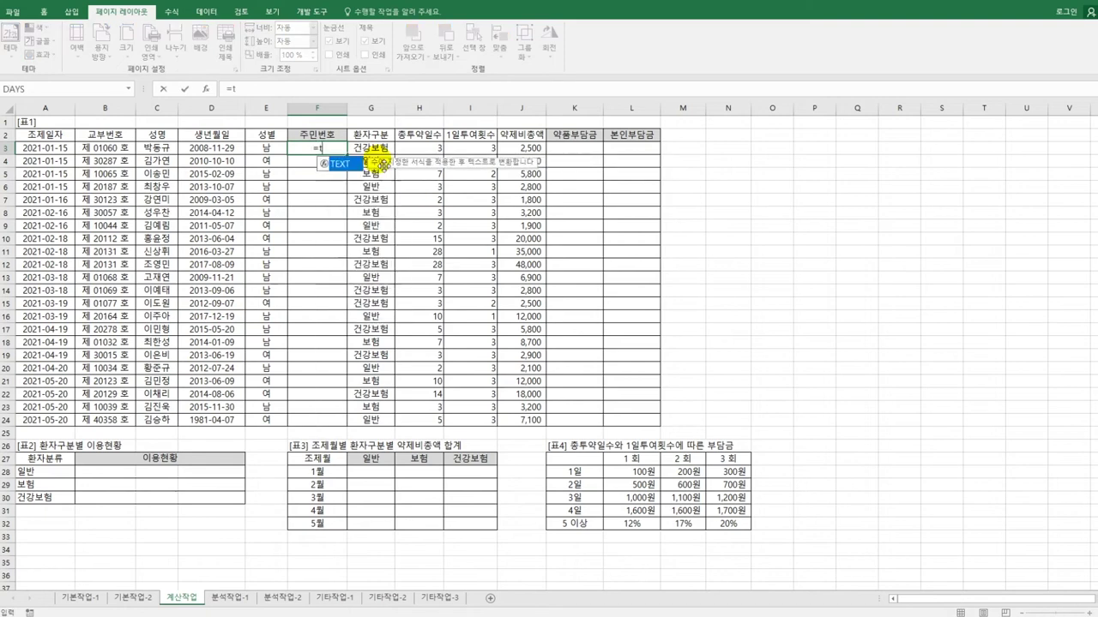
{"action": "key", "text": "Tab"}
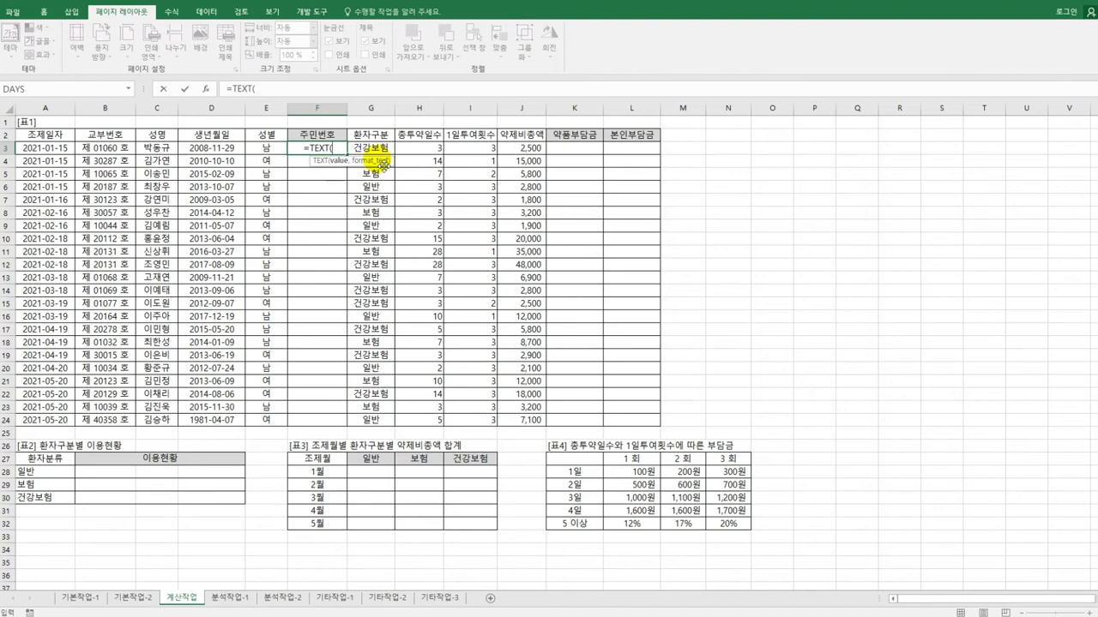
{"action": "key", "text": "Left"}
{"action": "key", "text": "Left"}
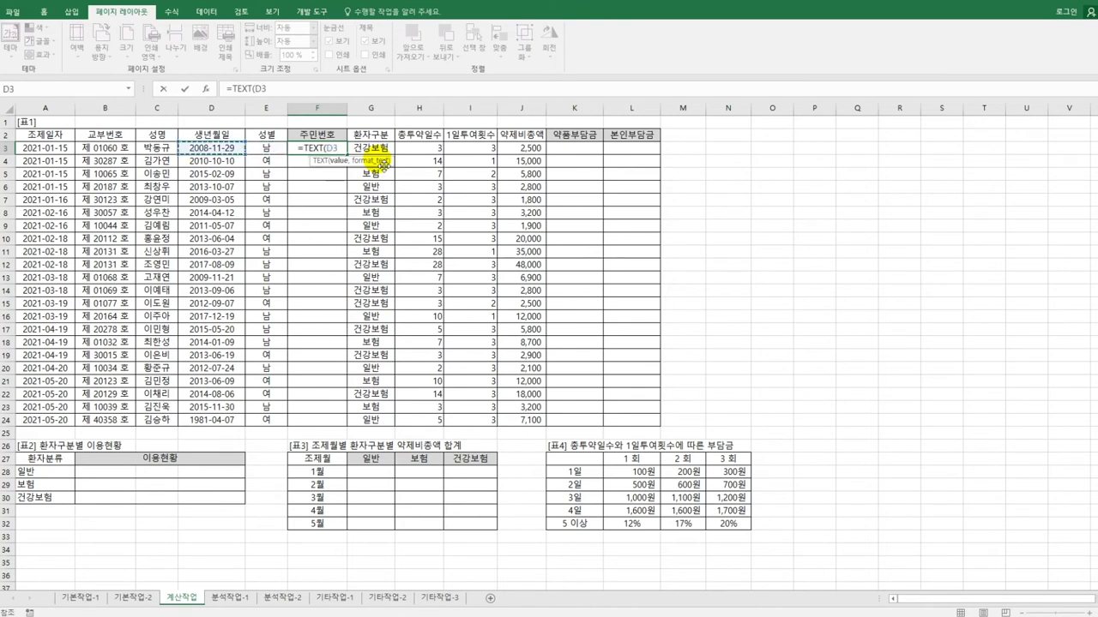
{"action": "type", "text": ","}
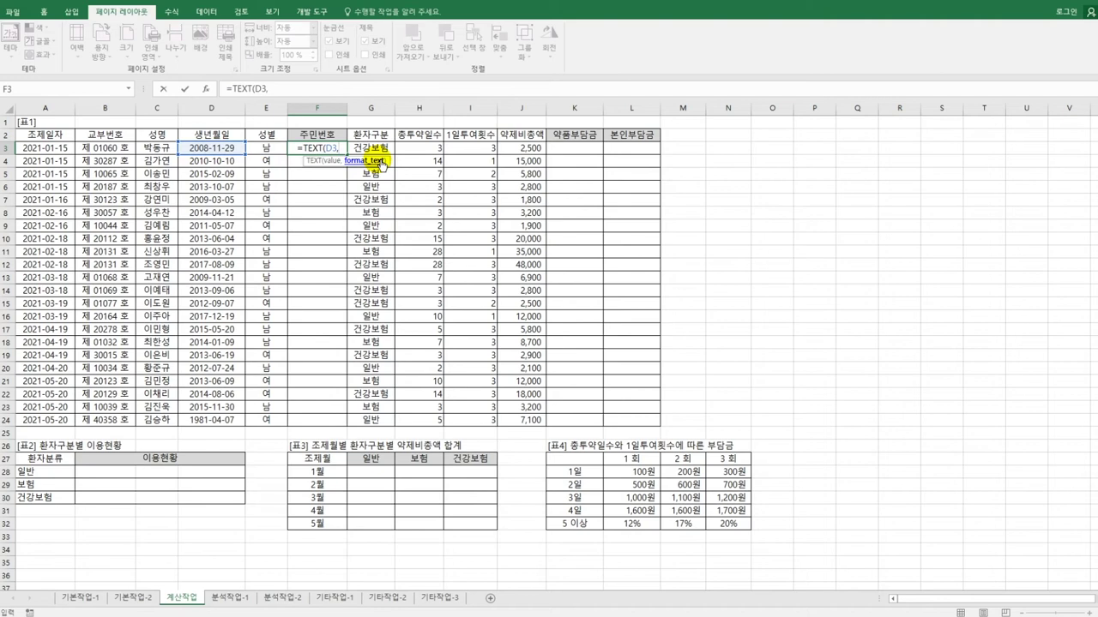
{"action": "type", "text": "\""}
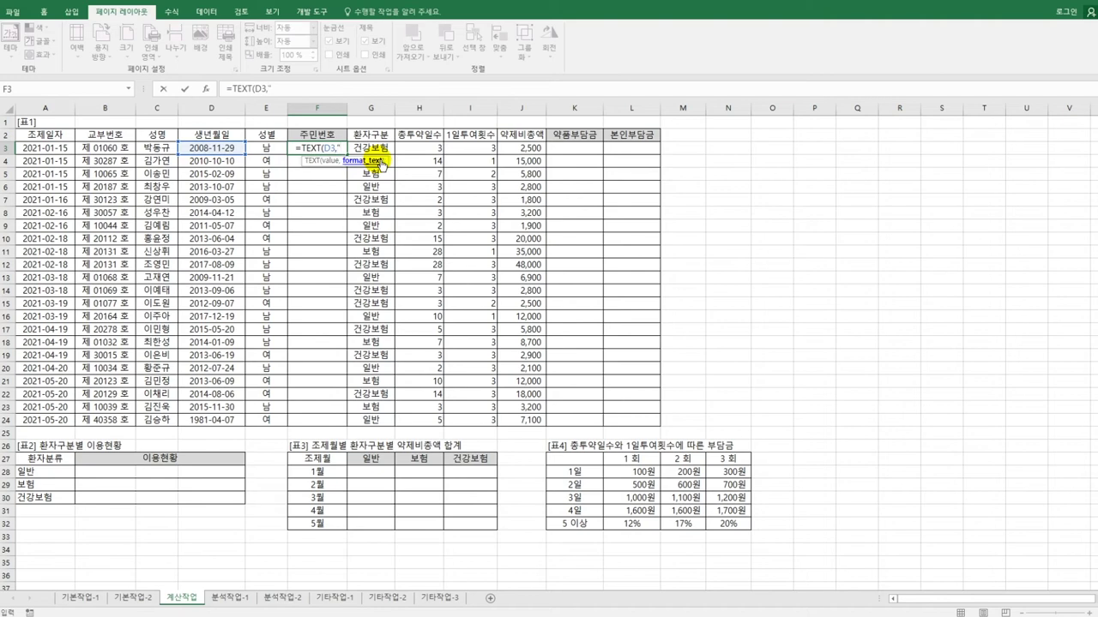
{"action": "type", "text": "yymm"}
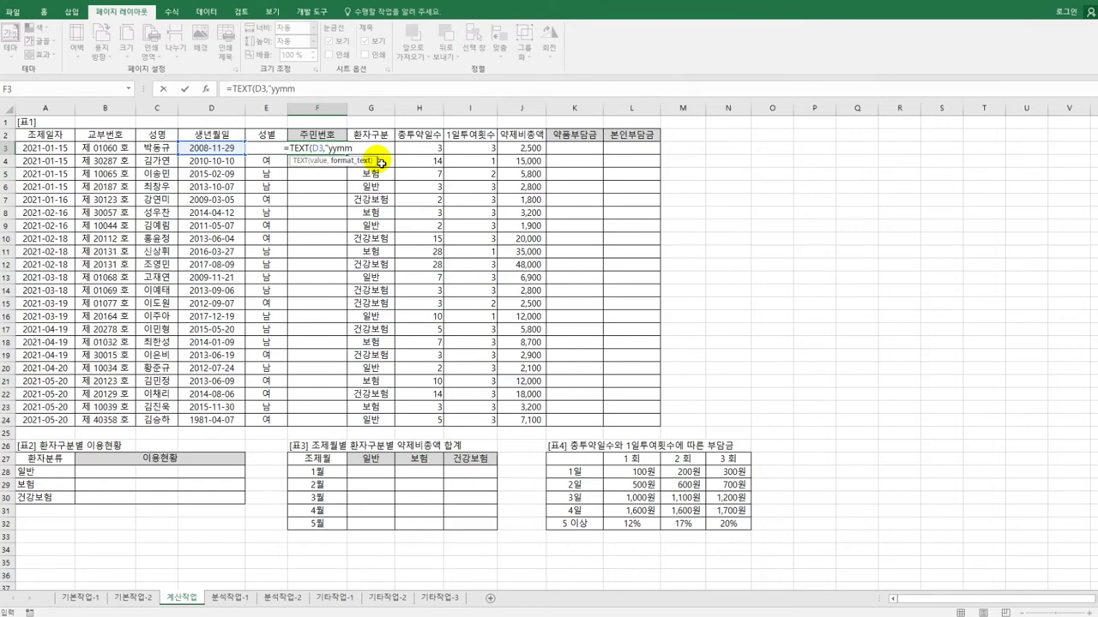
{"action": "type", "text": "dd"}
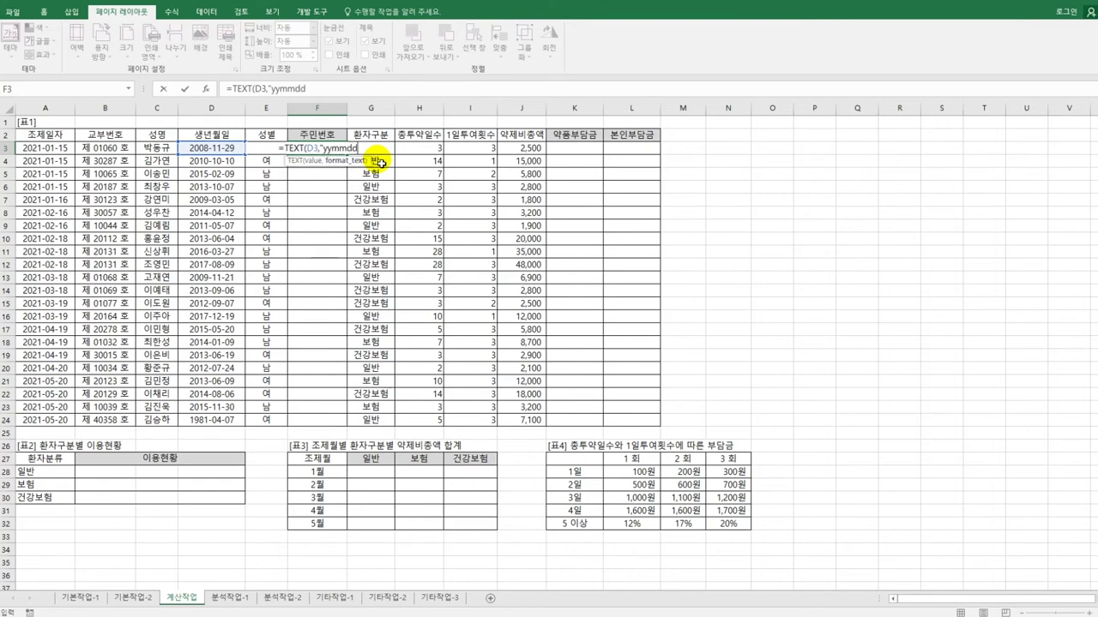
{"action": "type", "text": "-"}
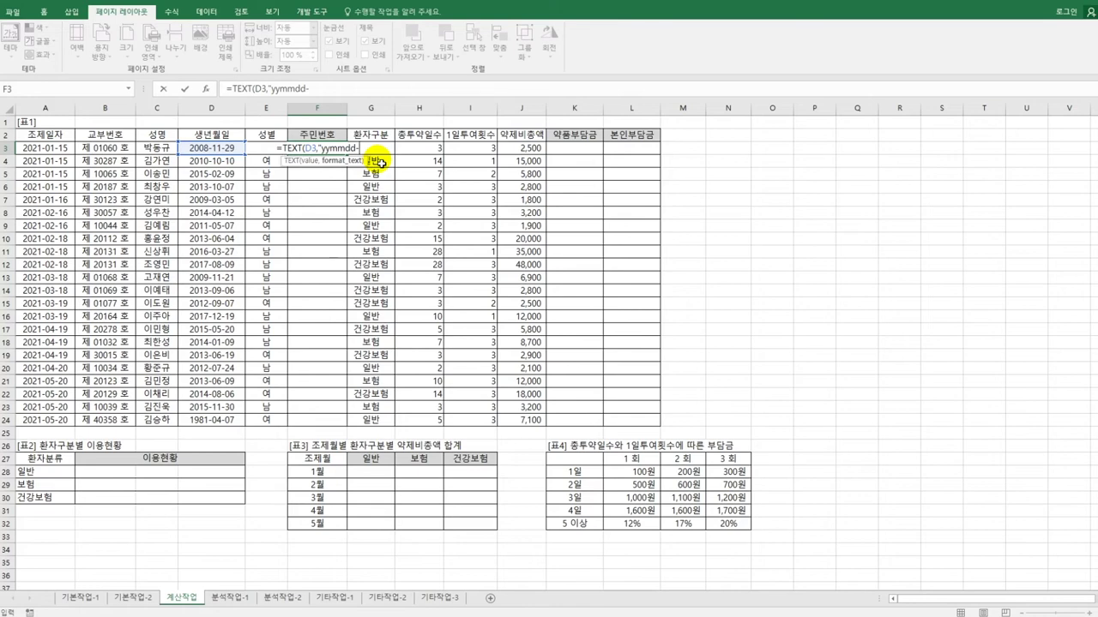
{"action": "type", "text": "\")"}
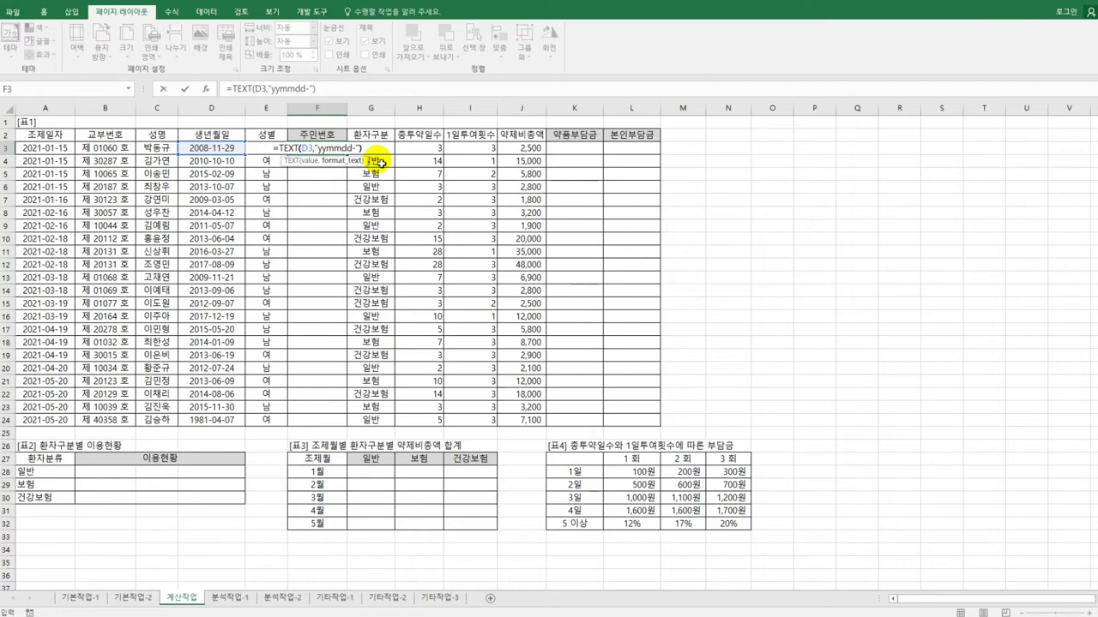
{"action": "key", "text": "Return"}
{"action": "key", "text": "Up"}
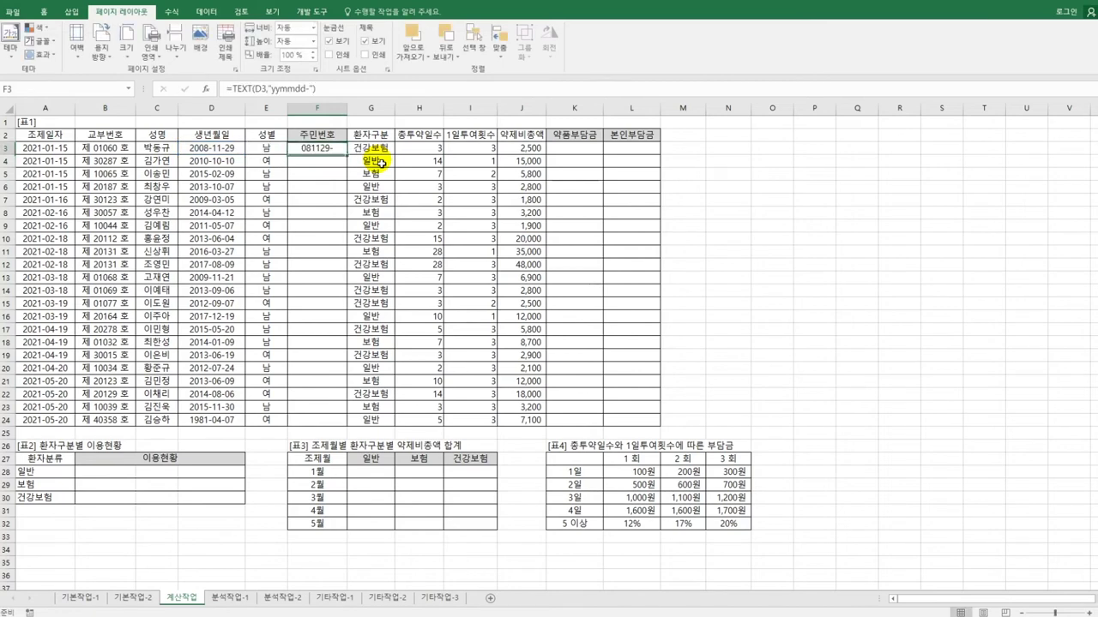
{"action": "left_click_drag", "start_coordinate": [352, 110], "coordinate": [361, 110]}
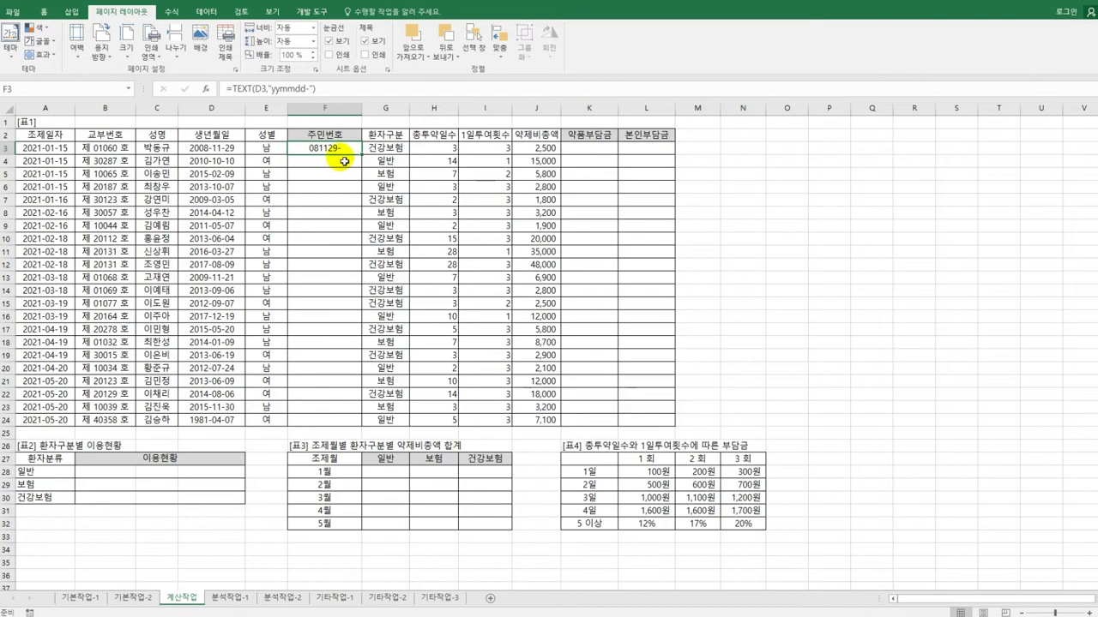
Step: Append &IF(E3="남",IF(YEAR( to F3's formula to start the gender check
{"action": "left_click", "coordinate": [331, 93]}
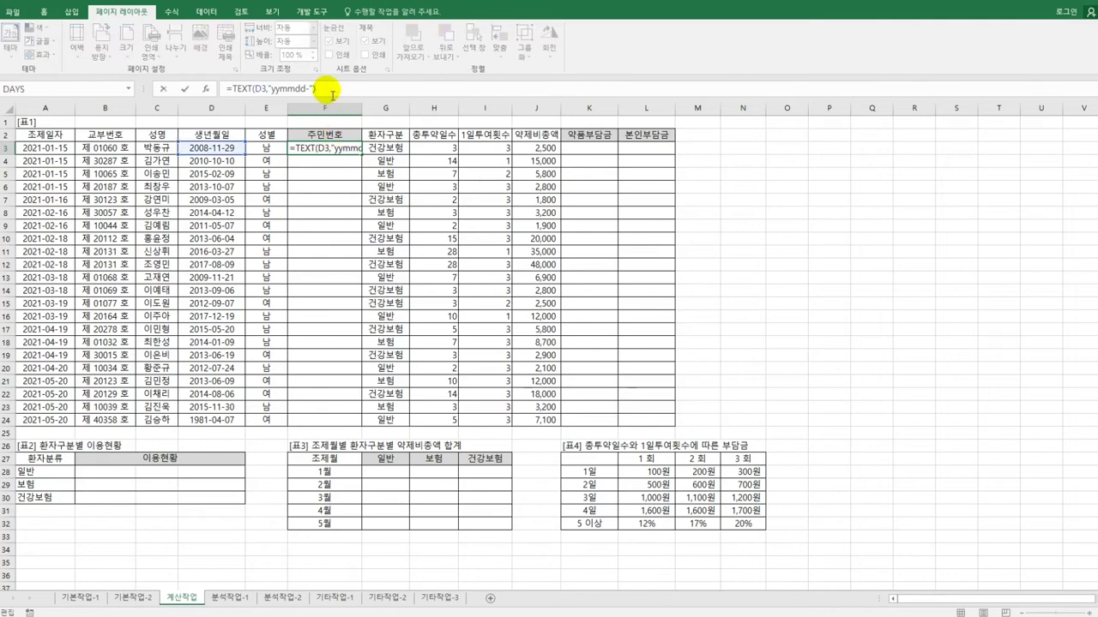
{"action": "type", "text": "&"}
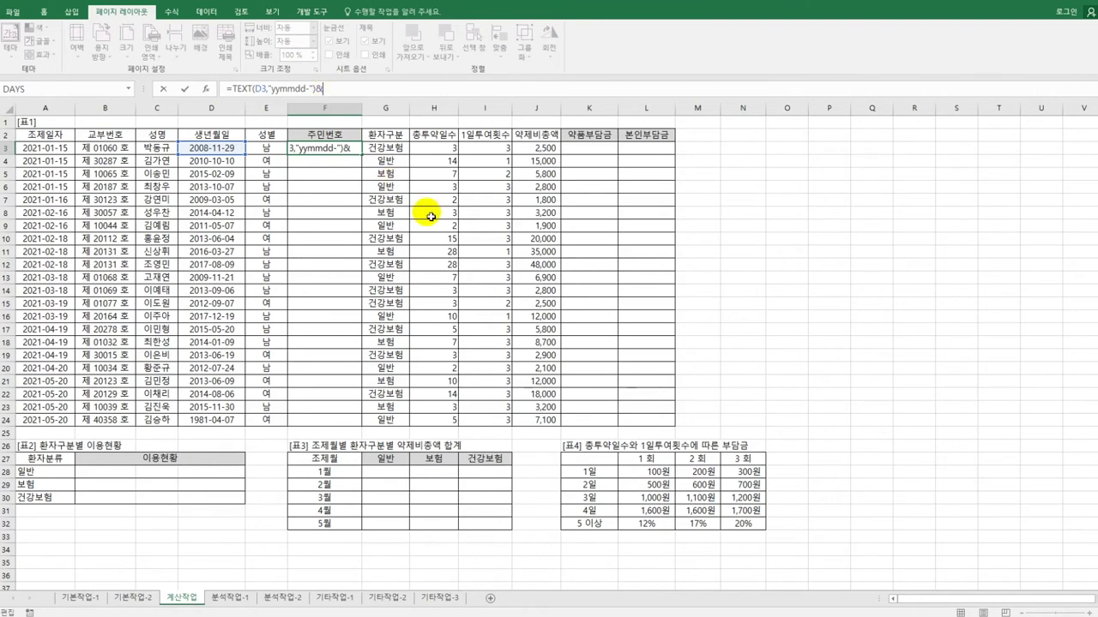
{"action": "type", "text": "if("}
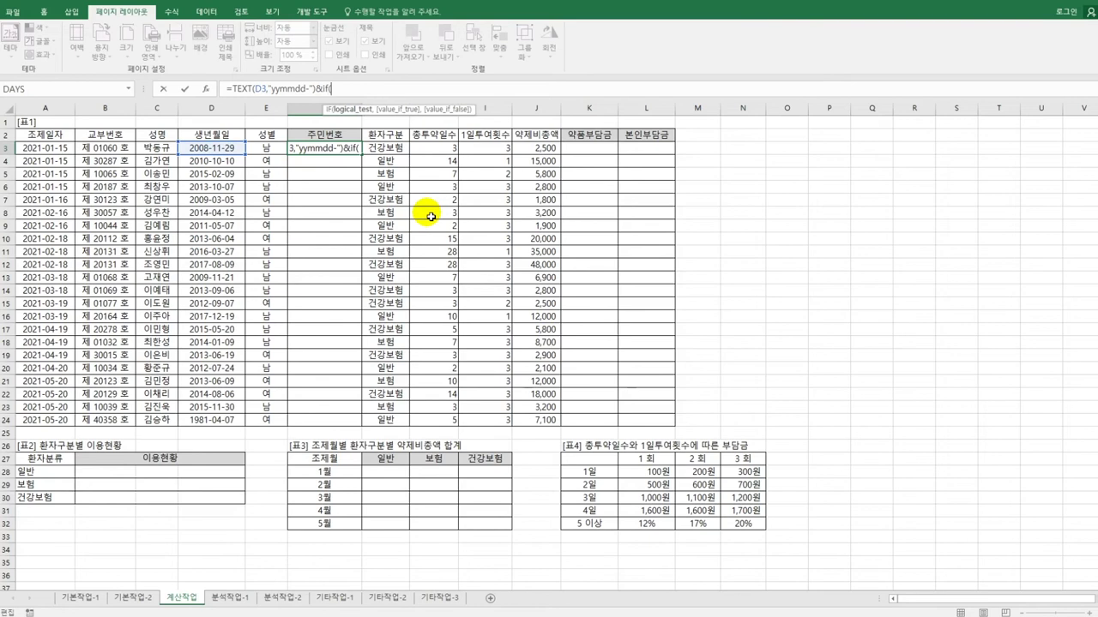
{"action": "left_click", "coordinate": [268, 148]}
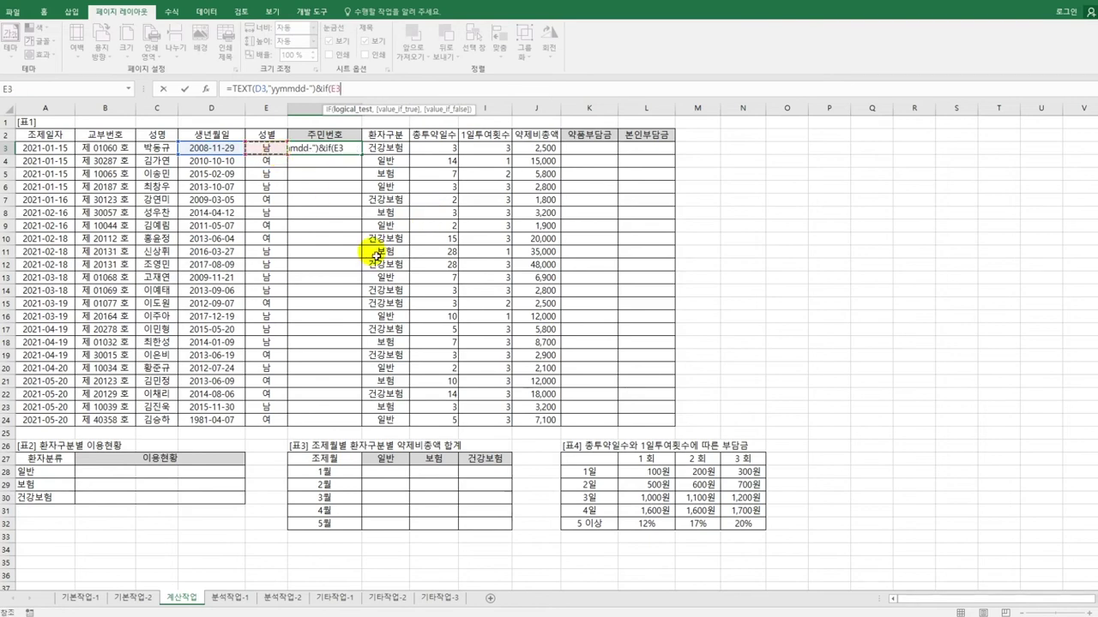
{"action": "type", "text": "=\"남\""}
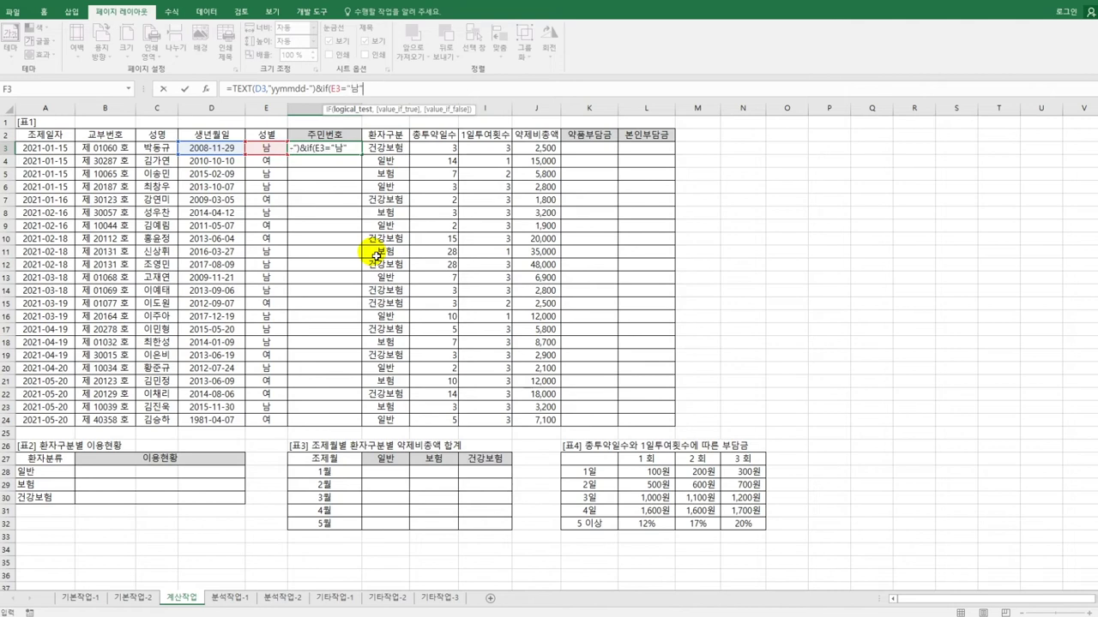
{"action": "type", "text": ","}
{"action": "type", "text": "ㅣ"}
{"action": "type", "text": "if("}
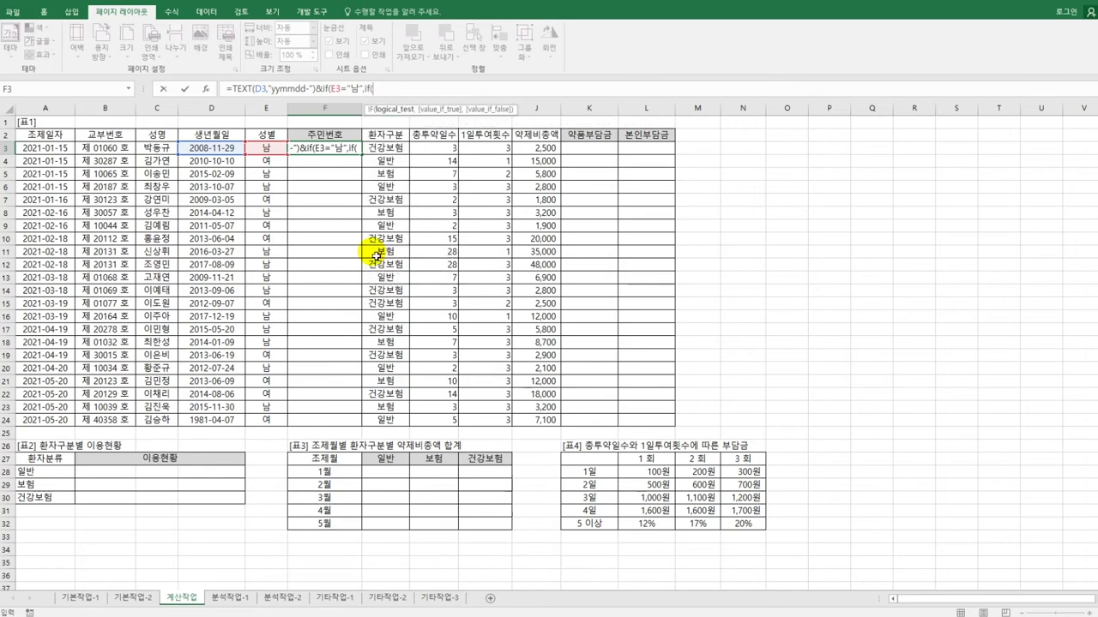
{"action": "type", "text": "year("}
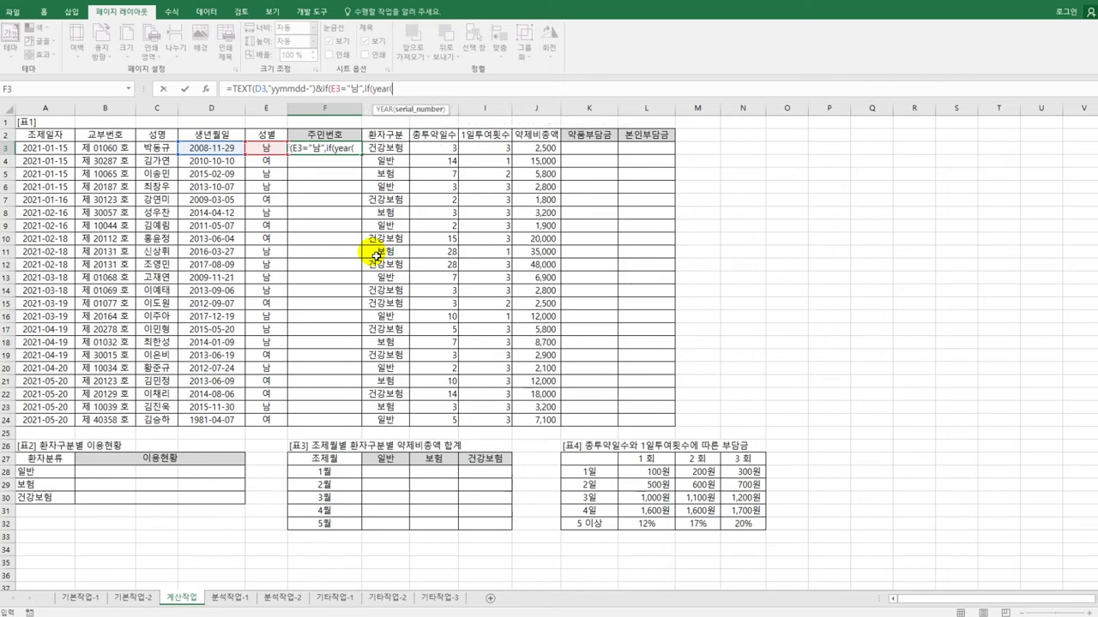
Step: Complete the male branch IF(YEAR(D3)>=2000,3,1) in F3's formula
{"action": "left_click", "coordinate": [220, 150]}
{"action": "type", "text": ")"}
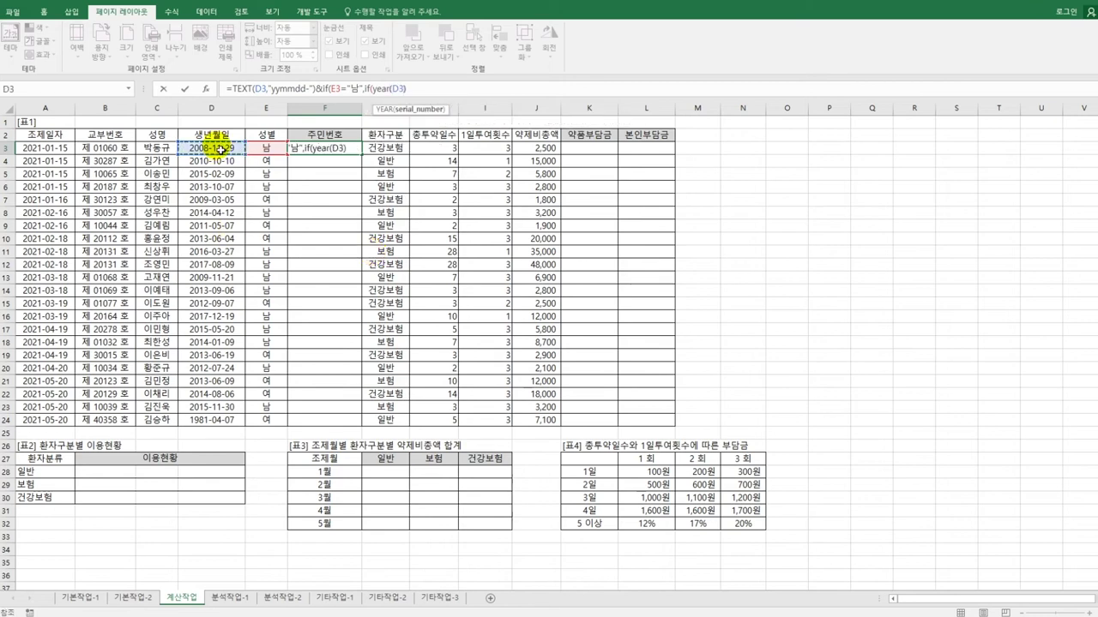
{"action": "type", "text": ">"}
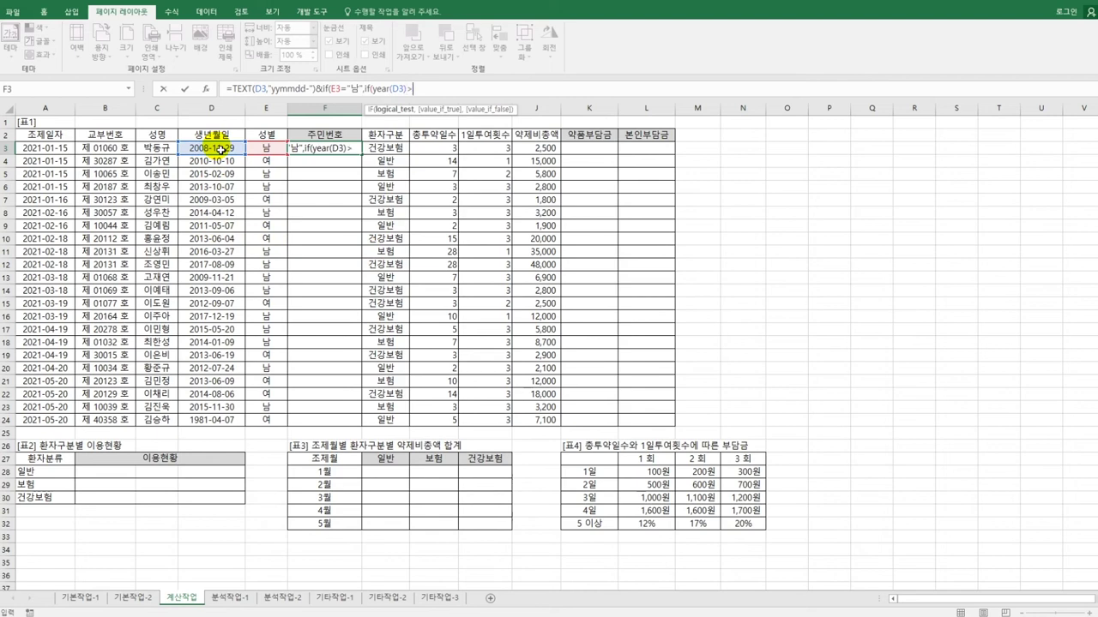
{"action": "type", "text": "=2000"}
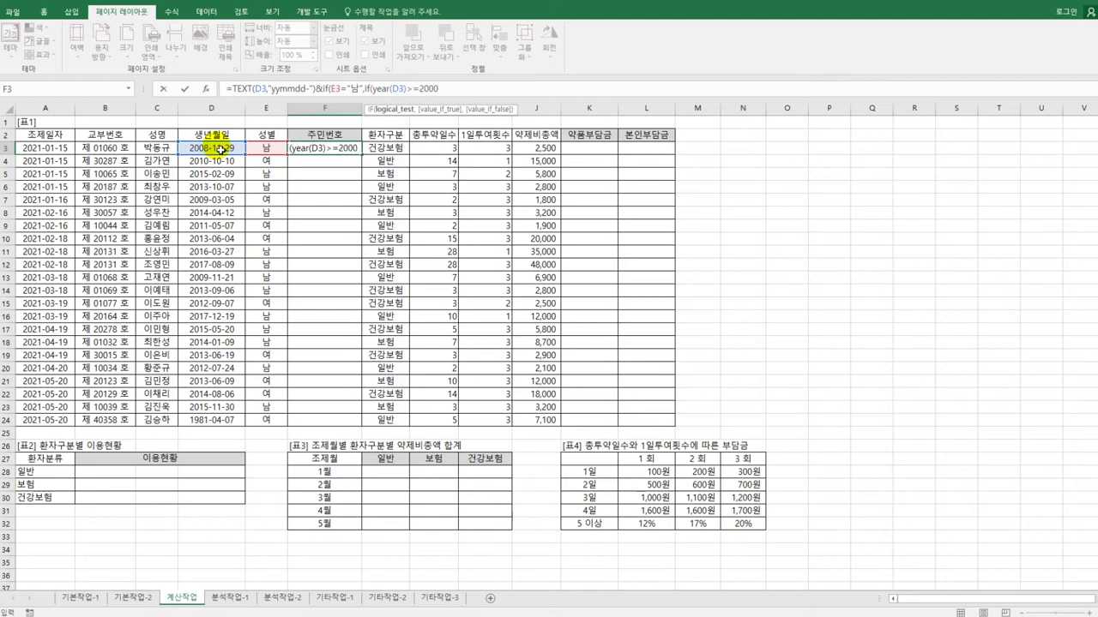
{"action": "type", "text": ","}
{"action": "type", "text": "3"}
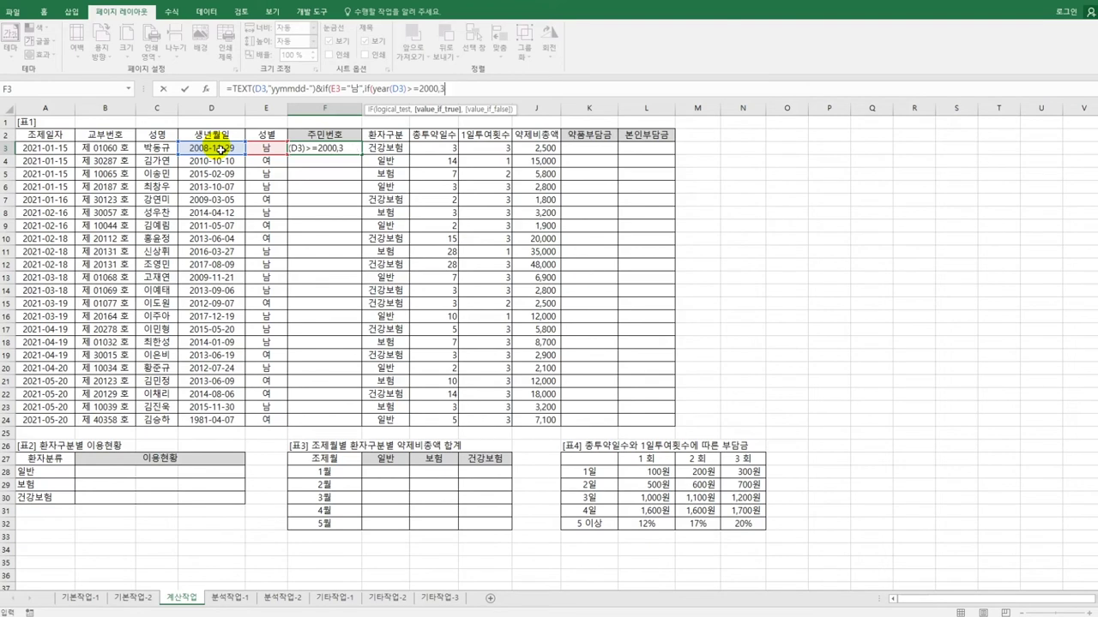
{"action": "type", "text": ",1"}
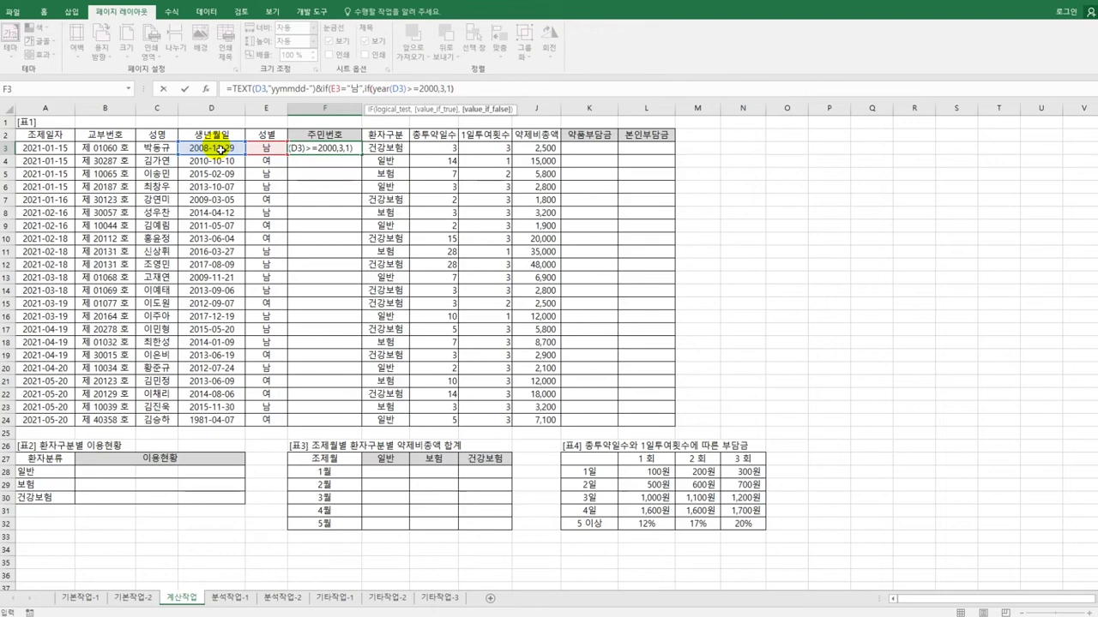
{"action": "type", "text": ")"}
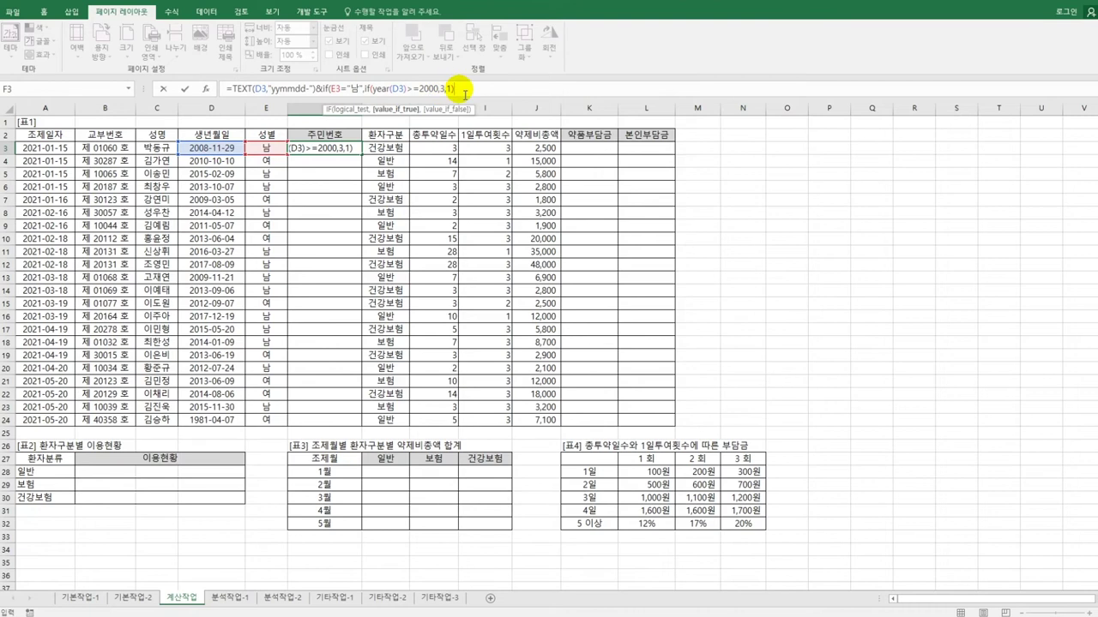
{"action": "type", "text": ","}
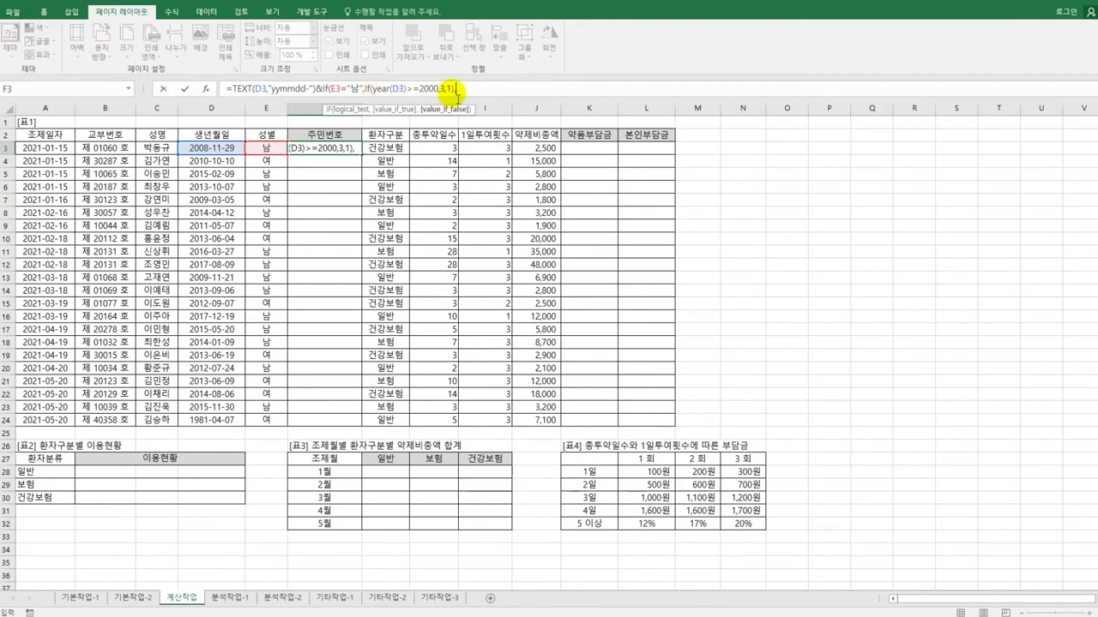
{"action": "left_click", "coordinate": [463, 90]}
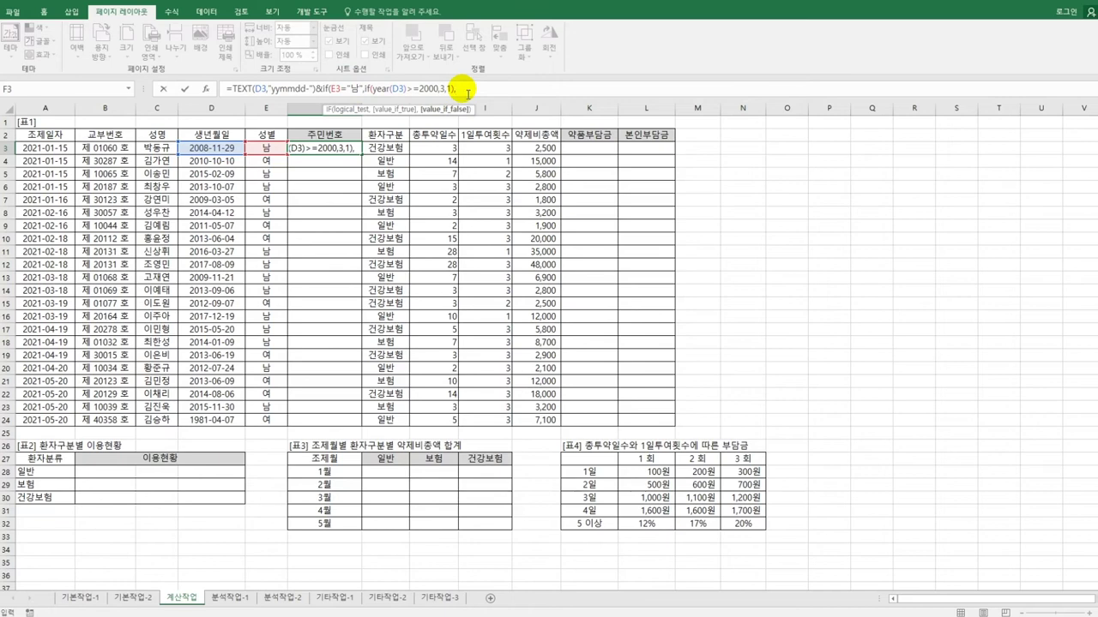
Step: Add the female branch IF(YEAR(D3)>=2000,4,2) and commit F3, showing 081129-3
{"action": "type", "text": "if("}
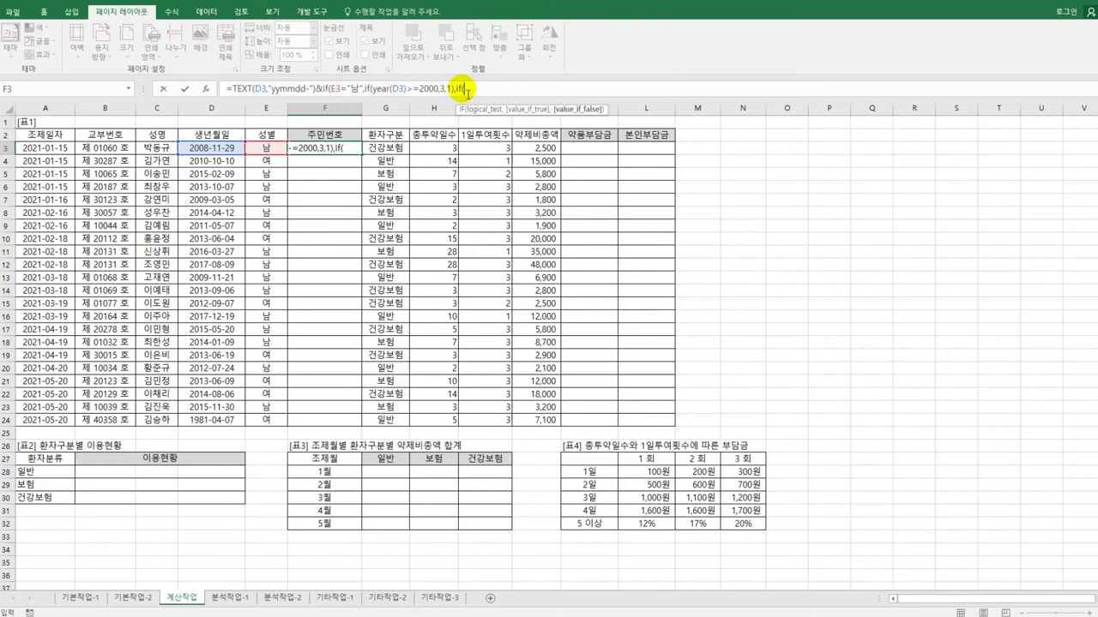
{"action": "type", "text": "year"}
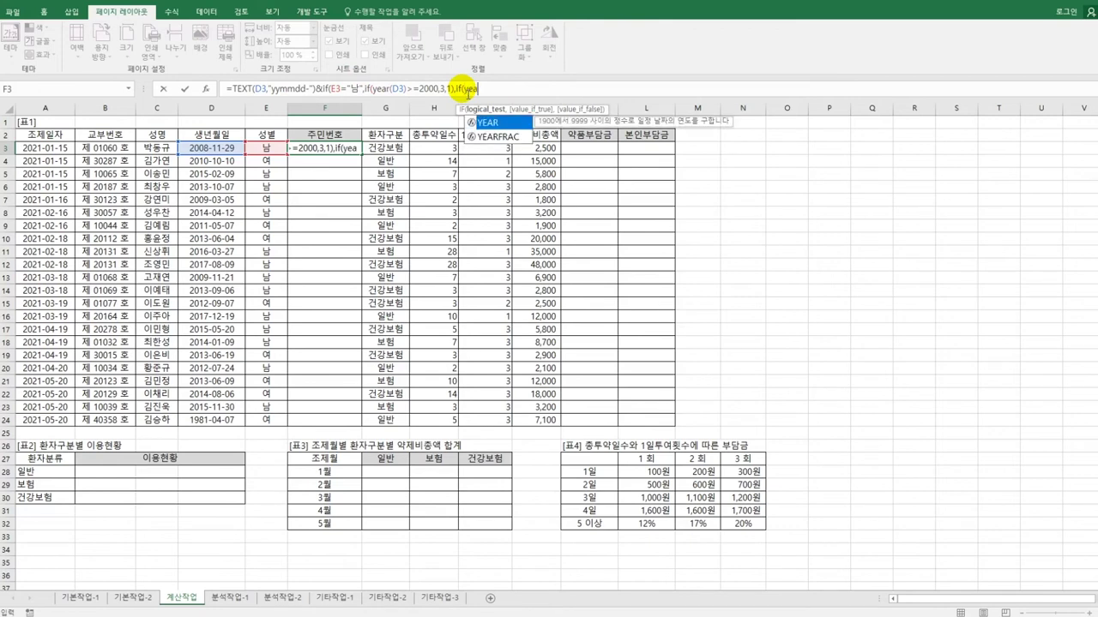
{"action": "key", "text": "Tab"}
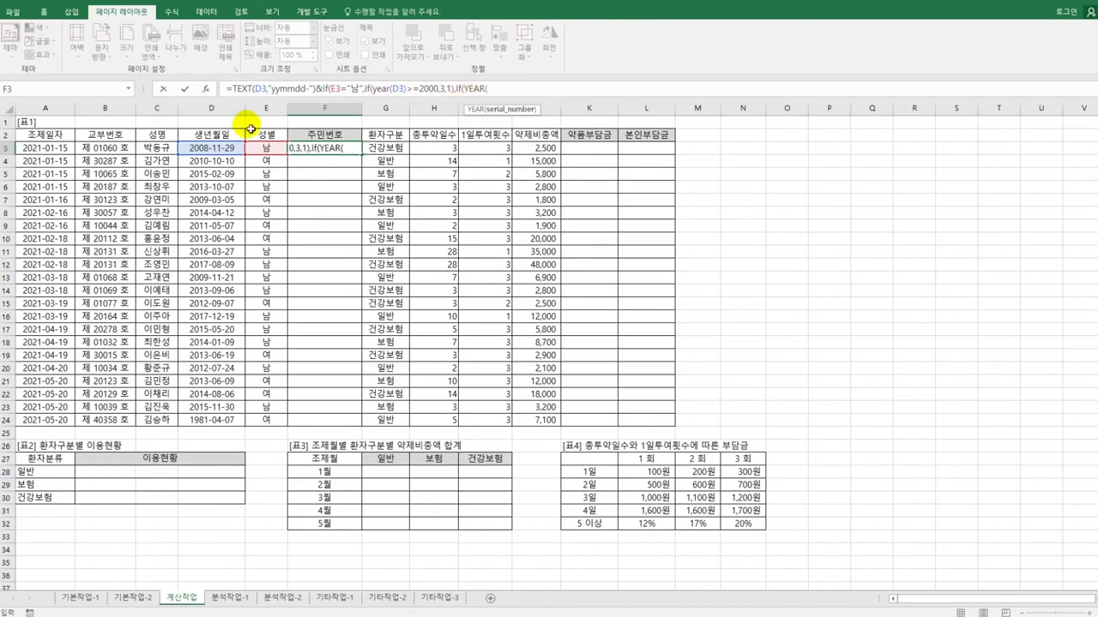
{"action": "left_click", "coordinate": [236, 151]}
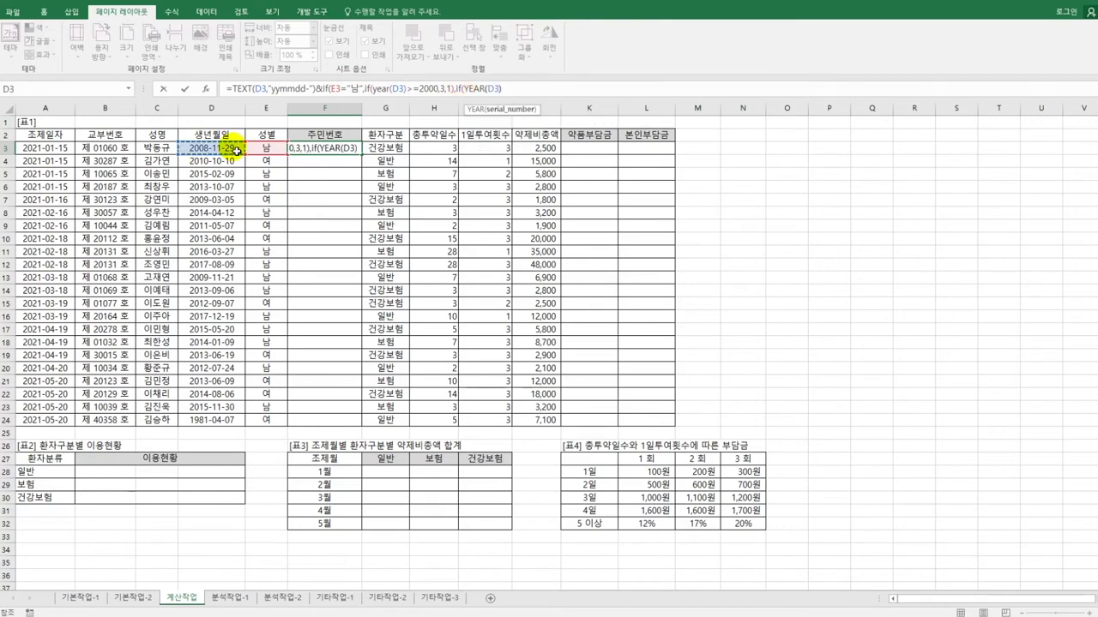
{"action": "type", "text": ")>=2000"}
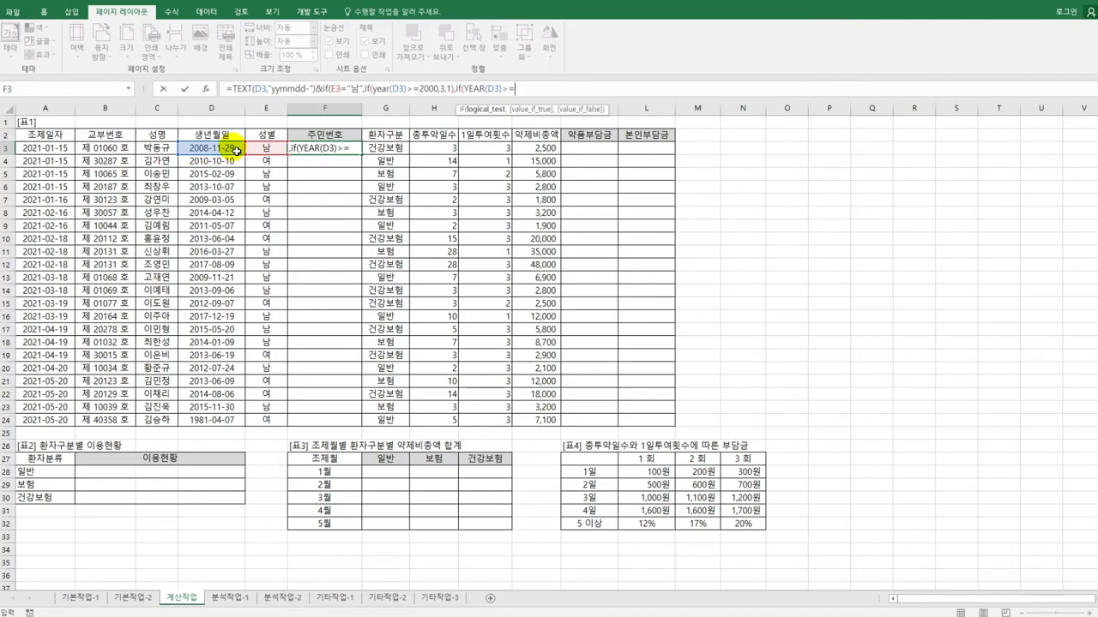
{"action": "type", "text": ","}
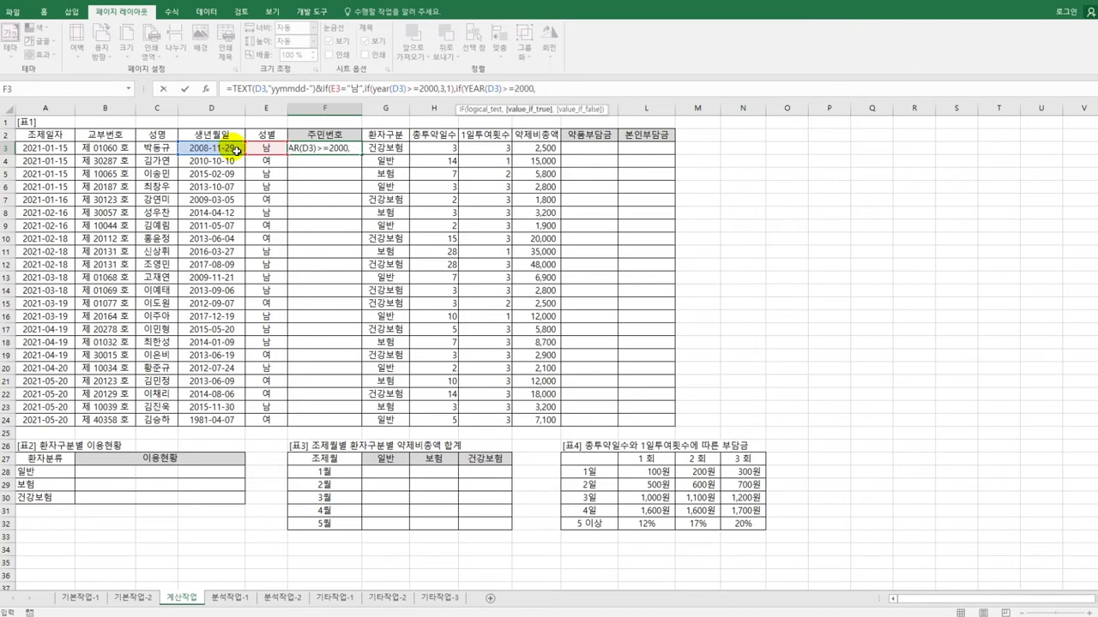
{"action": "type", "text": "4,2)"}
{"action": "type", "text": ")"}
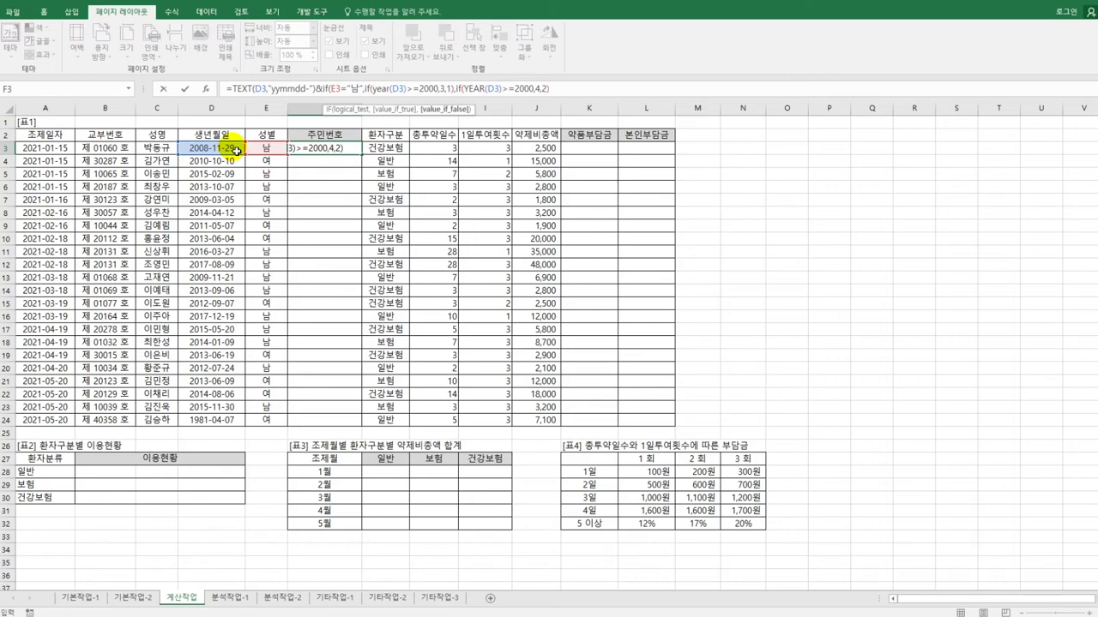
{"action": "type", "text": ")"}
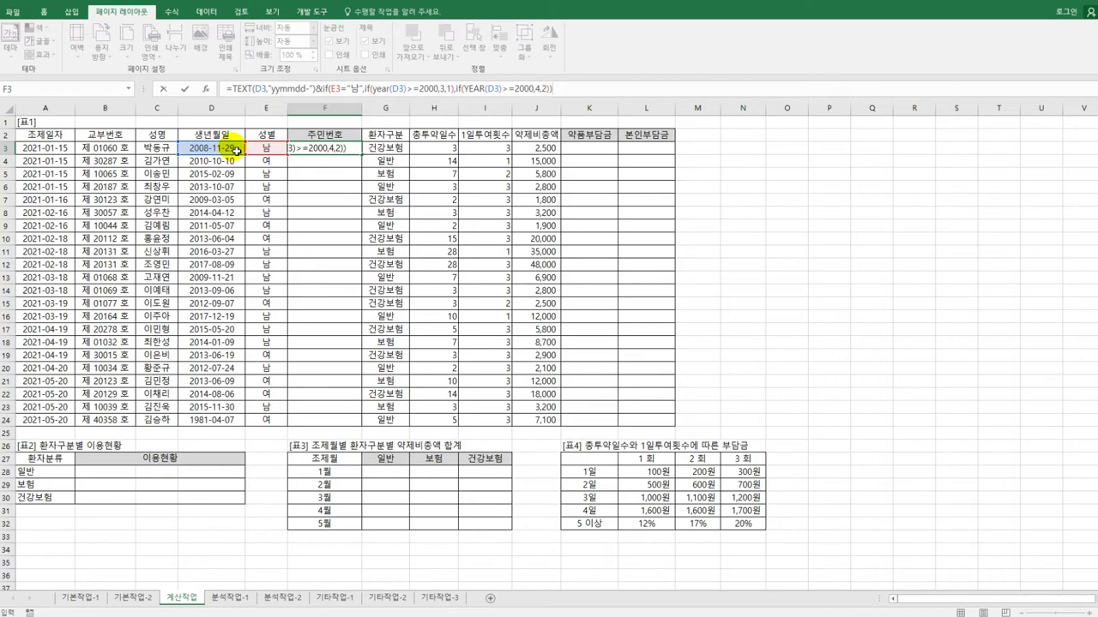
{"action": "key", "text": "ctrl+Return"}
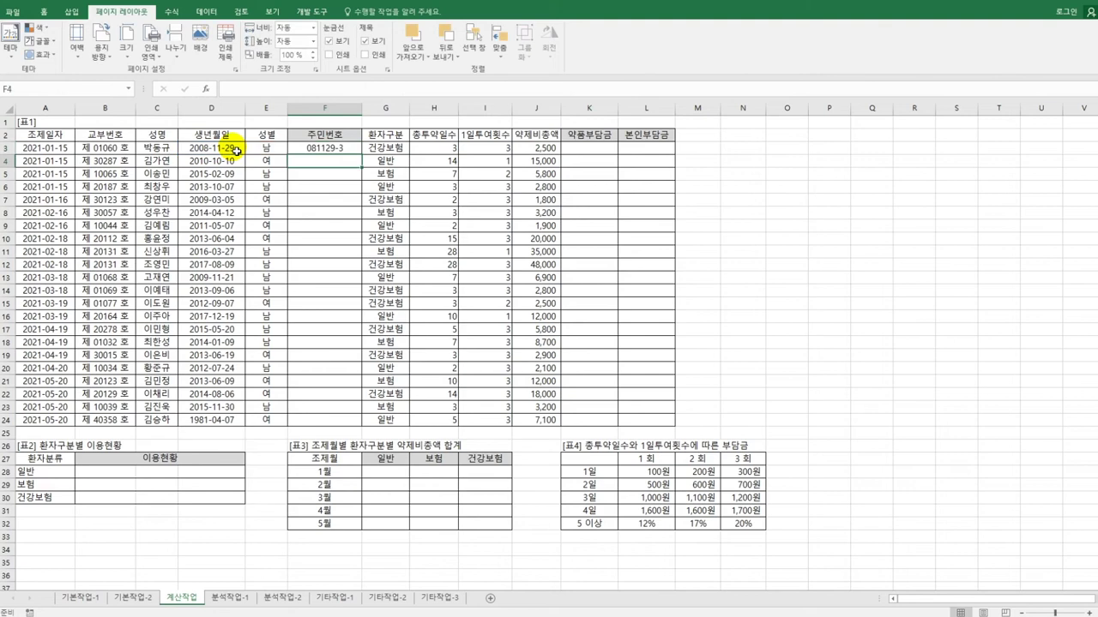
{"action": "left_click_drag", "start_coordinate": [361, 155], "coordinate": [366, 160]}
Step: Append &"******" to F3's formula, fill it down to F24, then select K3:K24
{"action": "double_click", "coordinate": [366, 160]}
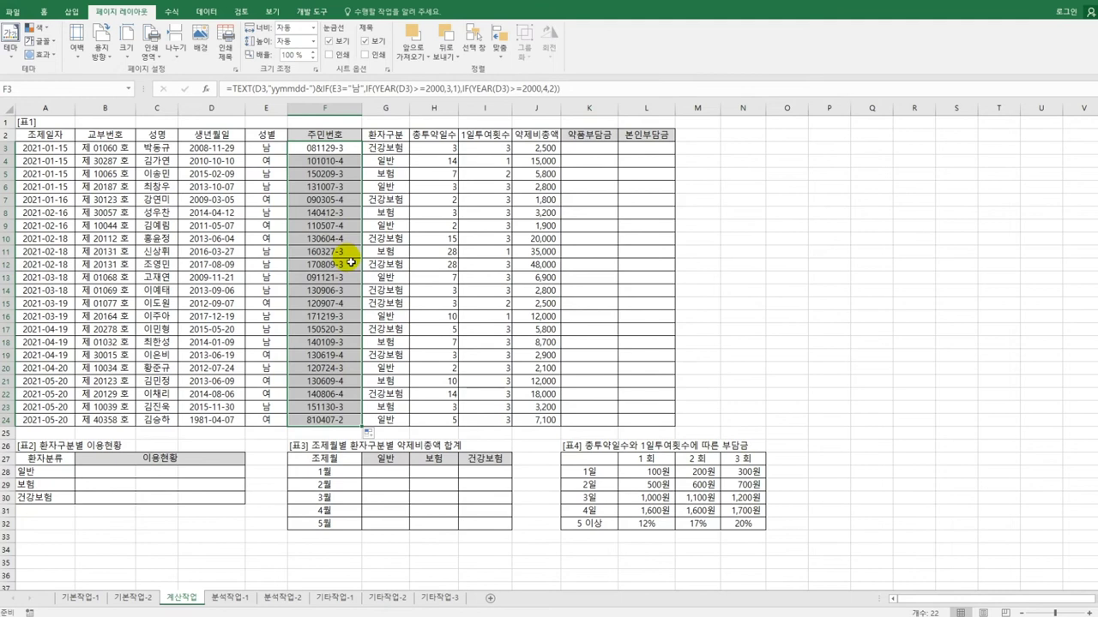
{"action": "left_click", "coordinate": [336, 149]}
{"action": "left_click", "coordinate": [593, 94]}
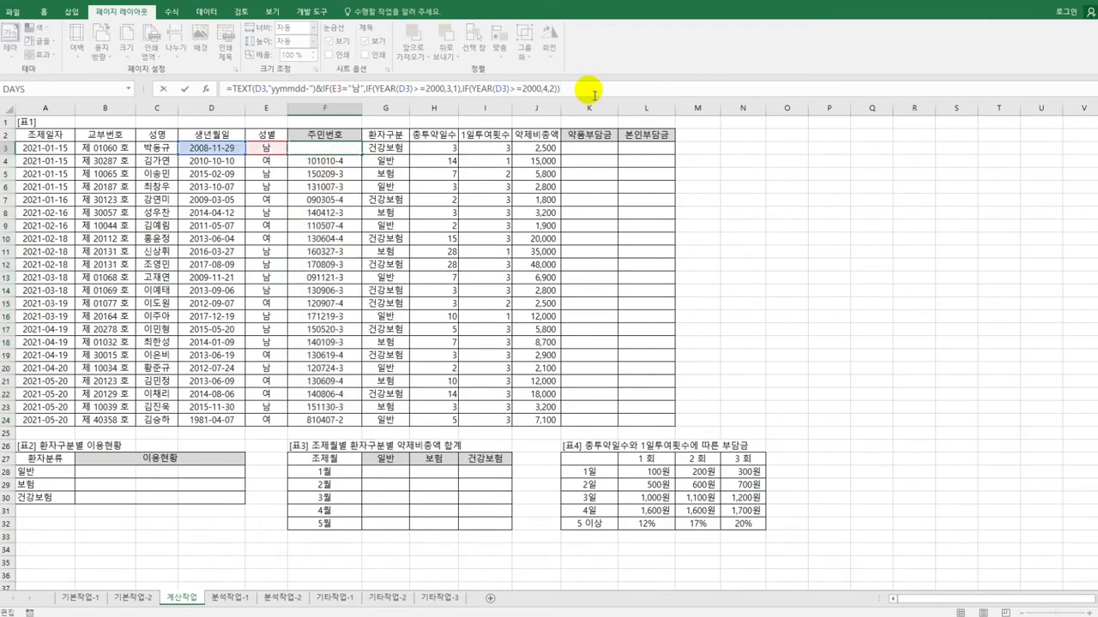
{"action": "type", "text": "&\"******\""}
{"action": "left_click", "coordinate": [351, 152]}
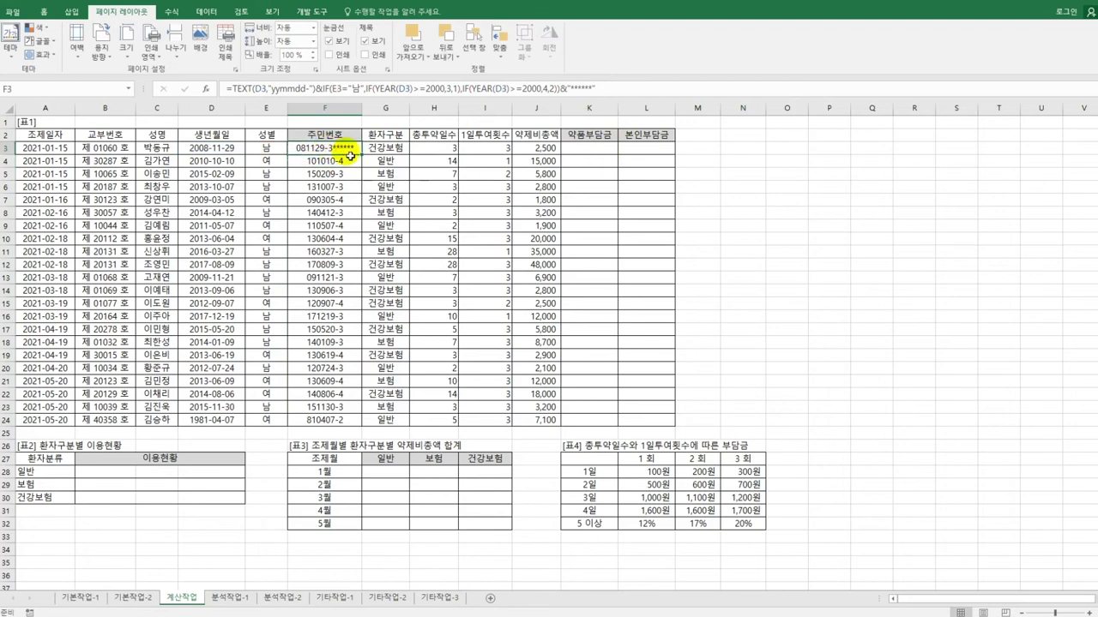
{"action": "left_click_drag", "start_coordinate": [350, 156], "coordinate": [363, 434]}
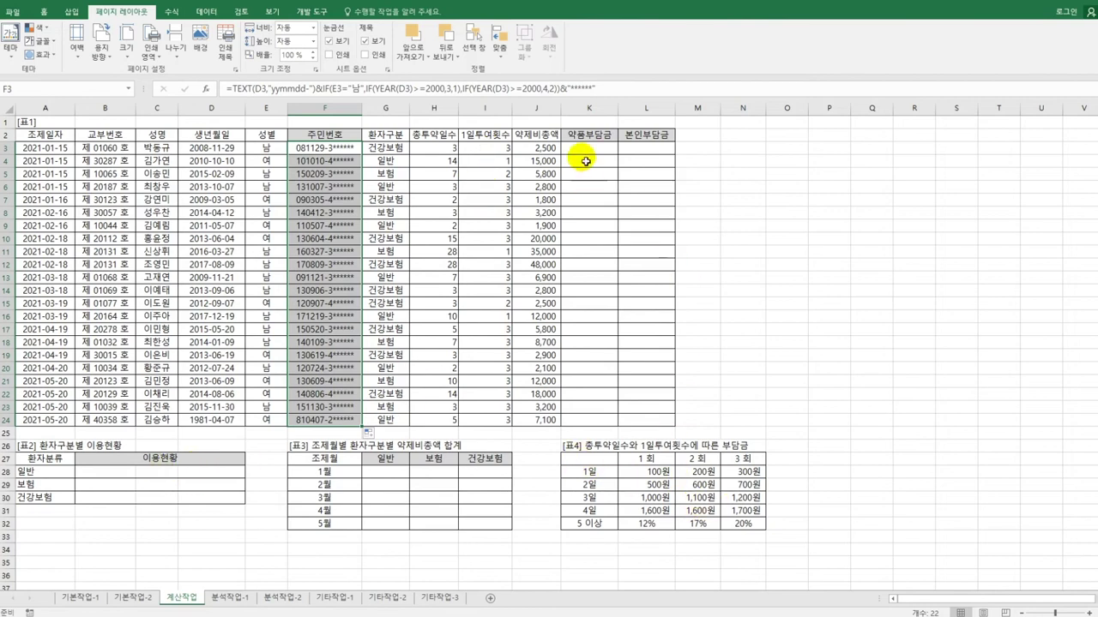
{"action": "left_click_drag", "start_coordinate": [585, 152], "coordinate": [578, 423]}
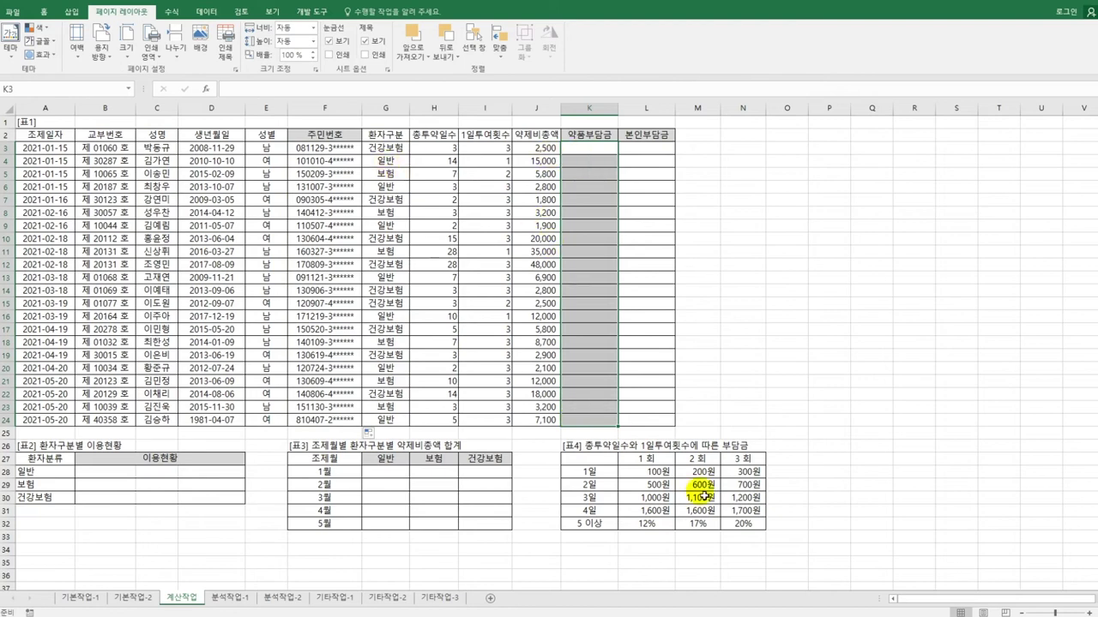
{"action": "left_click_drag", "start_coordinate": [659, 474], "coordinate": [735, 512]}
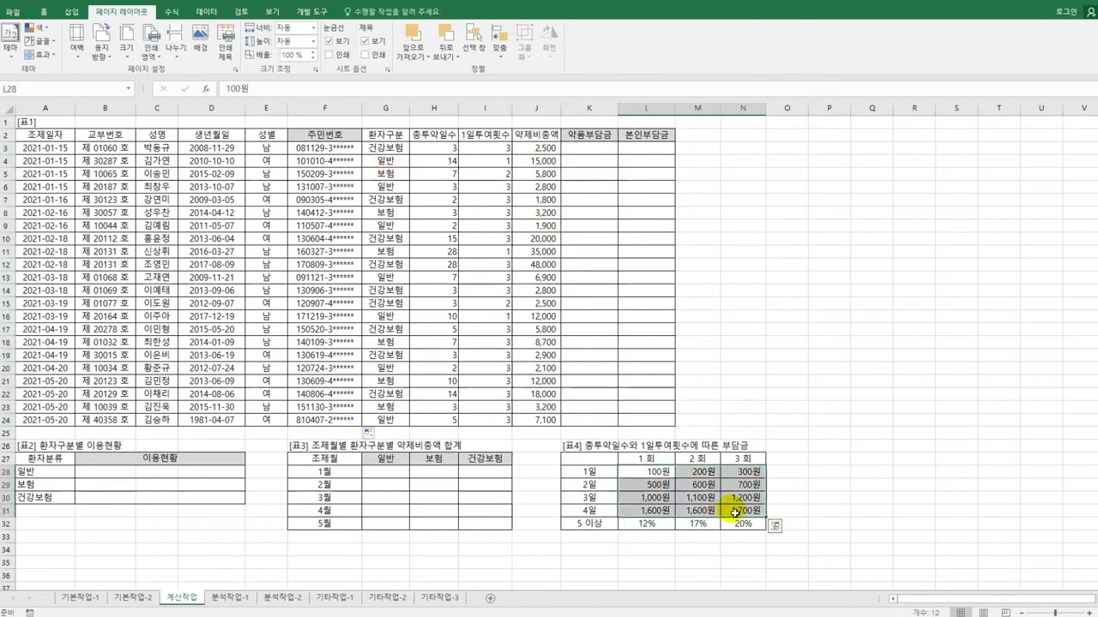
{"action": "left_click", "coordinate": [649, 484]}
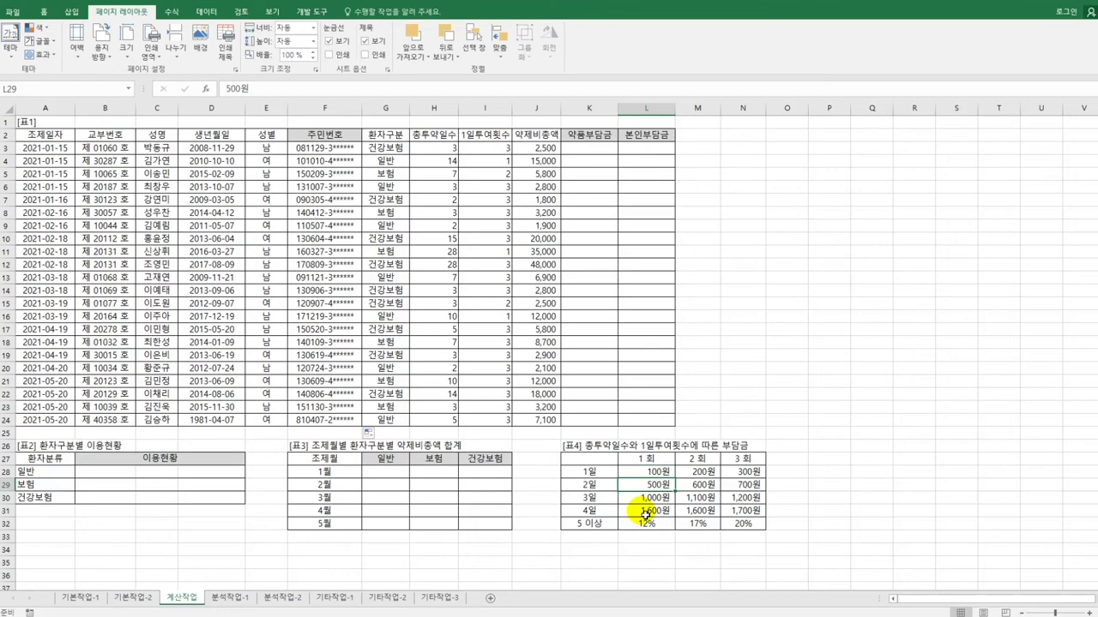
{"action": "left_click", "coordinate": [647, 497]}
{"action": "left_click", "coordinate": [647, 511]}
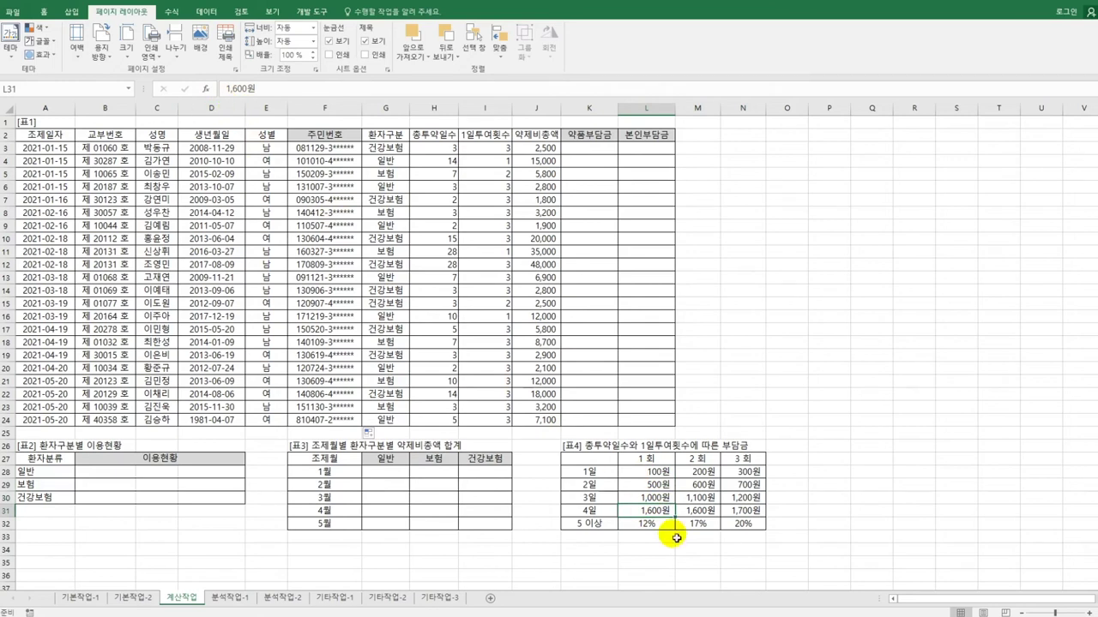
{"action": "left_click", "coordinate": [539, 150]}
{"action": "left_click", "coordinate": [645, 526]}
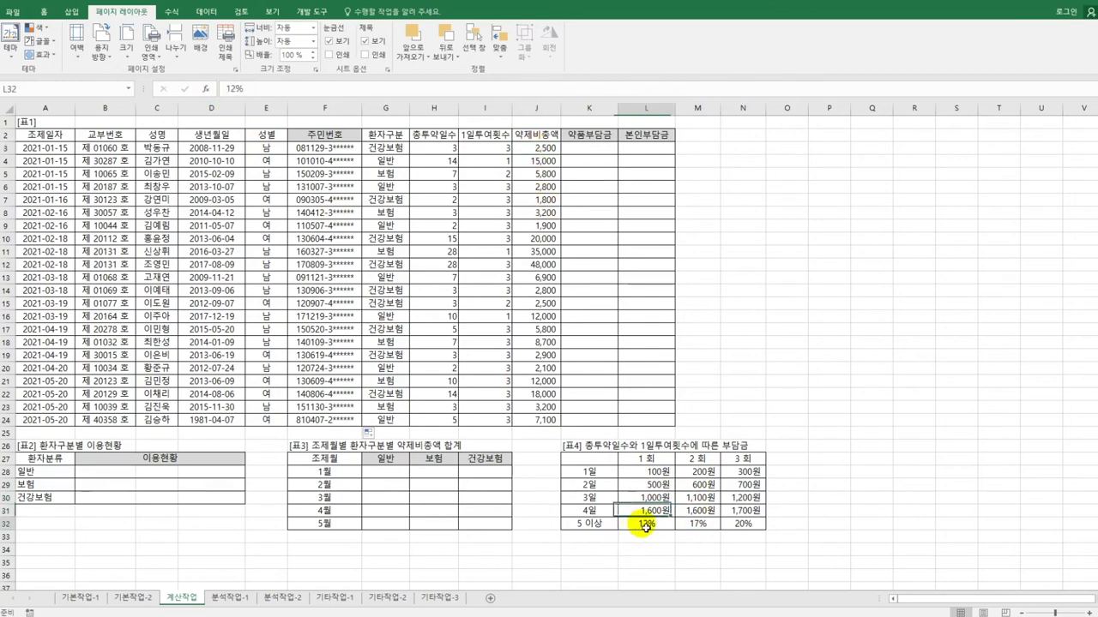
{"action": "left_click", "coordinate": [695, 525]}
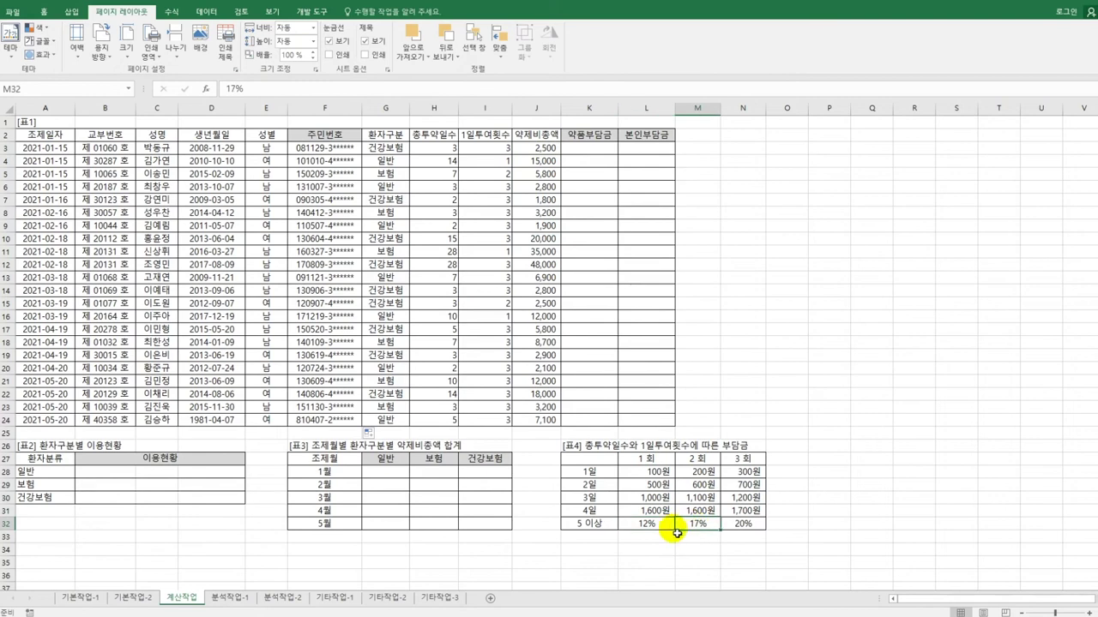
{"action": "left_click", "coordinate": [749, 527]}
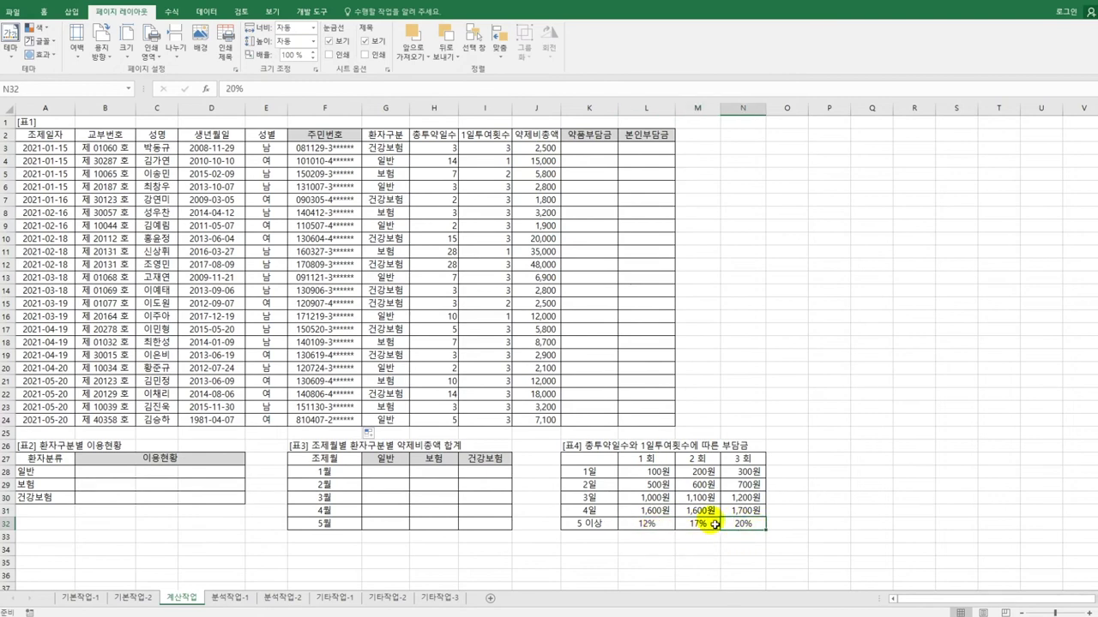
{"action": "left_click", "coordinate": [599, 152]}
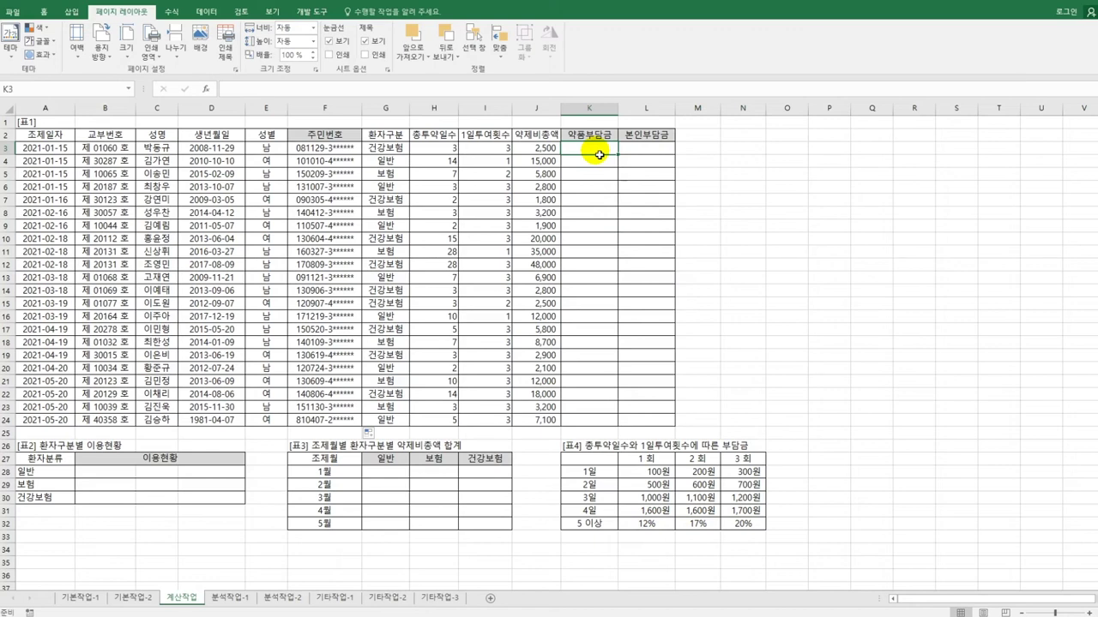
{"action": "left_click_drag", "start_coordinate": [592, 471], "coordinate": [752, 526]}
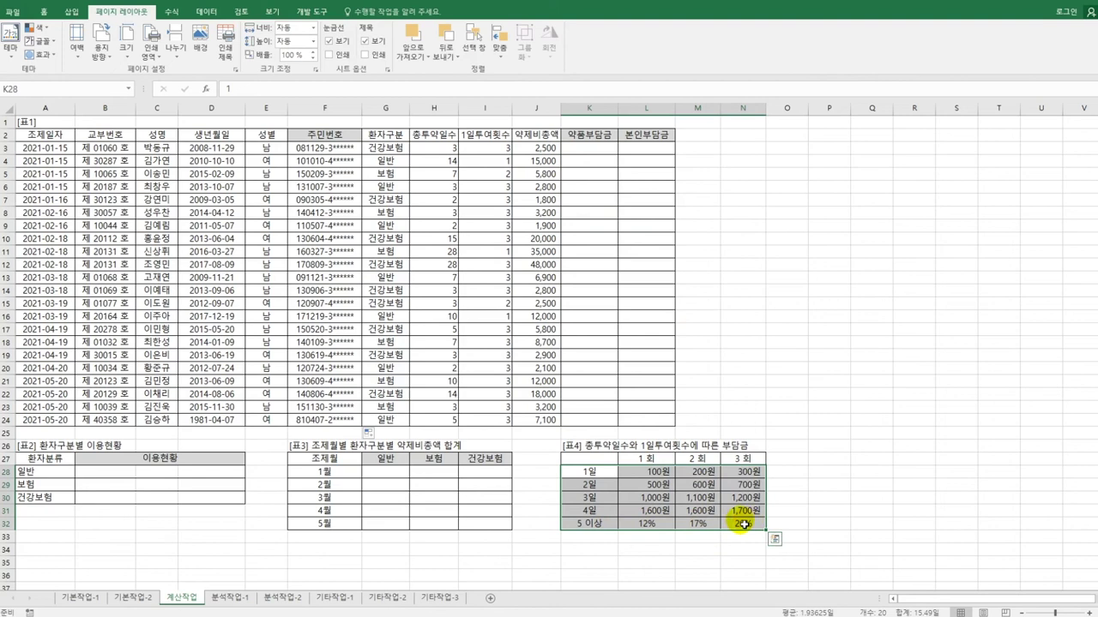
{"action": "left_click", "coordinate": [430, 147]}
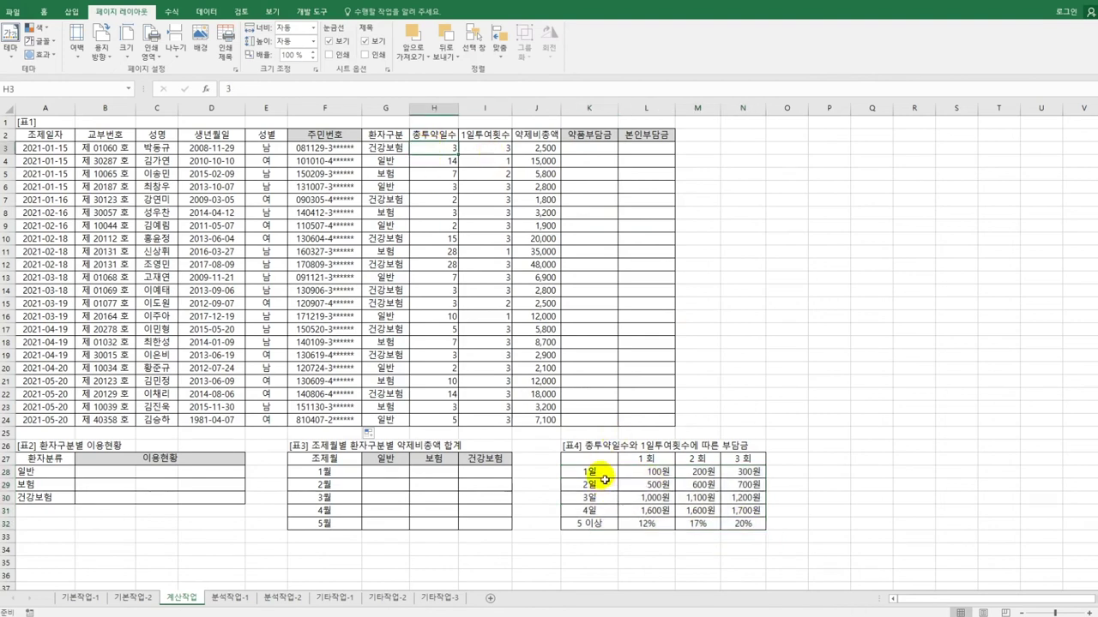
{"action": "left_click_drag", "start_coordinate": [596, 472], "coordinate": [604, 523]}
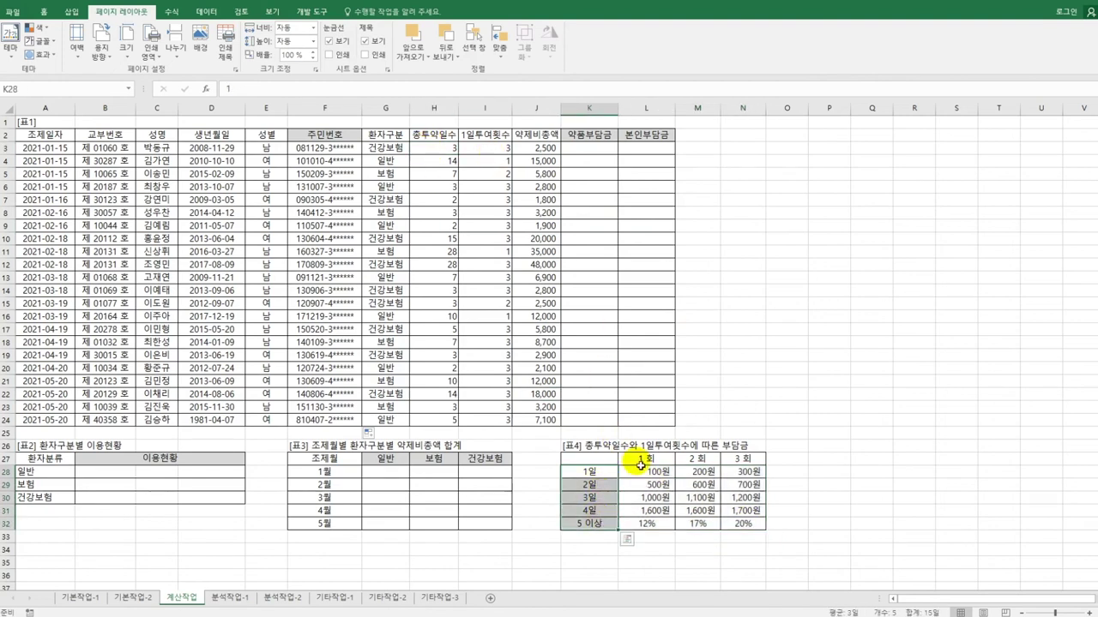
{"action": "left_click_drag", "start_coordinate": [652, 456], "coordinate": [655, 463]}
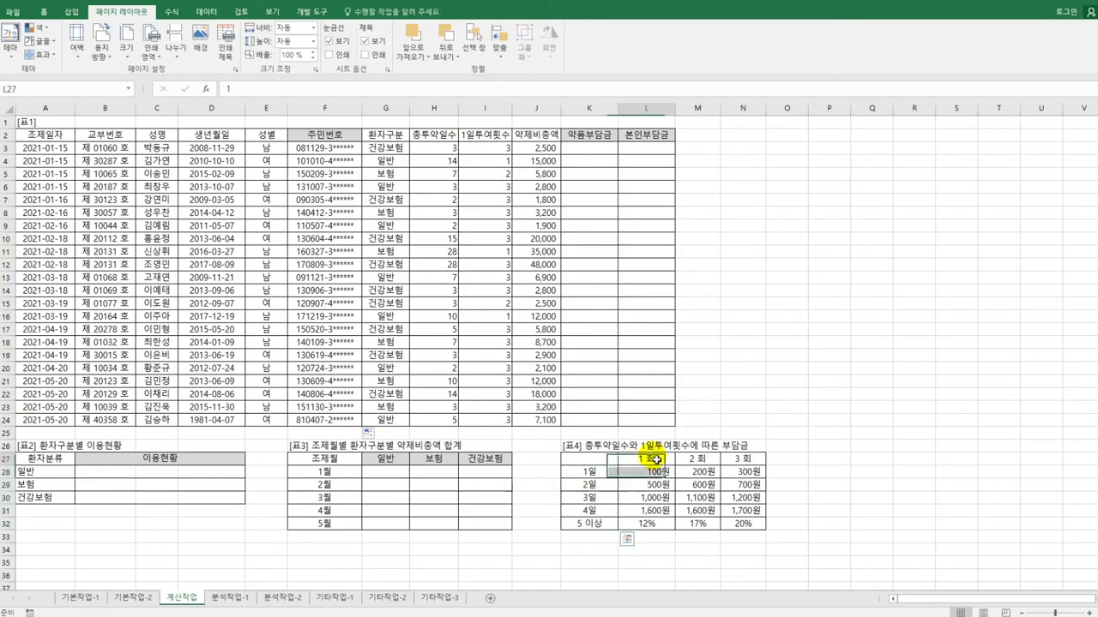
{"action": "left_click", "coordinate": [492, 149]}
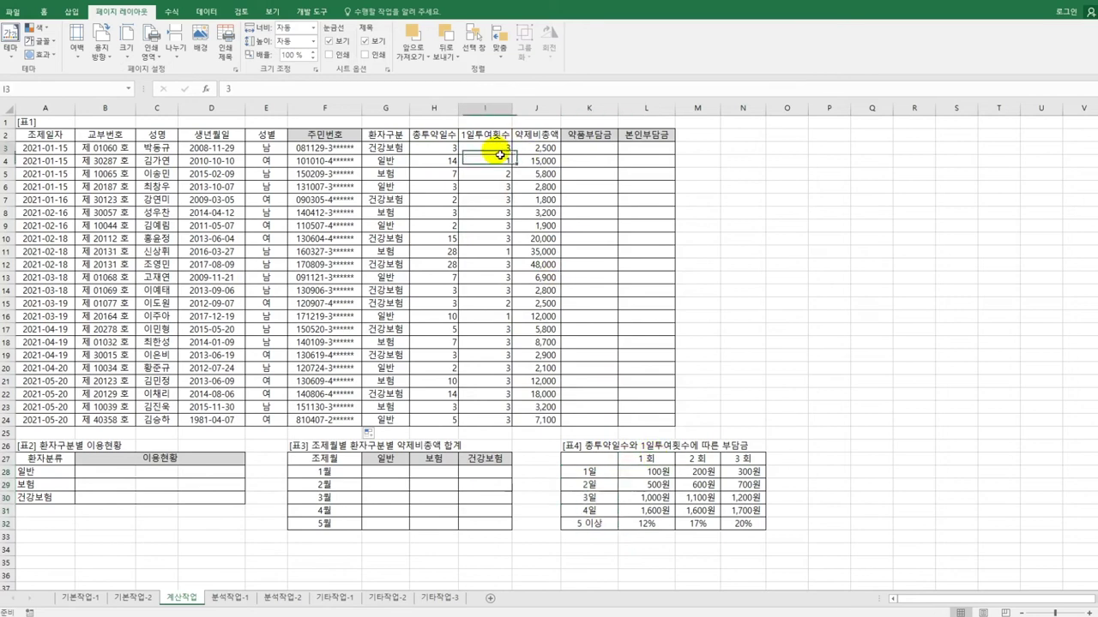
{"action": "left_click", "coordinate": [647, 459]}
{"action": "left_click", "coordinate": [697, 459]}
{"action": "left_click", "coordinate": [743, 459]}
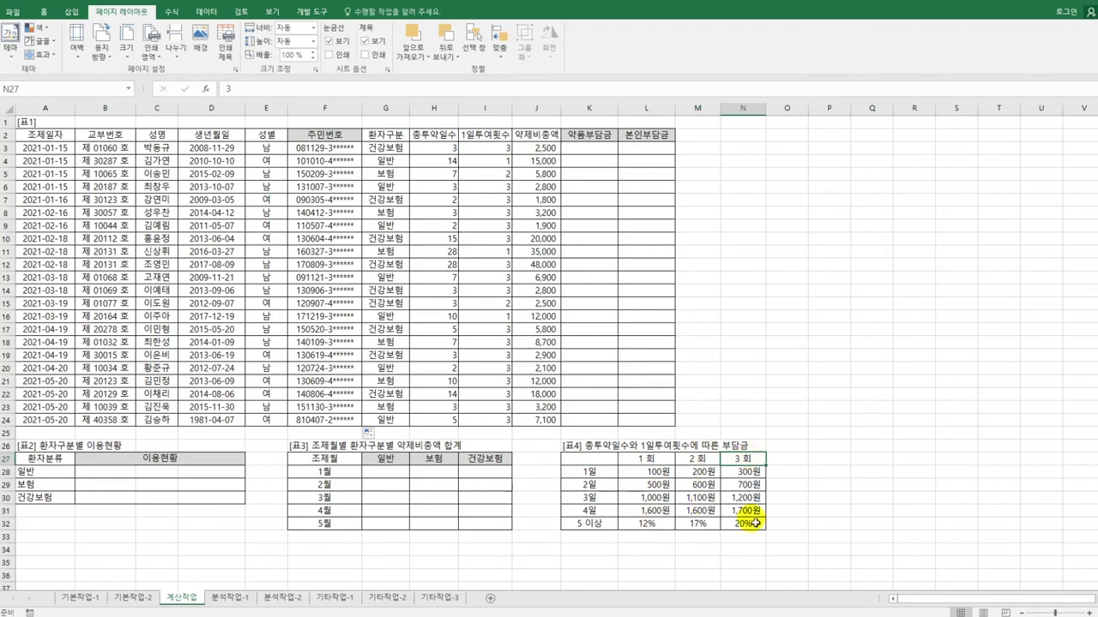
{"action": "left_click_drag", "start_coordinate": [647, 458], "coordinate": [742, 458]}
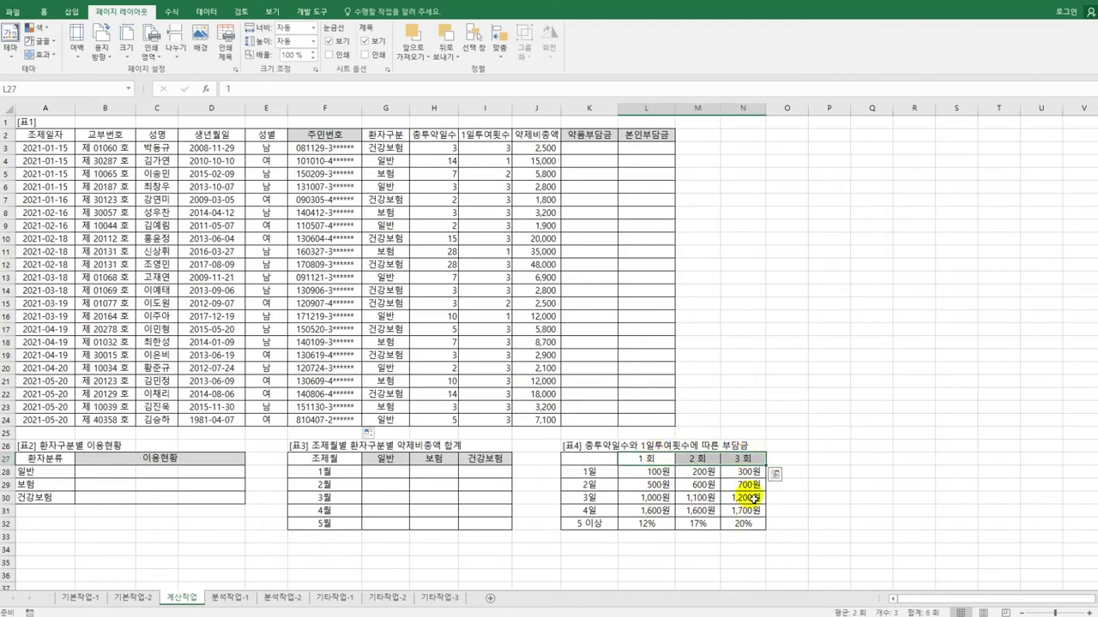
{"action": "left_click", "coordinate": [601, 152]}
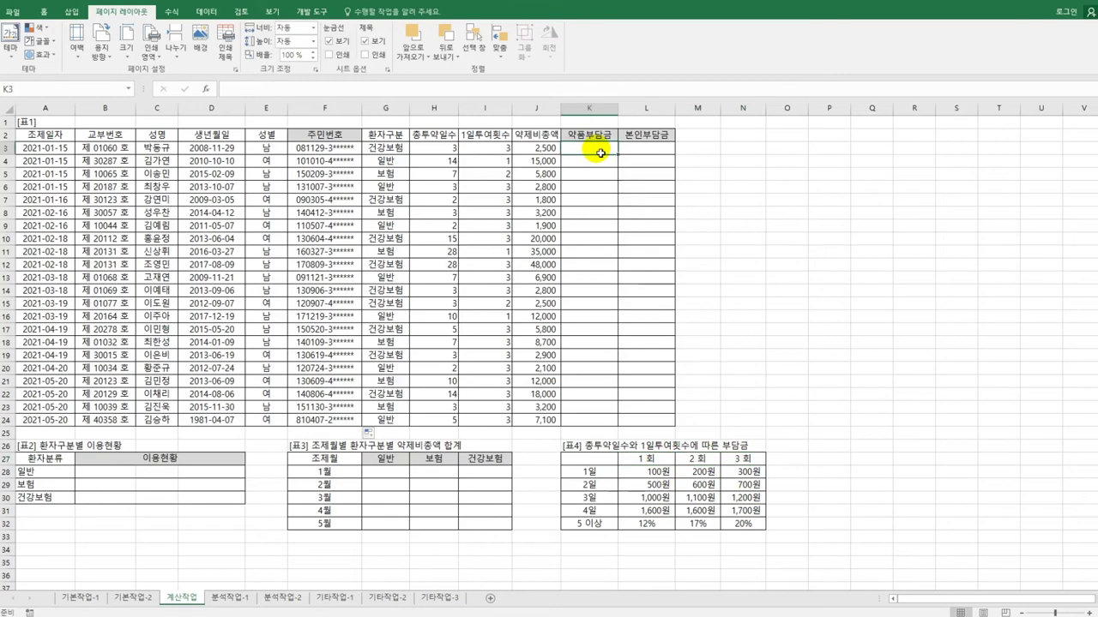
Step: Start K3's formula as =VLOOKUP(H3,$K$28:$N$32, with total dosing days as lookup value
{"action": "type", "text": "=vl"}
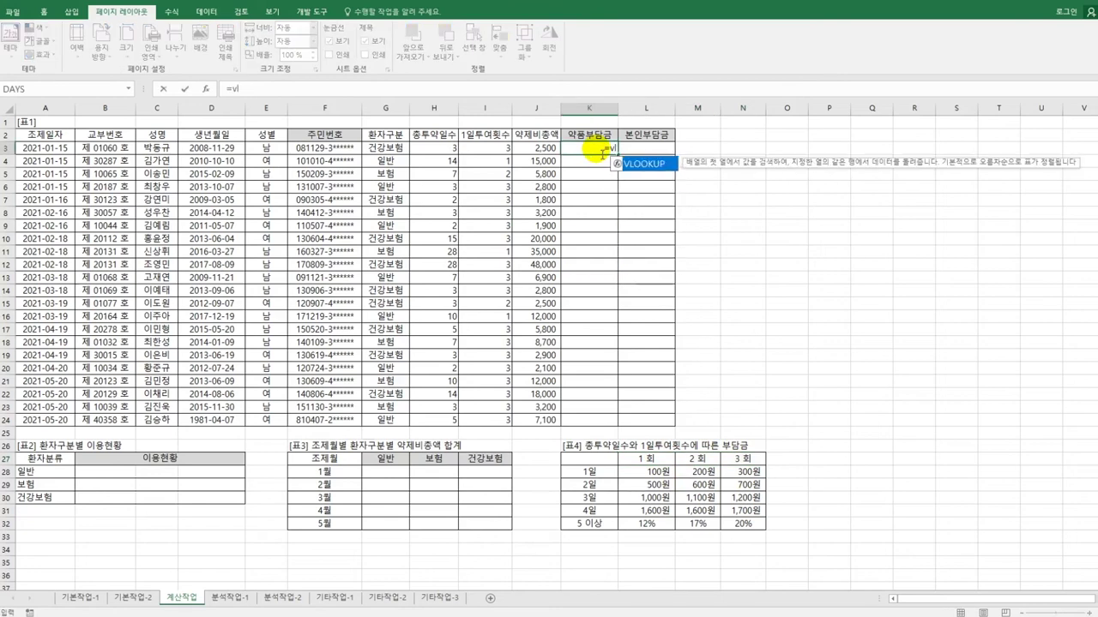
{"action": "key", "text": "Tab"}
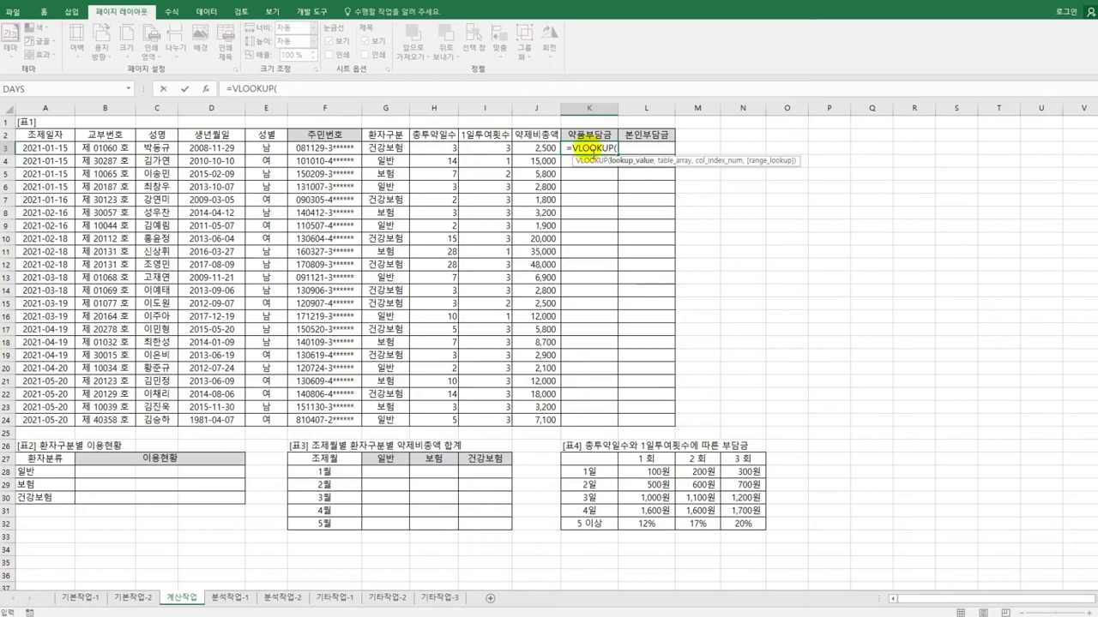
{"action": "left_click", "coordinate": [435, 155]}
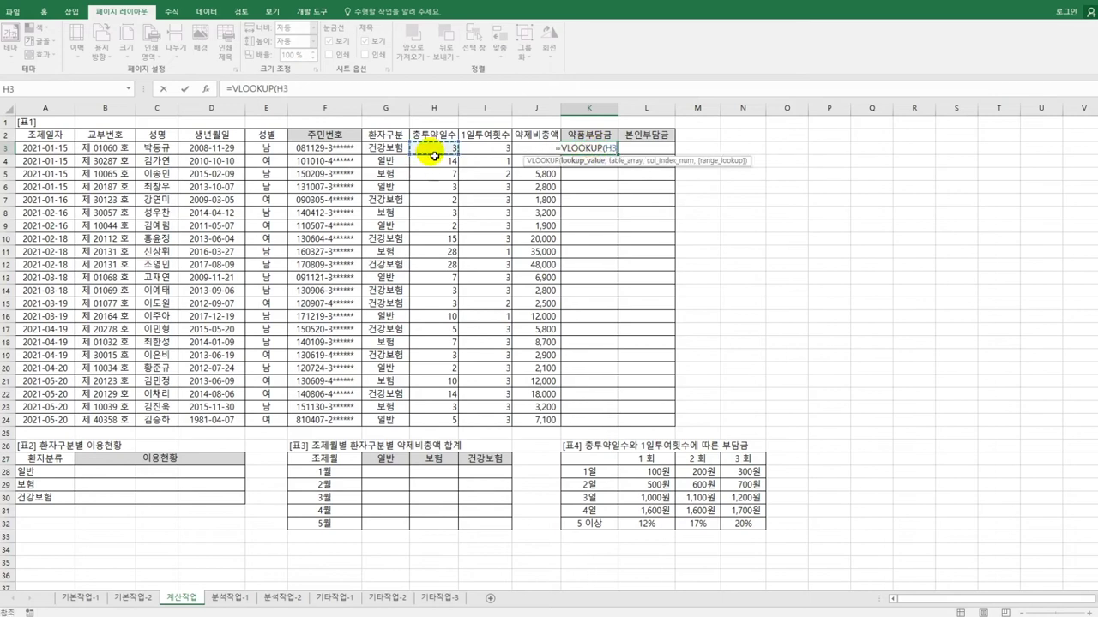
{"action": "type", "text": ","}
{"action": "left_click_drag", "start_coordinate": [600, 471], "coordinate": [733, 524]}
{"action": "key", "text": "F4"}
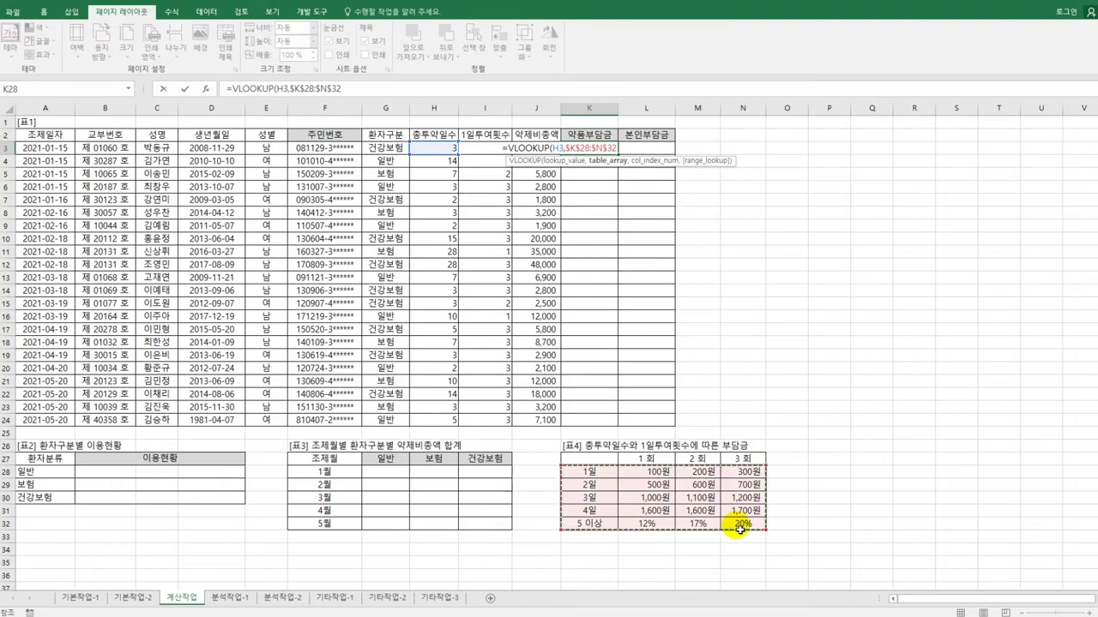
{"action": "type", "text": ","}
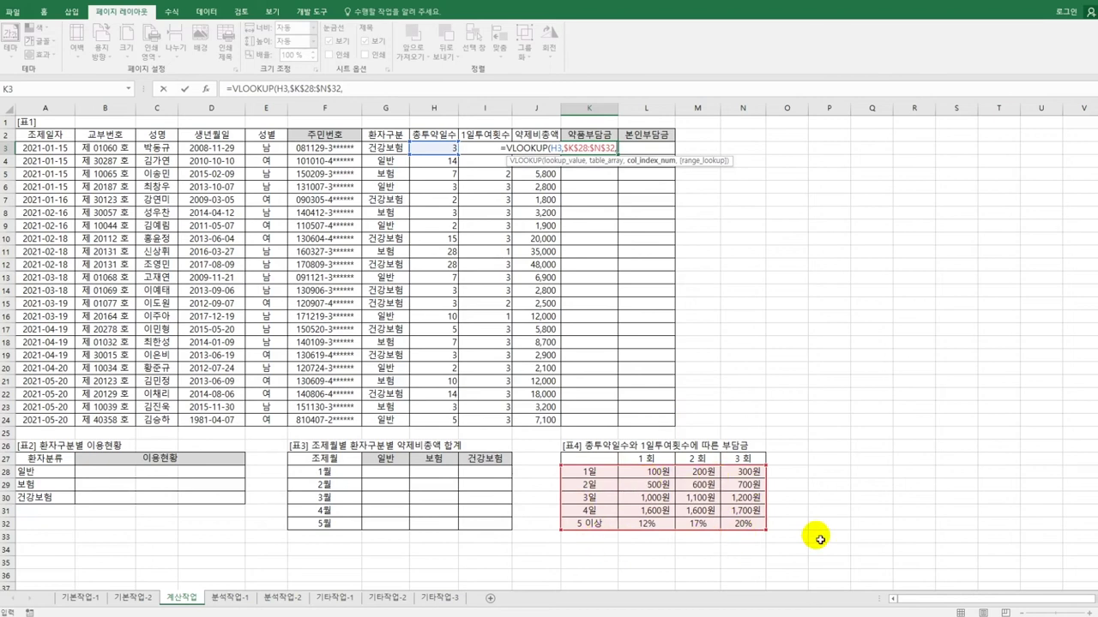
Step: Add MATCH(I3,$L$27:$N$27,1)+1 as the column index and confirm, showing 1,200원
{"action": "type", "text": "MATCH("}
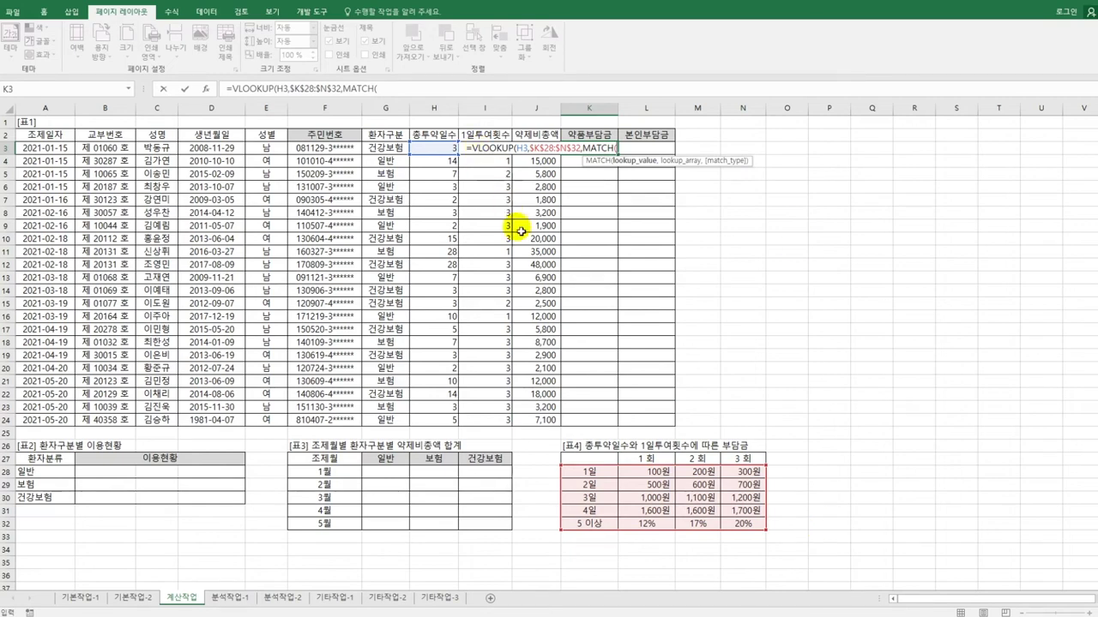
{"action": "key", "text": "Left"}
{"action": "key", "text": "Left"}
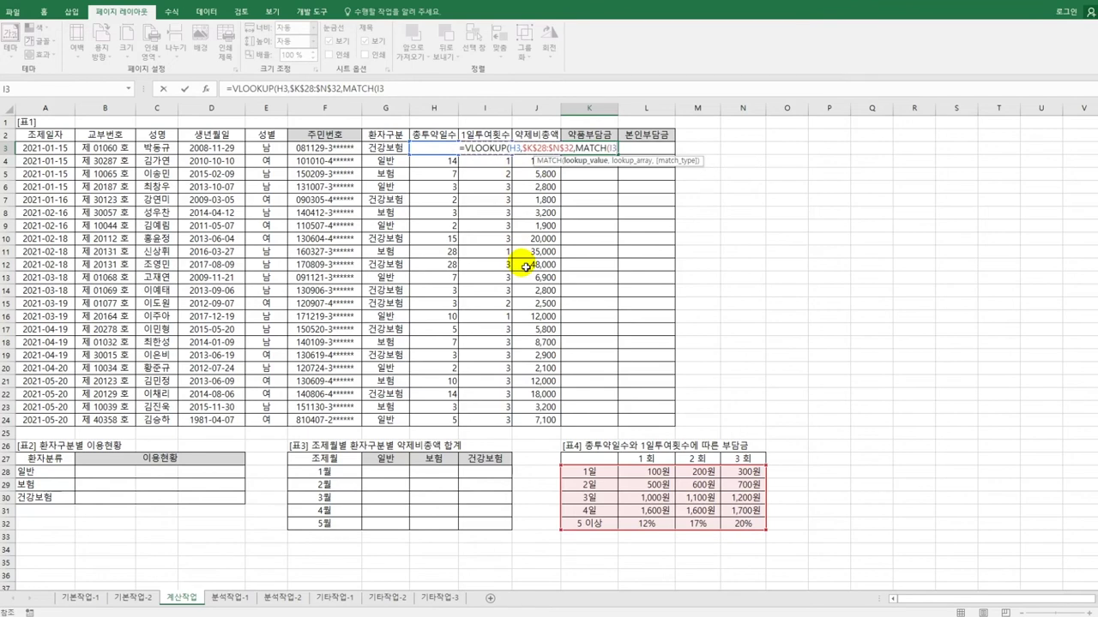
{"action": "type", "text": ","}
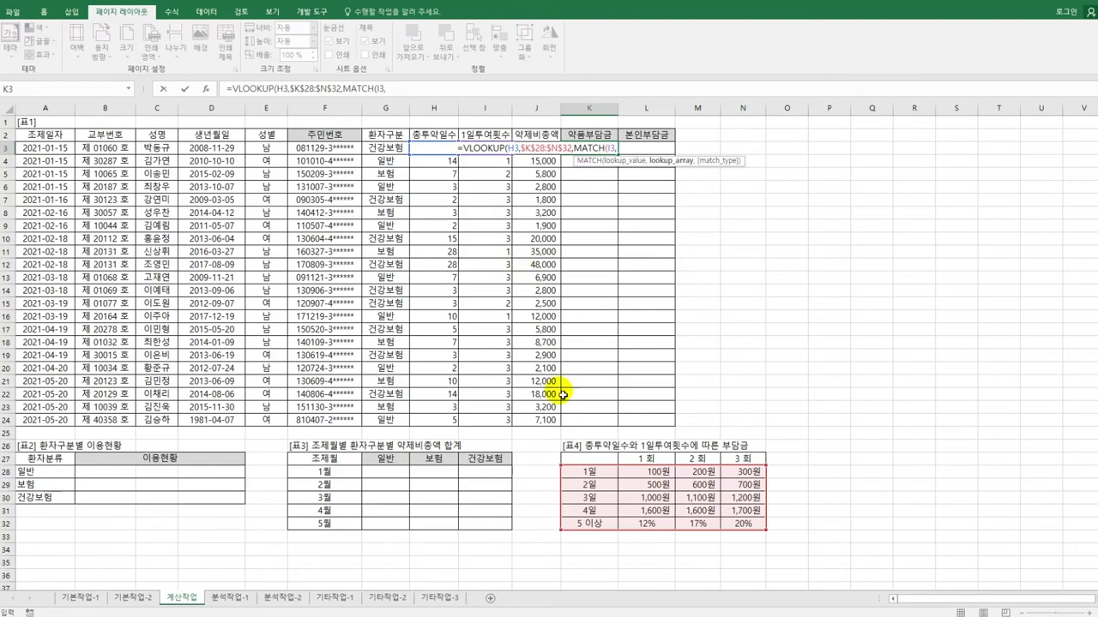
{"action": "left_click_drag", "start_coordinate": [658, 463], "coordinate": [739, 459]}
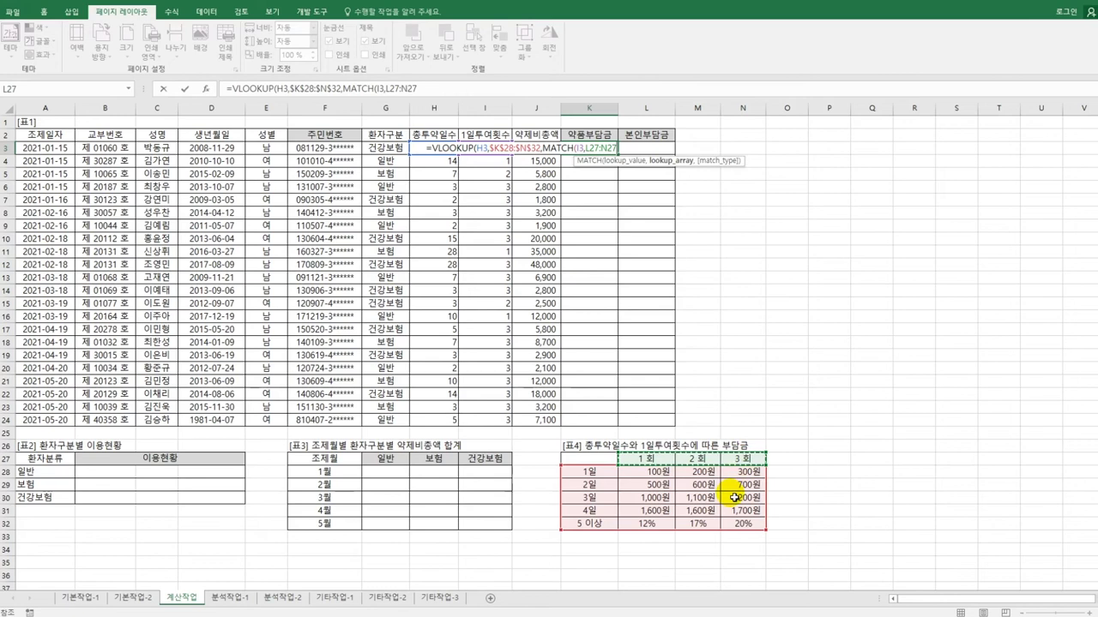
{"action": "key", "text": "F4"}
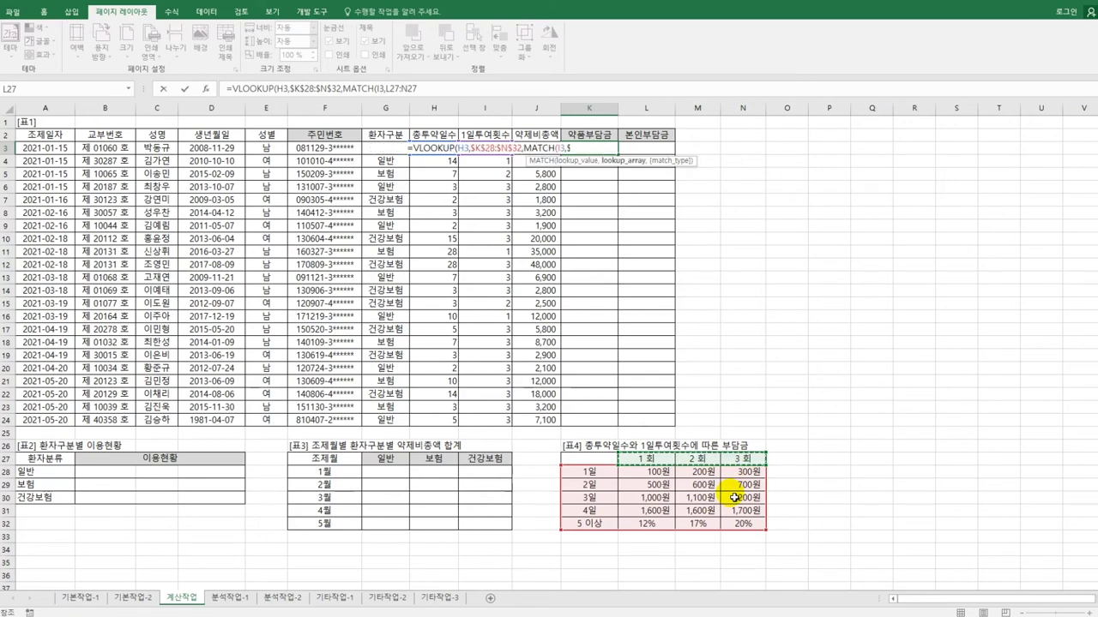
{"action": "type", "text": ","}
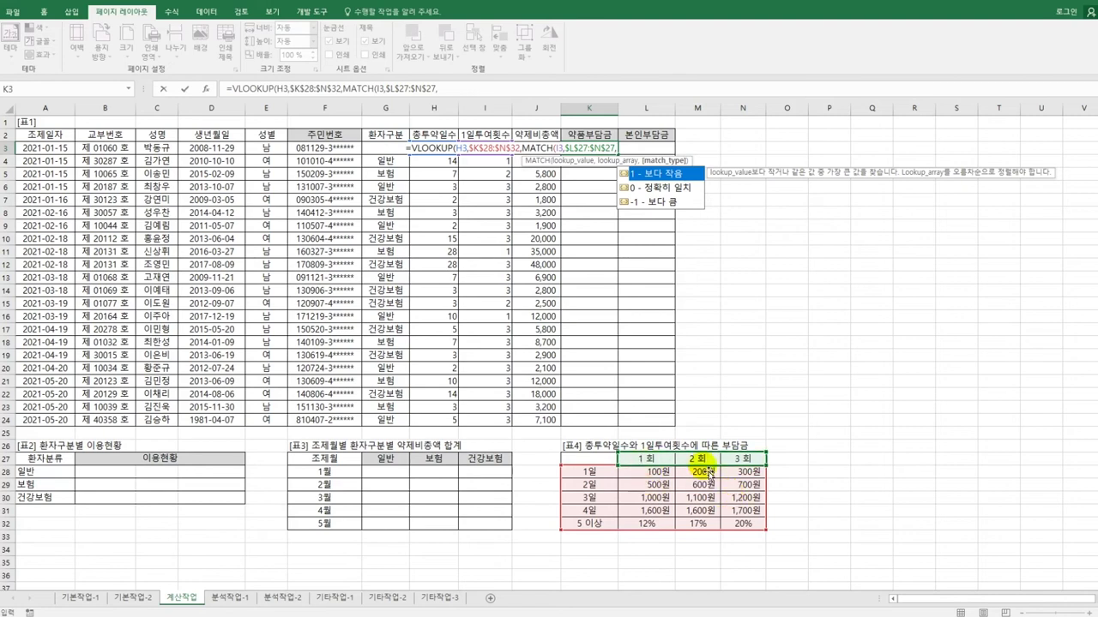
{"action": "type", "text": "1"}
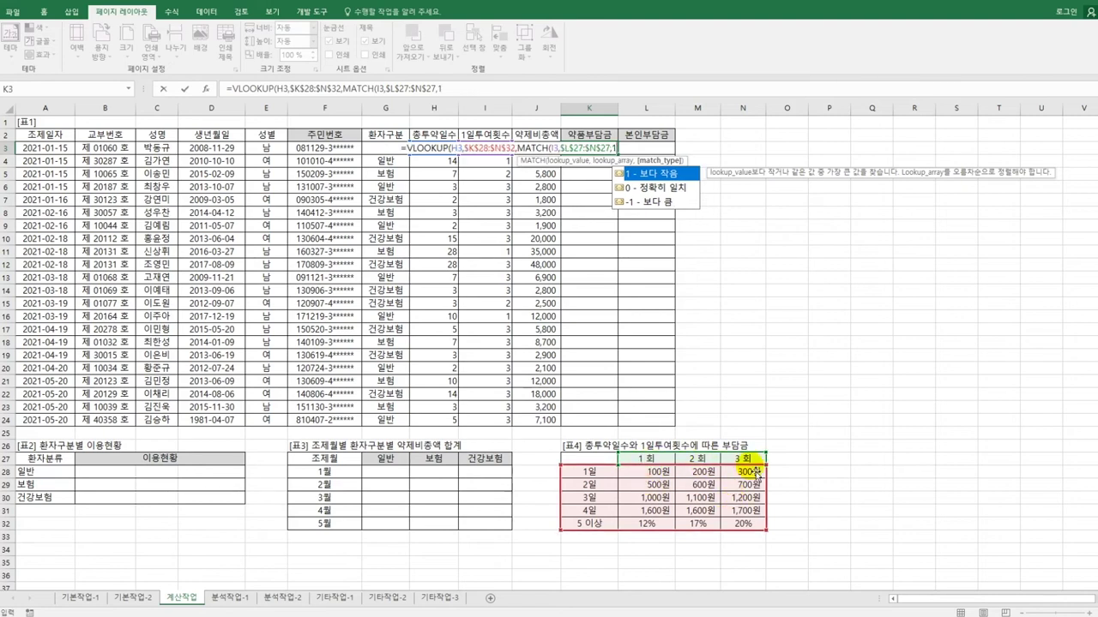
{"action": "type", "text": ")"}
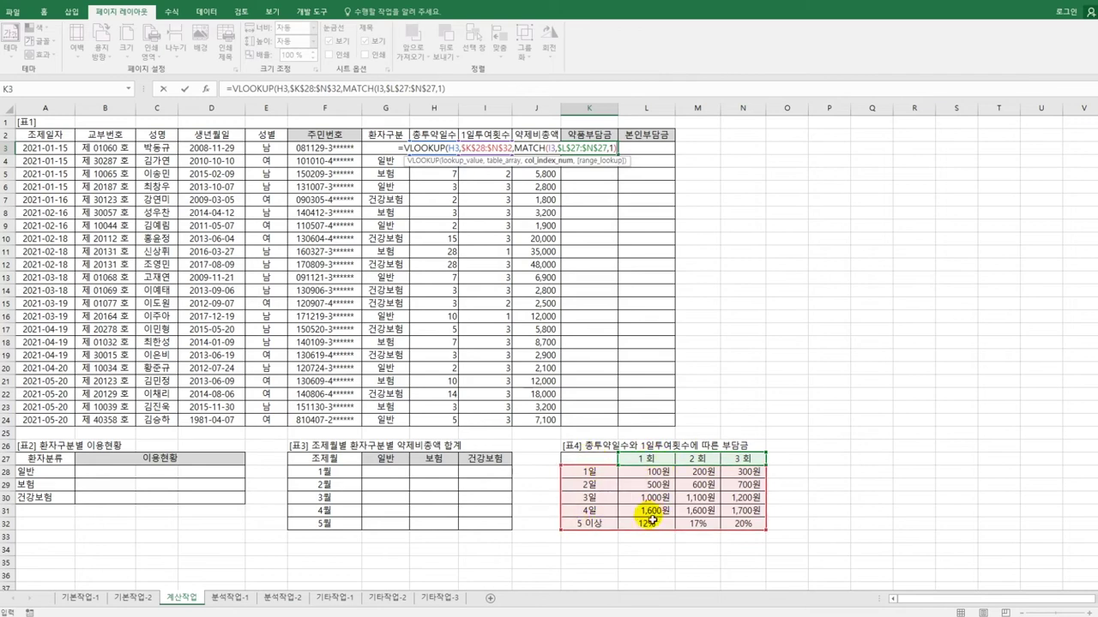
{"action": "type", "text": "+1"}
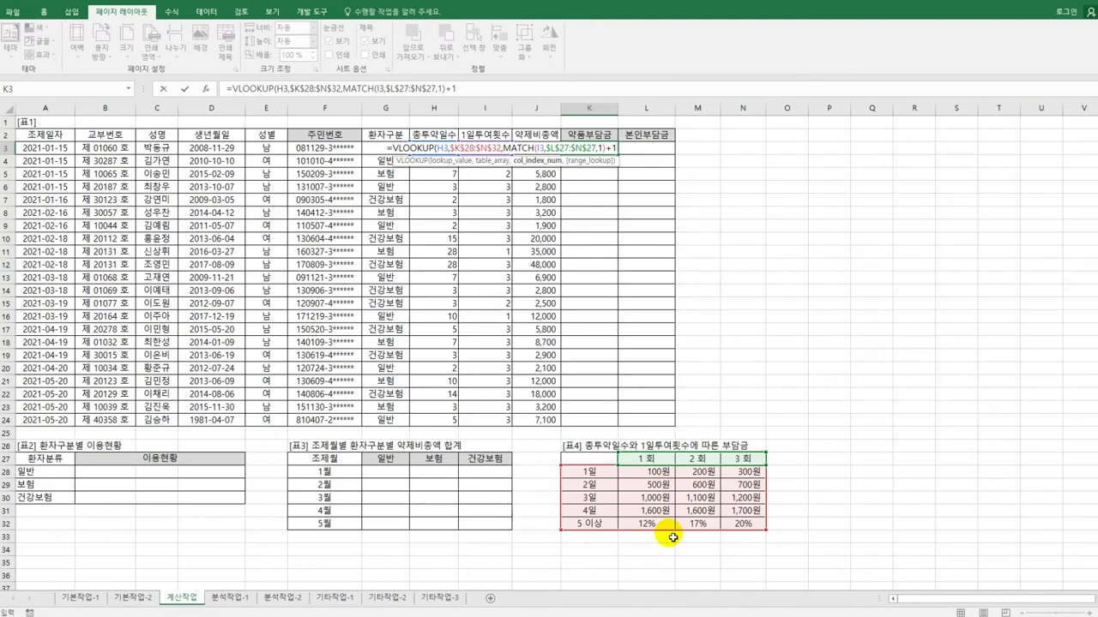
{"action": "type", "text": ")"}
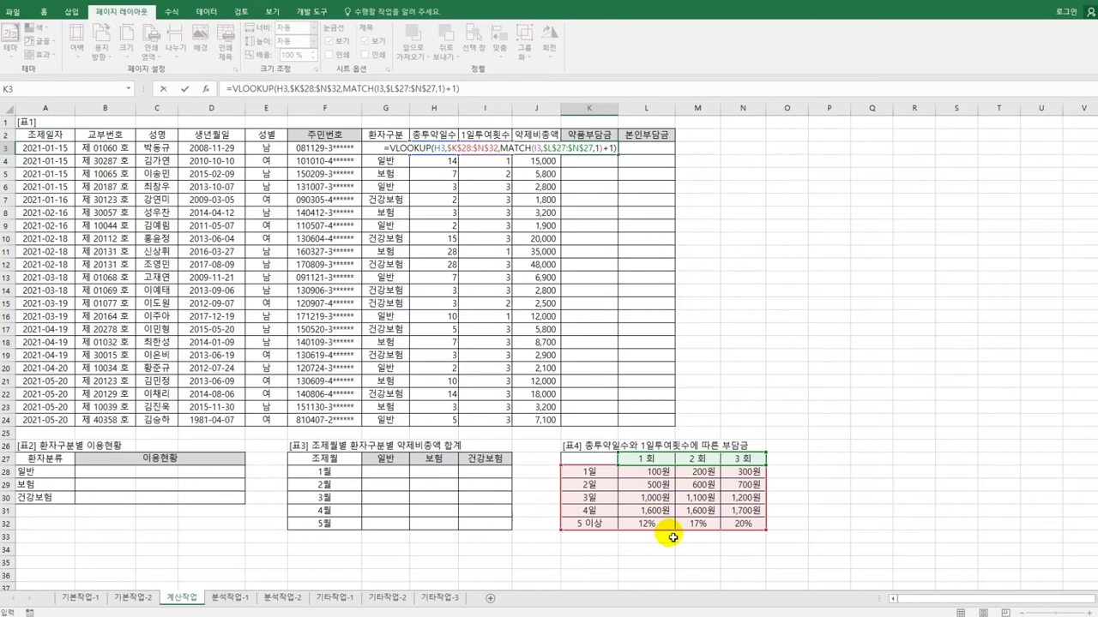
{"action": "key", "text": "Return"}
Step: Check K3 against the copay table's 3-day row and fill the formula down to K24
{"action": "key", "text": "Up"}
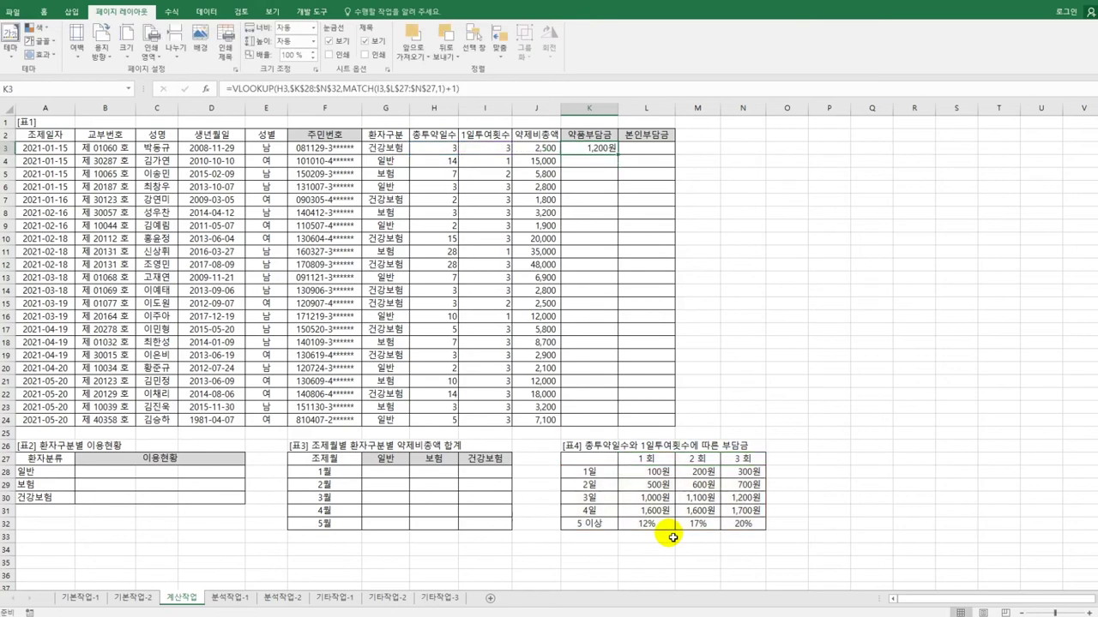
{"action": "left_click", "coordinate": [588, 499]}
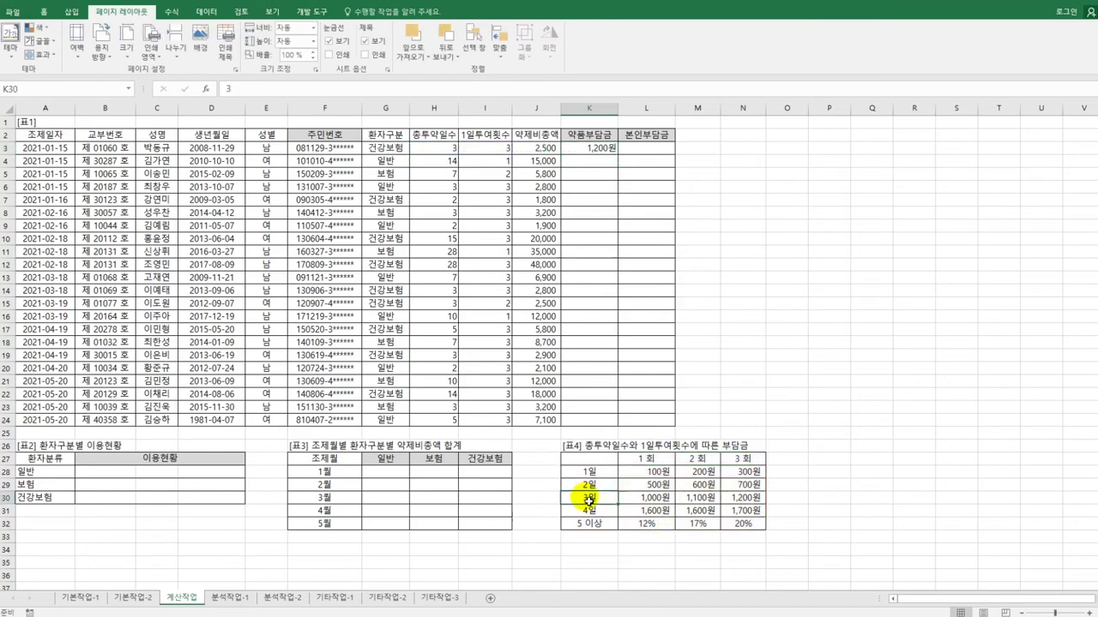
{"action": "left_click", "coordinate": [741, 499]}
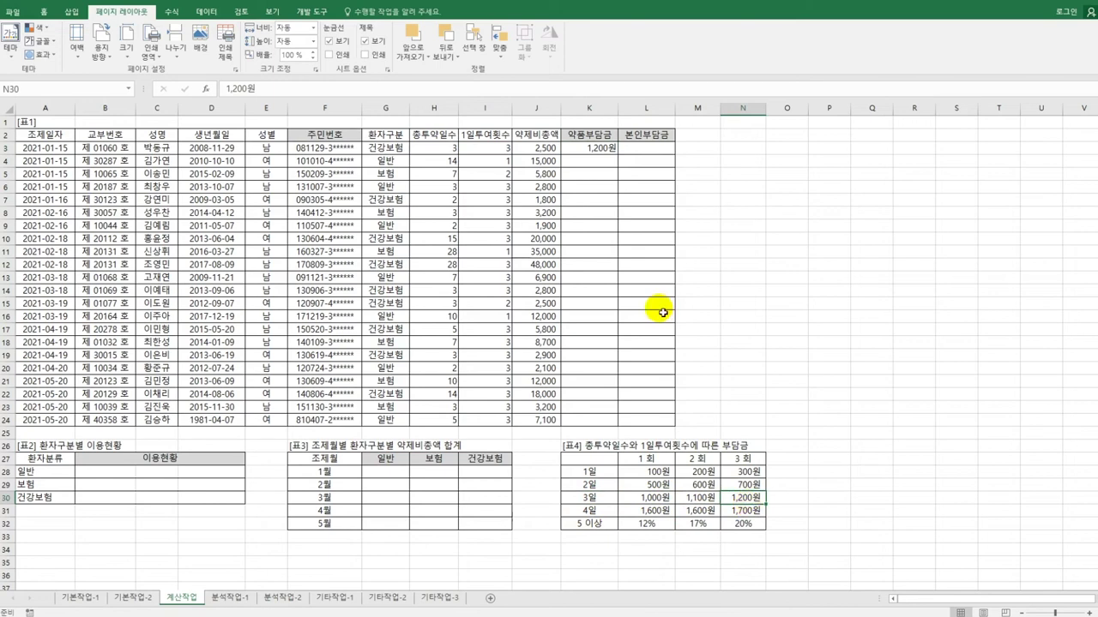
{"action": "left_click", "coordinate": [613, 150]}
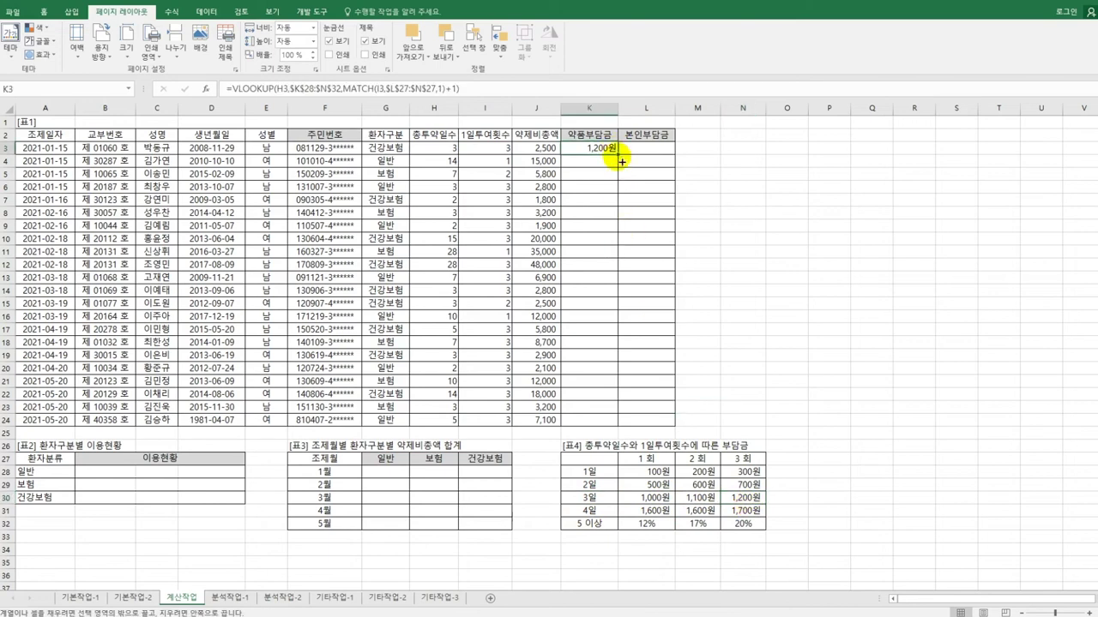
{"action": "left_click_drag", "start_coordinate": [615, 152], "coordinate": [618, 435]}
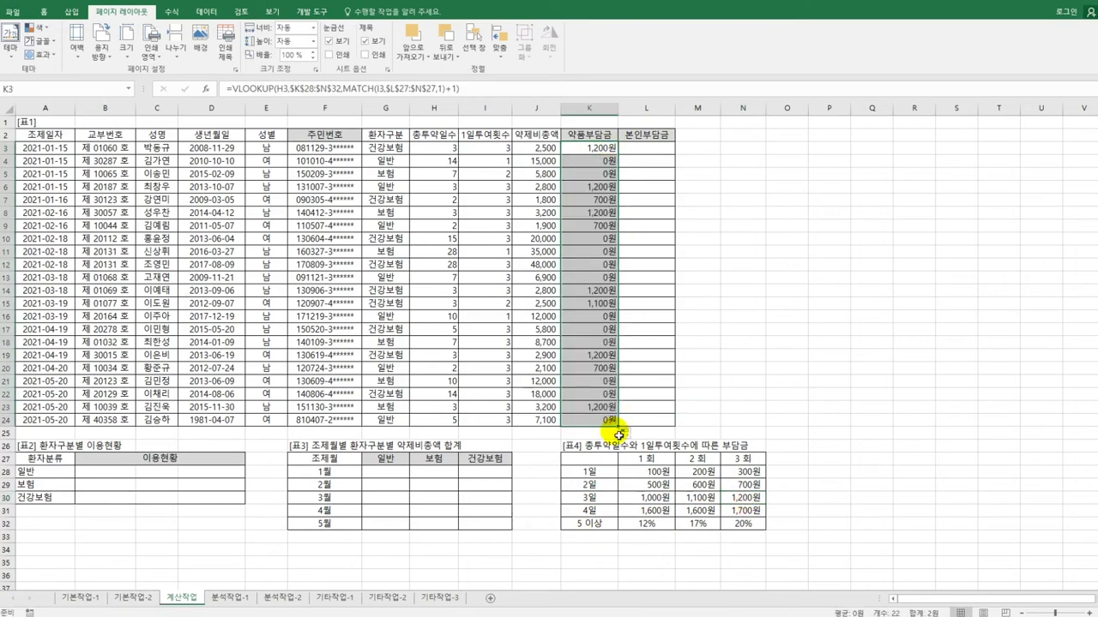
Step: Verify the copied copay results for rows 4–7 and the 0원 results in rows 10–13
{"action": "left_click_drag", "start_coordinate": [446, 186], "coordinate": [592, 186]}
{"action": "left_click", "coordinate": [456, 200]}
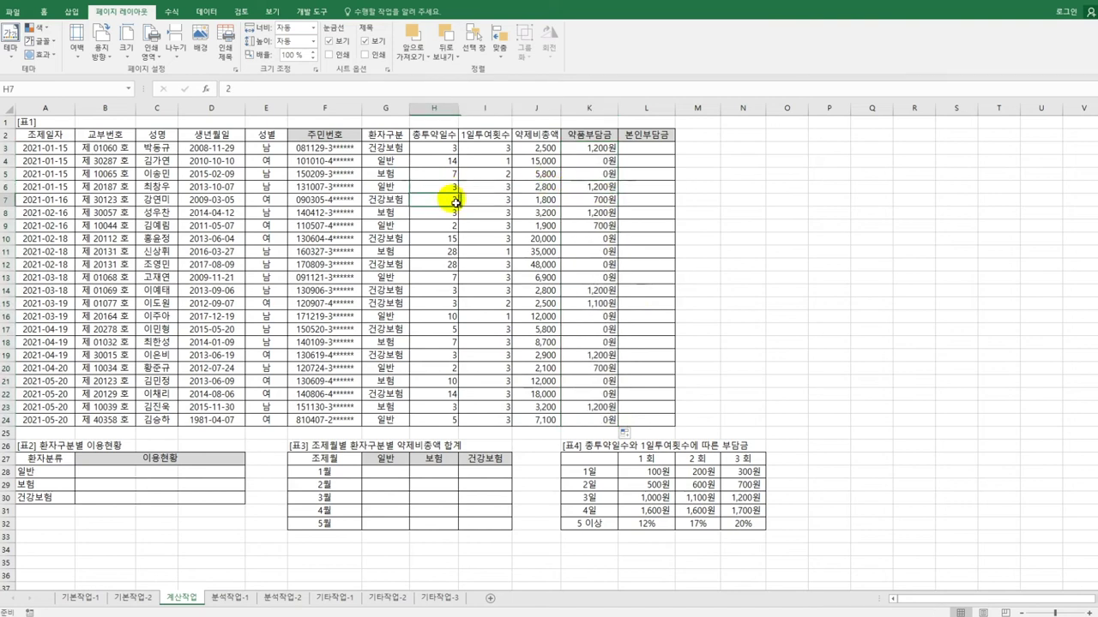
{"action": "left_click_drag", "start_coordinate": [455, 201], "coordinate": [592, 203]}
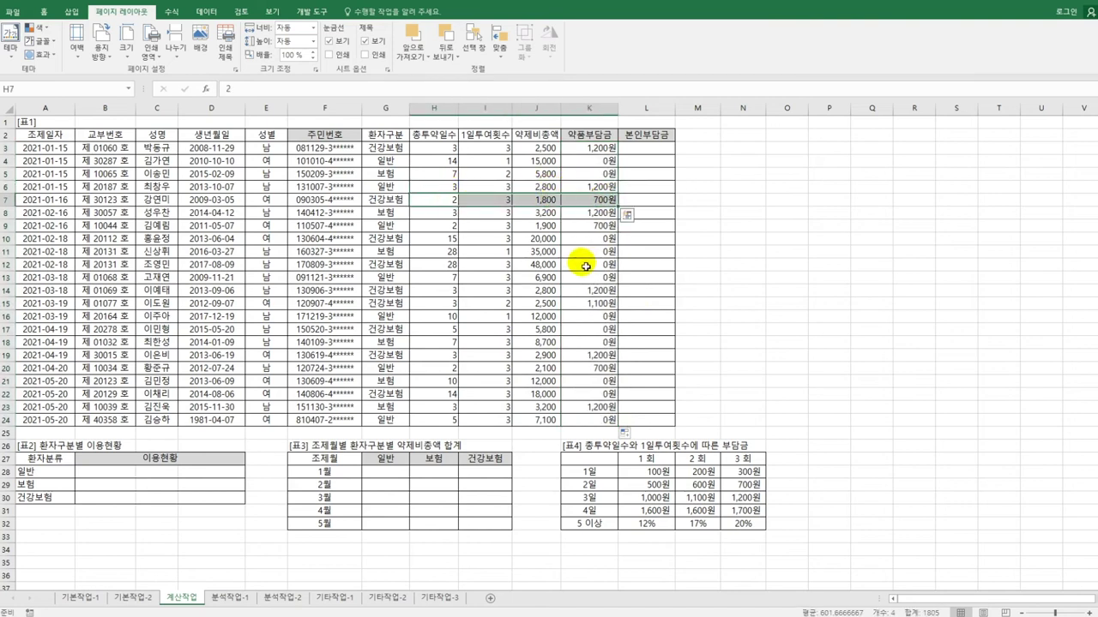
{"action": "left_click", "coordinate": [605, 213]}
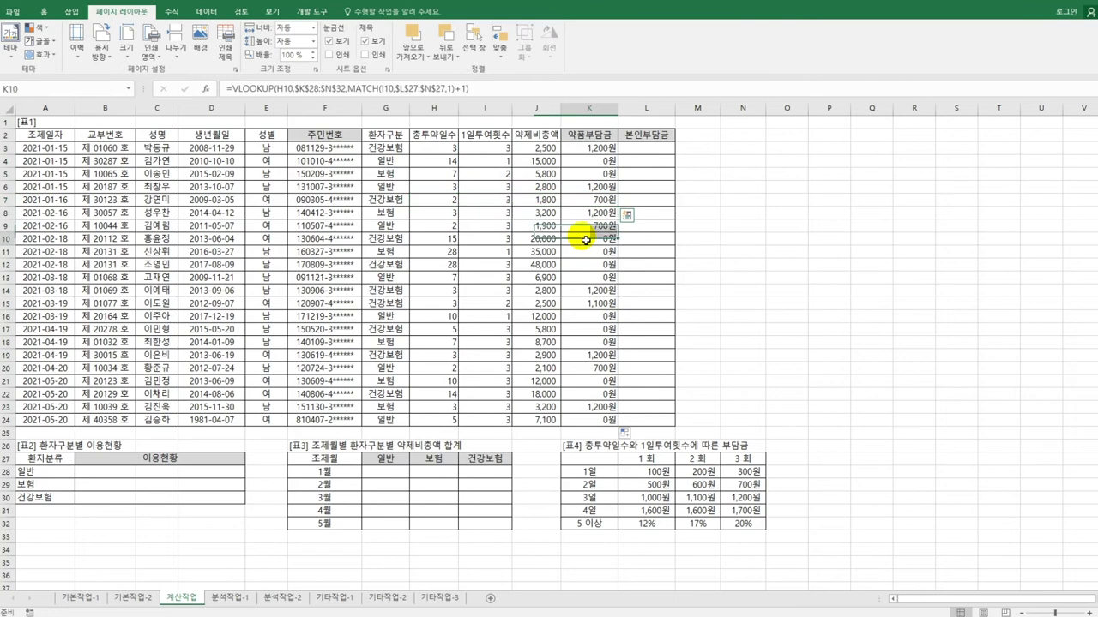
{"action": "left_click", "coordinate": [607, 163]}
{"action": "left_click", "coordinate": [606, 173]}
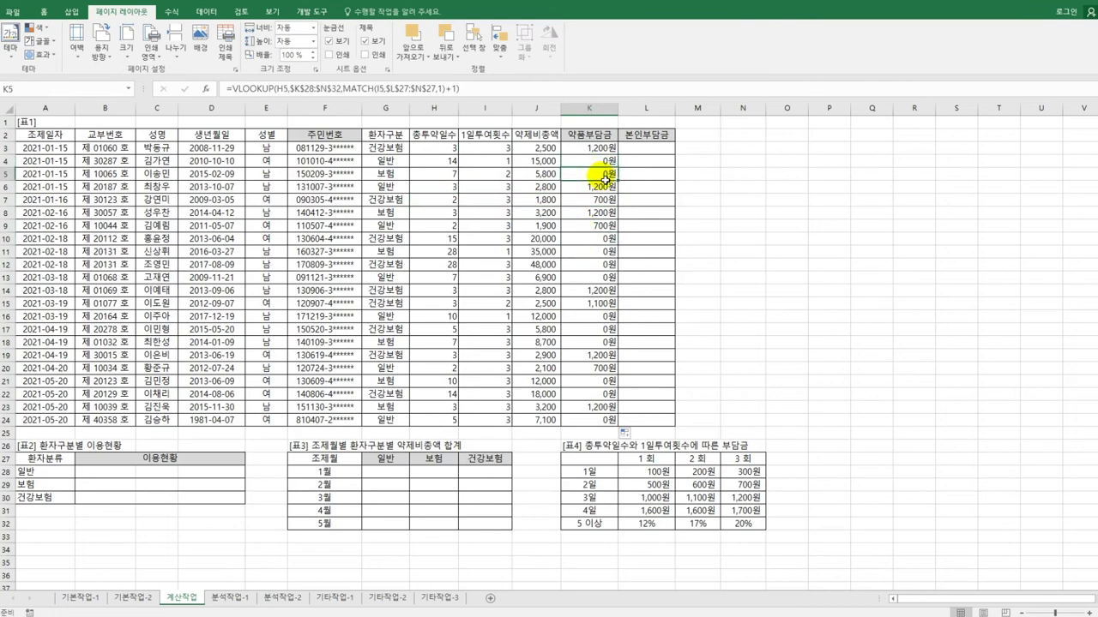
{"action": "left_click_drag", "start_coordinate": [452, 162], "coordinate": [607, 172]}
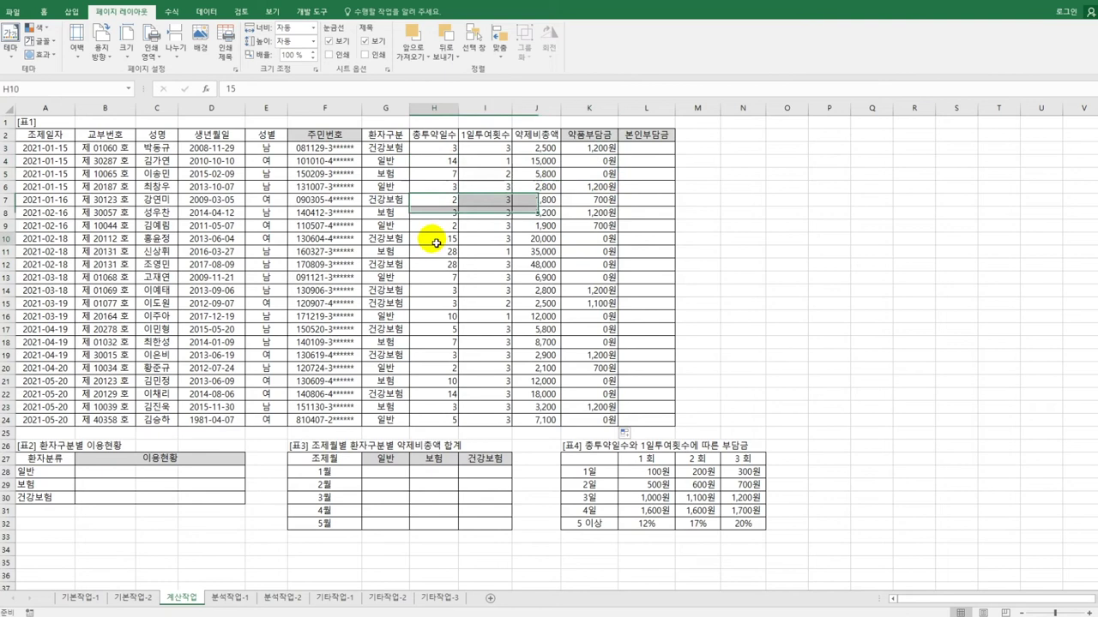
{"action": "left_click_drag", "start_coordinate": [432, 238], "coordinate": [593, 288]}
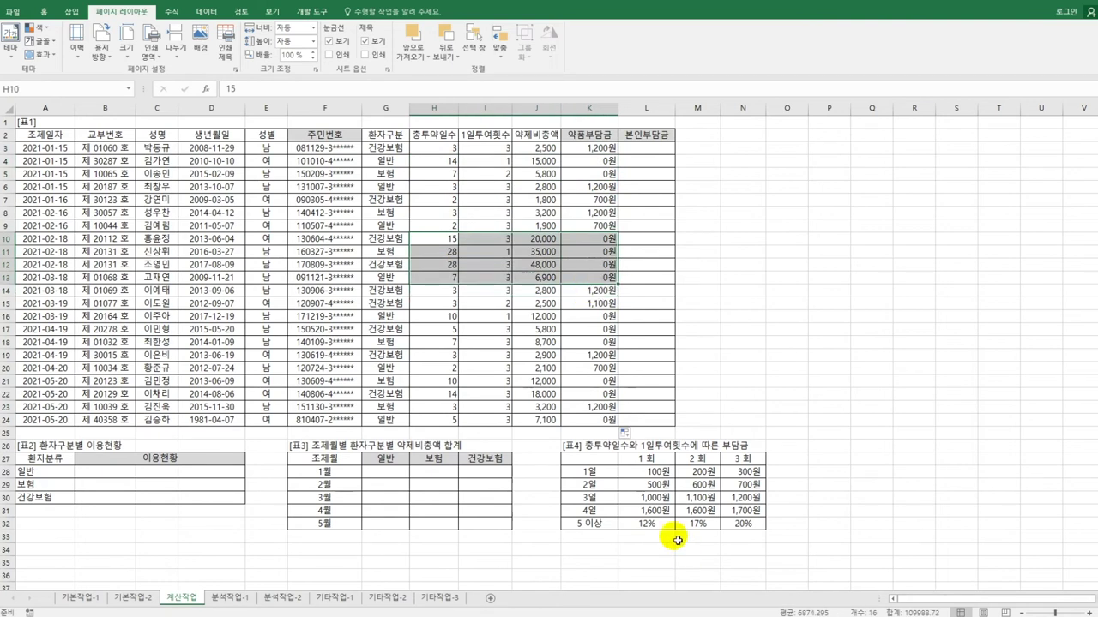
{"action": "left_click", "coordinate": [649, 522]}
{"action": "left_click", "coordinate": [604, 244]}
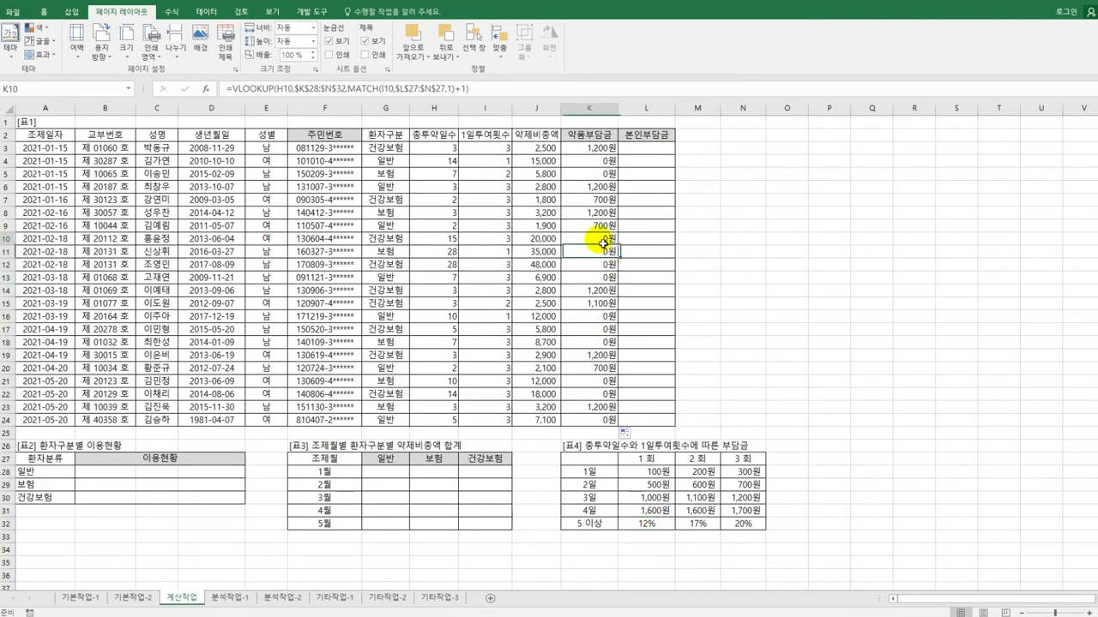
Step: Inspect K10's number format in Format Cells and cancel without changes
{"action": "right_click", "coordinate": [603, 238]}
{"action": "left_click", "coordinate": [649, 441]}
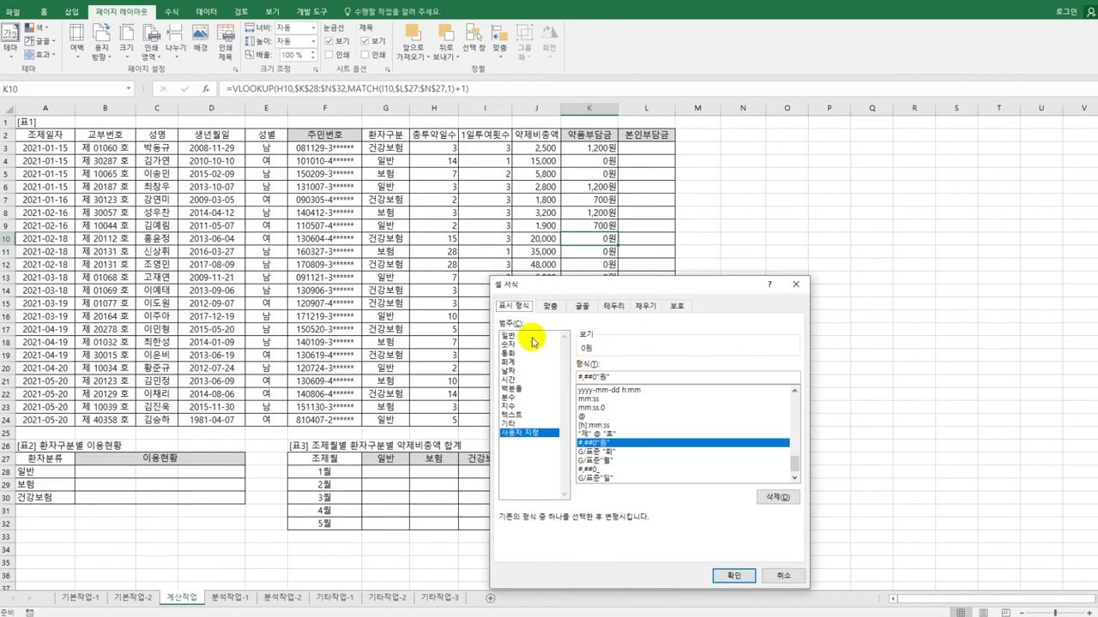
{"action": "left_click", "coordinate": [525, 335]}
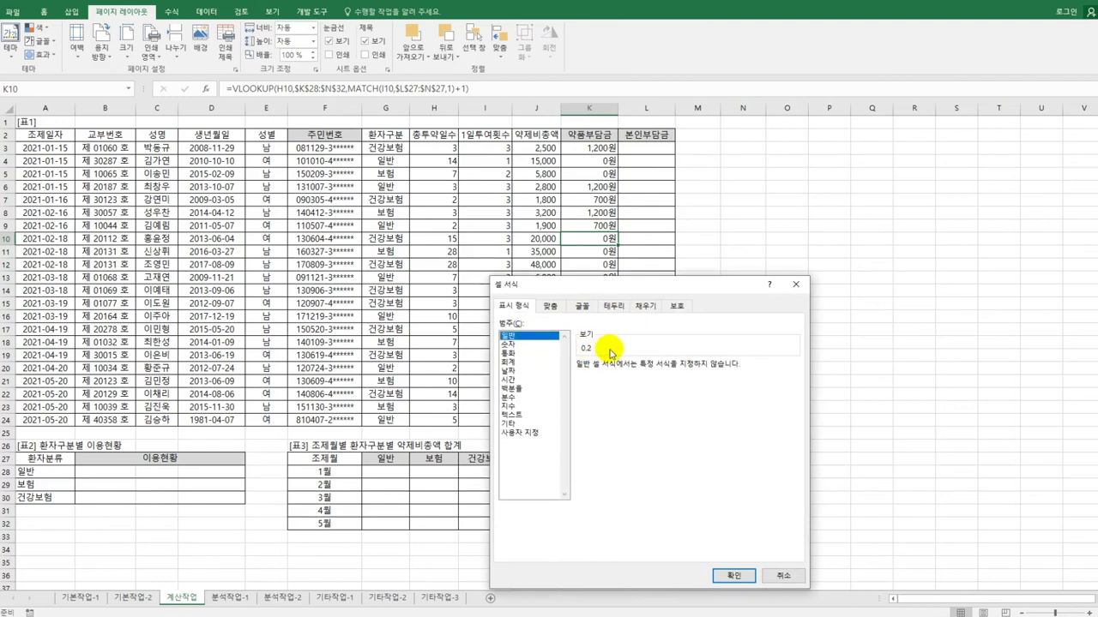
{"action": "left_click", "coordinate": [783, 577]}
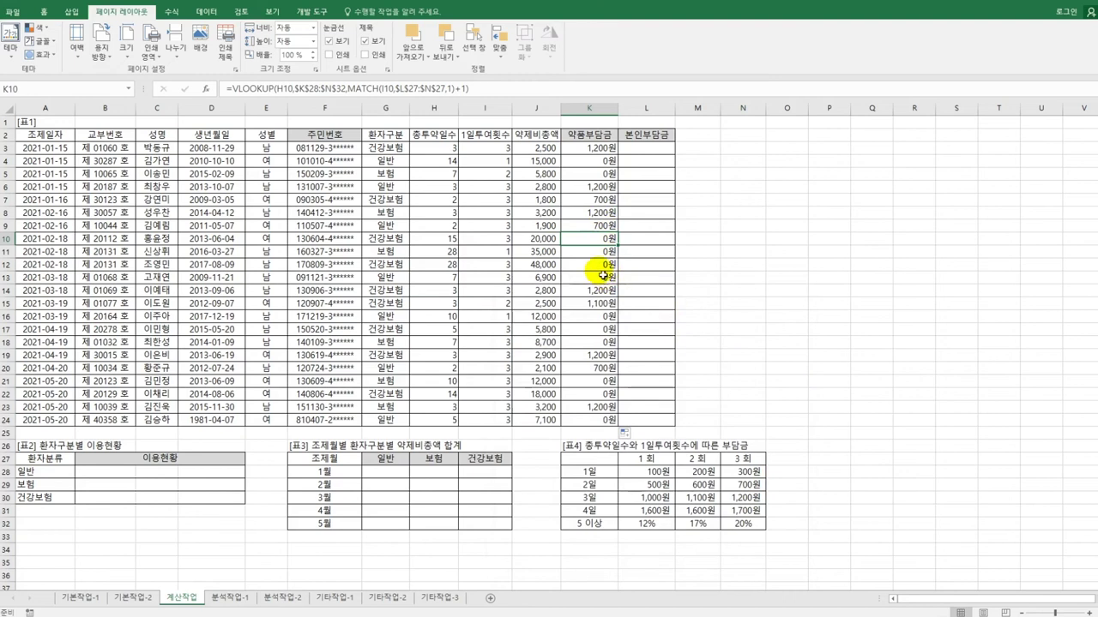
{"action": "left_click", "coordinate": [595, 148]}
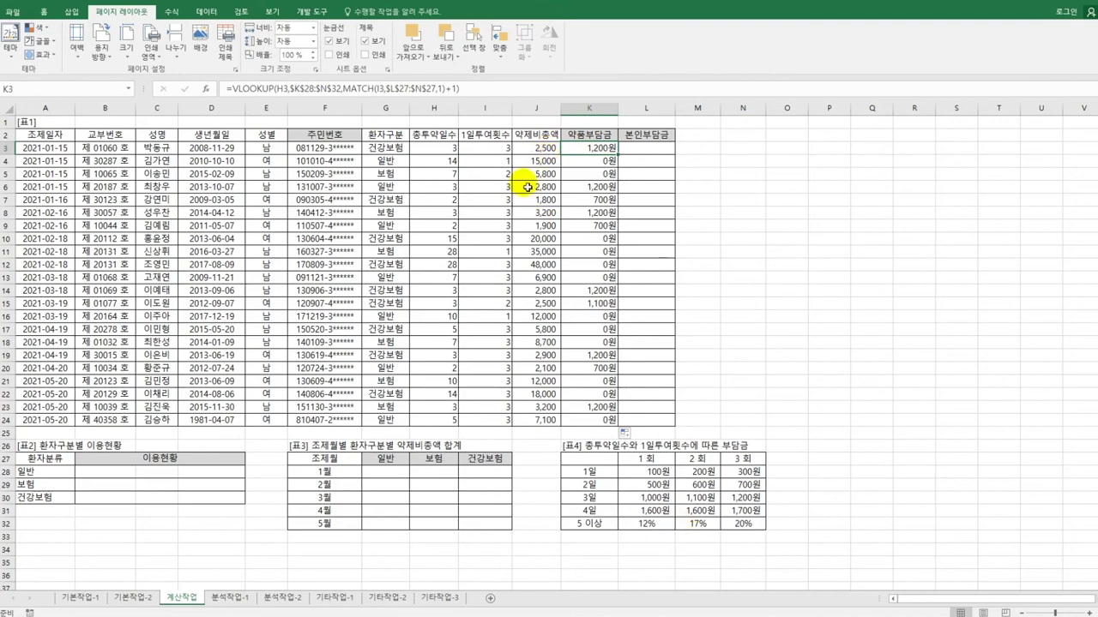
Step: Try multiplying K3's lookup by J3, fill it down, then undo both changes
{"action": "left_click", "coordinate": [524, 92]}
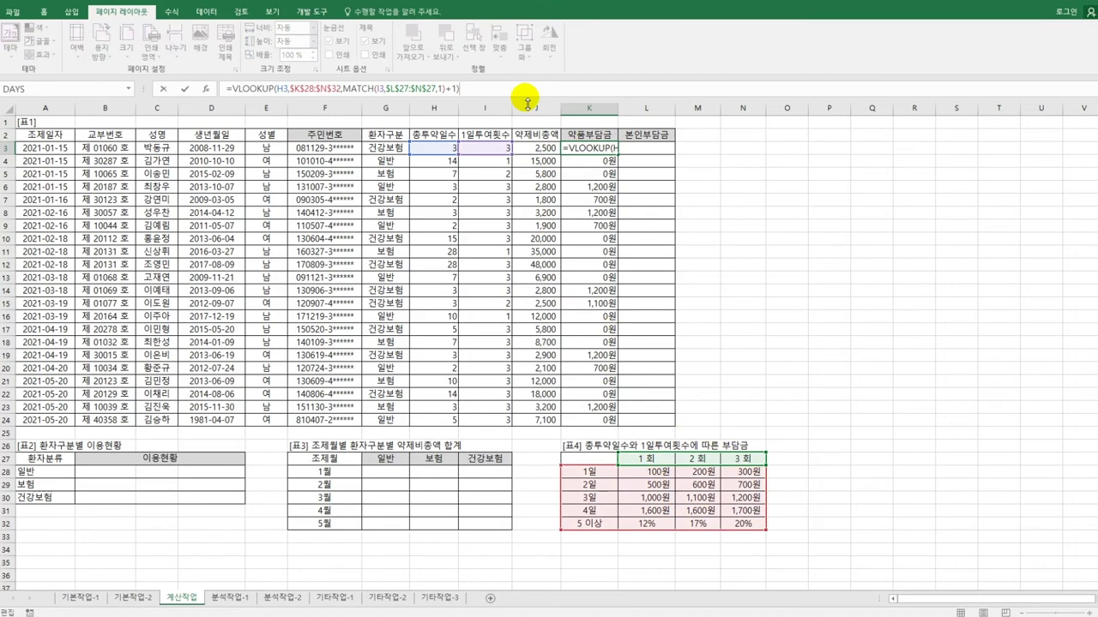
{"action": "key", "text": "End"}
{"action": "type", "text": "*"}
{"action": "left_click", "coordinate": [541, 150]}
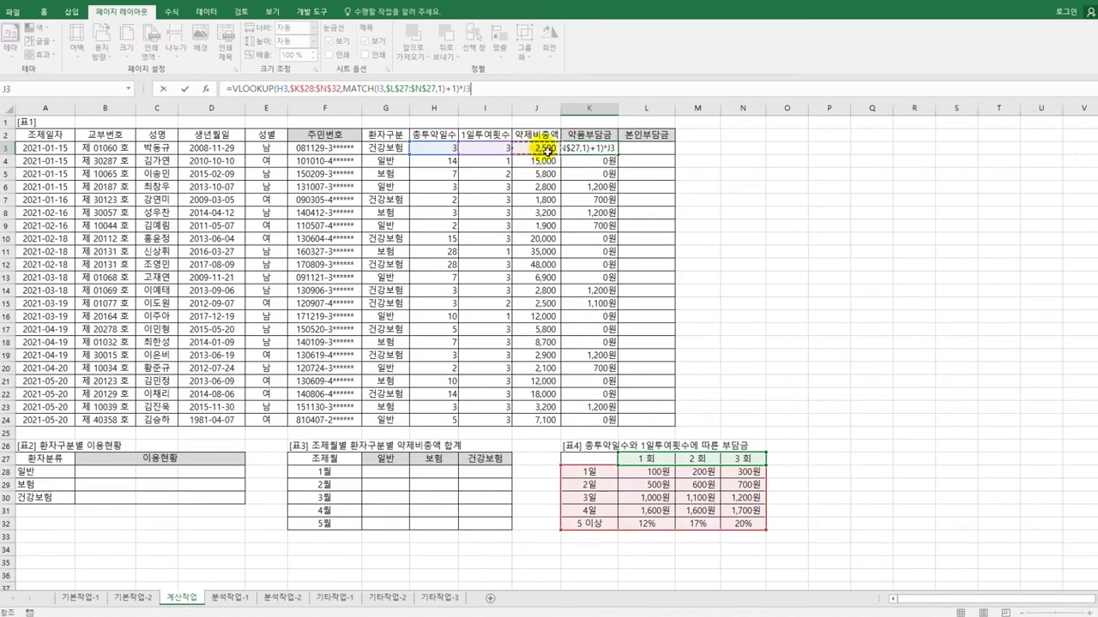
{"action": "key", "text": "Return"}
{"action": "key", "text": "Up"}
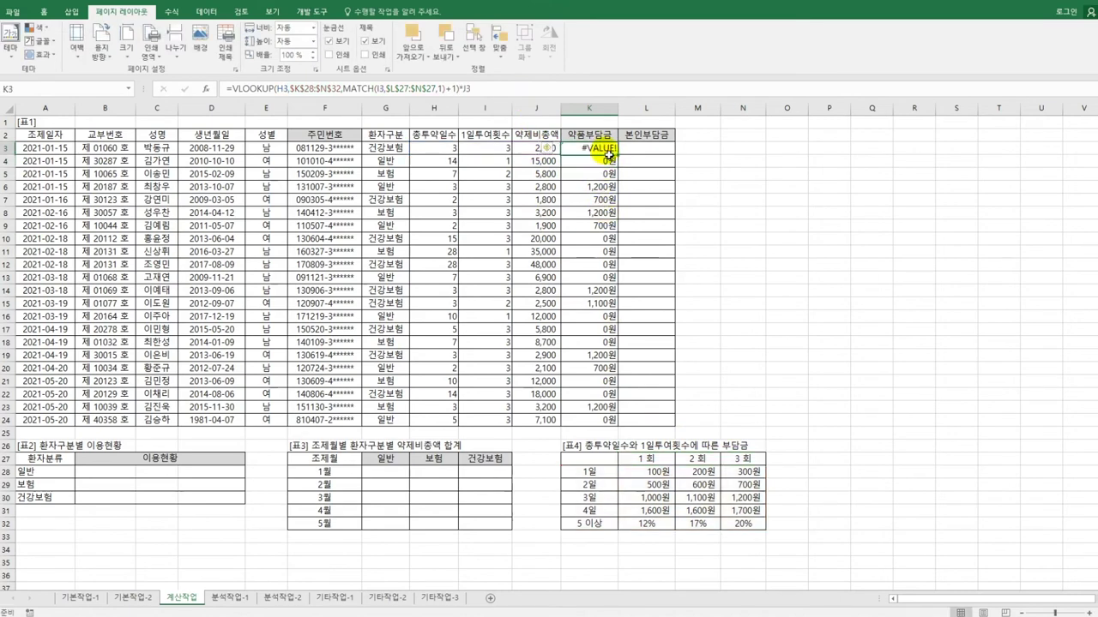
{"action": "left_click_drag", "start_coordinate": [622, 160], "coordinate": [613, 418]}
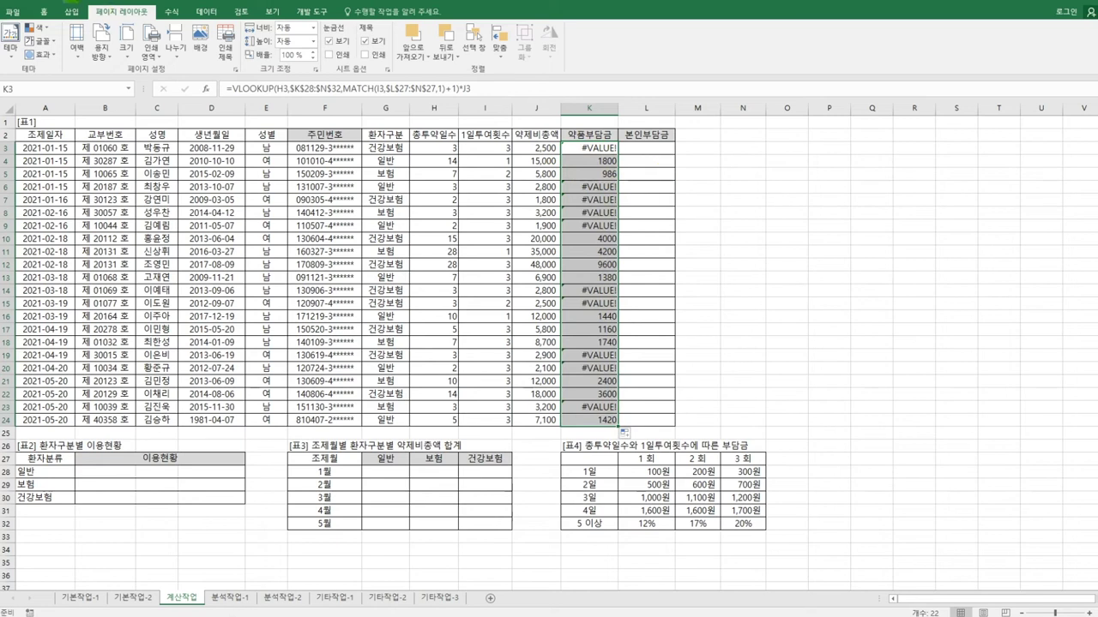
{"action": "key", "text": "ctrl+z"}
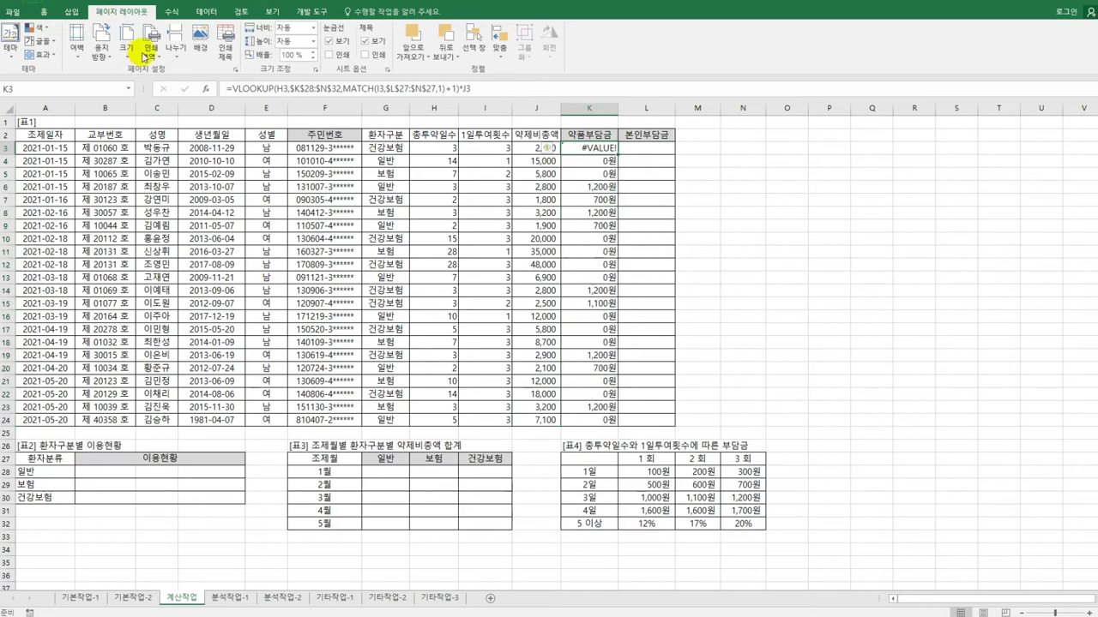
{"action": "key", "text": "ctrl+z"}
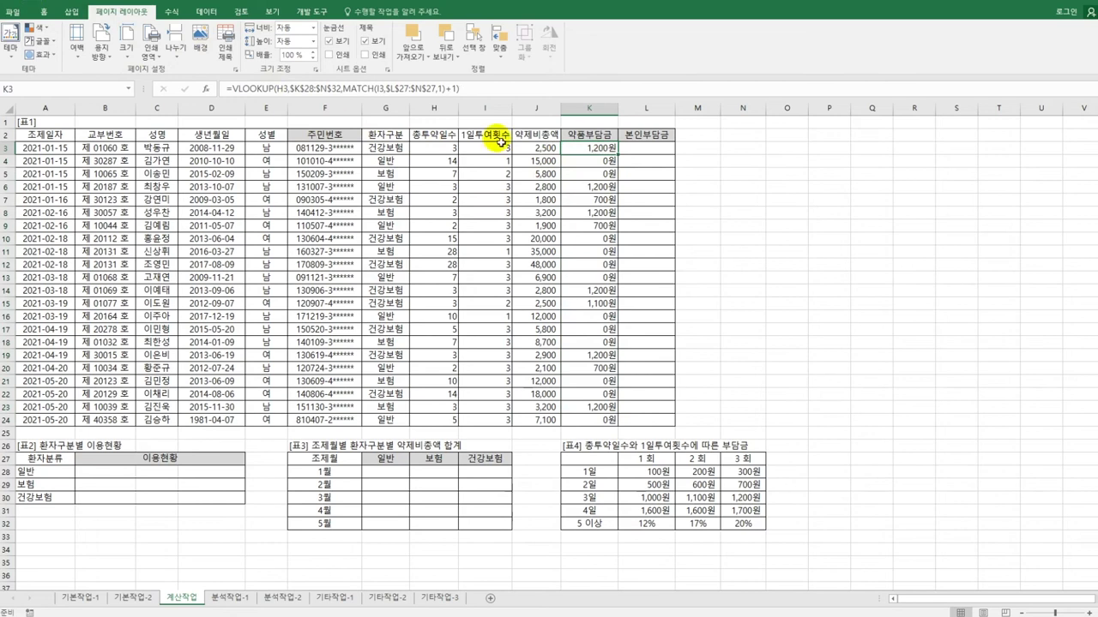
Step: Wrap K3's lookup in IFERROR with the lookup multiplied by J3 as the first argument
{"action": "left_click", "coordinate": [232, 89]}
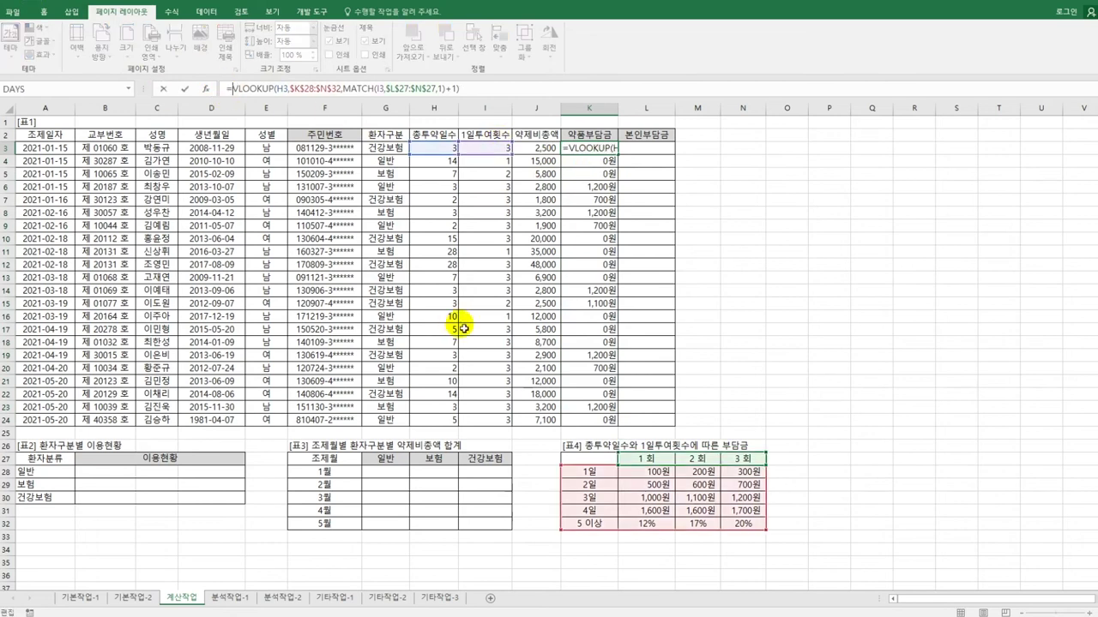
{"action": "type", "text": "if"}
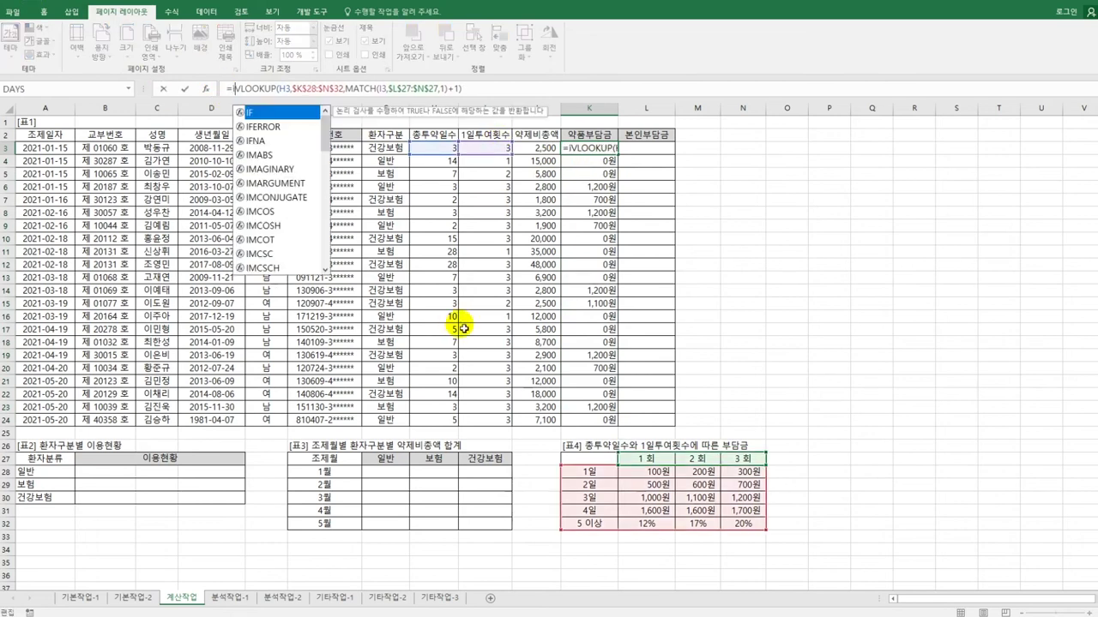
{"action": "key", "text": "Down"}
{"action": "key", "text": "Tab"}
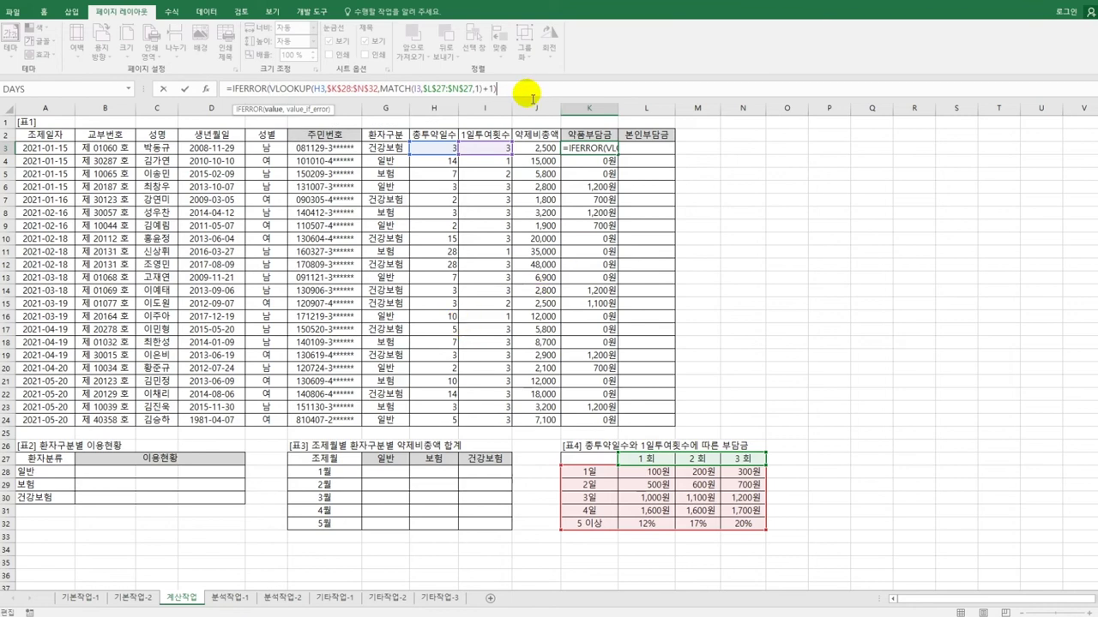
{"action": "left_click", "coordinate": [534, 147]}
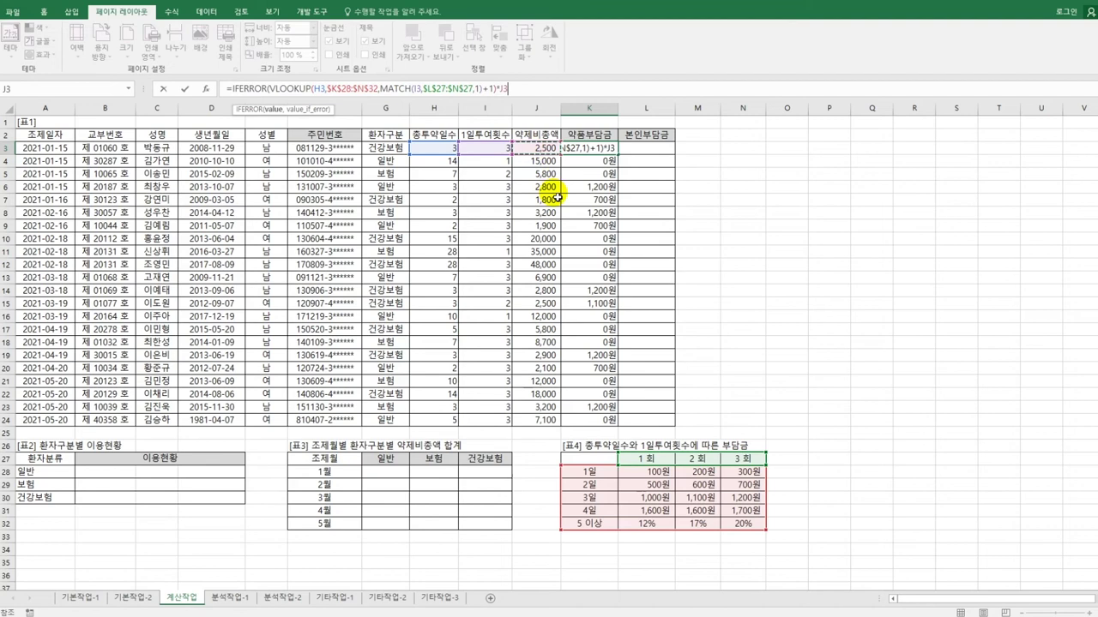
{"action": "type", "text": ","}
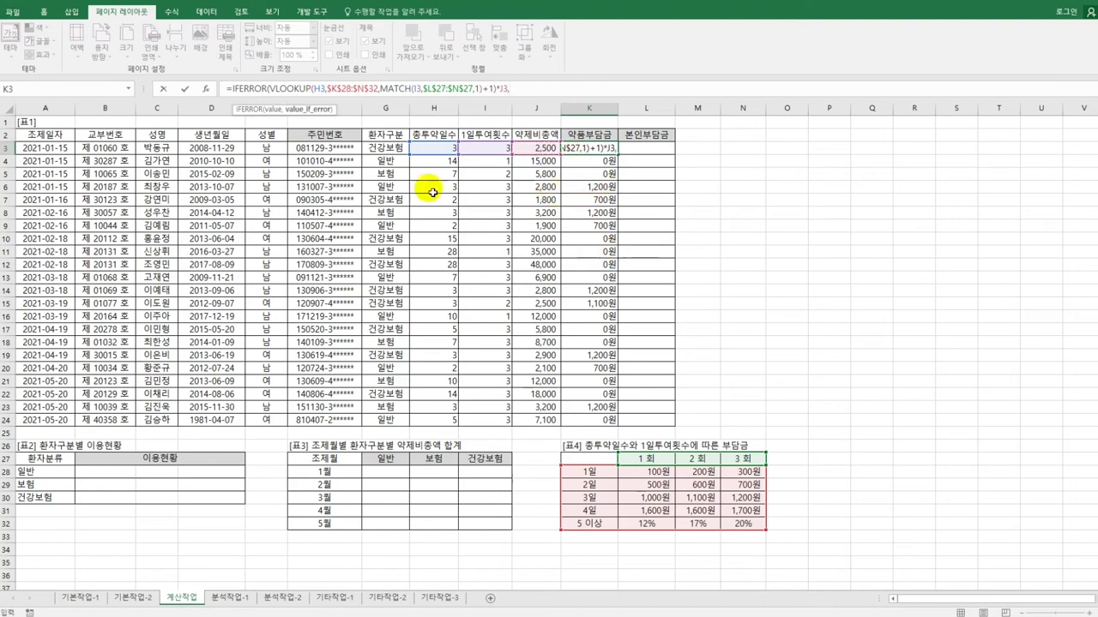
Step: Add the plain lookup as IFERROR's fallback, remove the extra comma, and confirm K3
{"action": "left_click_drag", "start_coordinate": [269, 88], "coordinate": [500, 94]}
{"action": "key", "text": "ctrl+c"}
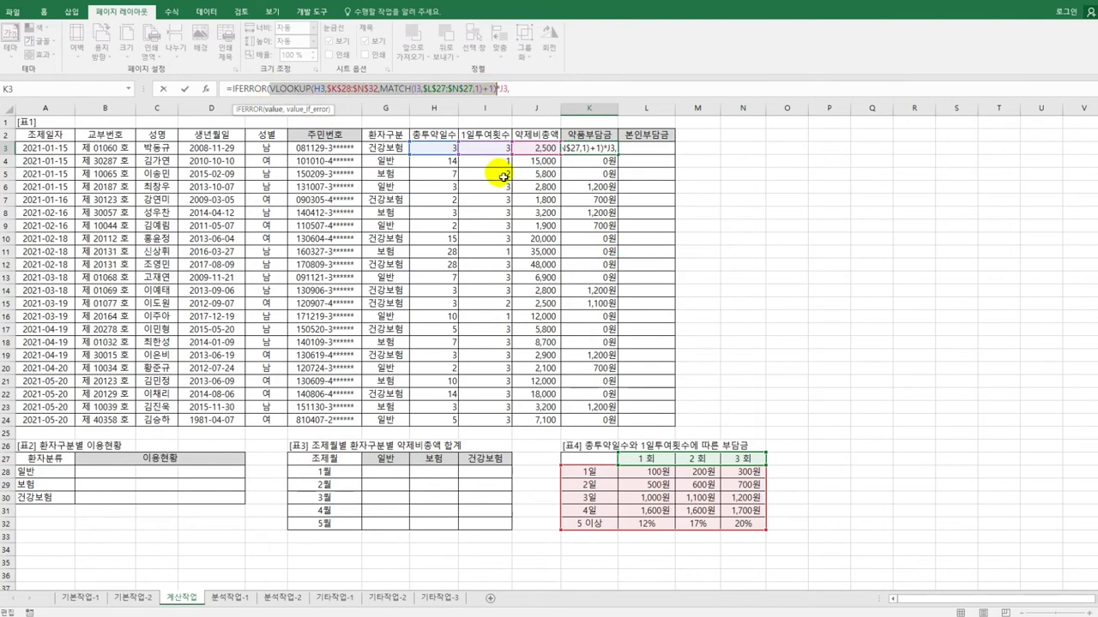
{"action": "left_click", "coordinate": [524, 89]}
{"action": "key", "text": "ctrl+v"}
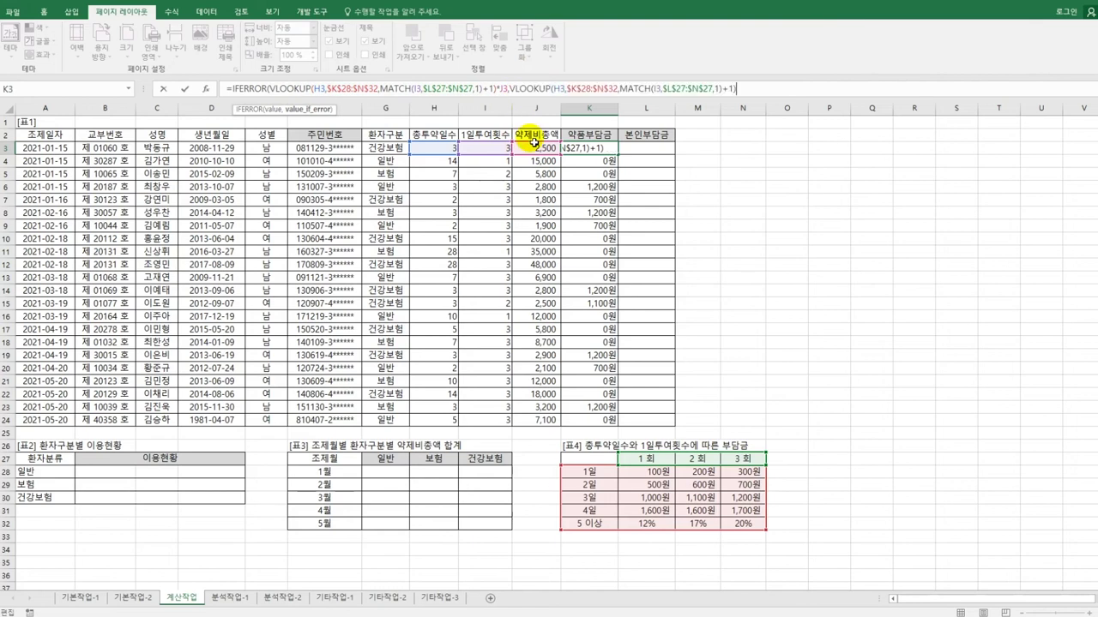
{"action": "type", "text": ","}
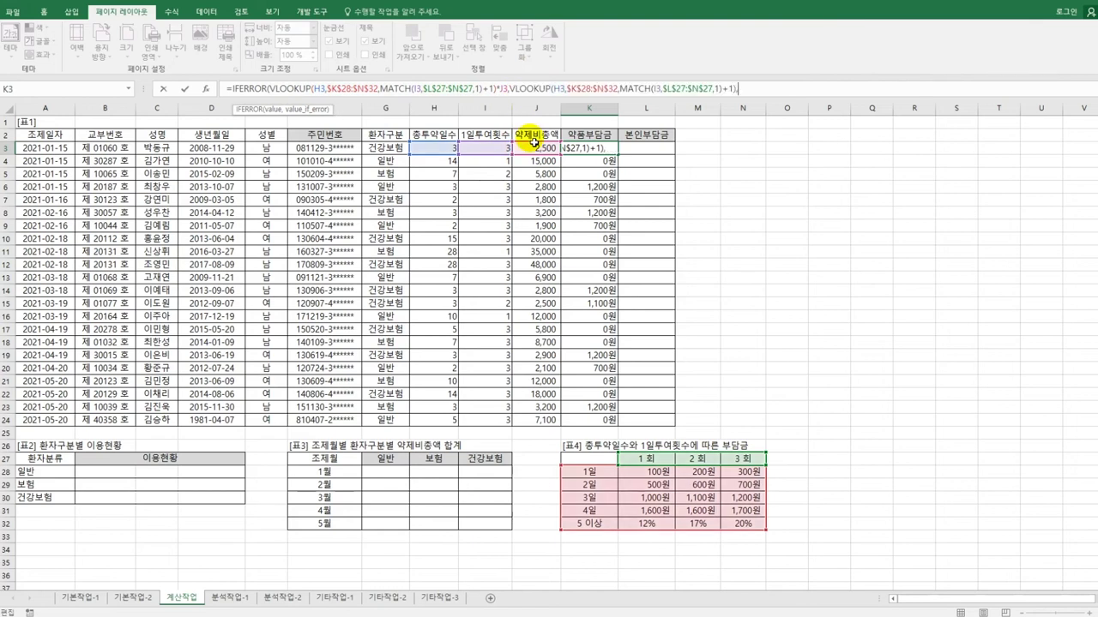
{"action": "left_click", "coordinate": [509, 88]}
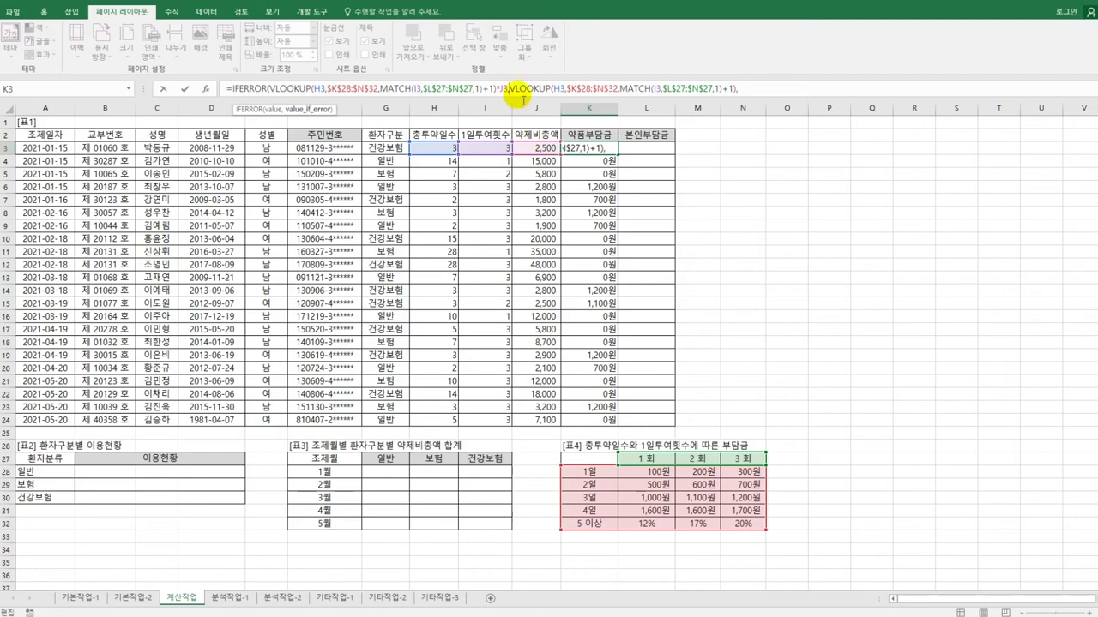
{"action": "left_click", "coordinate": [746, 89]}
{"action": "key", "text": "BackSpace"}
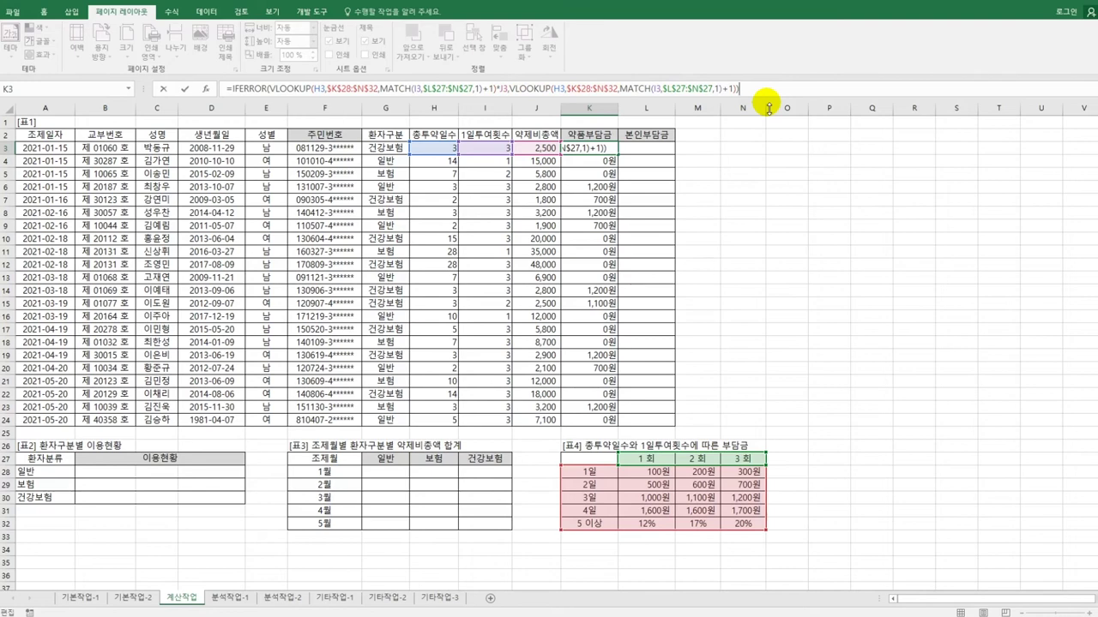
{"action": "left_click", "coordinate": [614, 148]}
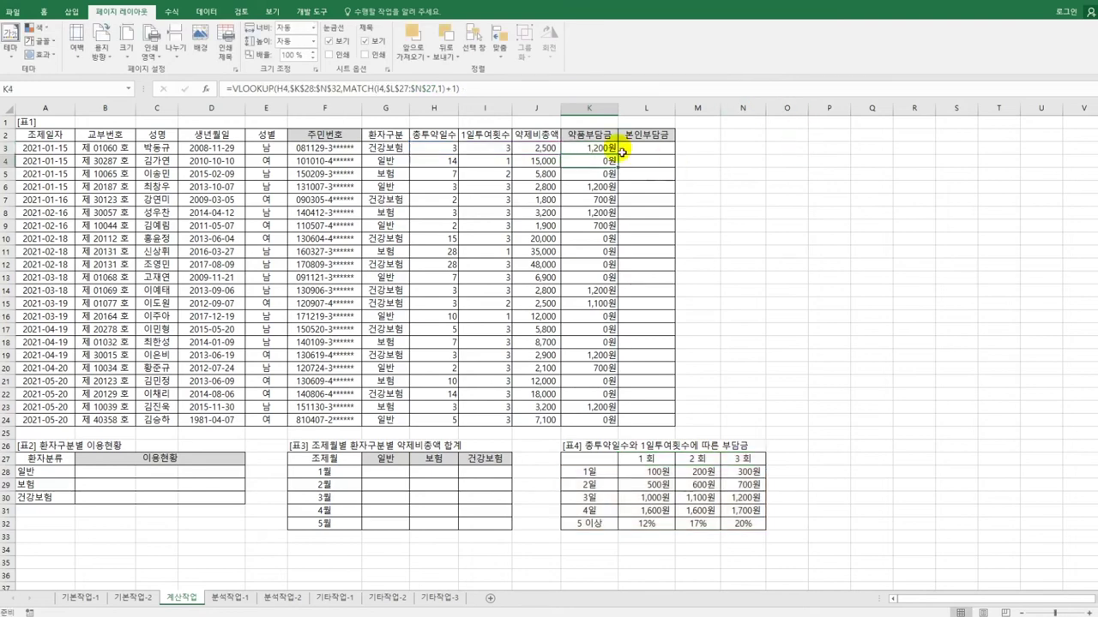
Step: Fill K3's formula down to K24, then undo the fill
{"action": "double_click", "coordinate": [614, 152]}
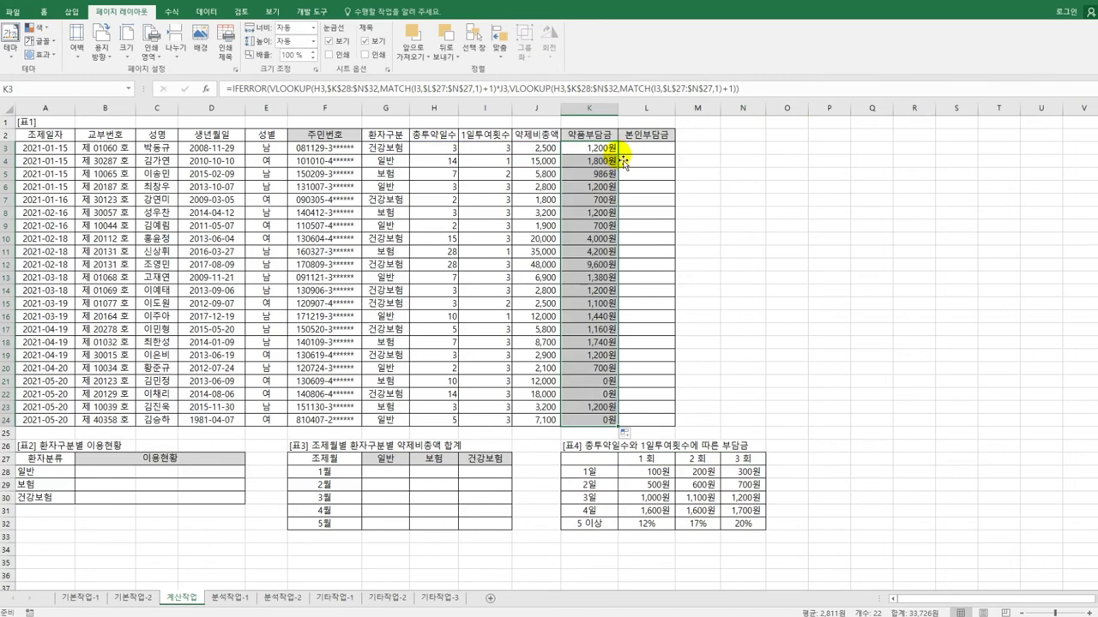
{"action": "left_click", "coordinate": [592, 156]}
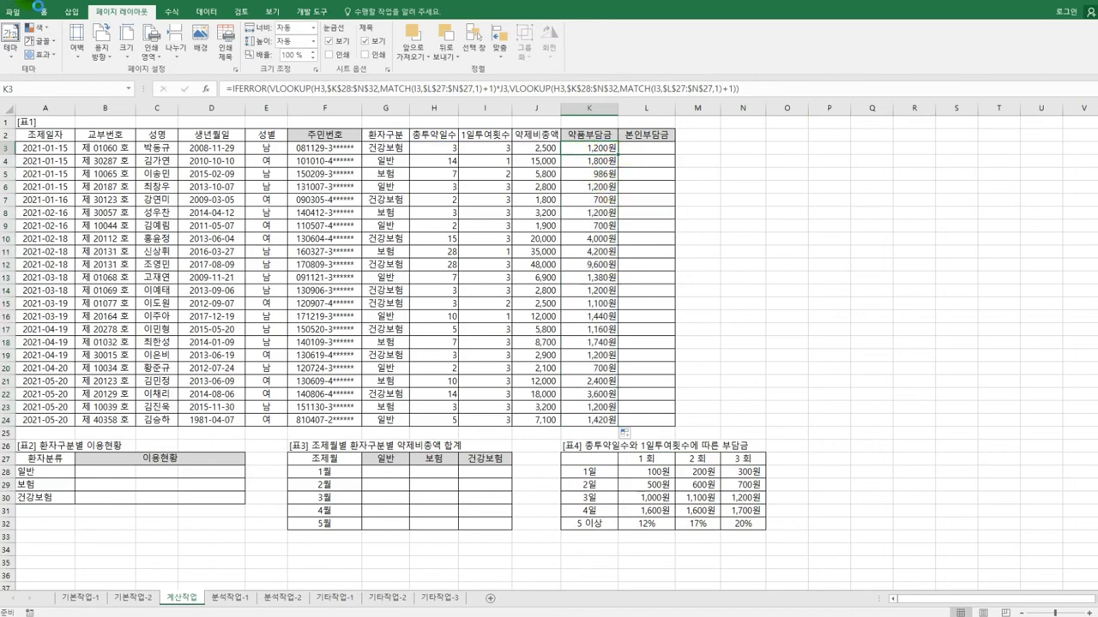
{"action": "key", "text": "ctrl+z"}
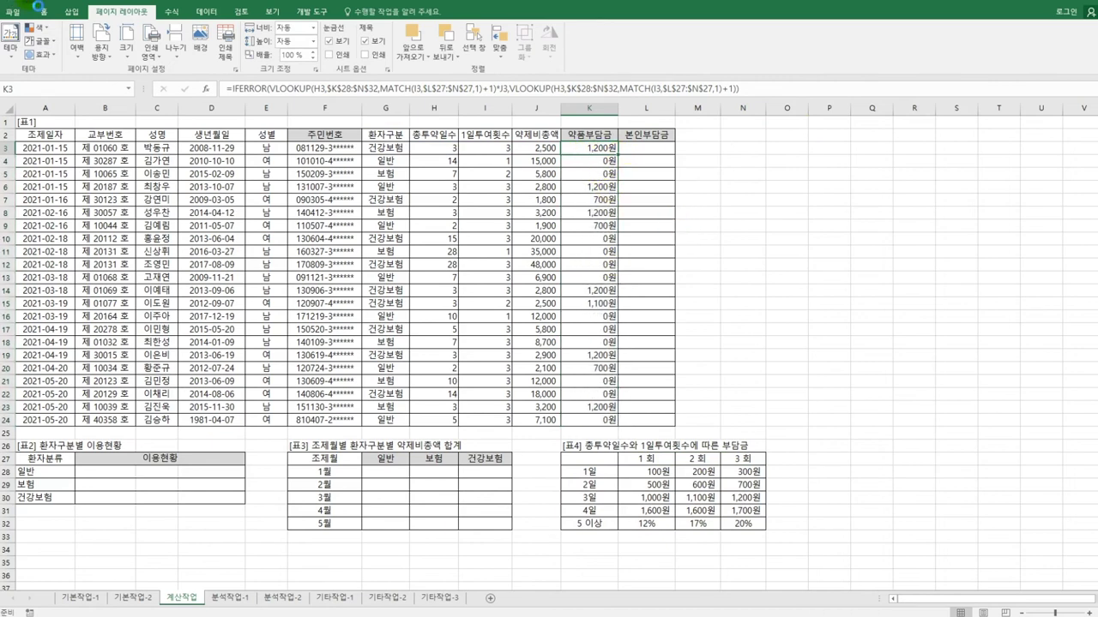
Step: Revert K3 to the plain lookup and multiply it by J3's drug cost
{"action": "key", "text": "ctrl+z"}
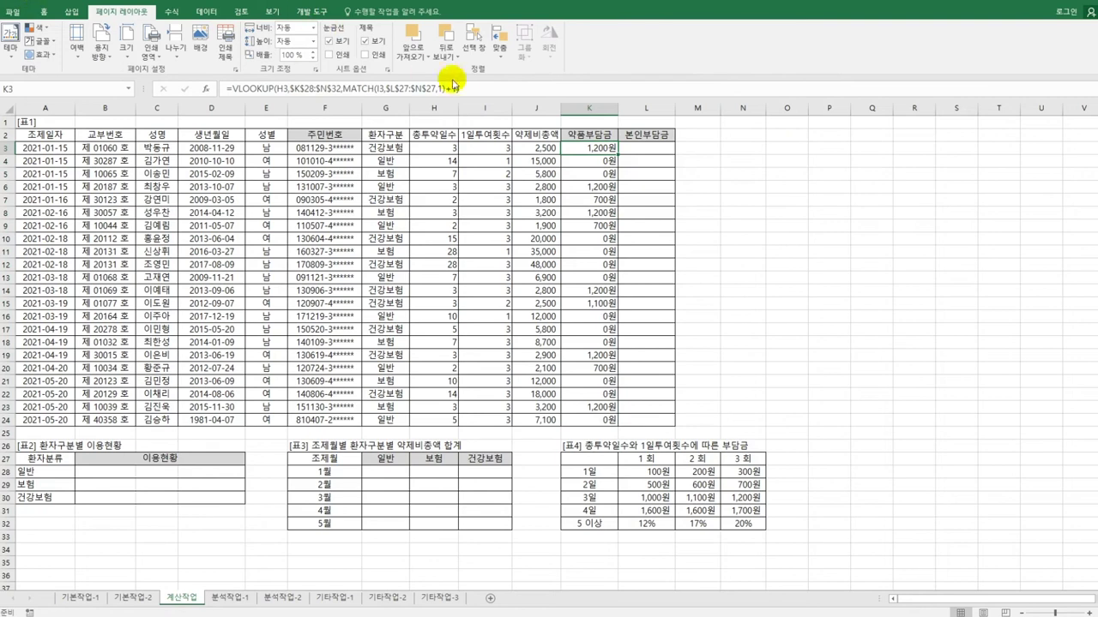
{"action": "left_click", "coordinate": [470, 89]}
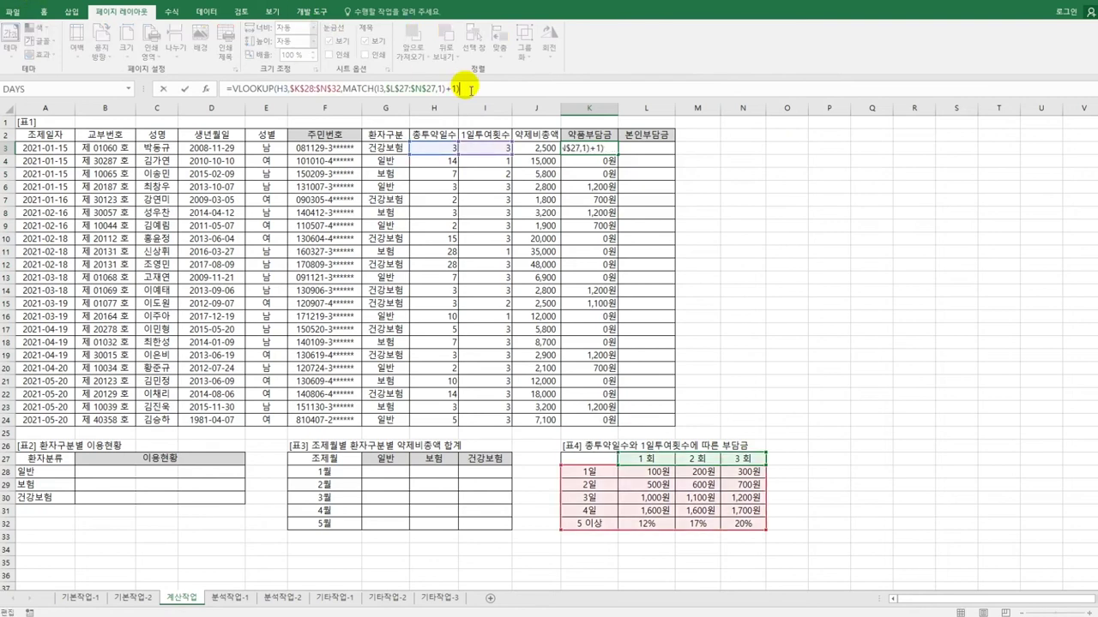
{"action": "type", "text": "*"}
{"action": "left_click", "coordinate": [543, 148]}
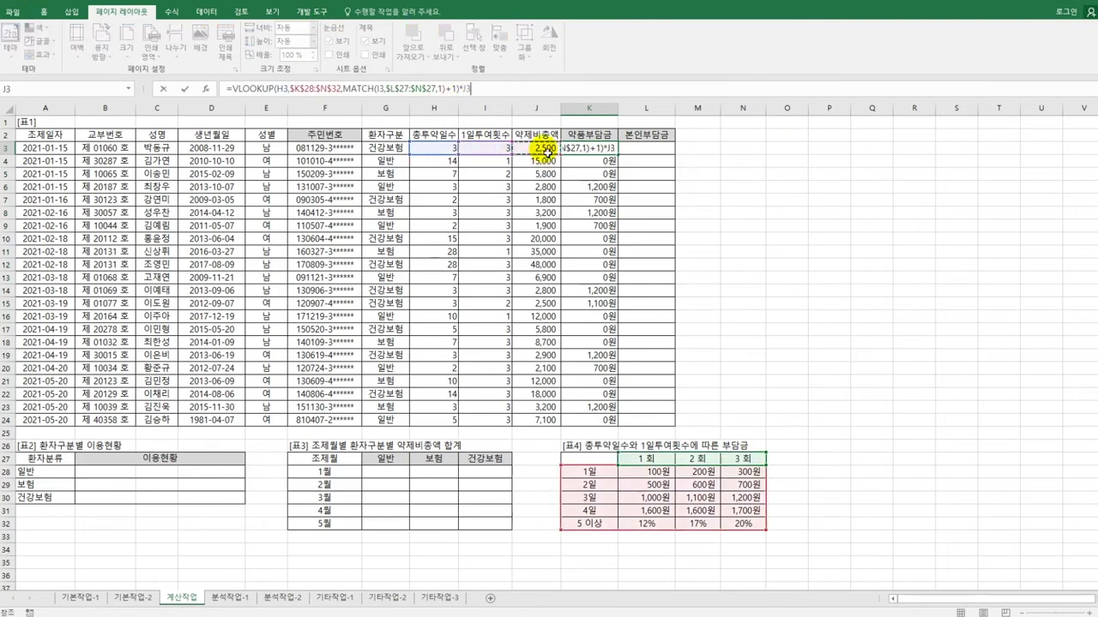
{"action": "key", "text": "ctrl+Return"}
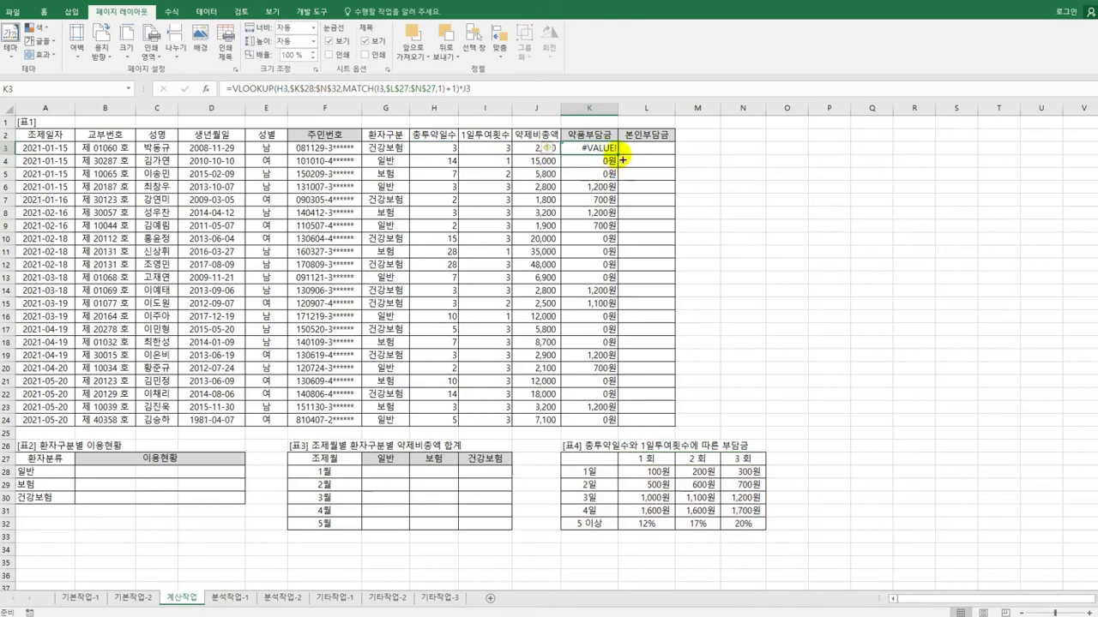
Step: Fill the *J3 formula down to K24, then undo the fill and the multiplication
{"action": "left_click_drag", "start_coordinate": [623, 159], "coordinate": [604, 408]}
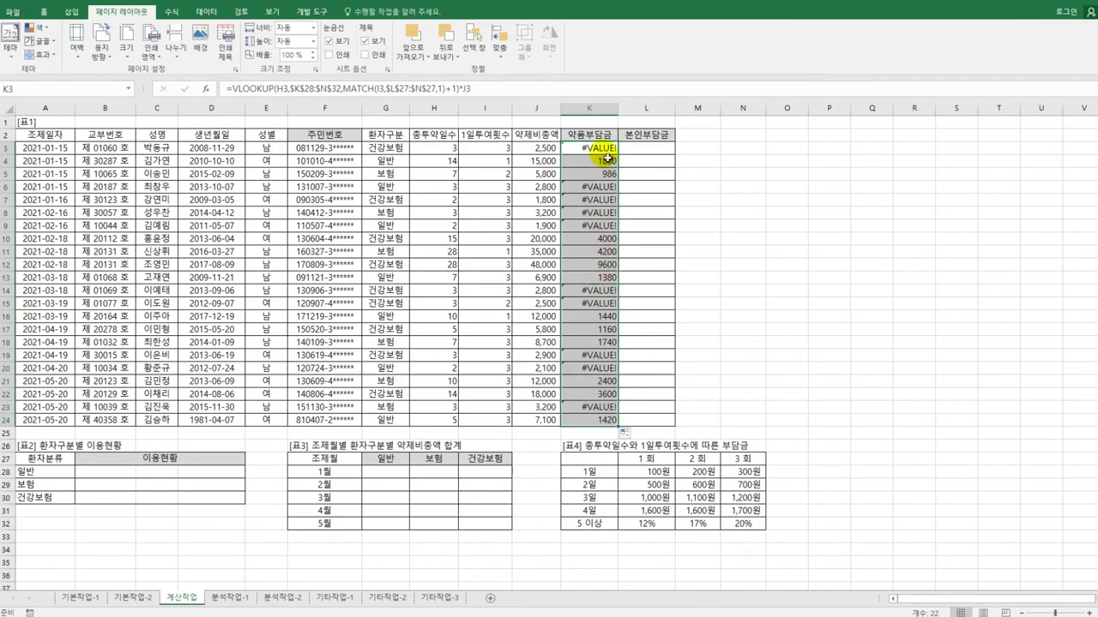
{"action": "mouse_move", "coordinate": [602, 149]}
{"action": "left_mouse_down"}
{"action": "mouse_move", "coordinate": [606, 157]}
{"action": "mouse_move", "coordinate": [605, 148]}
{"action": "left_mouse_up"}
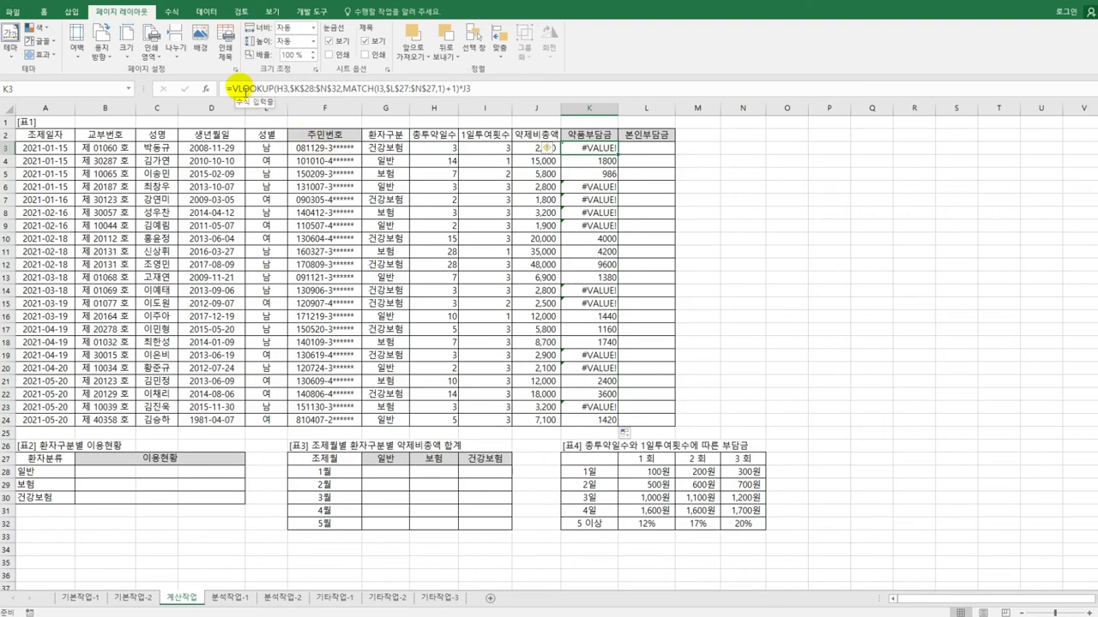
{"action": "key", "text": "ctrl+z"}
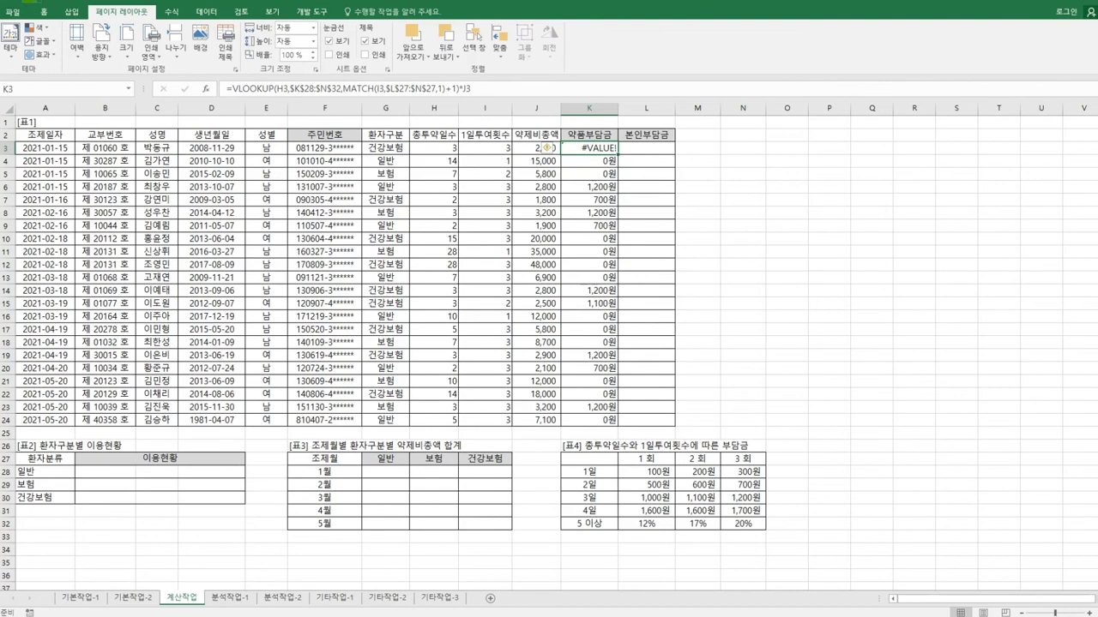
{"action": "key", "text": "ctrl+z"}
Step: Wrap K3's lookup in IFERROR, multiplying it by J3 as the first argument
{"action": "left_click", "coordinate": [232, 89]}
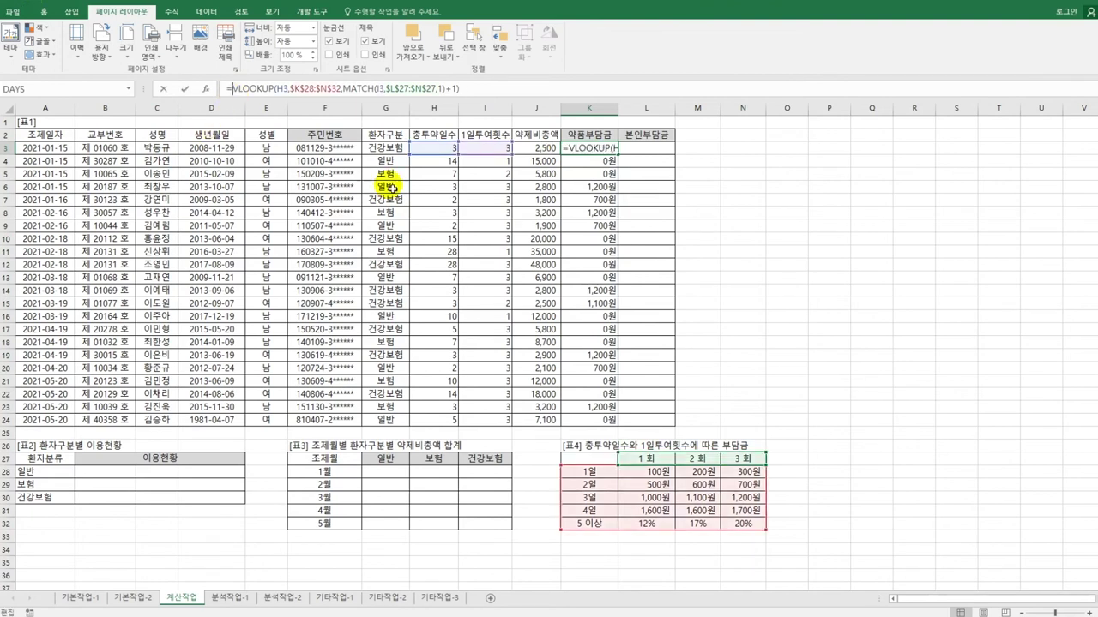
{"action": "type", "text": "ife"}
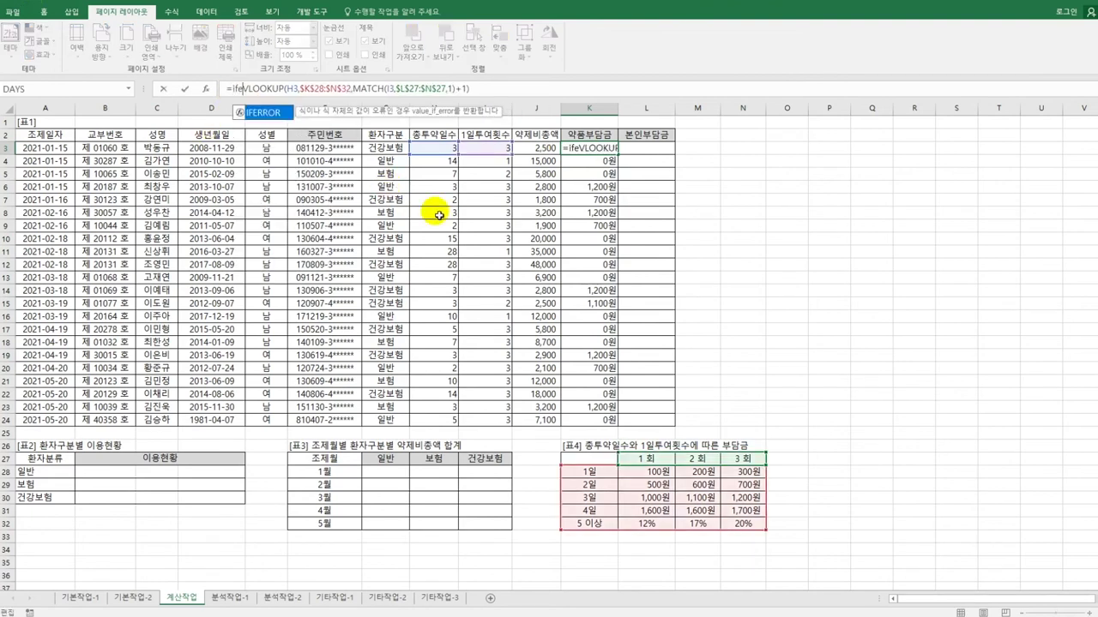
{"action": "key", "text": "Tab"}
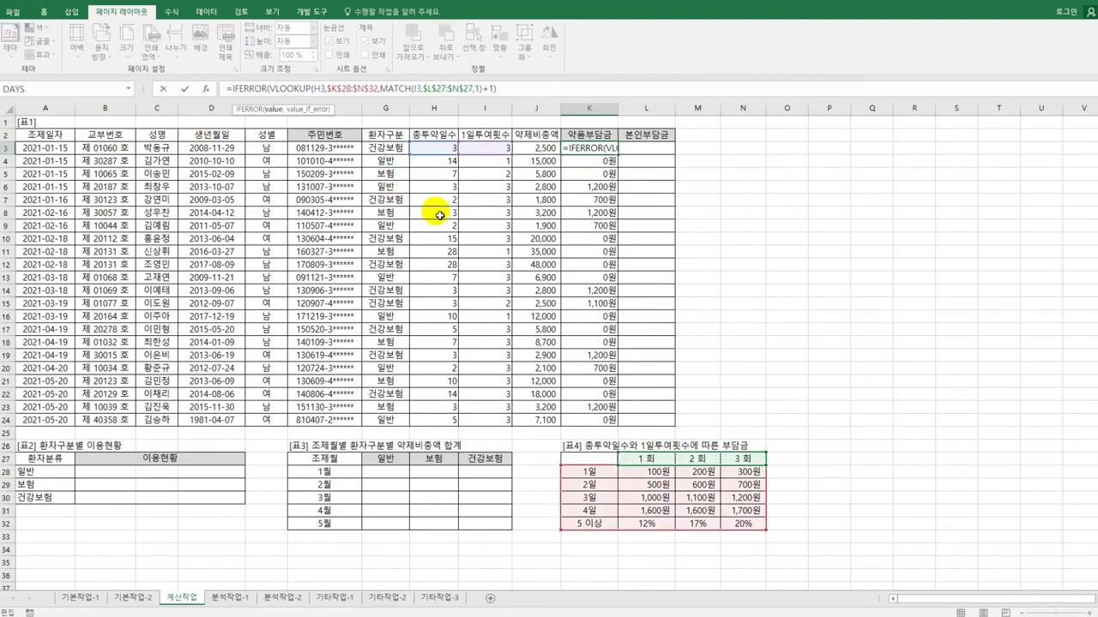
{"action": "left_click", "coordinate": [540, 95]}
{"action": "type", "text": "*"}
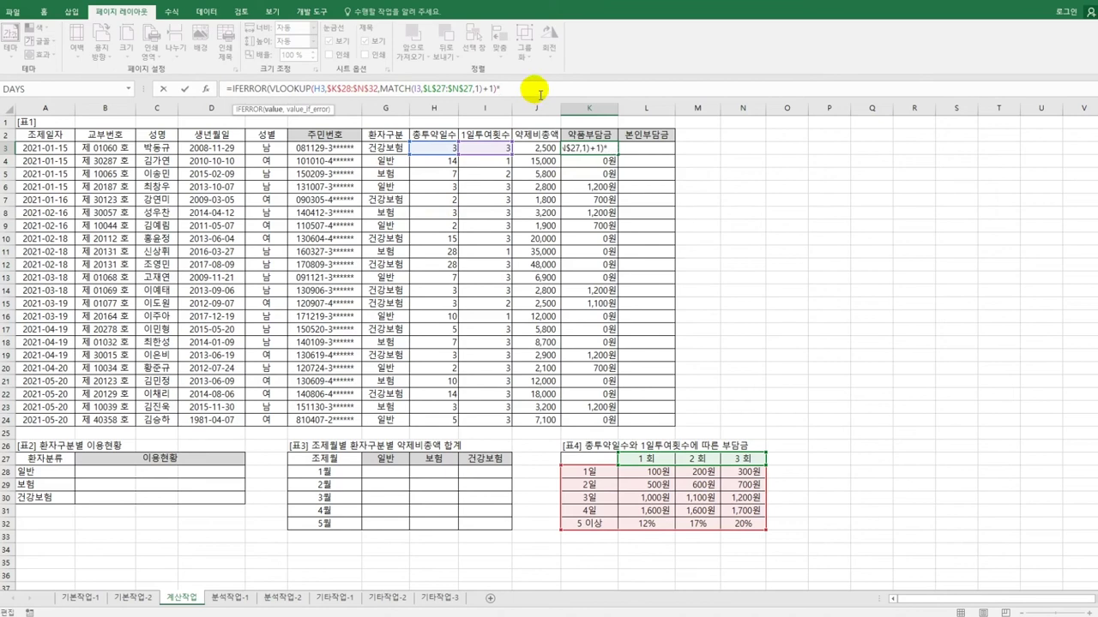
{"action": "left_click", "coordinate": [545, 151]}
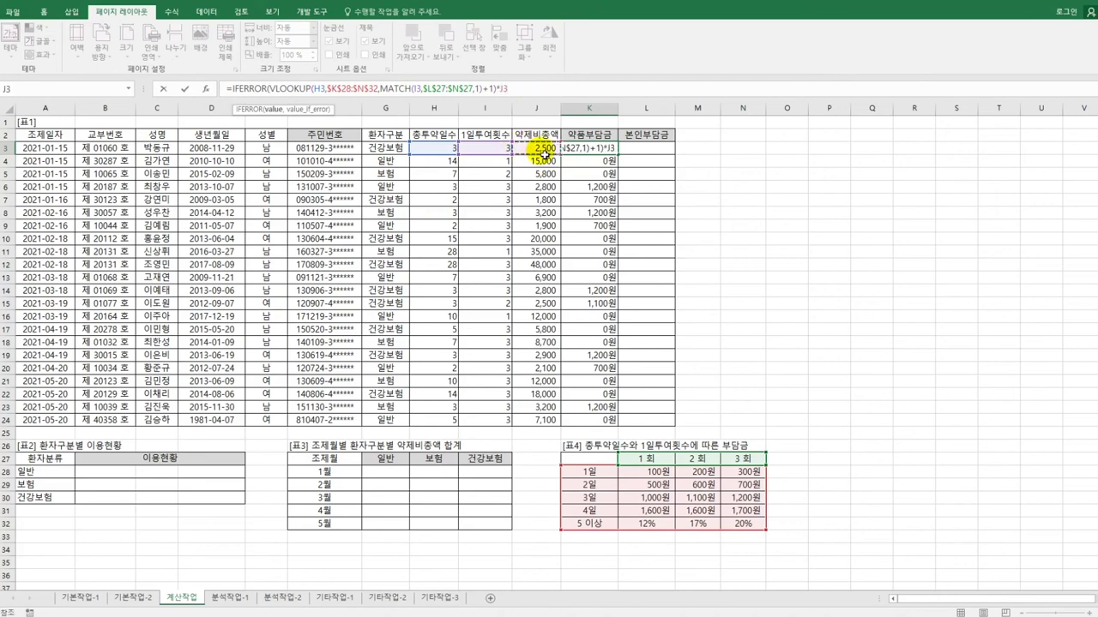
{"action": "type", "text": ","}
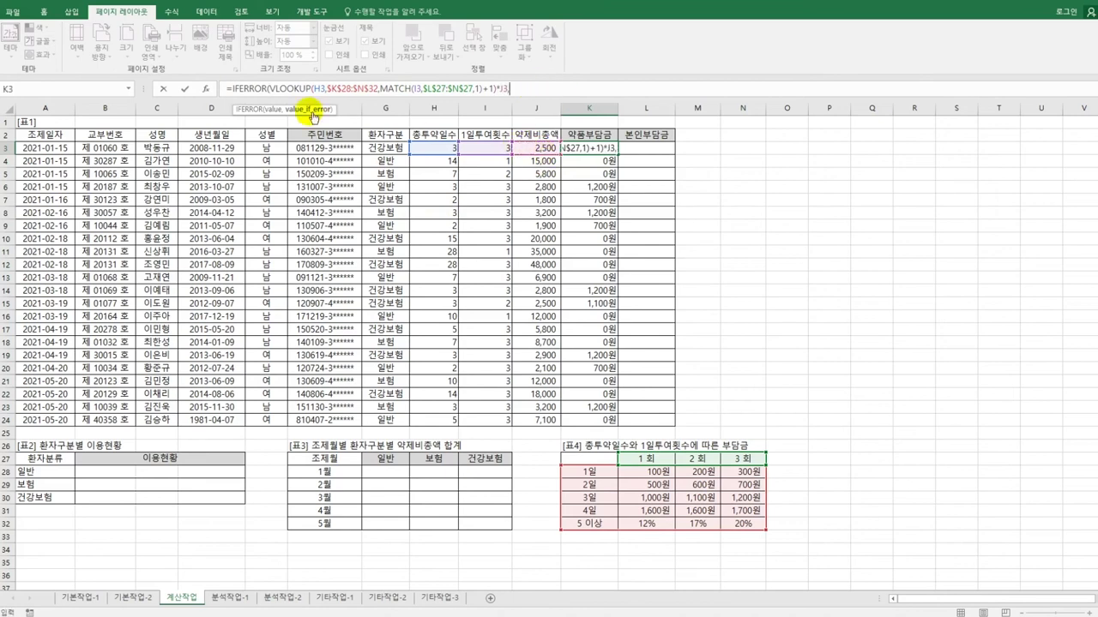
Step: Paste the VLOOKUP as the IFERROR fallback, commit K3, and fill it down to K24
{"action": "left_click_drag", "start_coordinate": [268, 88], "coordinate": [501, 93]}
{"action": "key", "text": "ctrl+c"}
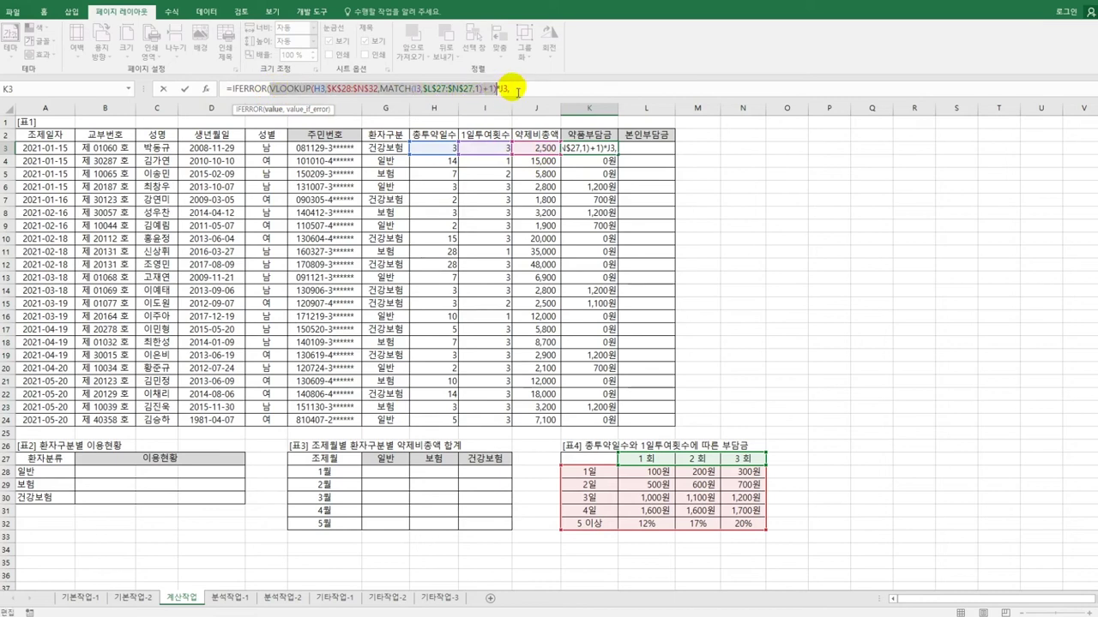
{"action": "left_click", "coordinate": [521, 89]}
{"action": "key", "text": "ctrl+v"}
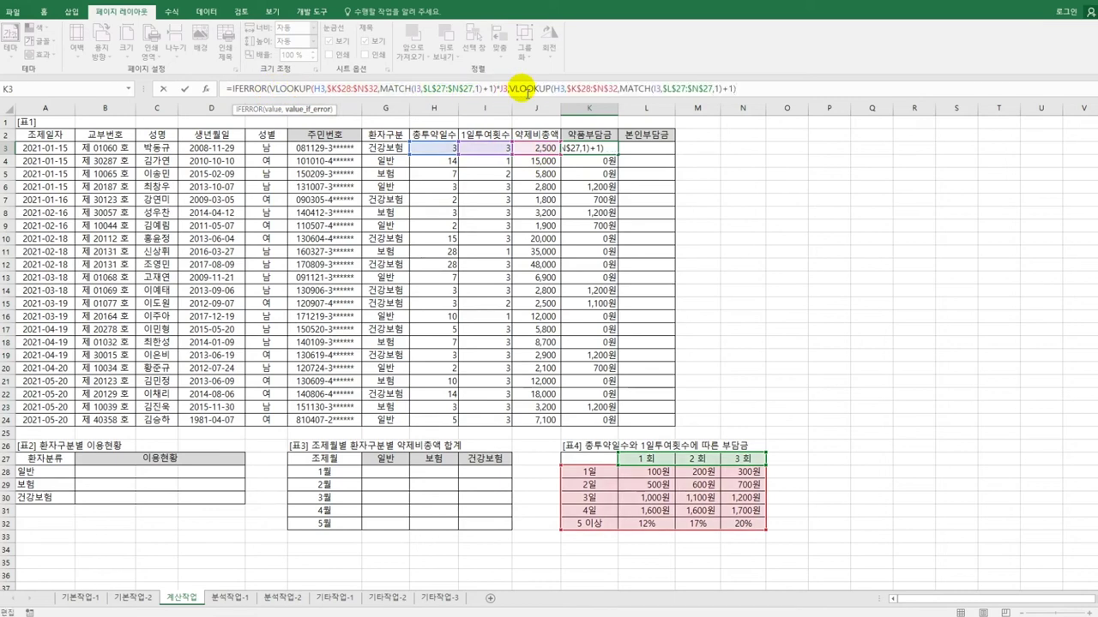
{"action": "key", "text": "ctrl+Return"}
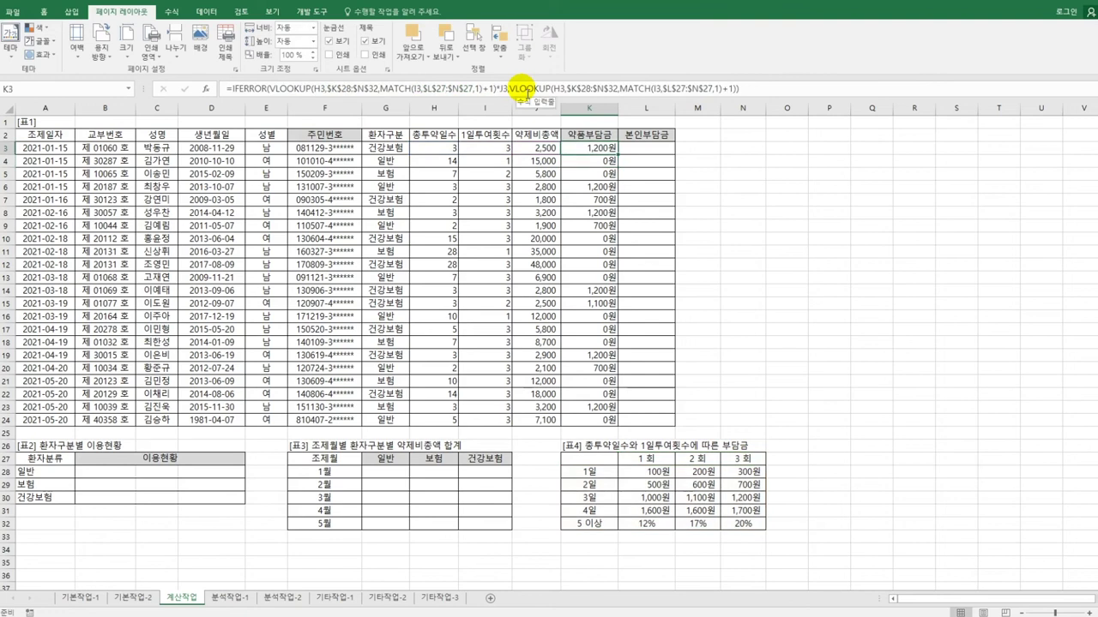
{"action": "left_click_drag", "start_coordinate": [618, 155], "coordinate": [612, 426]}
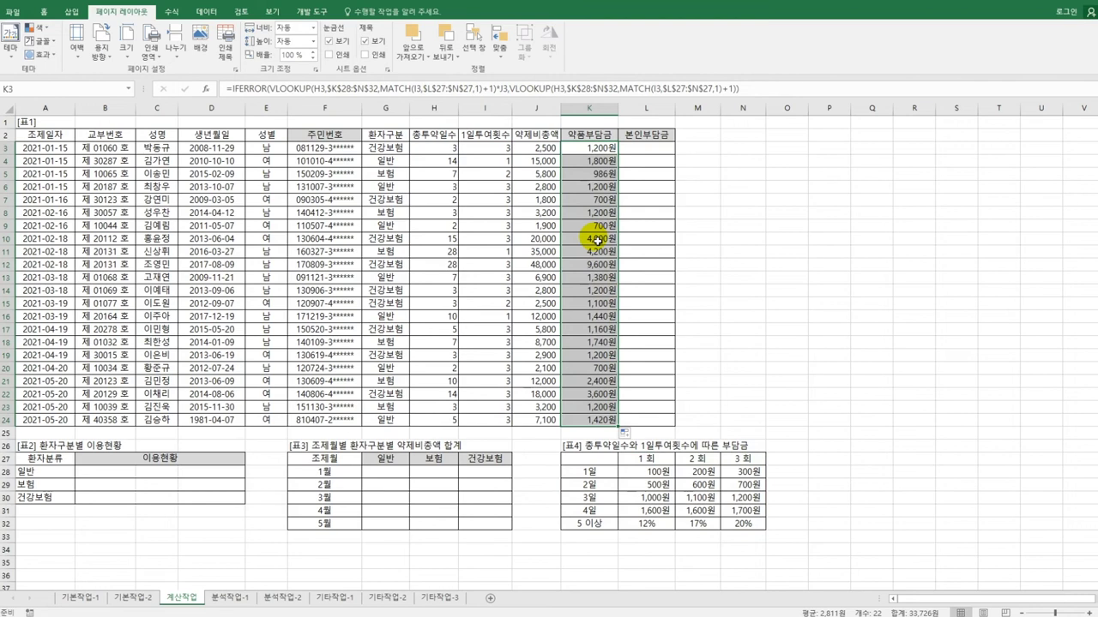
{"action": "right_click", "coordinate": [578, 151]}
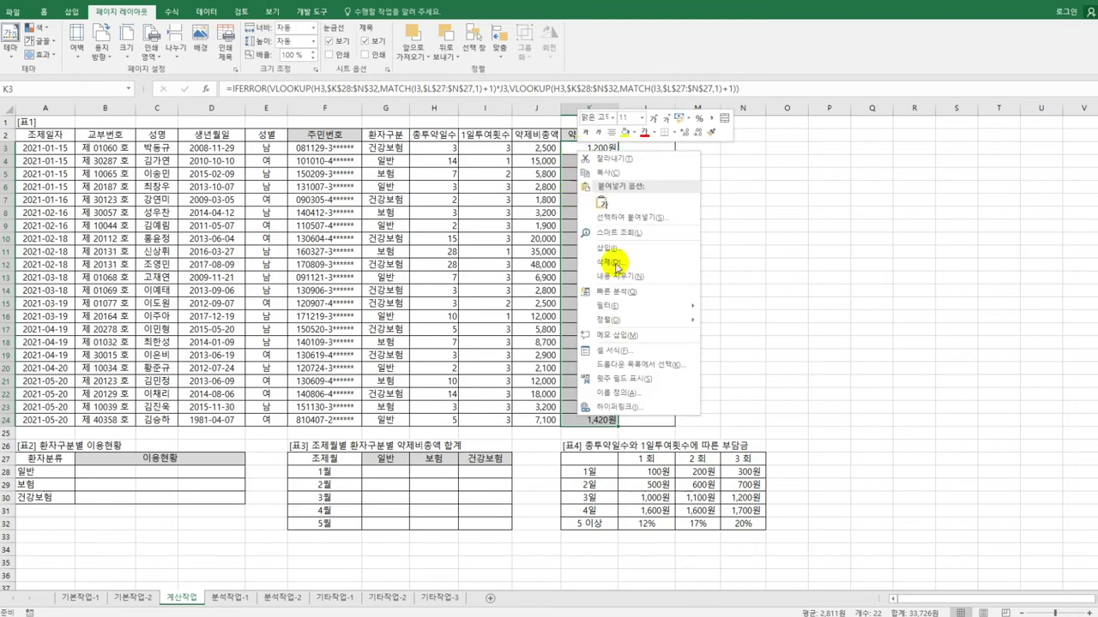
{"action": "left_click", "coordinate": [619, 350]}
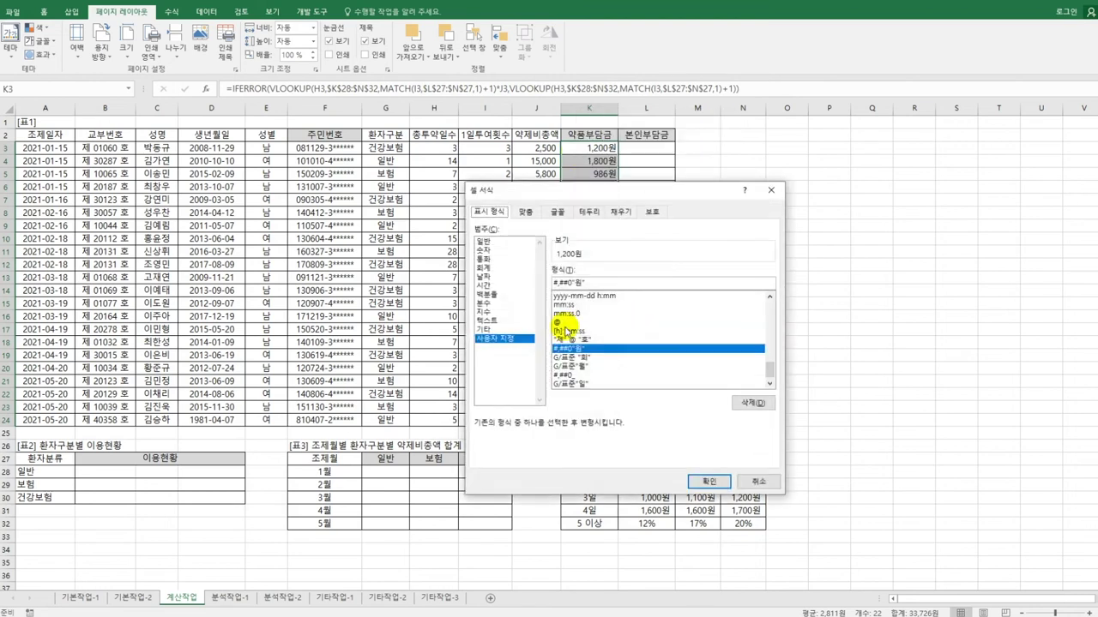
{"action": "left_click", "coordinate": [759, 483]}
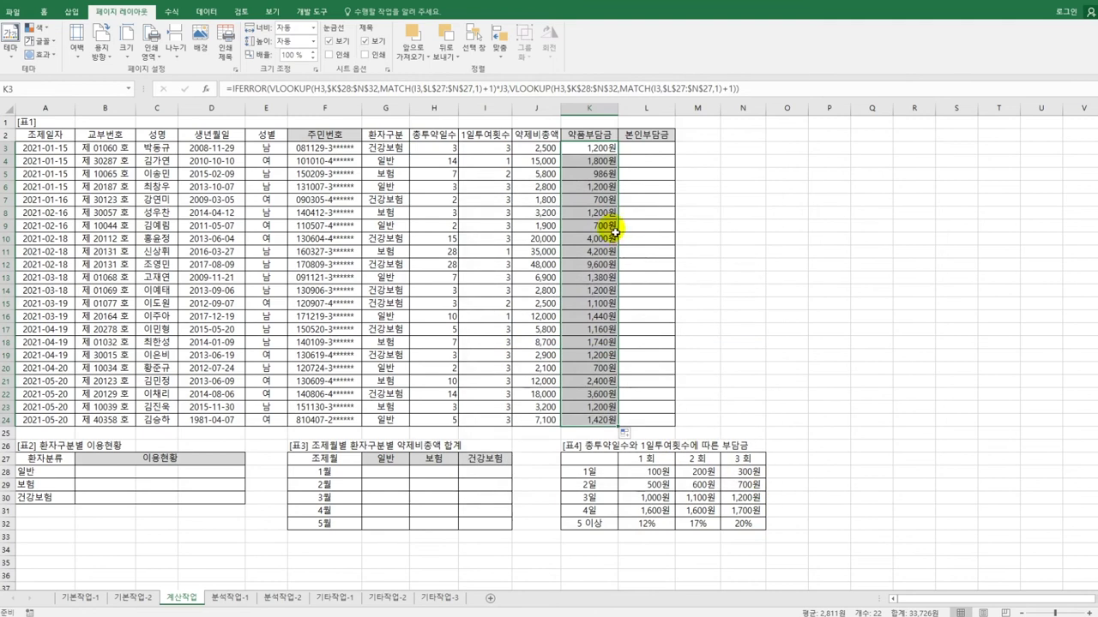
{"action": "left_click_drag", "start_coordinate": [582, 147], "coordinate": [581, 155]}
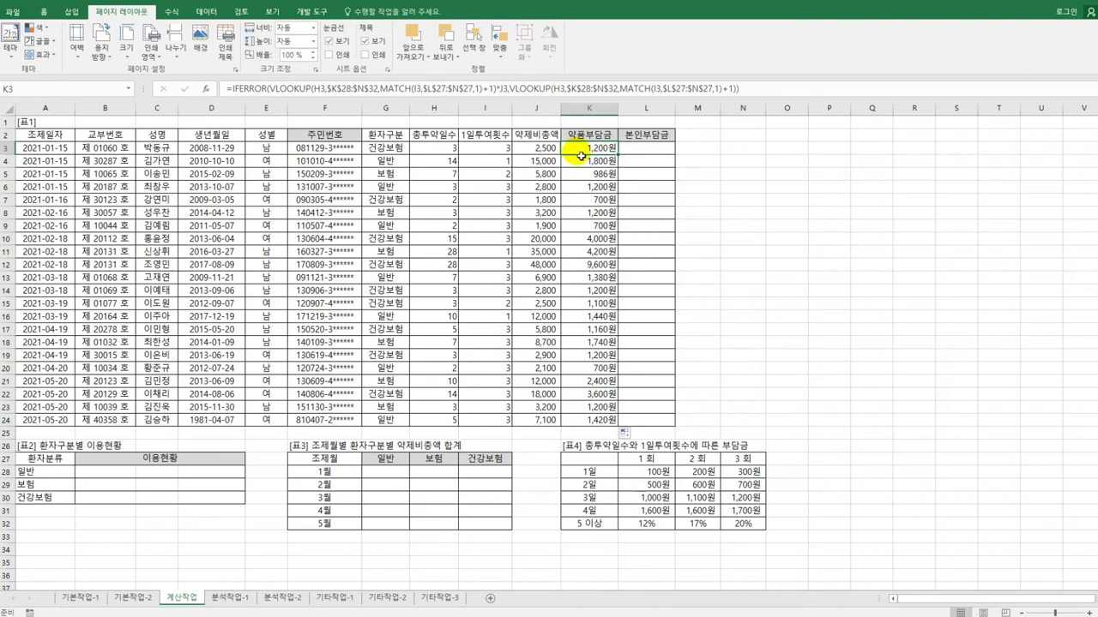
{"action": "left_click", "coordinate": [639, 148]}
Step: Open the VBA editor, insert a module, and declare Public Function fn본인부담금(환자구분, 약제비총액)
{"action": "left_click", "coordinate": [313, 12]}
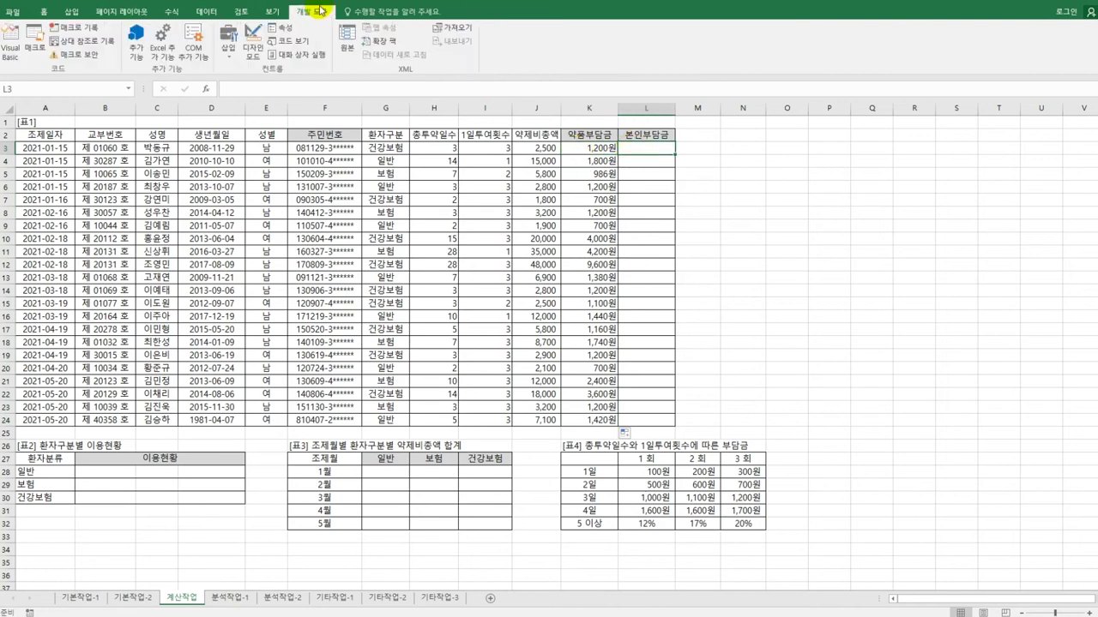
{"action": "left_click", "coordinate": [12, 39]}
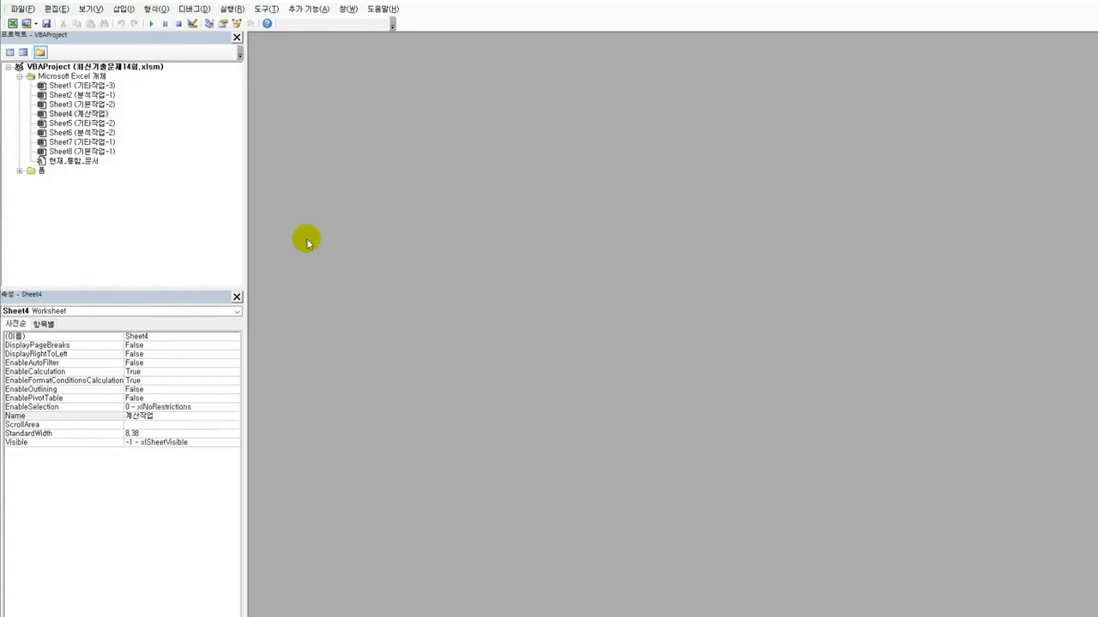
{"action": "left_click", "coordinate": [126, 9]}
{"action": "left_click", "coordinate": [159, 53]}
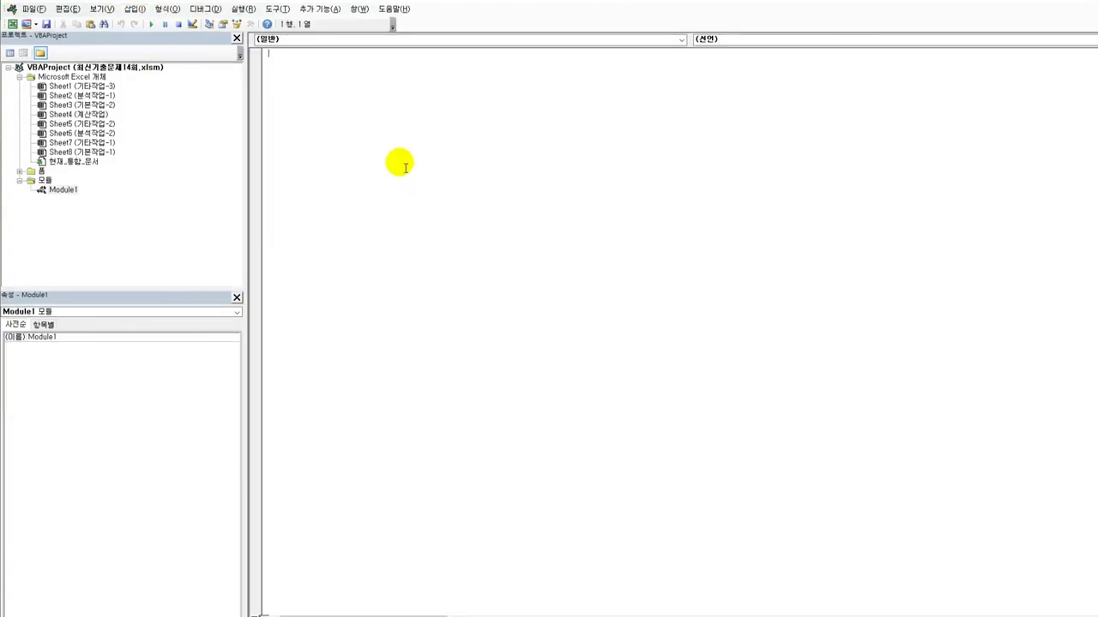
{"action": "type", "text": "p"}
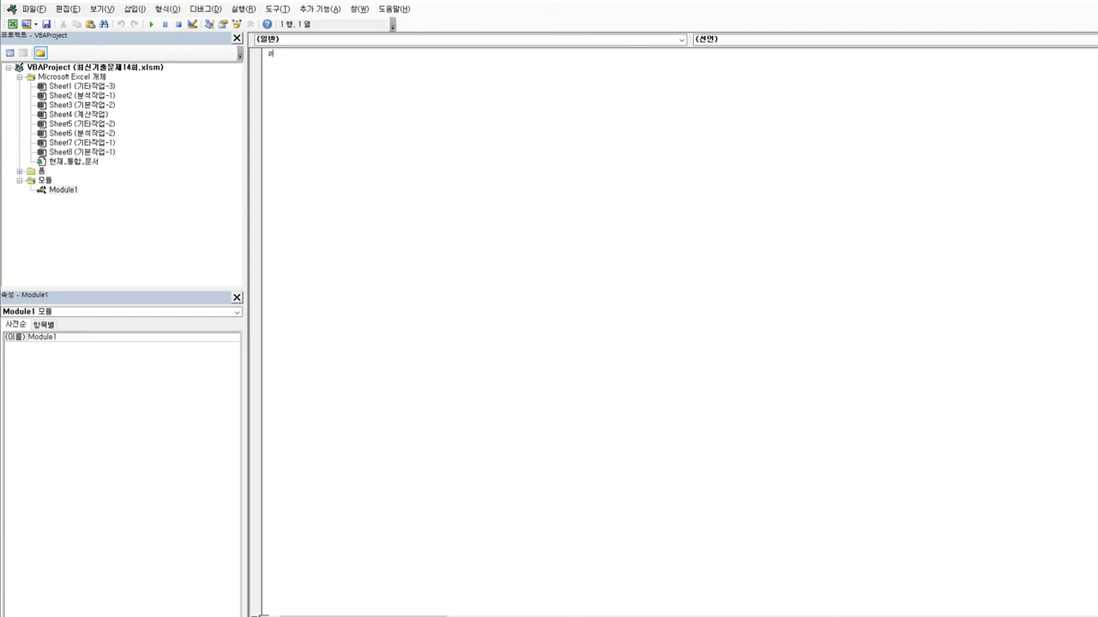
{"action": "type", "text": "ublic function fn본인"}
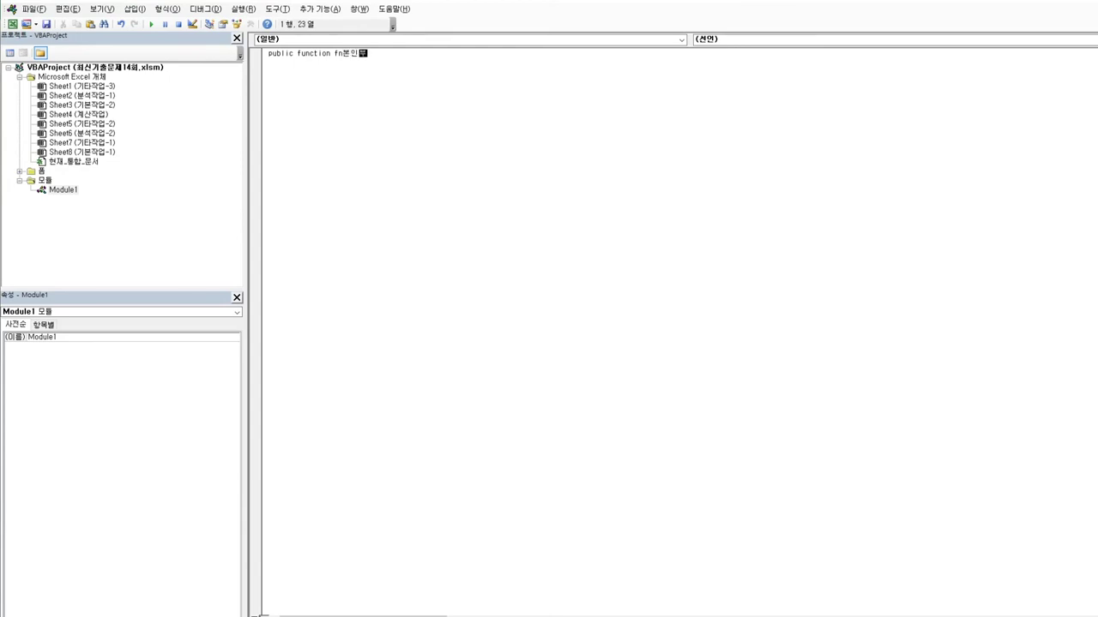
{"action": "type", "text": "부담금(환자구분,약제비총액)"}
{"action": "key", "text": "Return"}
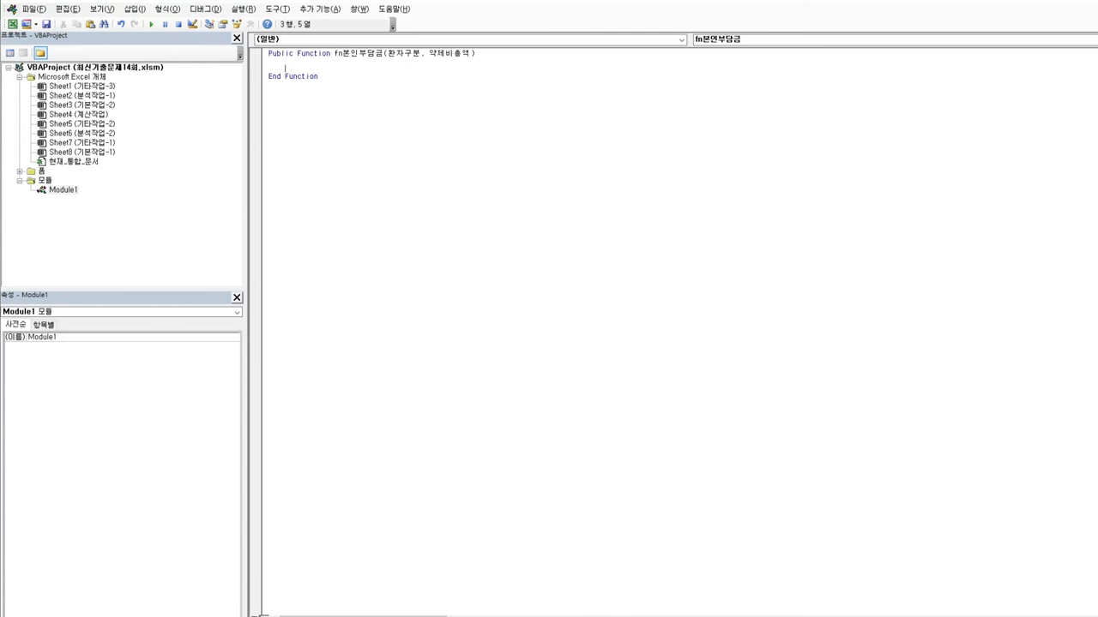
Step: Write the If line testing 약제비총액 >= 15000 And 환자구분 = "건강보험" Then
{"action": "type", "text": "if 약"}
{"action": "type", "text": "제비총액 "}
{"action": "type", "text": "ㄱ=15000 "}
{"action": "type", "text": "and"}
{"action": "type", "text": " g"}
{"action": "key", "text": "BackSpace"}
{"action": "type", "text": "환자구분"}
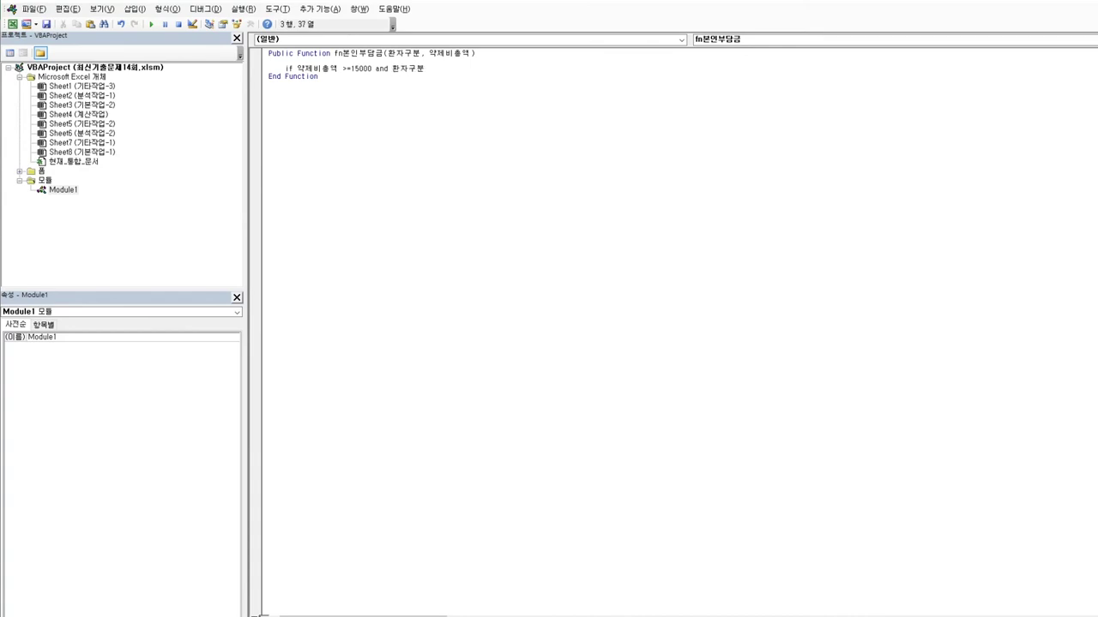
{"action": "type", "text": "=\"r"}
{"action": "type", "text": "건강보험\""}
{"action": "type", "text": " Then"}
{"action": "key", "text": "Return"}
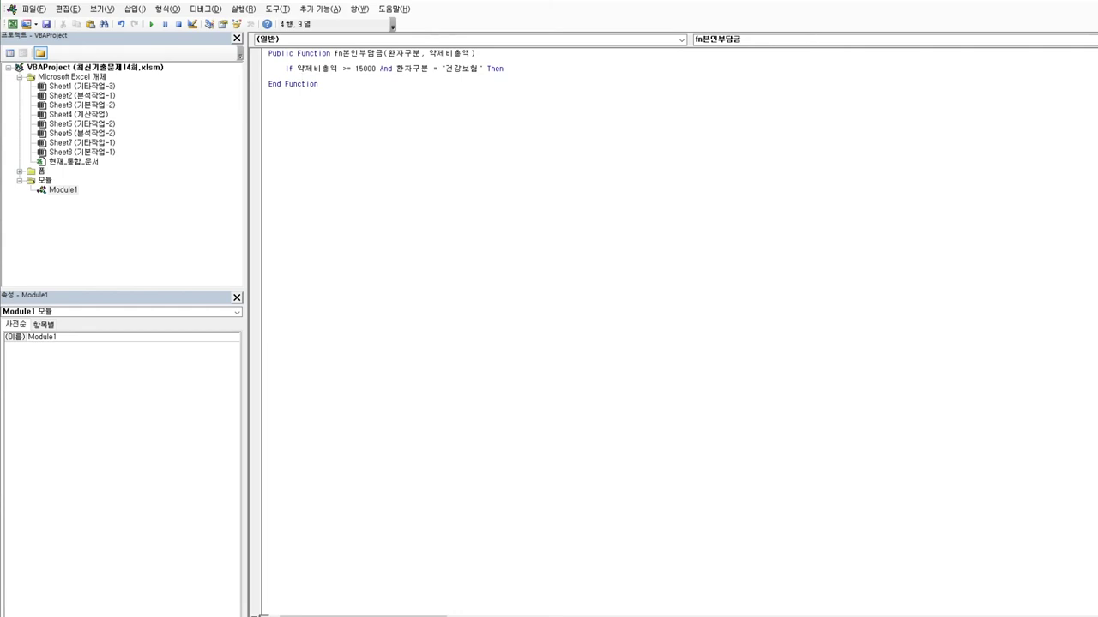
Step: Add the statement fn본인부담금 = 약제비총액 - 약제비총액 * 0.3 under the If
{"action": "type", "text": "fn본인부담금 = 약제비총ㅇ액 - 약"}
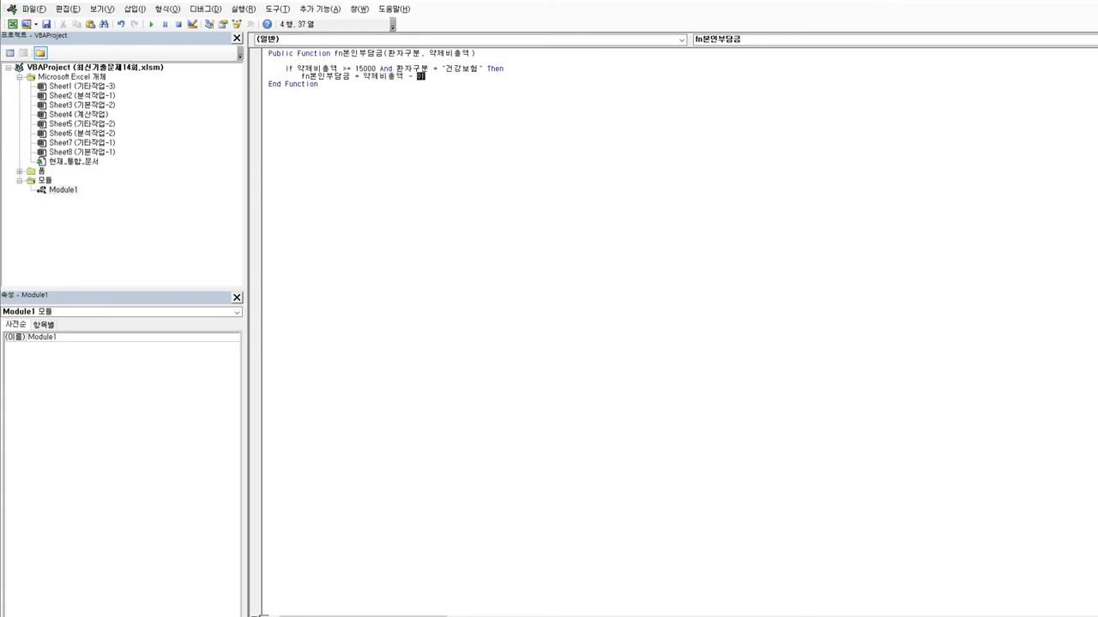
{"action": "type", "text": "ㅈ제비총액 * 0.3"}
{"action": "key", "text": "Return"}
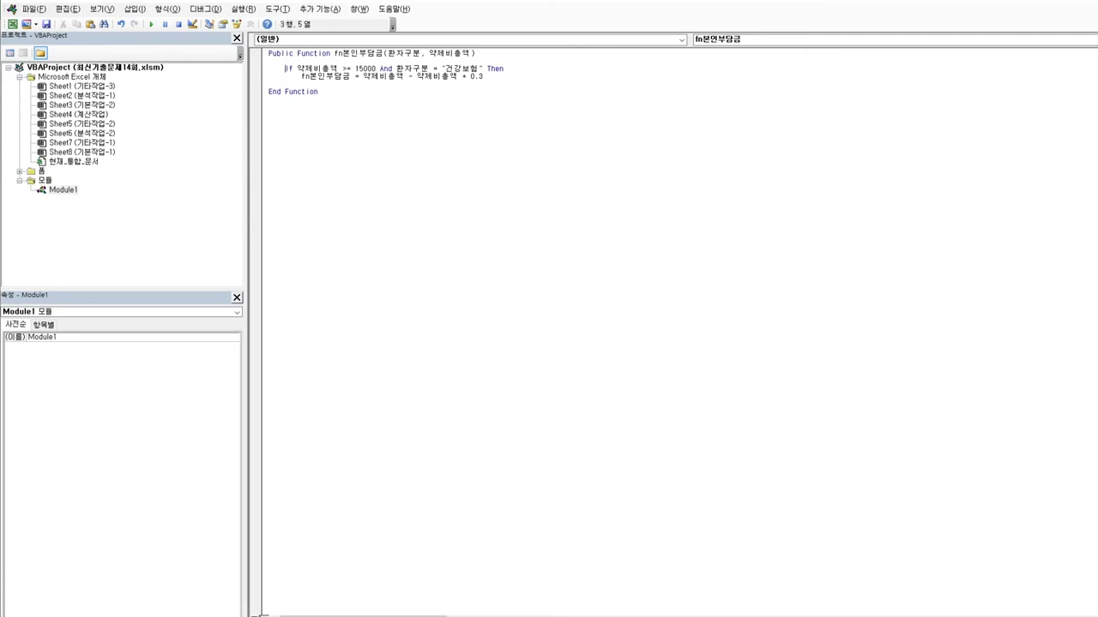
{"action": "key", "text": "shift+End"}
{"action": "key", "text": "ctrl+c"}
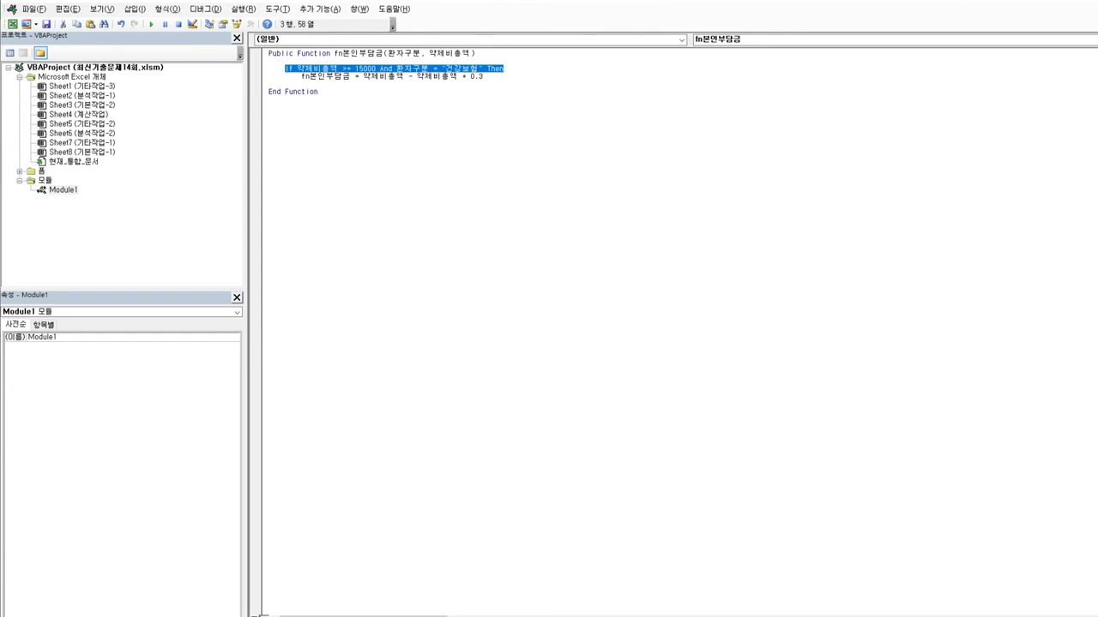
Step: Turn a copy of the If line into ElseIf 환자구분 = "건강보험" Then, dropping the amount condition
{"action": "left_click", "coordinate": [285, 83]}
{"action": "key", "text": "ctrl+v"}
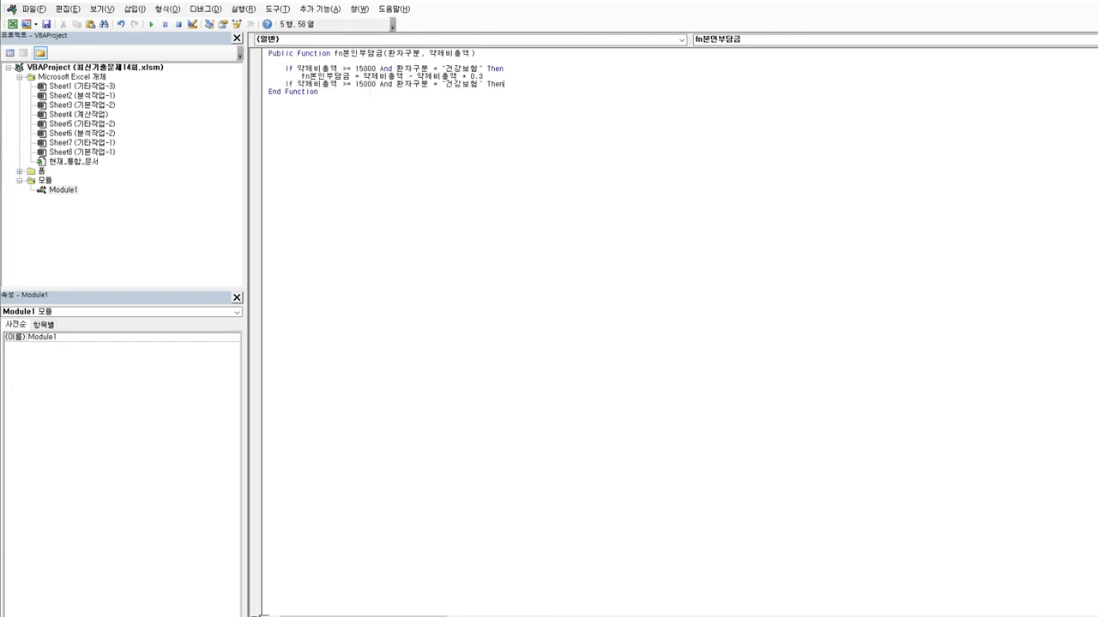
{"action": "left_click", "coordinate": [286, 83]}
{"action": "type", "text": "else"}
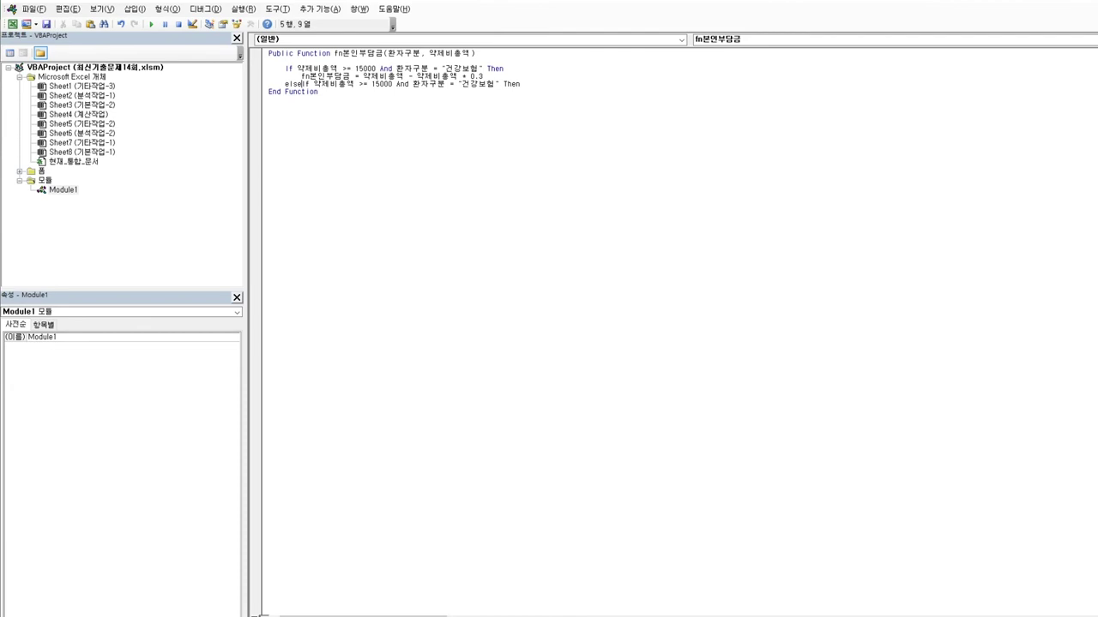
{"action": "left_click", "coordinate": [306, 83]}
{"action": "left_click_drag", "start_coordinate": [314, 83], "coordinate": [415, 83]}
{"action": "key", "text": "Delete"}
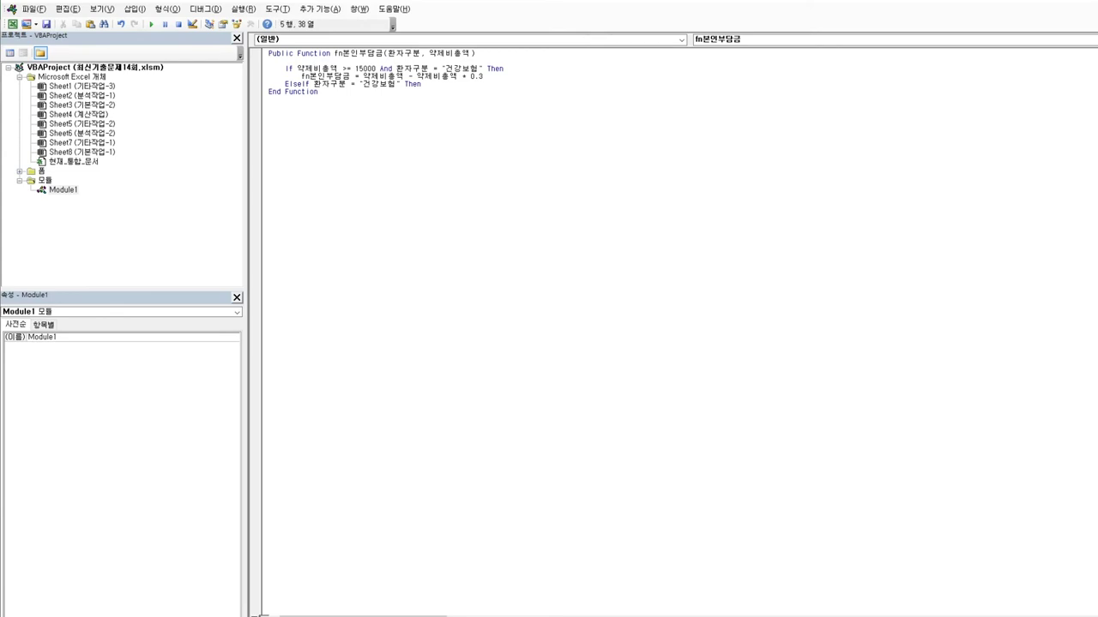
{"action": "key", "text": "Return"}
Step: Put the calculation under the ElseIf with the rate changed from 0.3 to 0.1
{"action": "key", "text": "shift+End"}
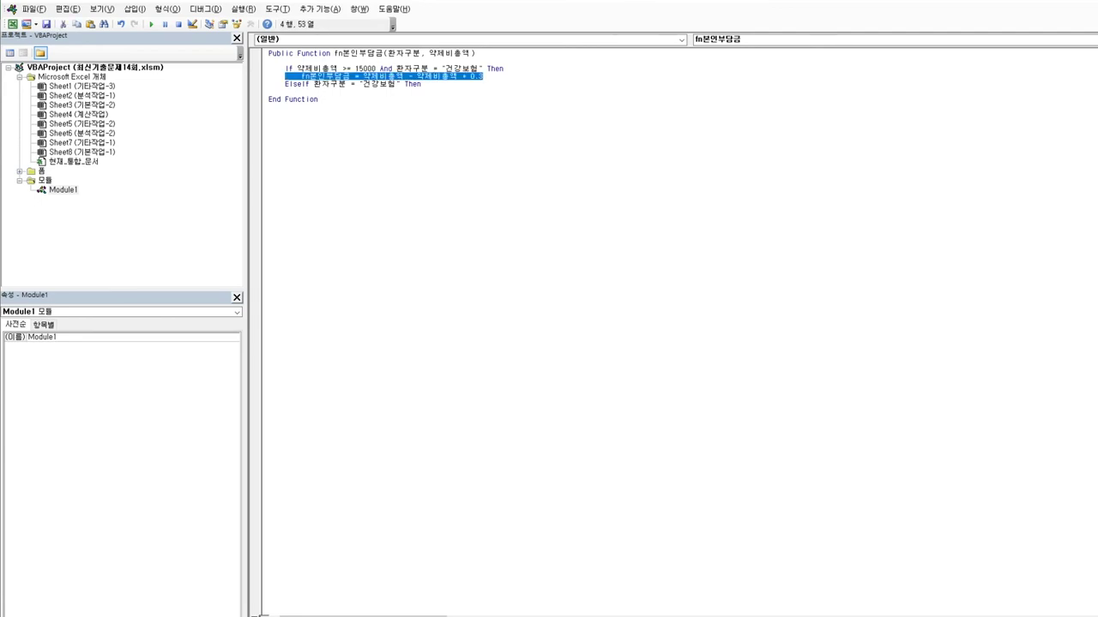
{"action": "key", "text": "ctrl+c"}
{"action": "key", "text": "Down"}
{"action": "key", "text": "Down"}
{"action": "key", "text": "ctrl+v"}
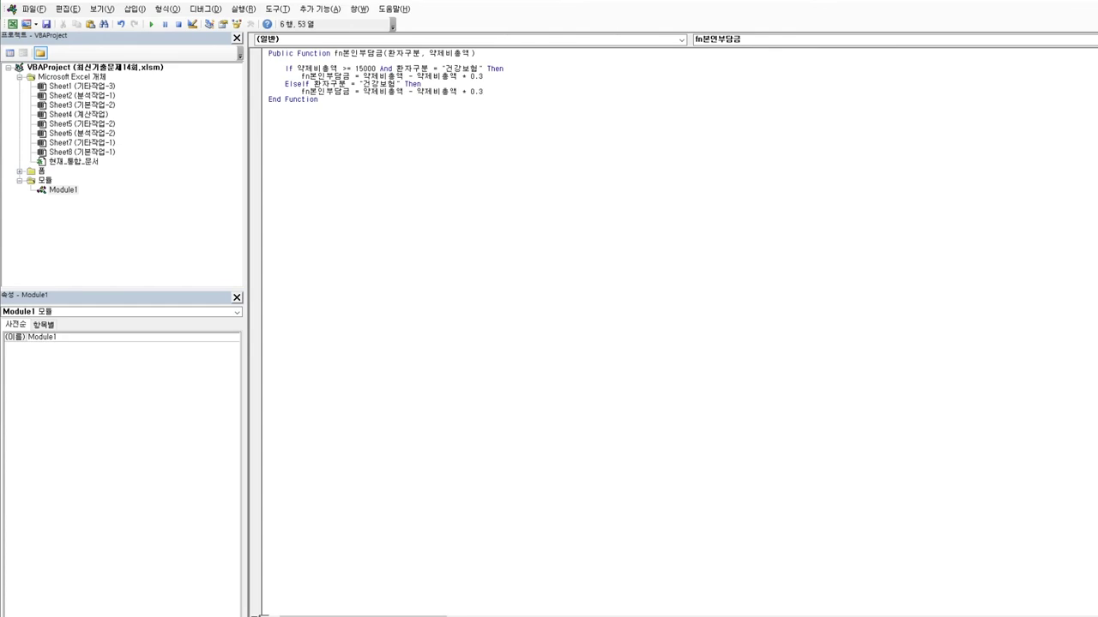
{"action": "type", "text": "1"}
{"action": "key", "text": "Return"}
Step: Duplicate the first two-line branch below the 10% branch as an ElseIf
{"action": "key", "text": "Up"}
{"action": "key", "text": "shift+Down"}
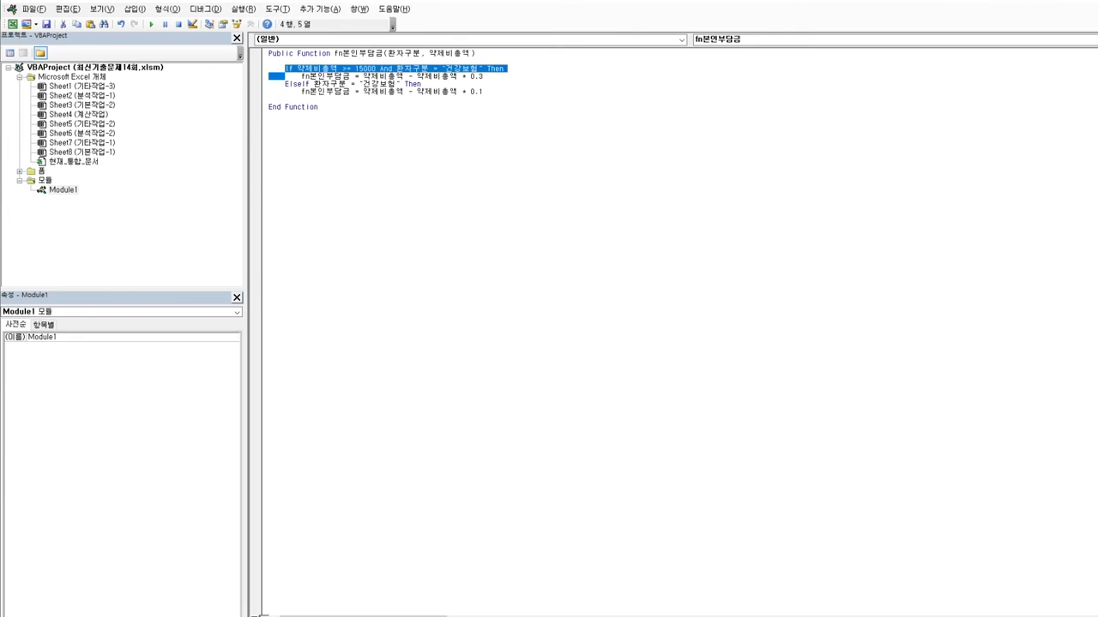
{"action": "key", "text": "shift+End"}
{"action": "key", "text": "Down"}
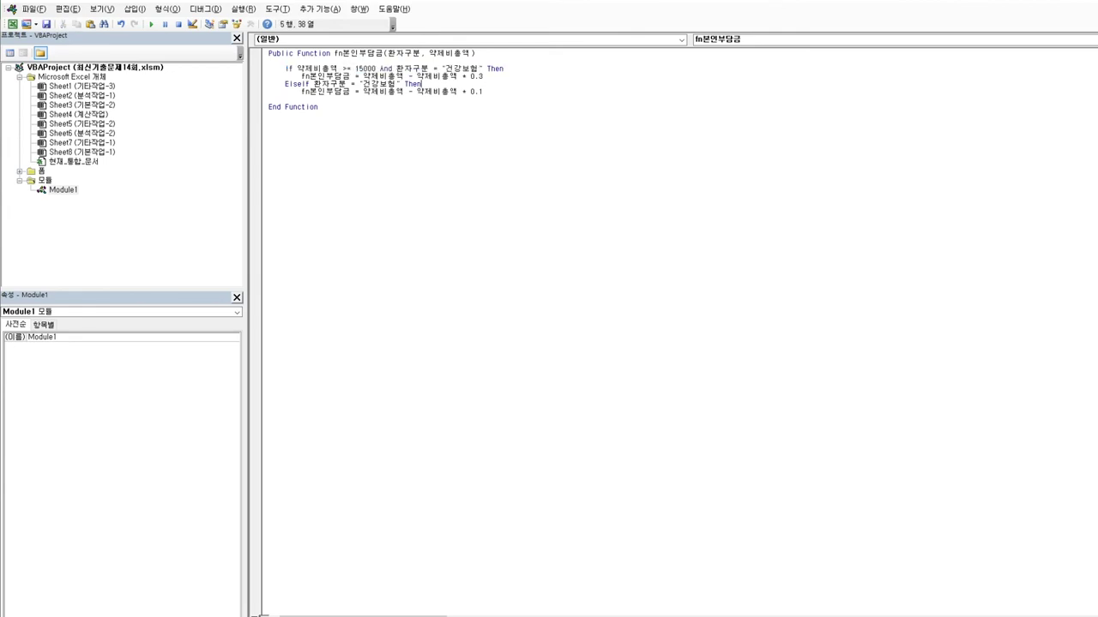
{"action": "key", "text": "Down"}
{"action": "key", "text": "ctrl+v"}
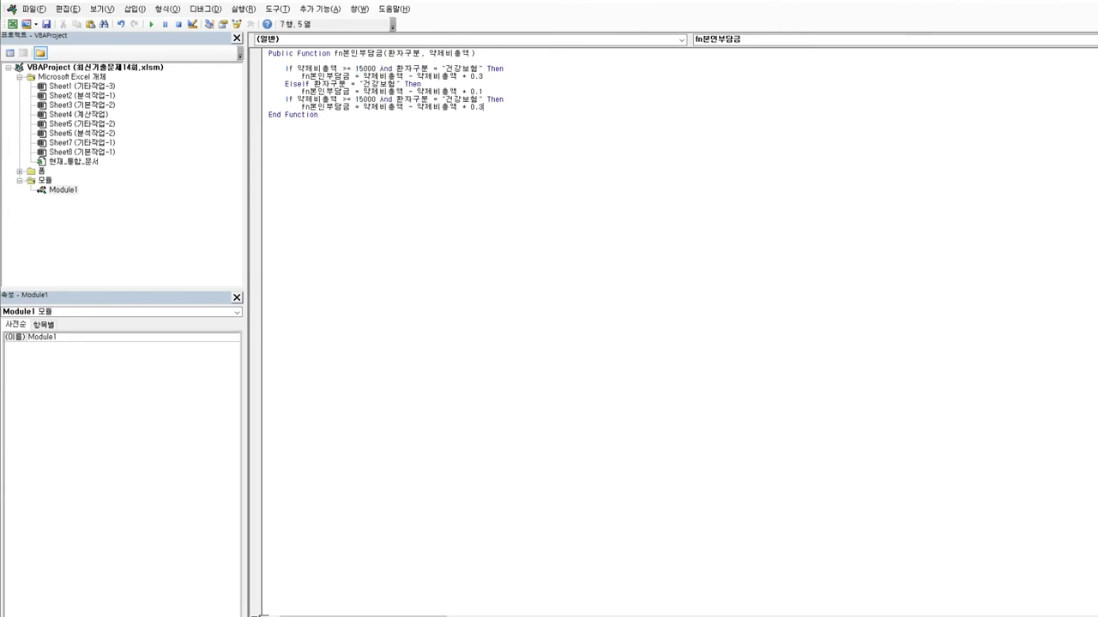
{"action": "key", "text": "Home"}
{"action": "type", "text": "e"}
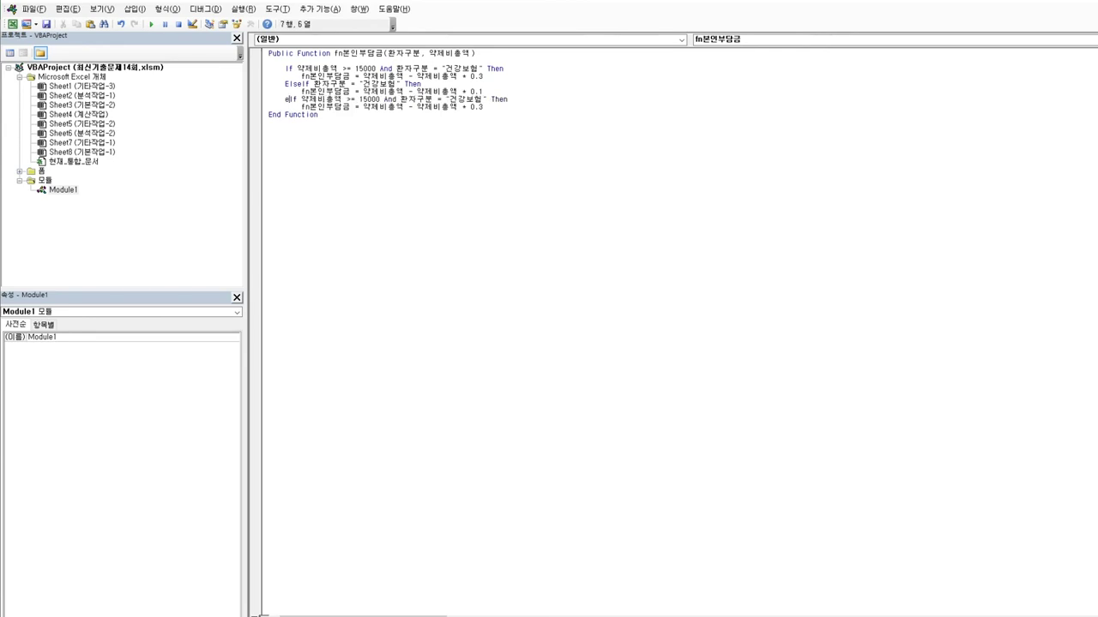
{"action": "type", "text": "lse"}
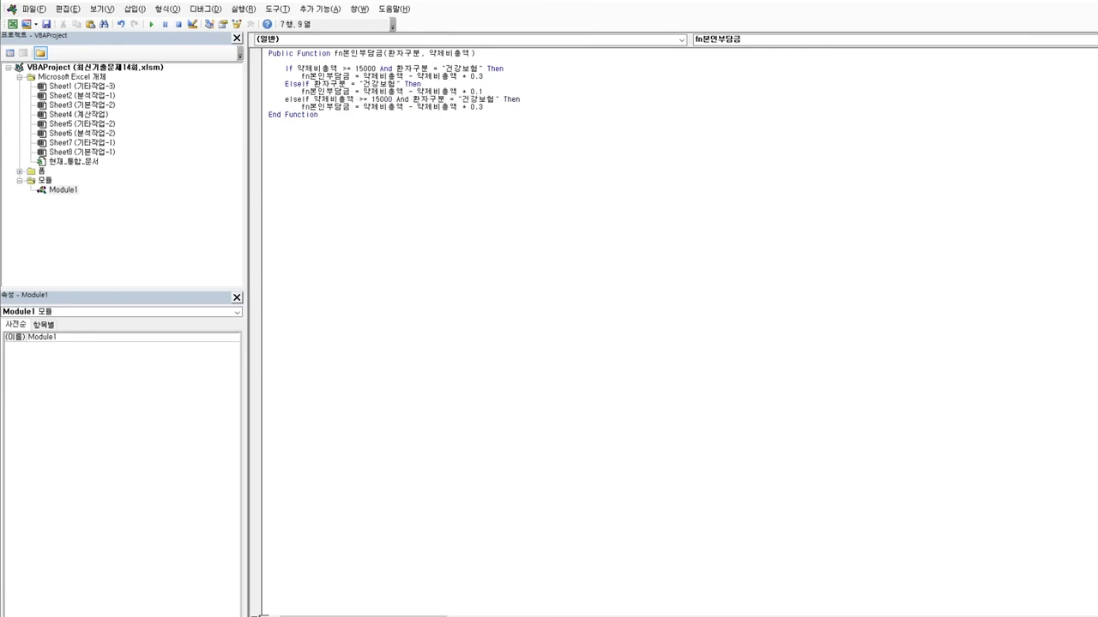
Step: Change that ElseIf to test only 약제비총액 >= 10000, removing the 환자구분 condition
{"action": "left_click", "coordinate": [307, 99]}
{"action": "left_click", "coordinate": [359, 99]}
{"action": "type", "text": "0"}
{"action": "key", "text": "Delete"}
{"action": "key", "text": "Right"}
{"action": "key", "text": "shift+End"}
{"action": "key", "text": "shift+Left"}
{"action": "key", "text": "shift+Left"}
{"action": "key", "text": "shift+Left"}
{"action": "key", "text": "shift+Left"}
{"action": "key", "text": "shift+Left"}
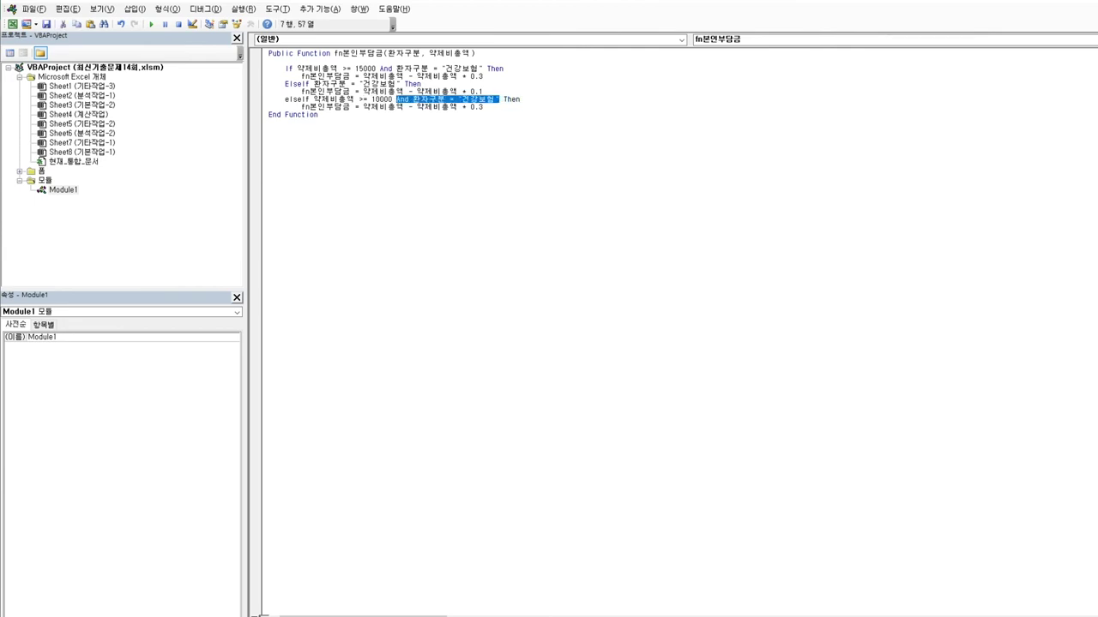
{"action": "key", "text": "Delete"}
Step: Change that branch's discount rate to 0.05
{"action": "key", "text": "Down"}
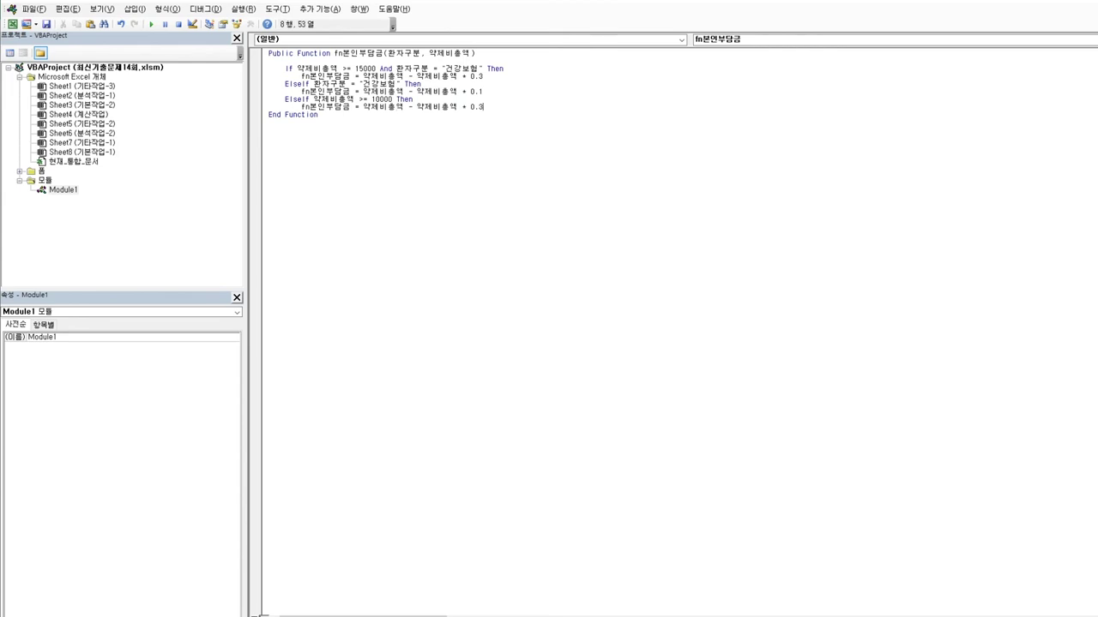
{"action": "key", "text": "BackSpace"}
{"action": "type", "text": "05"}
{"action": "key", "text": "Return"}
Step: Add an Else branch with fn본인부담금 = 약제비총액
{"action": "type", "text": "Else"}
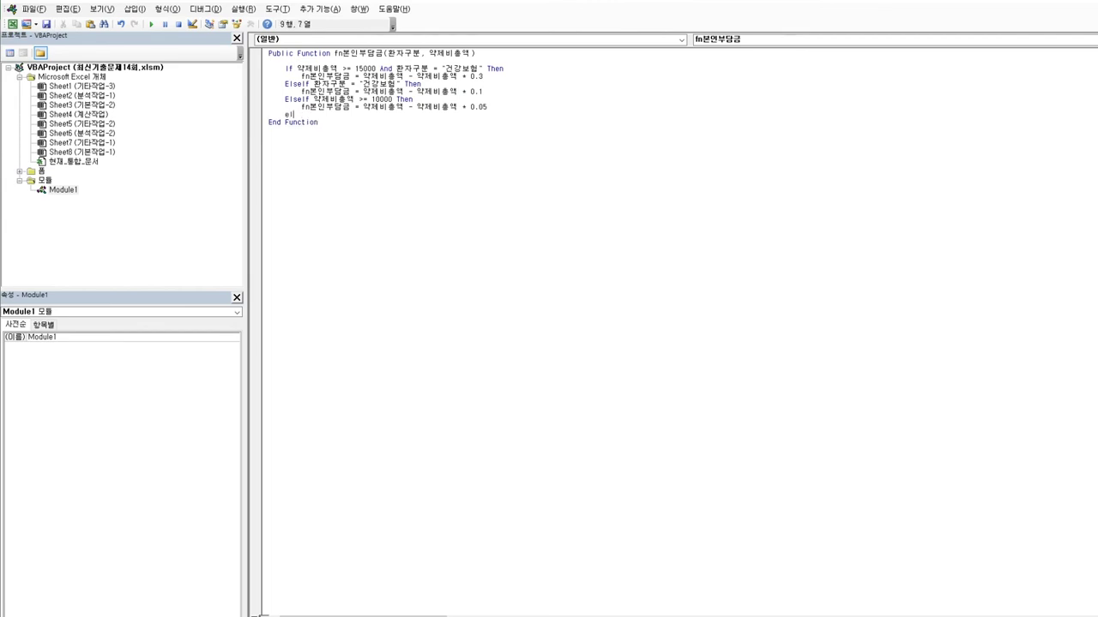
{"action": "key", "text": "Return"}
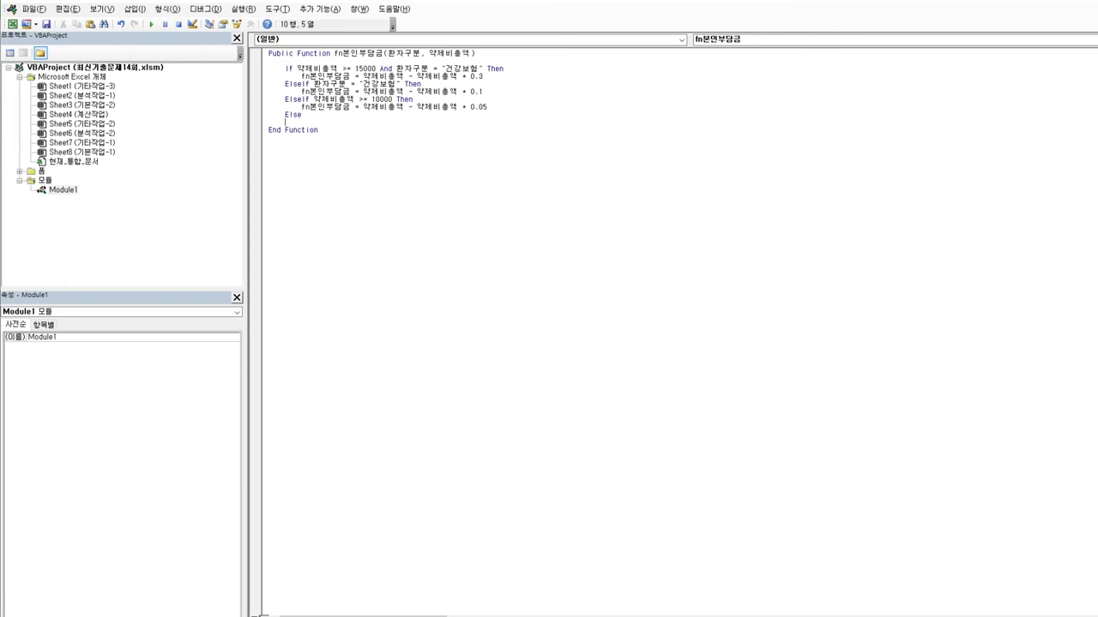
{"action": "left_click", "coordinate": [285, 114]}
{"action": "key", "text": "shift+End"}
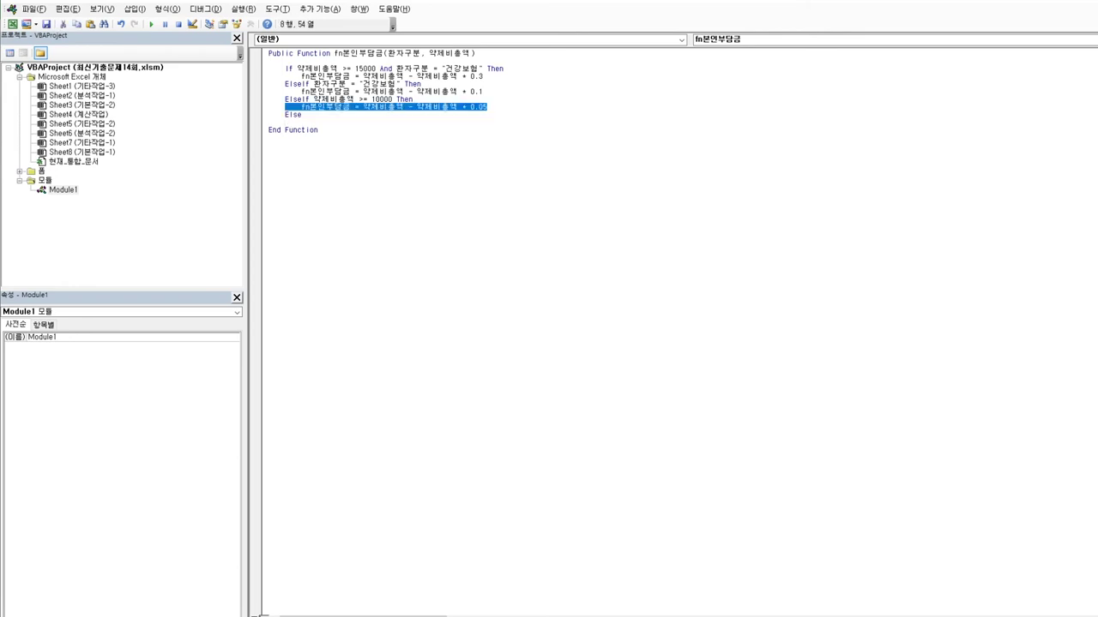
{"action": "key", "text": "Left"}
{"action": "key", "text": "Down"}
{"action": "key", "text": "Down"}
{"action": "key", "text": "ctrl+v"}
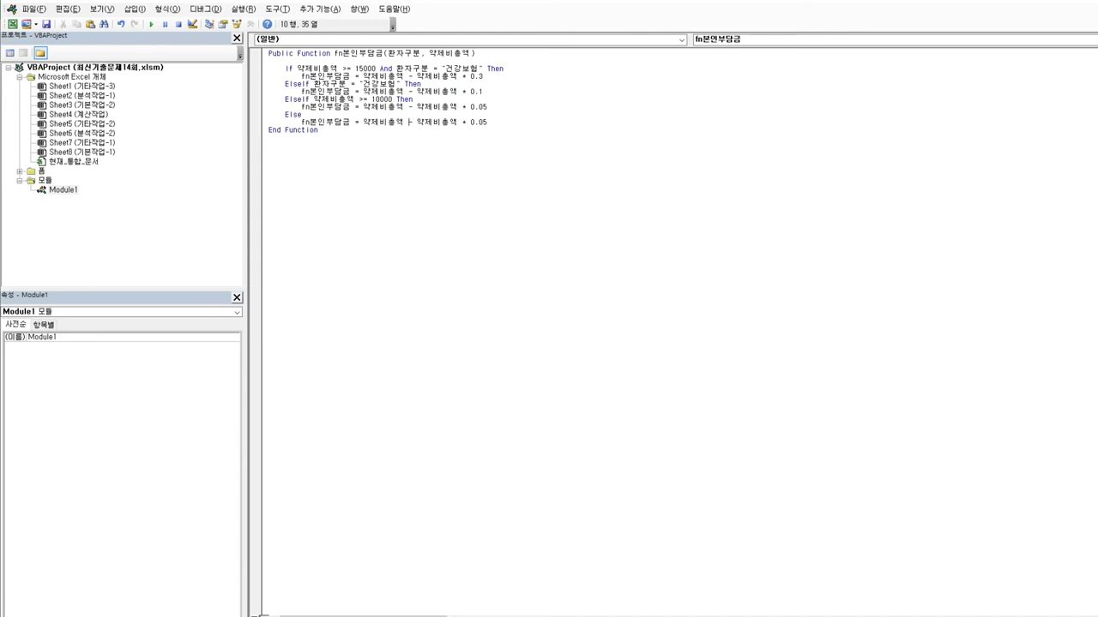
{"action": "key", "text": "shift+End"}
{"action": "key", "text": "Delete"}
{"action": "key", "text": "Return"}
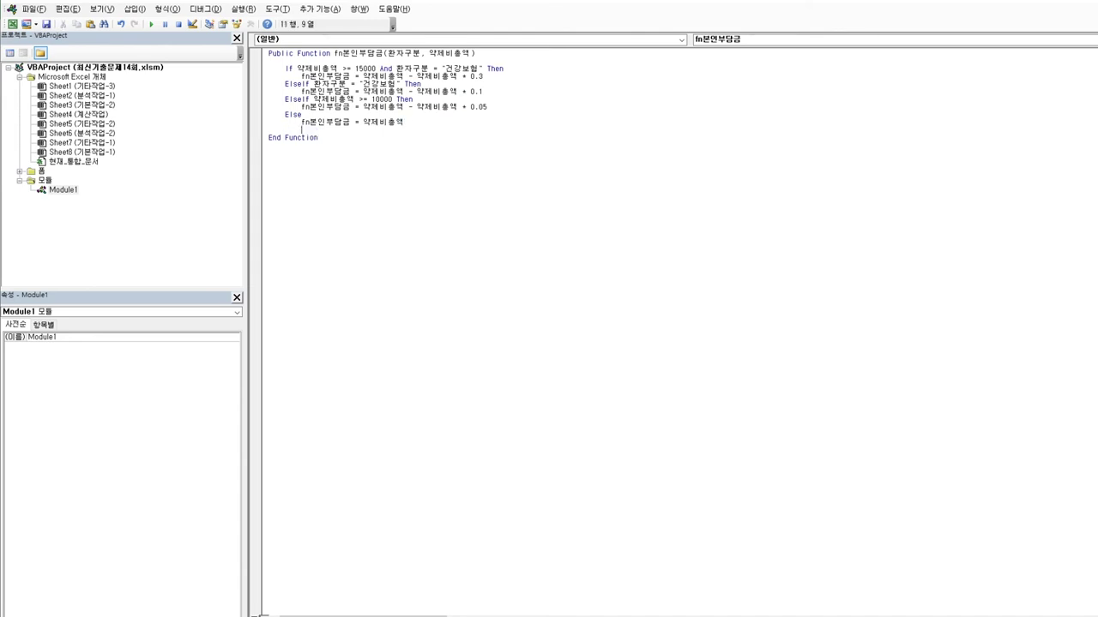
Step: Close the conditional with End If
{"action": "type", "text": "e"}
{"action": "type", "text": "d if"}
{"action": "key", "text": "Return"}
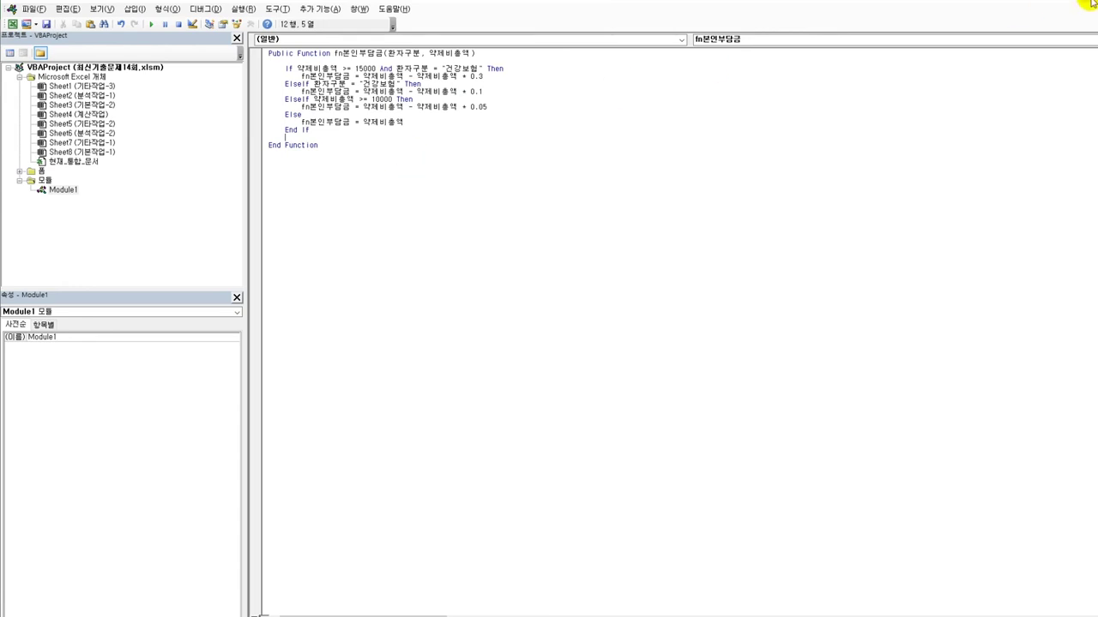
{"action": "key", "text": "alt+F11"}
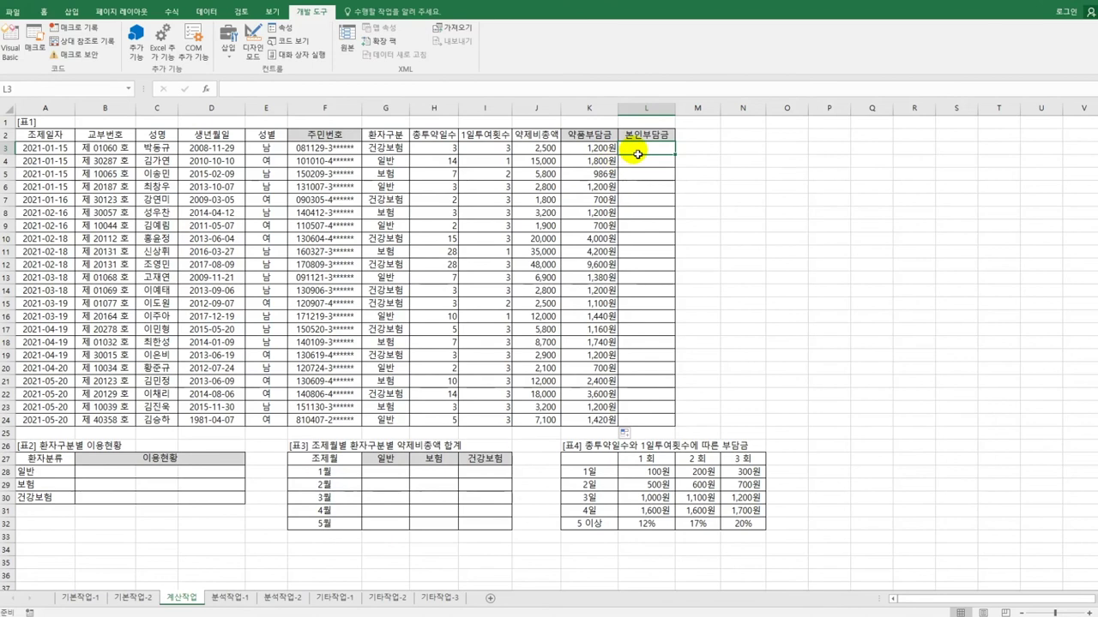
Step: Enter =fn본인부담금(G3,J3) in L3 using the user-defined function wizard
{"action": "left_click", "coordinate": [206, 89]}
{"action": "left_click", "coordinate": [639, 211]}
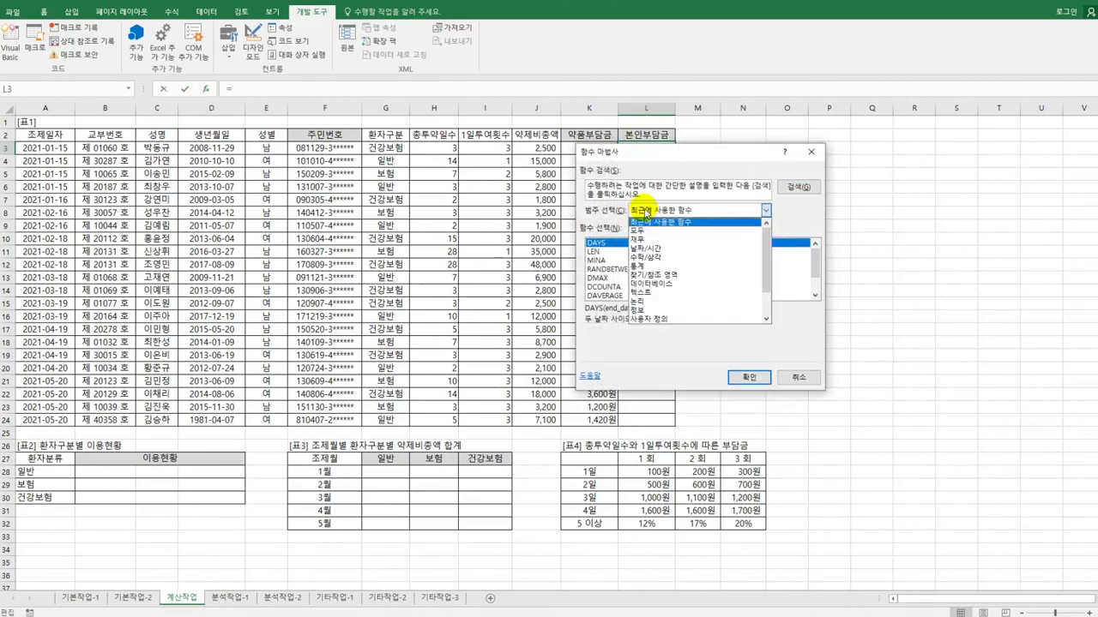
{"action": "left_click", "coordinate": [656, 319]}
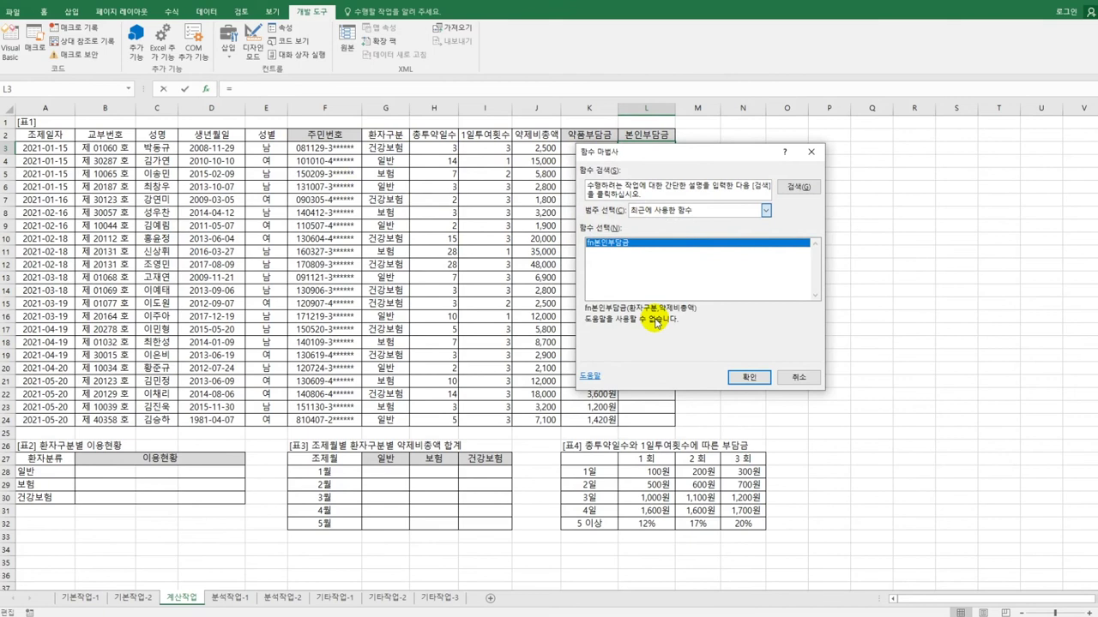
{"action": "left_click", "coordinate": [743, 377]}
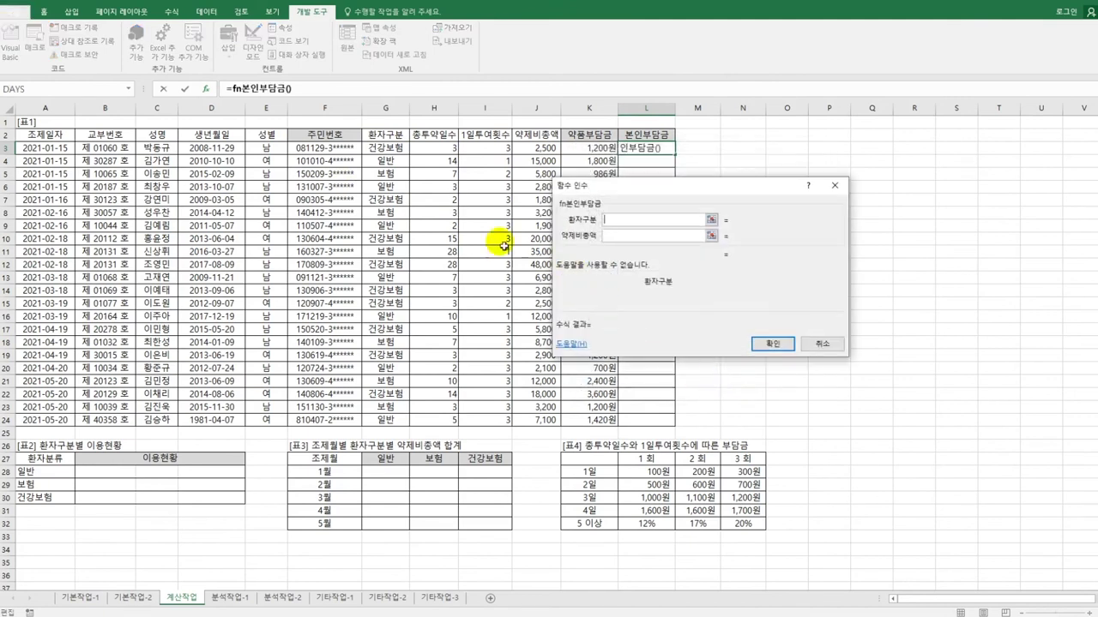
{"action": "left_click", "coordinate": [376, 152]}
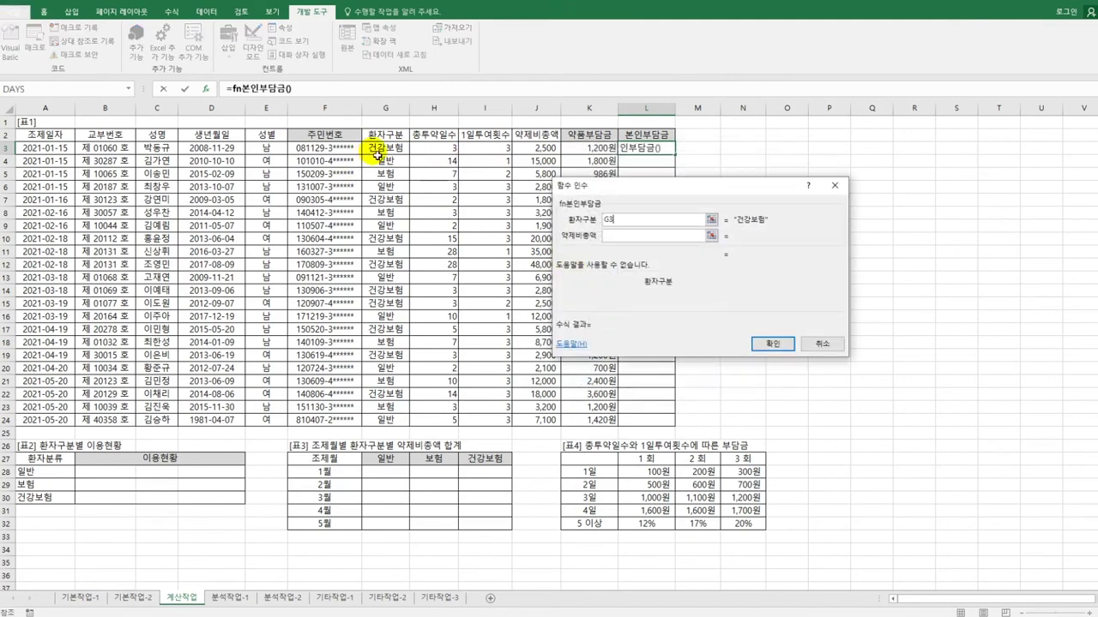
{"action": "left_click", "coordinate": [626, 238]}
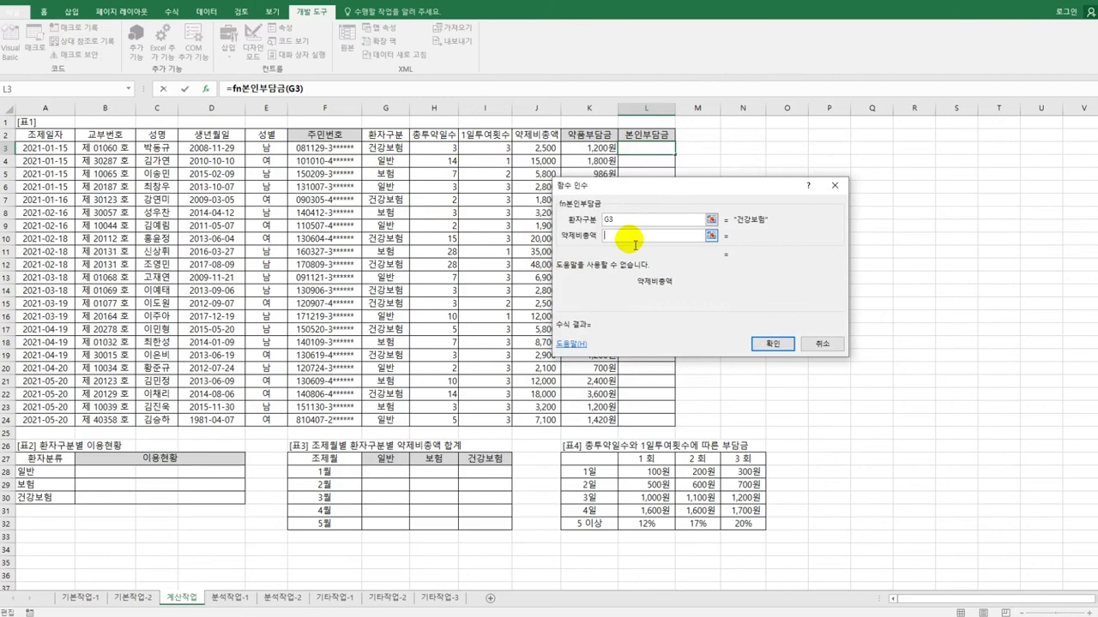
{"action": "left_click", "coordinate": [545, 150]}
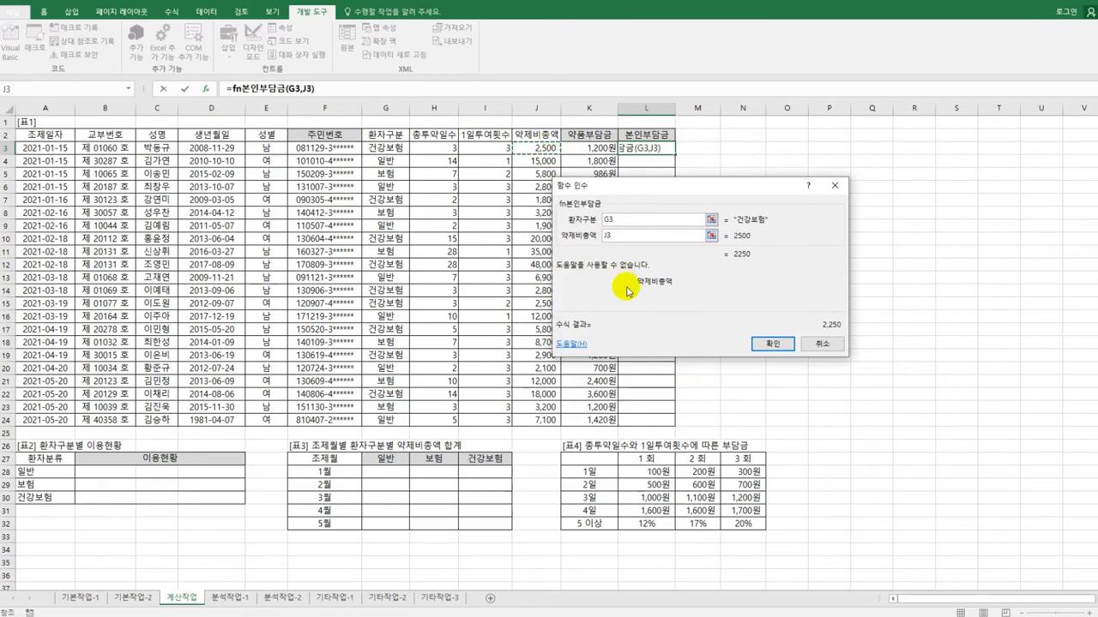
{"action": "left_click", "coordinate": [771, 345]}
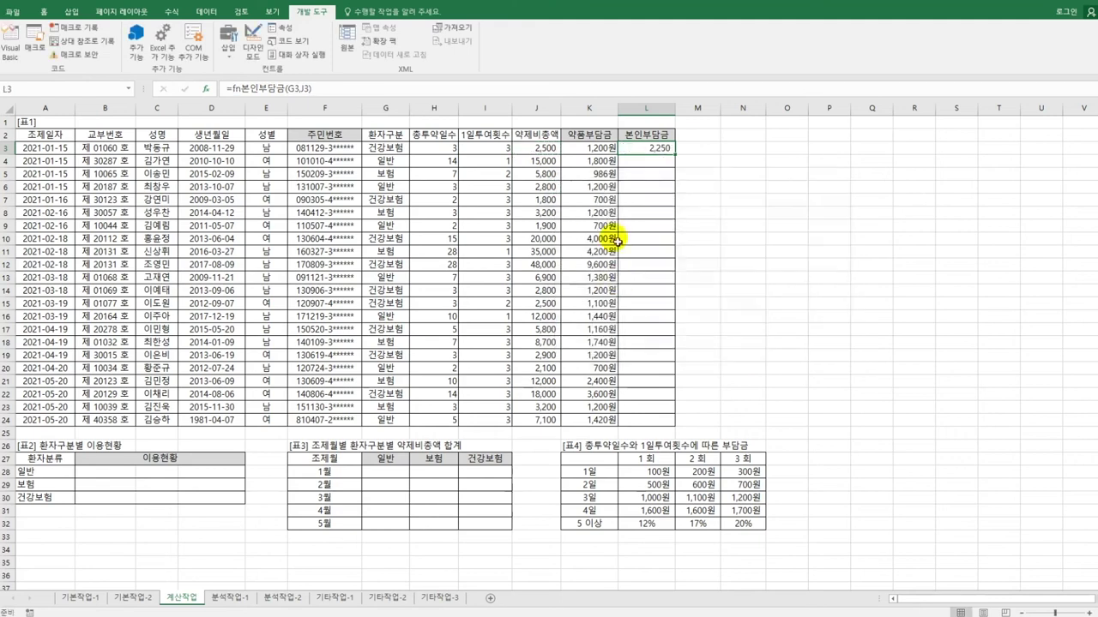
Step: Fill the L3 formula down to L24
{"action": "double_click", "coordinate": [677, 155]}
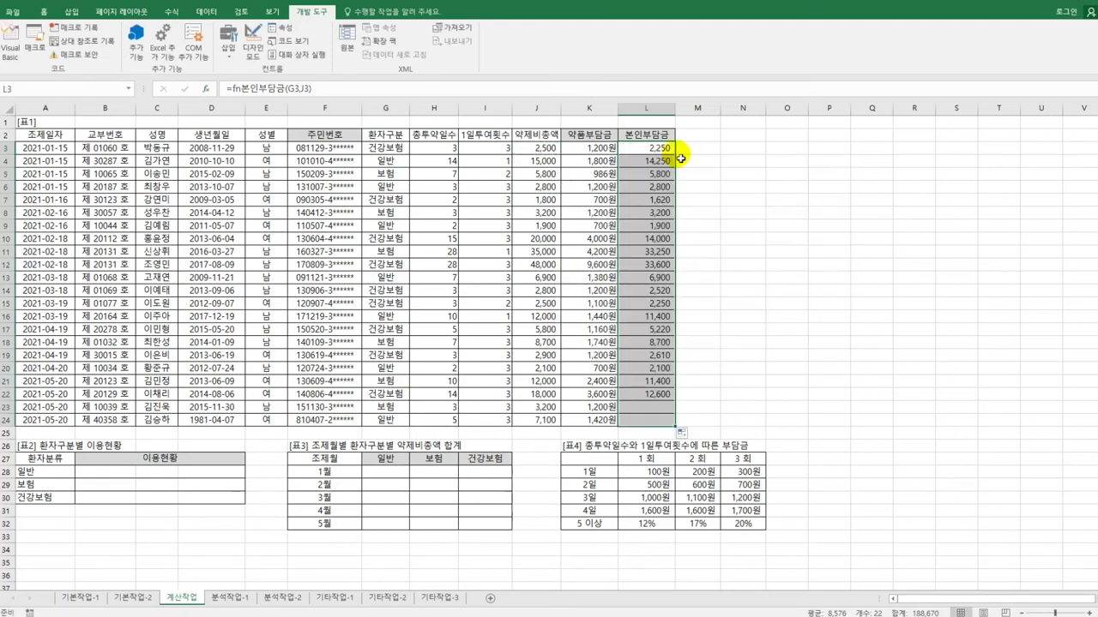
{"action": "left_click", "coordinate": [386, 148]}
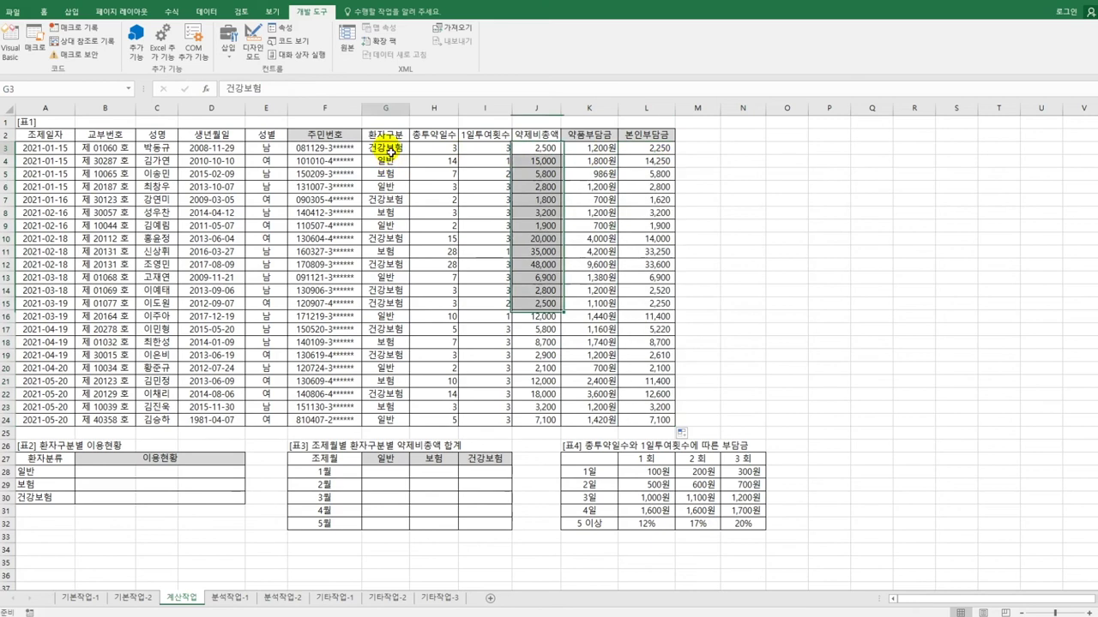
{"action": "left_click", "coordinate": [554, 149]}
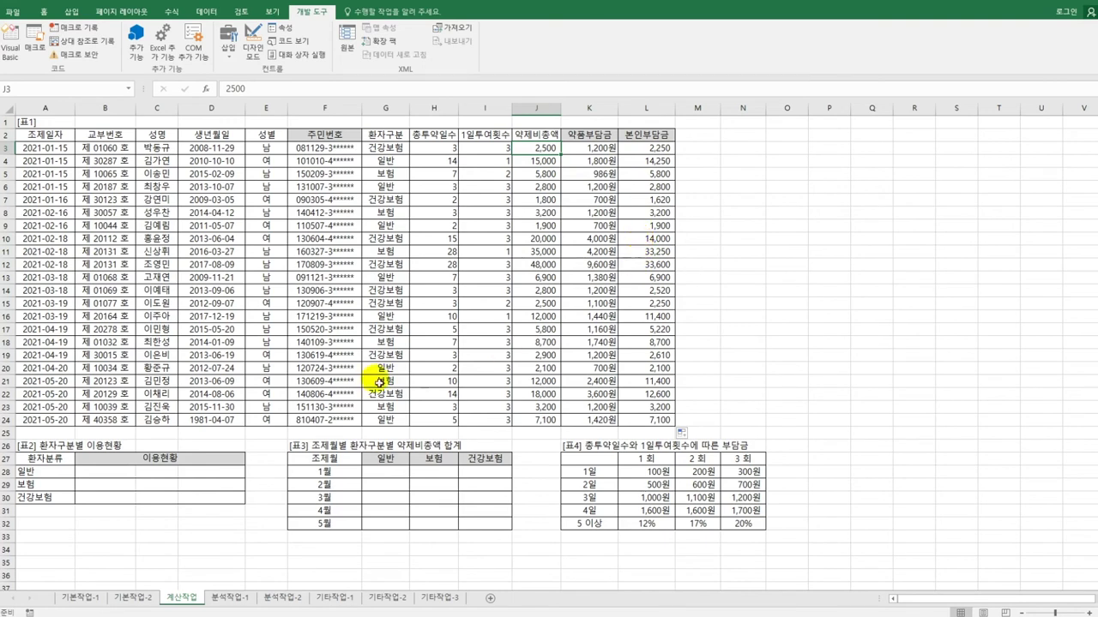
{"action": "left_click", "coordinate": [86, 472]}
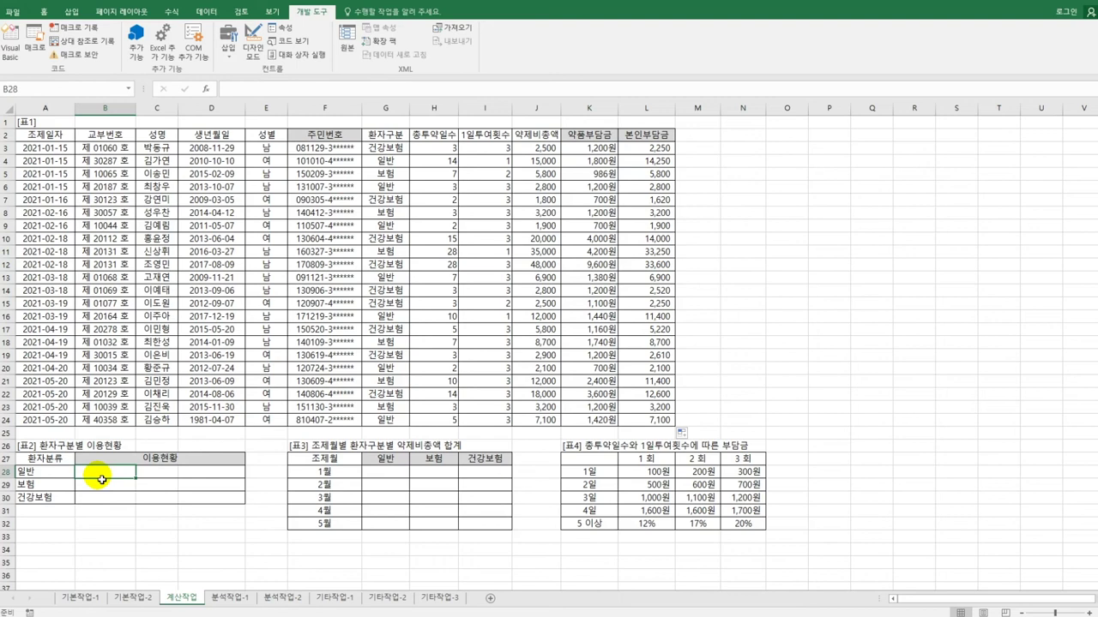
Step: Start B28's formula as =REPT("★" using the ★ special symbol
{"action": "type", "text": "=re"}
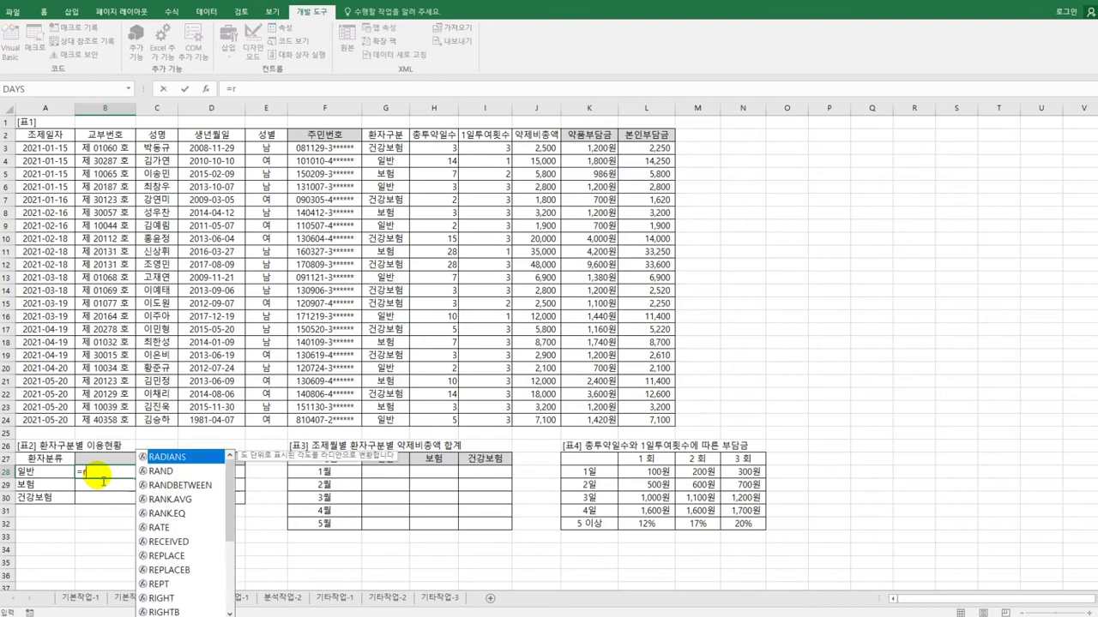
{"action": "key", "text": "Down"}
{"action": "key", "text": "Down"}
{"action": "key", "text": "Down"}
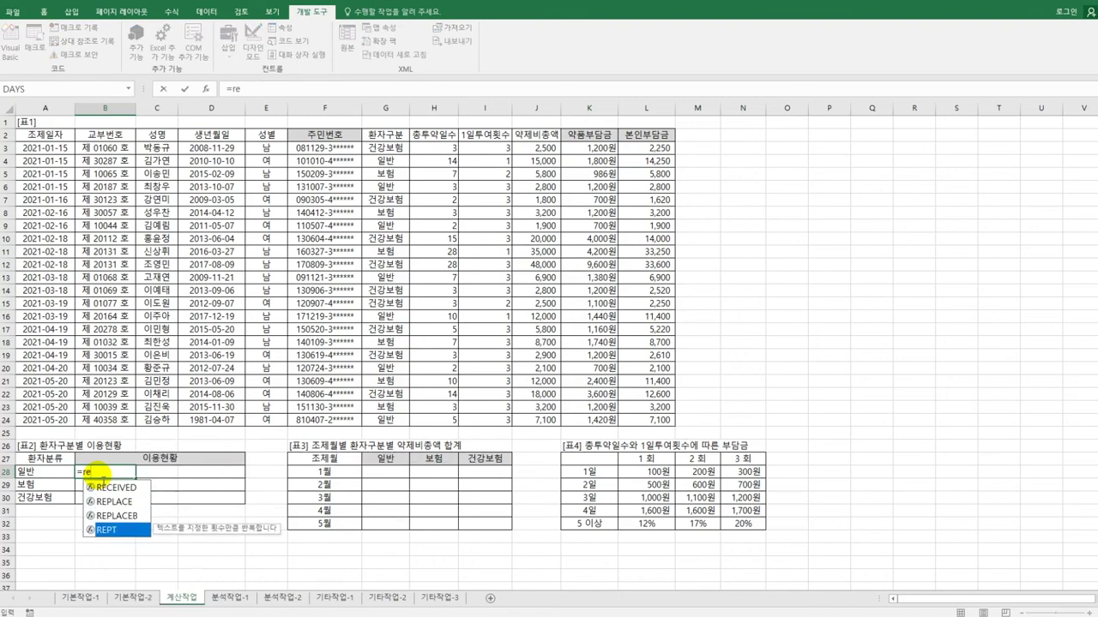
{"action": "key", "text": "Tab"}
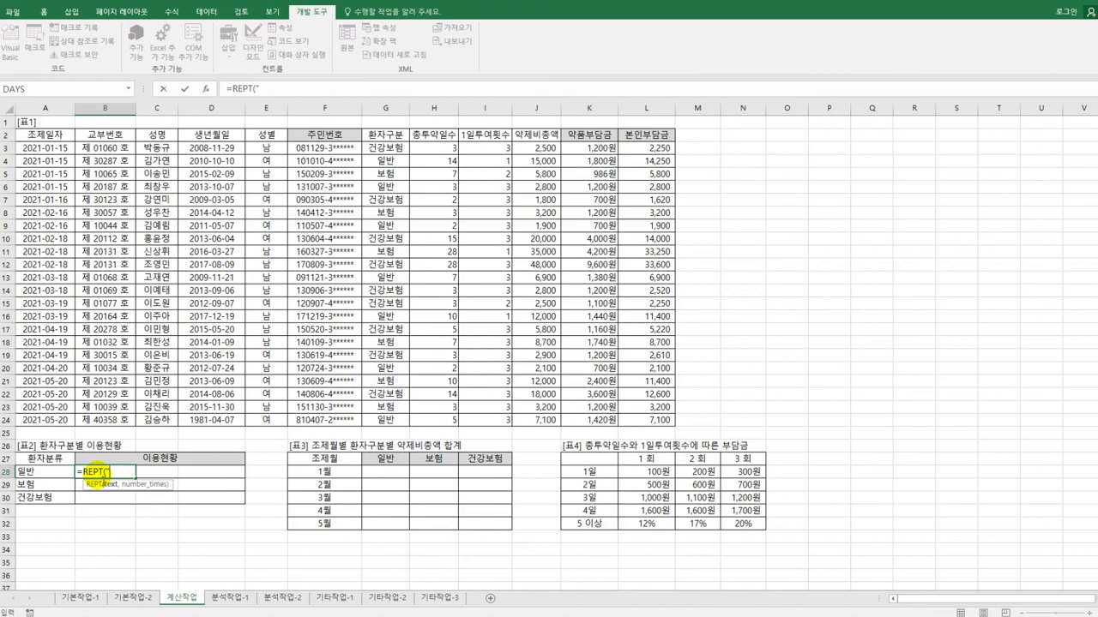
{"action": "type", "text": "\""}
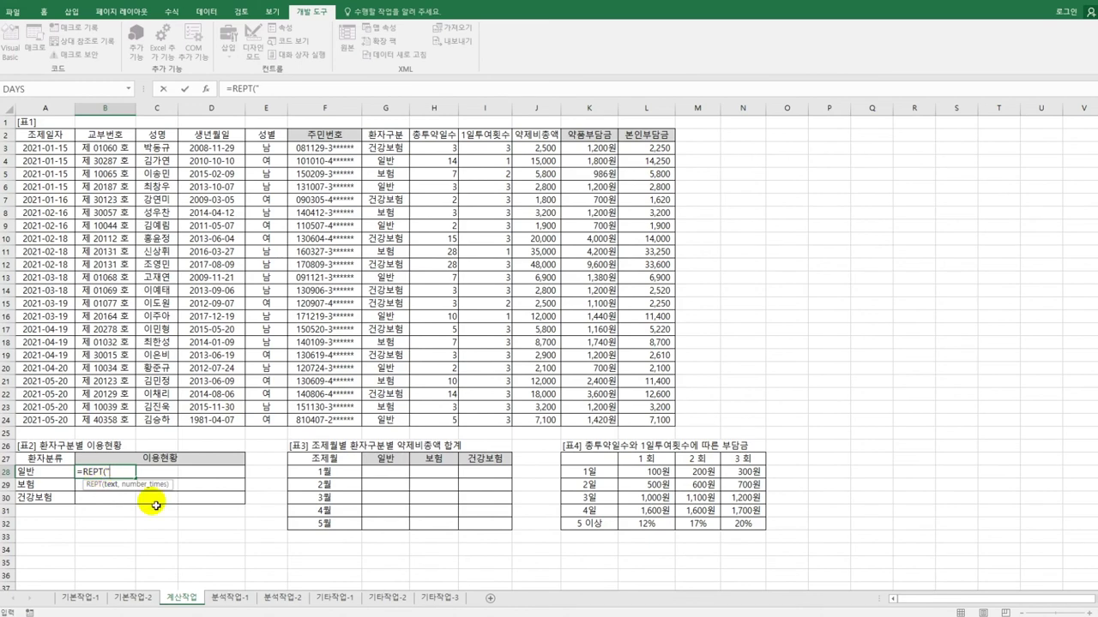
{"action": "type", "text": "ㅁ"}
{"action": "key", "text": "Hangul_Hanja"}
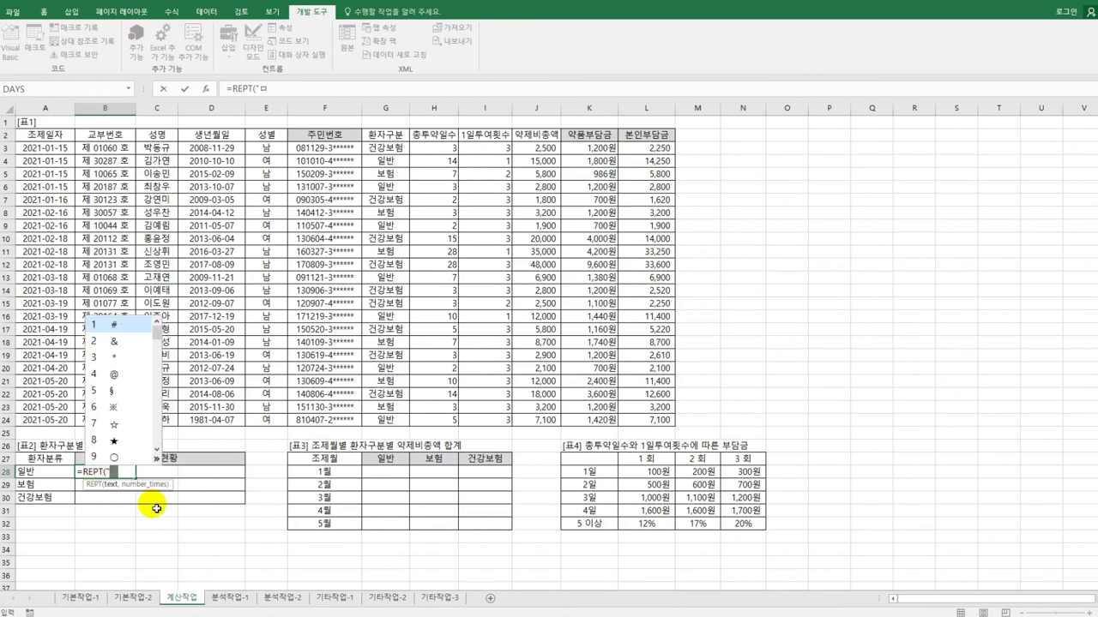
{"action": "left_click", "coordinate": [124, 441]}
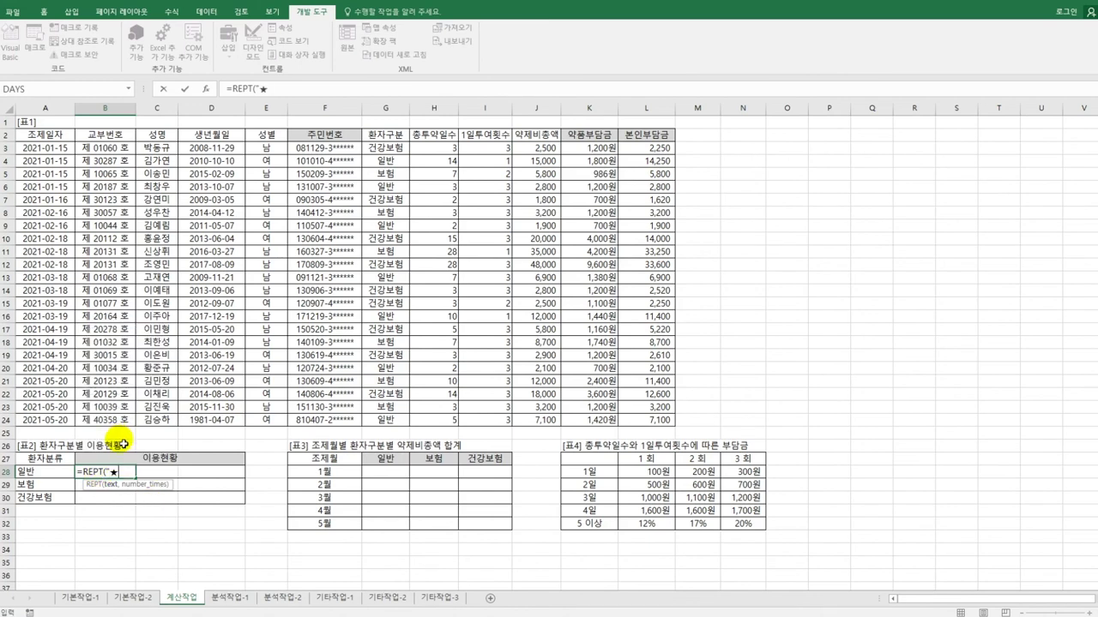
Step: Complete it with COUNT(IF($G$3:$G$24=A28,1)) and array-enter with Ctrl+Shift+Enter
{"action": "type", "text": "\""}
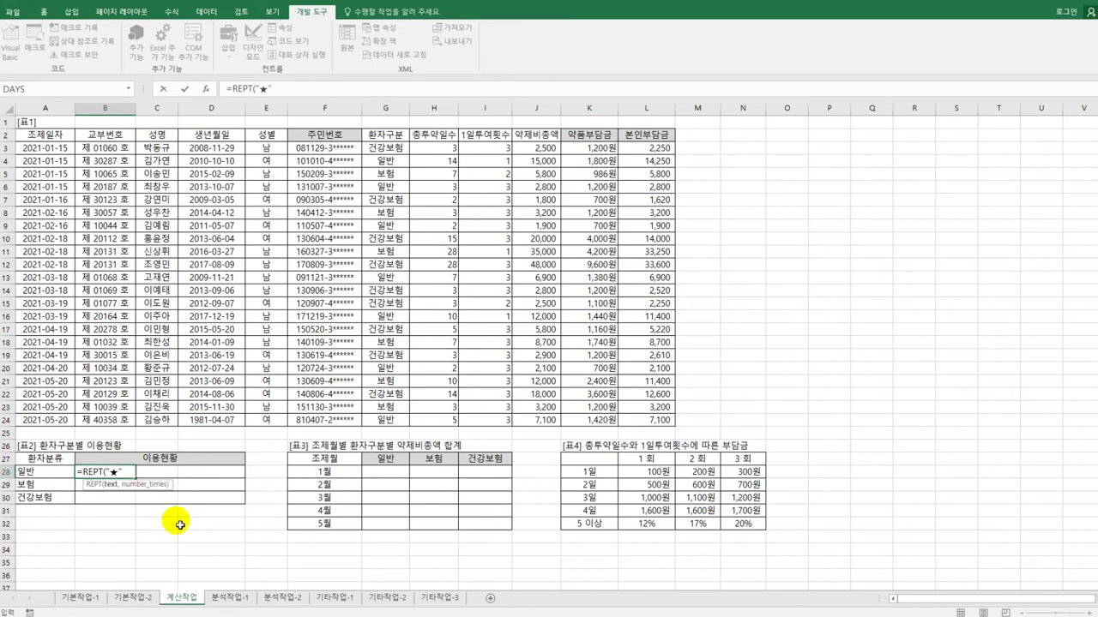
{"action": "type", "text": ","}
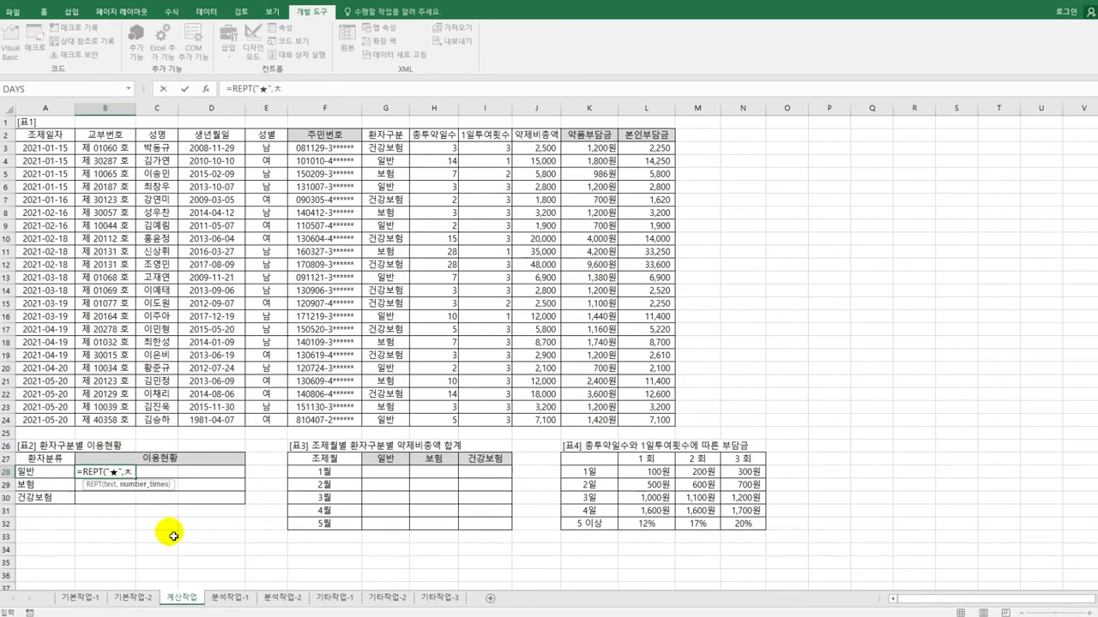
{"action": "type", "text": "count"}
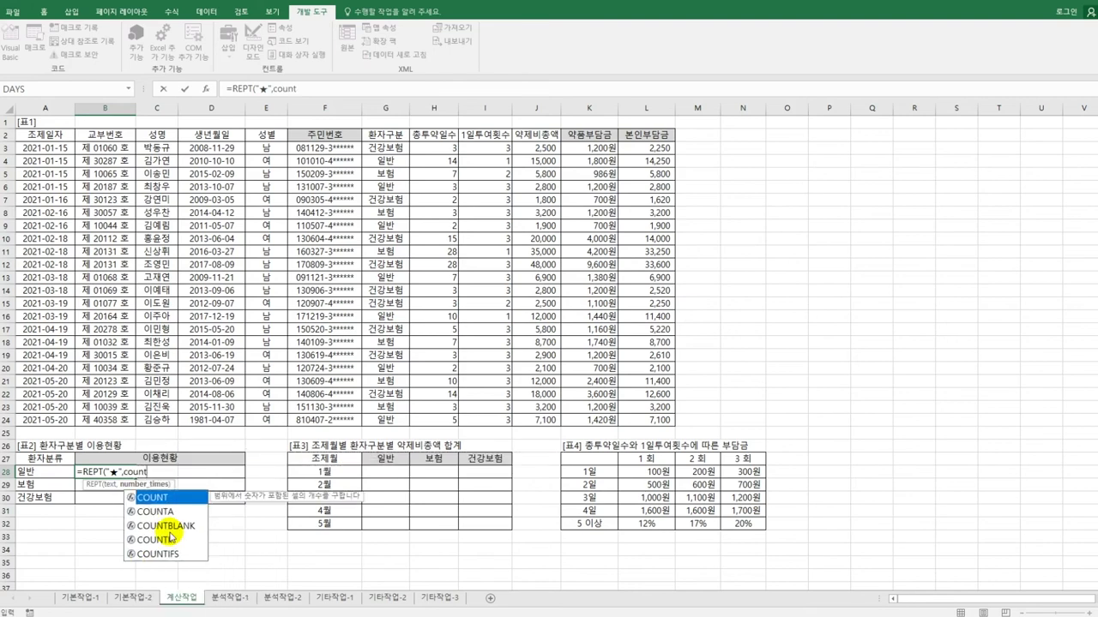
{"action": "key", "text": "Tab"}
{"action": "type", "text": "if"}
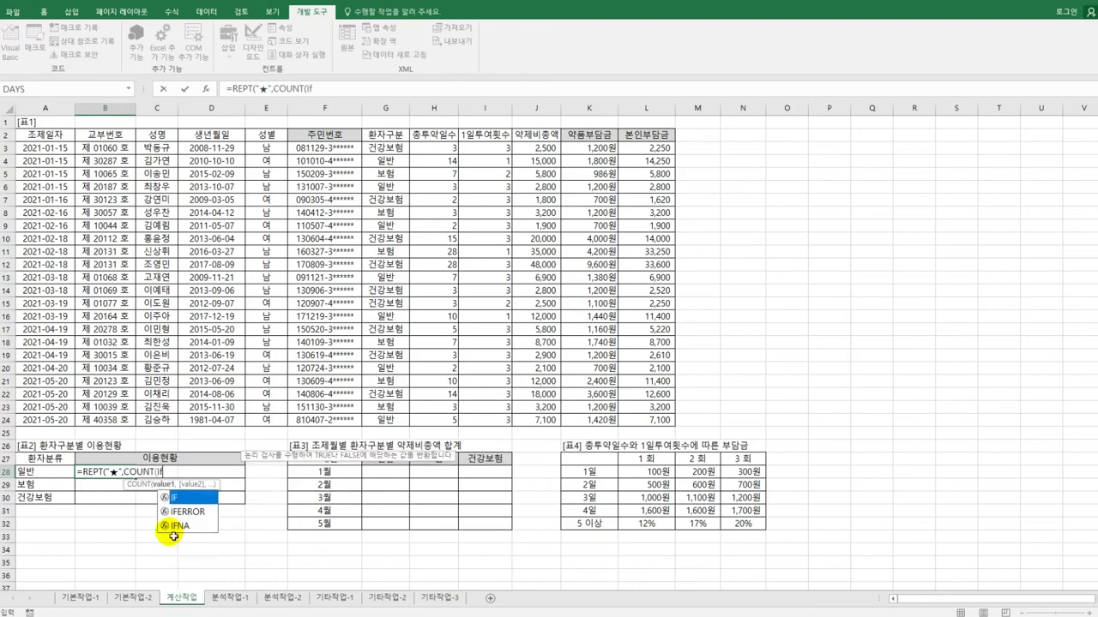
{"action": "key", "text": "Tab"}
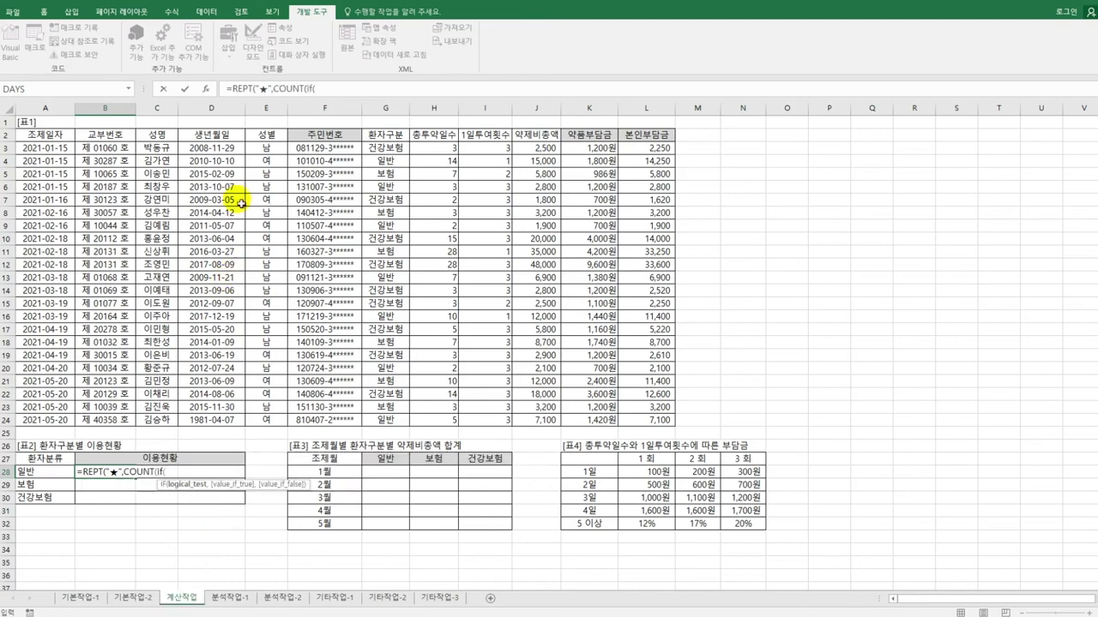
{"action": "left_click_drag", "start_coordinate": [386, 147], "coordinate": [390, 421]}
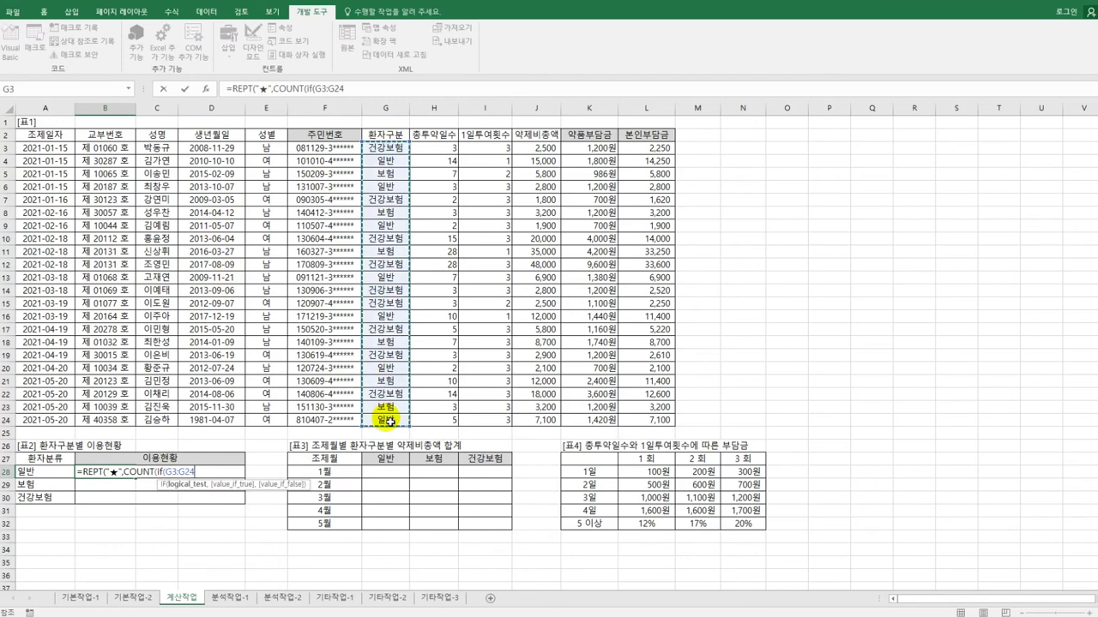
{"action": "key", "text": "F4"}
{"action": "type", "text": "="}
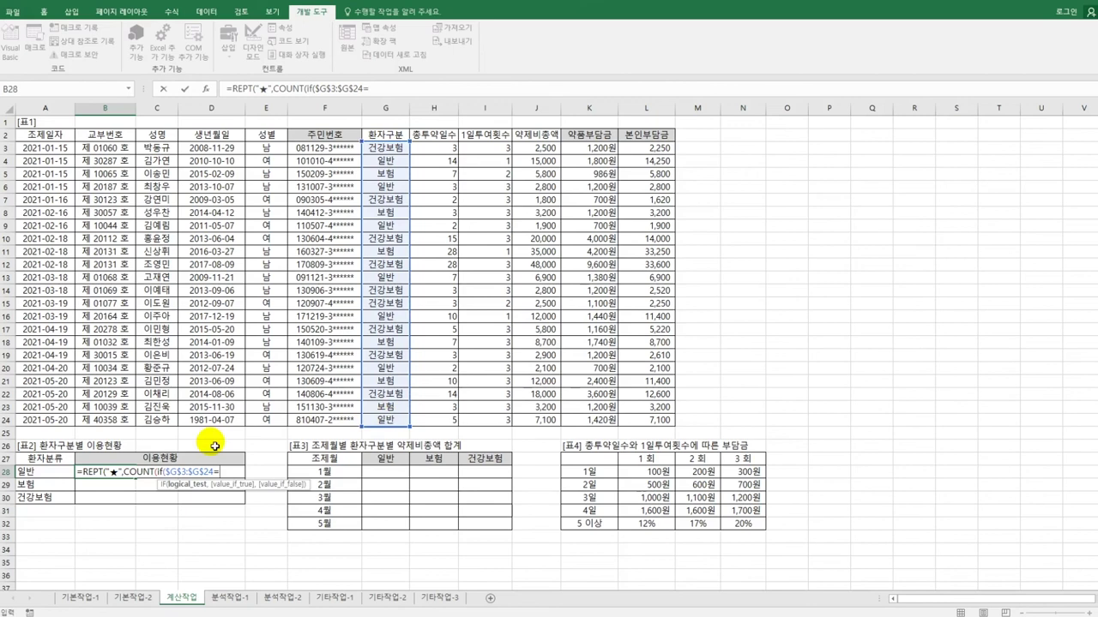
{"action": "left_click", "coordinate": [45, 473]}
{"action": "type", "text": ","}
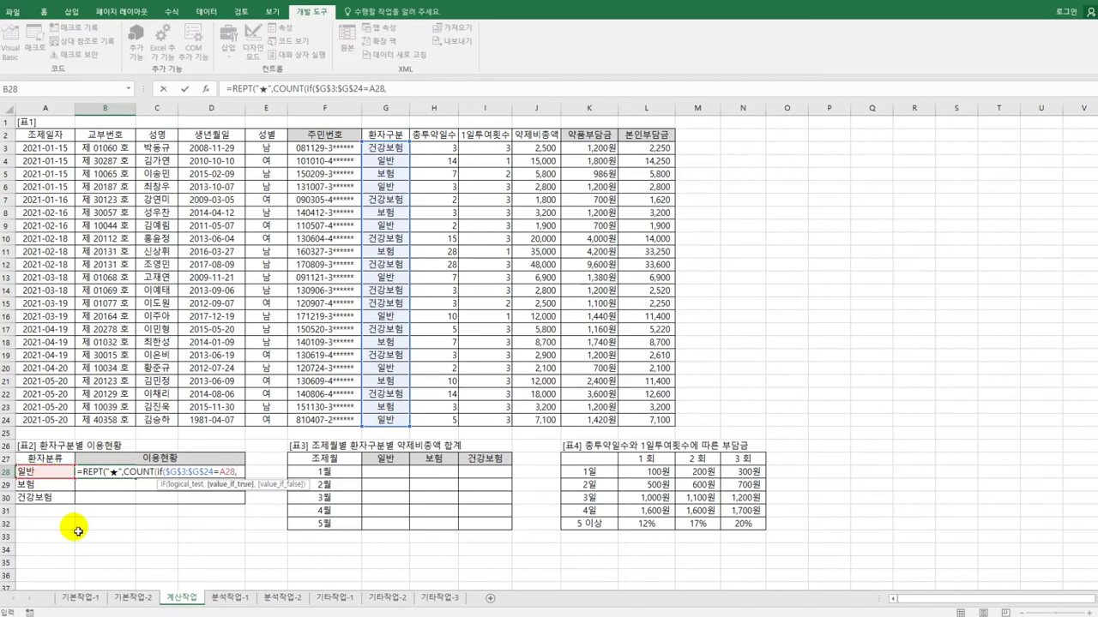
{"action": "type", "text": "1"}
{"action": "type", "text": ")"}
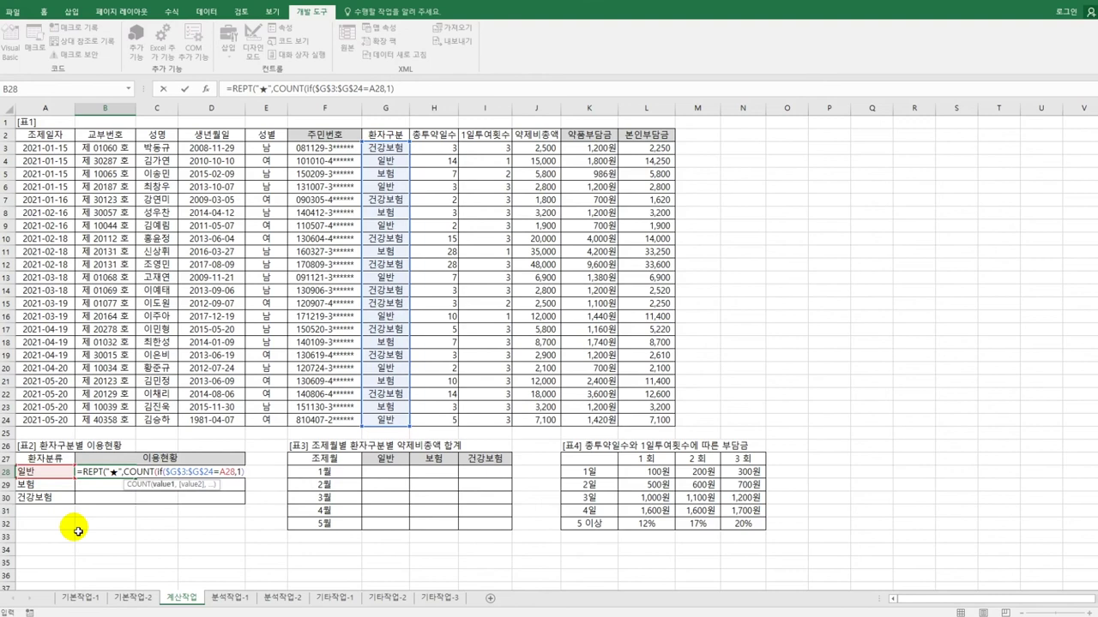
{"action": "type", "text": ")"}
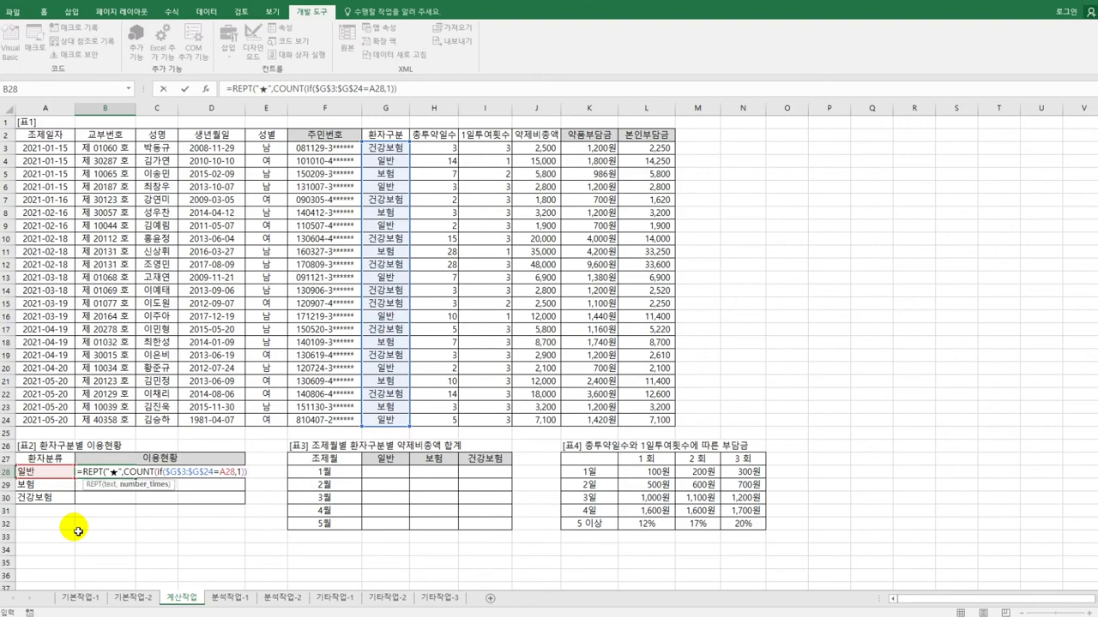
{"action": "type", "text": ")"}
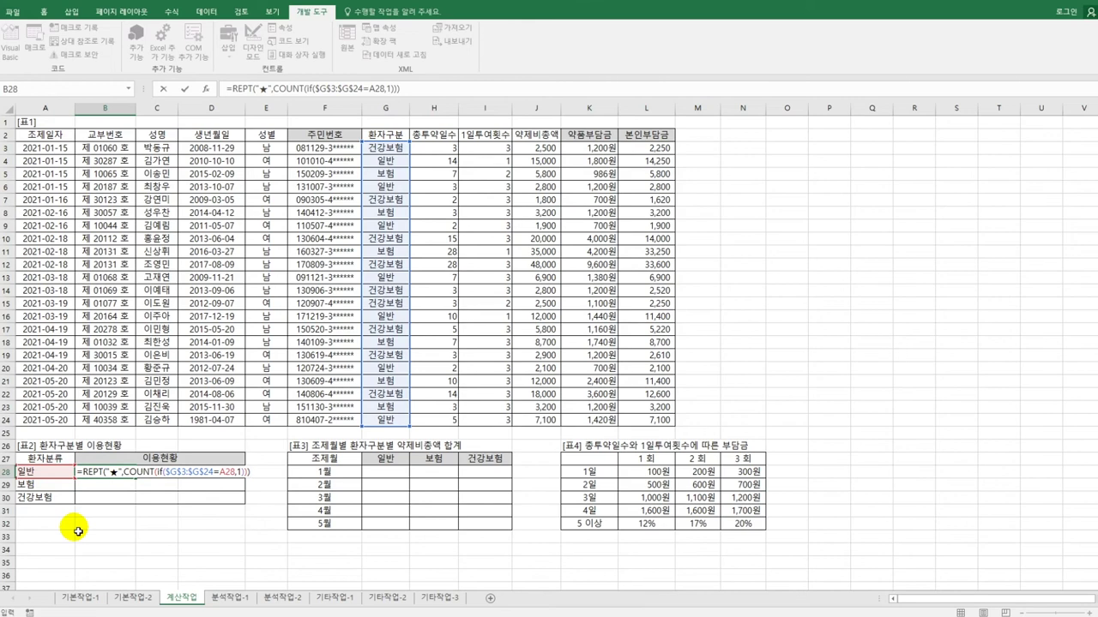
{"action": "key", "text": "ctrl+shift+Return"}
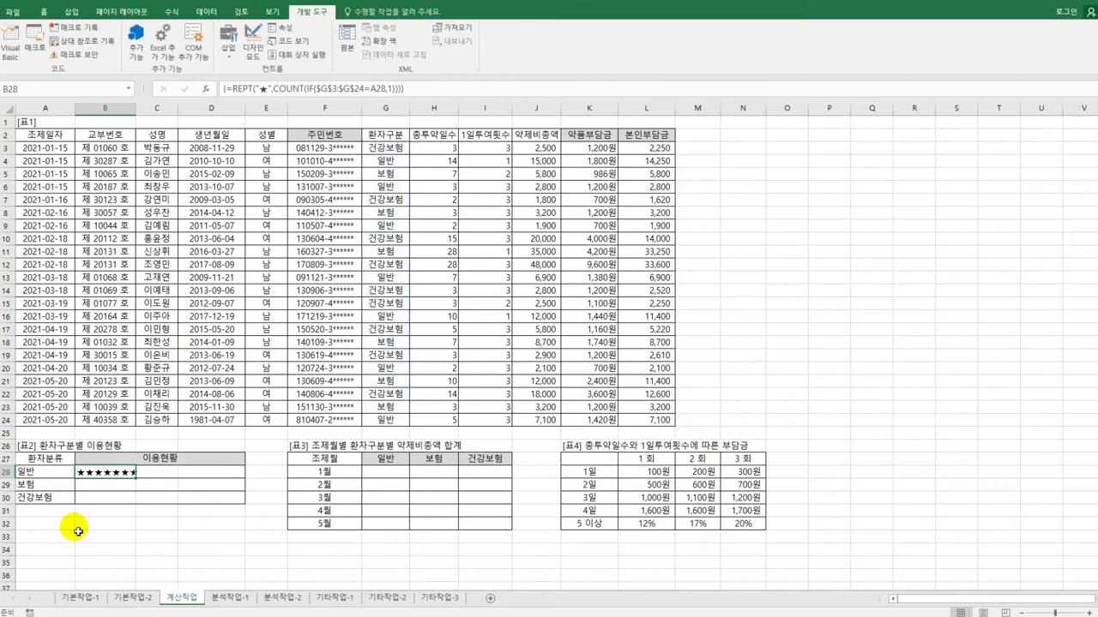
Step: Copy the star formula down to B29:B30
{"action": "left_click_drag", "start_coordinate": [135, 478], "coordinate": [140, 512]}
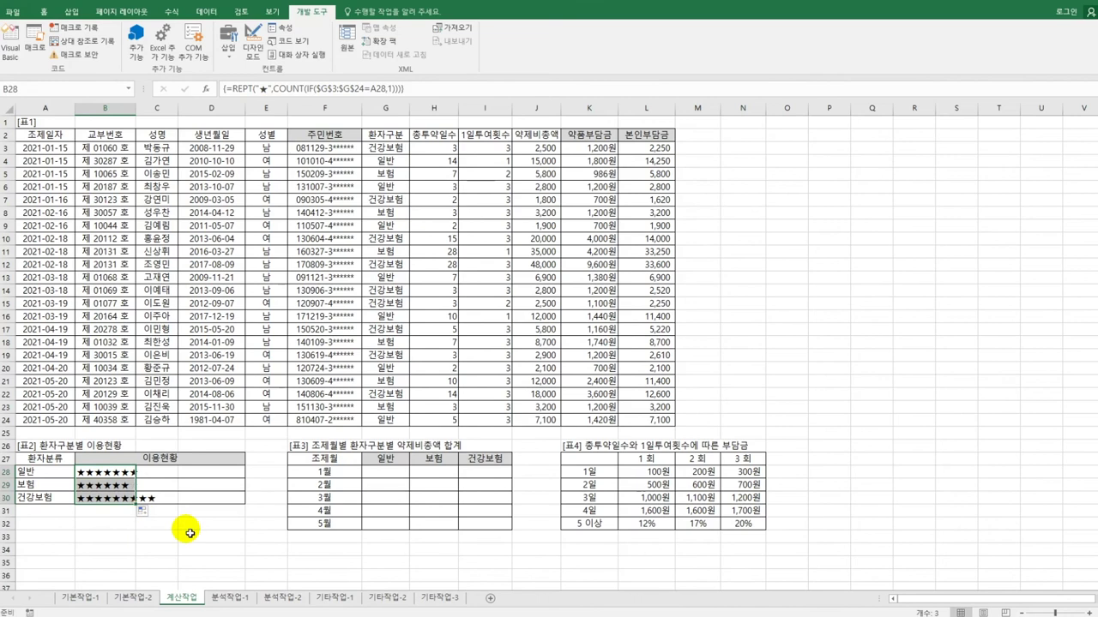
{"action": "left_click", "coordinate": [112, 474]}
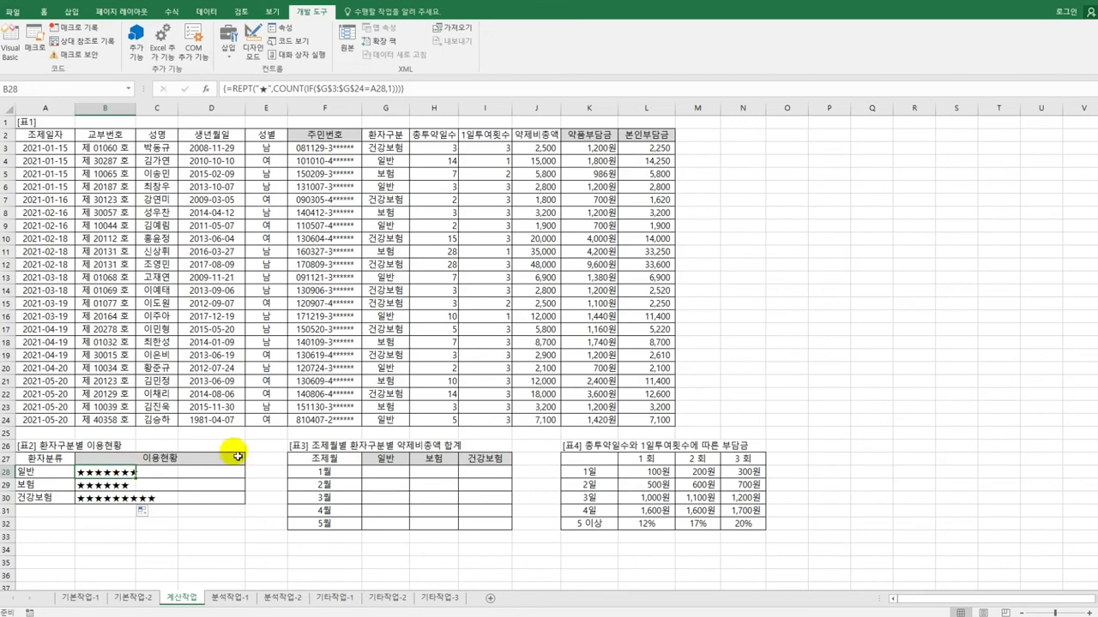
{"action": "left_click", "coordinate": [374, 474]}
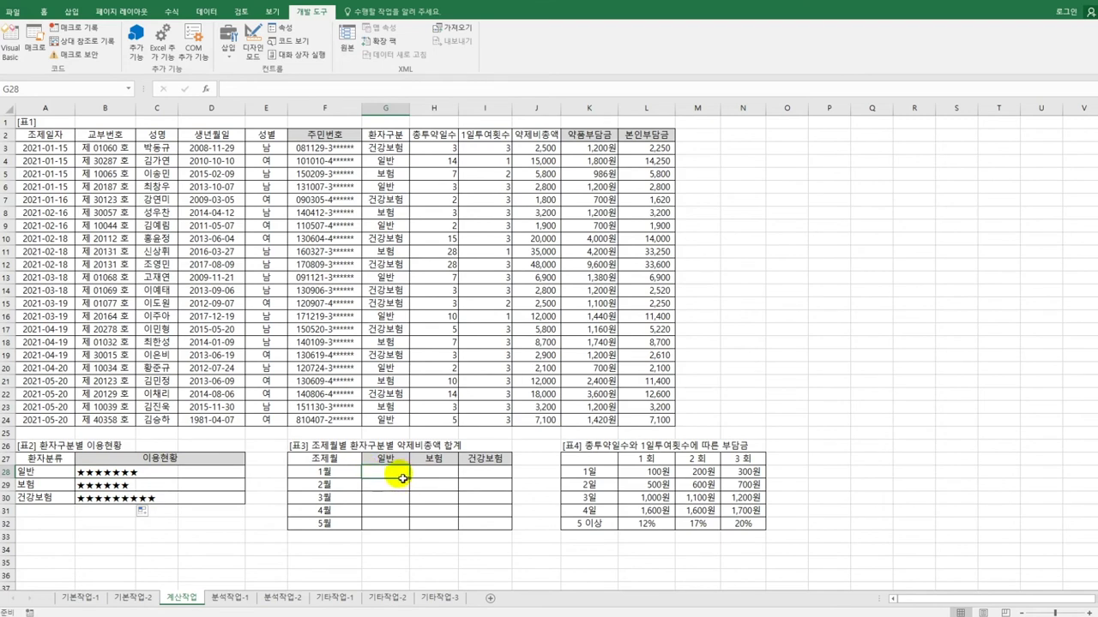
Step: Type =sum((MONTH($A$3:$A$24)=$F28) in G28 as the month condition
{"action": "left_click_drag", "start_coordinate": [403, 478], "coordinate": [500, 525]}
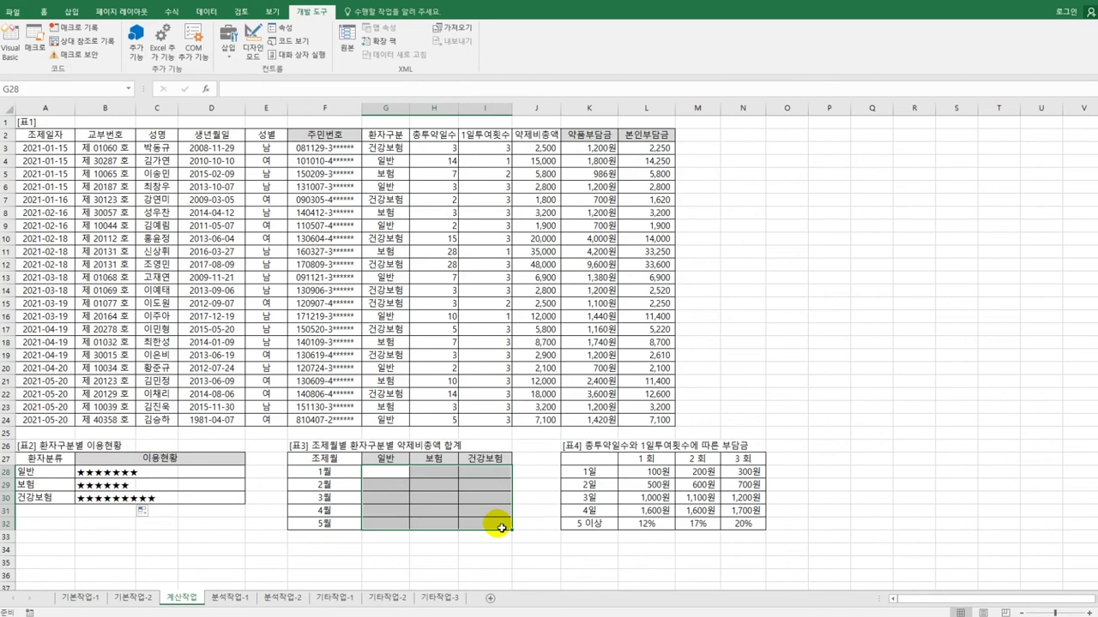
{"action": "left_click", "coordinate": [402, 478]}
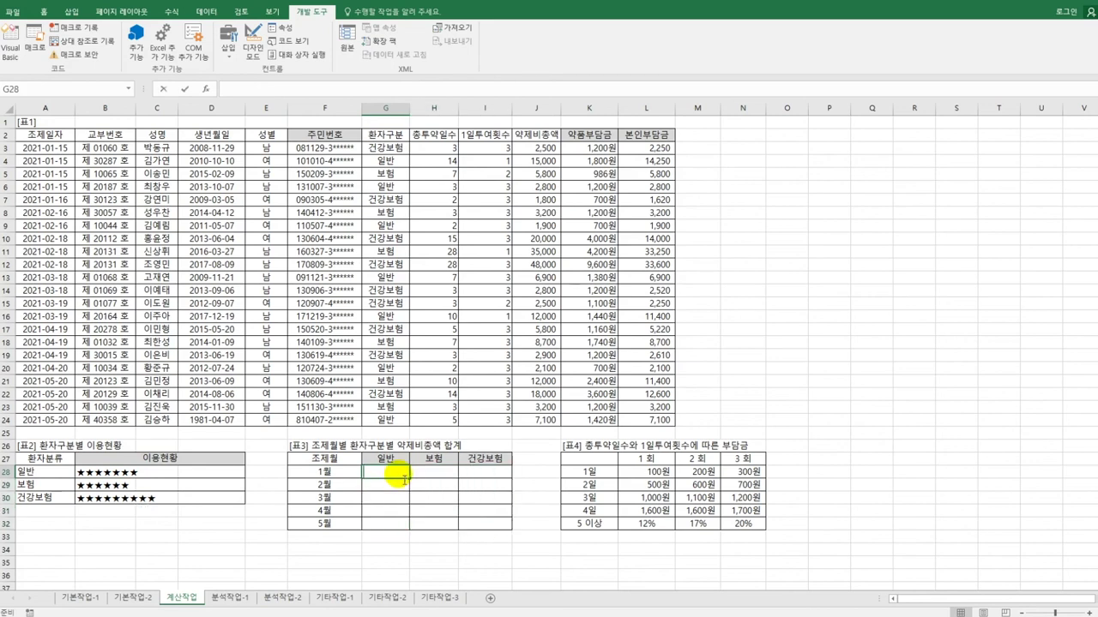
{"action": "type", "text": "=sum(("}
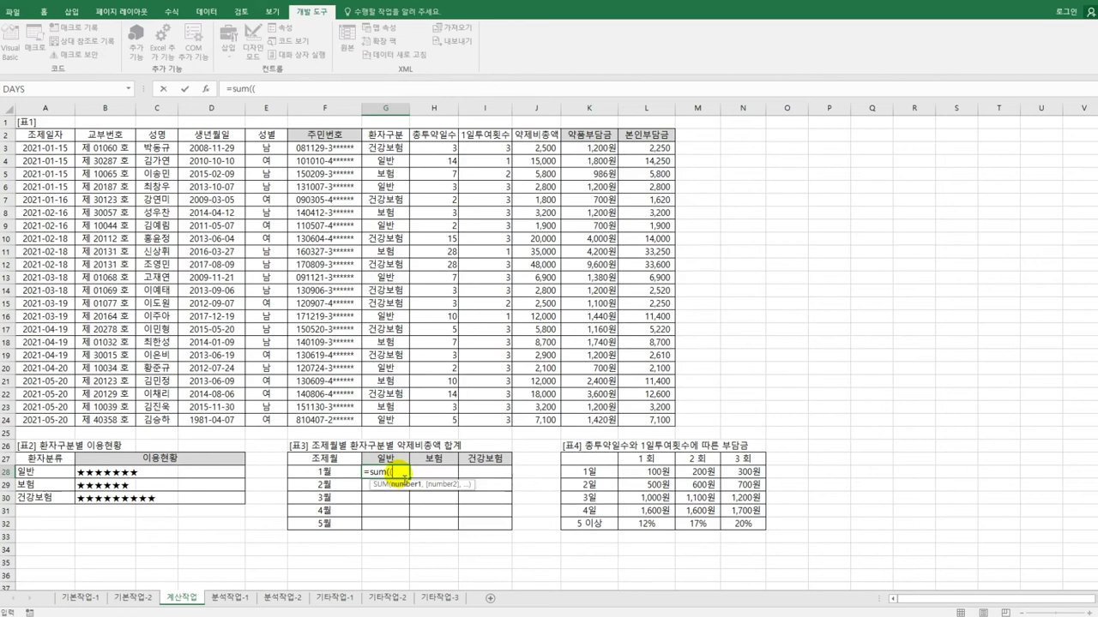
{"action": "type", "text": "mon"}
{"action": "key", "text": "Tab"}
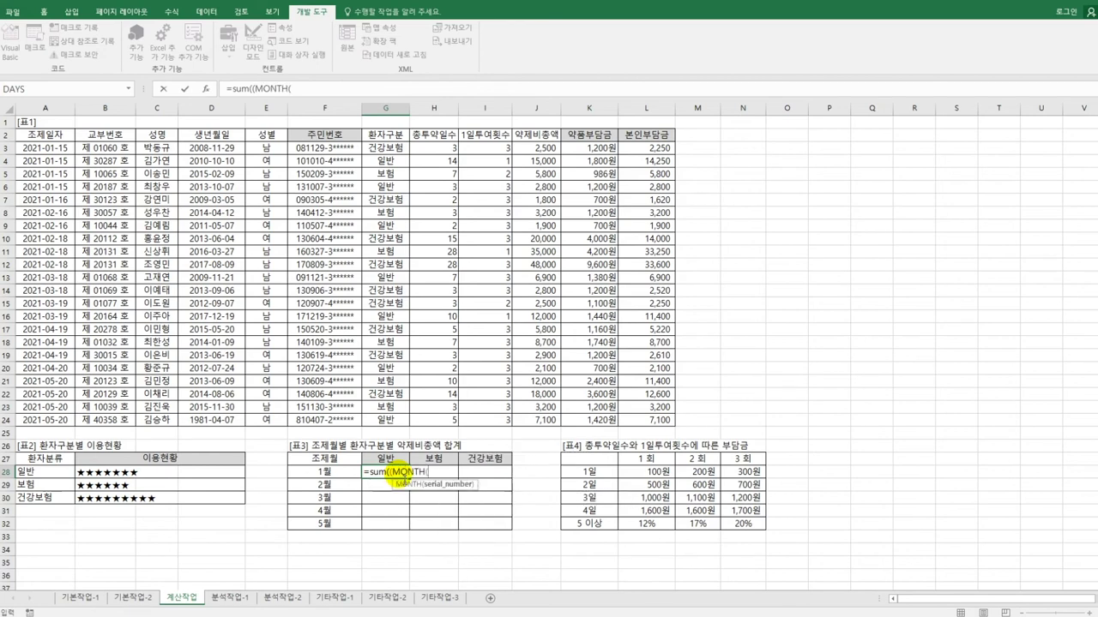
{"action": "left_click", "coordinate": [48, 151]}
{"action": "left_click_drag", "start_coordinate": [49, 155], "coordinate": [65, 422]}
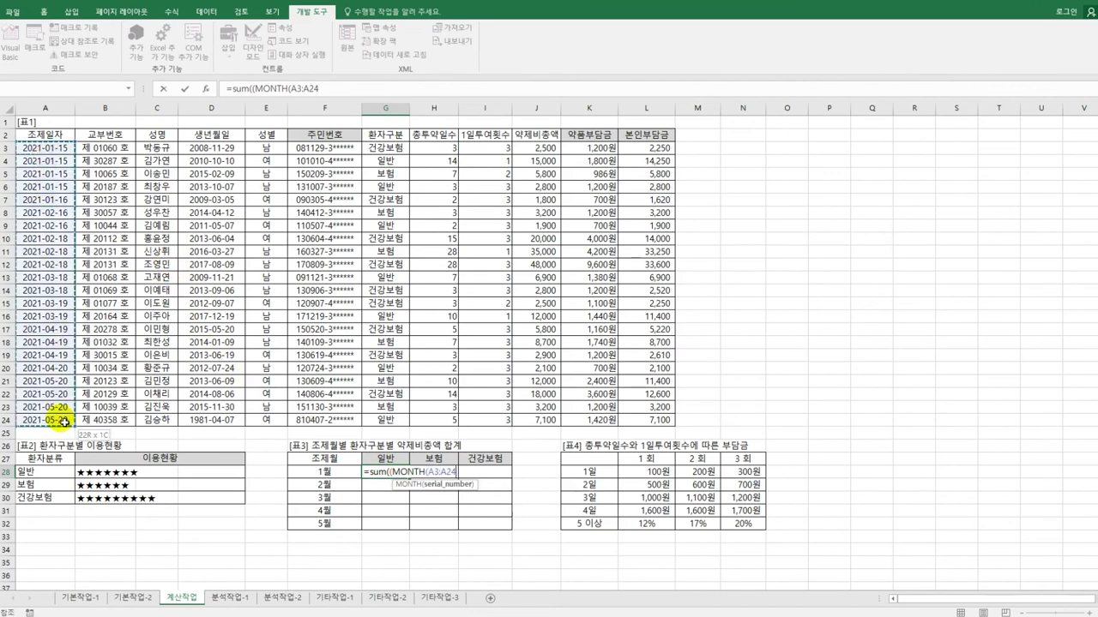
{"action": "key", "text": "F4"}
{"action": "type", "text": ")"}
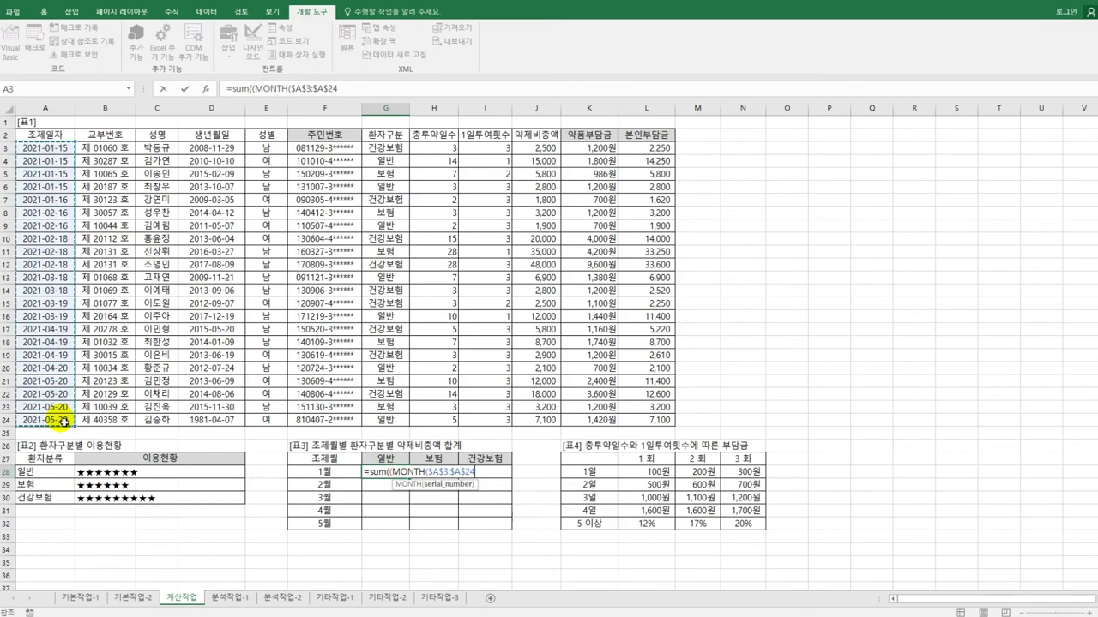
{"action": "type", "text": "="}
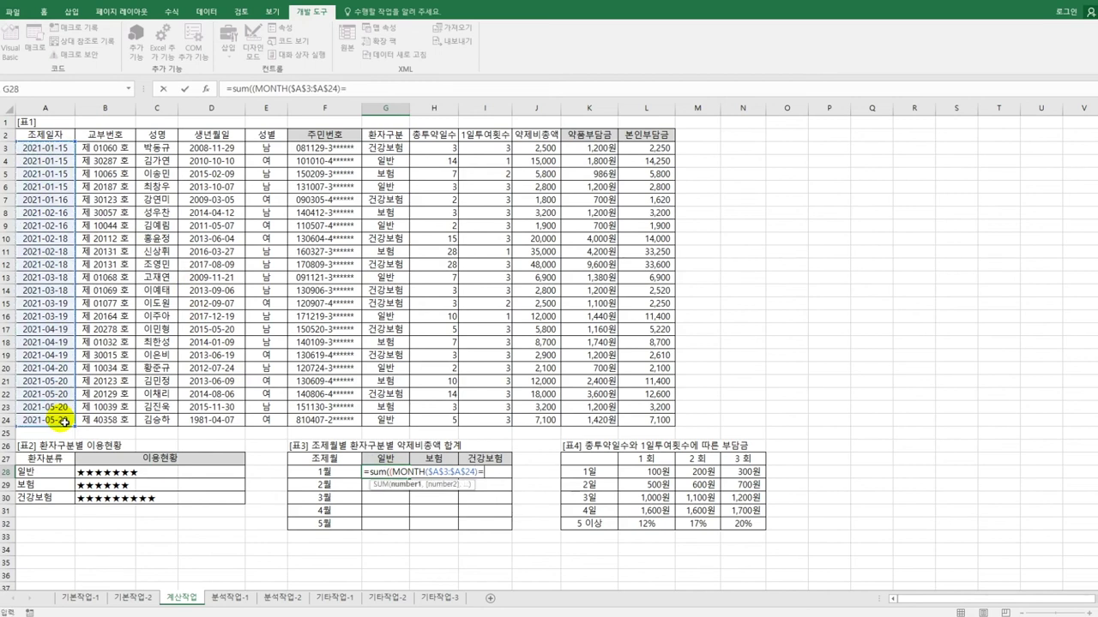
{"action": "key", "text": "Left"}
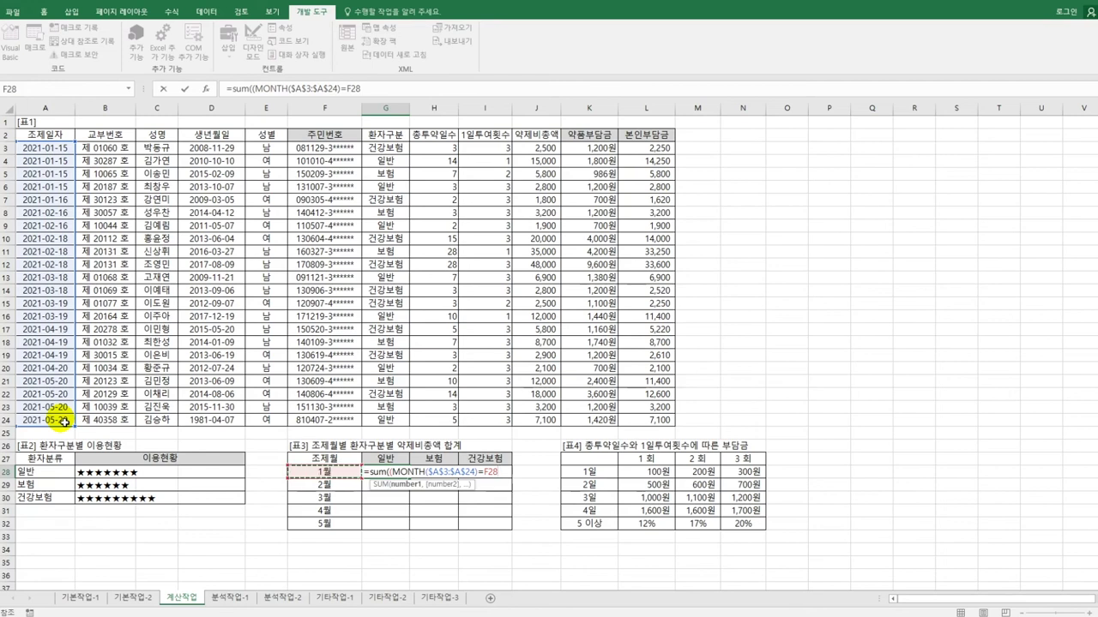
{"action": "key", "text": "F4"}
{"action": "key", "text": "F4"}
{"action": "key", "text": "F4"}
{"action": "type", "text": ")*("}
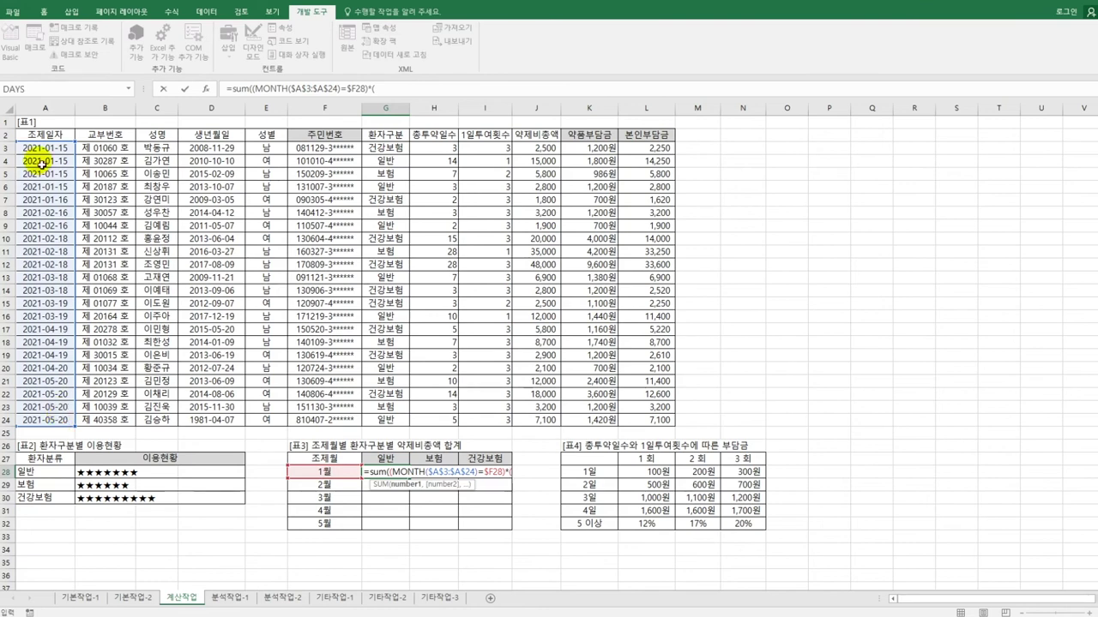
Step: Multiply by the patient-type condition ($G$3:$G$24=G$27)
{"action": "left_click_drag", "start_coordinate": [367, 147], "coordinate": [406, 421]}
{"action": "left_click_drag", "start_coordinate": [407, 423], "coordinate": [406, 422]}
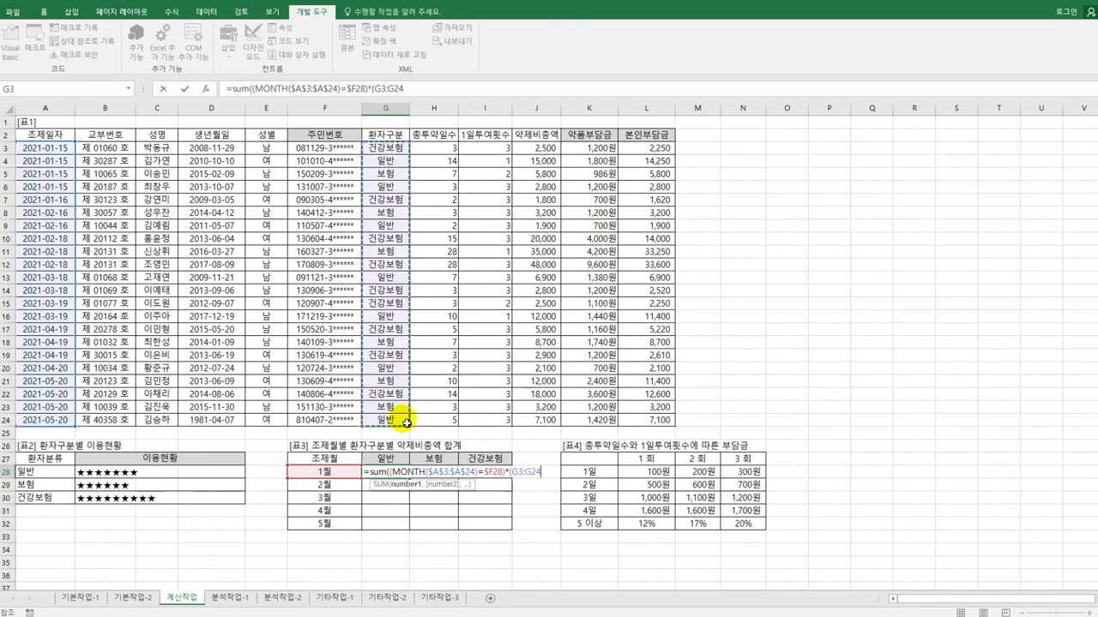
{"action": "key", "text": "F4"}
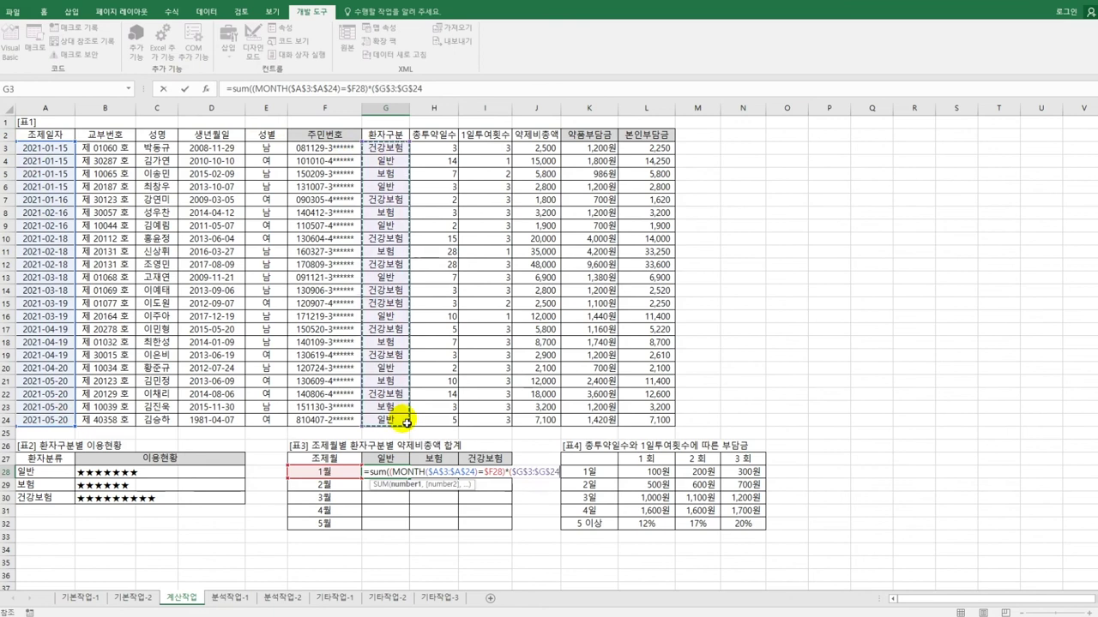
{"action": "type", "text": "="}
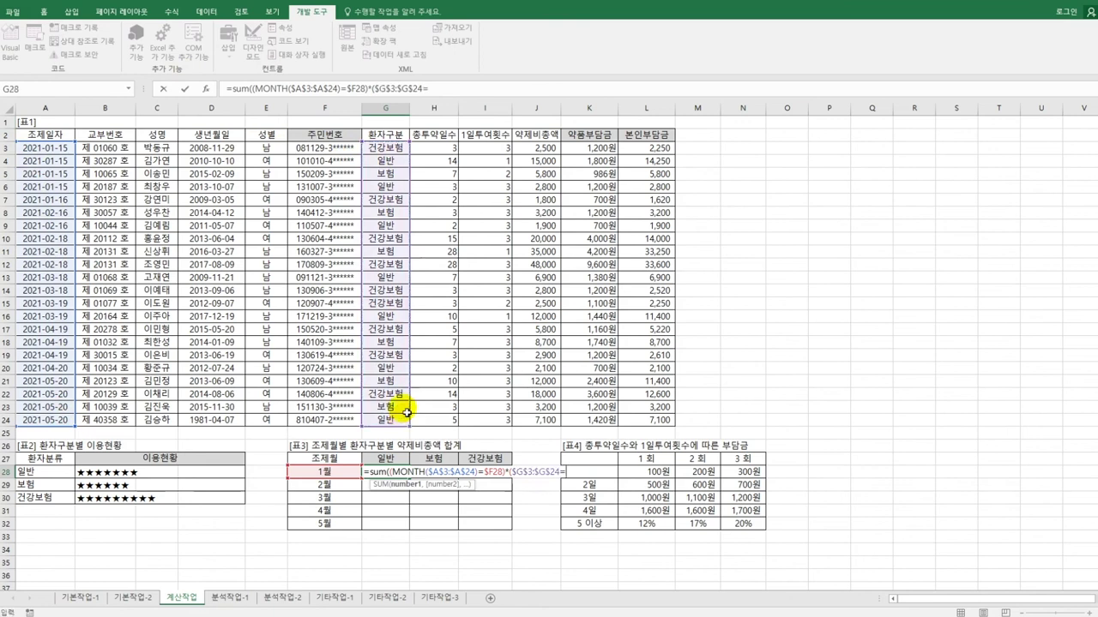
{"action": "left_click", "coordinate": [401, 463]}
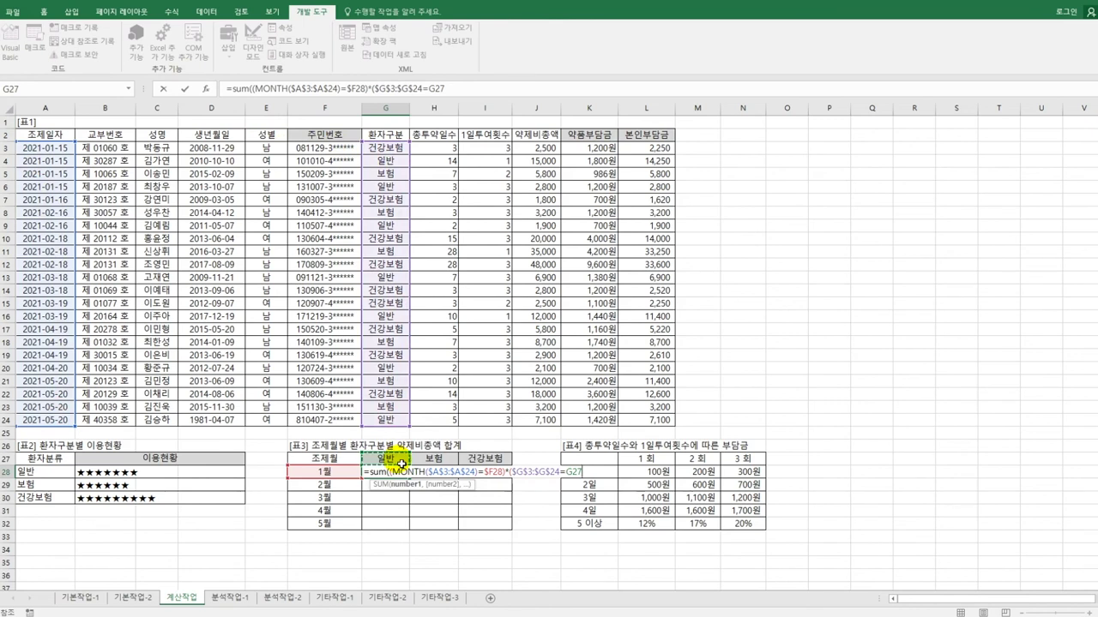
{"action": "key", "text": "F4"}
{"action": "key", "text": "F4"}
{"action": "type", "text": ")"}
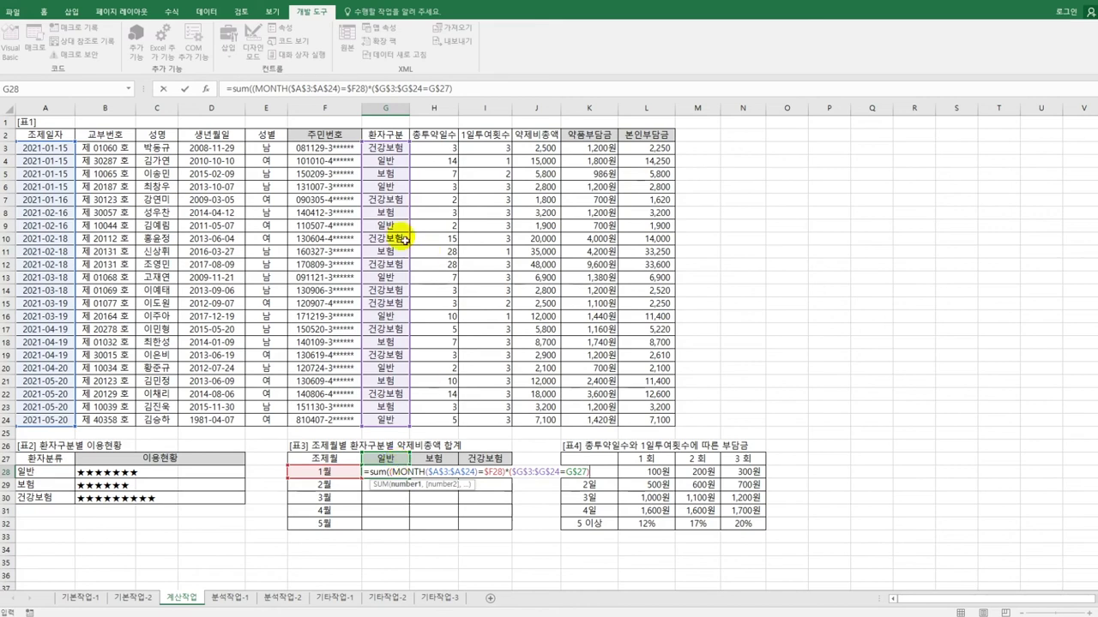
{"action": "left_click", "coordinate": [495, 96]}
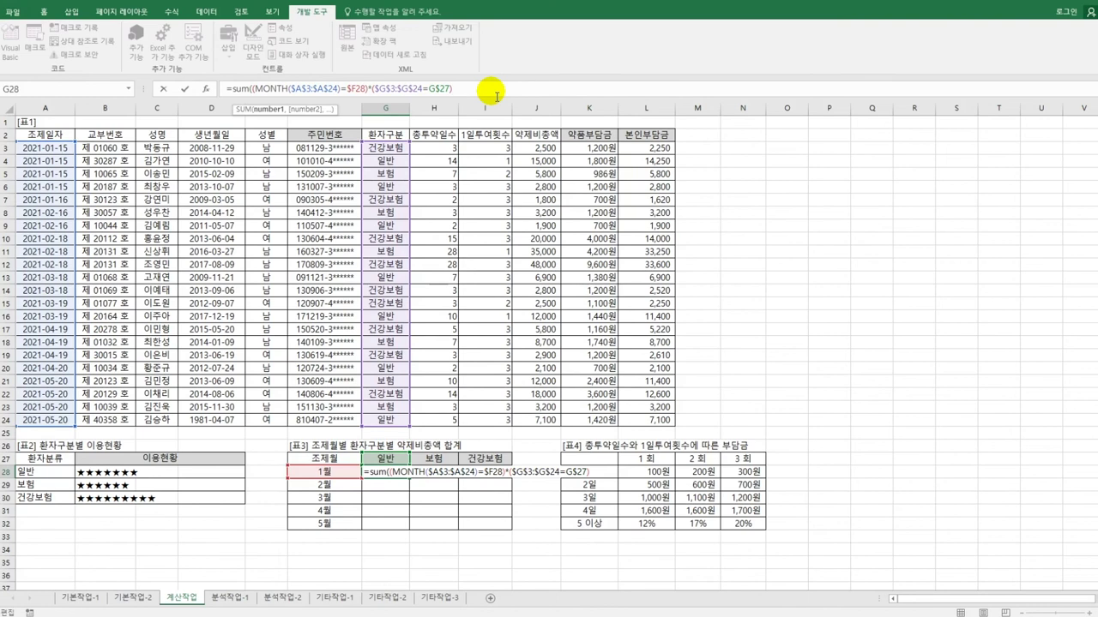
Step: Wrap the conditions in IF returning $J$3:$J$24, array-enter G28, and copy across G28:I32
{"action": "left_click", "coordinate": [253, 90]}
{"action": "type", "text": "i"}
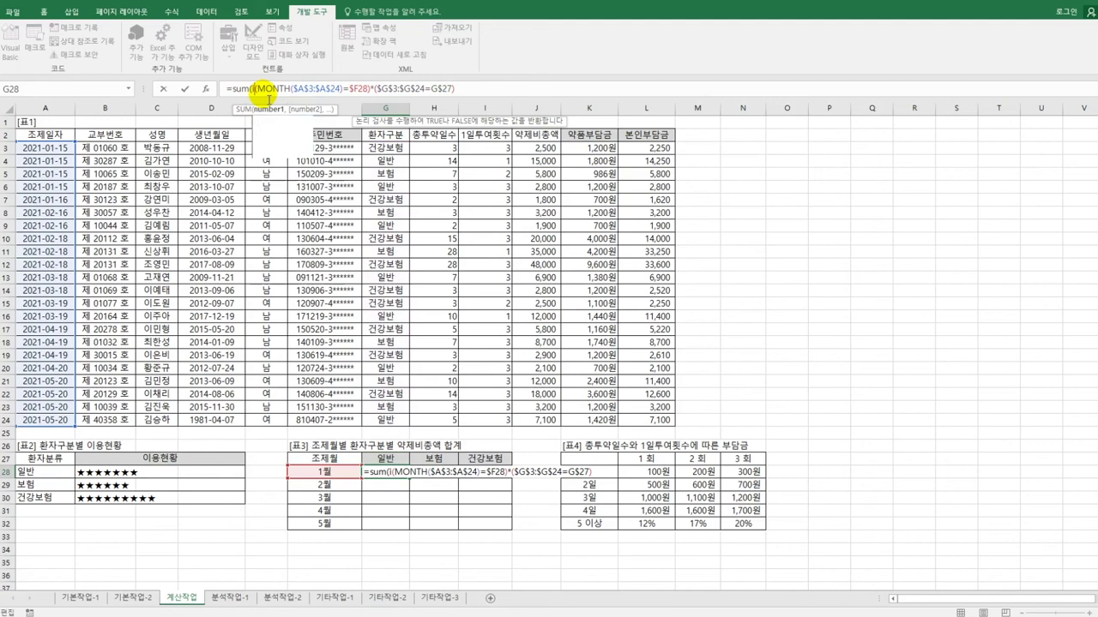
{"action": "type", "text": "f"}
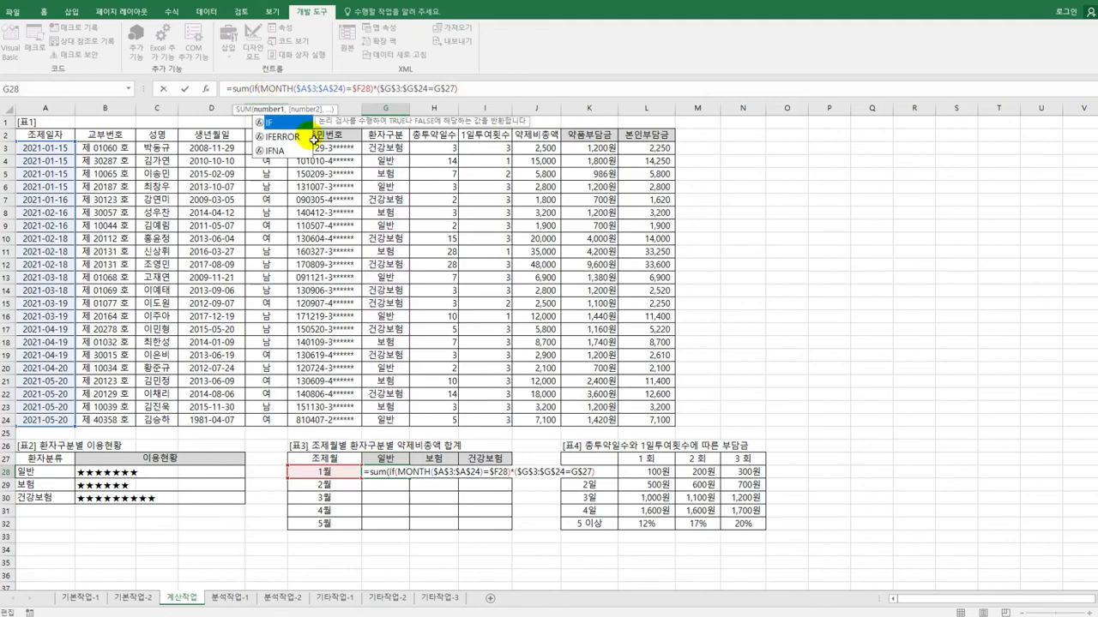
{"action": "type", "text": "("}
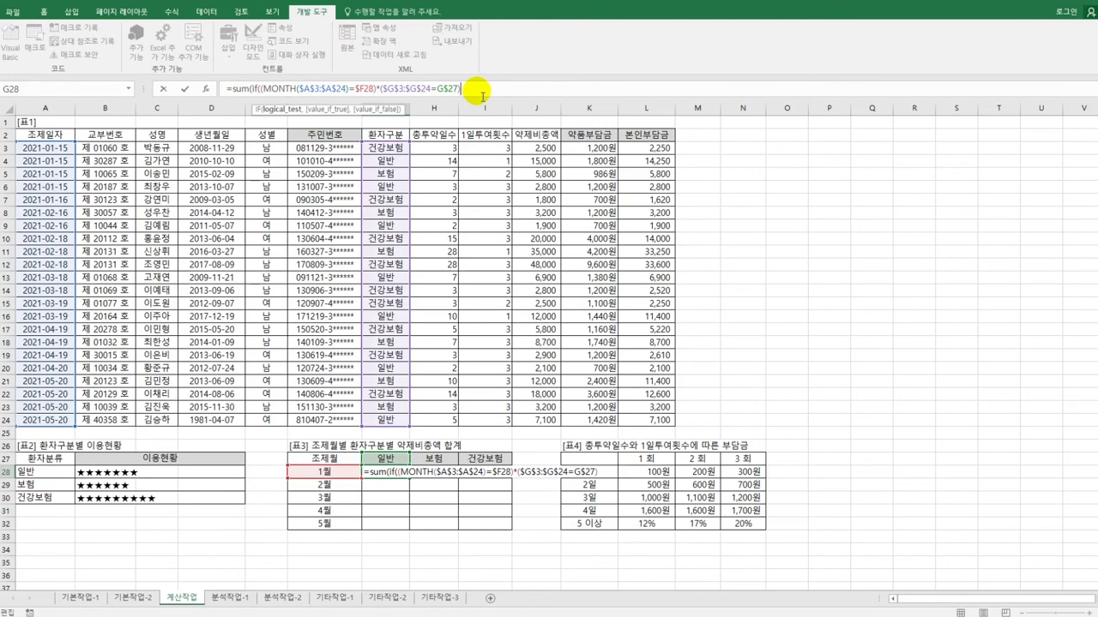
{"action": "type", "text": ","}
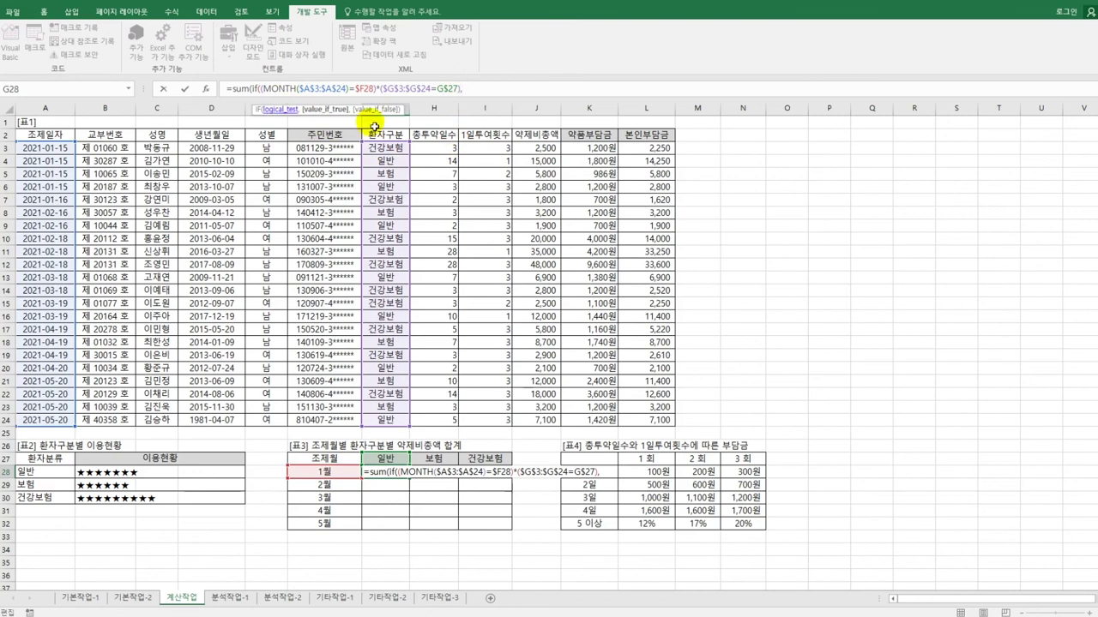
{"action": "left_click_drag", "start_coordinate": [539, 148], "coordinate": [554, 423]}
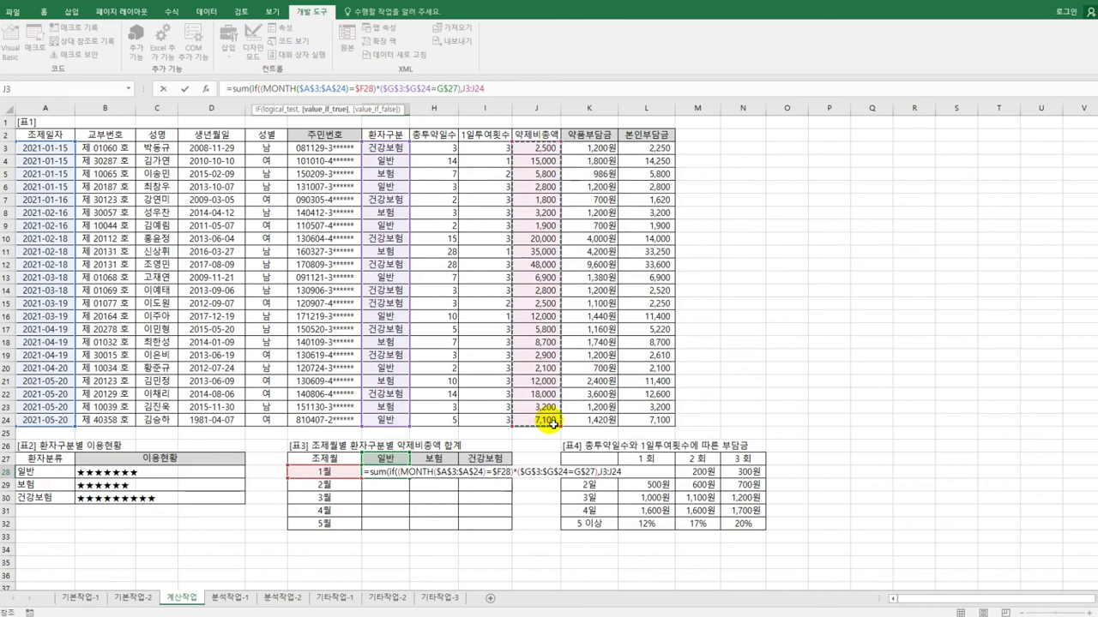
{"action": "key", "text": "F4"}
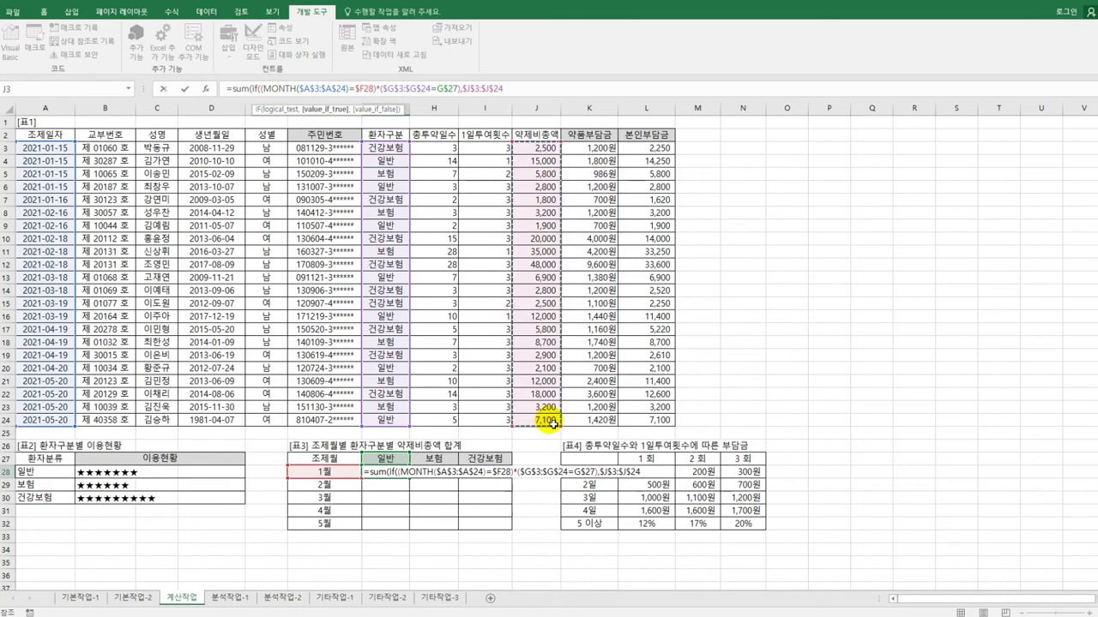
{"action": "type", "text": "))"}
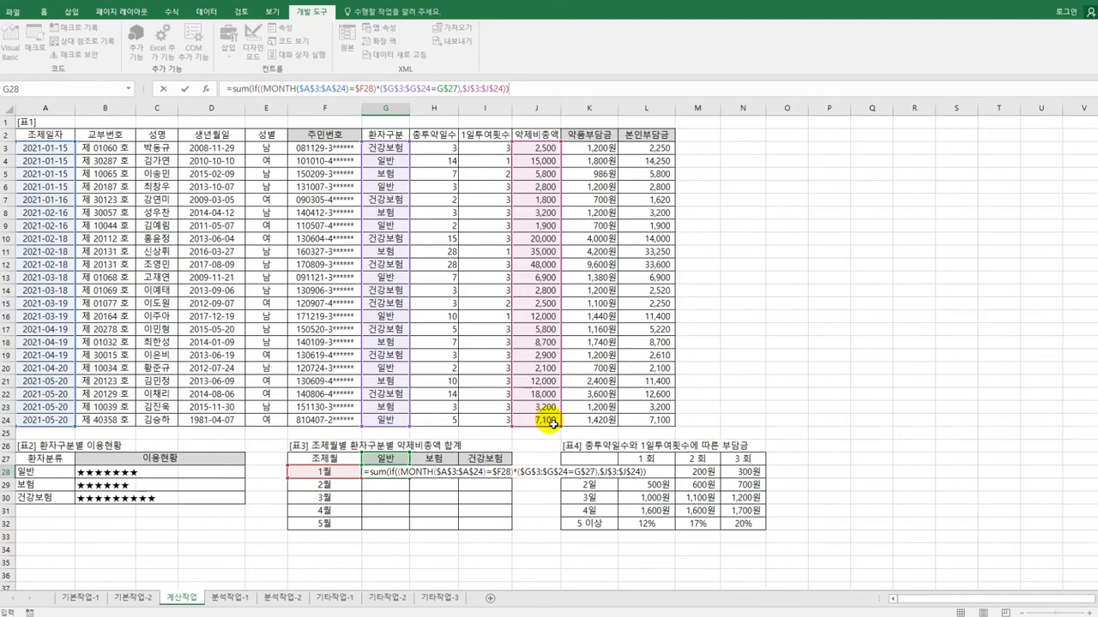
{"action": "key", "text": "ctrl+shift+Return"}
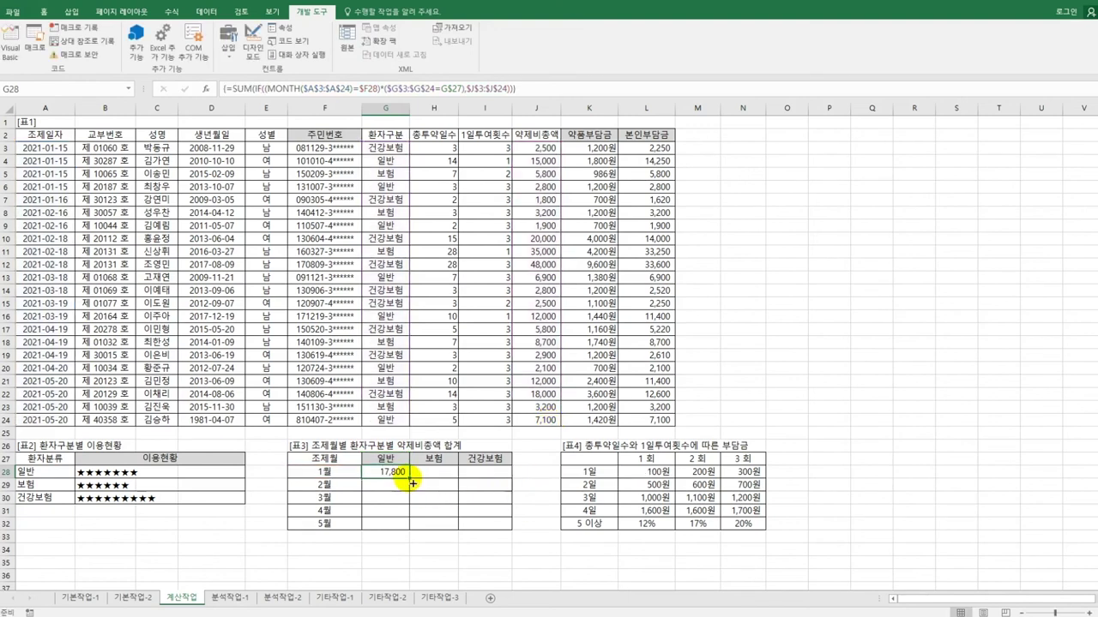
{"action": "left_click_drag", "start_coordinate": [410, 479], "coordinate": [501, 536]}
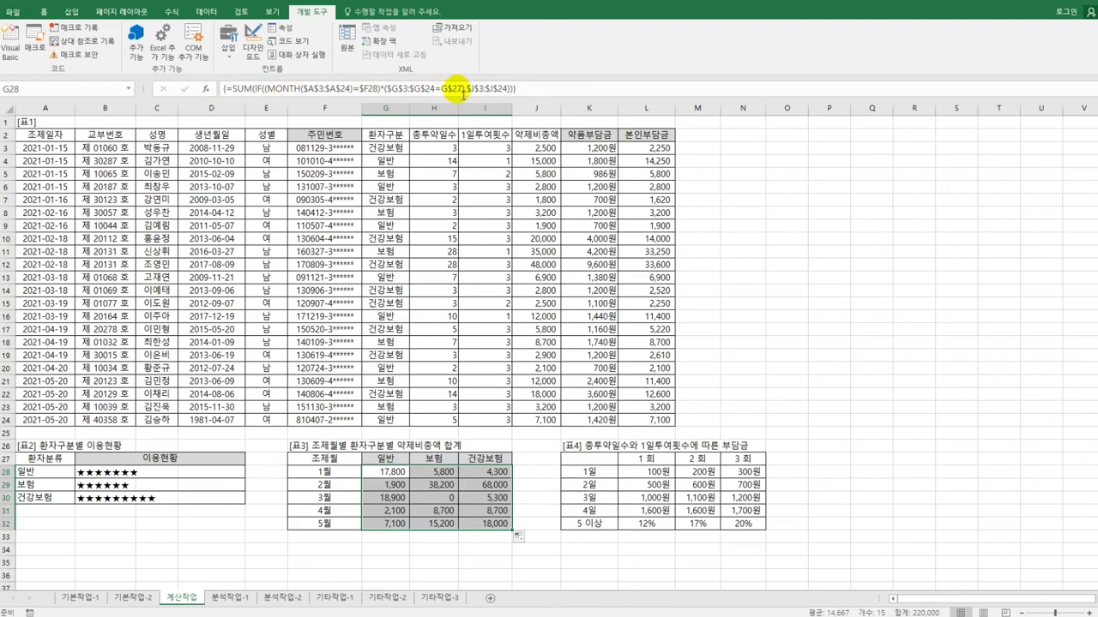
Step: Select G28 to check its array formula in the completed table
{"action": "left_click", "coordinate": [388, 471]}
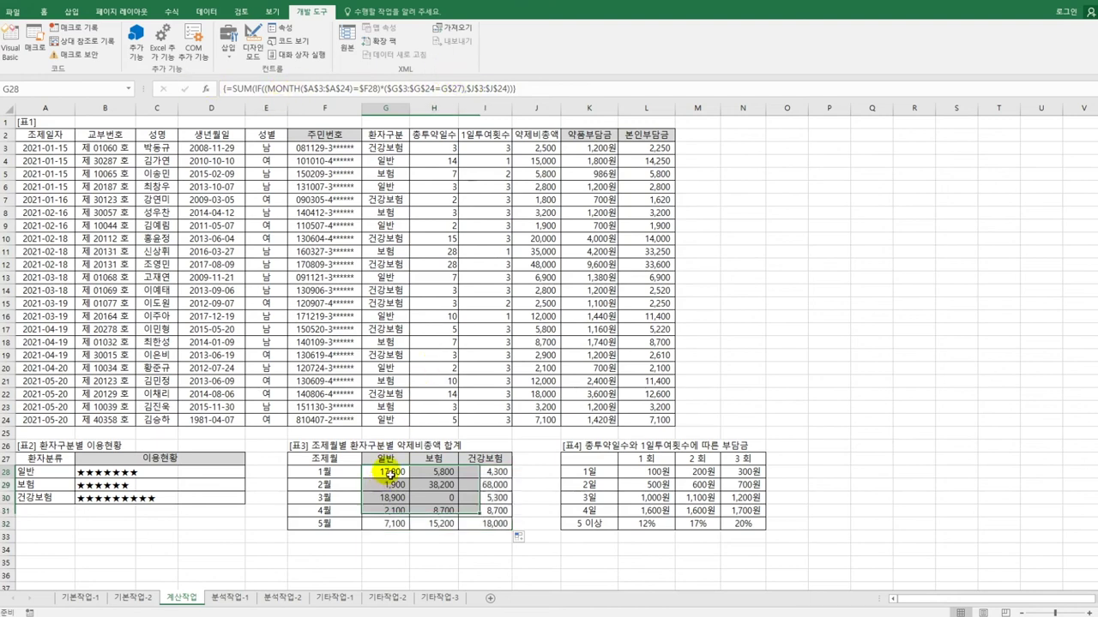
Step: Switch to the 분석작업-1 sheet and select cell B4
{"action": "left_click", "coordinate": [229, 598]}
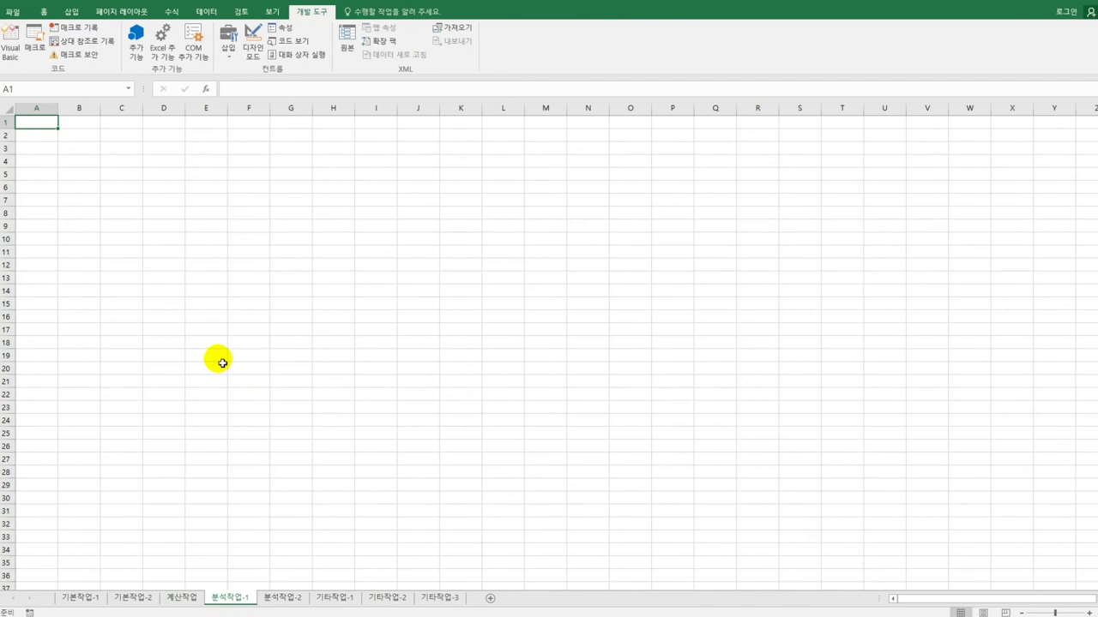
{"action": "left_click", "coordinate": [91, 166]}
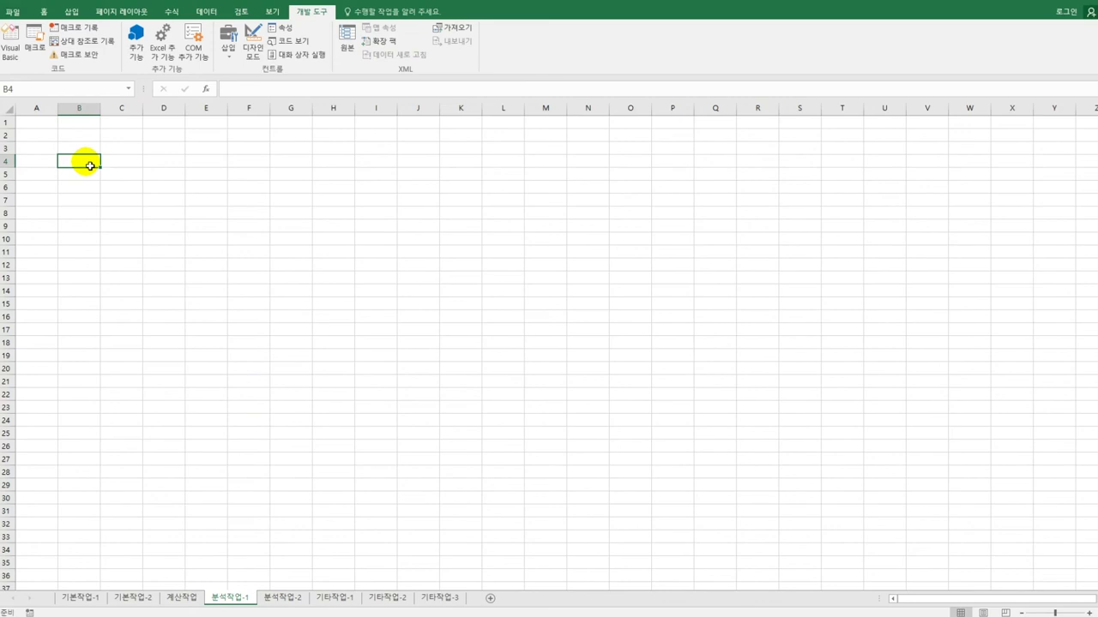
{"action": "left_click", "coordinate": [205, 13]}
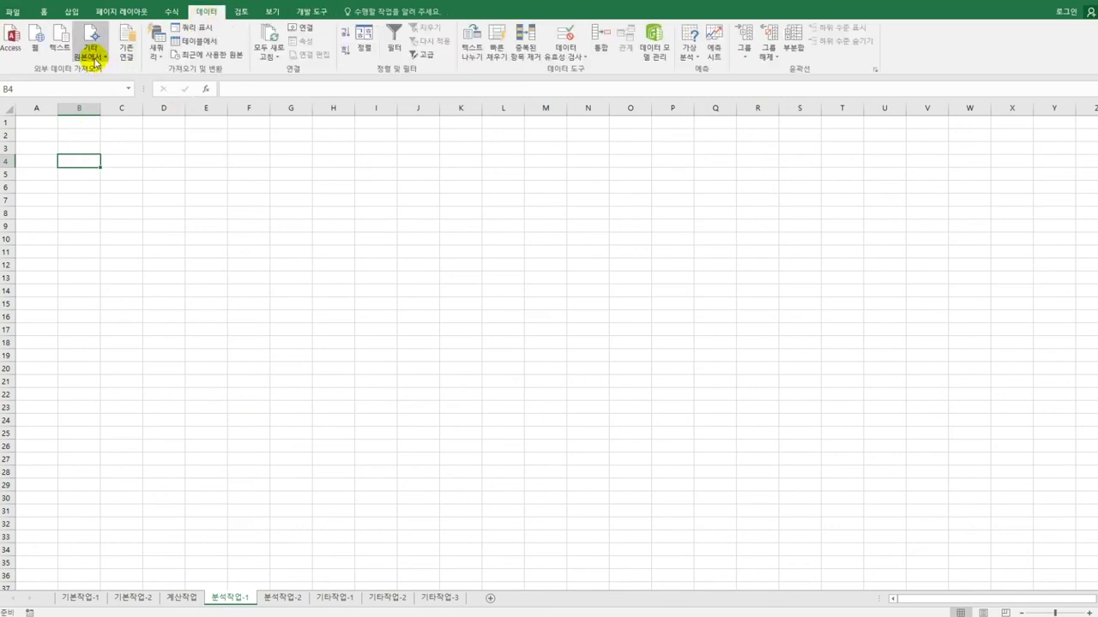
Step: Start a Microsoft Query on the MS Access database 건강보조식품.accdb
{"action": "left_click", "coordinate": [91, 53]}
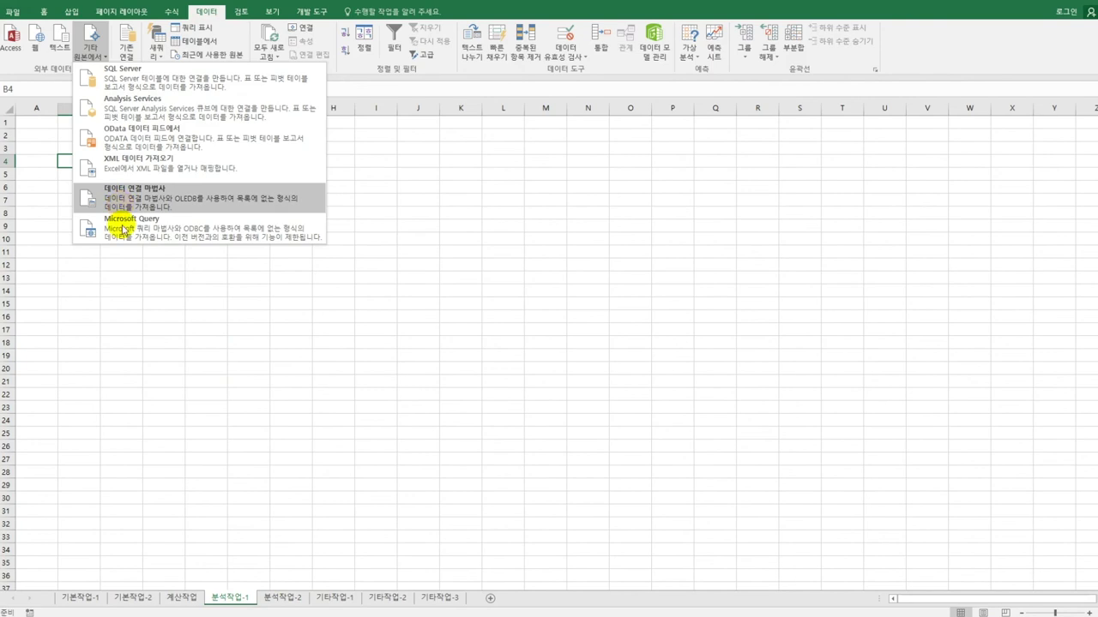
{"action": "left_click", "coordinate": [126, 234]}
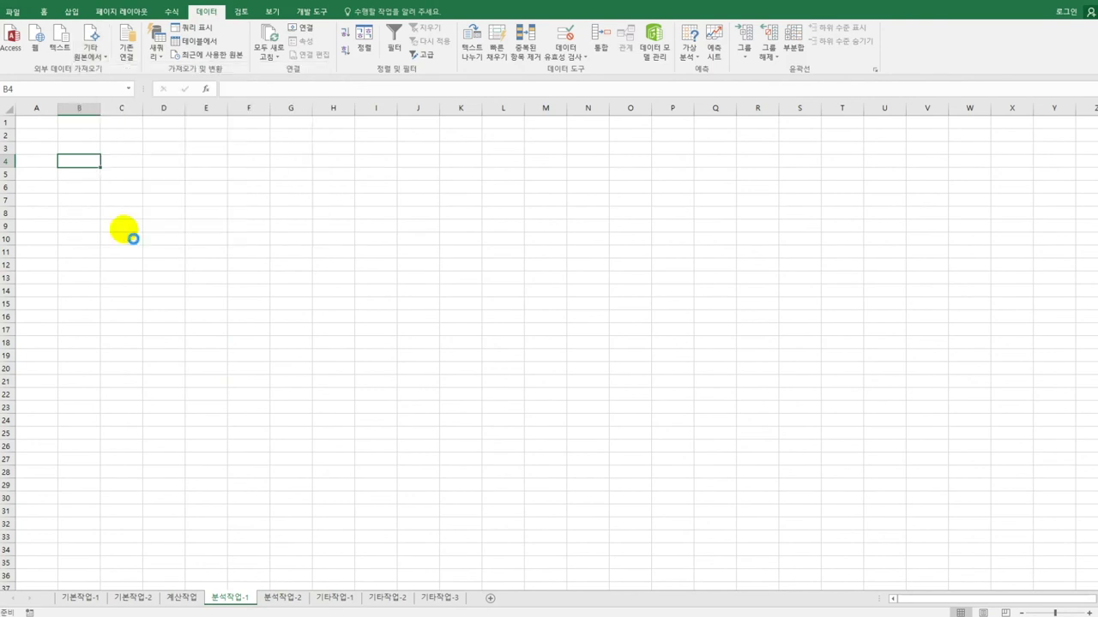
{"action": "left_click", "coordinate": [439, 298]}
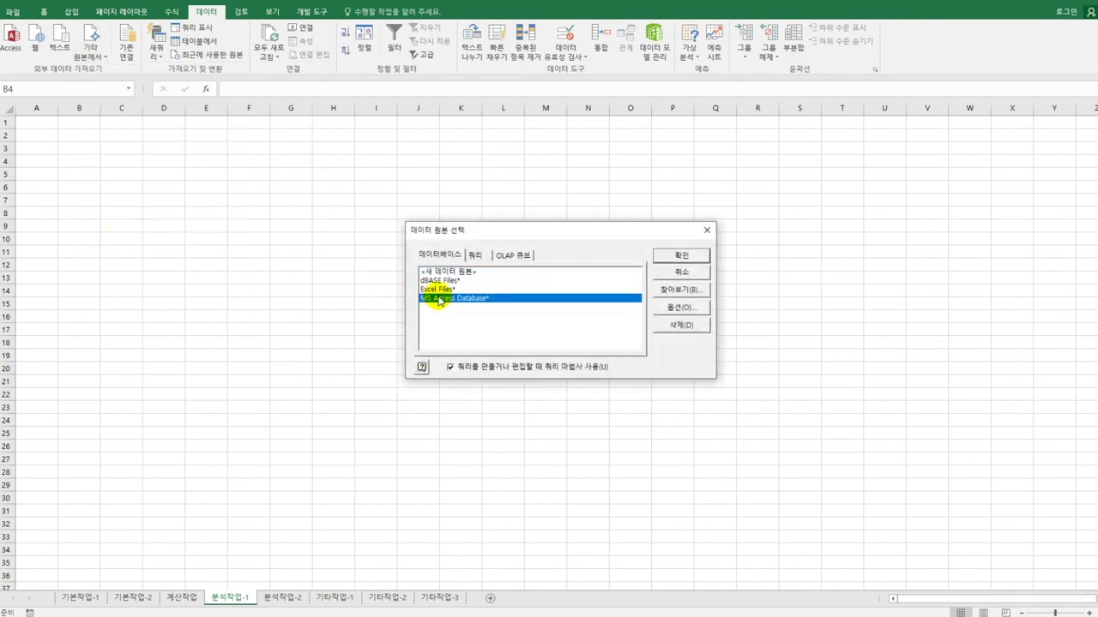
{"action": "left_click", "coordinate": [681, 256]}
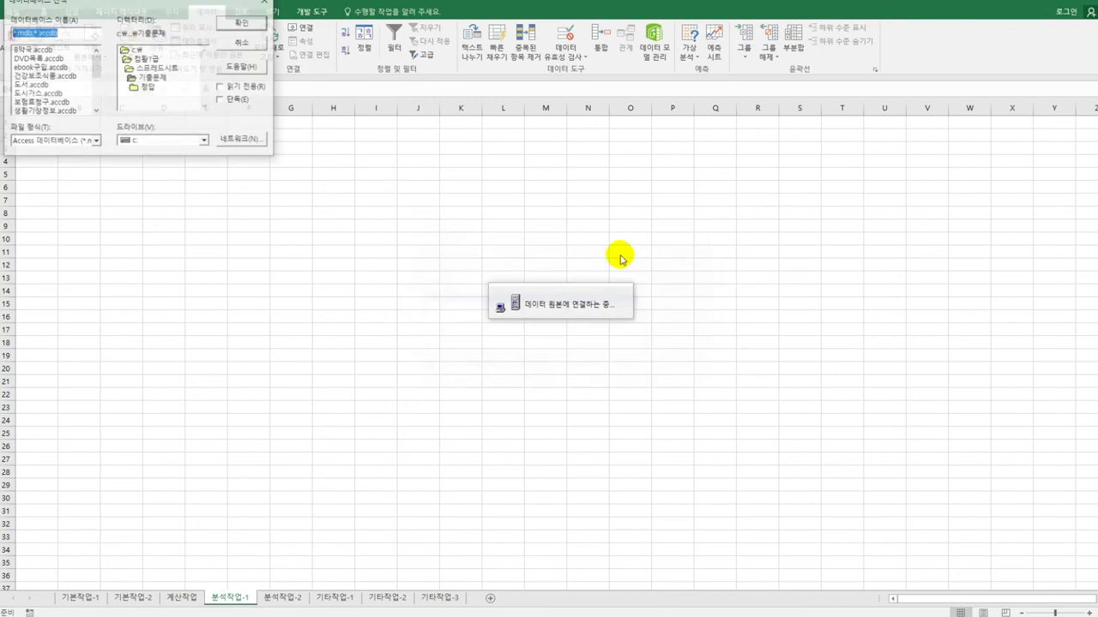
{"action": "left_click_drag", "start_coordinate": [208, 8], "coordinate": [498, 185]}
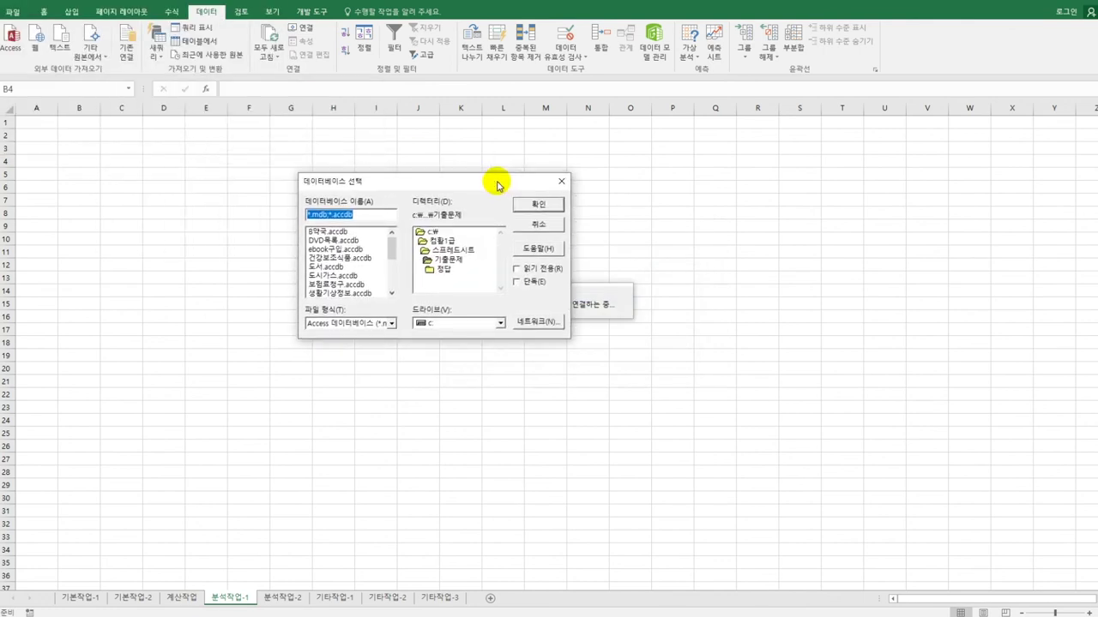
{"action": "left_click", "coordinate": [363, 258]}
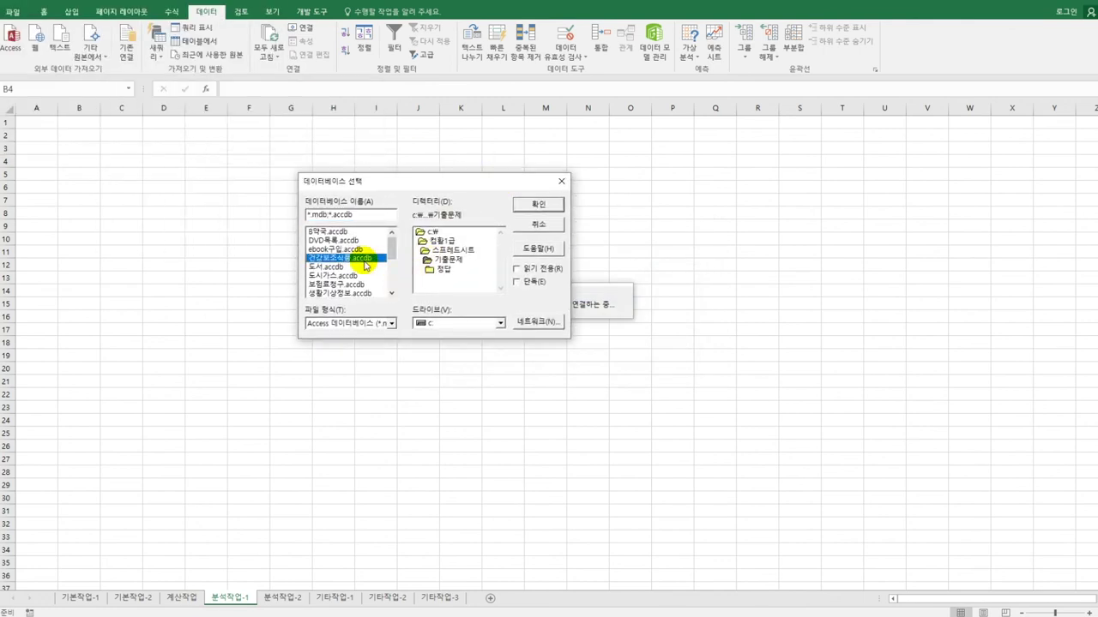
{"action": "left_click", "coordinate": [525, 205]}
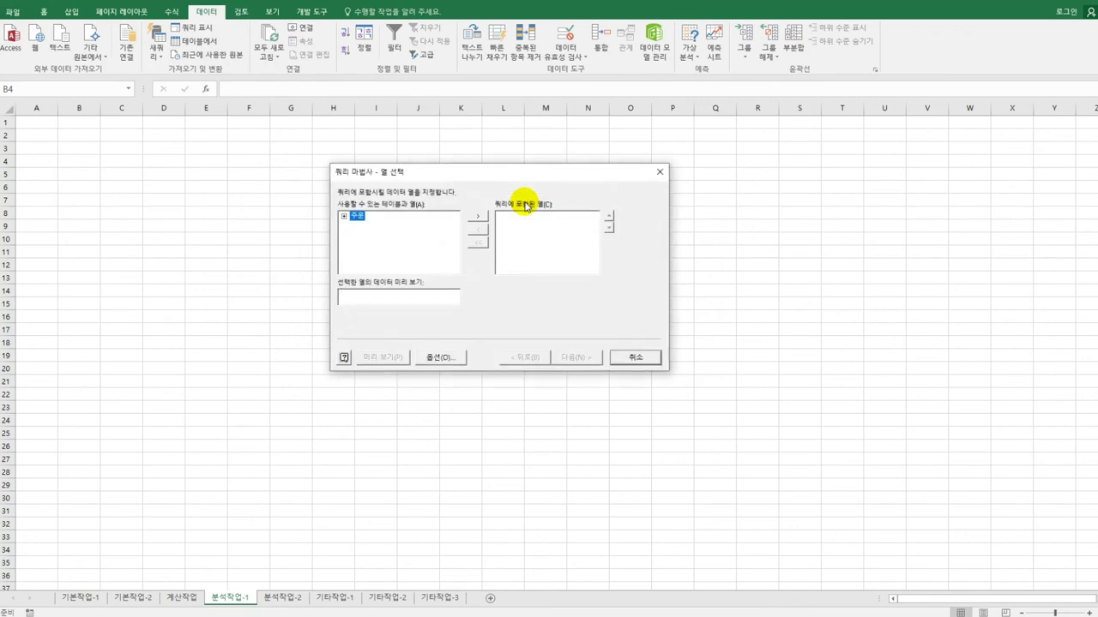
Step: Add 주문's 상품명, 판매분기, 주문량 and 판매량 columns, skipping filter and sort steps
{"action": "double_click", "coordinate": [362, 218]}
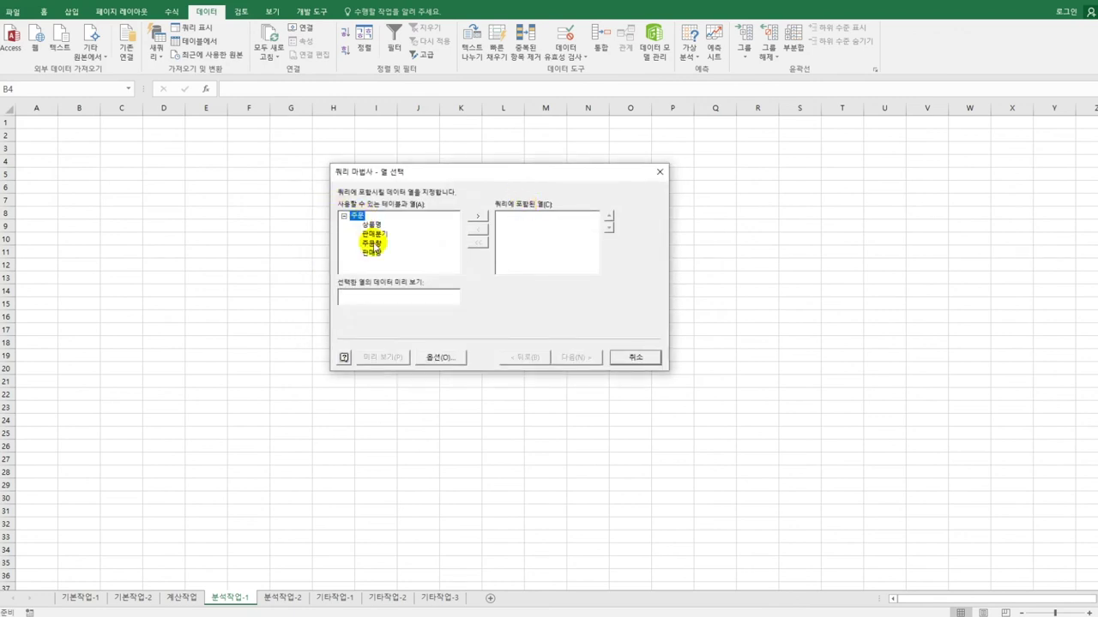
{"action": "double_click", "coordinate": [370, 225]}
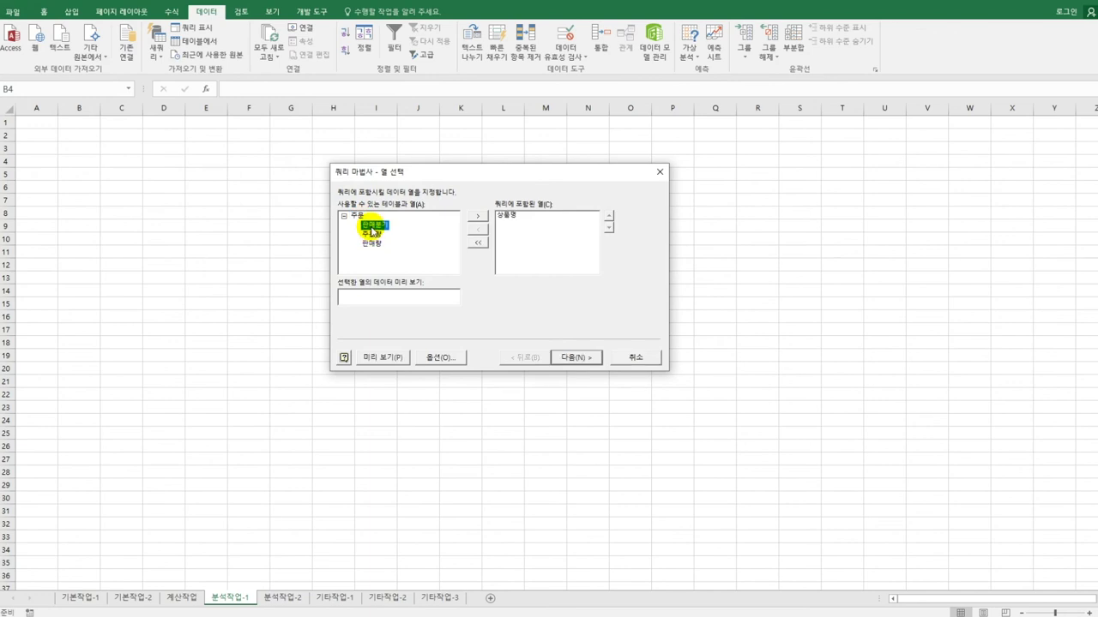
{"action": "double_click", "coordinate": [371, 227]}
{"action": "double_click", "coordinate": [371, 226]}
{"action": "double_click", "coordinate": [371, 226]}
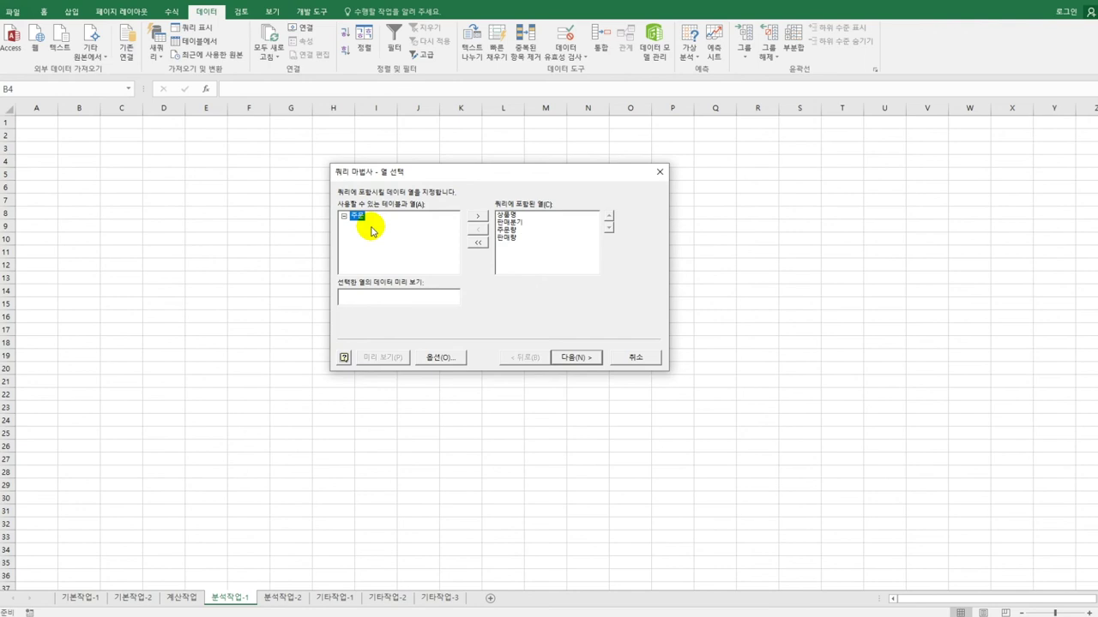
{"action": "left_click", "coordinate": [569, 359]}
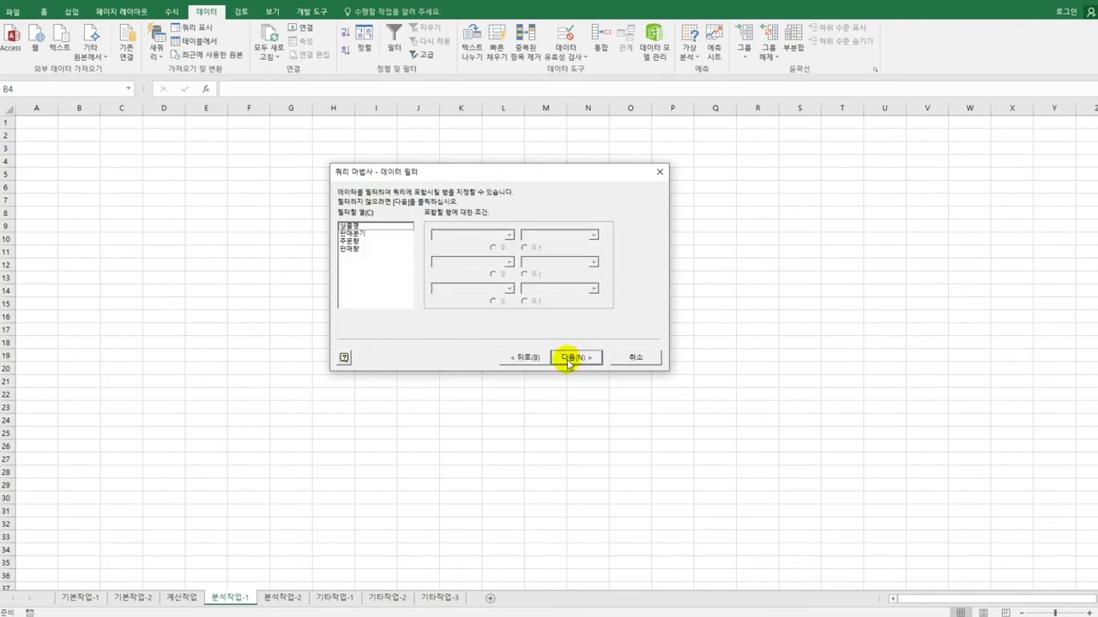
{"action": "left_click", "coordinate": [569, 358]}
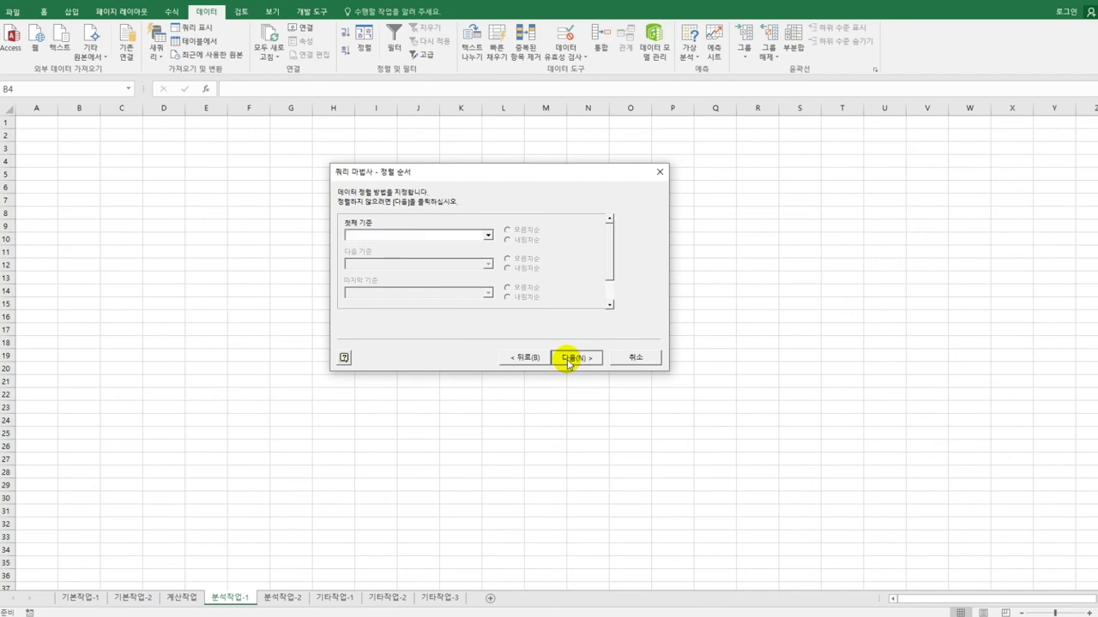
{"action": "left_click", "coordinate": [568, 358]}
Step: Load the query data as an empty pivot table report at cell B4
{"action": "left_click", "coordinate": [574, 357]}
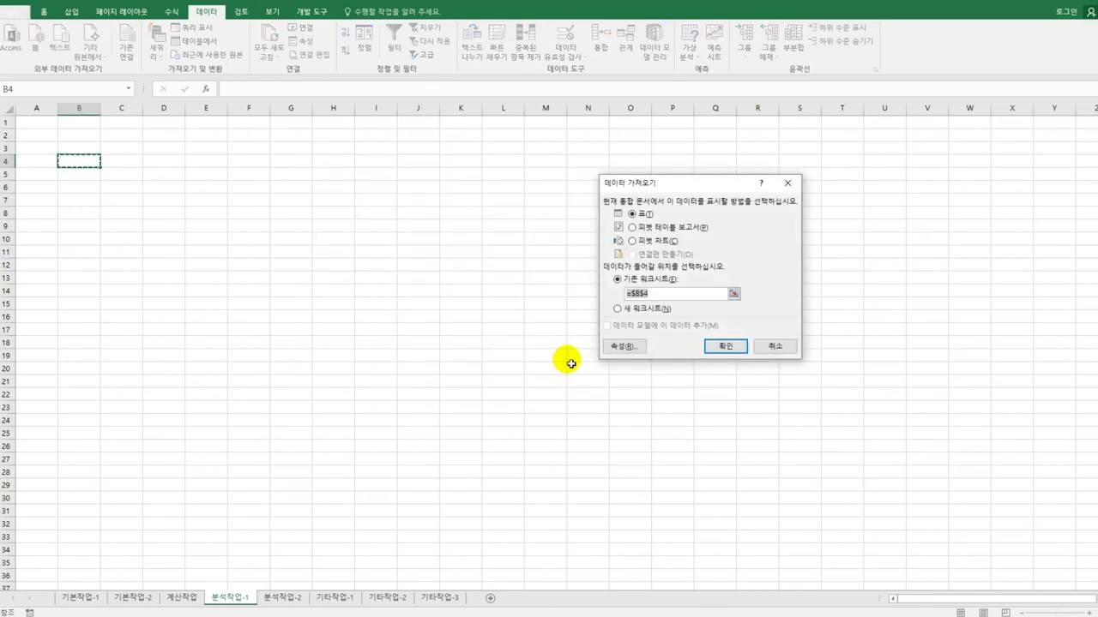
{"action": "left_click", "coordinate": [657, 228]}
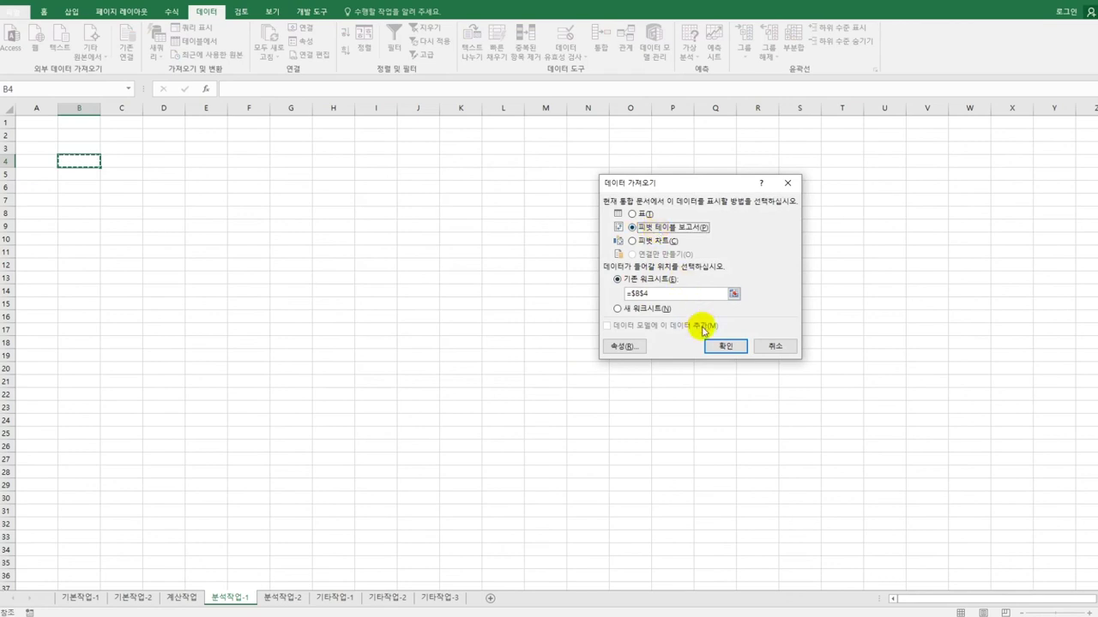
{"action": "left_click", "coordinate": [723, 348]}
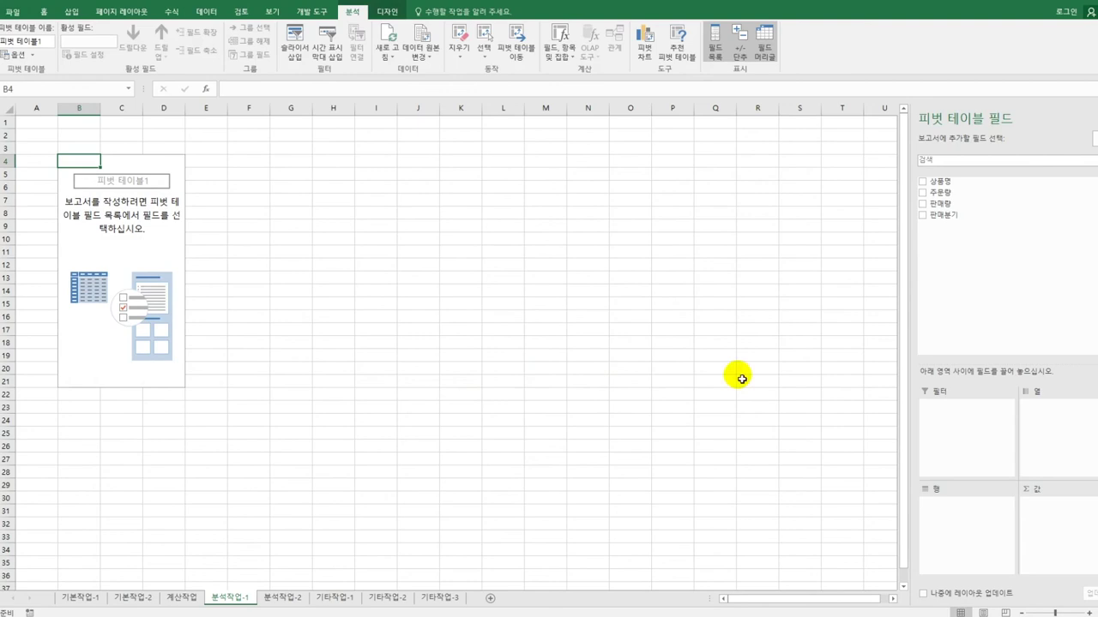
Step: Filter the pivot by 상품명, with 판매분기 rows and sums of 주문량 and 판매량
{"action": "left_click_drag", "start_coordinate": [952, 188], "coordinate": [952, 432]}
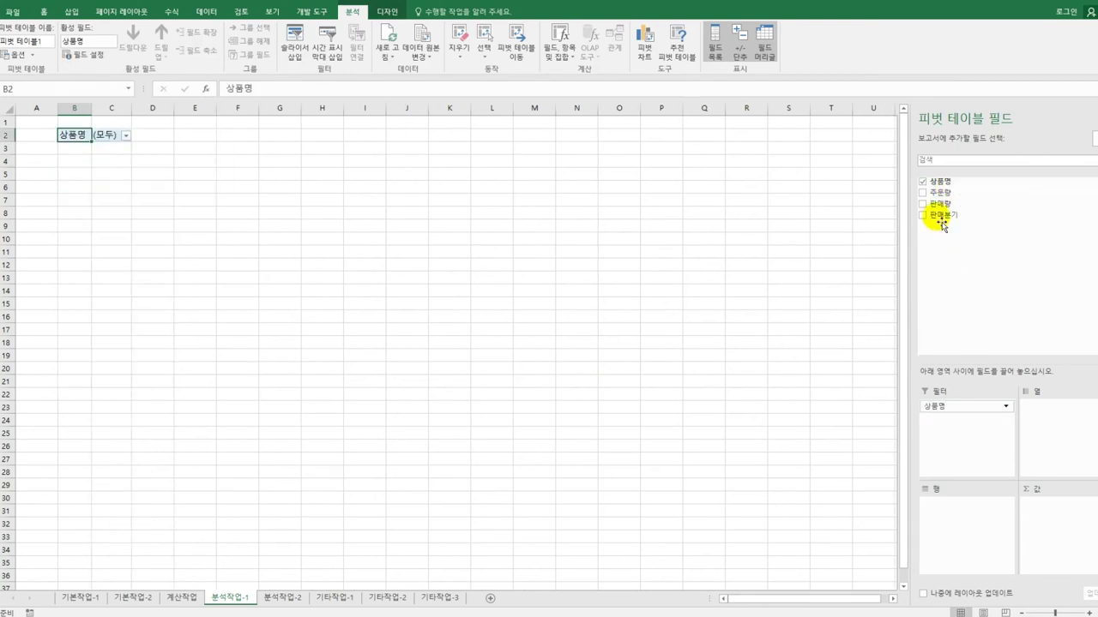
{"action": "left_click_drag", "start_coordinate": [939, 214], "coordinate": [957, 513]}
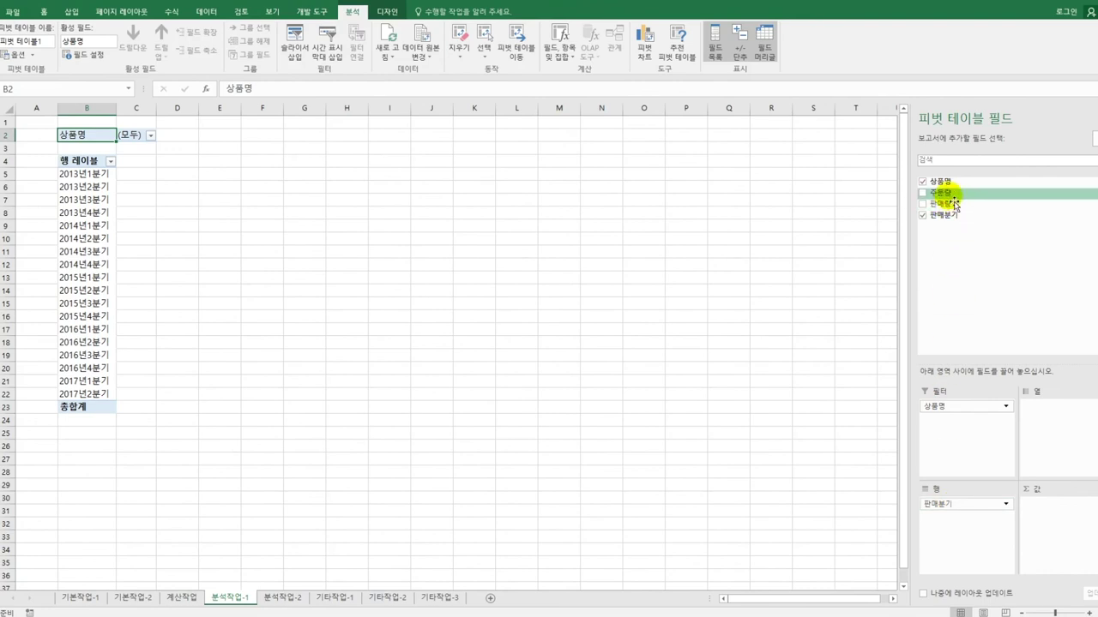
{"action": "left_click_drag", "start_coordinate": [941, 193], "coordinate": [1046, 511]}
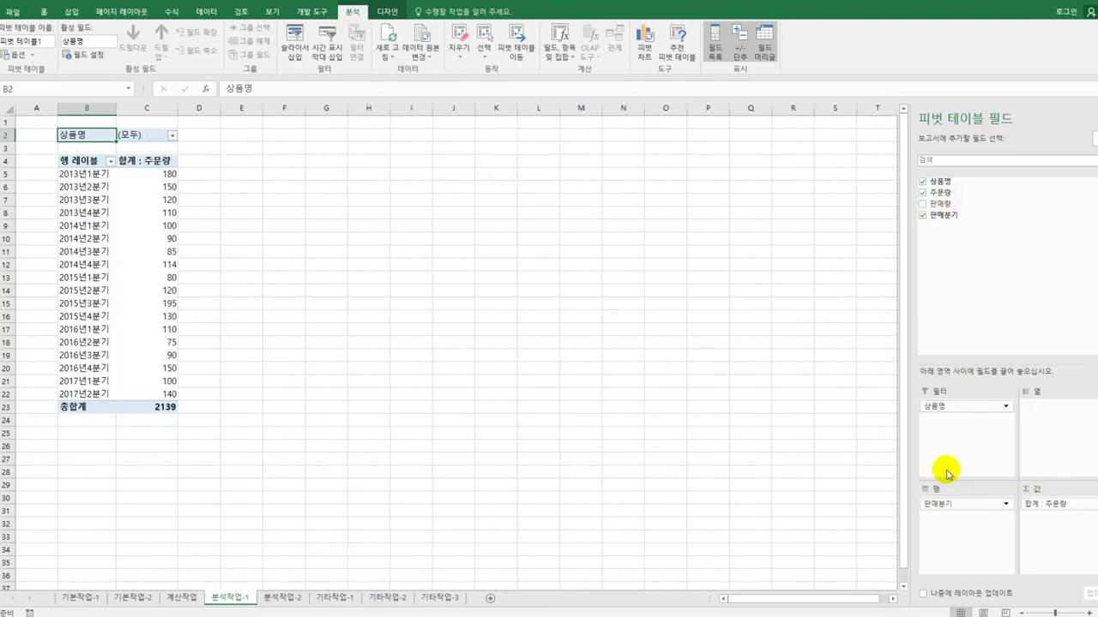
{"action": "left_click_drag", "start_coordinate": [939, 203], "coordinate": [1059, 542]}
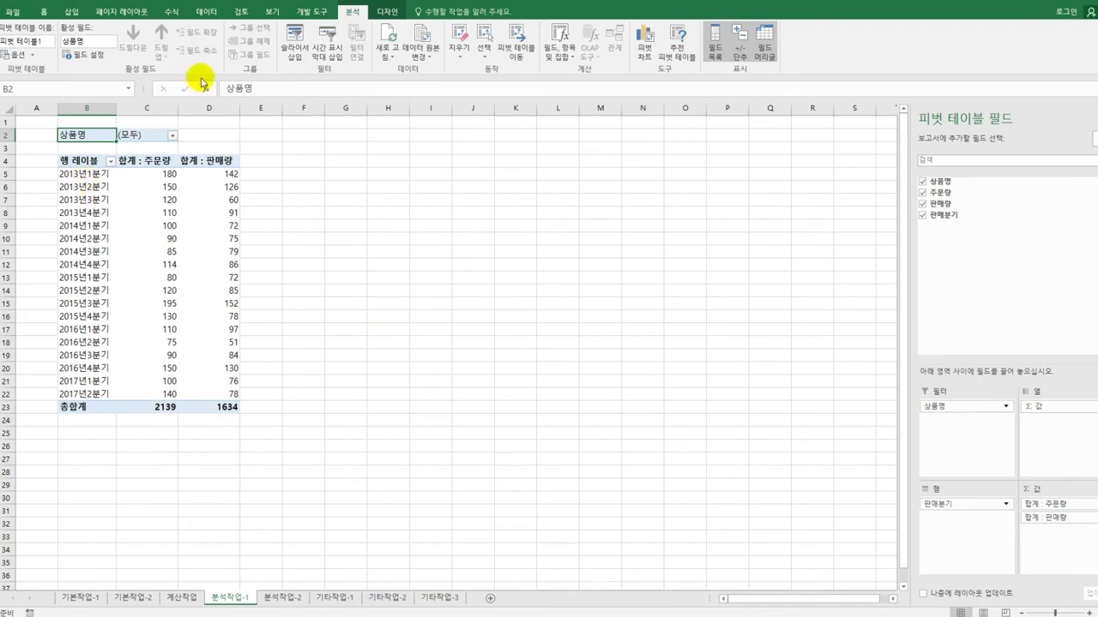
{"action": "left_click", "coordinate": [380, 14]}
Step: Apply the 개요 형식 (outline) report layout to the pivot table
{"action": "left_click", "coordinate": [69, 42]}
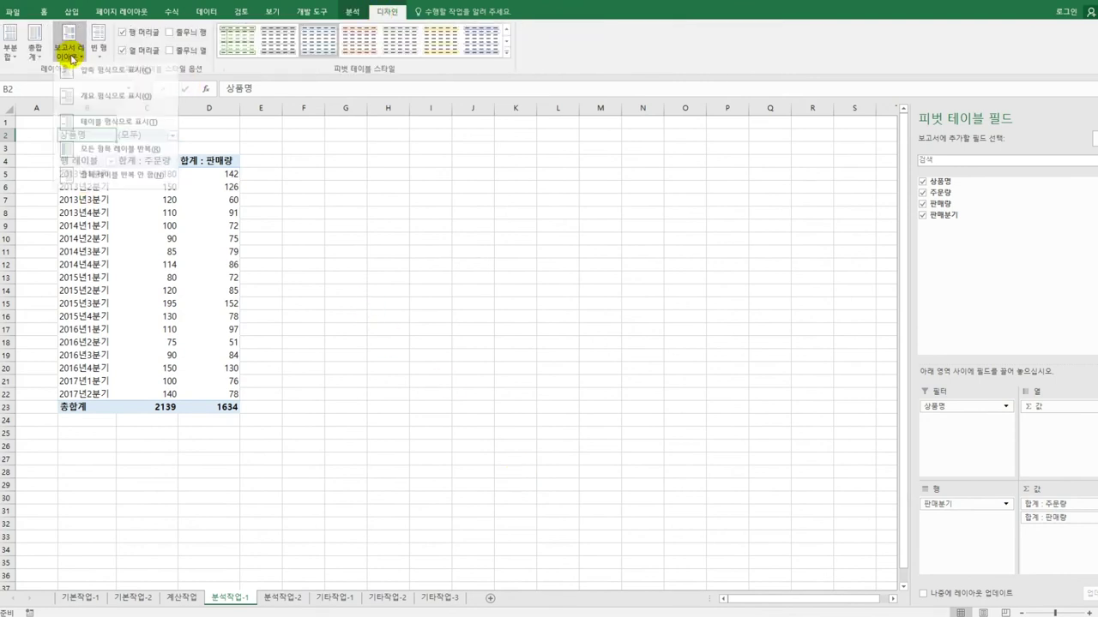
{"action": "left_click", "coordinate": [81, 112]}
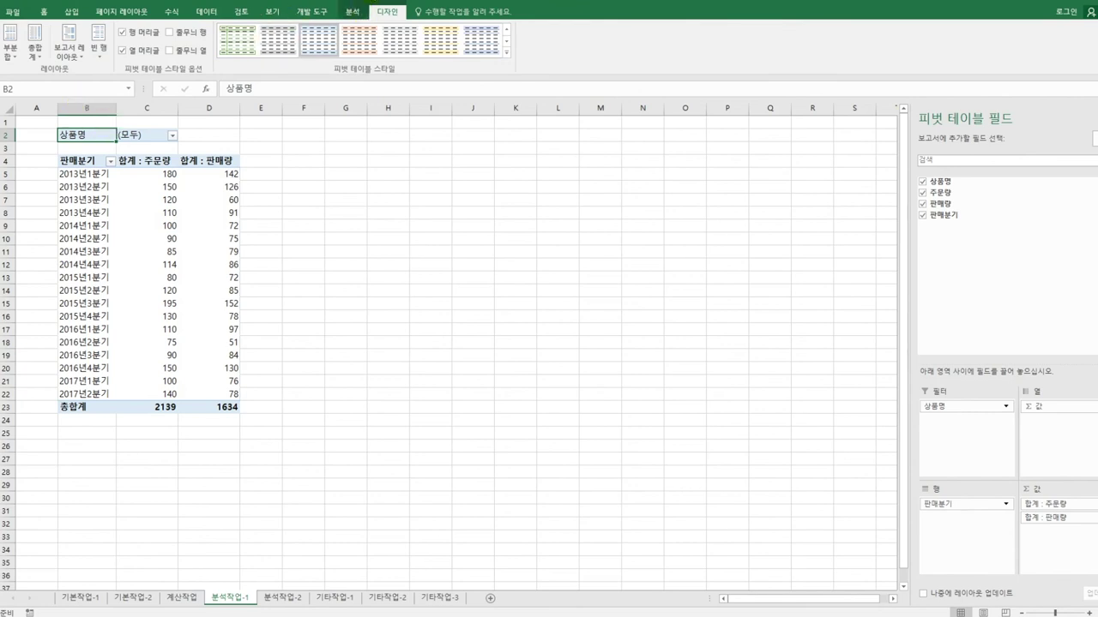
{"action": "left_click", "coordinate": [352, 11]}
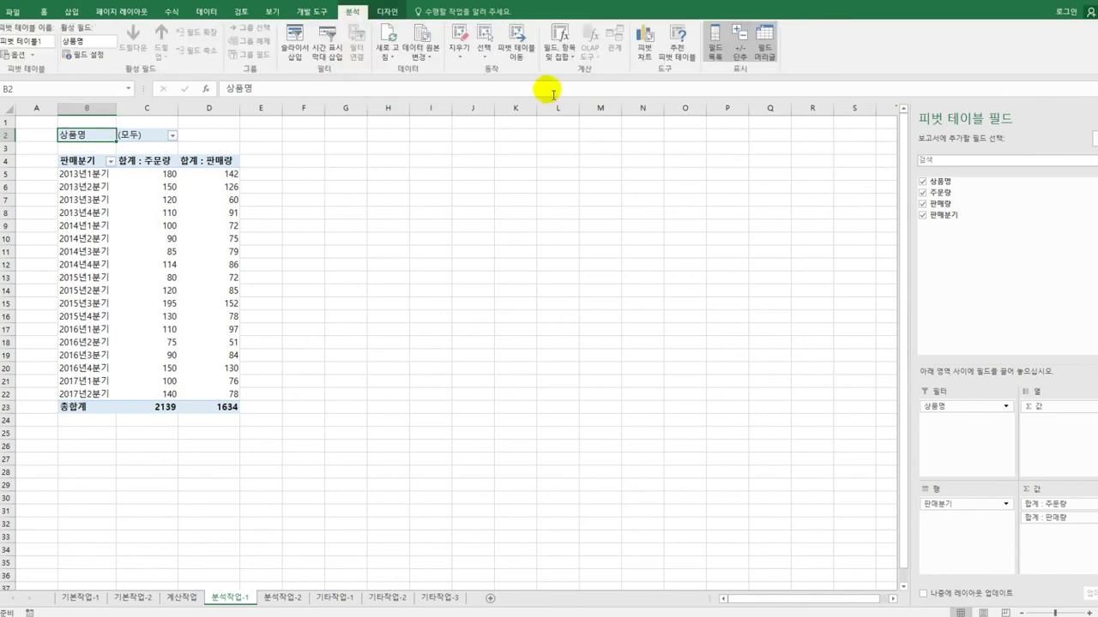
Step: Start a new pivot calculated field named 재고율
{"action": "left_click", "coordinate": [563, 62]}
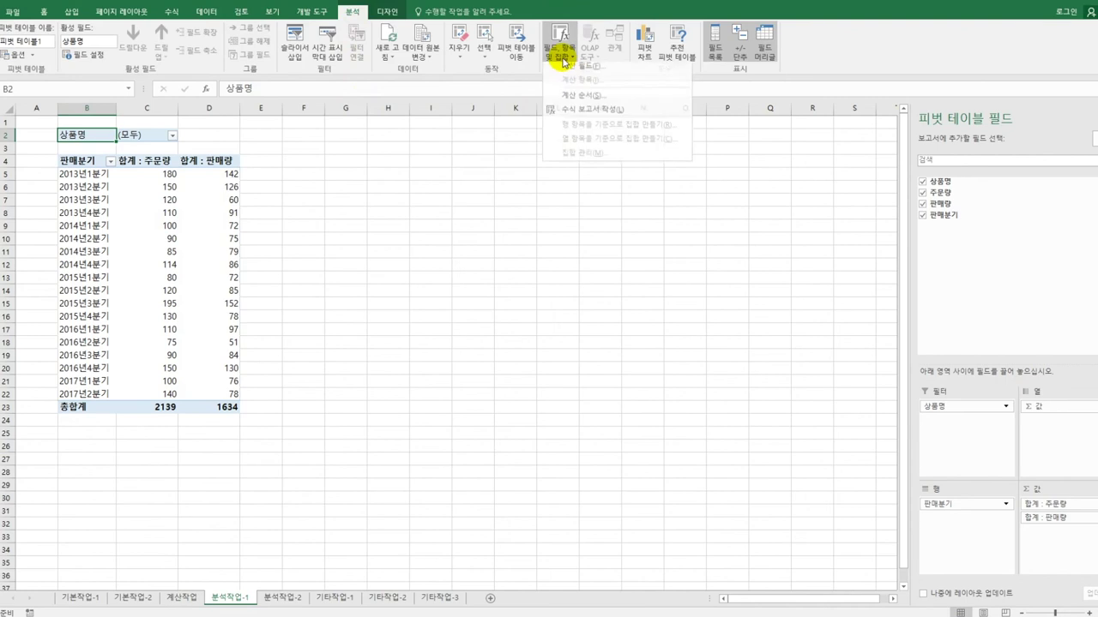
{"action": "left_click", "coordinate": [568, 66]}
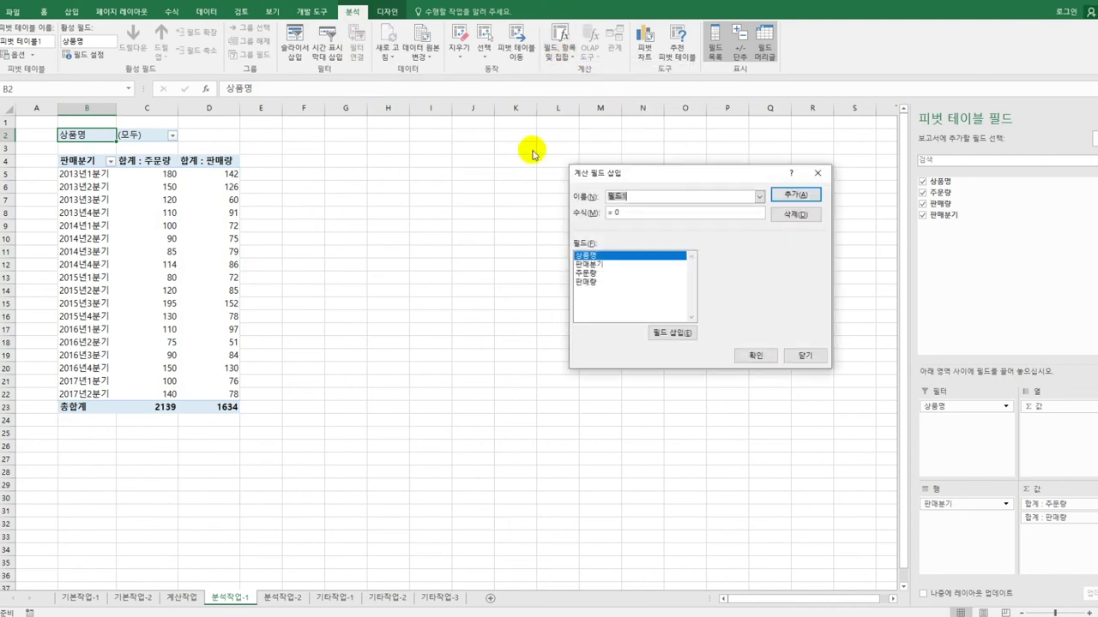
{"action": "left_click_drag", "start_coordinate": [618, 172], "coordinate": [549, 178]}
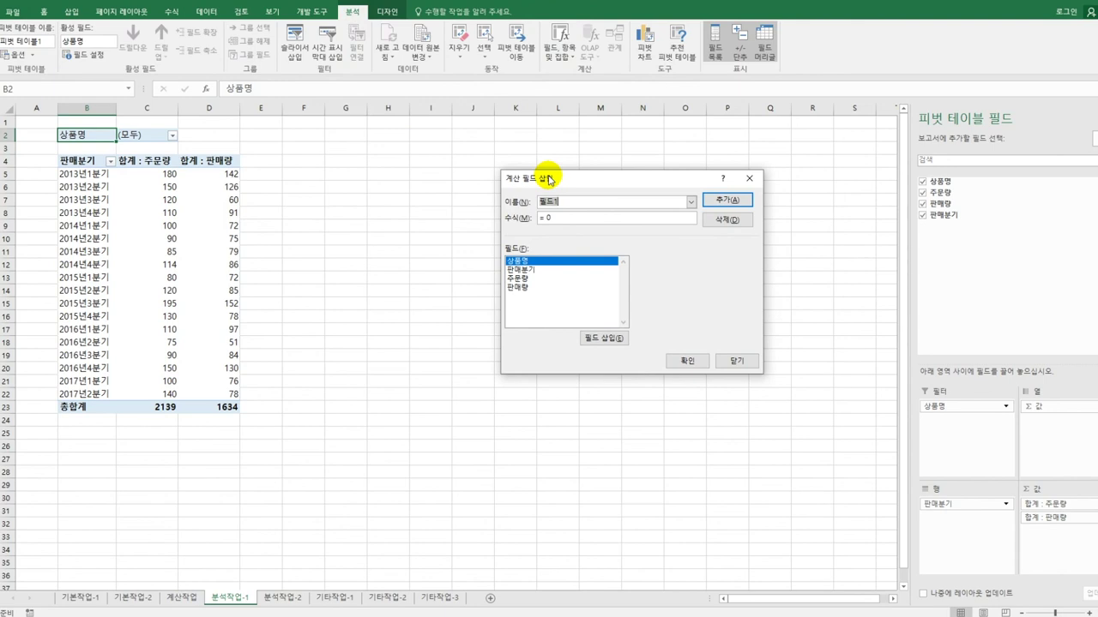
{"action": "key", "text": "BackSpace"}
{"action": "type", "text": "재고율"}
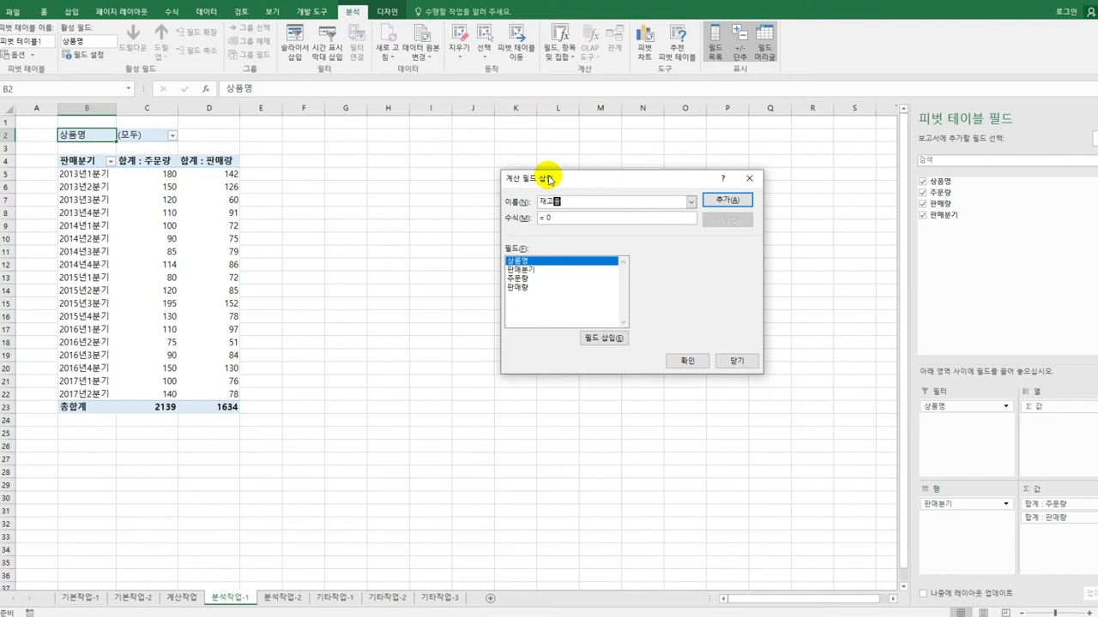
{"action": "key", "text": "Tab"}
Step: Give 재고율 the formula =(주문량-판매량)/판매량 and add it to the pivot
{"action": "type", "text": "="}
{"action": "double_click", "coordinate": [523, 279]}
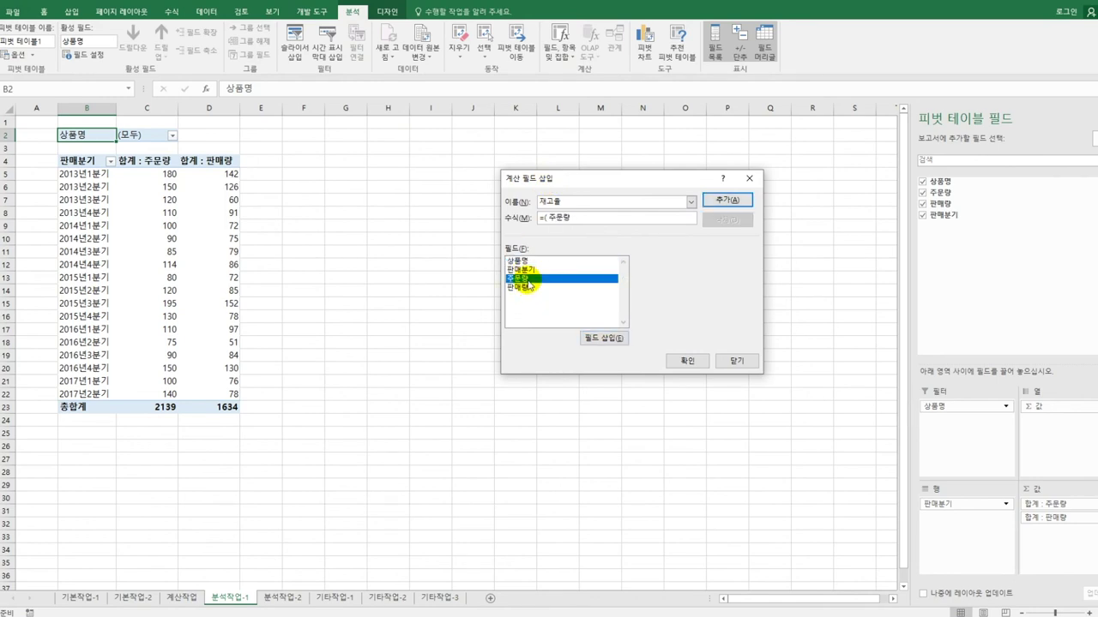
{"action": "type", "text": "-"}
{"action": "double_click", "coordinate": [527, 288]}
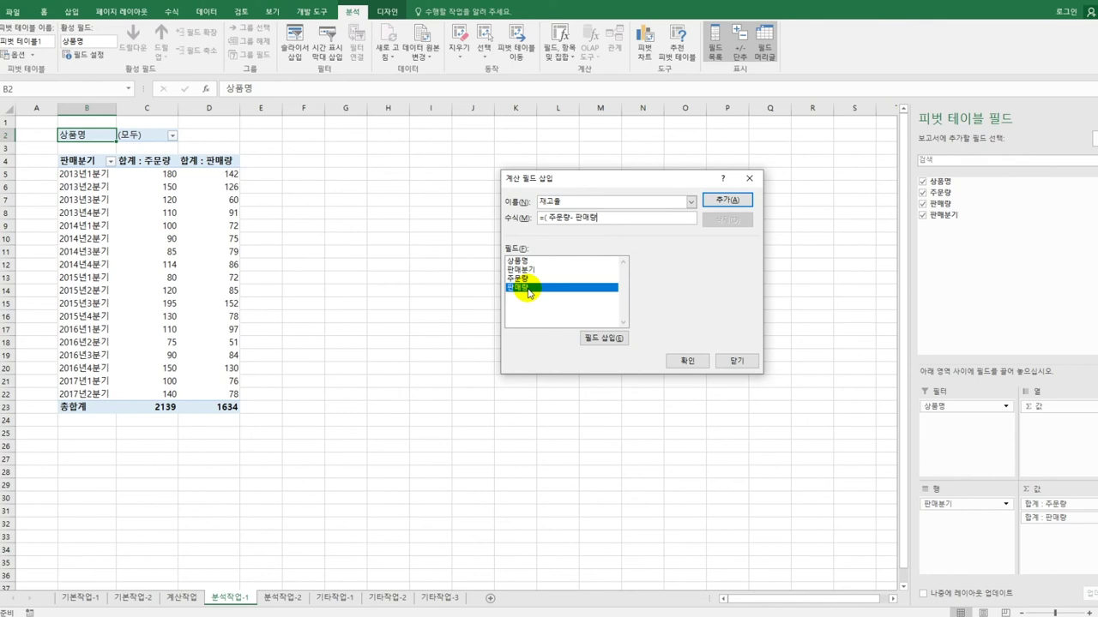
{"action": "type", "text": ")/"}
{"action": "double_click", "coordinate": [529, 289]}
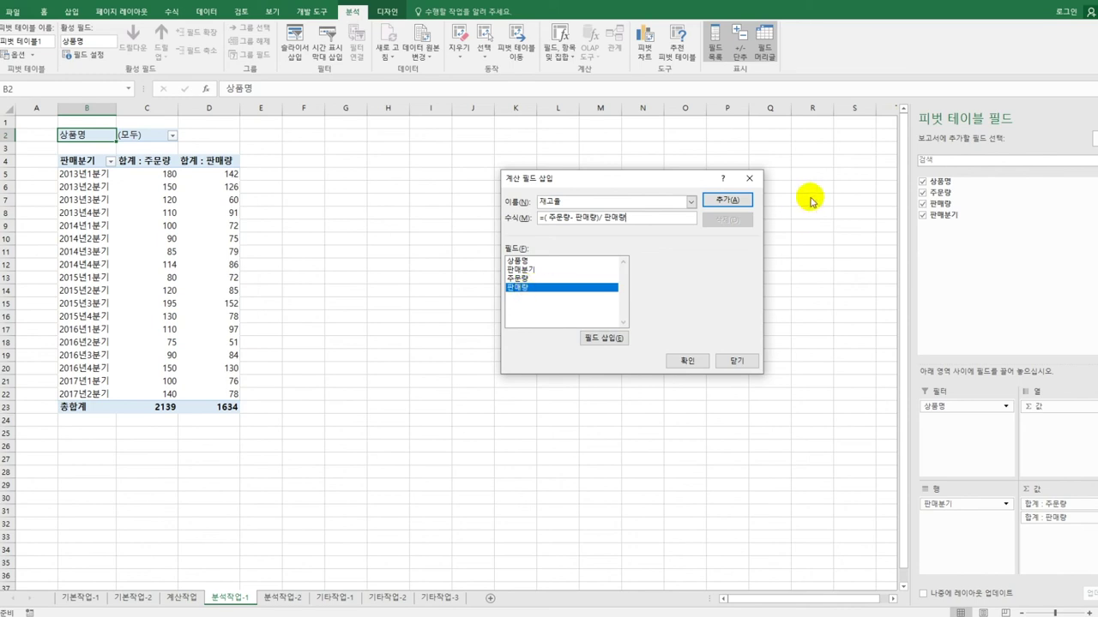
{"action": "left_click", "coordinate": [727, 199]}
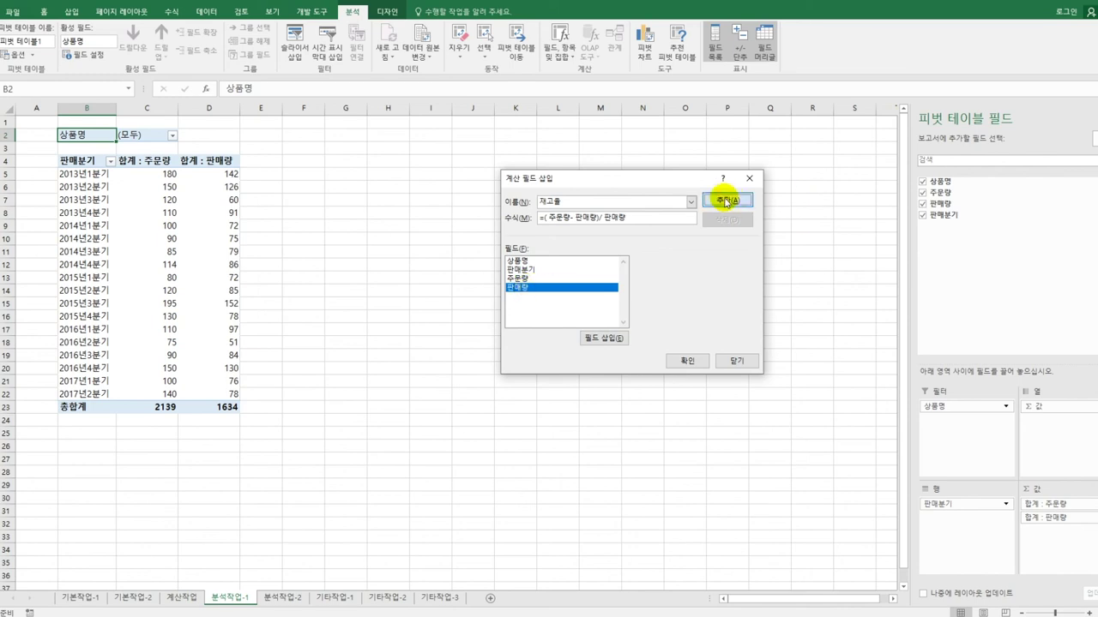
{"action": "left_click", "coordinate": [686, 360]}
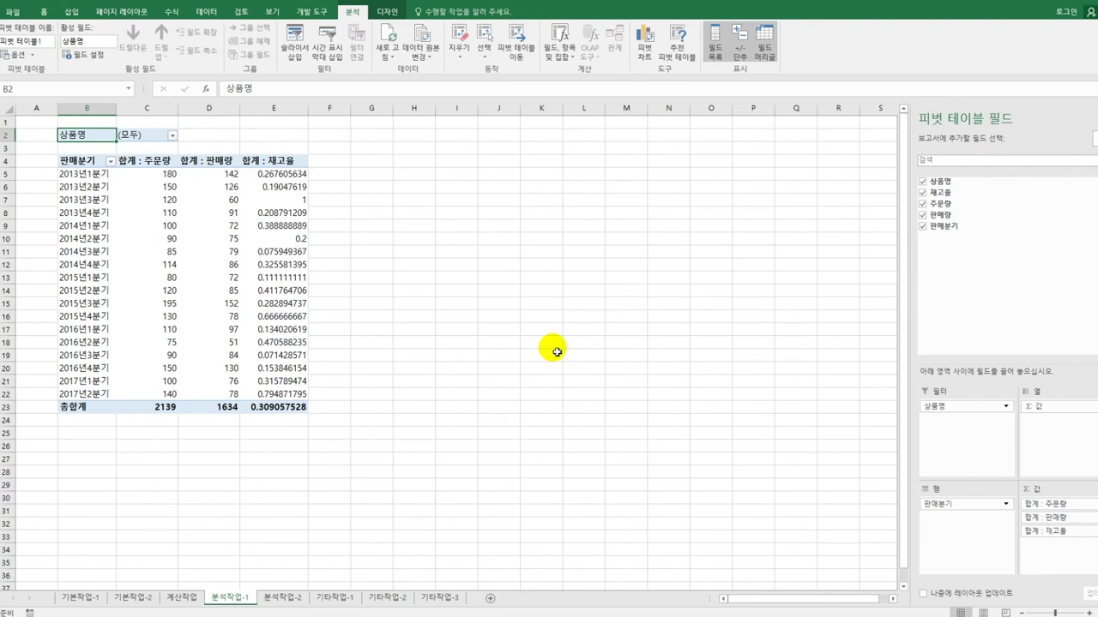
Step: Format the 합계 : 재고율 values as percentages with 0 decimal places
{"action": "left_click", "coordinate": [279, 166]}
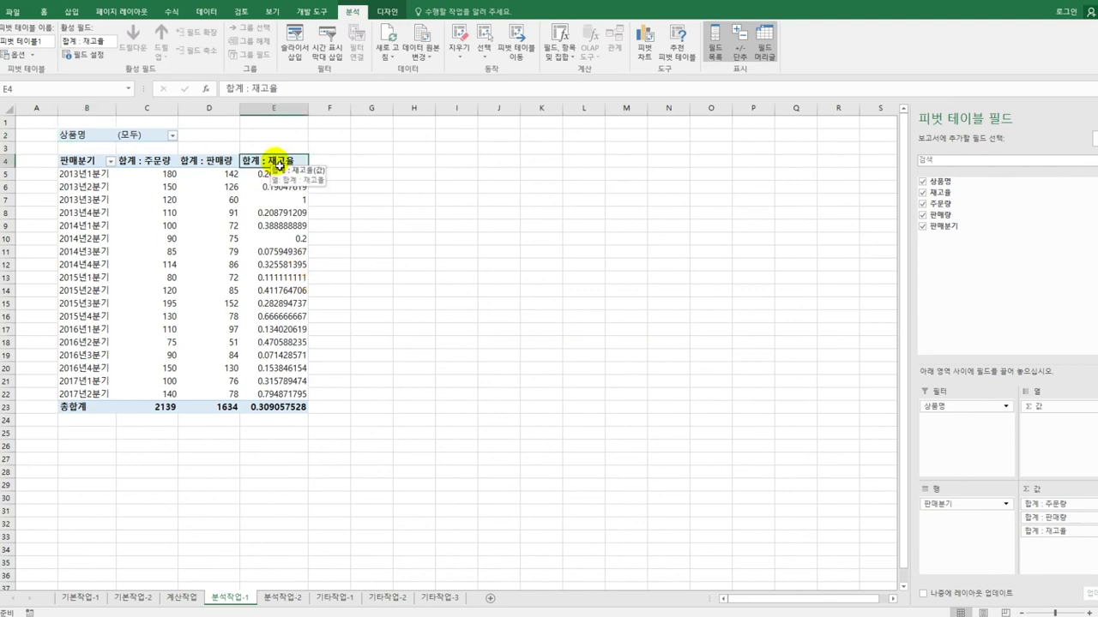
{"action": "double_click", "coordinate": [279, 166]}
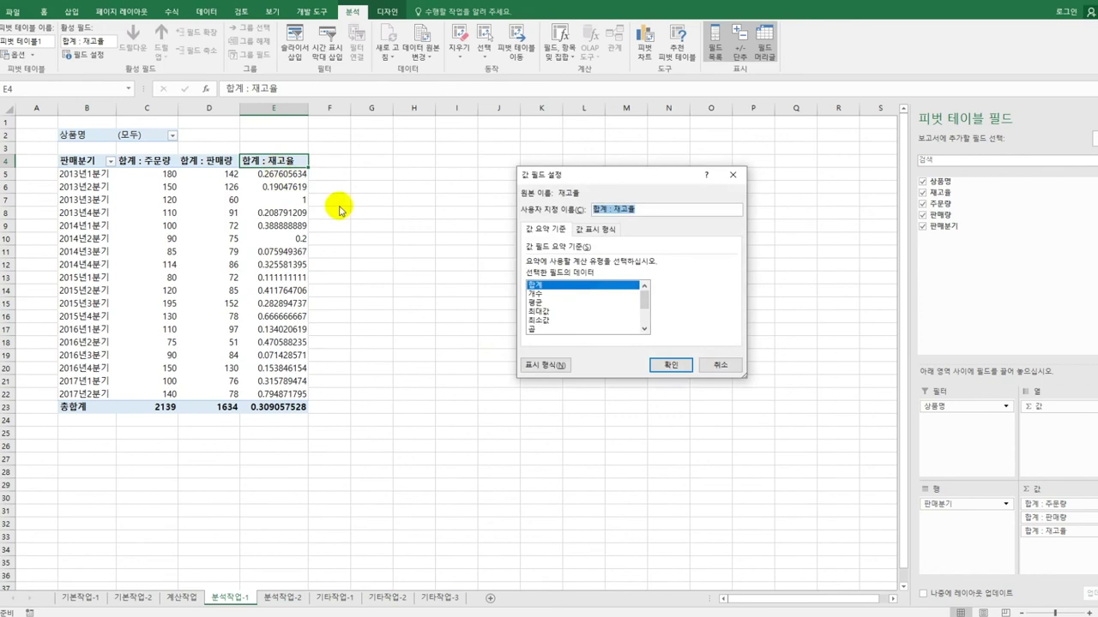
{"action": "left_click_drag", "start_coordinate": [566, 183], "coordinate": [480, 187]}
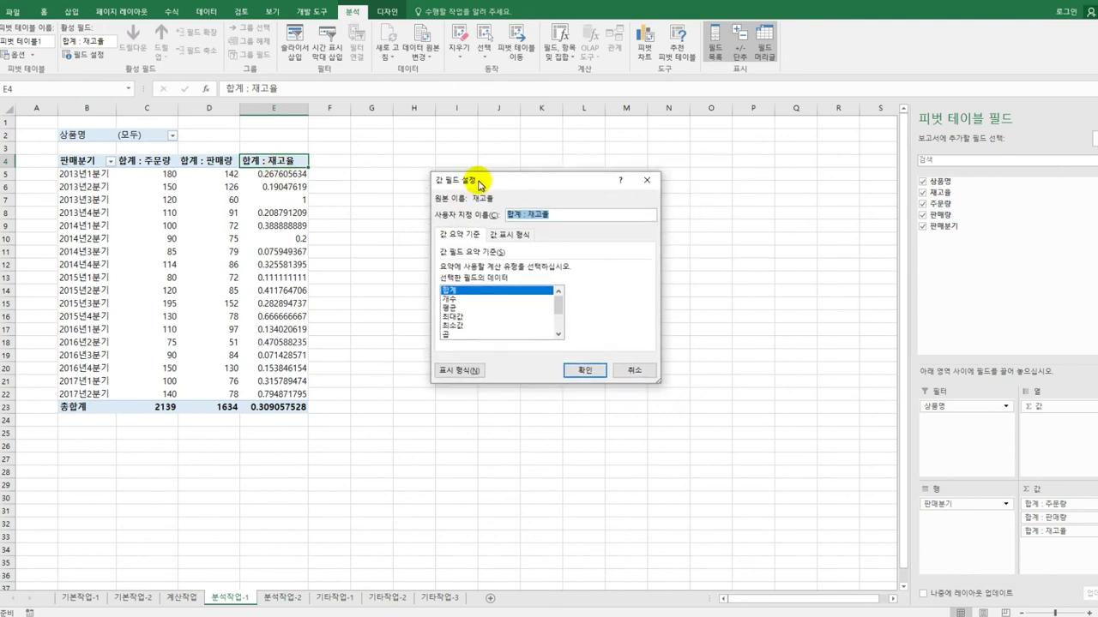
{"action": "left_click", "coordinate": [468, 371]}
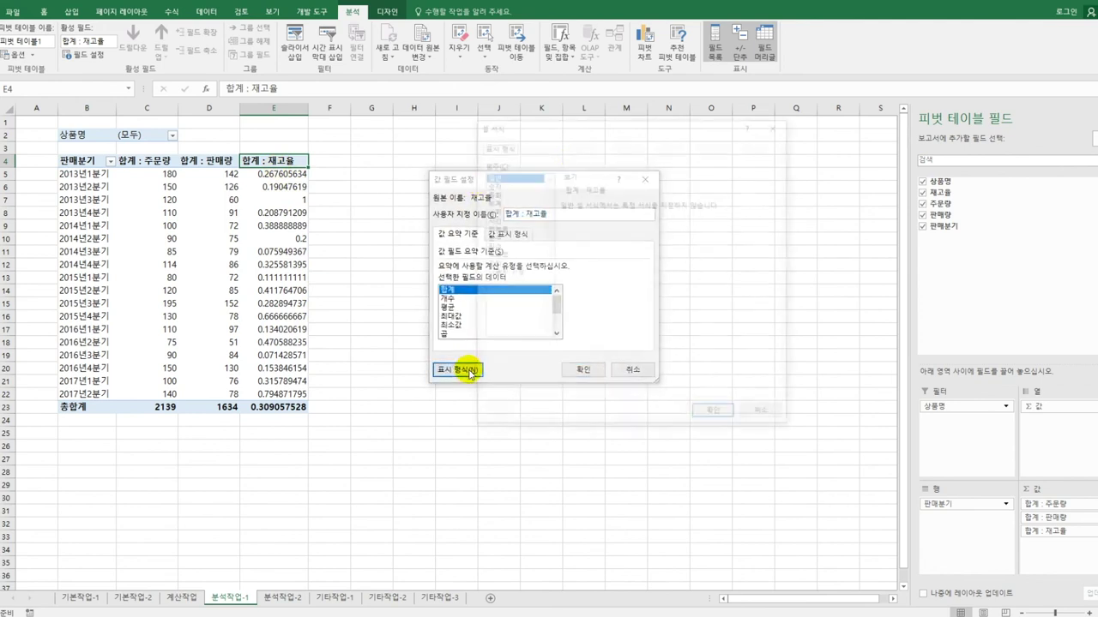
{"action": "left_click", "coordinate": [506, 229]}
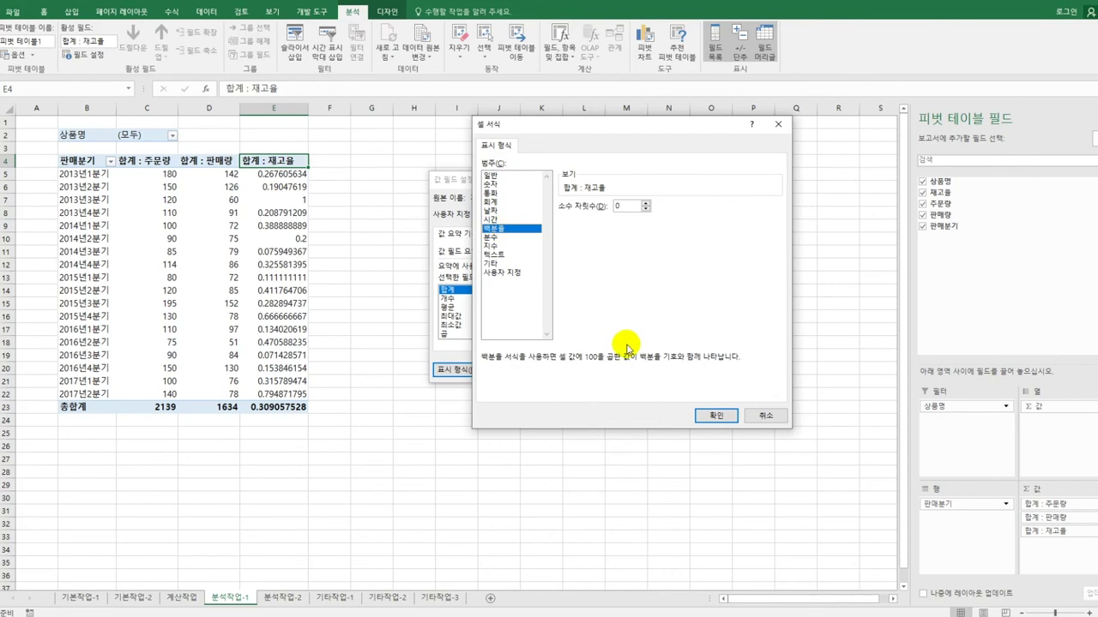
{"action": "left_click", "coordinate": [702, 416]}
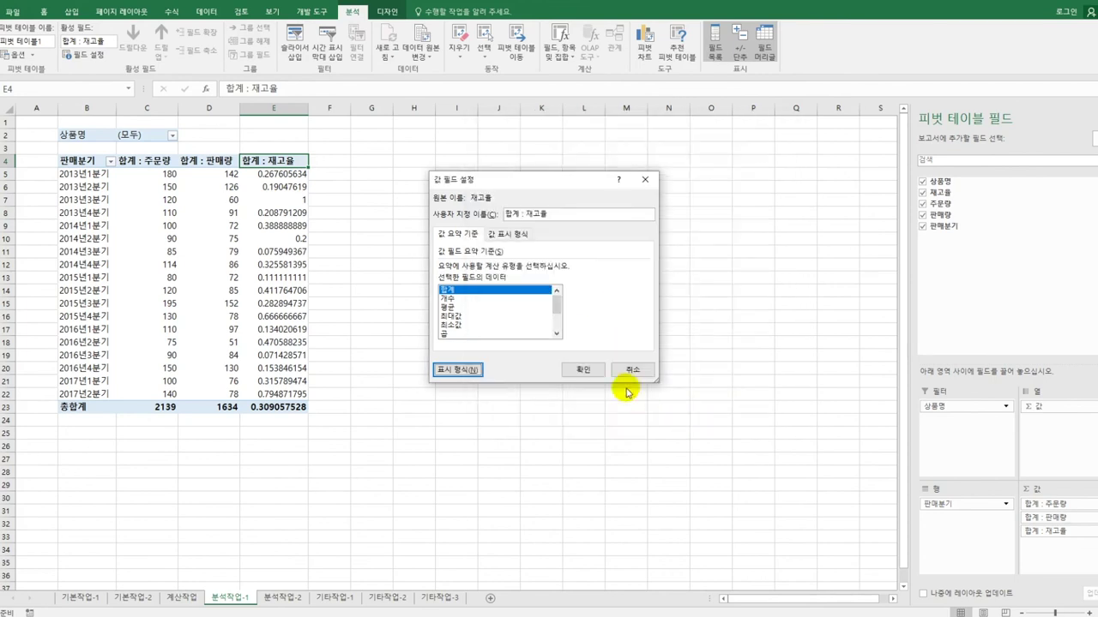
{"action": "left_click", "coordinate": [584, 371]}
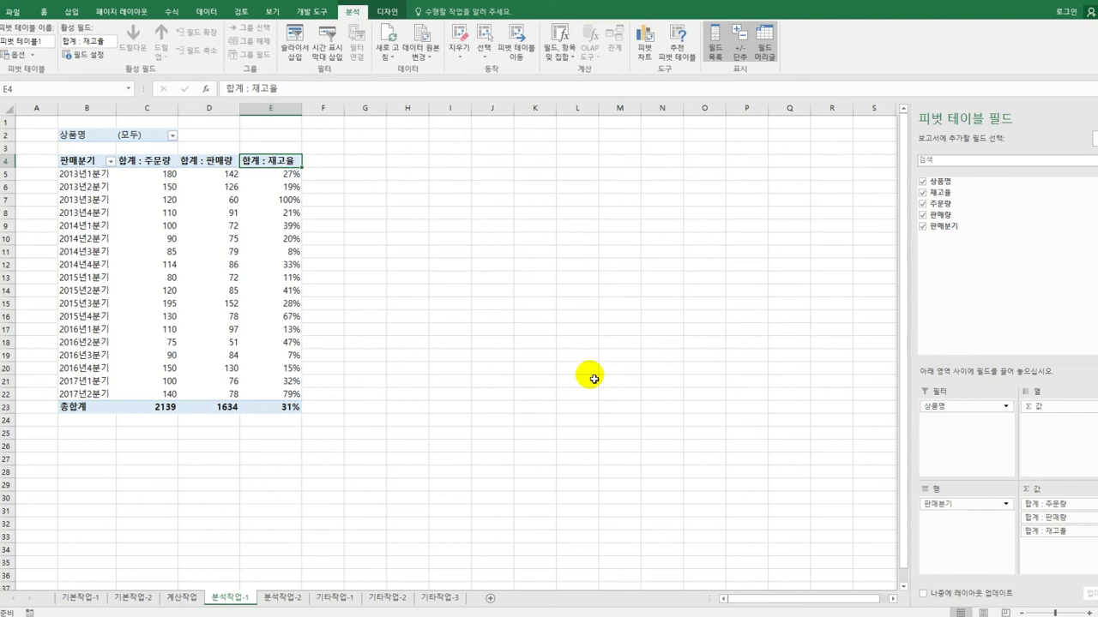
{"action": "left_click", "coordinate": [155, 166]}
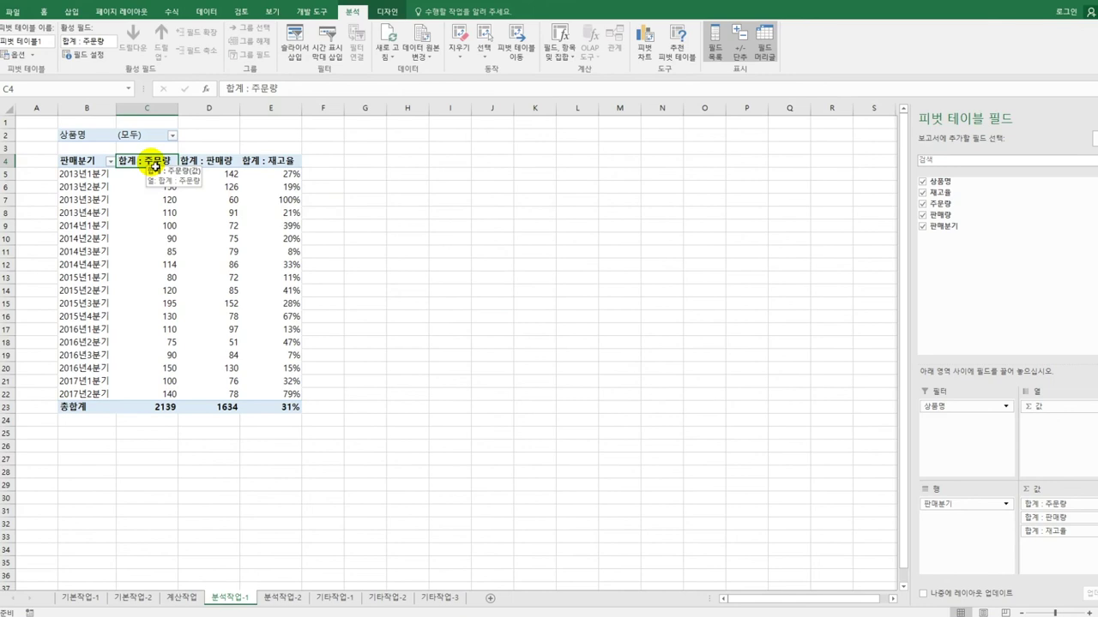
Step: Apply the custom number format #"박스" to the 합계 : 주문량 values
{"action": "double_click", "coordinate": [155, 166]}
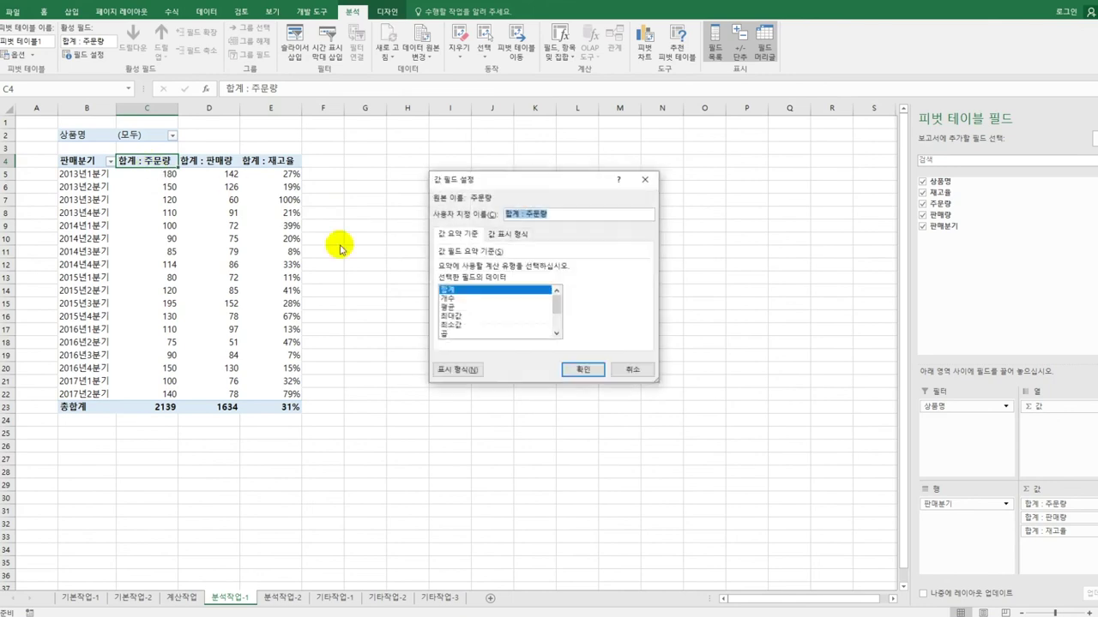
{"action": "left_click", "coordinate": [459, 370]}
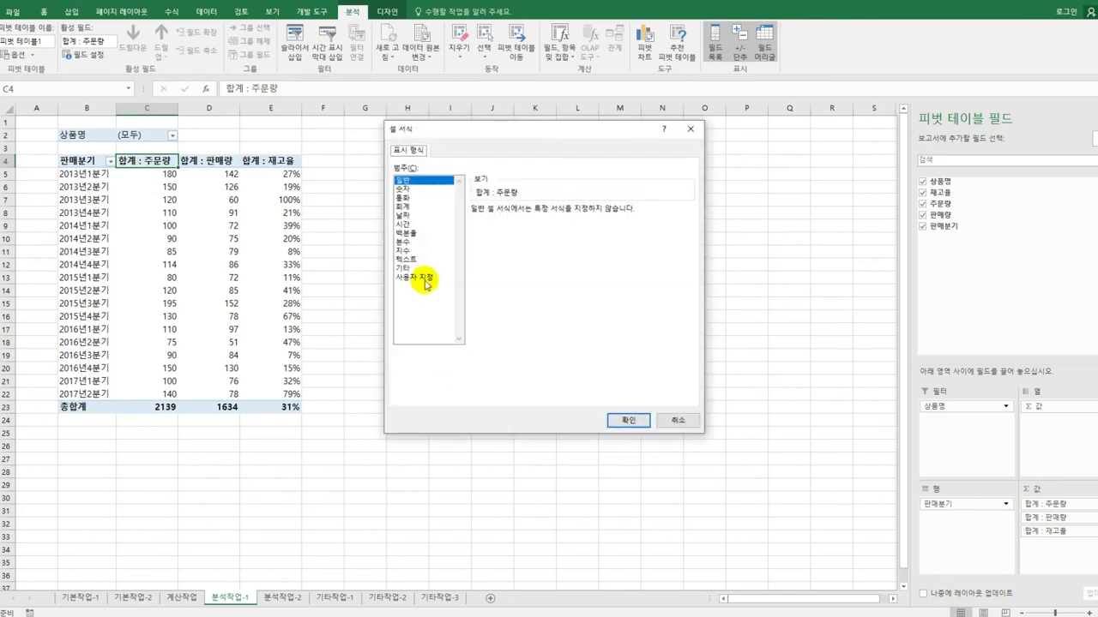
{"action": "left_click", "coordinate": [421, 277]}
{"action": "left_click", "coordinate": [531, 230]}
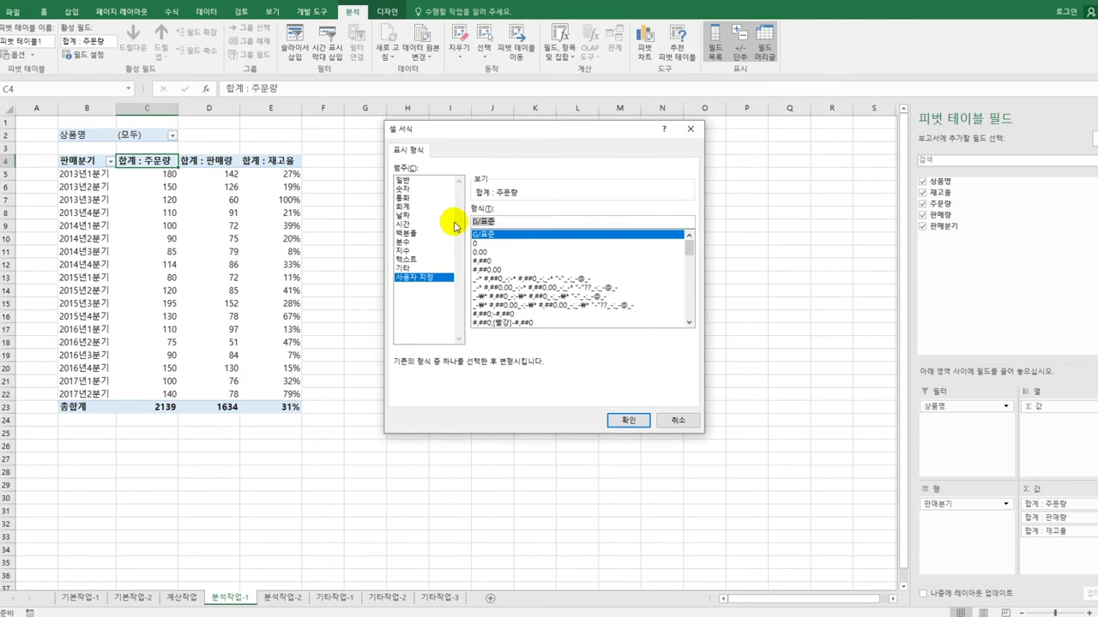
{"action": "type", "text": "#"}
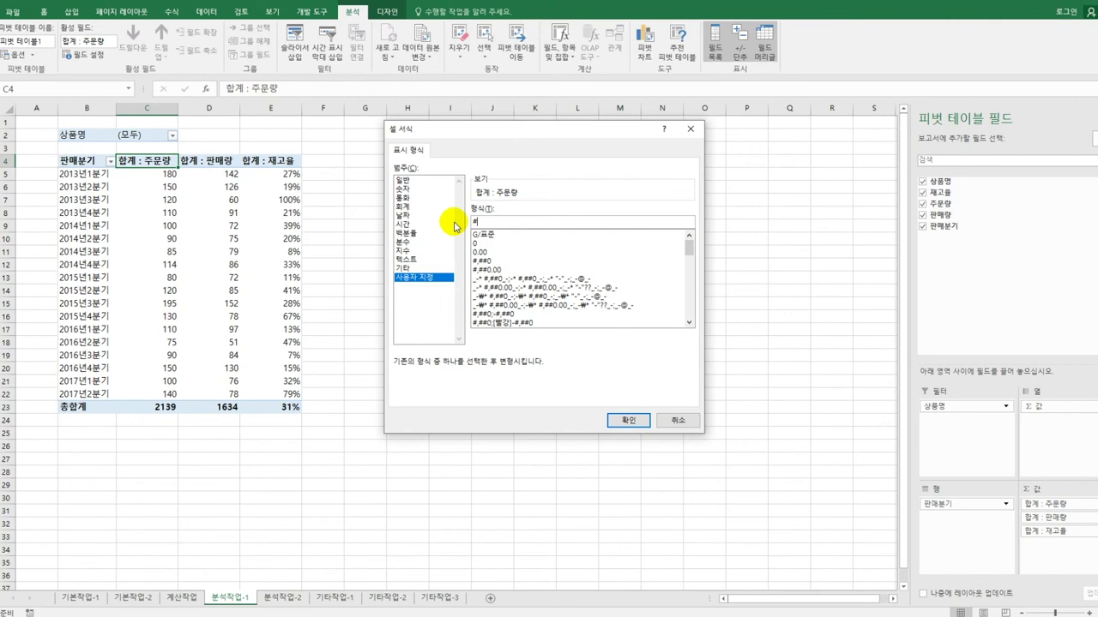
{"action": "type", "text": "\"박스"}
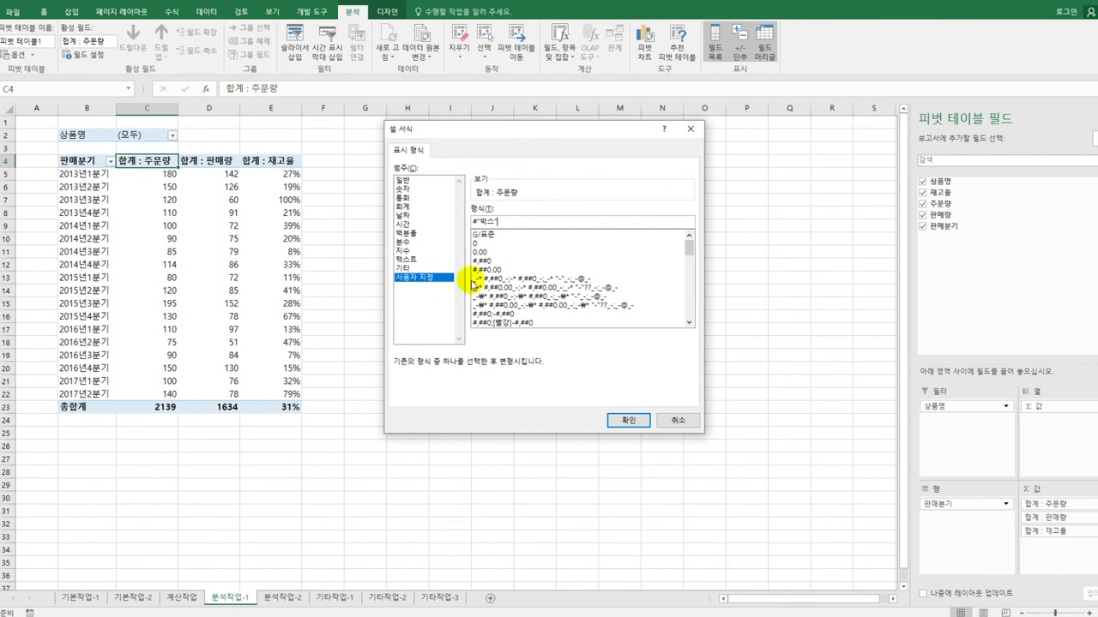
{"action": "left_click", "coordinate": [624, 420]}
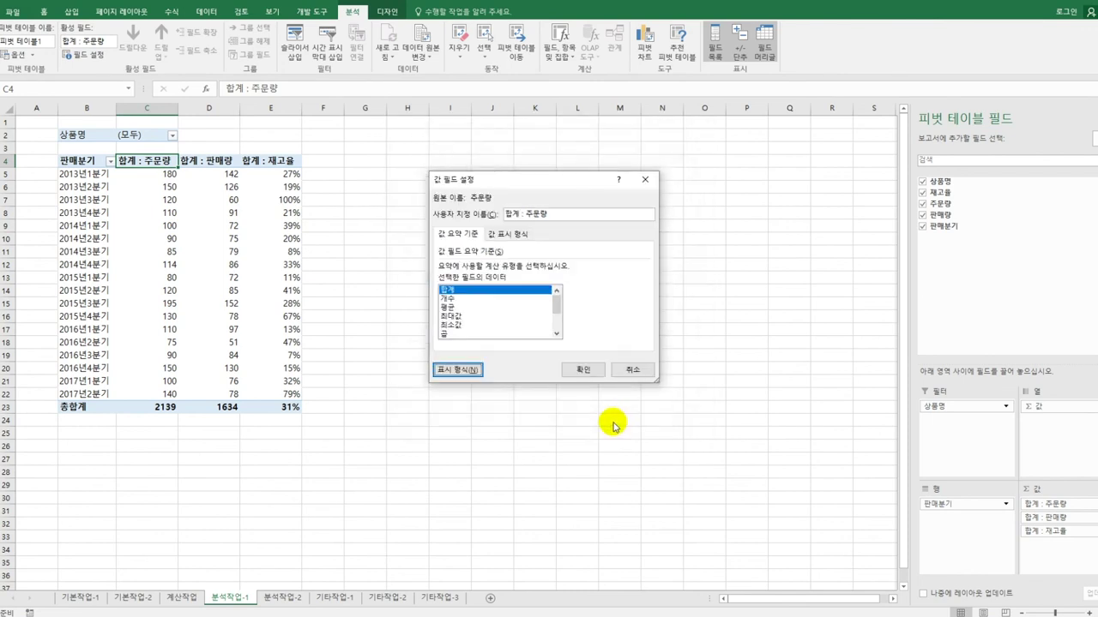
{"action": "left_click", "coordinate": [584, 370]}
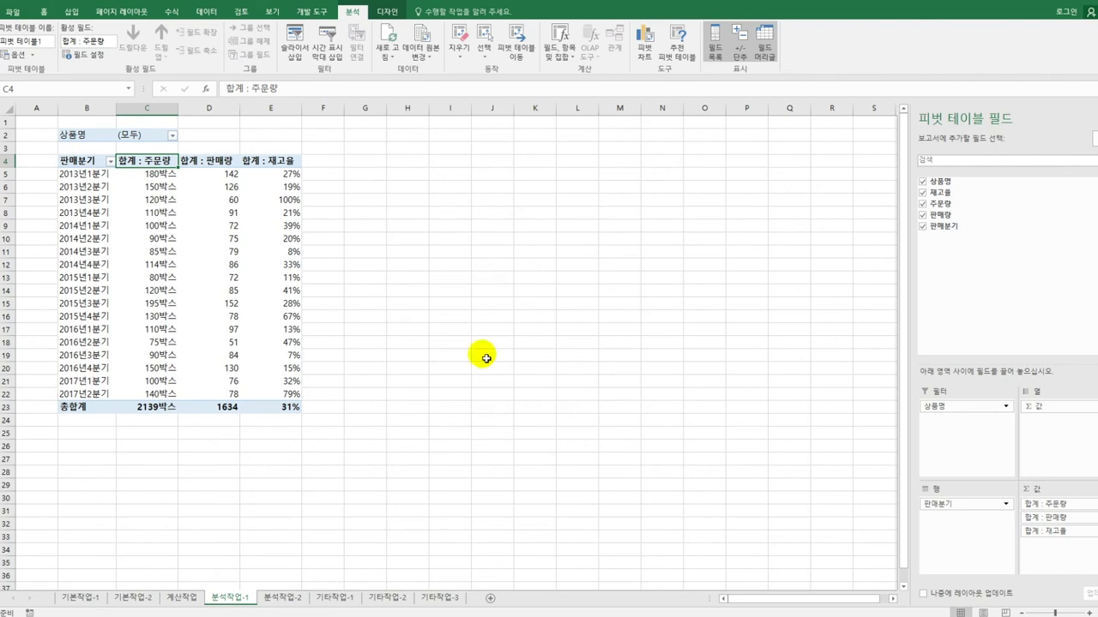
Step: Group the 2013–2014 quarter labels (B5:B12) into 그룹1
{"action": "mouse_move", "coordinate": [281, 291]}
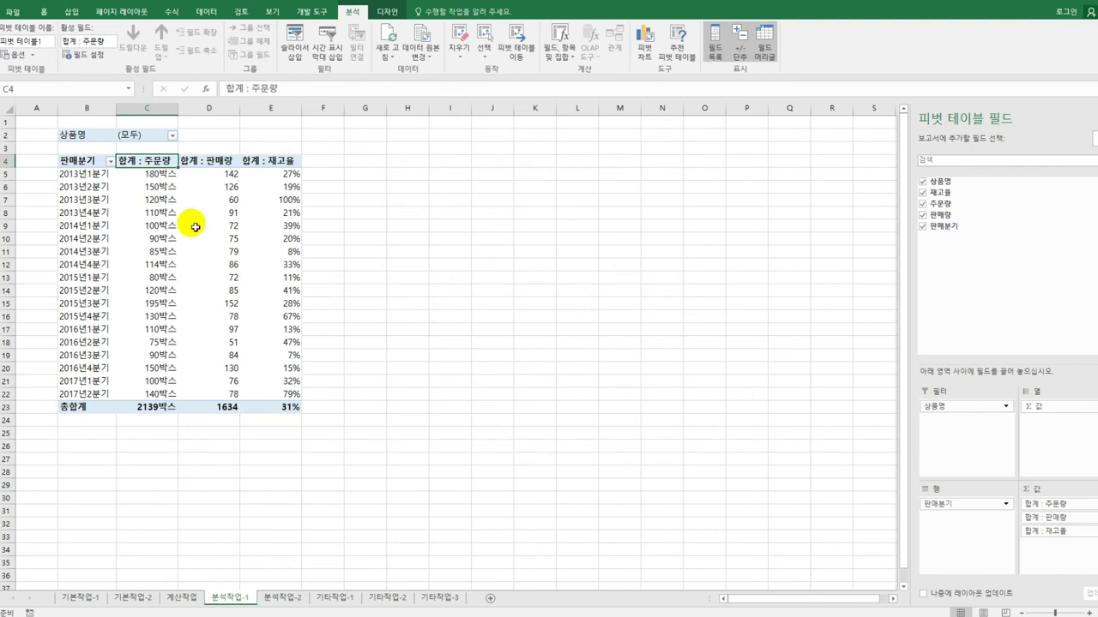
{"action": "left_click", "coordinate": [93, 177]}
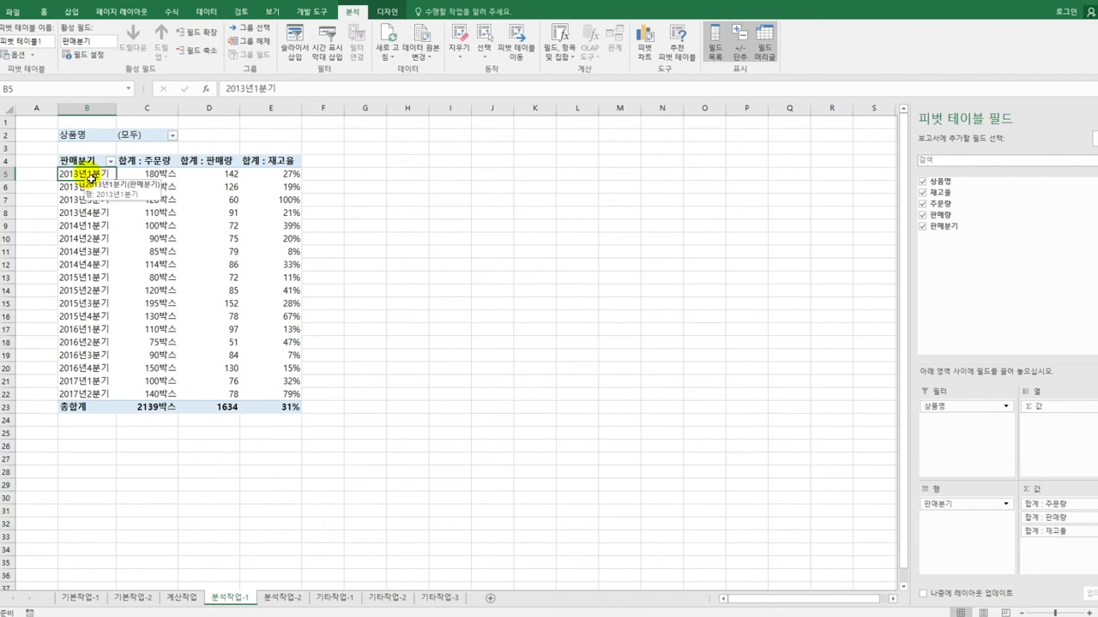
{"action": "left_click_drag", "start_coordinate": [93, 179], "coordinate": [88, 268]}
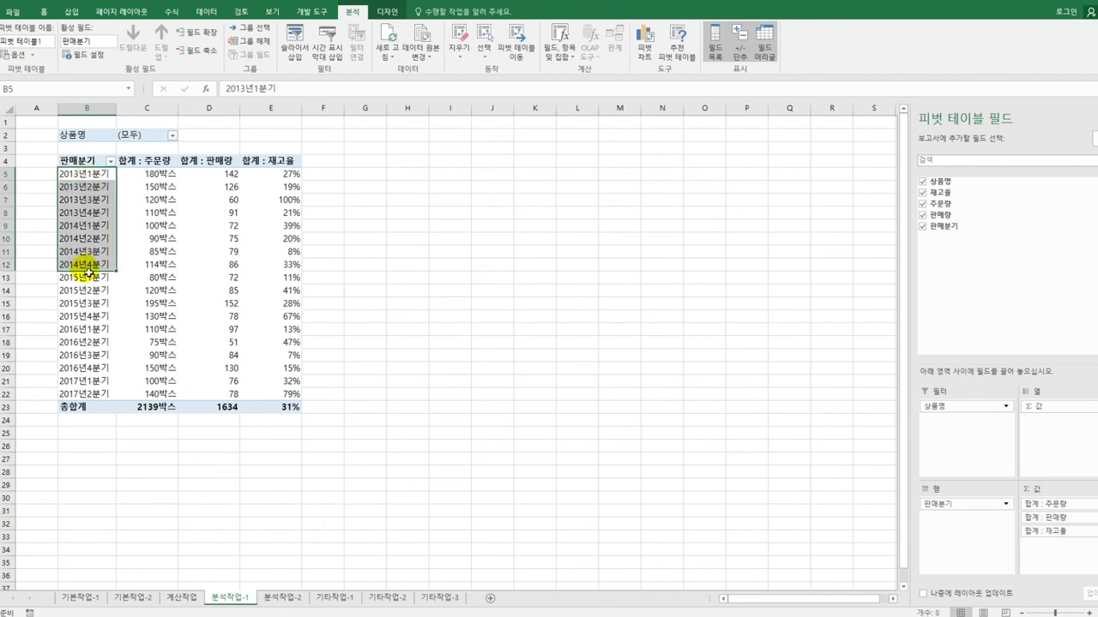
{"action": "right_click", "coordinate": [97, 190]}
{"action": "left_click", "coordinate": [152, 286]}
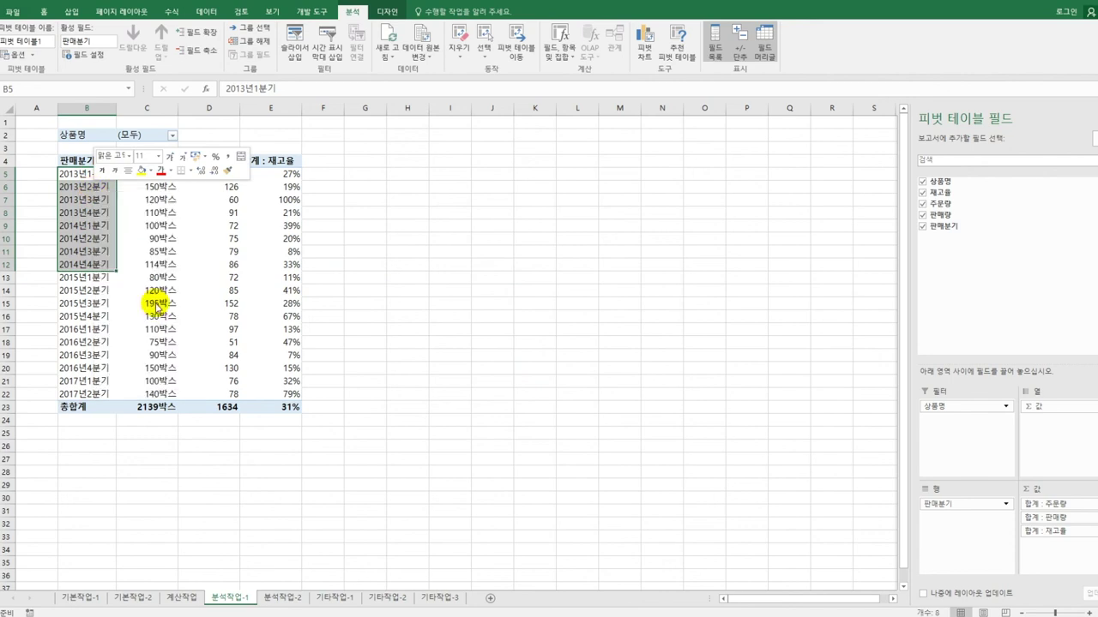
Step: Group 2015년1분기 through 2017년2분기 into 그룹2
{"action": "left_click_drag", "start_coordinate": [141, 304], "coordinate": [136, 542]}
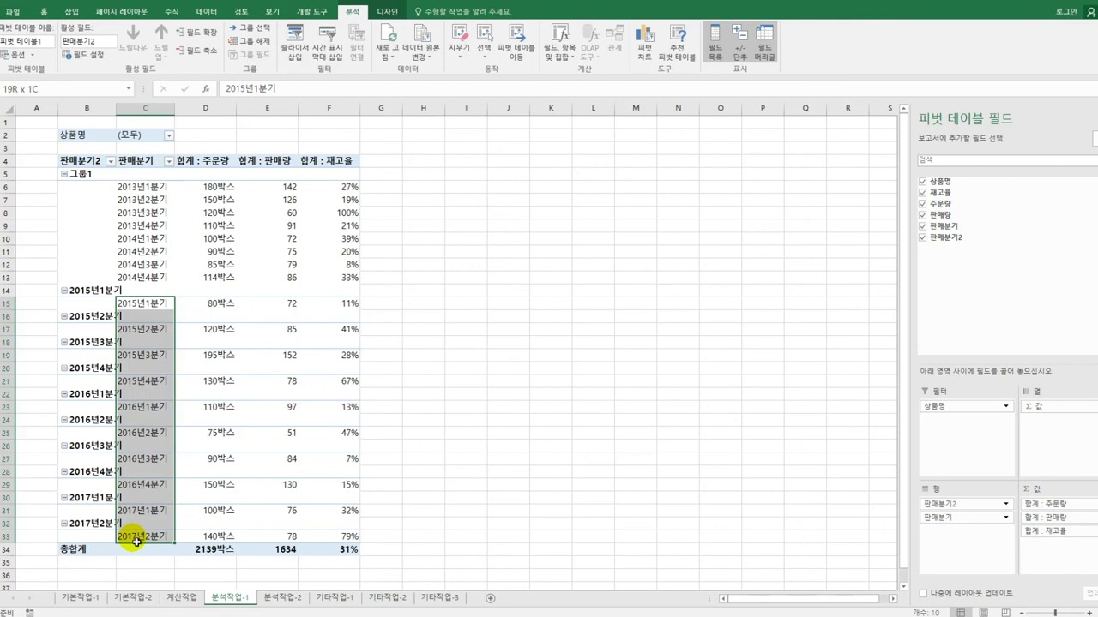
{"action": "left_click_drag", "start_coordinate": [137, 542], "coordinate": [138, 543]}
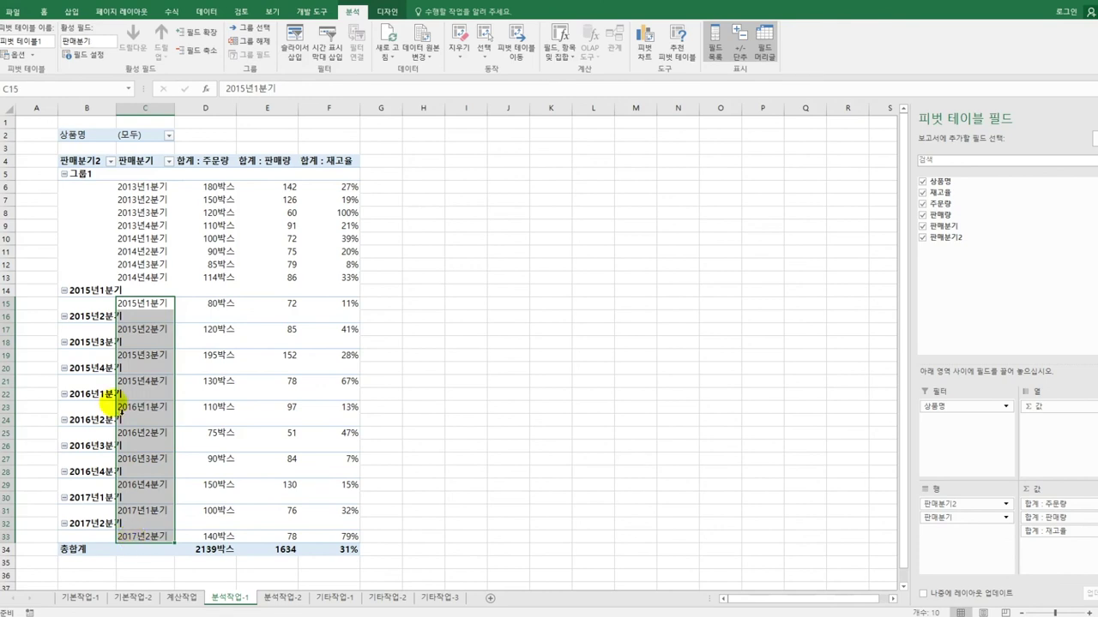
{"action": "right_click", "coordinate": [145, 305]}
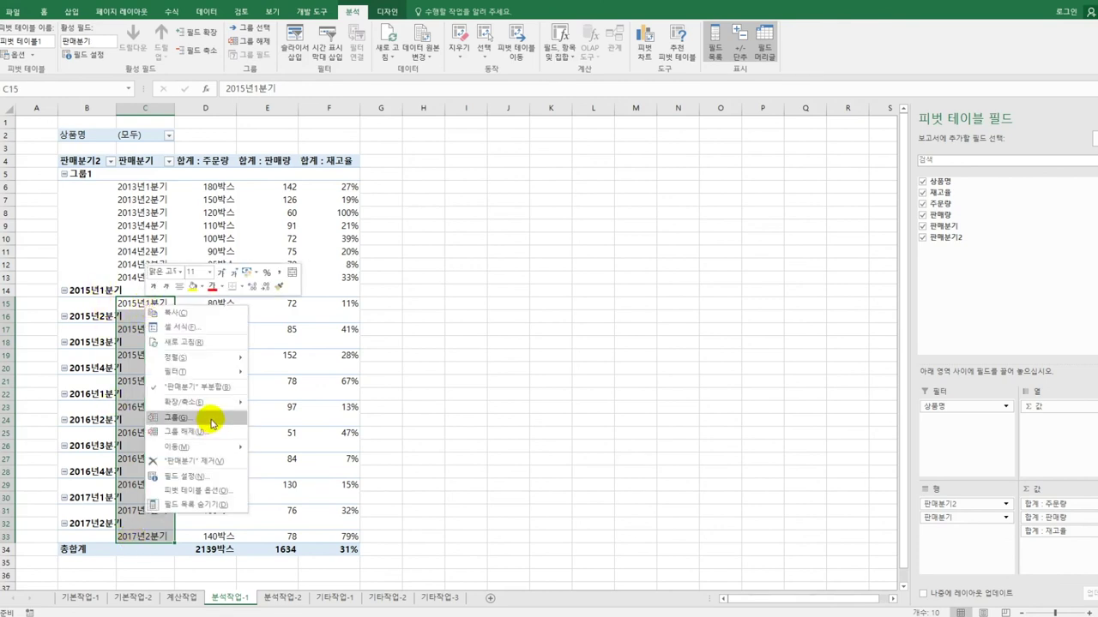
{"action": "left_click", "coordinate": [211, 421]}
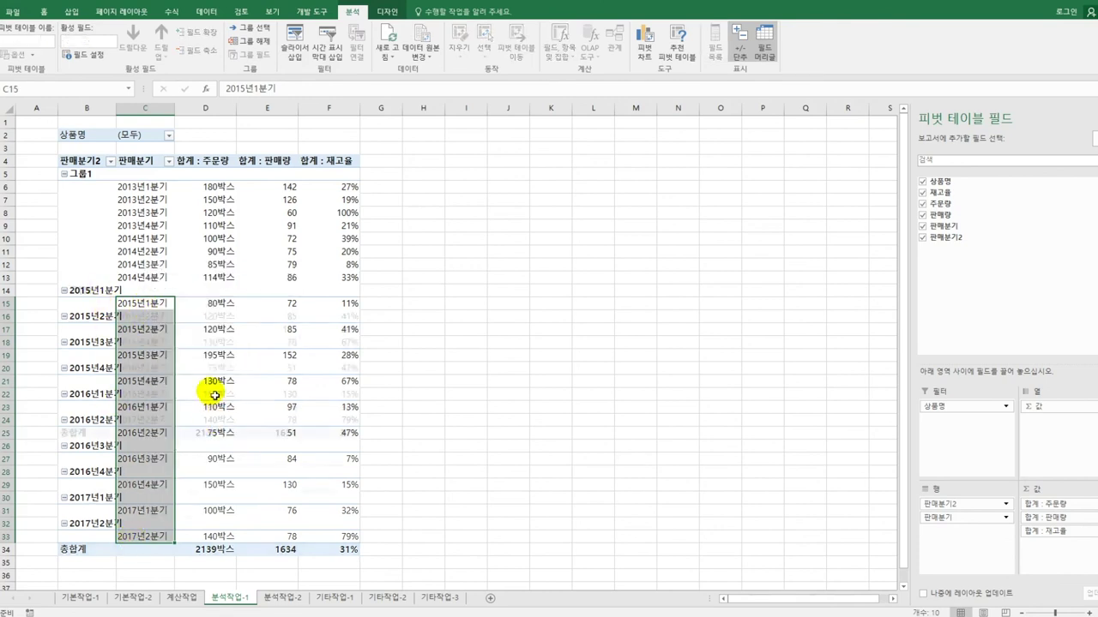
{"action": "left_click", "coordinate": [88, 178]}
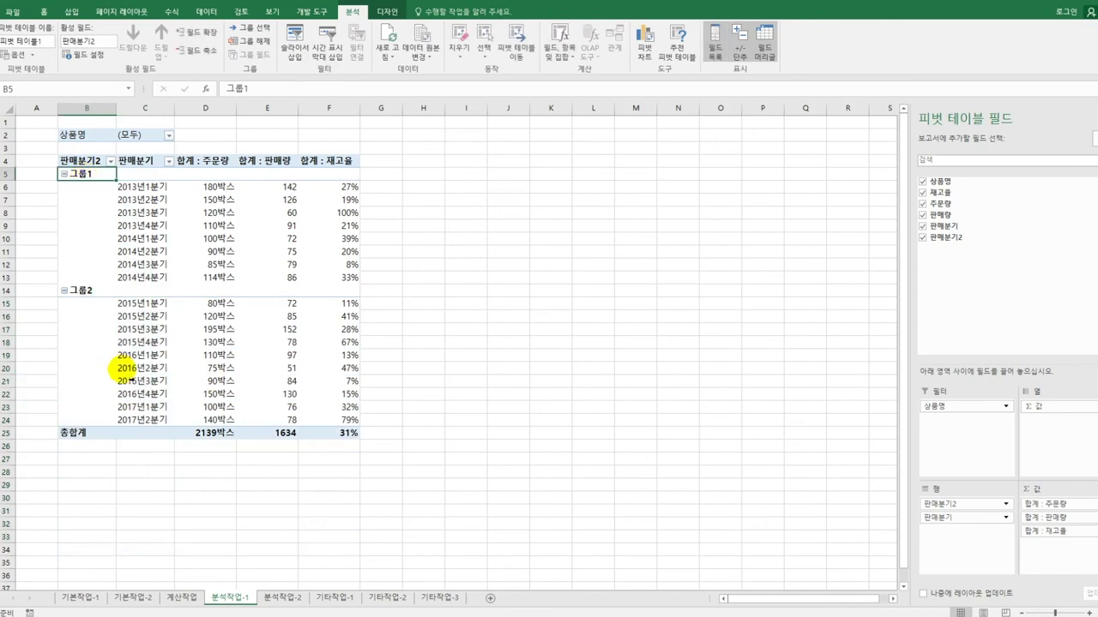
Step: Rename 그룹1 to 2013~2014년 and 그룹2 to 2015~2017년, then widen column B
{"action": "type", "text": "201"}
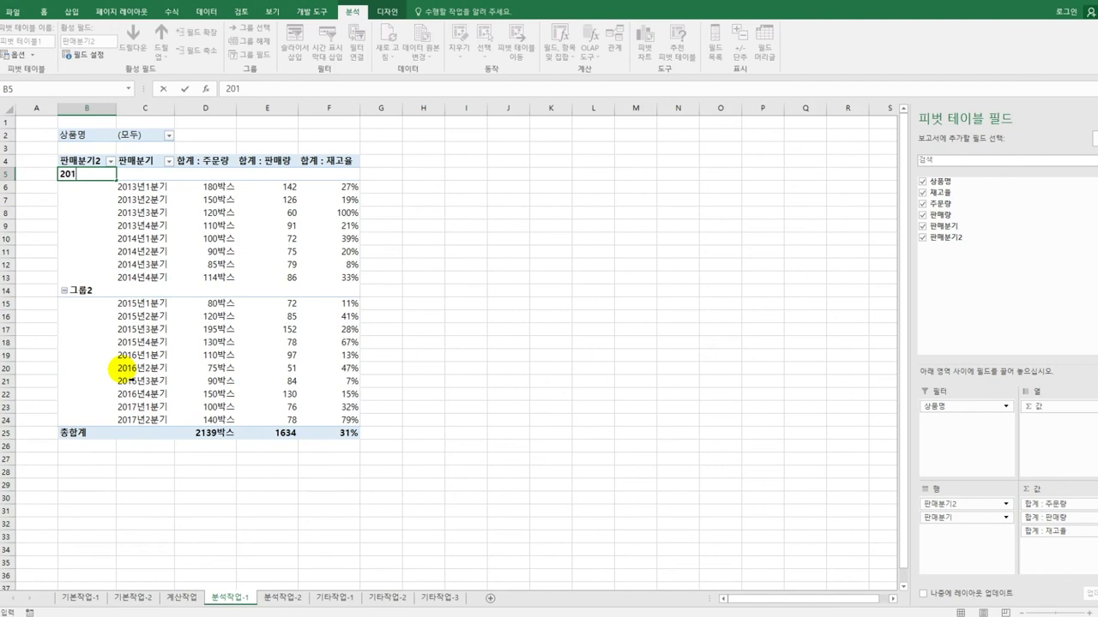
{"action": "type", "text": "3~2014"}
{"action": "key", "text": "Return"}
{"action": "key", "text": "Down"}
{"action": "key", "text": "Down"}
{"action": "key", "text": "Down"}
{"action": "key", "text": "Down"}
{"action": "key", "text": "Down"}
{"action": "key", "text": "Down"}
{"action": "key", "text": "Down"}
{"action": "key", "text": "Down"}
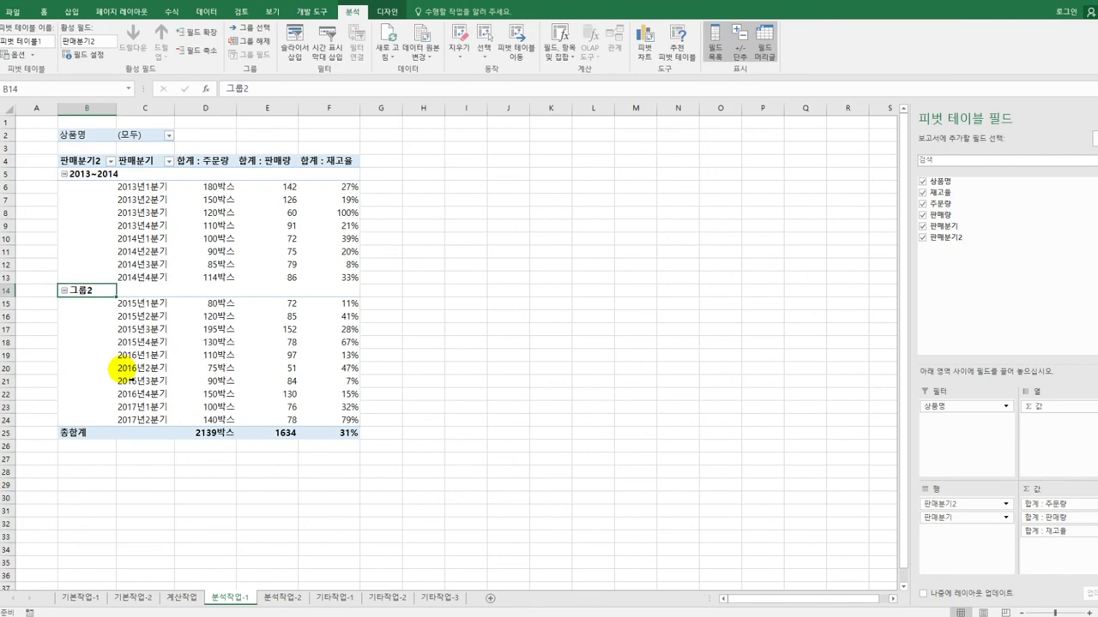
{"action": "type", "text": "2015"}
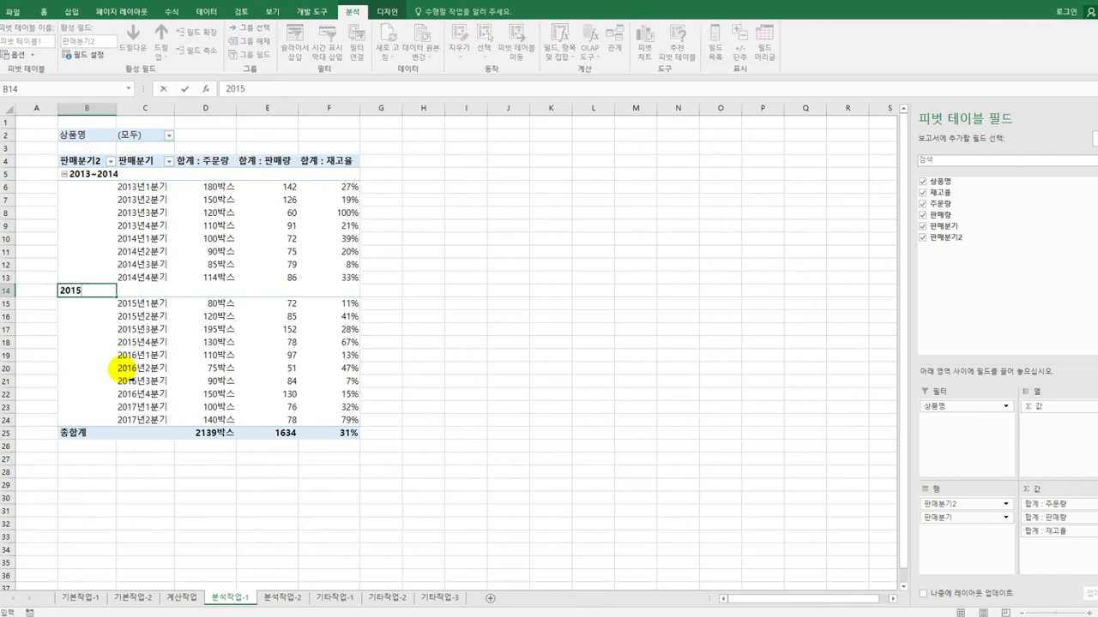
{"action": "type", "text": "~2017년"}
{"action": "key", "text": "BackSpace"}
{"action": "key", "text": "Return"}
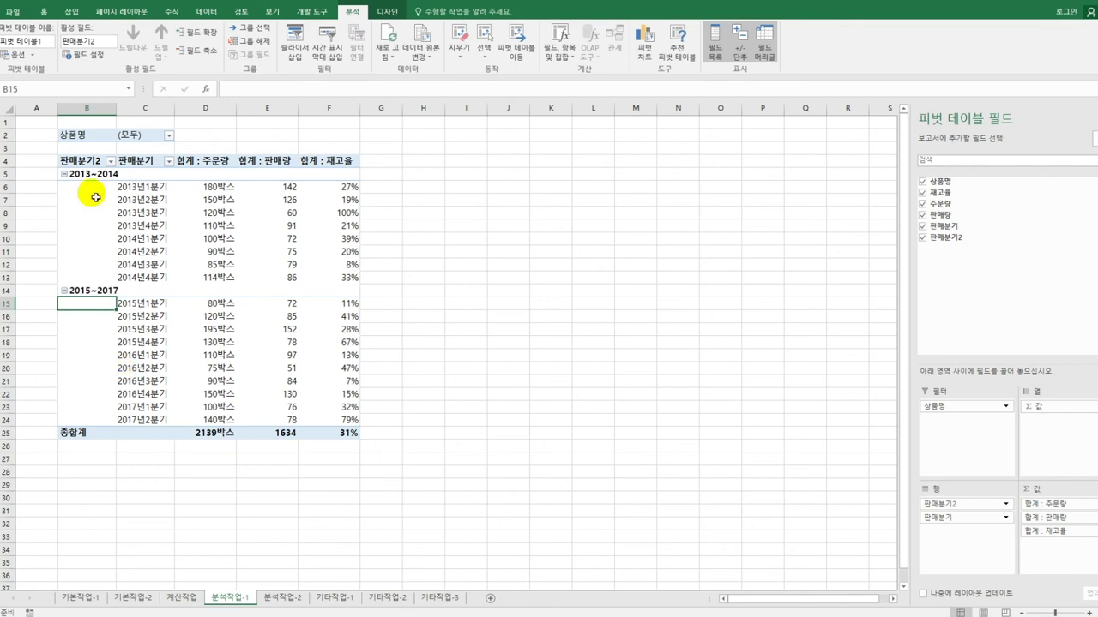
{"action": "left_click_drag", "start_coordinate": [116, 108], "coordinate": [135, 109]}
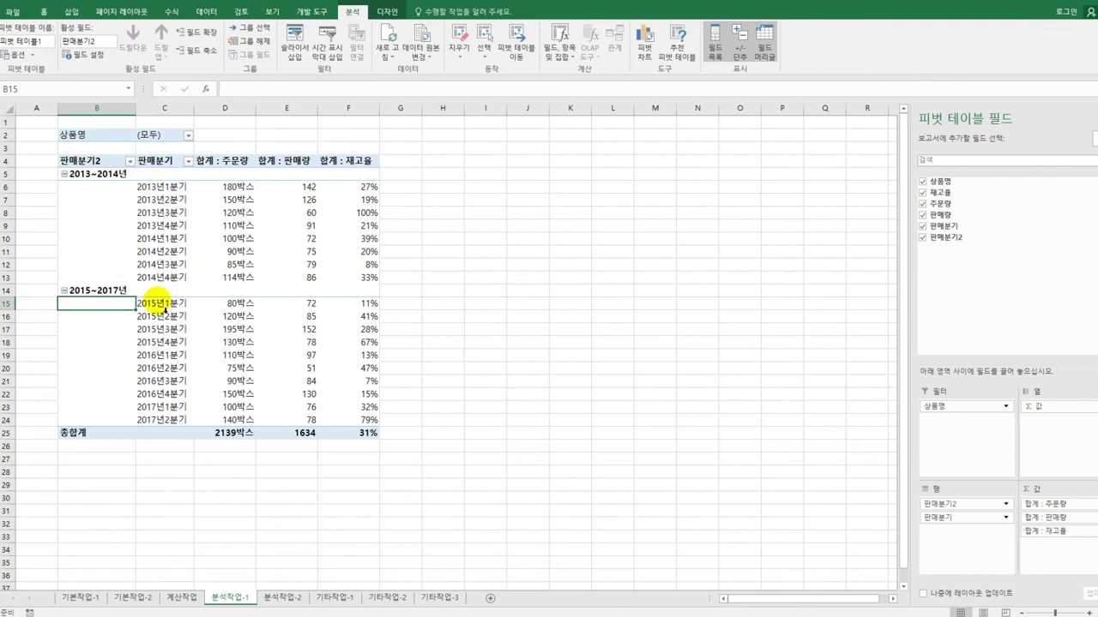
Step: Show all subtotals at the top of each group, then go to sheet 분석작업-2
{"action": "left_click", "coordinate": [387, 12]}
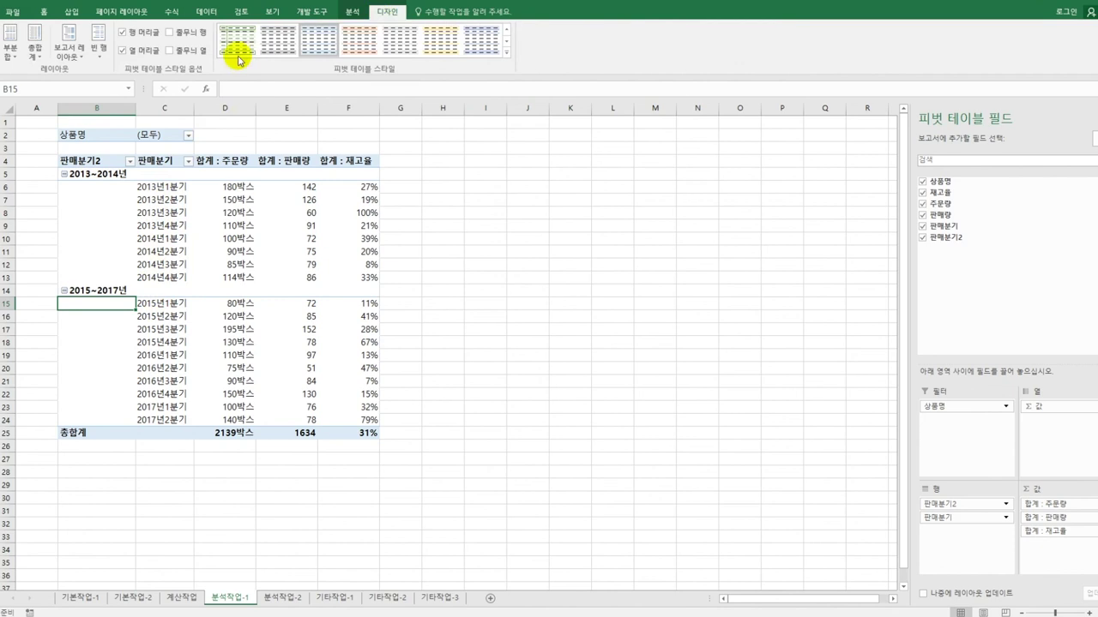
{"action": "left_click", "coordinate": [10, 45]}
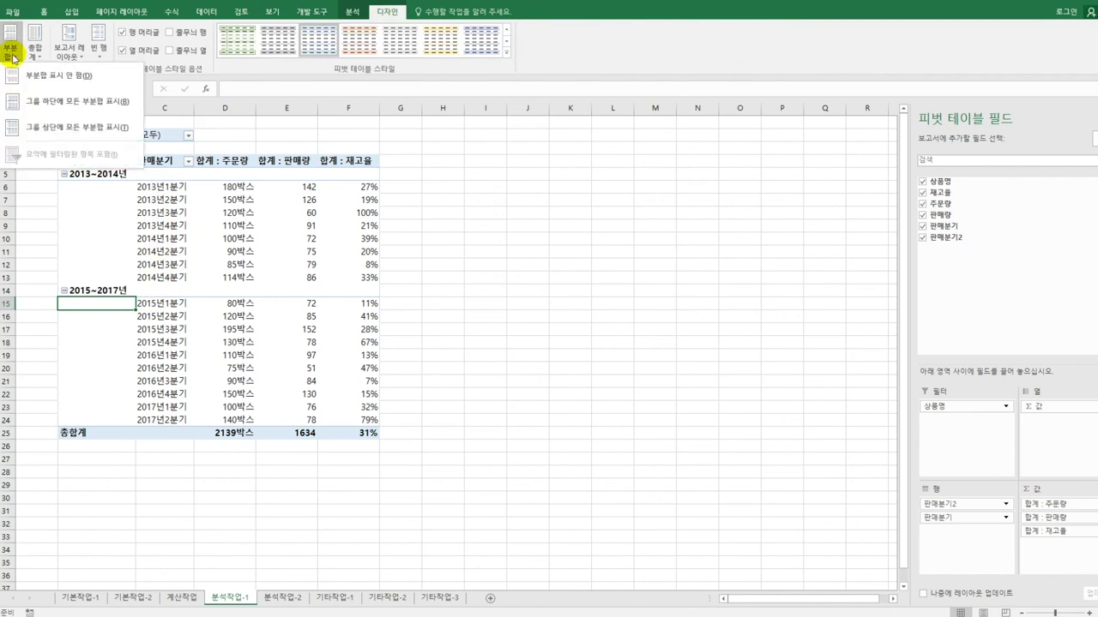
{"action": "left_click", "coordinate": [32, 127]}
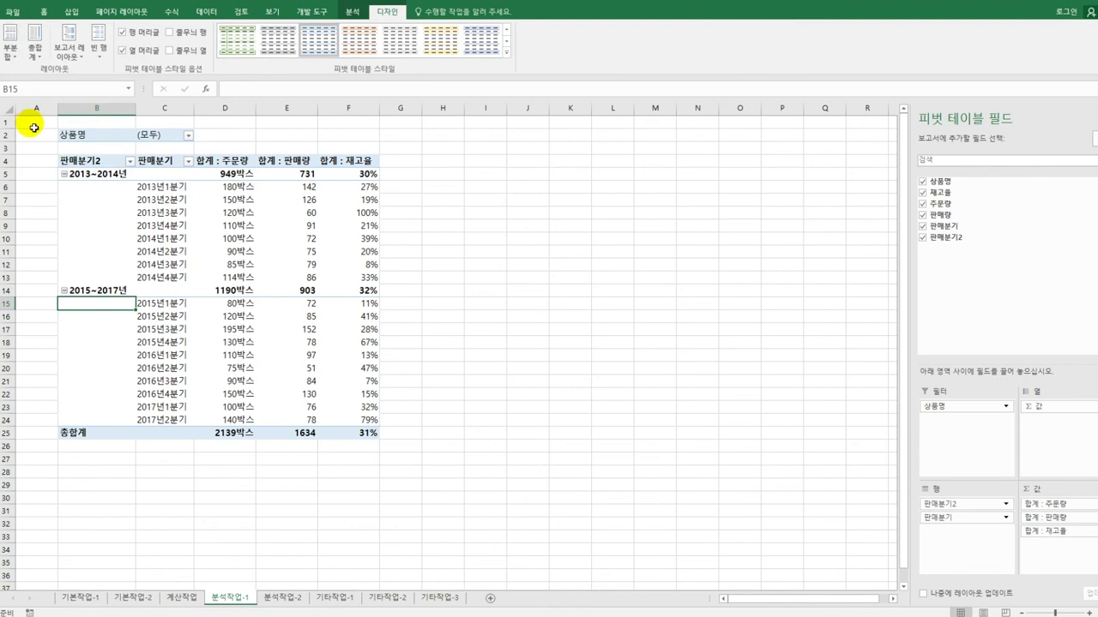
{"action": "left_click", "coordinate": [505, 269]}
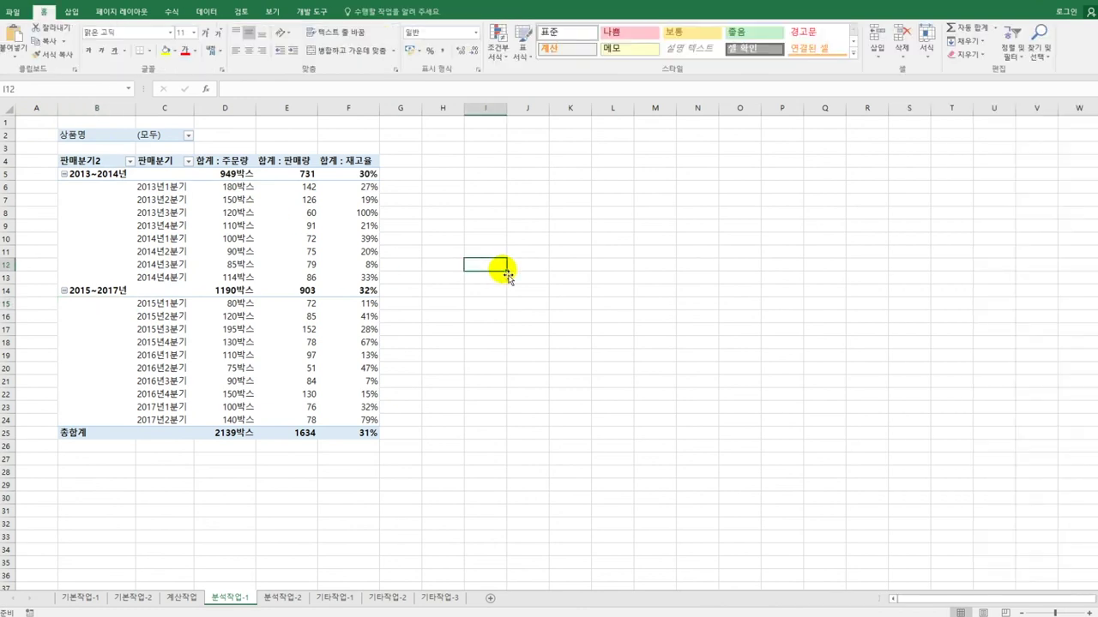
{"action": "left_click", "coordinate": [285, 598]}
Step: Remove 표1 rows duplicated in 진료일자 and 조제일자, leaving 13 records
{"action": "left_click", "coordinate": [174, 213]}
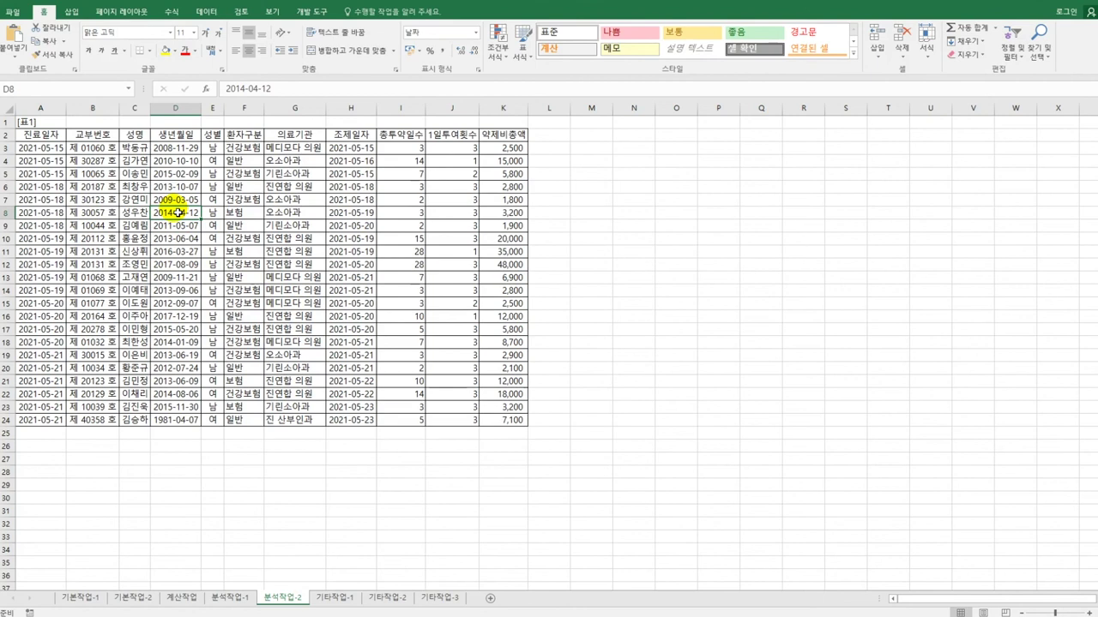
{"action": "left_click", "coordinate": [204, 12]}
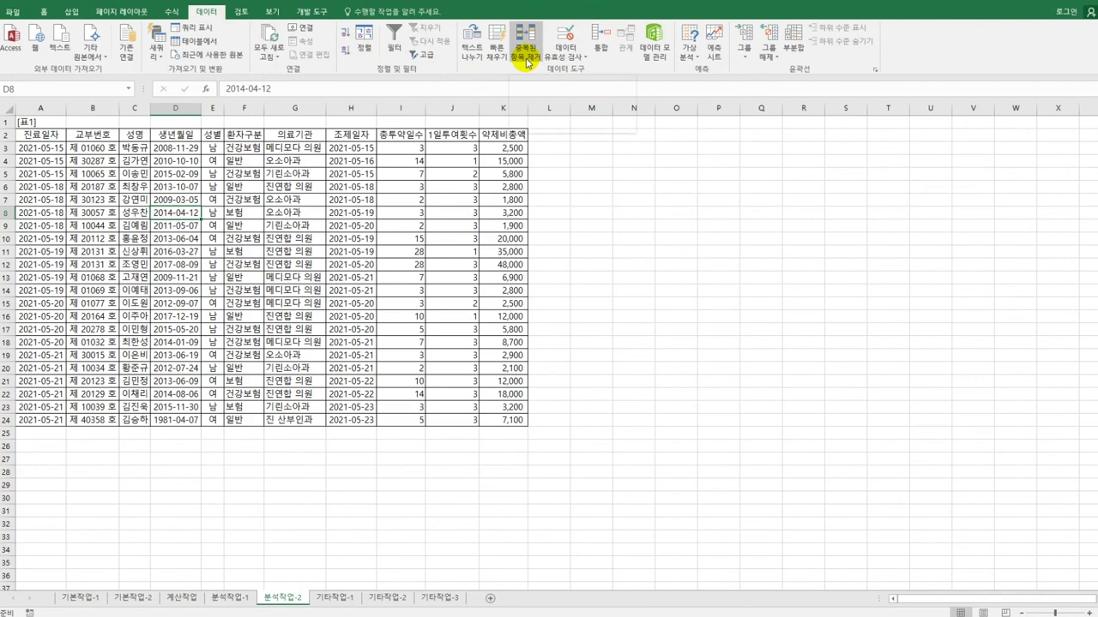
{"action": "left_click", "coordinate": [526, 60]}
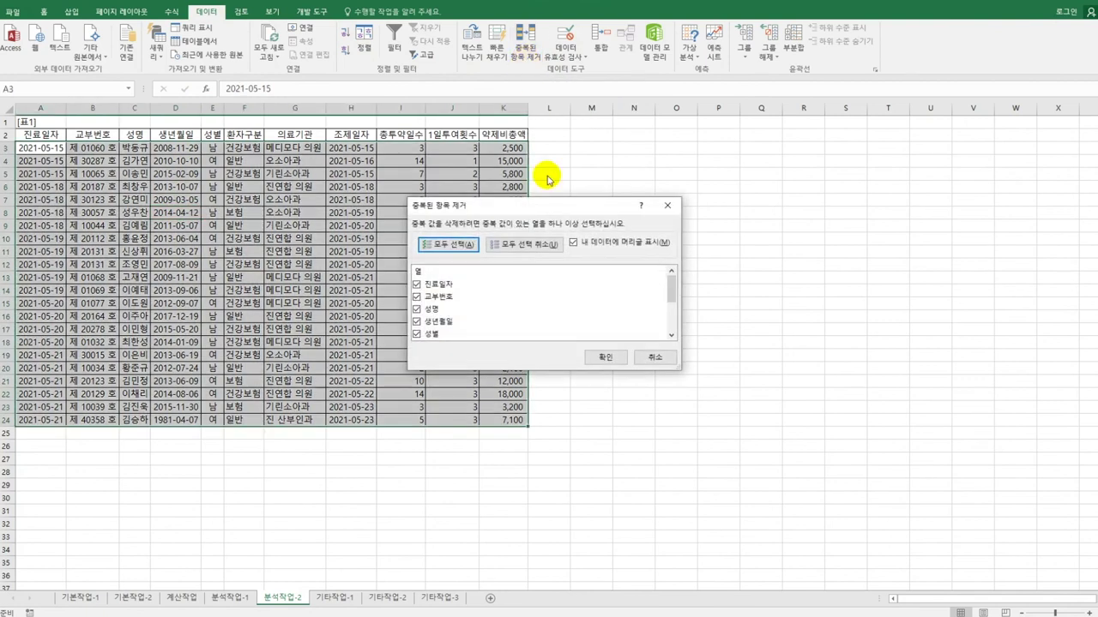
{"action": "left_click", "coordinate": [537, 246]}
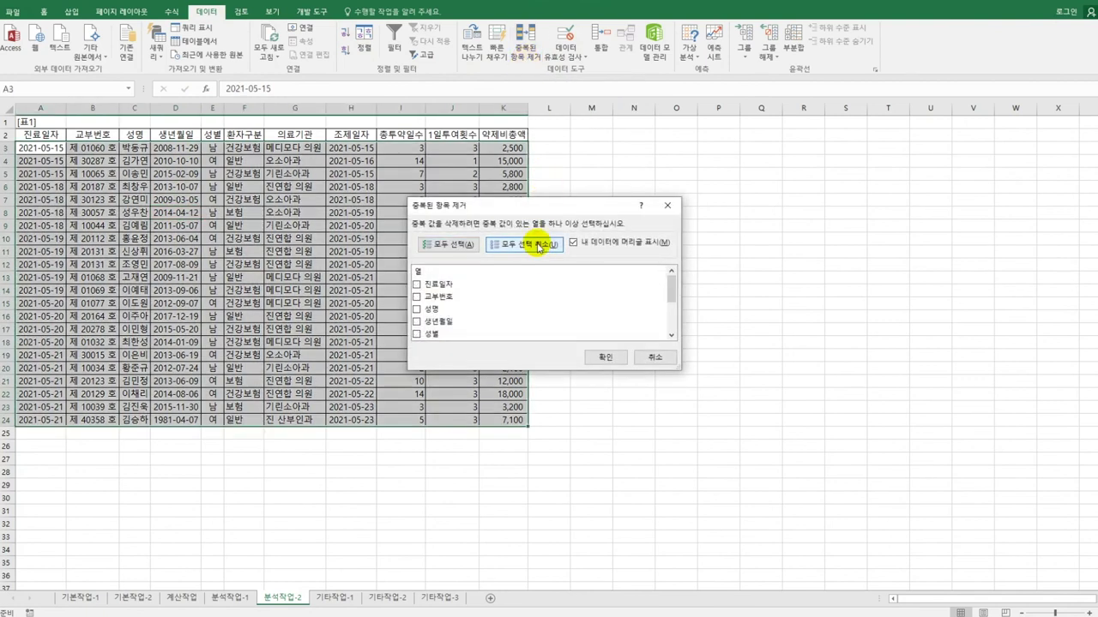
{"action": "left_click", "coordinate": [417, 284]}
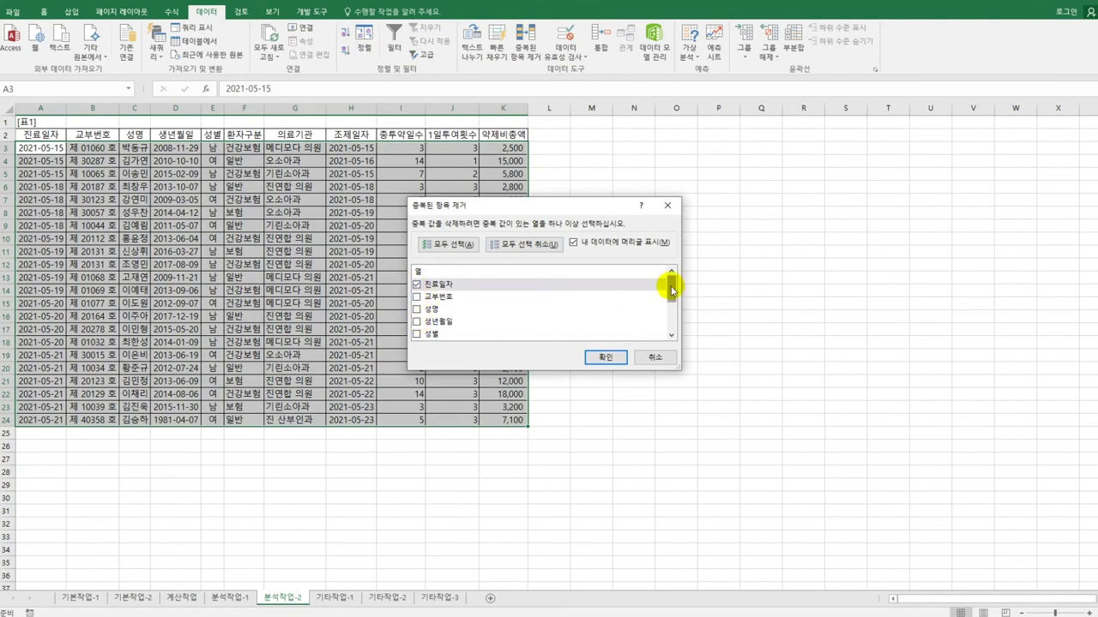
{"action": "left_click_drag", "start_coordinate": [672, 290], "coordinate": [672, 311]}
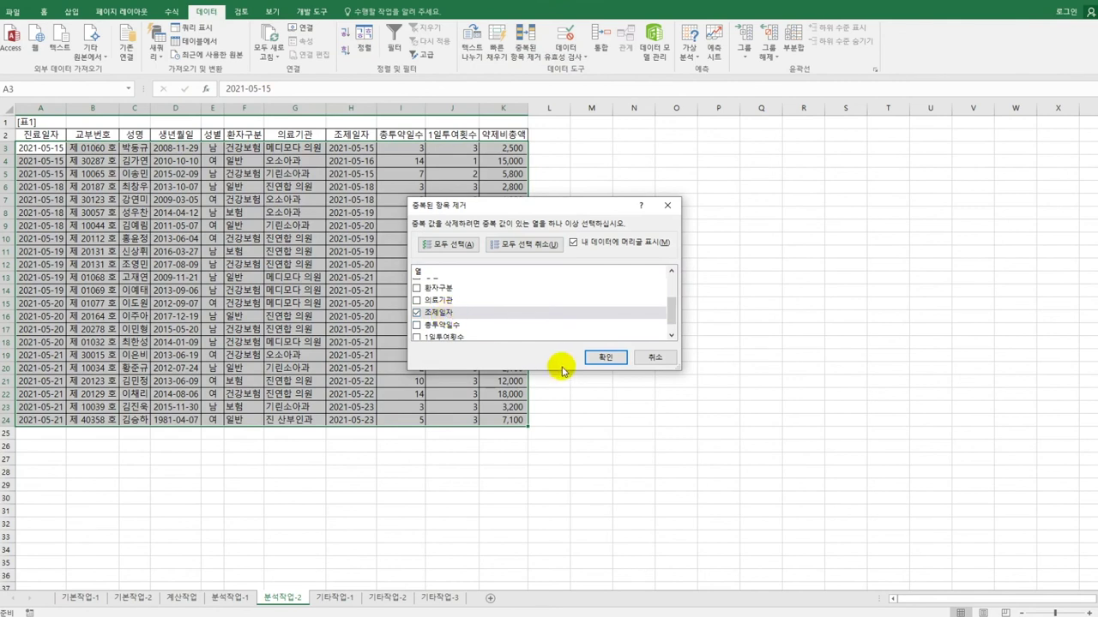
{"action": "left_click", "coordinate": [606, 358]}
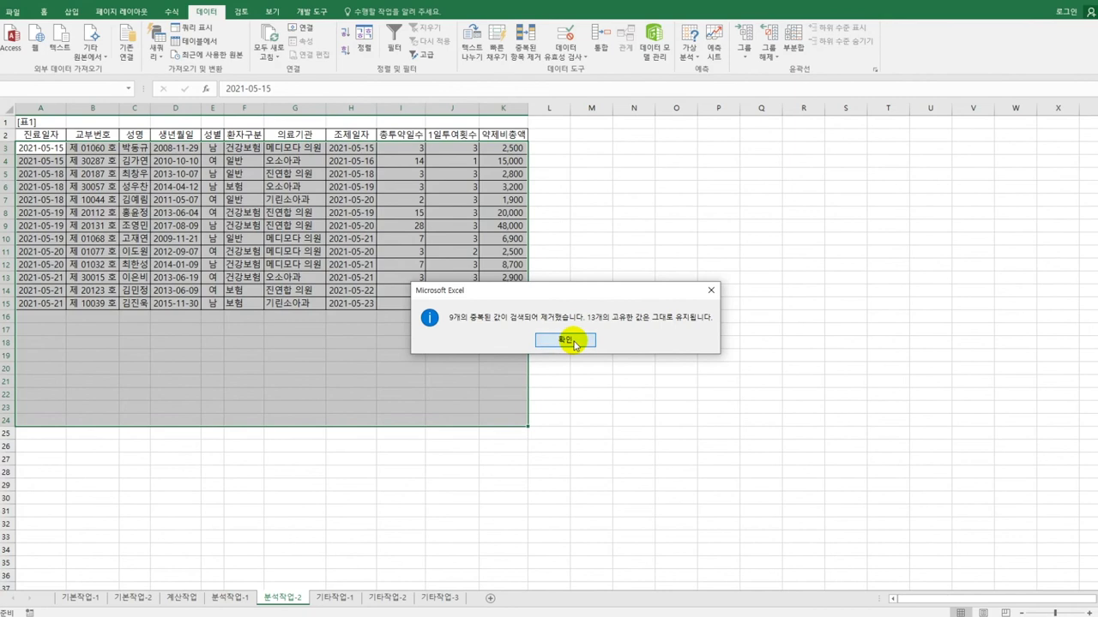
{"action": "left_click", "coordinate": [574, 343]}
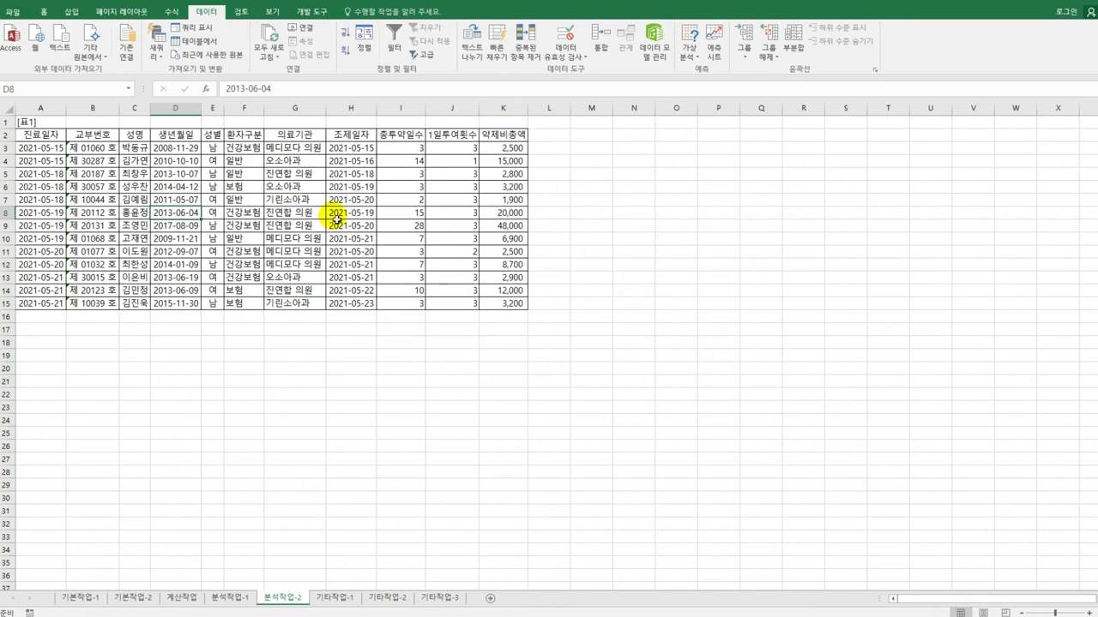
Step: Give below-average 약제비총액 values in K3:K15 a Light Red Fill via conditional formatting
{"action": "left_click_drag", "start_coordinate": [502, 148], "coordinate": [500, 302]}
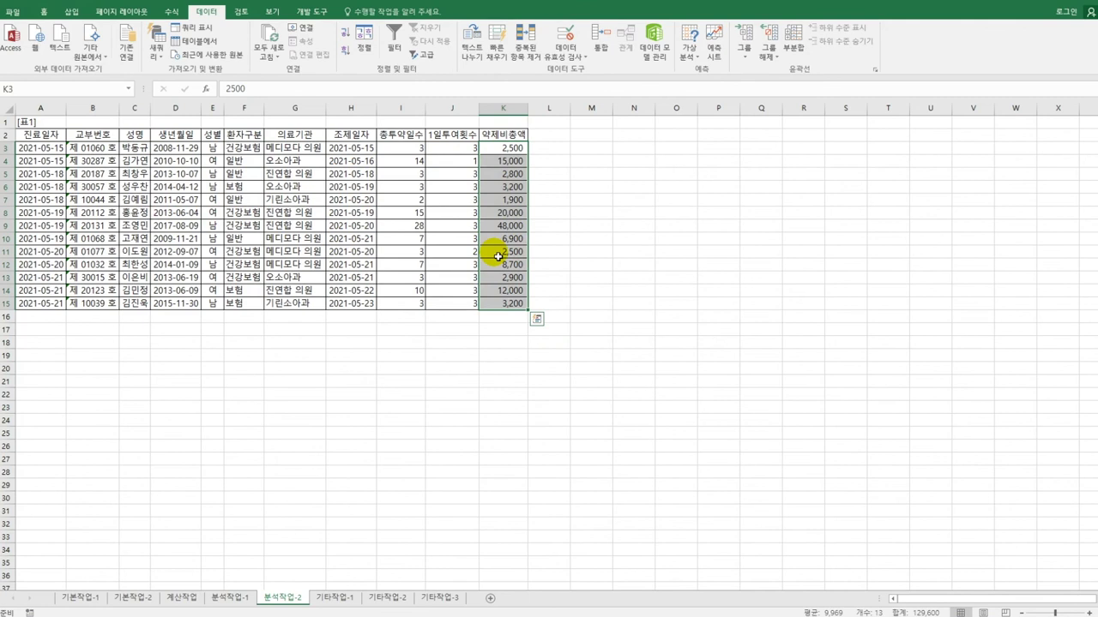
{"action": "left_click", "coordinate": [44, 12]}
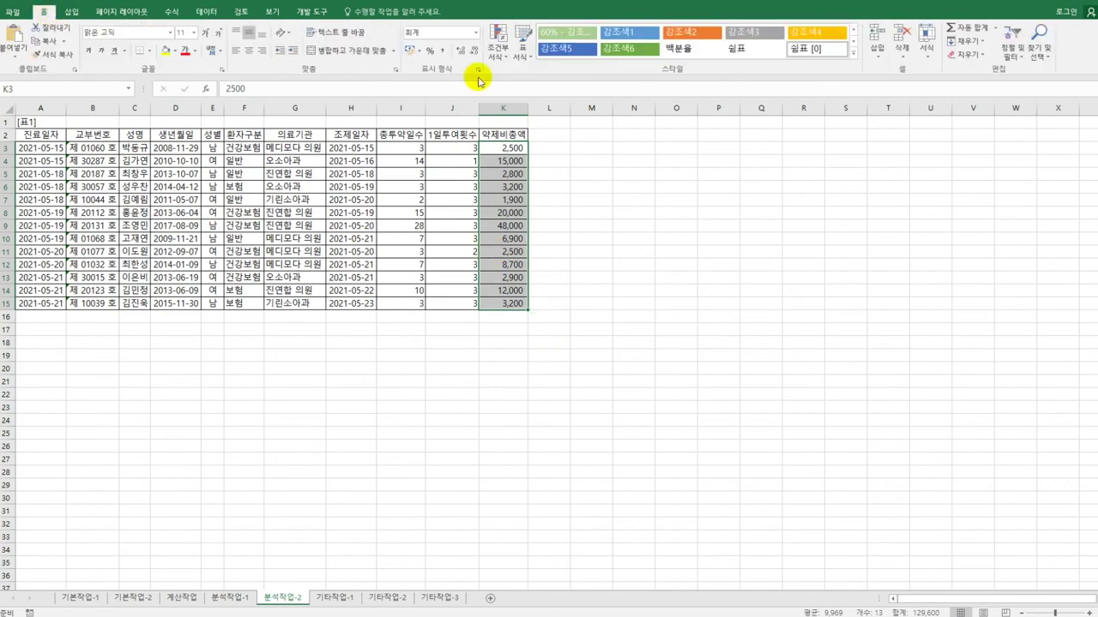
{"action": "left_click", "coordinate": [497, 43]}
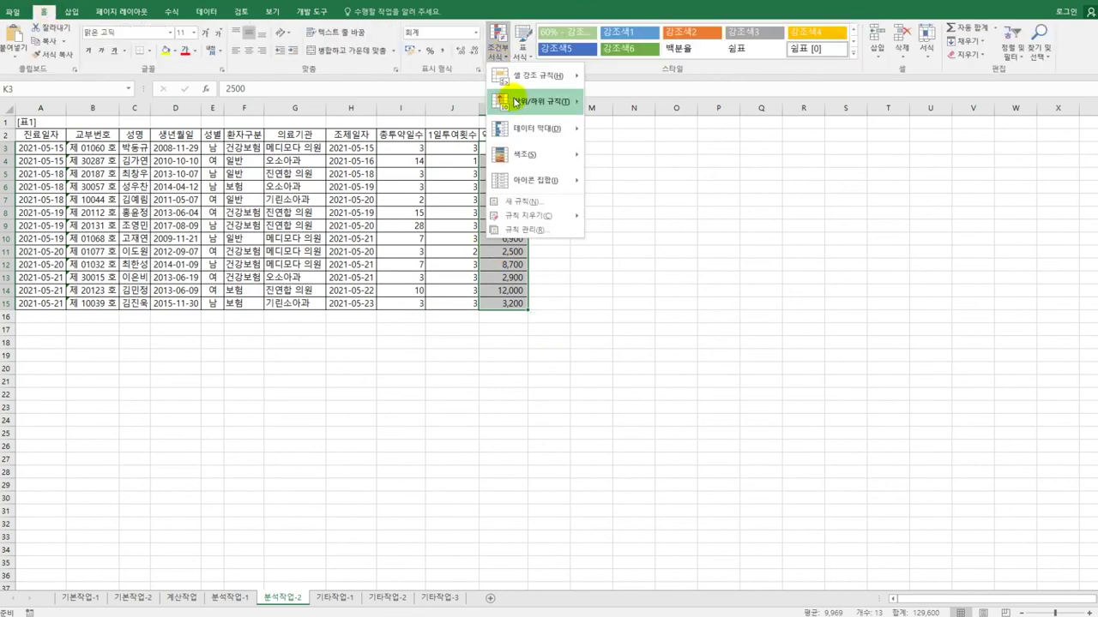
{"action": "mouse_move", "coordinate": [516, 102]}
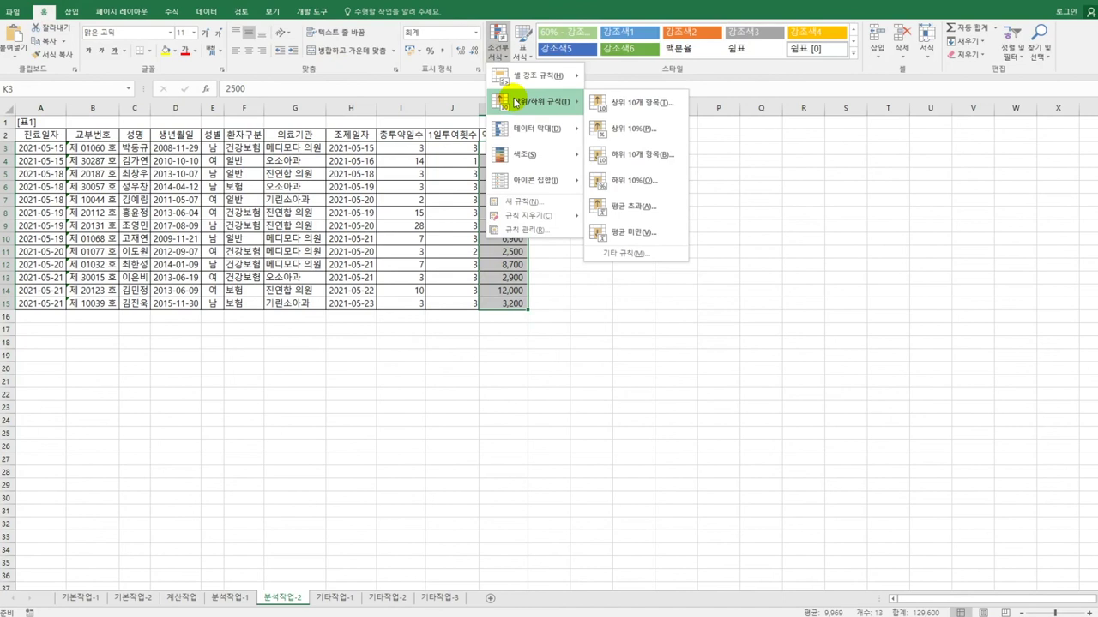
{"action": "left_click", "coordinate": [662, 230]}
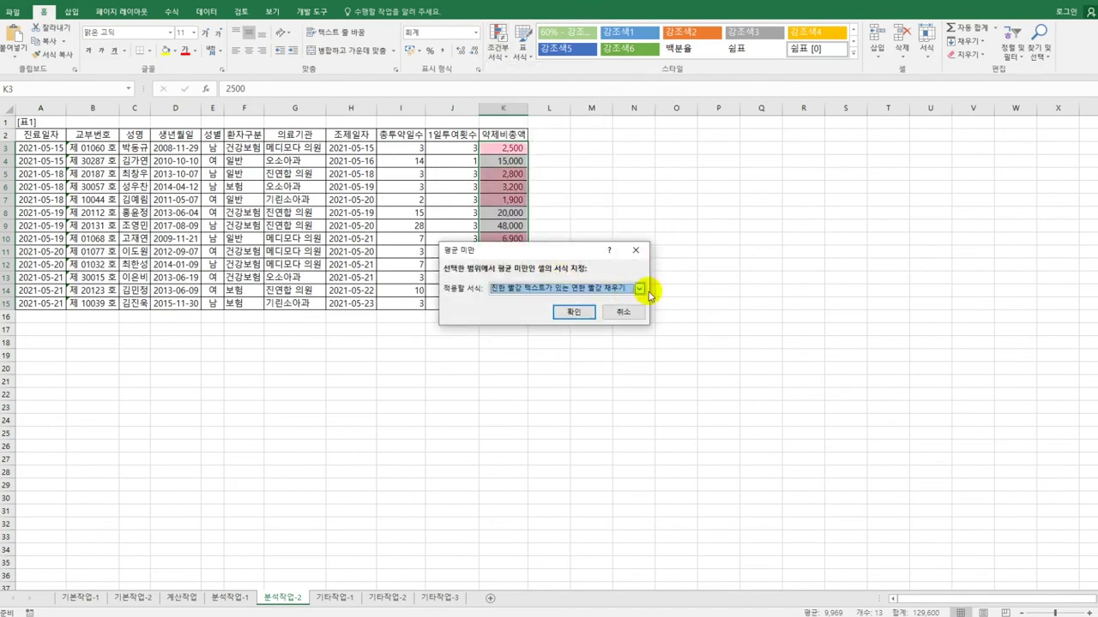
{"action": "left_click", "coordinate": [639, 289]}
{"action": "key", "text": "Escape"}
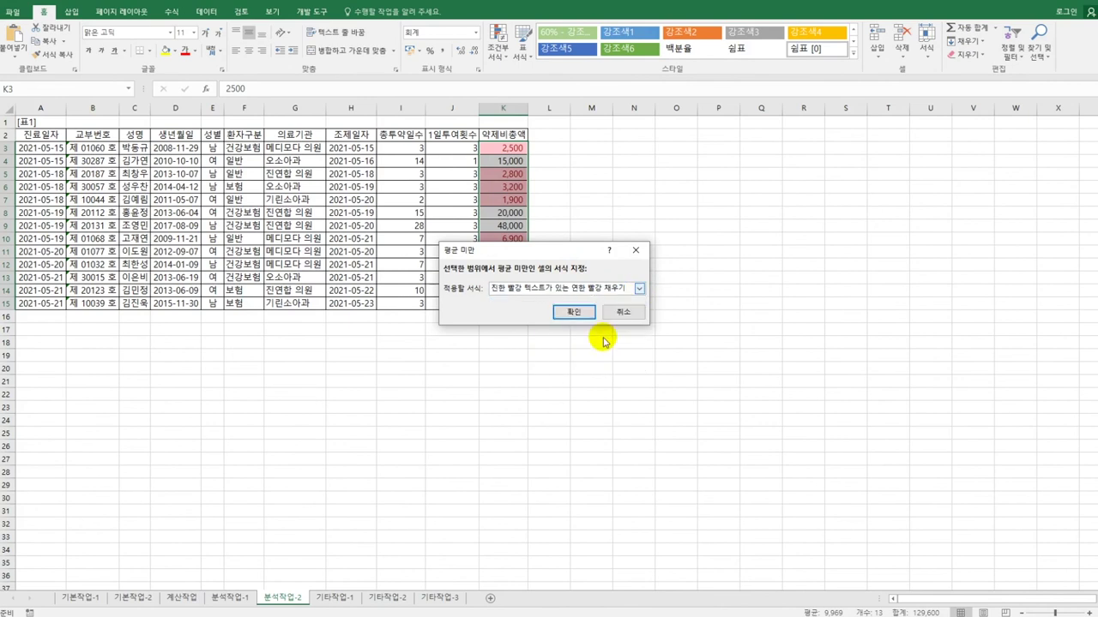
{"action": "key", "text": "Down"}
{"action": "key", "text": "Down"}
{"action": "key", "text": "Down"}
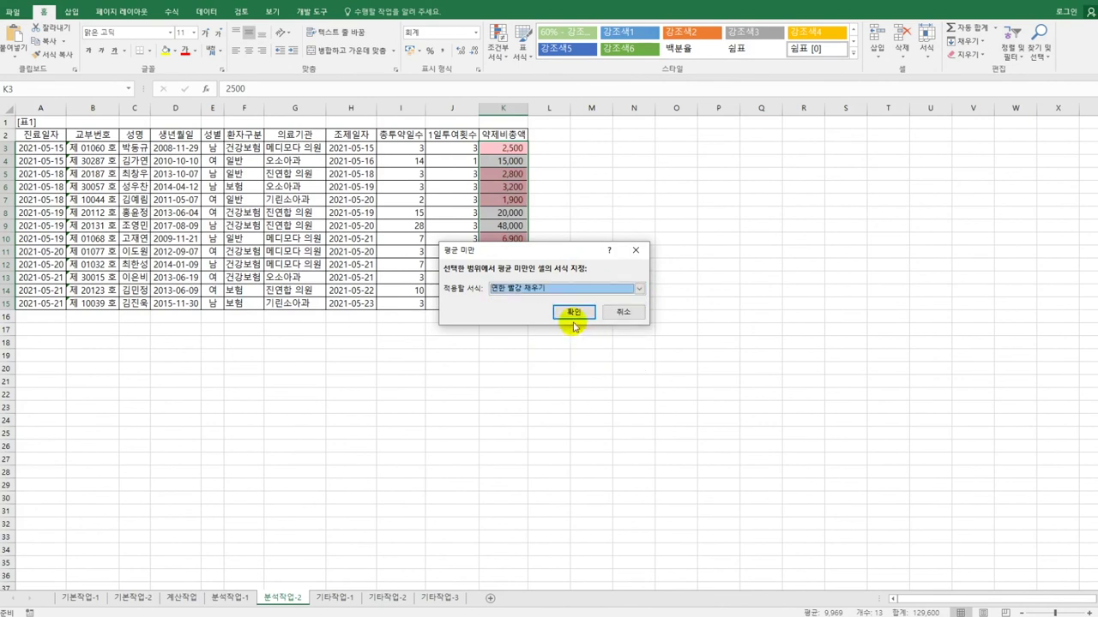
{"action": "left_click", "coordinate": [573, 314]}
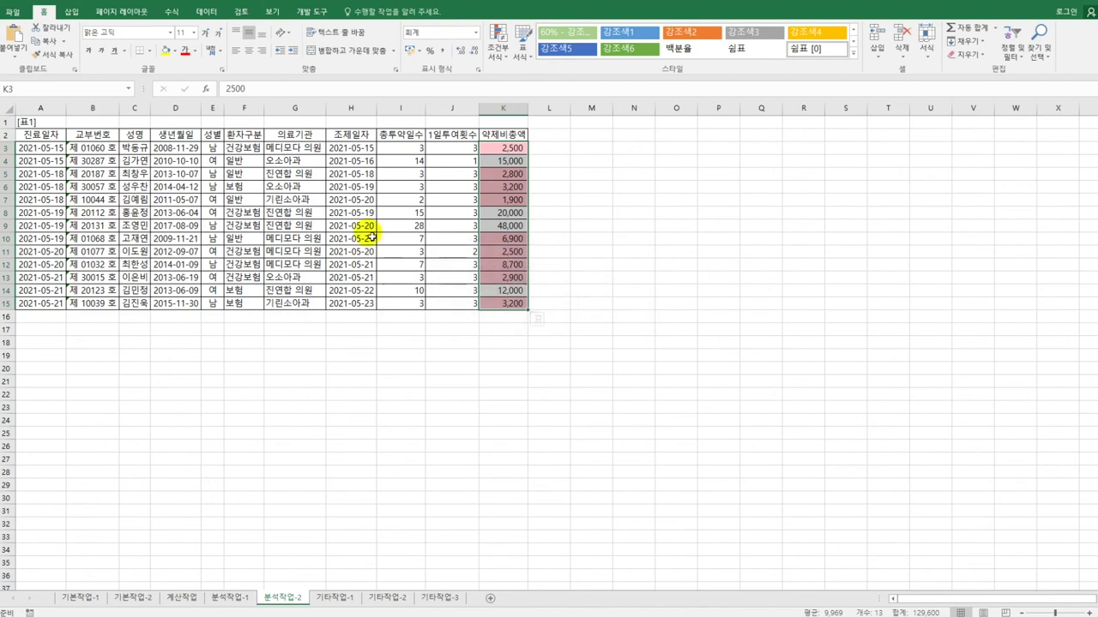
{"action": "left_click", "coordinate": [356, 135]}
{"action": "left_click", "coordinate": [206, 11]}
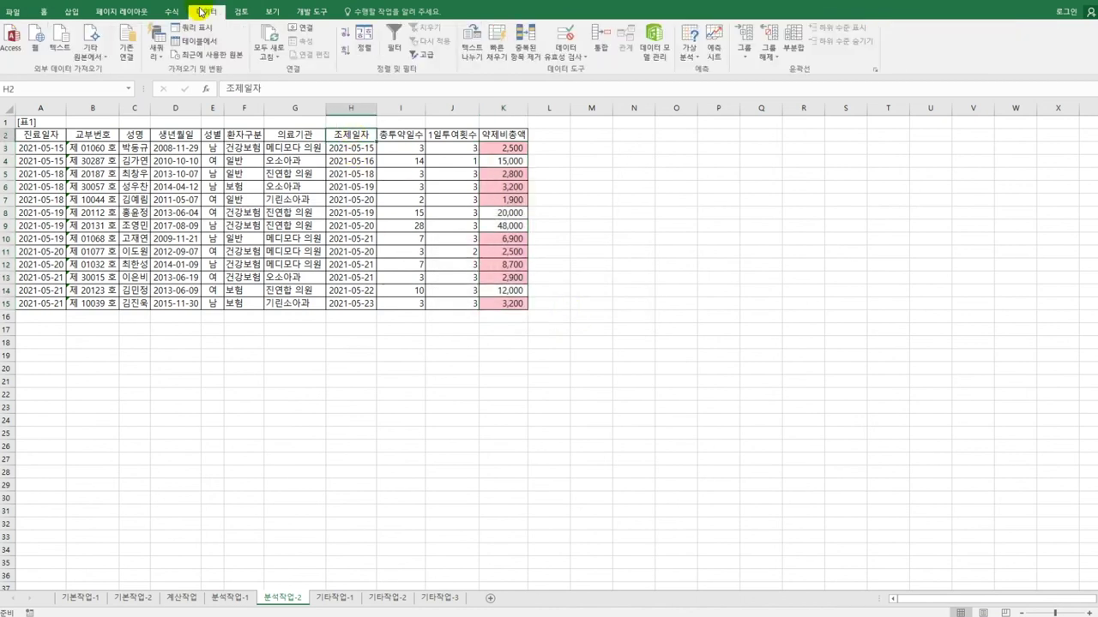
Step: Filter the table to rows with light red 약제비총액 cells, then go to the 기타작업-1 sheet
{"action": "left_click", "coordinate": [393, 43]}
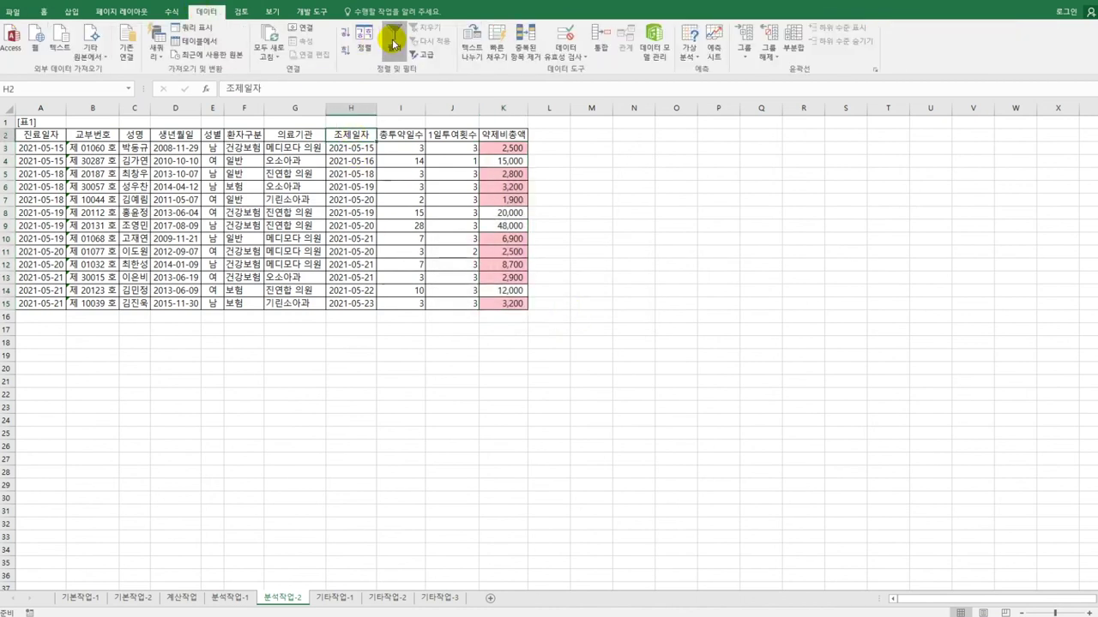
{"action": "left_click", "coordinate": [516, 139]}
{"action": "left_click", "coordinate": [521, 136]}
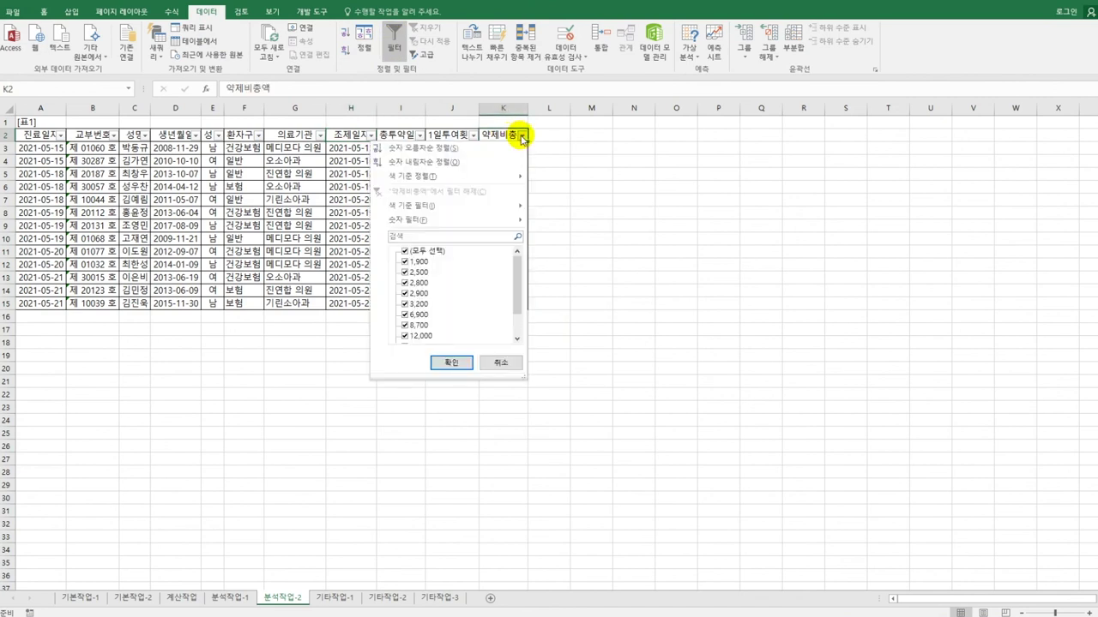
{"action": "mouse_move", "coordinate": [480, 205]}
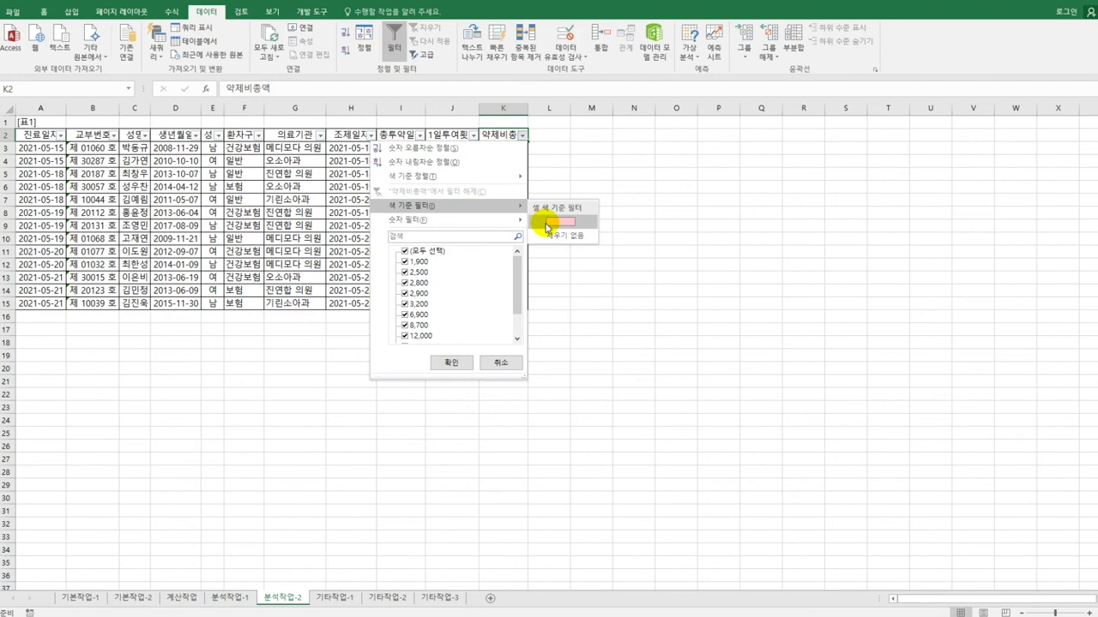
{"action": "left_click", "coordinate": [546, 225]}
{"action": "left_click", "coordinate": [596, 280]}
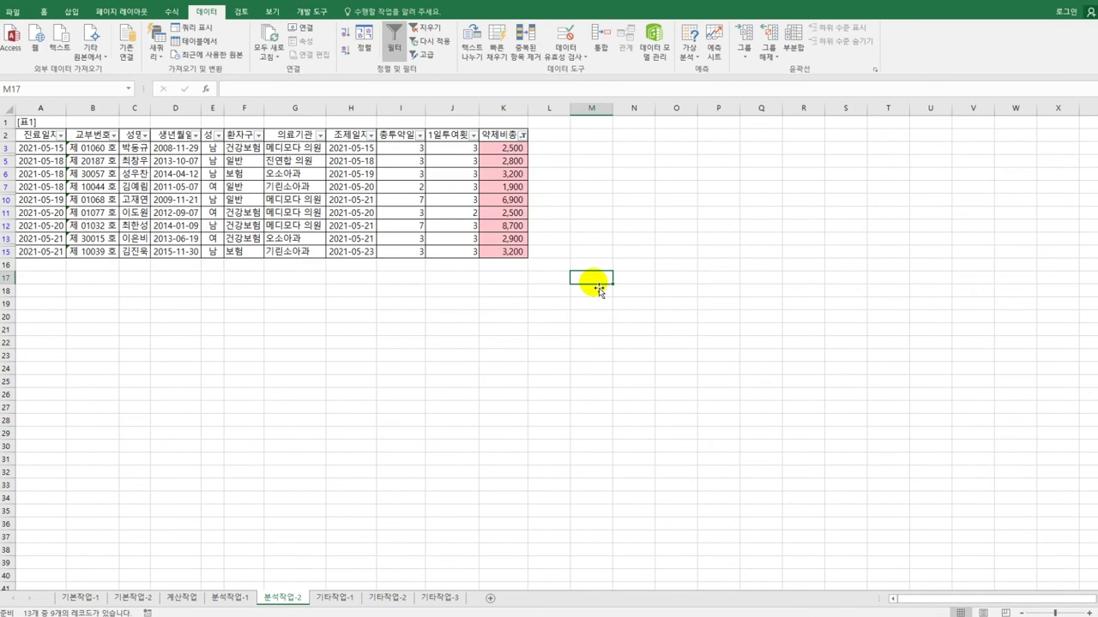
{"action": "left_click", "coordinate": [333, 598]}
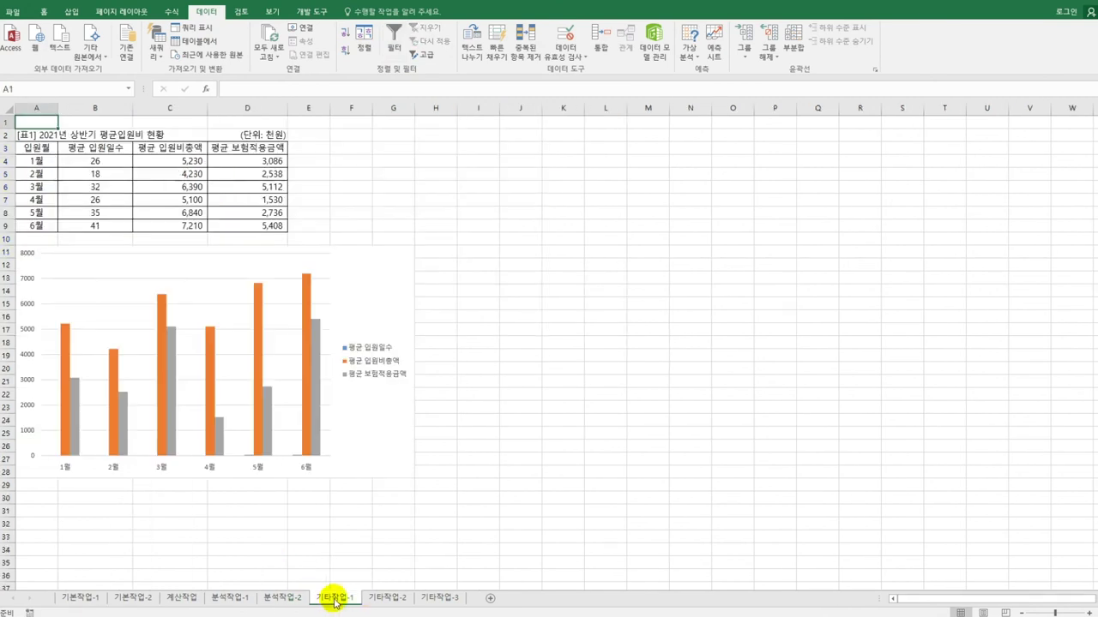
Step: Open Change Series Chart Type for the grey 평균 보험적용금액 bars of the 입원비 chart
{"action": "left_click", "coordinate": [376, 326]}
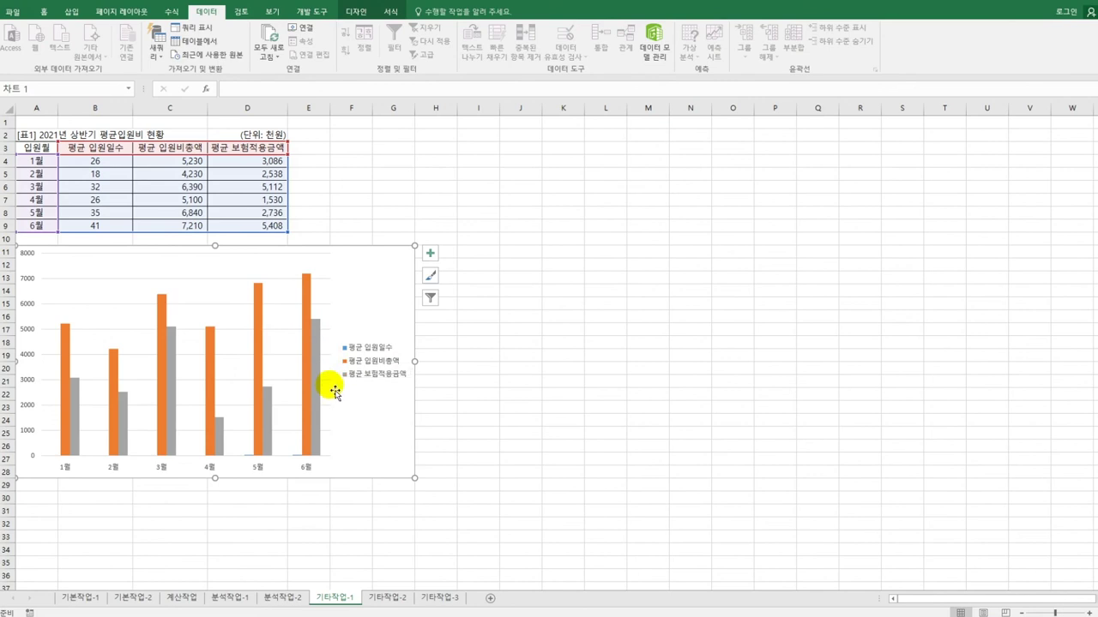
{"action": "left_click", "coordinate": [315, 354]}
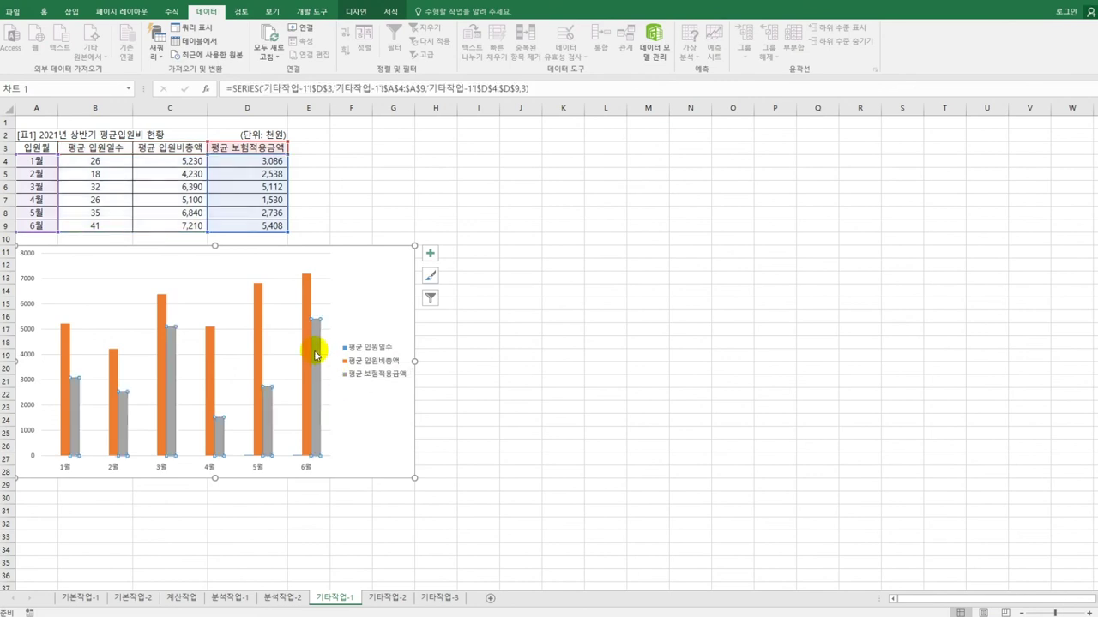
{"action": "right_click", "coordinate": [316, 354]}
{"action": "left_click", "coordinate": [367, 375]}
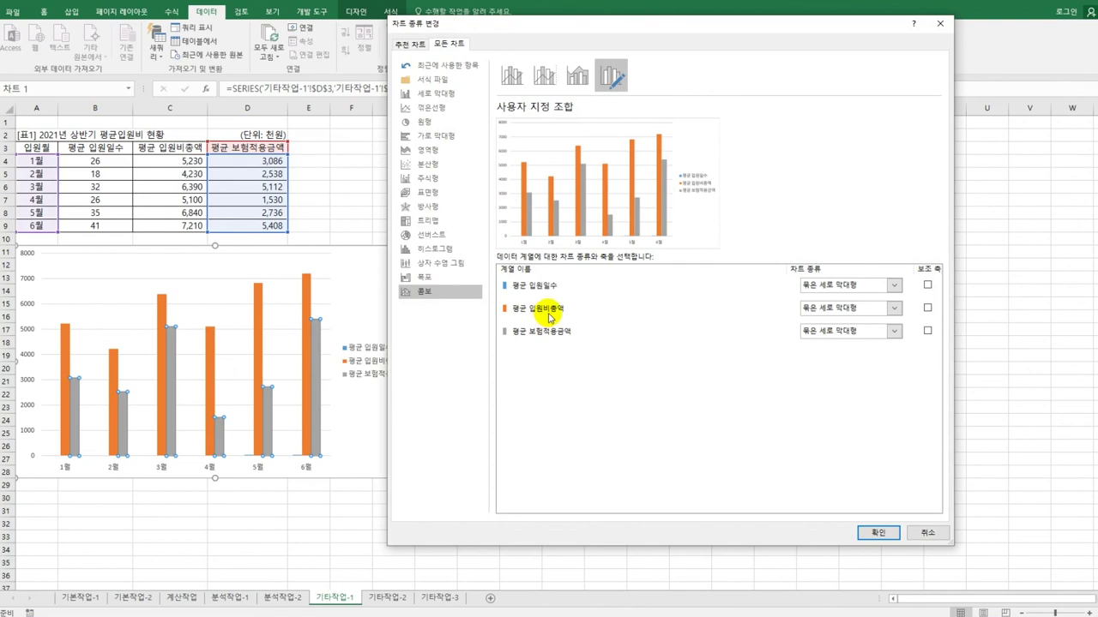
Step: Make 평균 입원비총액 and 평균 보험적용금액 Line with Markers on the secondary axis, keeping 평균 입원일수 as columns
{"action": "left_click", "coordinate": [895, 316]}
{"action": "left_click", "coordinate": [910, 453]}
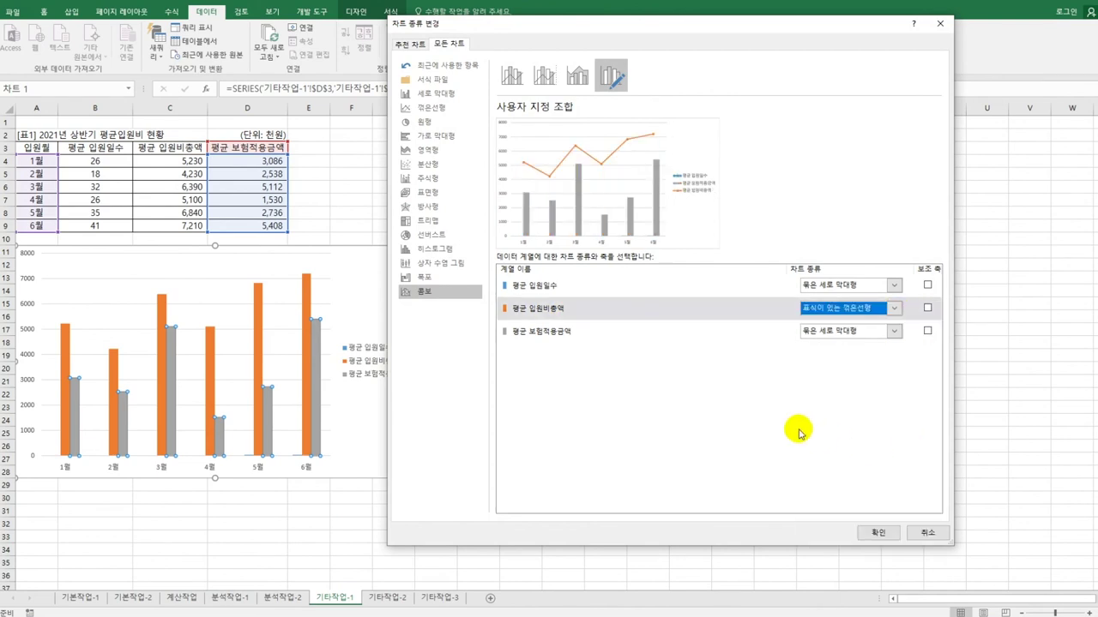
{"action": "left_click", "coordinate": [538, 333]}
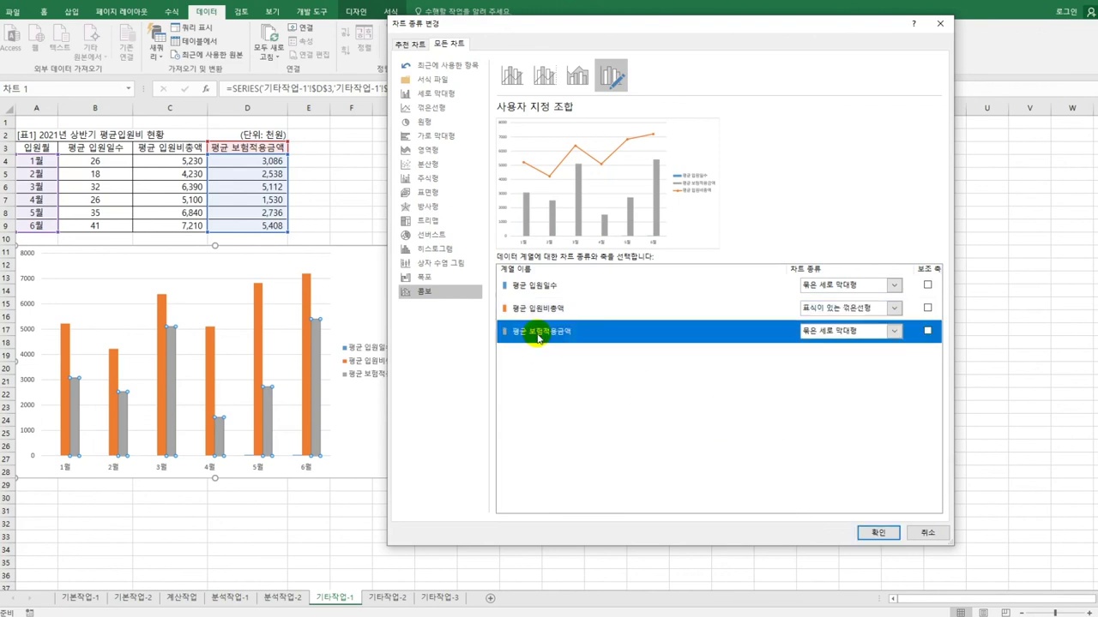
{"action": "left_click", "coordinate": [892, 332]}
{"action": "left_click", "coordinate": [916, 462]}
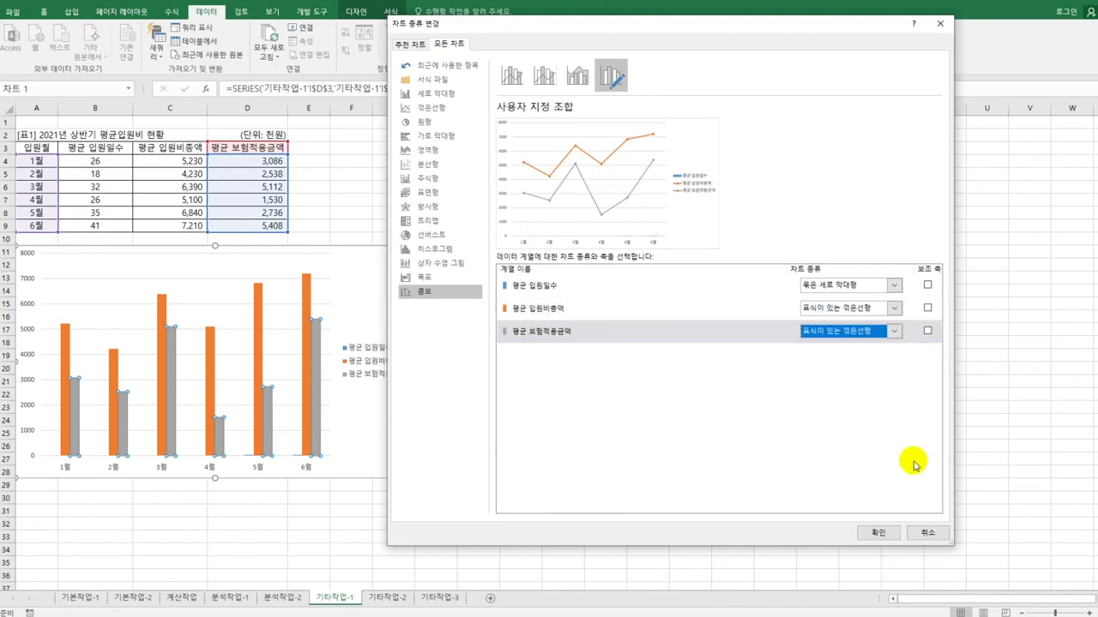
{"action": "left_click", "coordinate": [927, 308]}
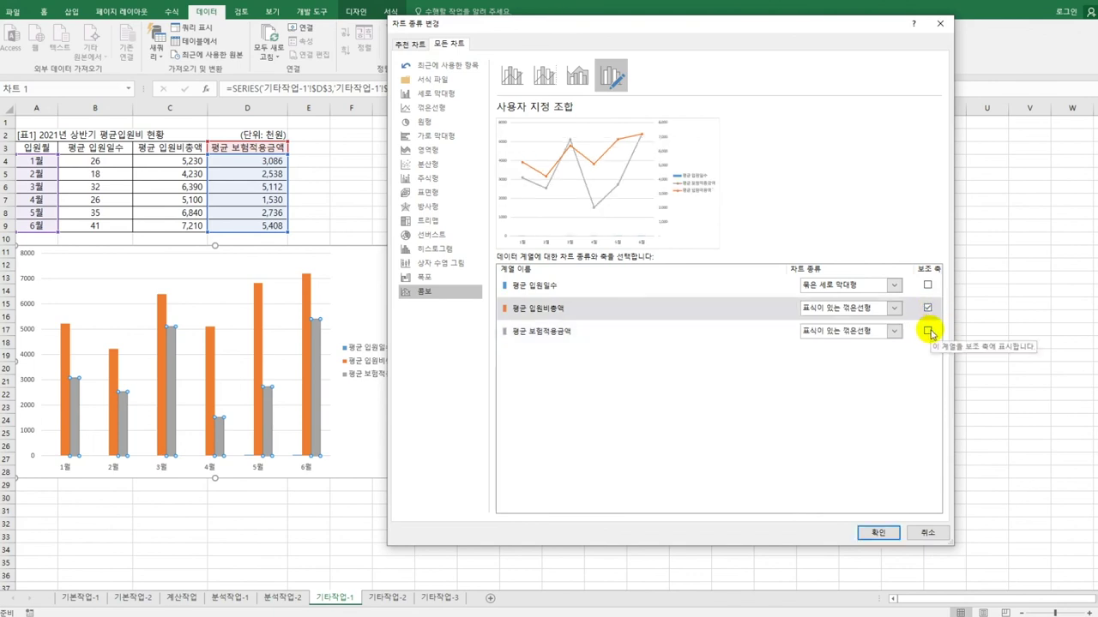
{"action": "left_click", "coordinate": [927, 331]}
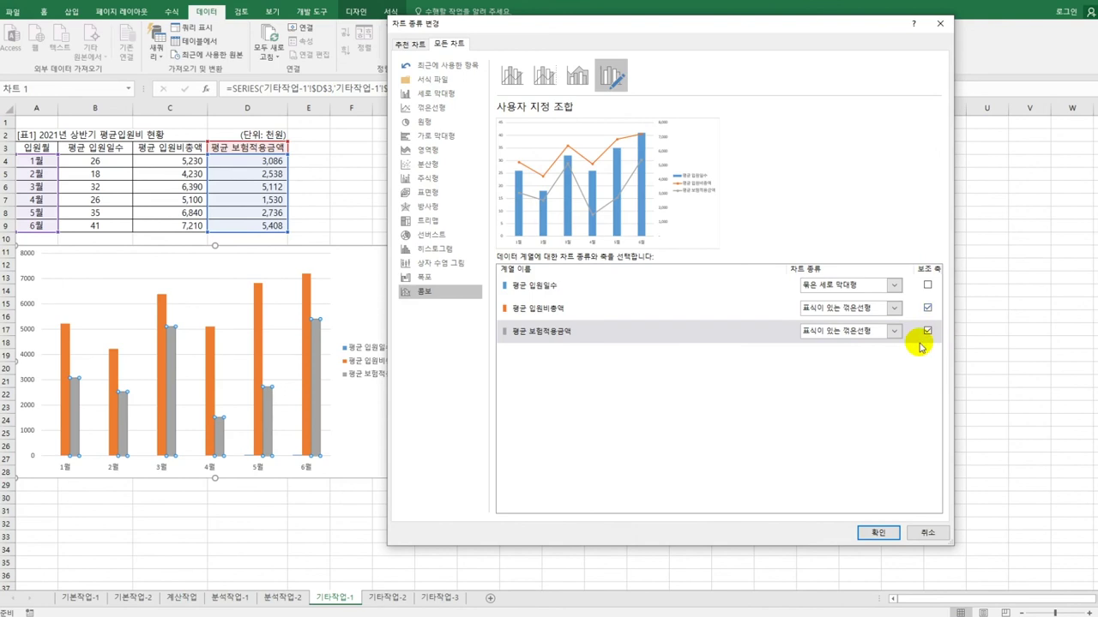
{"action": "left_click", "coordinate": [875, 531]}
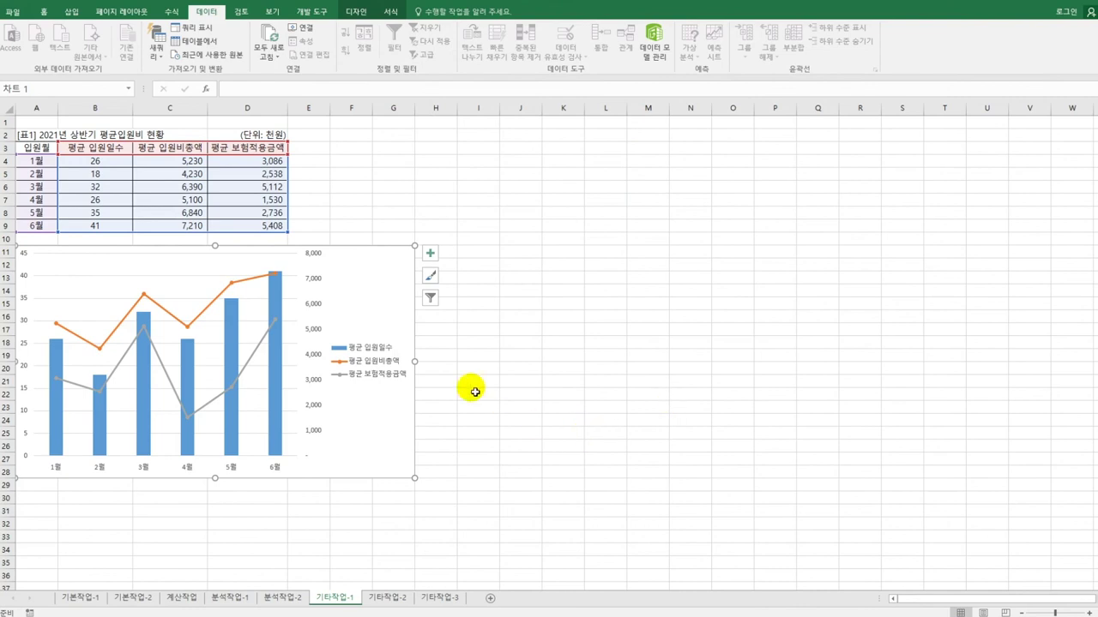
Step: Add Chart Title plus Primary Horizontal, Primary Vertical and Secondary Vertical axis titles via Chart Elements
{"action": "left_click", "coordinate": [430, 253]}
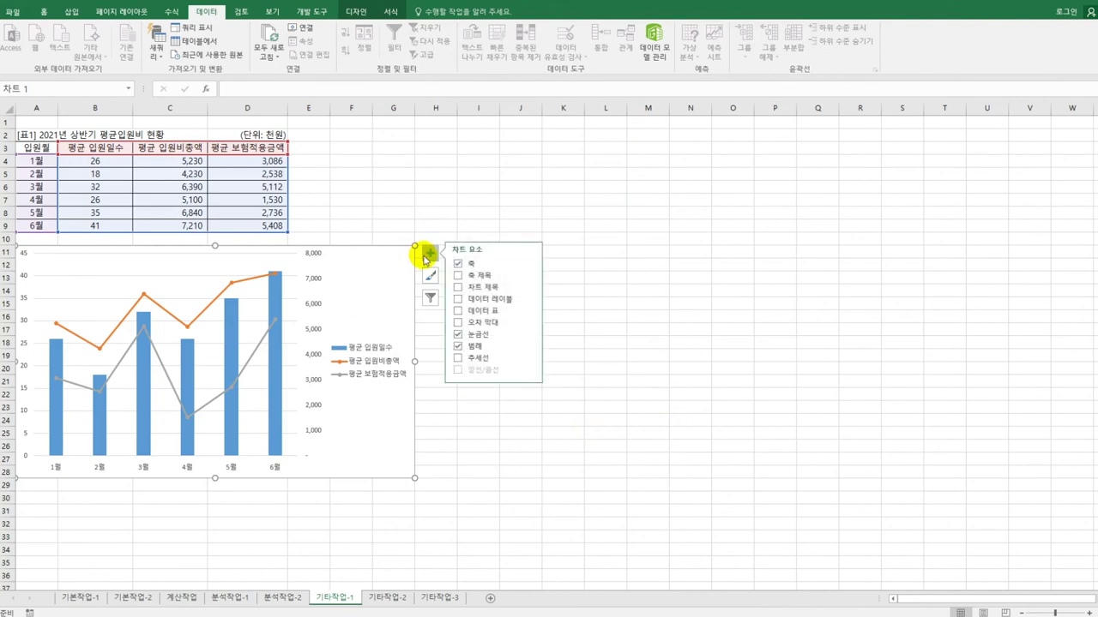
{"action": "left_click", "coordinate": [477, 288]}
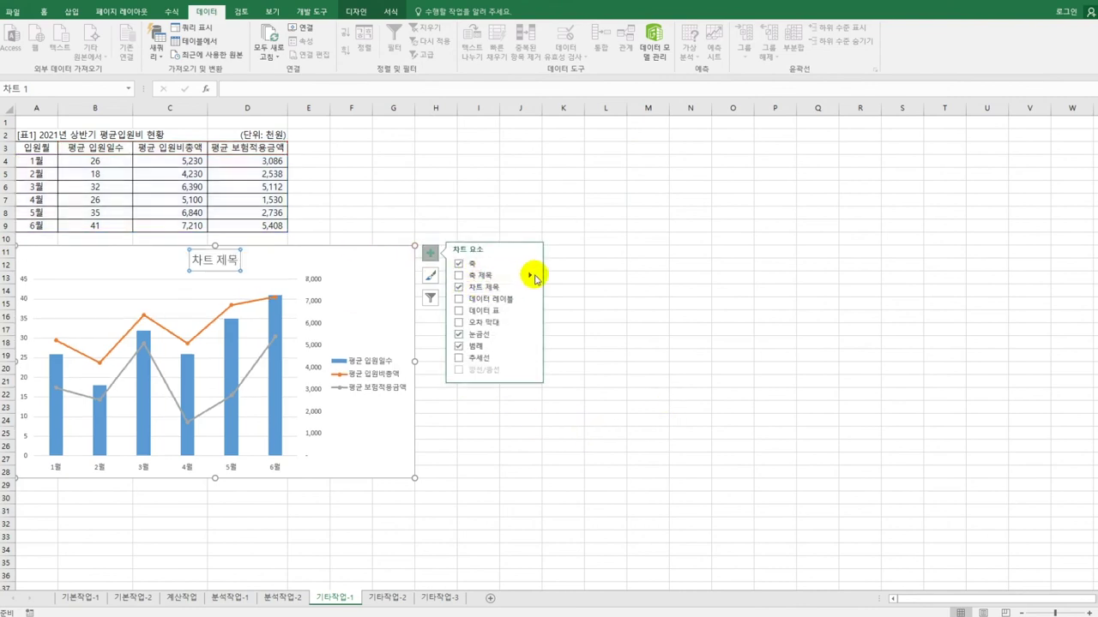
{"action": "left_click", "coordinate": [531, 275]}
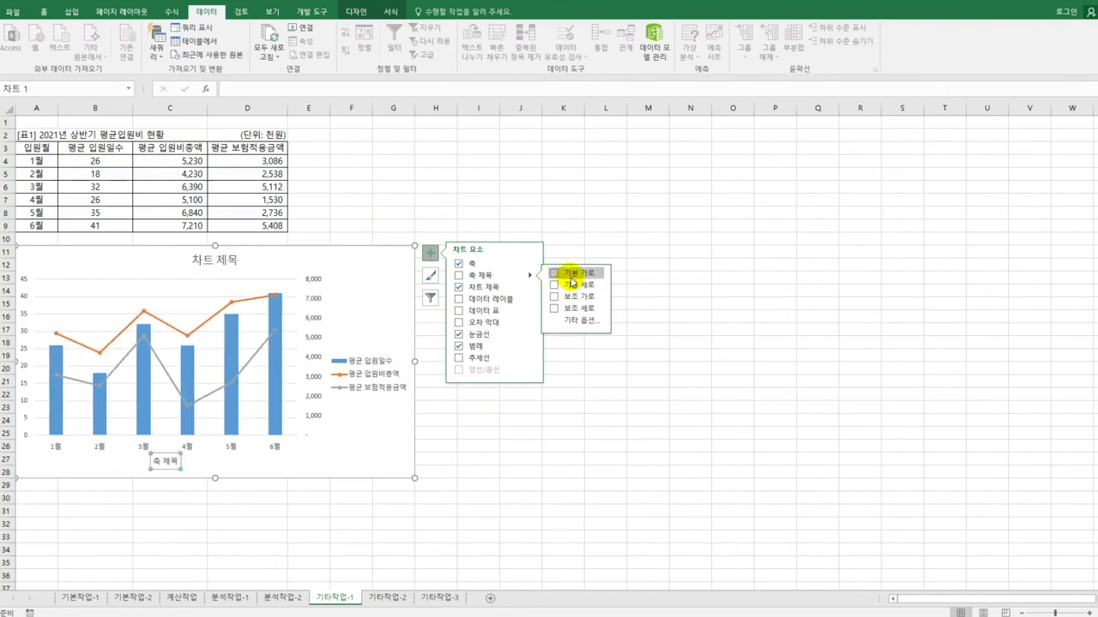
{"action": "left_click", "coordinate": [570, 276]}
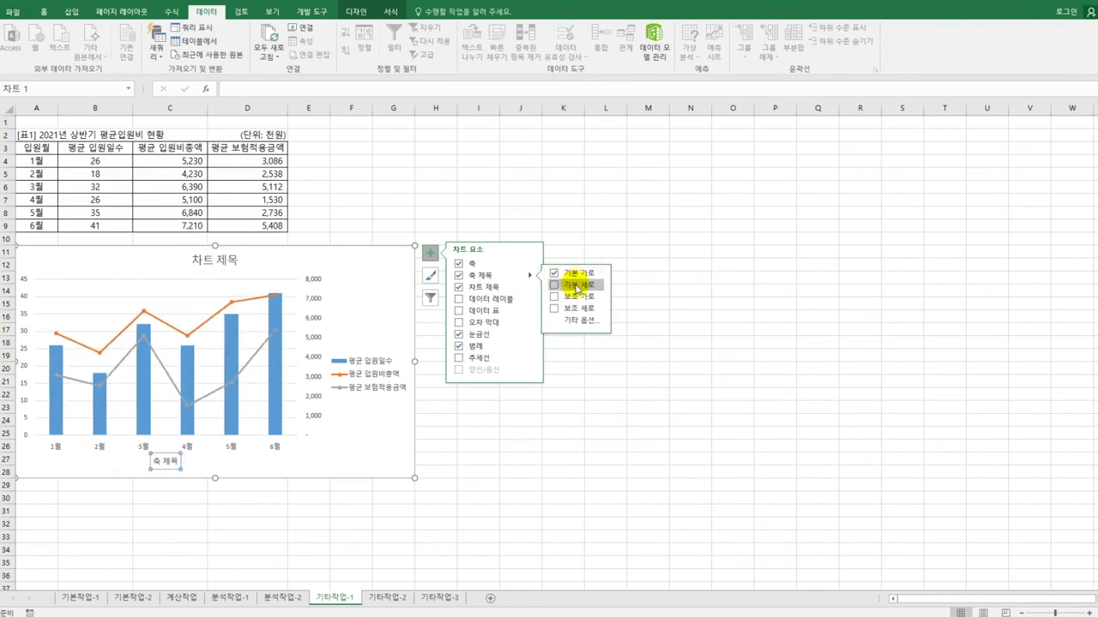
{"action": "left_click", "coordinate": [576, 287]}
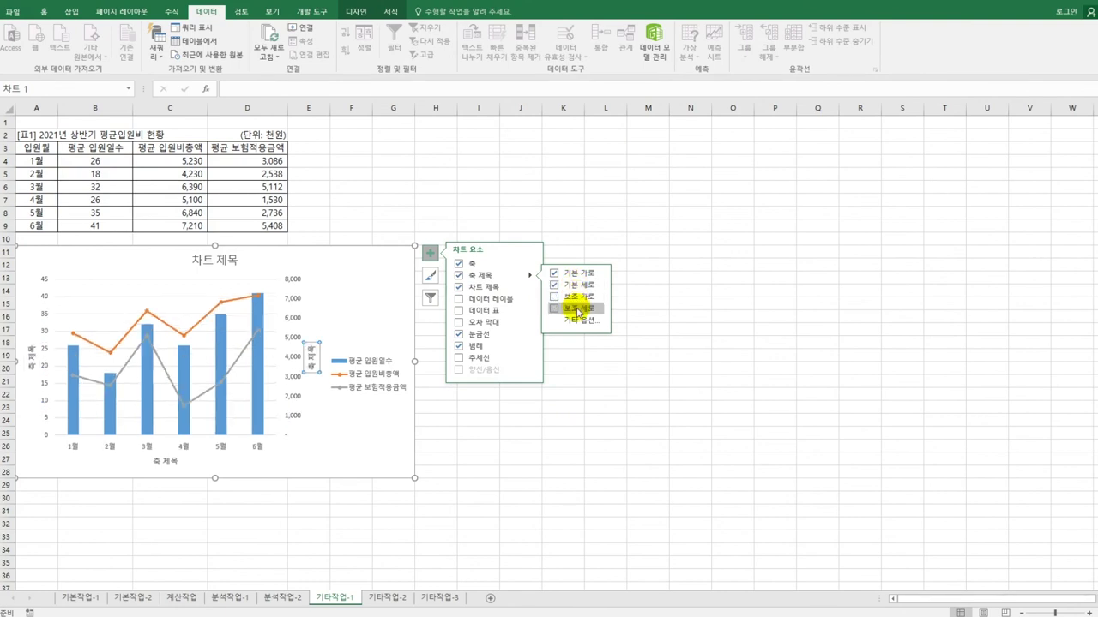
{"action": "left_click", "coordinate": [579, 312]}
{"action": "left_click", "coordinate": [198, 257]}
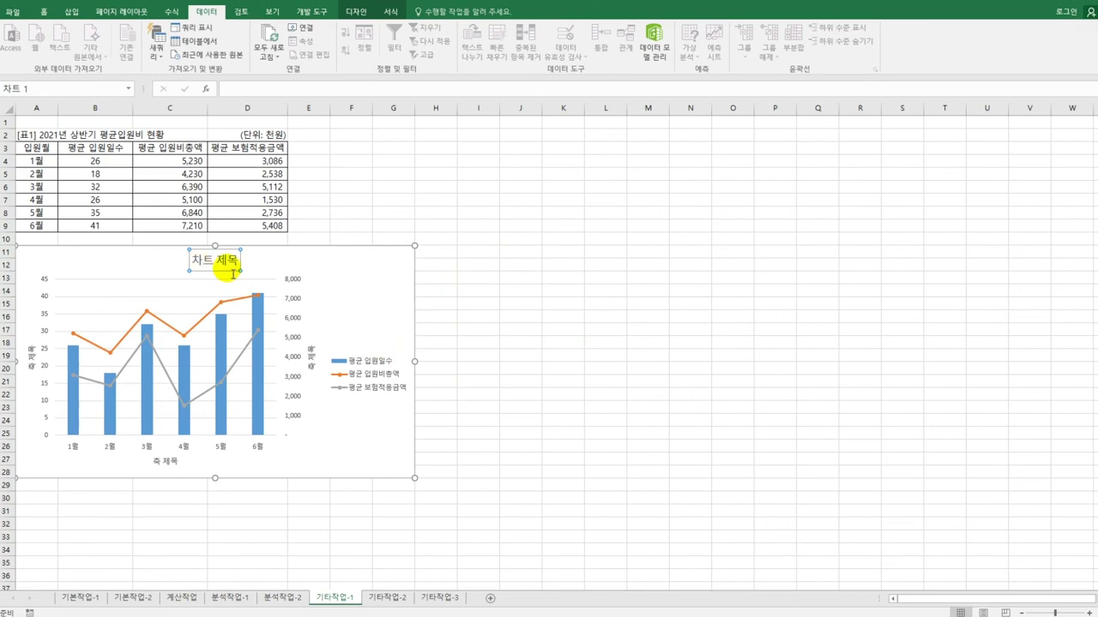
Step: Retitle the chart 상반기 평균입원비 현황
{"action": "left_click_drag", "start_coordinate": [190, 260], "coordinate": [246, 272]}
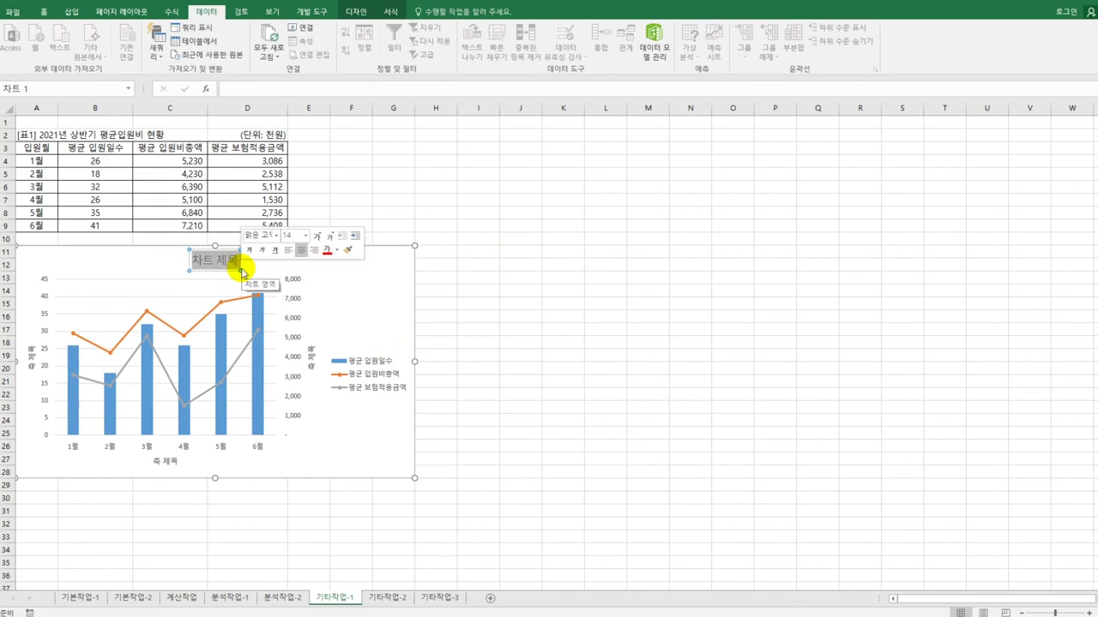
{"action": "type", "text": "ㅅ반기"}
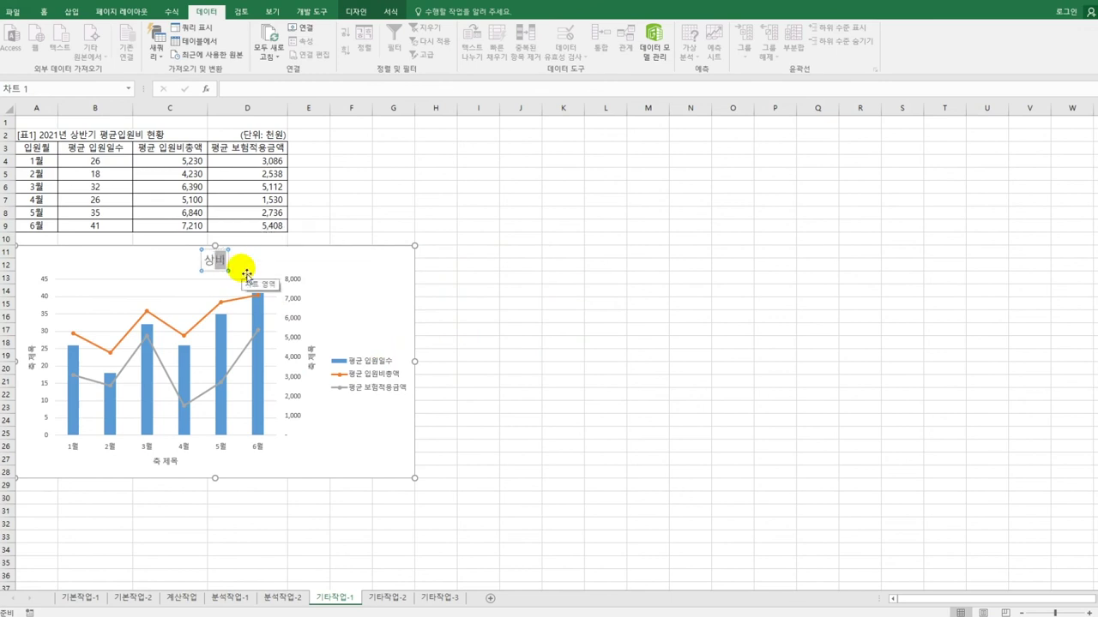
{"action": "type", "text": " 평균"}
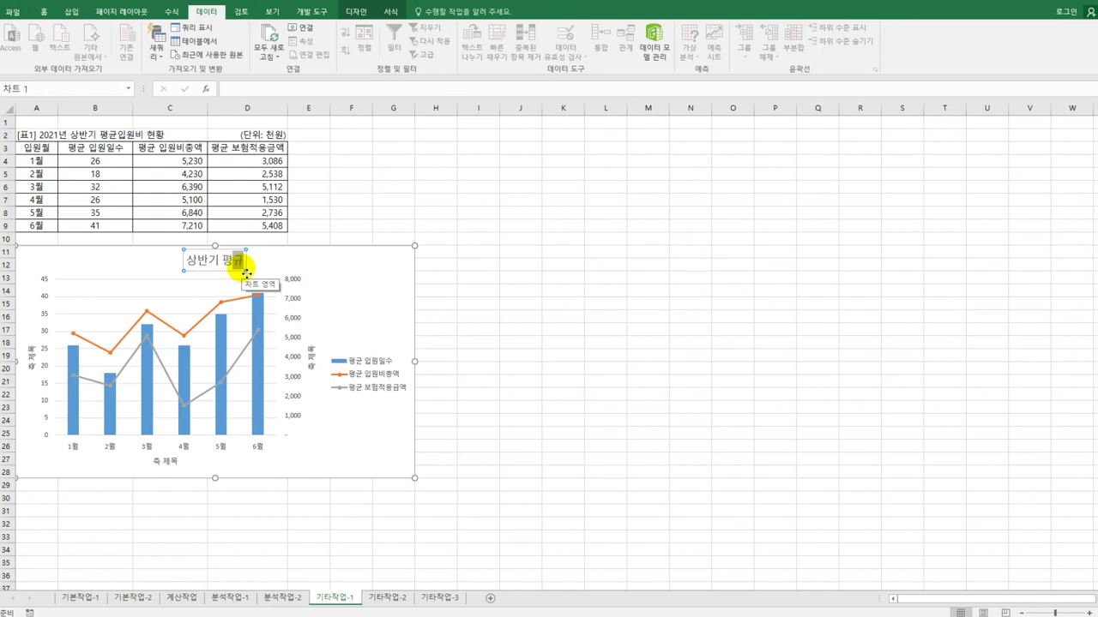
{"action": "type", "text": "ㅇ원비 현황"}
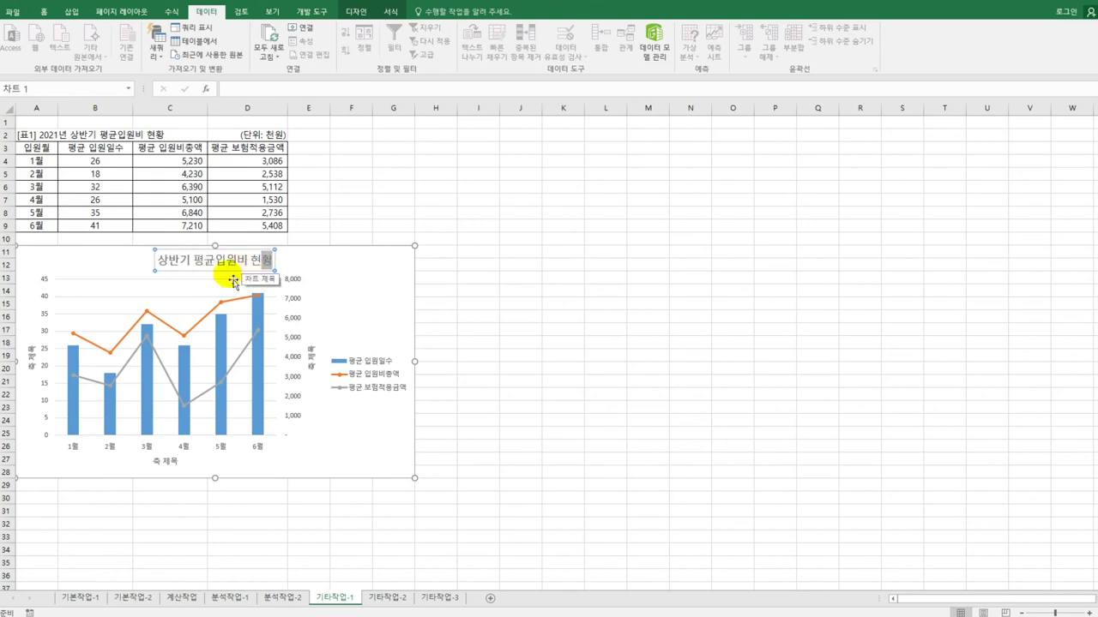
{"action": "left_click", "coordinate": [38, 369]}
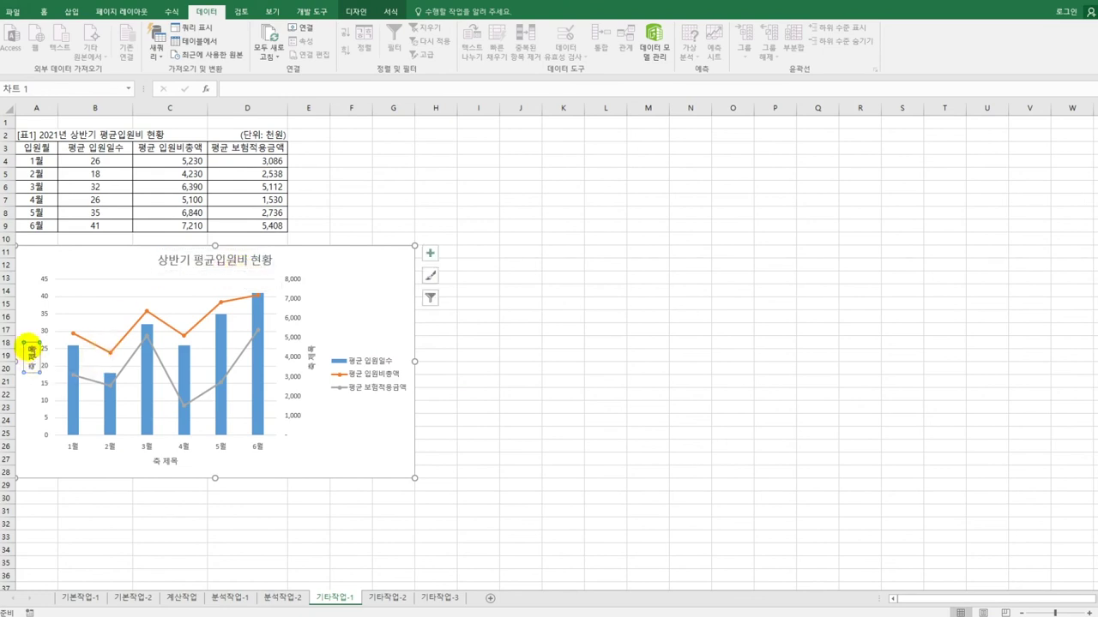
Step: Label the left vertical axis 입원일수 and clear the secondary axis title placeholder
{"action": "left_click_drag", "start_coordinate": [38, 353], "coordinate": [34, 375]}
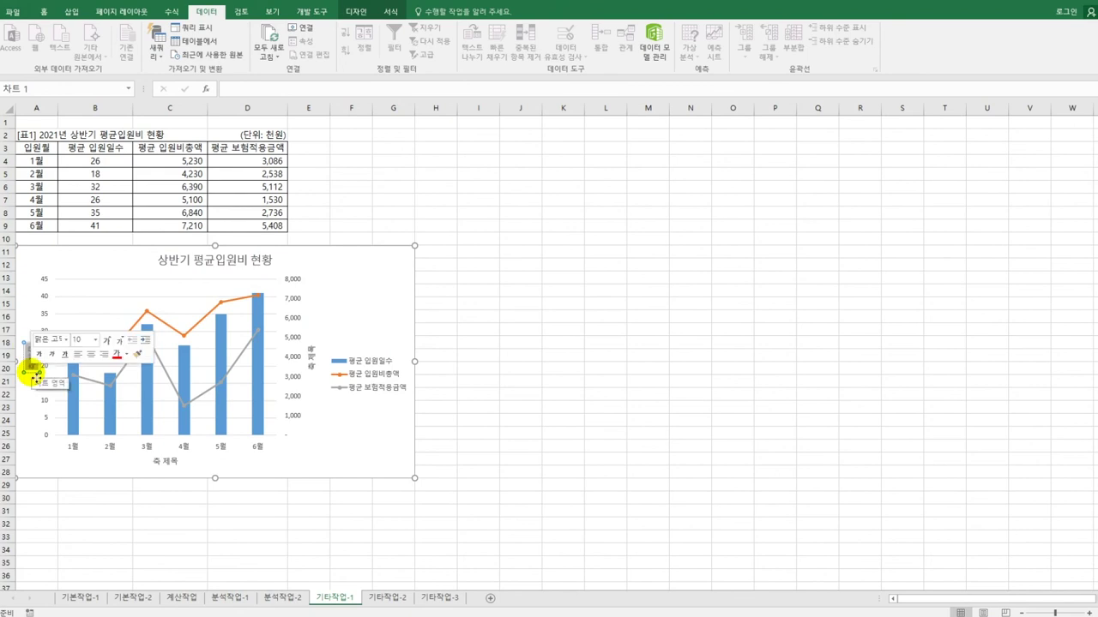
{"action": "key", "text": "Delete"}
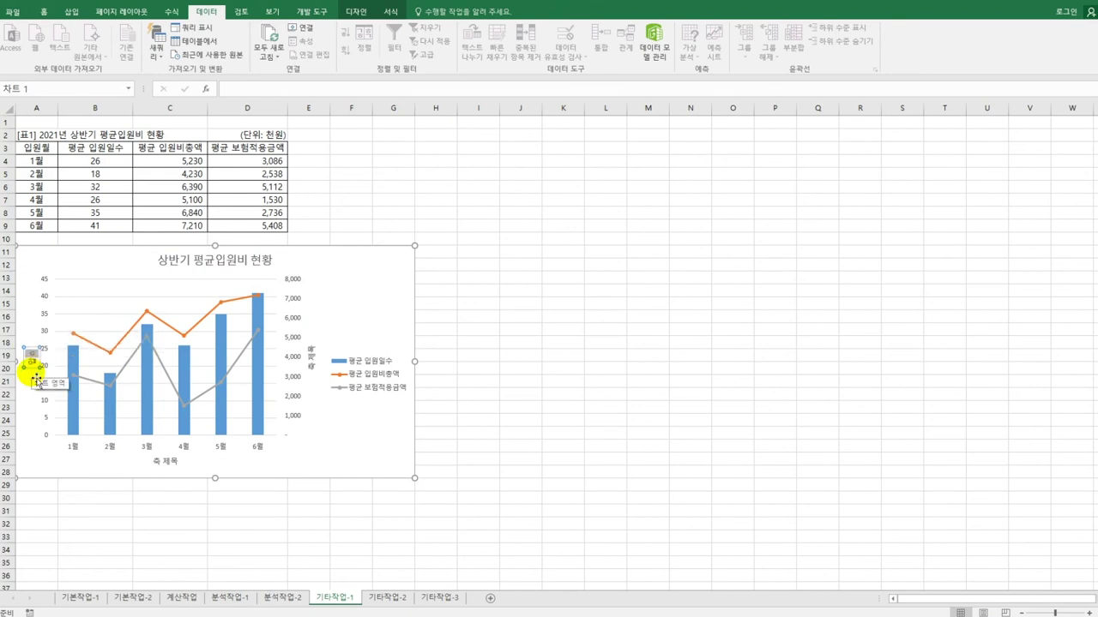
{"action": "type", "text": "입원일수"}
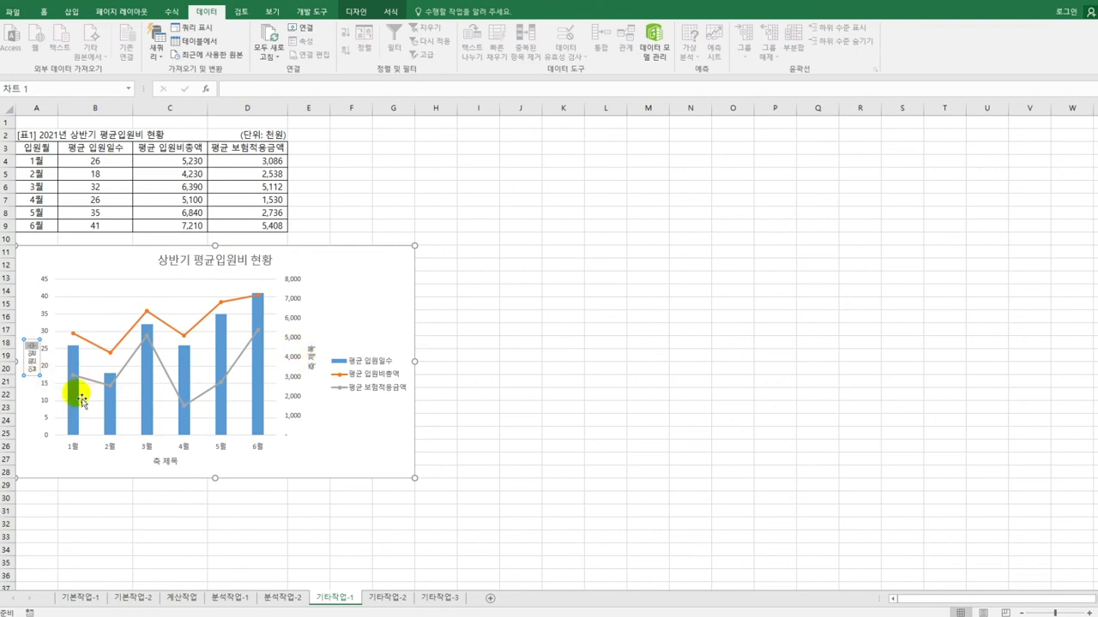
{"action": "left_click", "coordinate": [312, 353]}
{"action": "left_click_drag", "start_coordinate": [311, 357], "coordinate": [314, 380]}
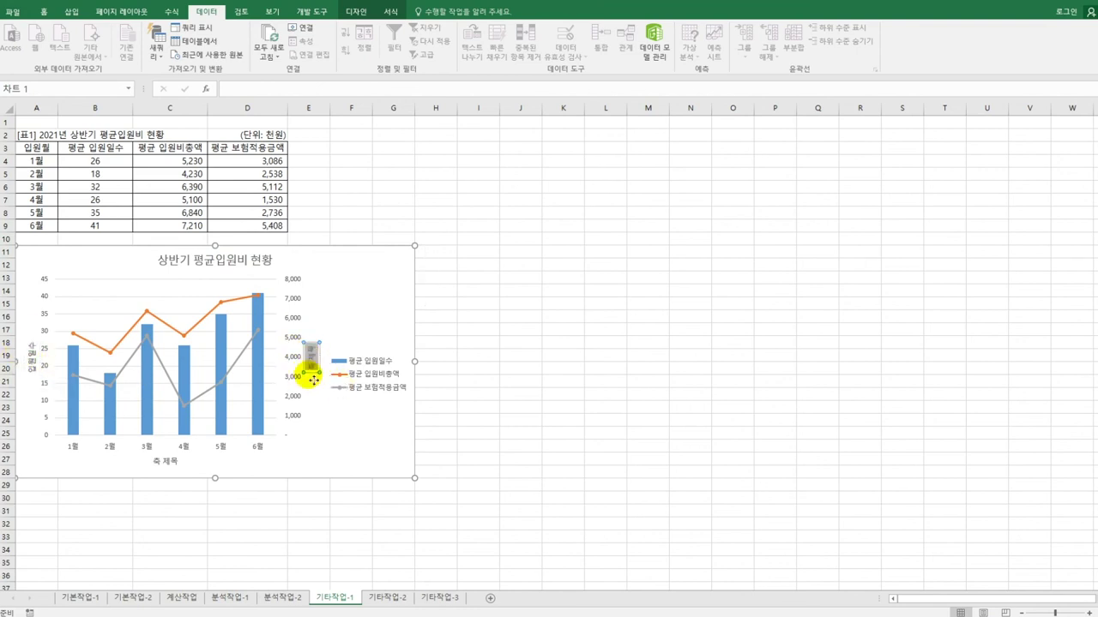
{"action": "key", "text": "Delete"}
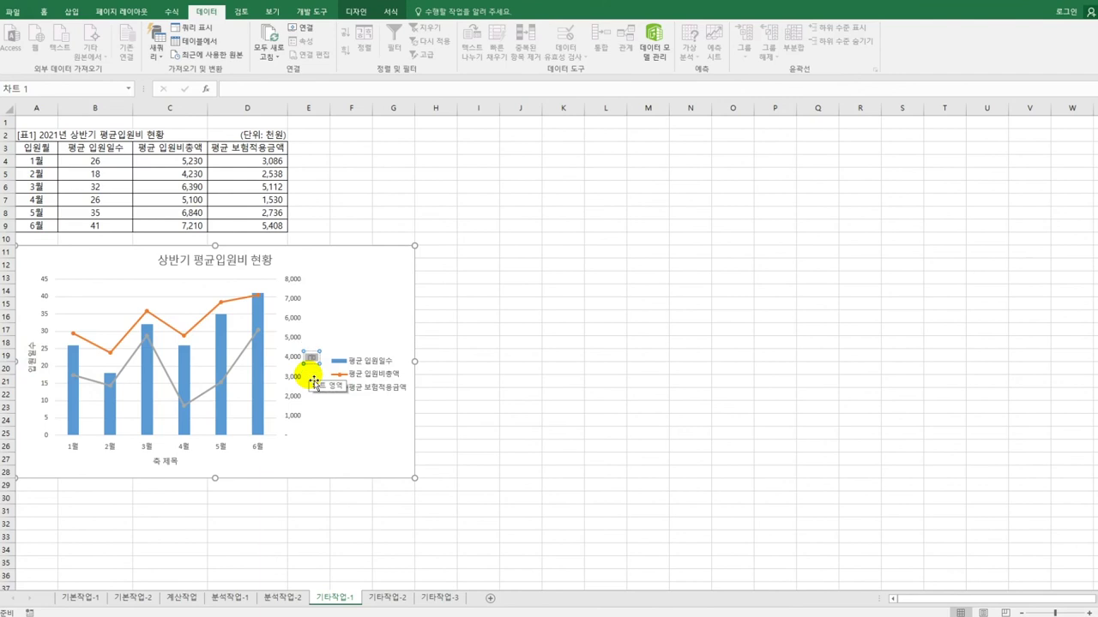
Step: Set the horizontal axis title to 입원월
{"action": "left_click", "coordinate": [153, 463]}
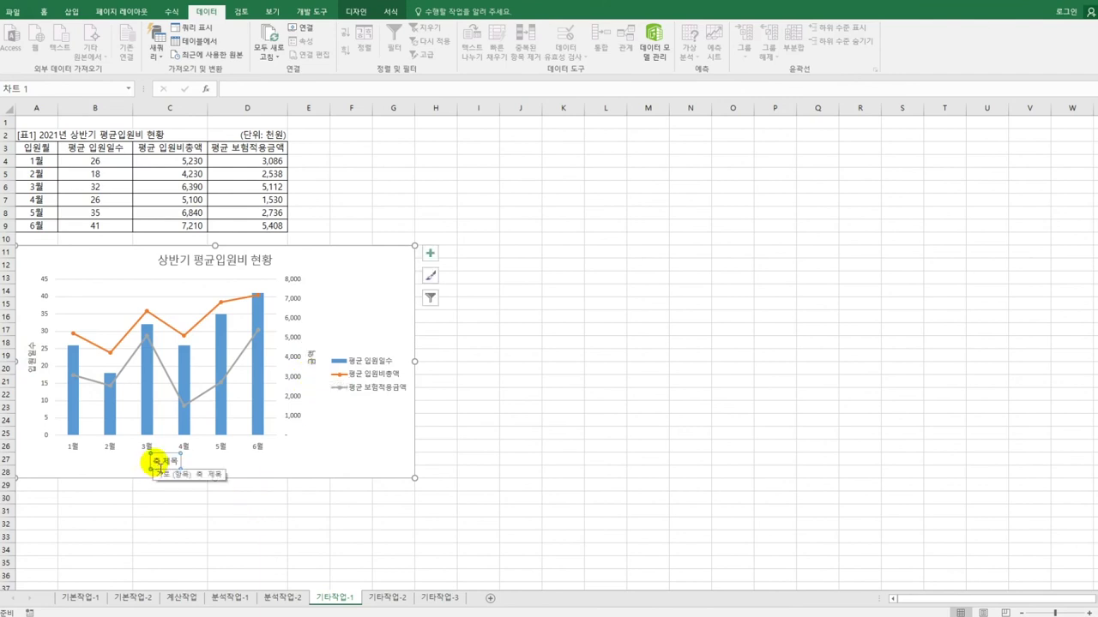
{"action": "left_click_drag", "start_coordinate": [153, 462], "coordinate": [183, 466]}
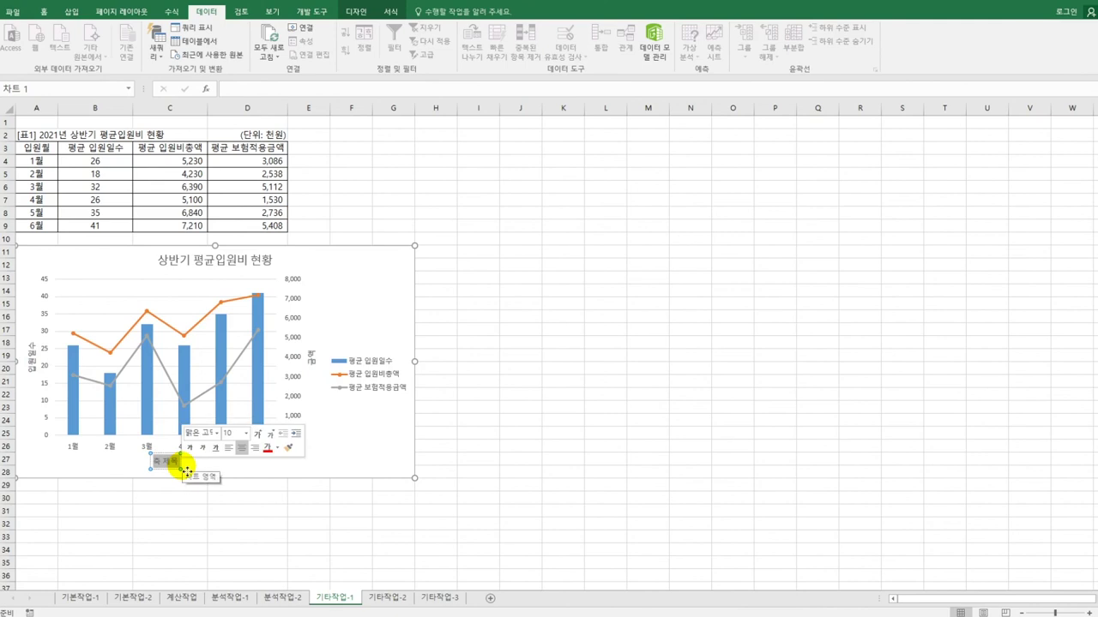
{"action": "type", "text": "입원월"}
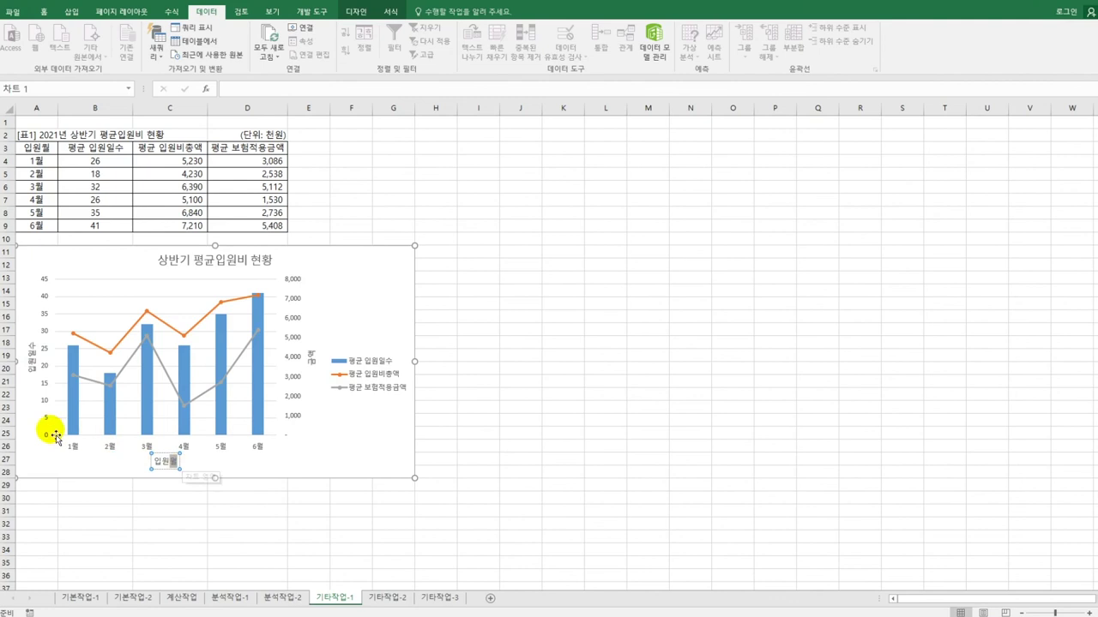
{"action": "left_click", "coordinate": [28, 360]}
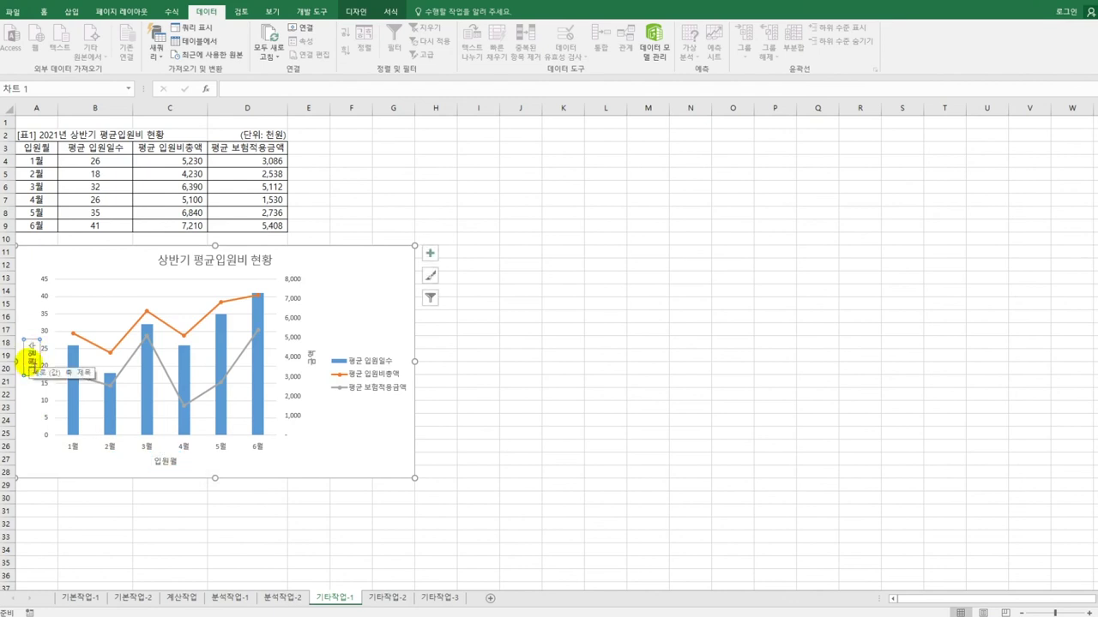
Step: In Format Axis Title, set Text direction to 세로 for the left and secondary vertical axis titles
{"action": "right_click", "coordinate": [31, 365]}
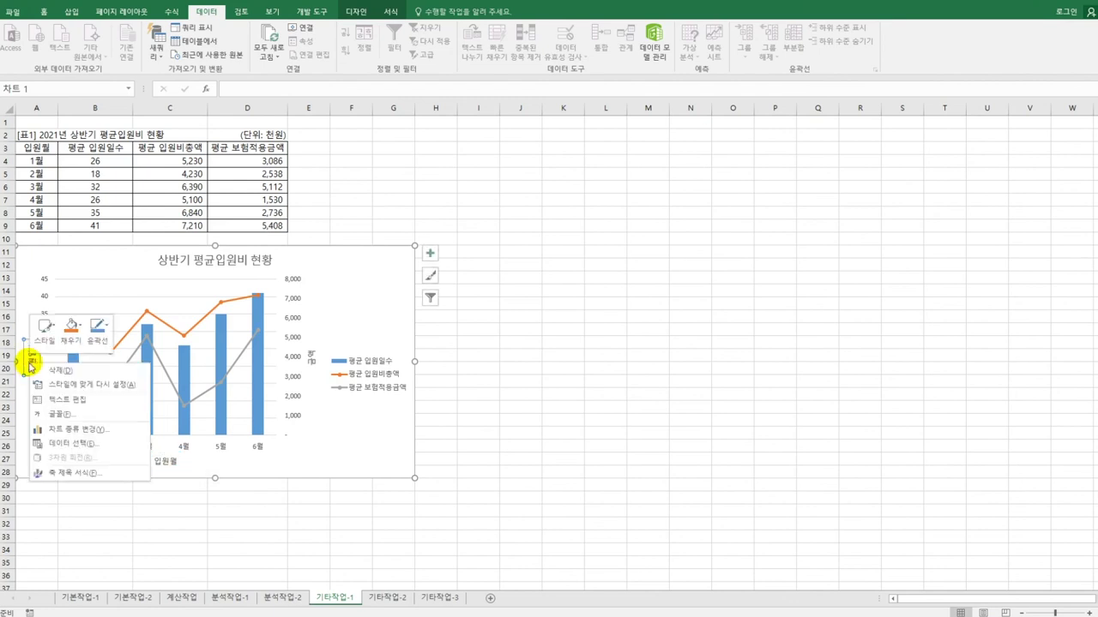
{"action": "left_click", "coordinate": [79, 482]}
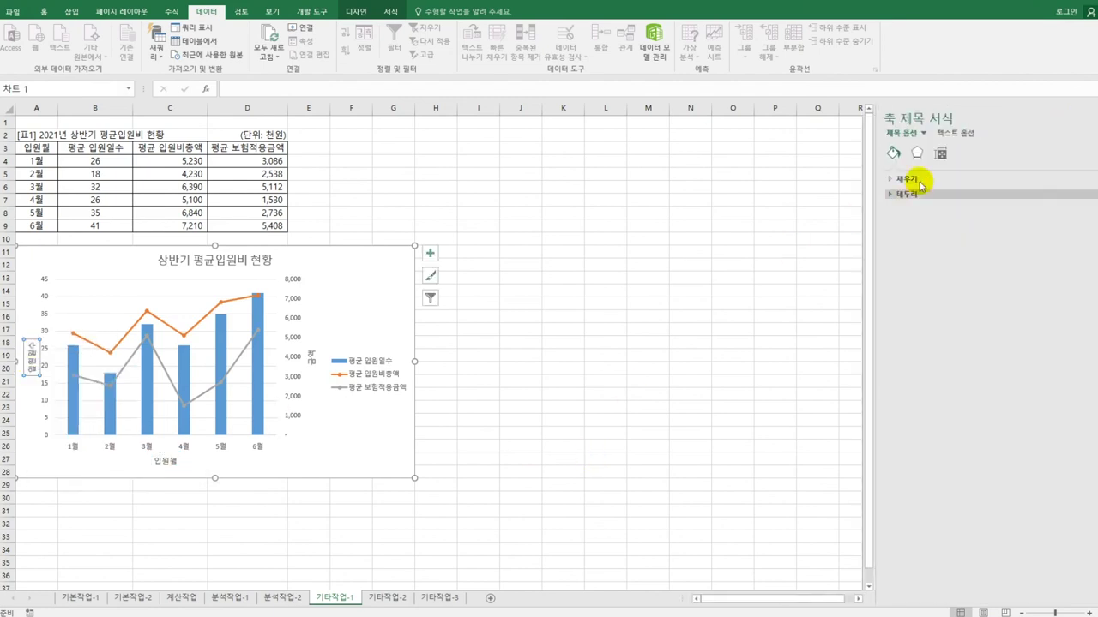
{"action": "left_click", "coordinate": [942, 155]}
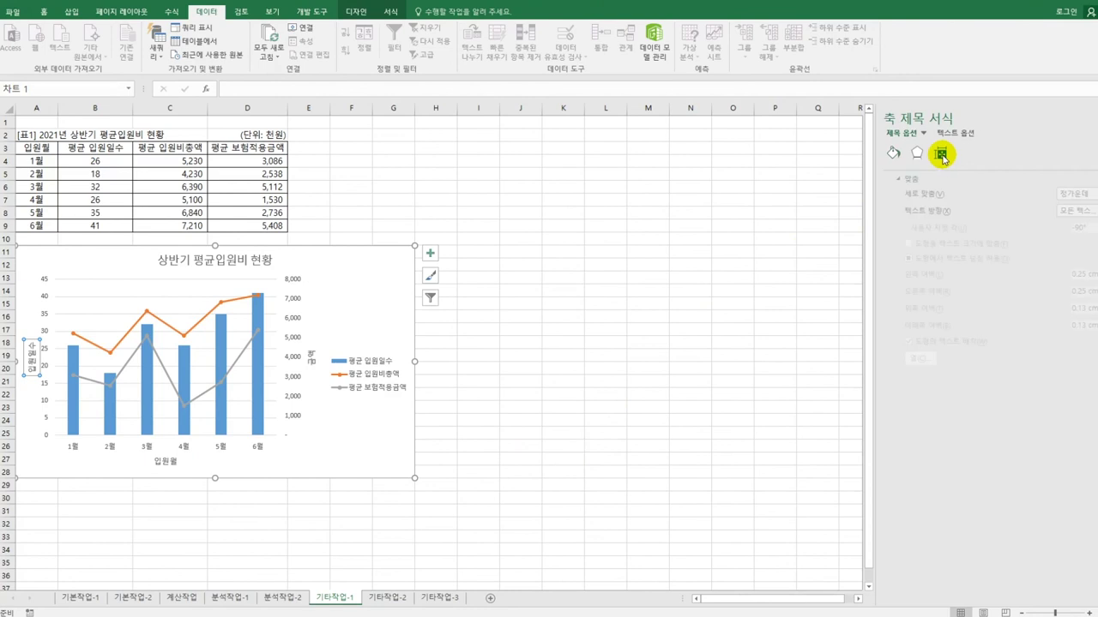
{"action": "left_click", "coordinate": [1072, 210]}
{"action": "left_click", "coordinate": [1048, 273]}
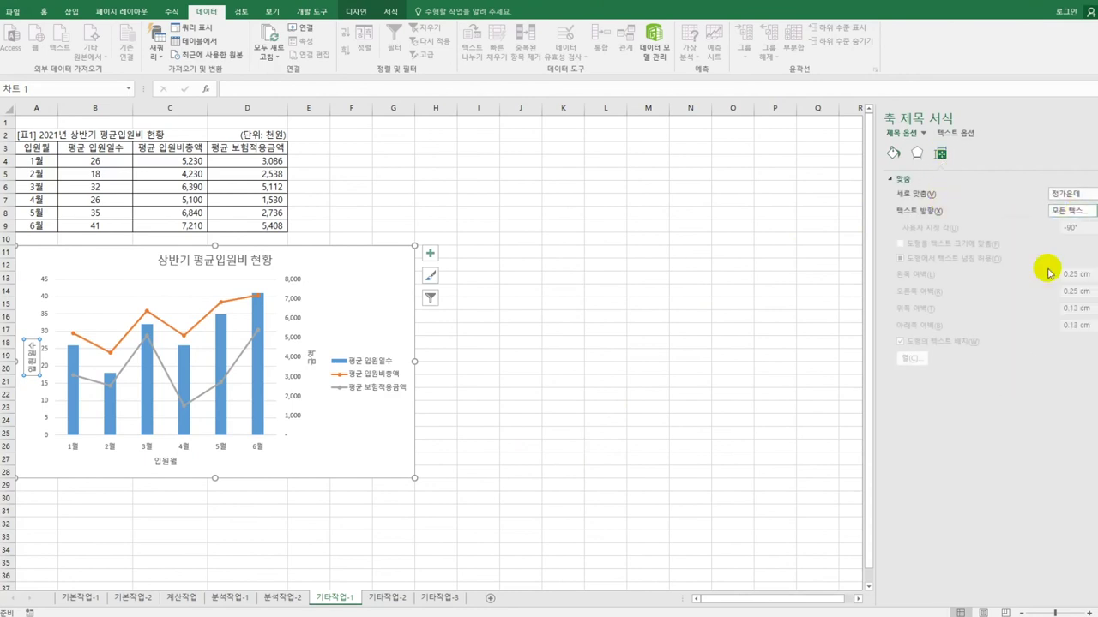
{"action": "left_click", "coordinate": [311, 356]}
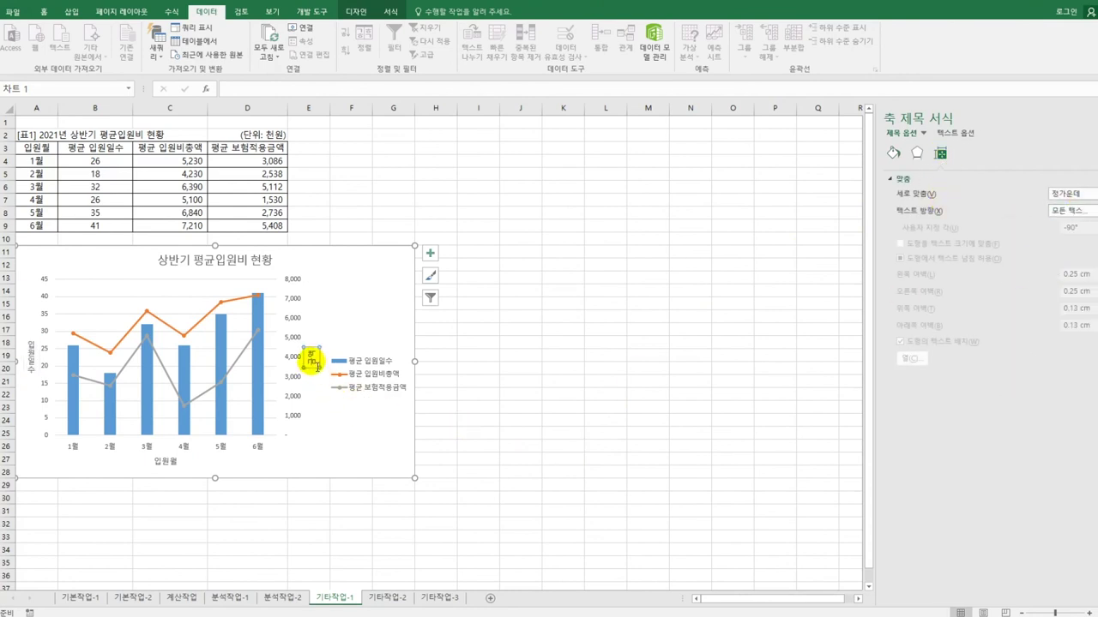
{"action": "left_click", "coordinate": [1072, 210]}
{"action": "left_click", "coordinate": [1042, 272]}
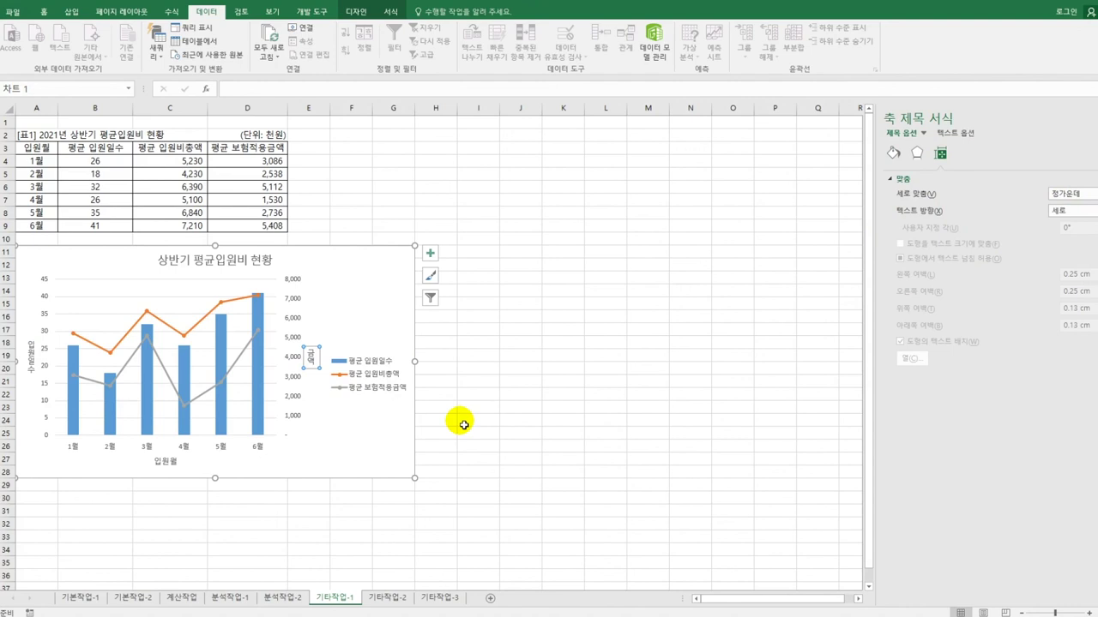
Step: Set the left value axis maximum to 50 with a major unit of 10
{"action": "left_click", "coordinate": [43, 317]}
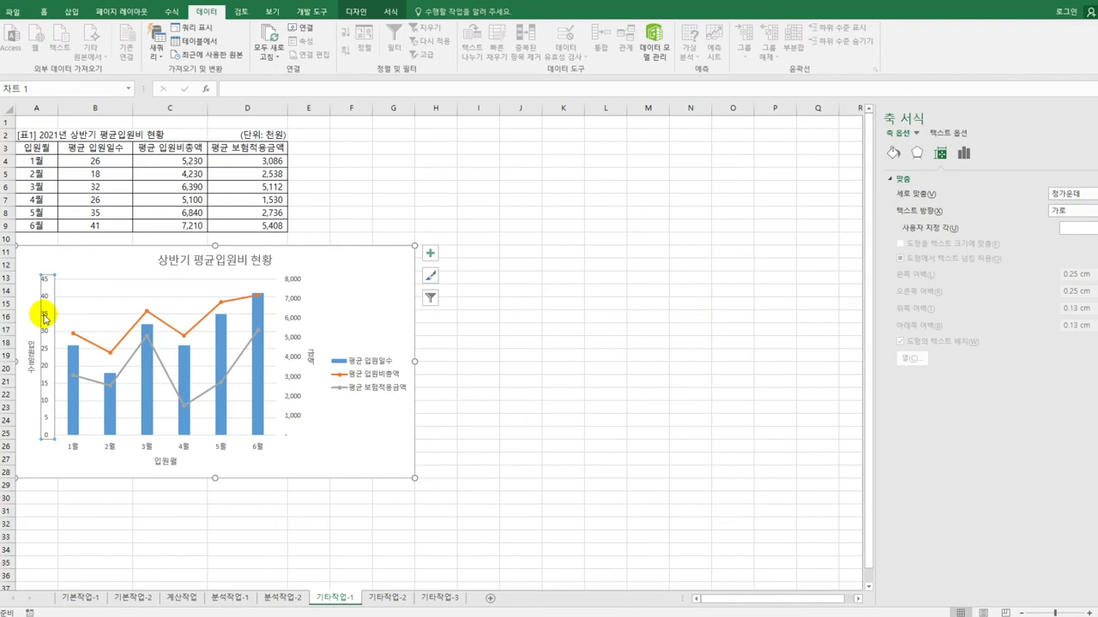
{"action": "left_click", "coordinate": [963, 155]}
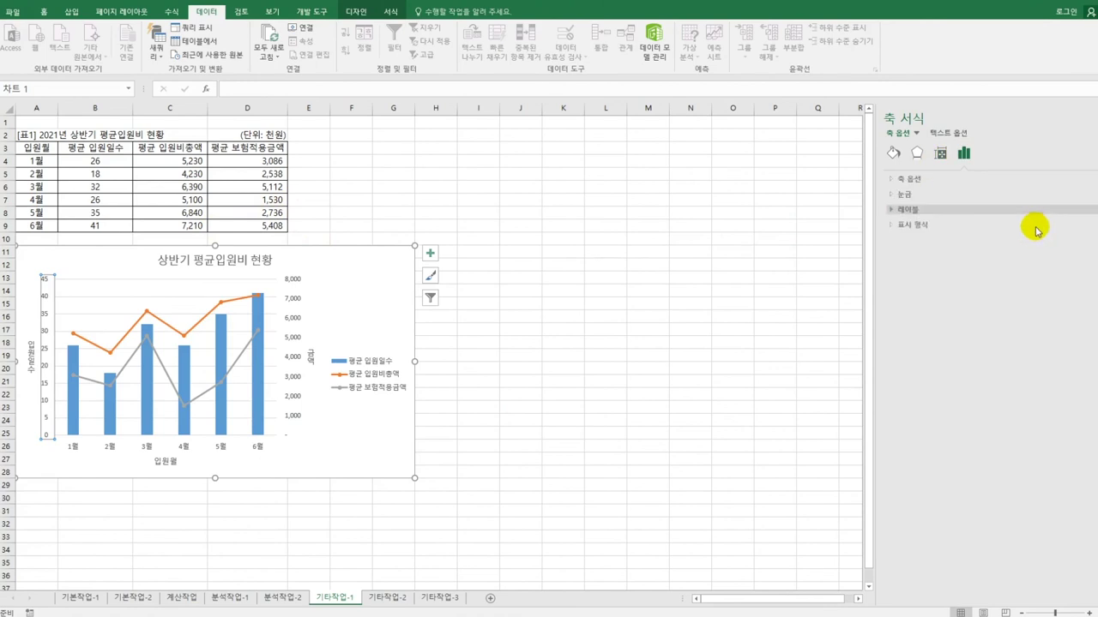
{"action": "left_click", "coordinate": [938, 178]}
{"action": "double_click", "coordinate": [1019, 225]}
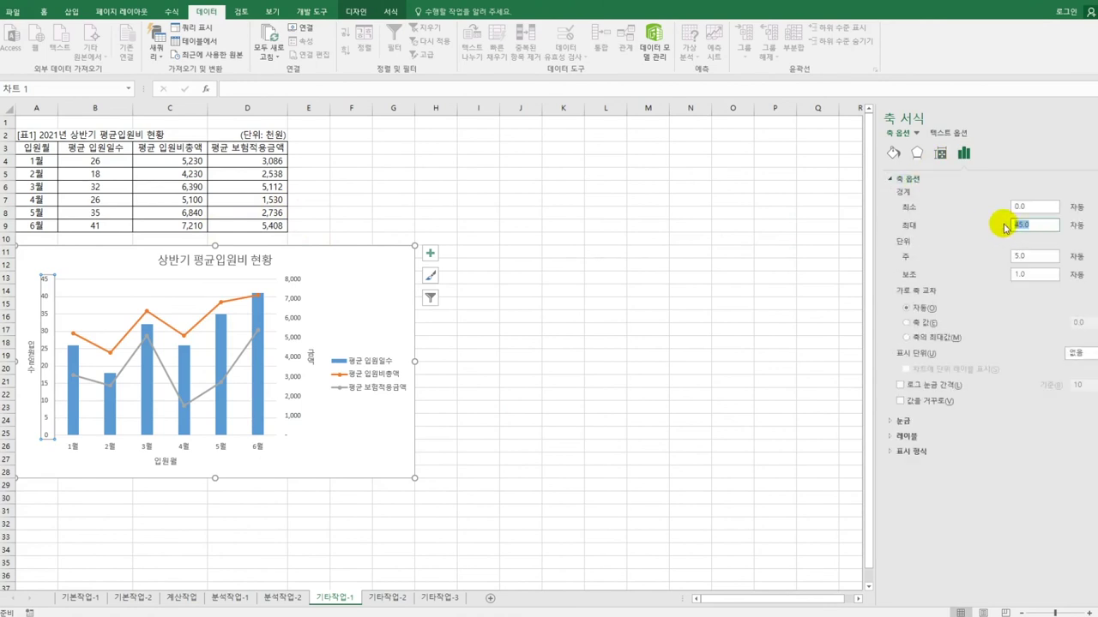
{"action": "type", "text": "50"}
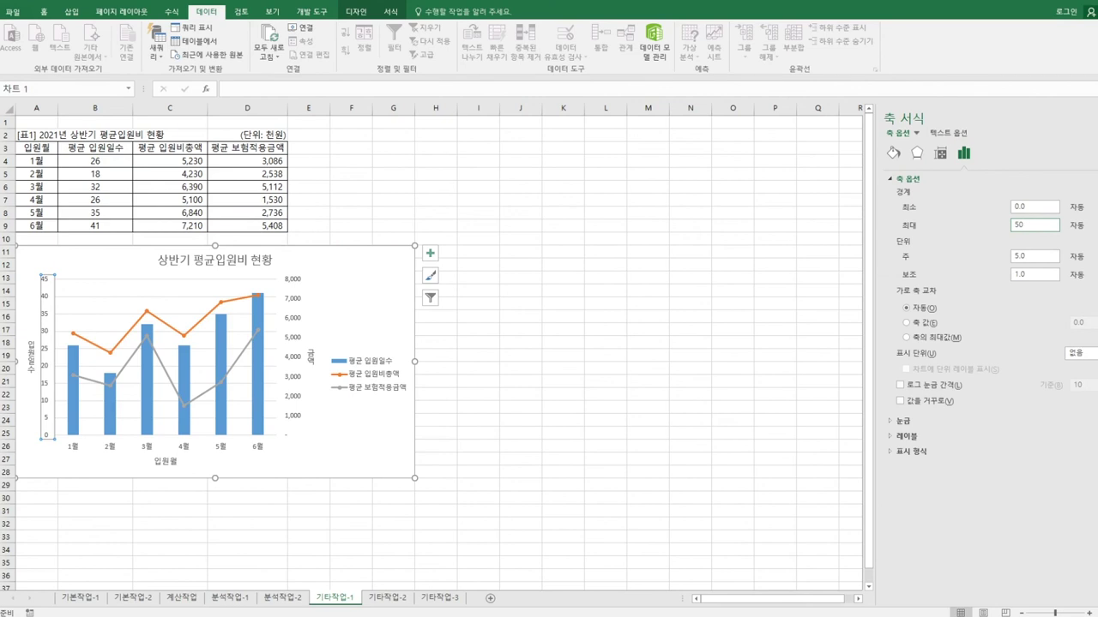
{"action": "double_click", "coordinate": [1022, 255]}
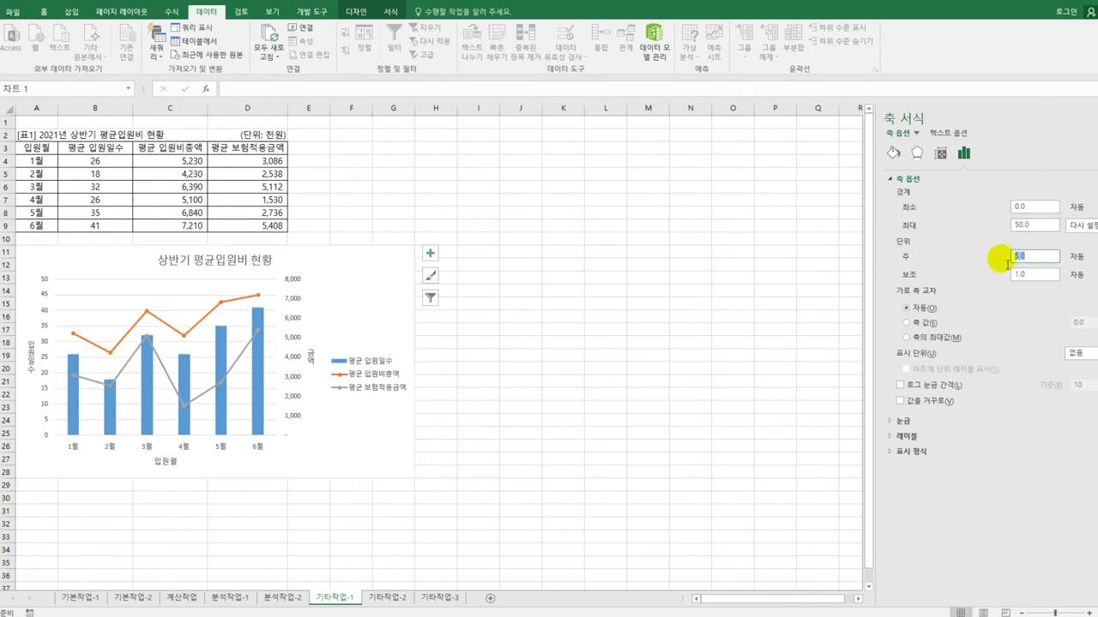
{"action": "type", "text": "10"}
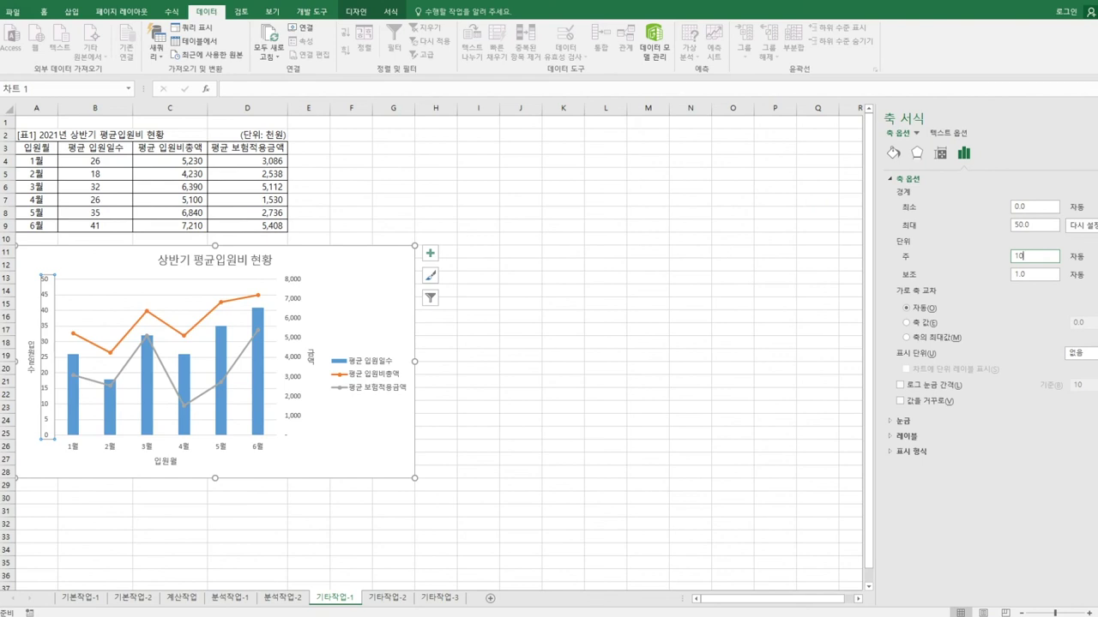
Step: Give the right value axis a major unit of 2000
{"action": "left_click", "coordinate": [293, 299]}
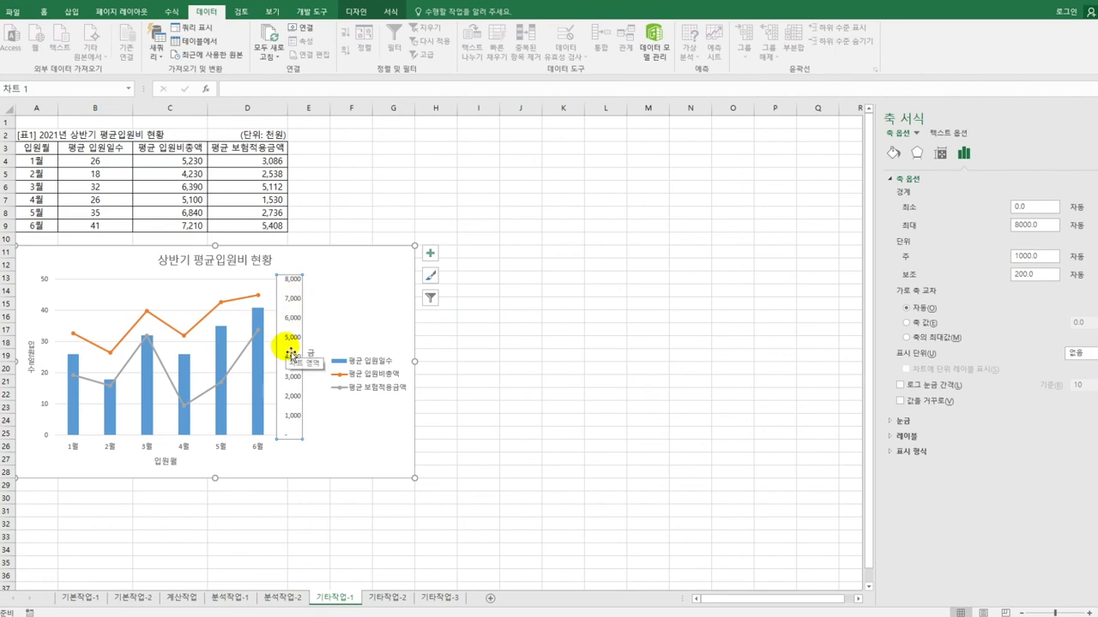
{"action": "left_click", "coordinate": [1044, 228]}
{"action": "key", "text": "Tab"}
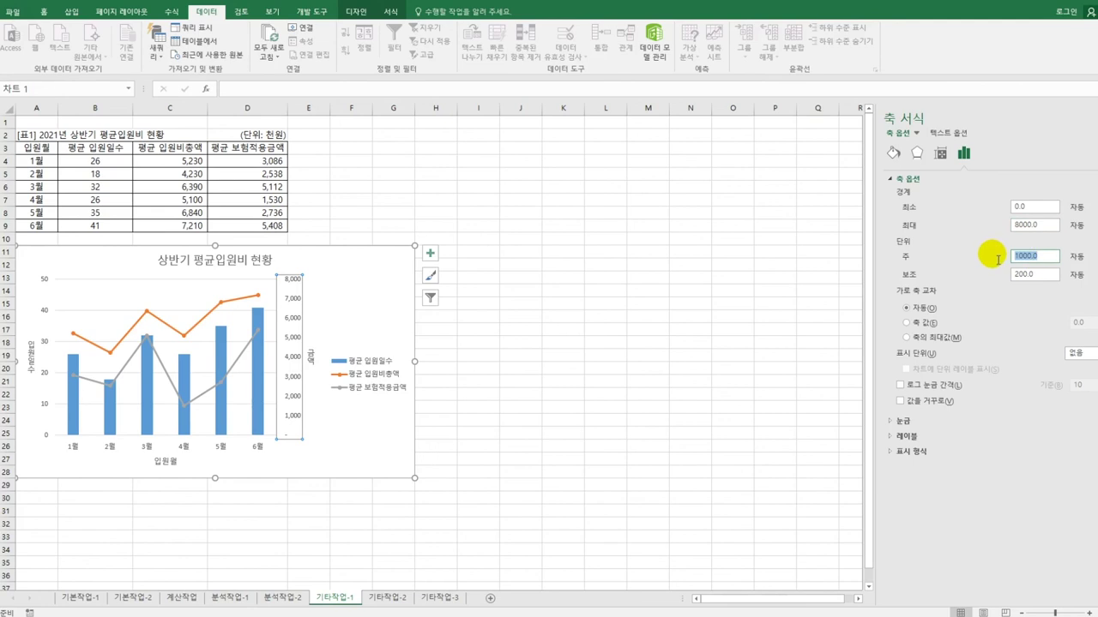
{"action": "type", "text": "2000"}
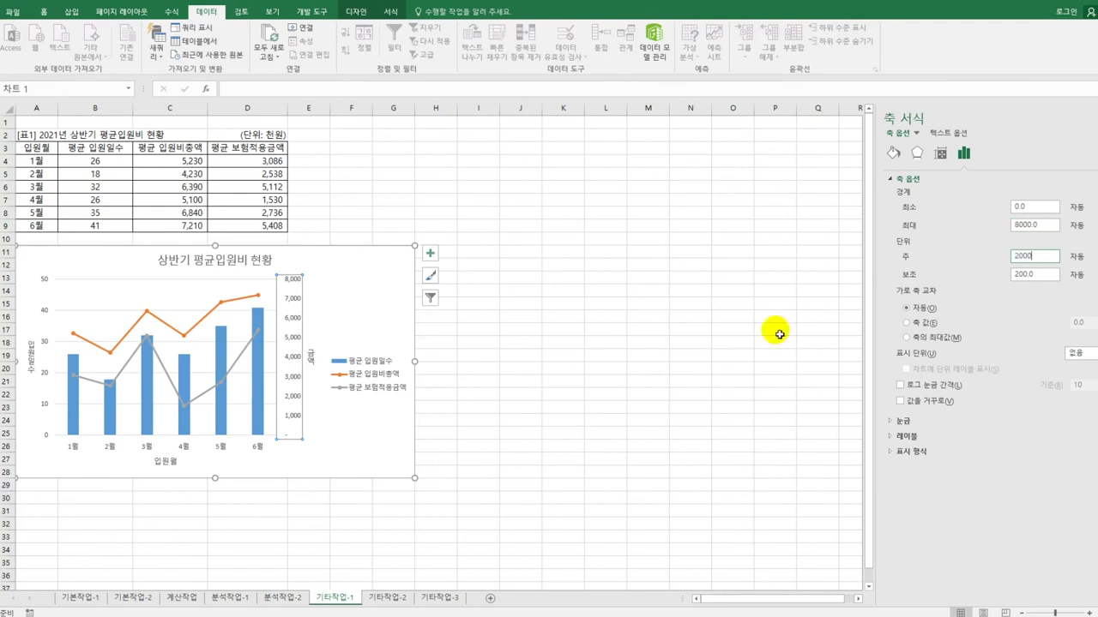
{"action": "left_click", "coordinate": [374, 427]}
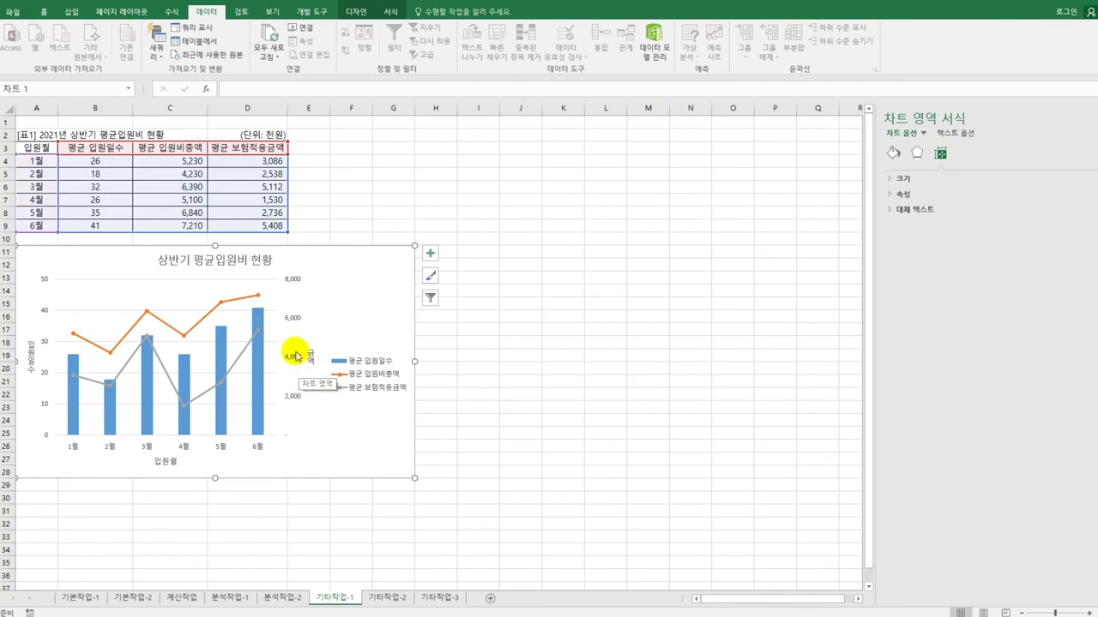
Step: Move the legend to the top and give the chart area rounded corners
{"action": "left_click", "coordinate": [429, 253]}
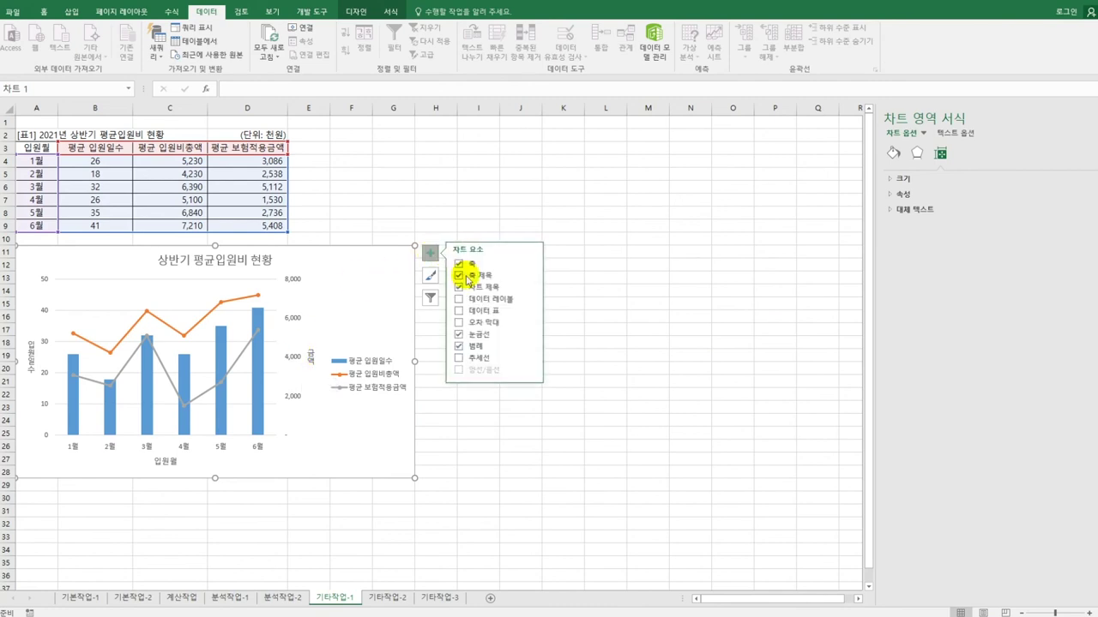
{"action": "left_click", "coordinate": [530, 346]}
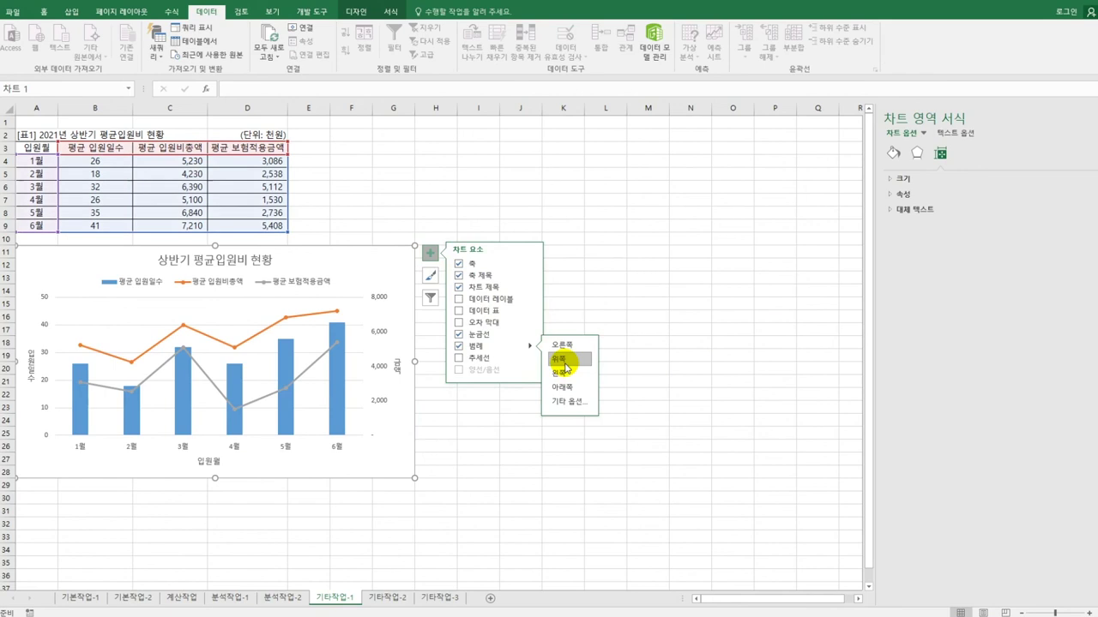
{"action": "left_click", "coordinate": [565, 362]}
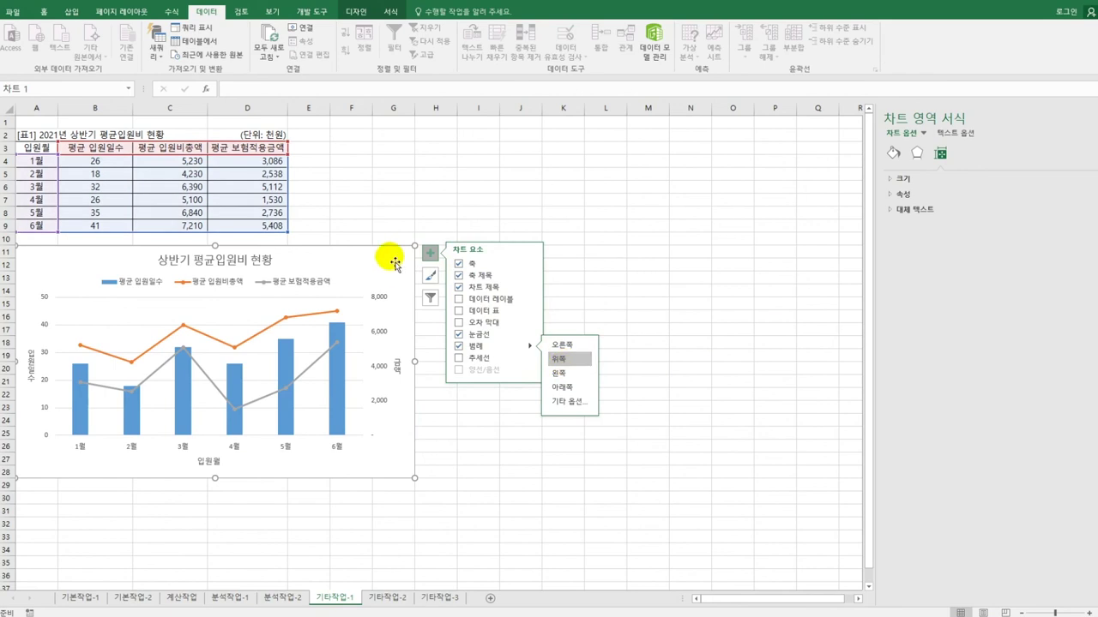
{"action": "left_click", "coordinate": [893, 153]}
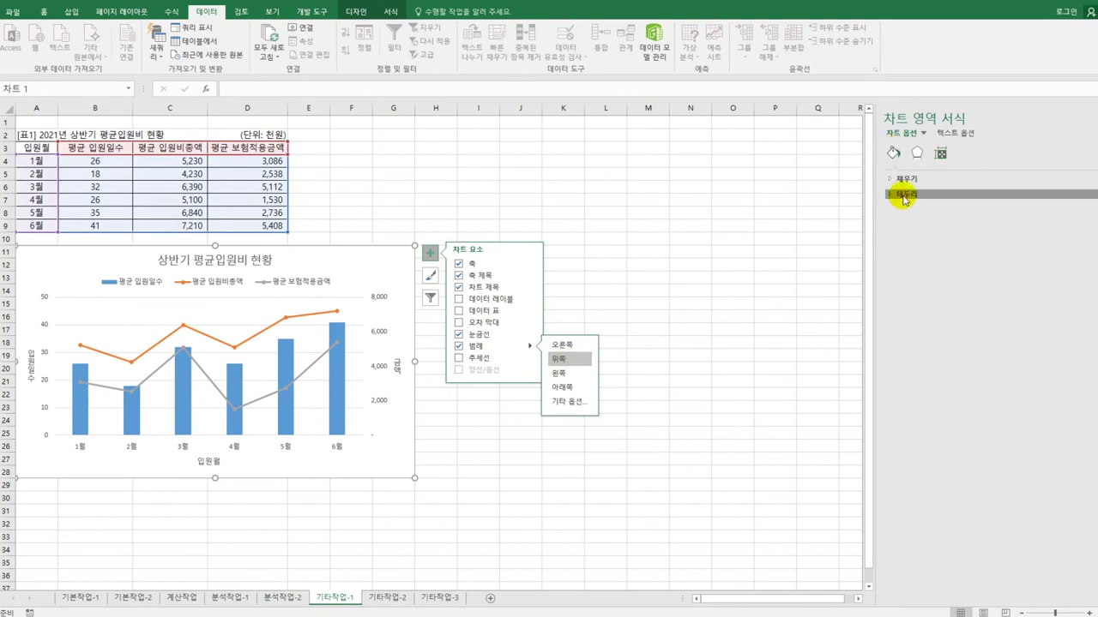
{"action": "left_click", "coordinate": [903, 195]}
{"action": "left_click", "coordinate": [926, 475]}
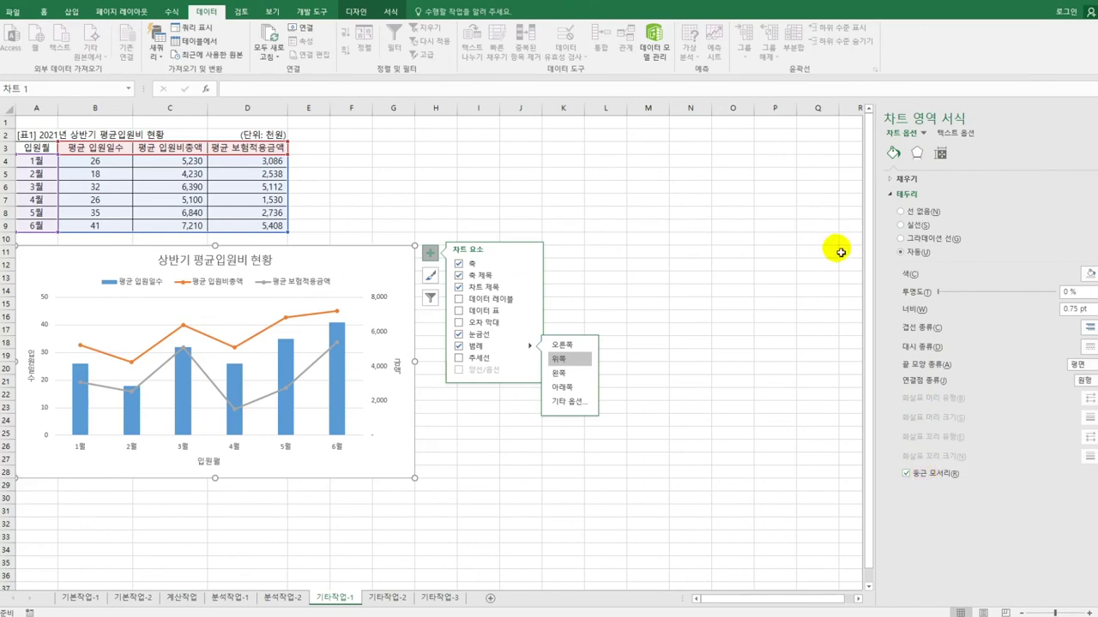
Step: Apply an outer drop shadow preset to the chart area
{"action": "left_click", "coordinate": [917, 153]}
{"action": "left_click", "coordinate": [909, 179]}
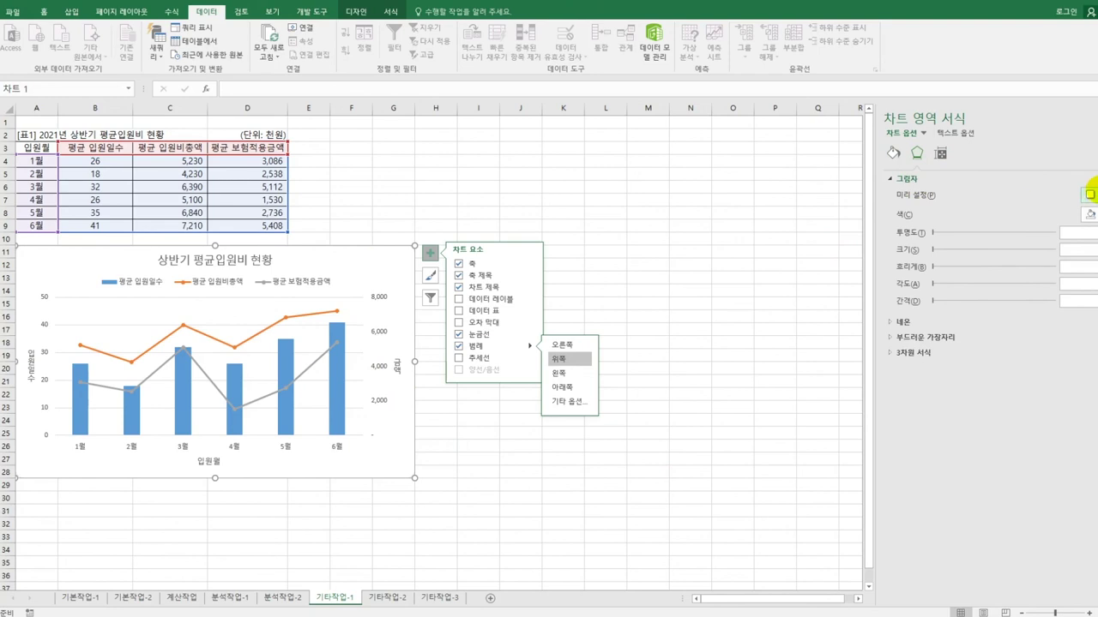
{"action": "left_click", "coordinate": [1089, 195]}
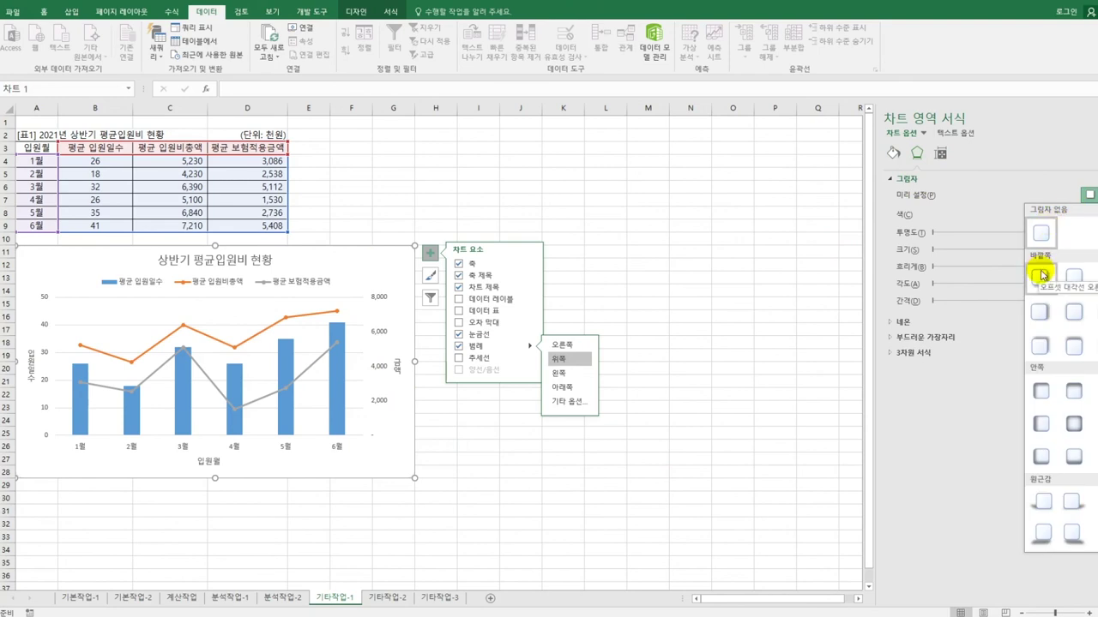
{"action": "left_click", "coordinate": [1039, 276]}
{"action": "left_click", "coordinate": [690, 375]}
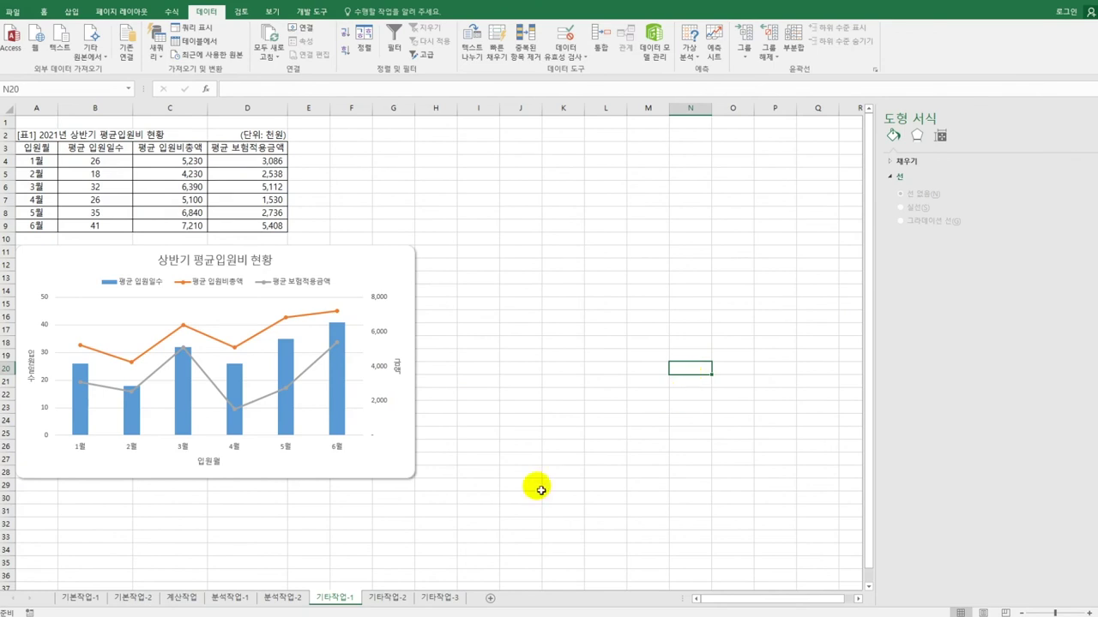
Step: On 기타작업-2, begin recording macro 숫자서식 and select D6:E26
{"action": "left_click", "coordinate": [394, 598]}
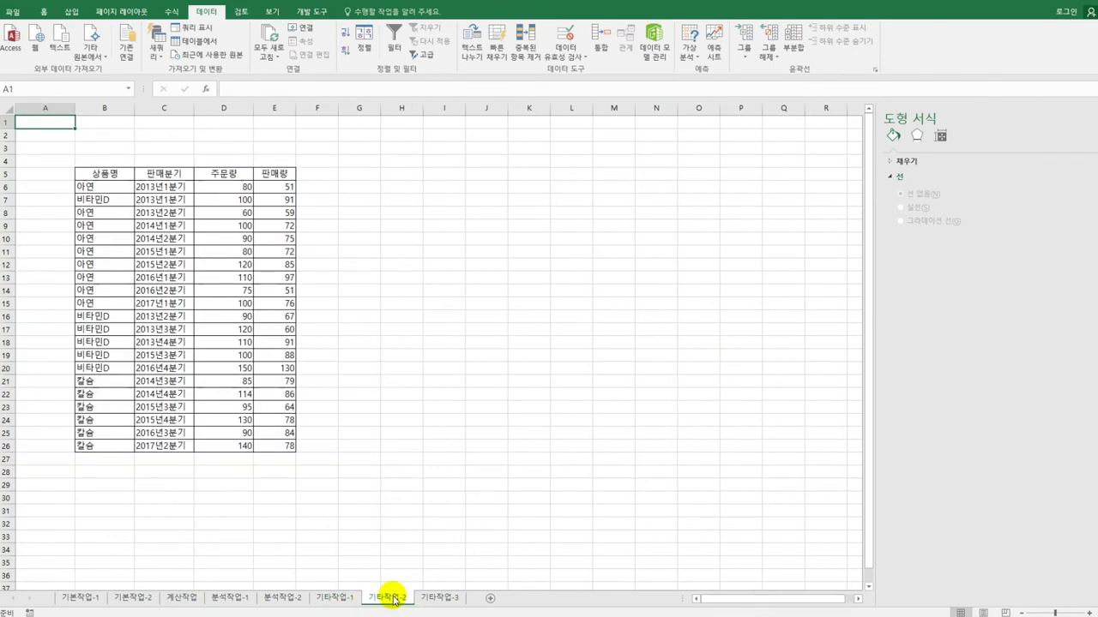
{"action": "left_click", "coordinate": [402, 255]}
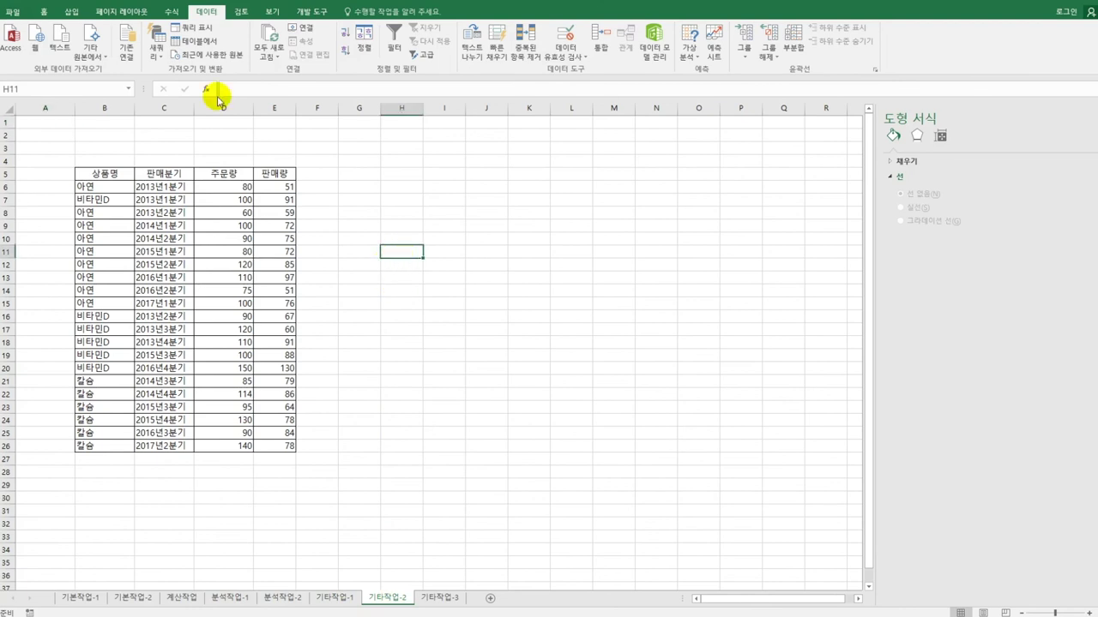
{"action": "left_click", "coordinate": [308, 12]}
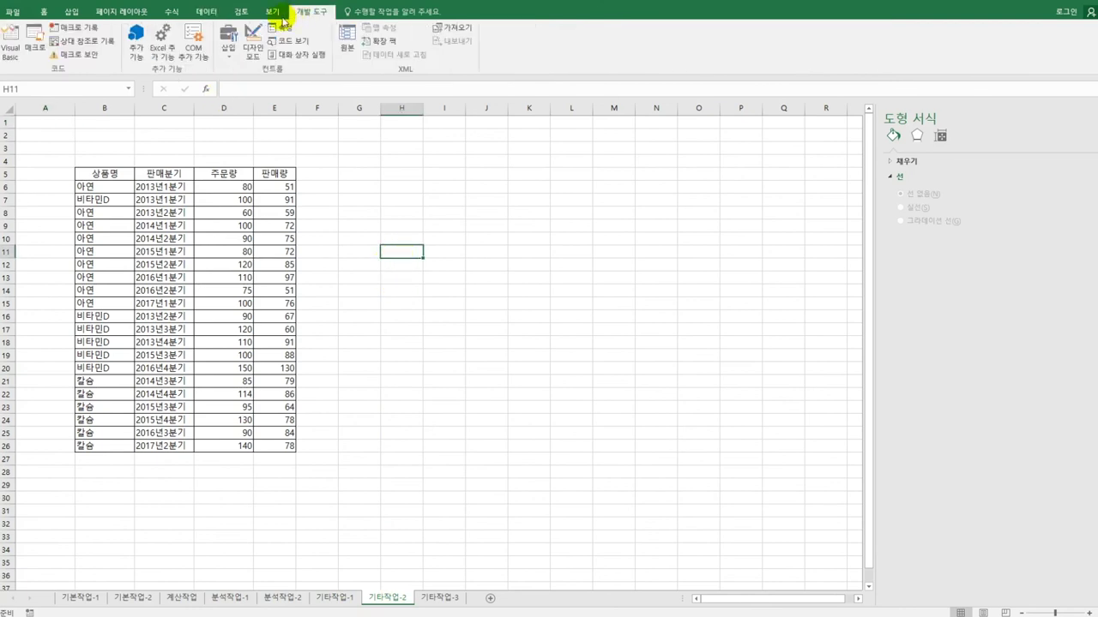
{"action": "left_click", "coordinate": [67, 33]}
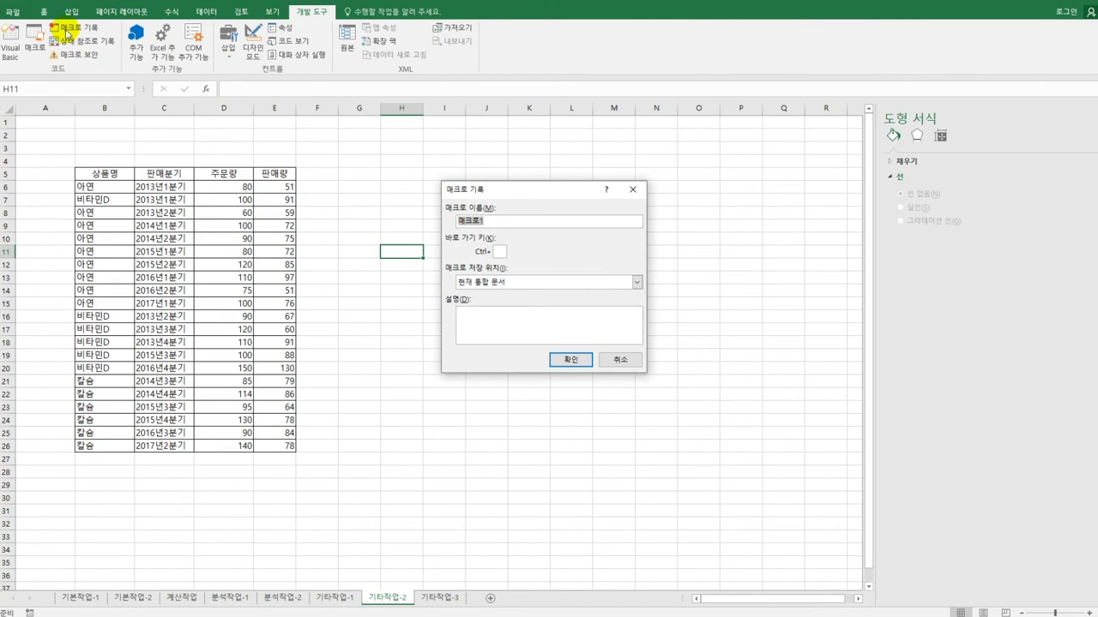
{"action": "type", "text": "순위"}
{"action": "type", "text": "서식"}
{"action": "left_click", "coordinate": [562, 361]}
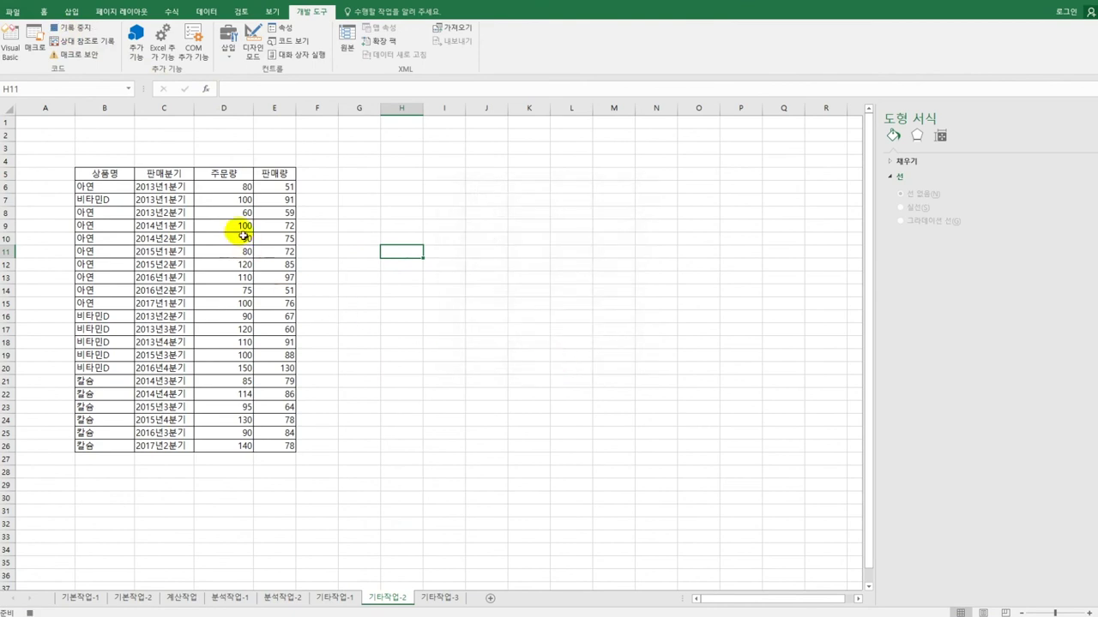
{"action": "left_click_drag", "start_coordinate": [241, 187], "coordinate": [278, 449]}
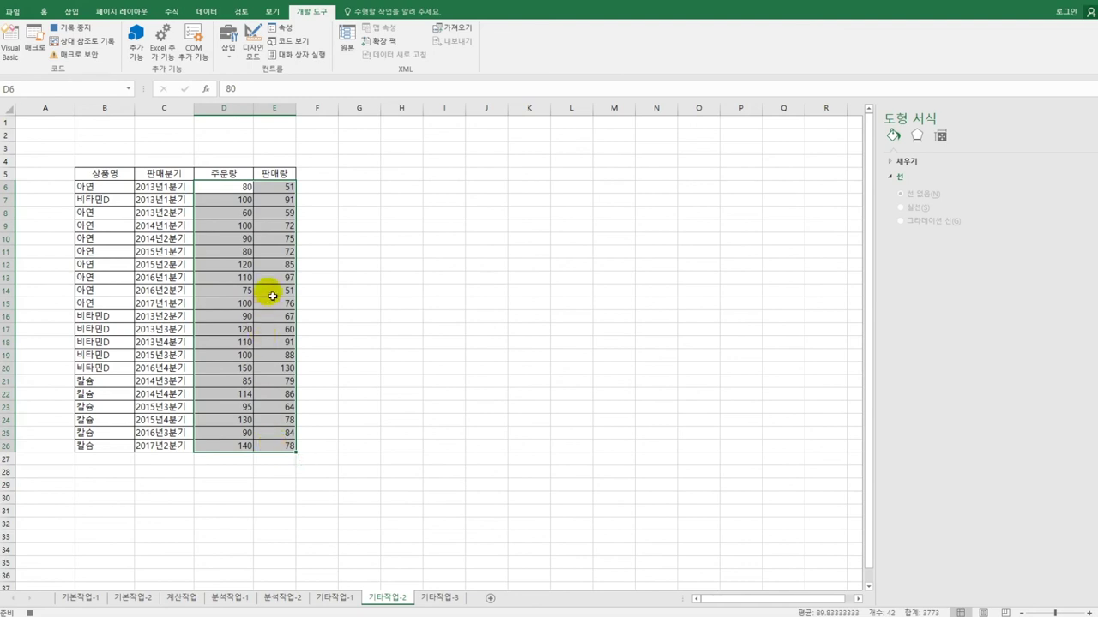
Step: Apply the custom number format [파랑][>=120]0;[빨강][<60]0;0 to D6:E26
{"action": "right_click", "coordinate": [271, 296]}
{"action": "left_click", "coordinate": [336, 470]}
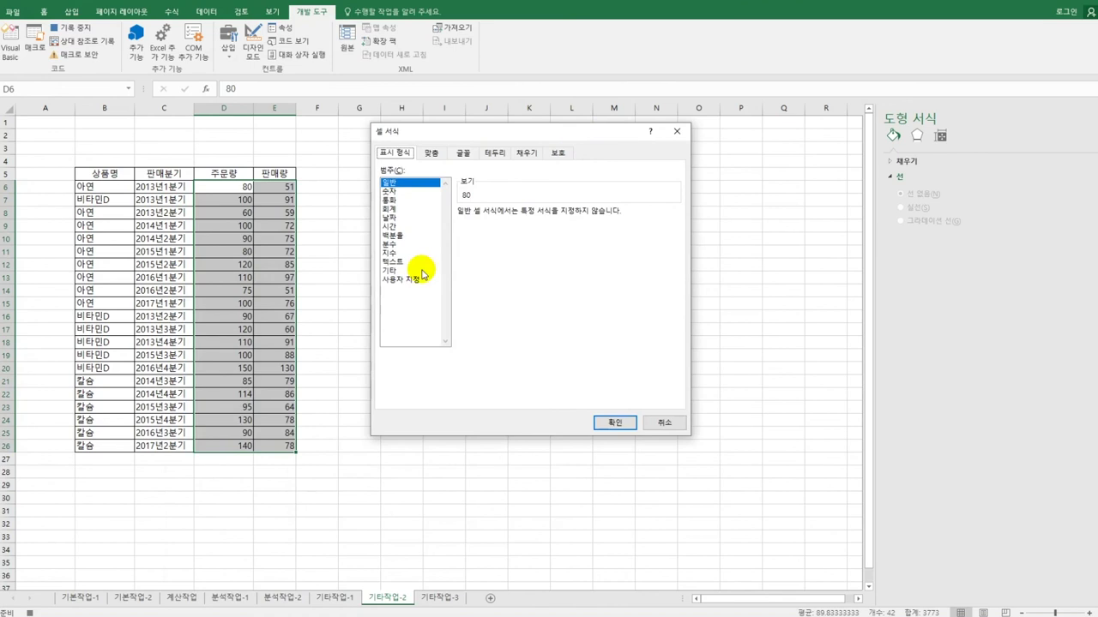
{"action": "left_click", "coordinate": [420, 278]}
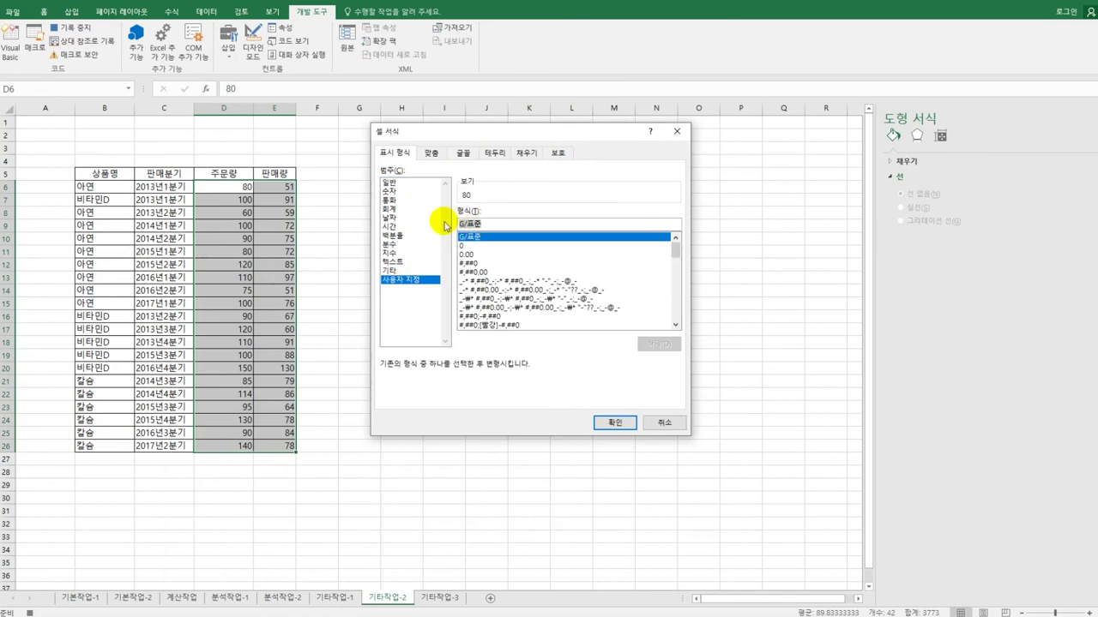
{"action": "key", "text": "BackSpace"}
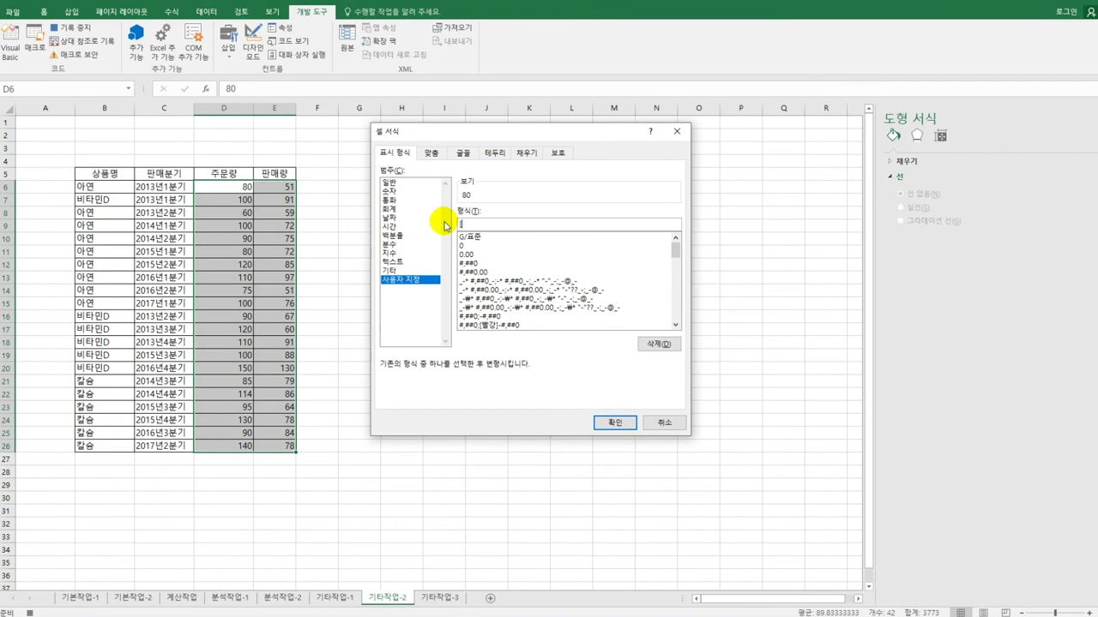
{"action": "type", "text": "[파랑][>=120]"}
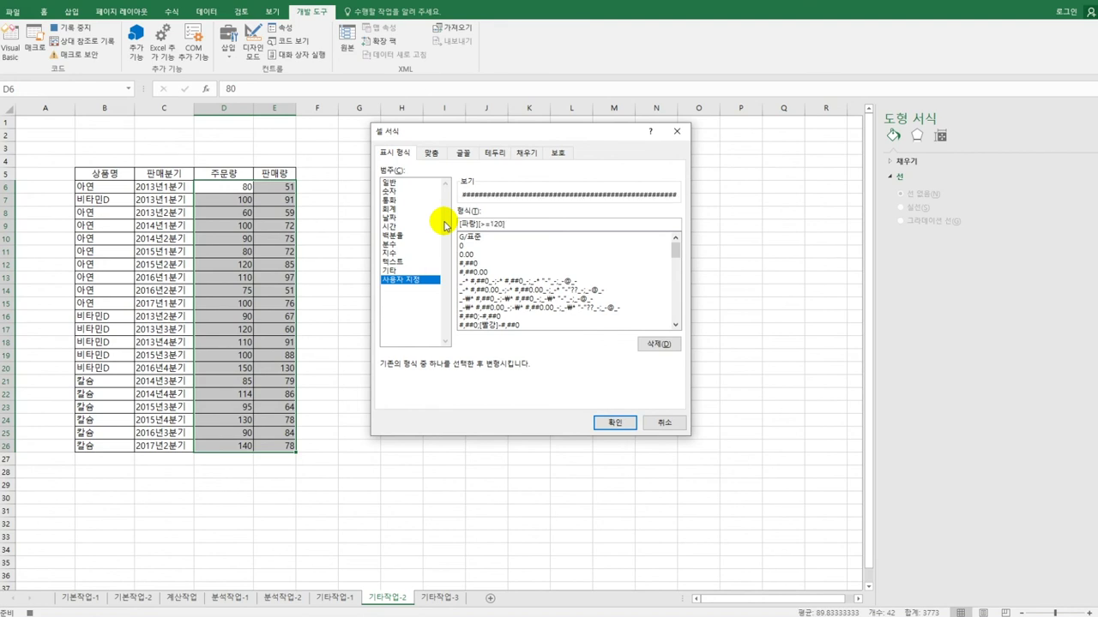
{"action": "type", "text": "0"}
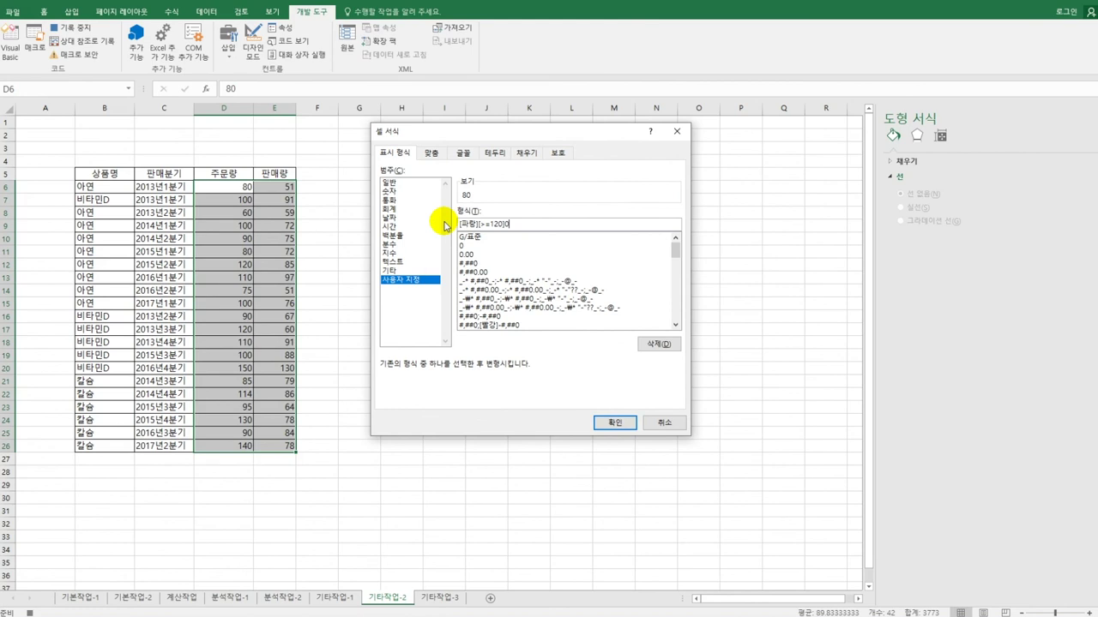
{"action": "type", "text": ";"}
{"action": "type", "text": "ㅃ빨강]"}
{"action": "type", "text": "[<60]"}
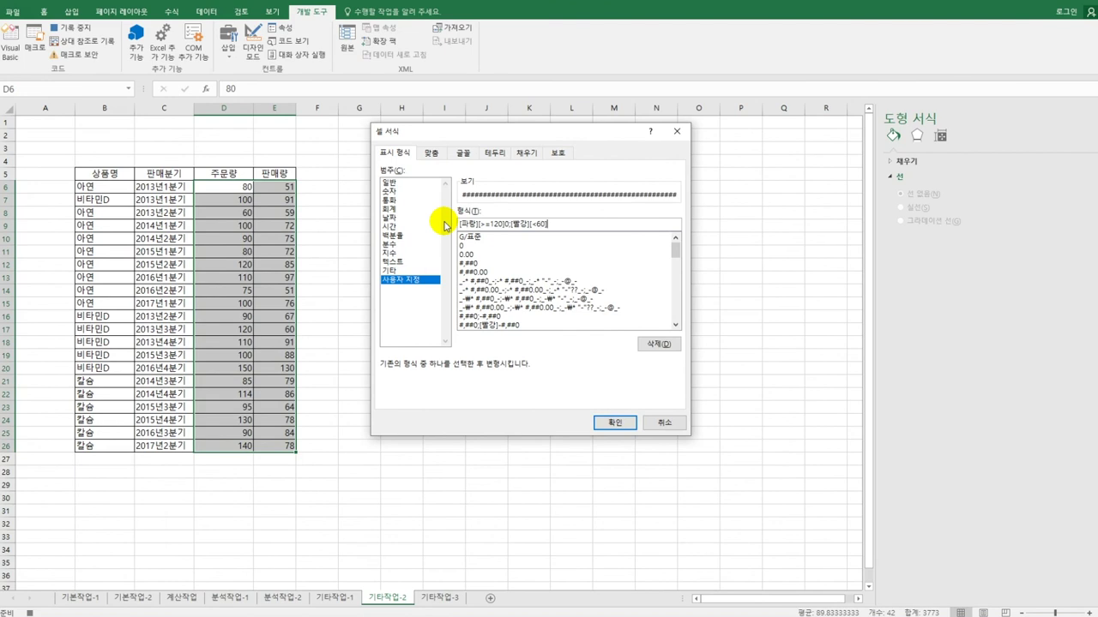
{"action": "type", "text": "0"}
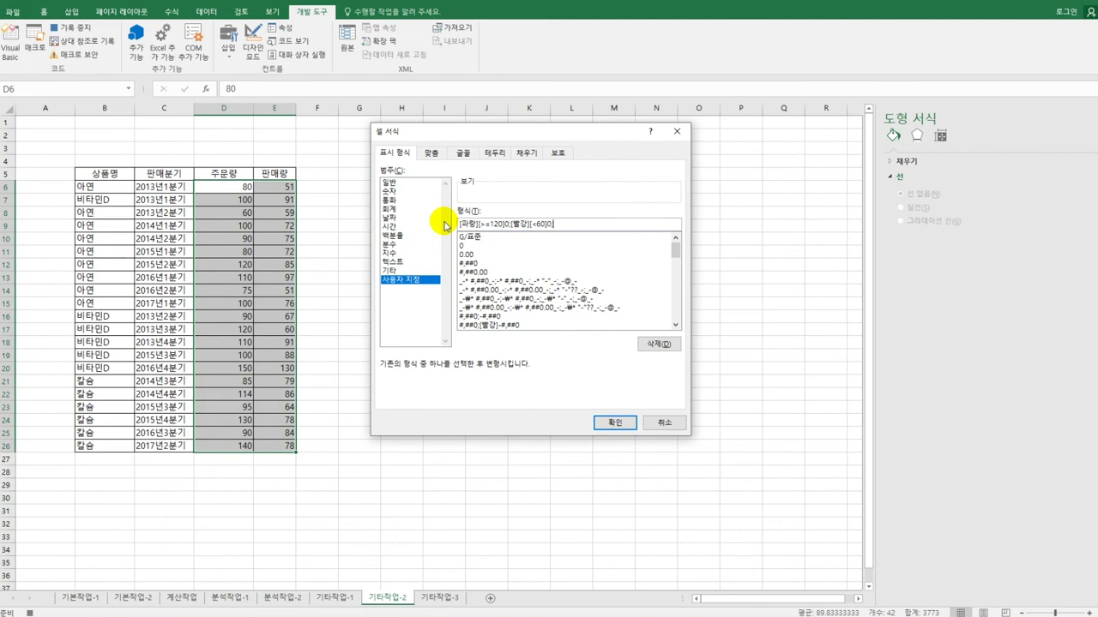
{"action": "type", "text": ";0"}
{"action": "left_click", "coordinate": [606, 424]}
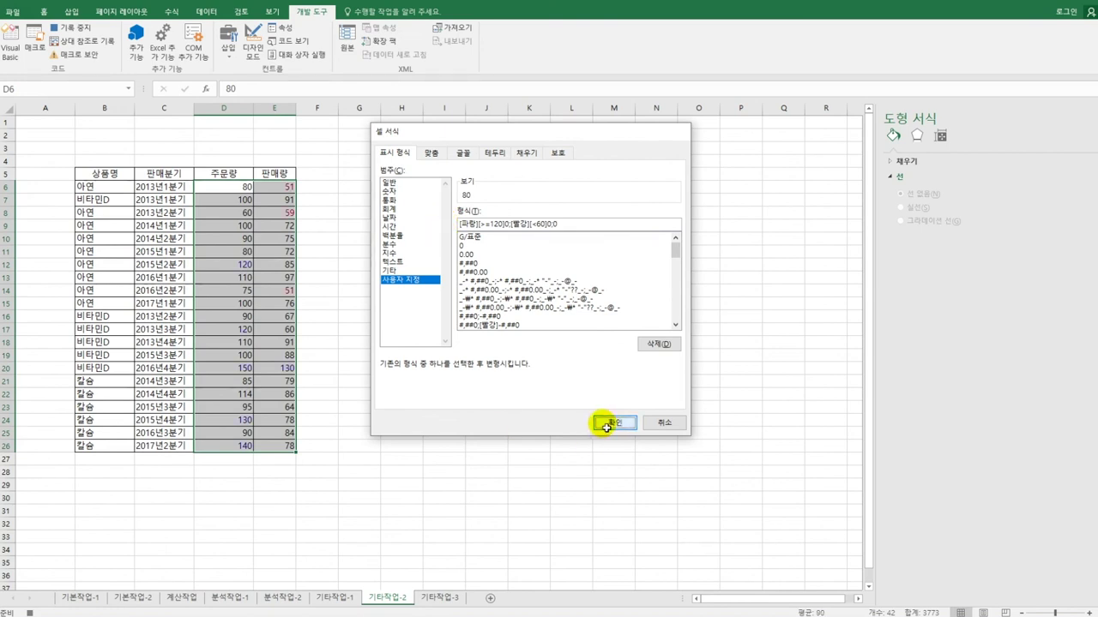
{"action": "left_click", "coordinate": [285, 449]}
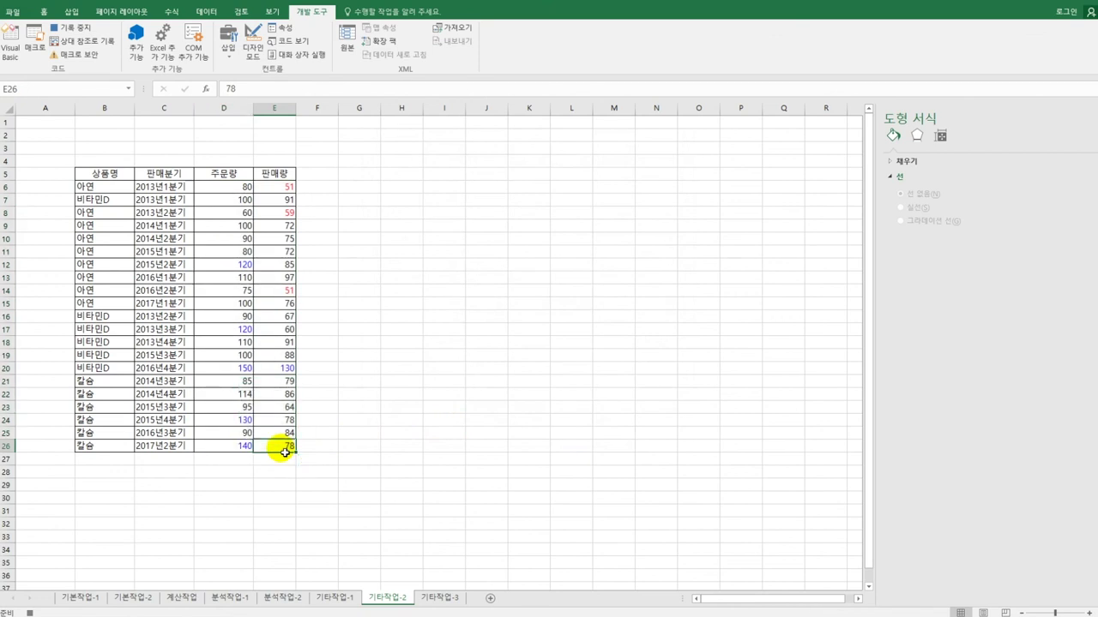
Step: Stop recording, then draw a form button over B2:C3 running 숫자서식, captioned 숫자서식
{"action": "left_click", "coordinate": [54, 29]}
{"action": "left_click", "coordinate": [372, 273]}
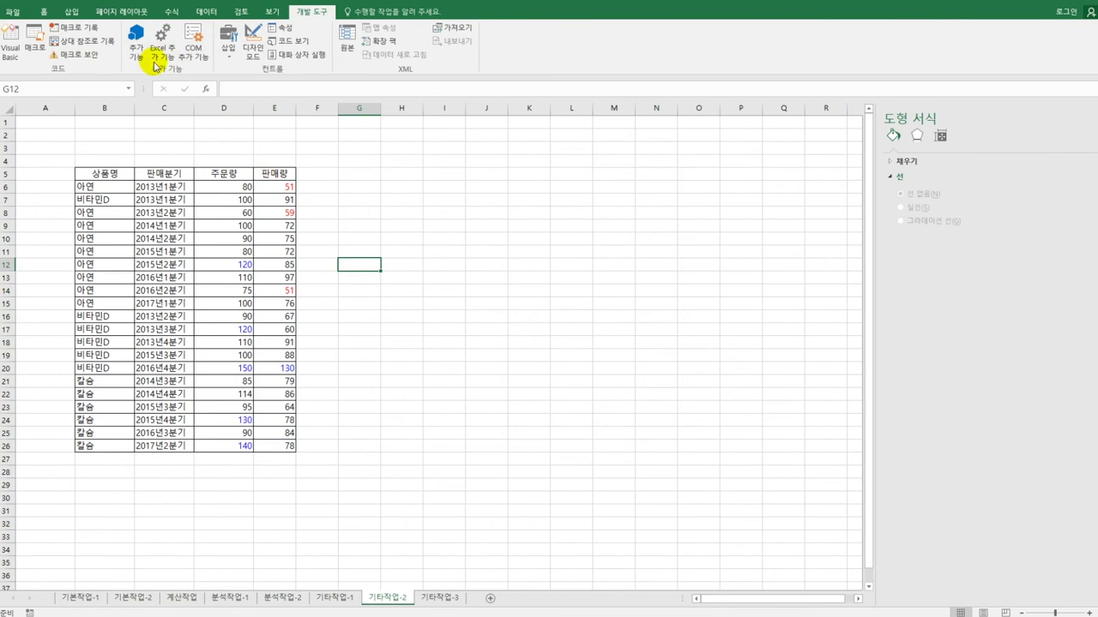
{"action": "left_click", "coordinate": [228, 47]}
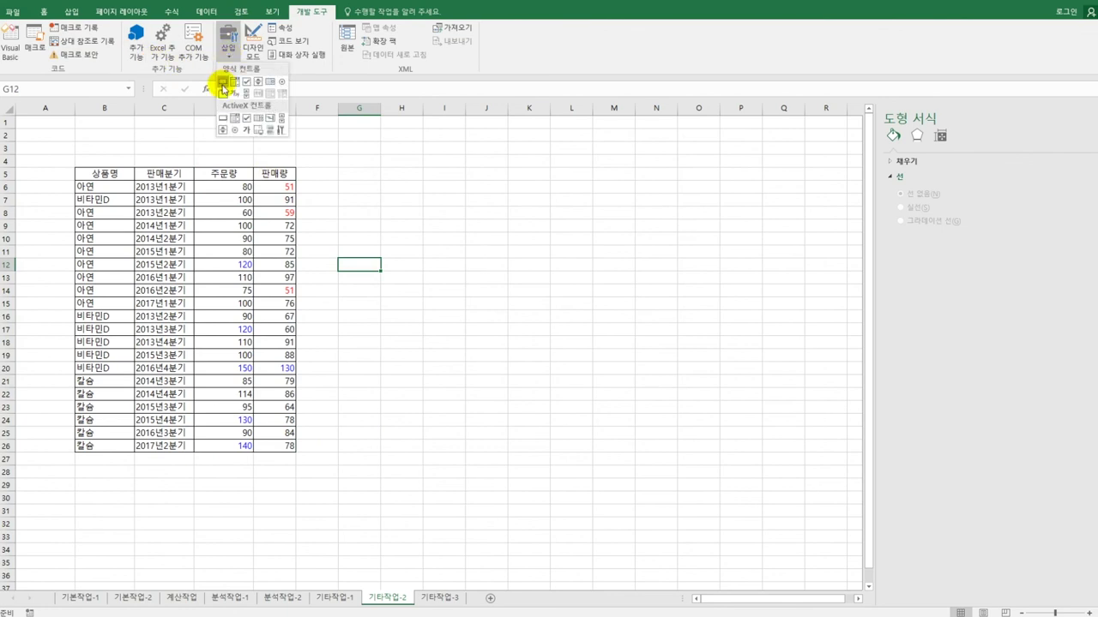
{"action": "left_click", "coordinate": [223, 82]}
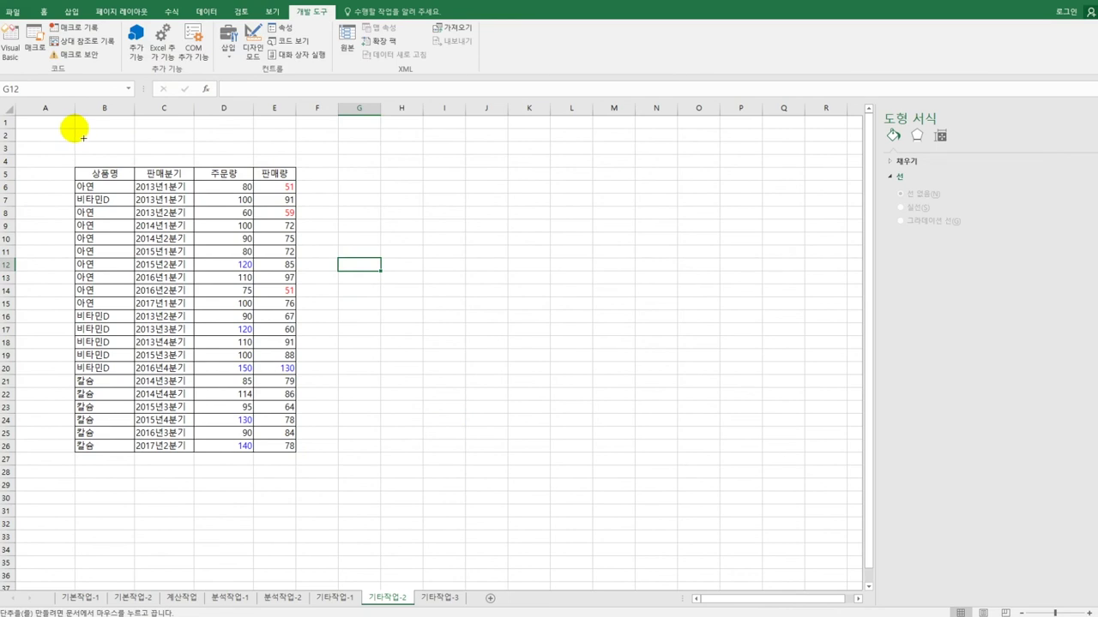
{"action": "left_click_drag", "start_coordinate": [84, 139], "coordinate": [178, 153]}
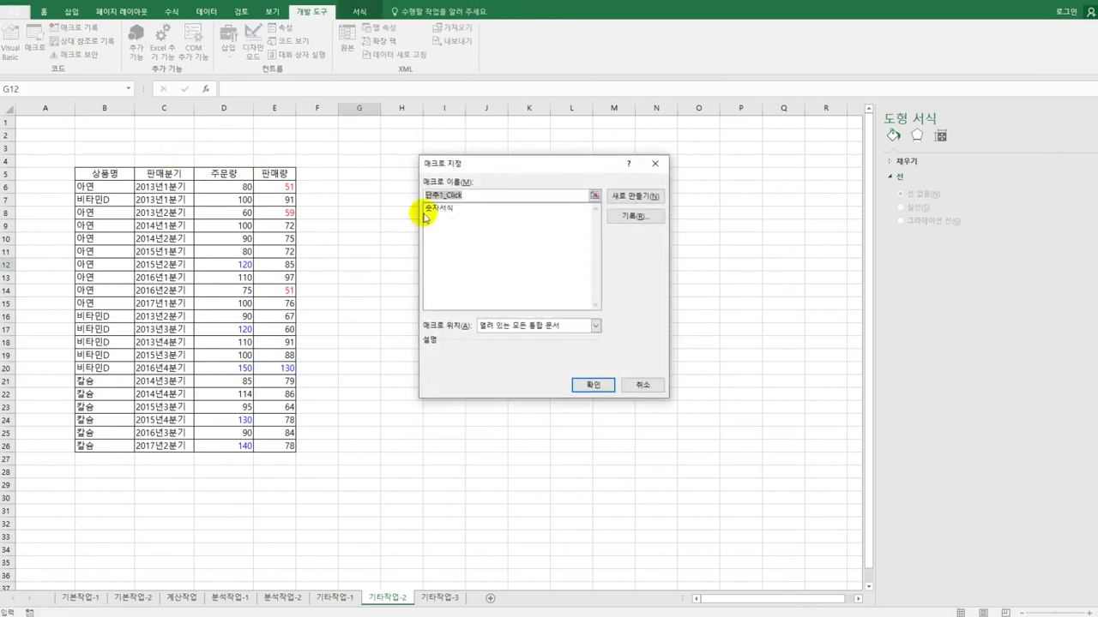
{"action": "left_click", "coordinate": [428, 209]}
{"action": "left_click", "coordinate": [592, 384]}
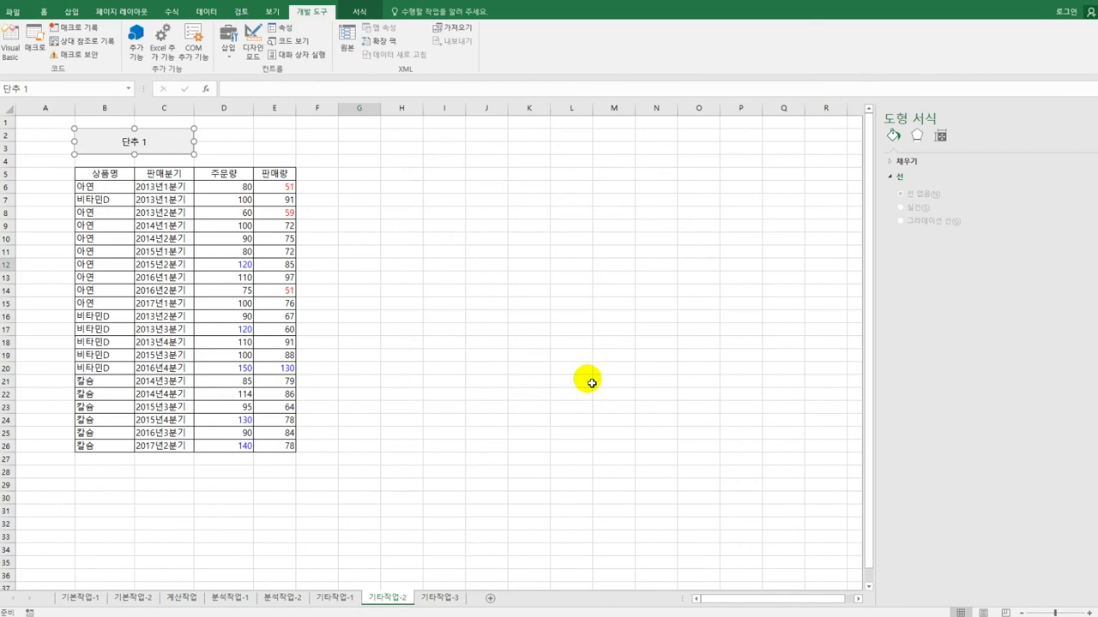
{"action": "type", "text": "숫자서식"}
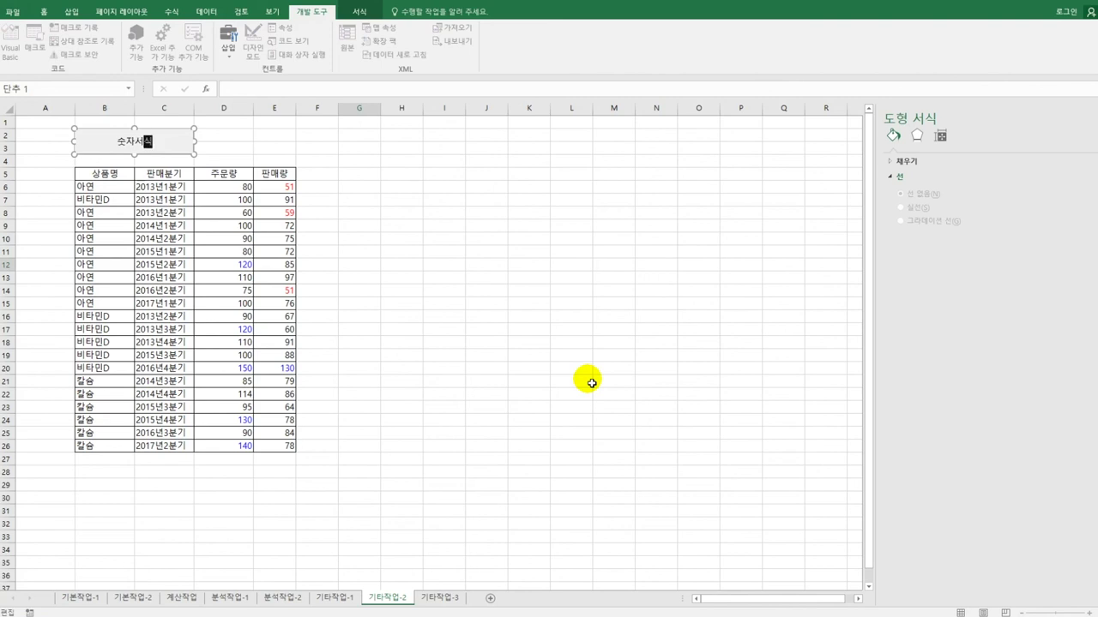
{"action": "left_click", "coordinate": [437, 265]}
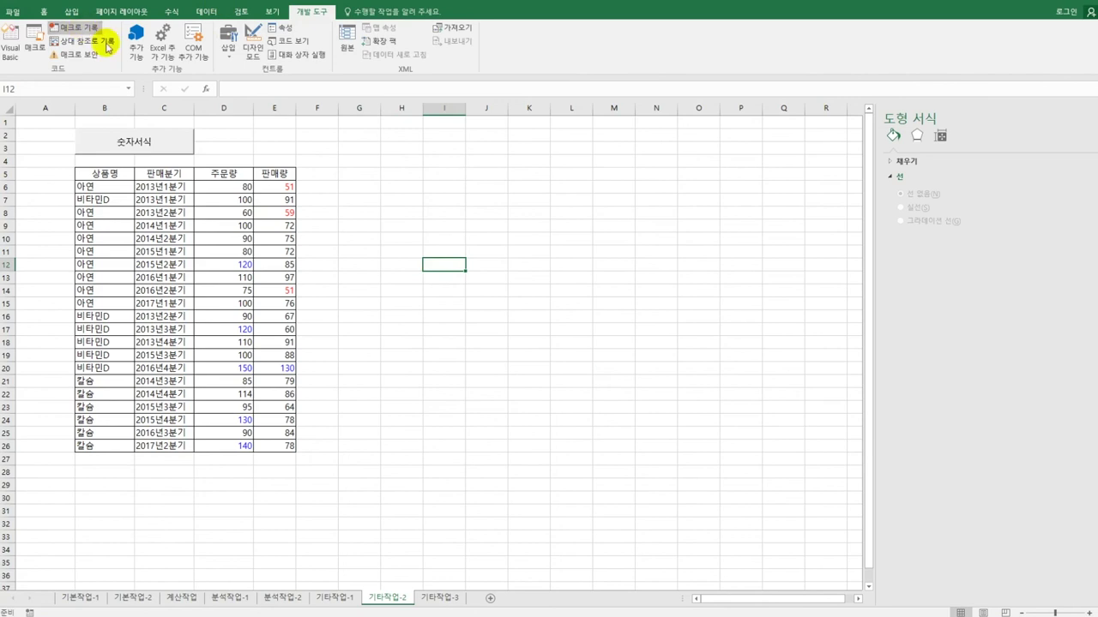
Step: Start recording a new macro named 일반
{"action": "left_click", "coordinate": [81, 28]}
{"action": "type", "text": "일반"}
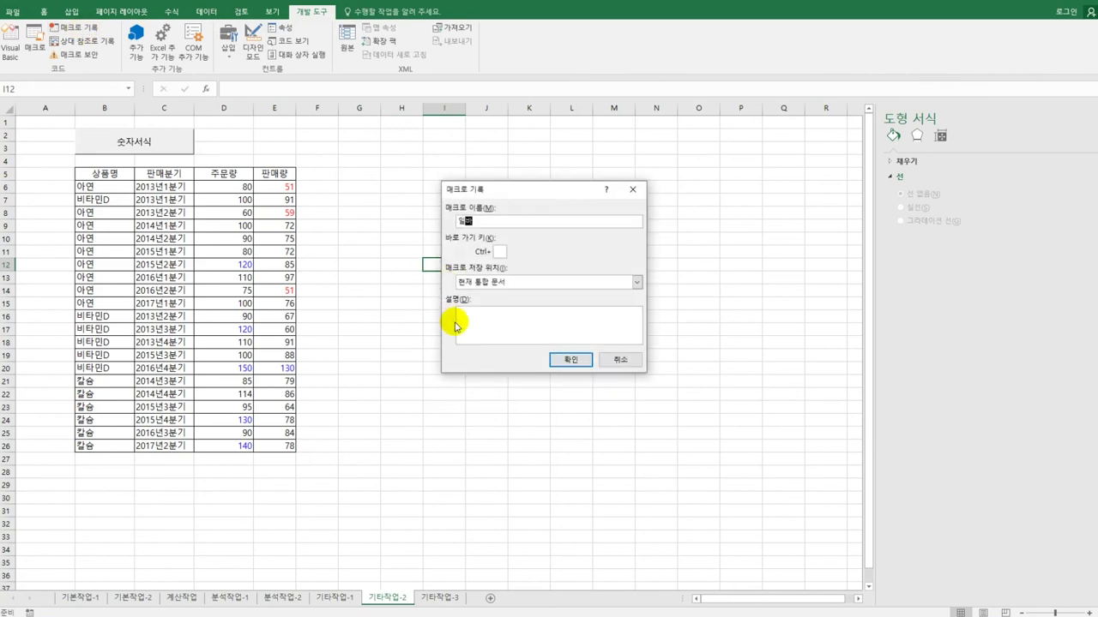
{"action": "left_click", "coordinate": [571, 362]}
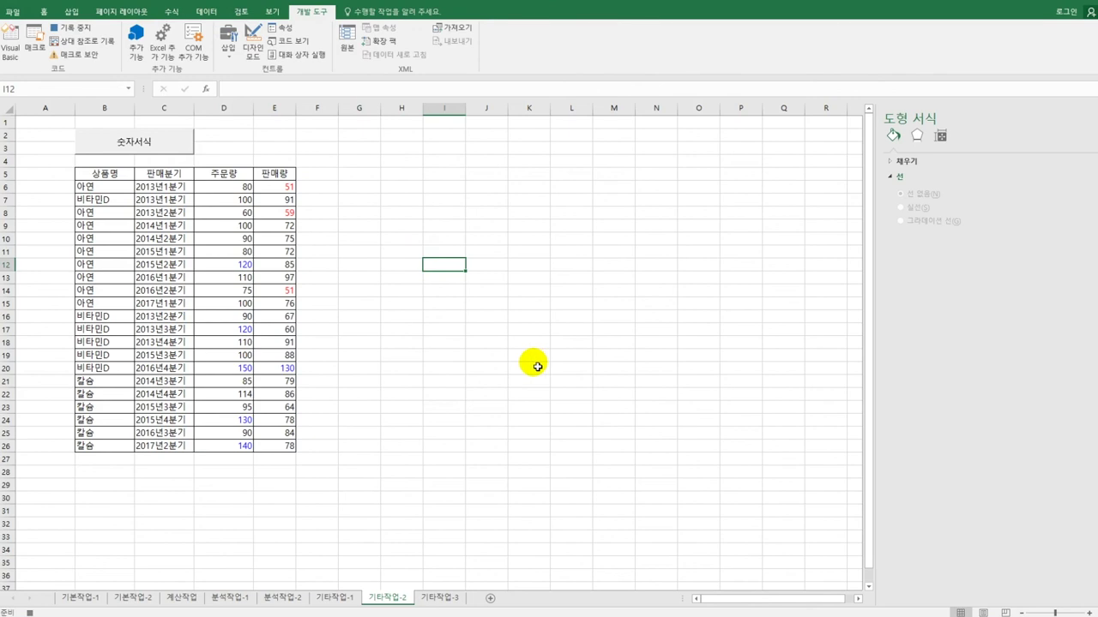
Step: Reset D6:E26 to the General number format and stop recording
{"action": "left_click", "coordinate": [238, 189]}
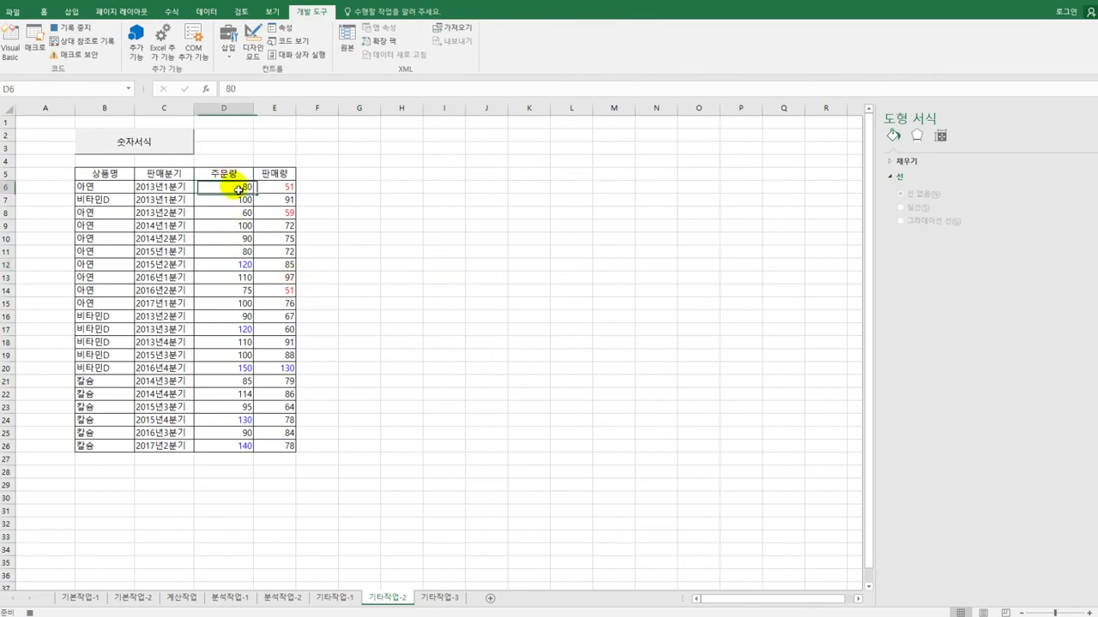
{"action": "left_click_drag", "start_coordinate": [239, 190], "coordinate": [278, 446]}
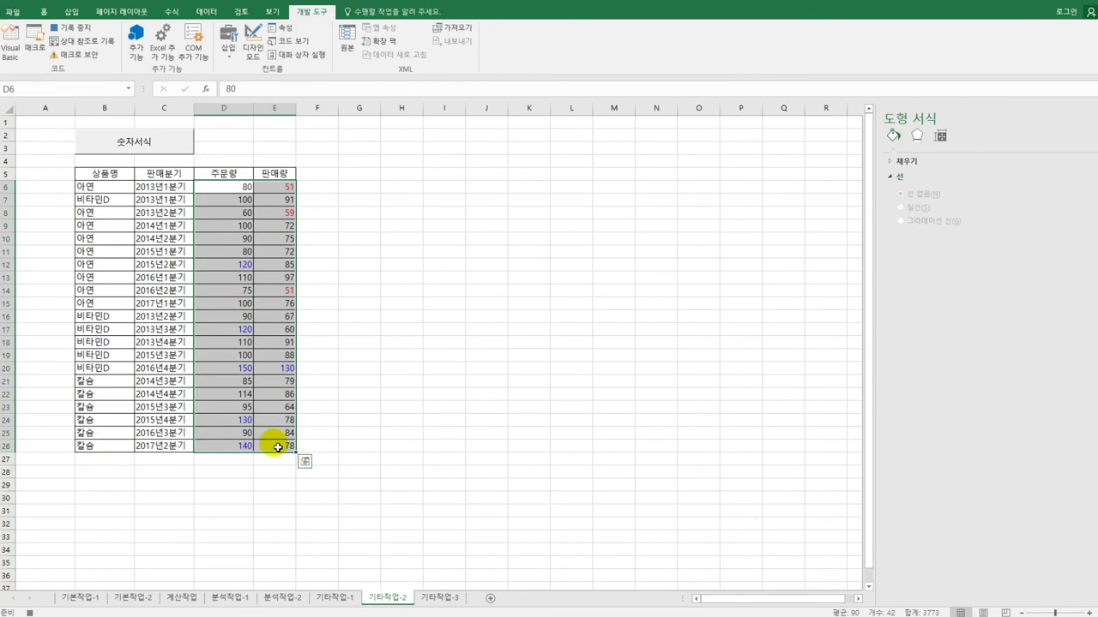
{"action": "right_click", "coordinate": [280, 263]}
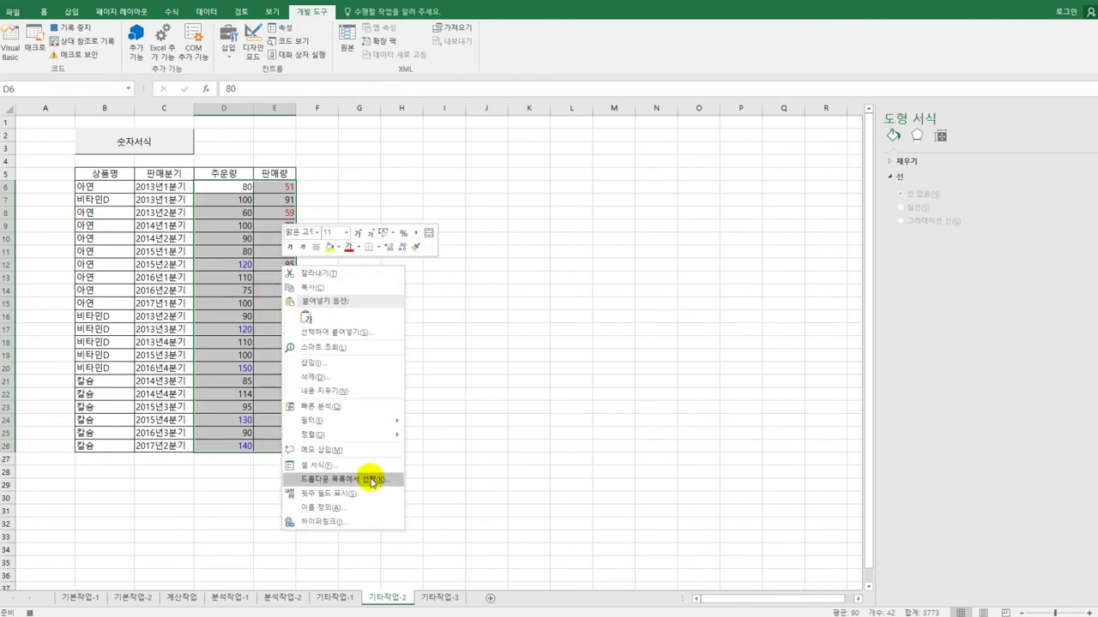
{"action": "left_click", "coordinate": [369, 466]}
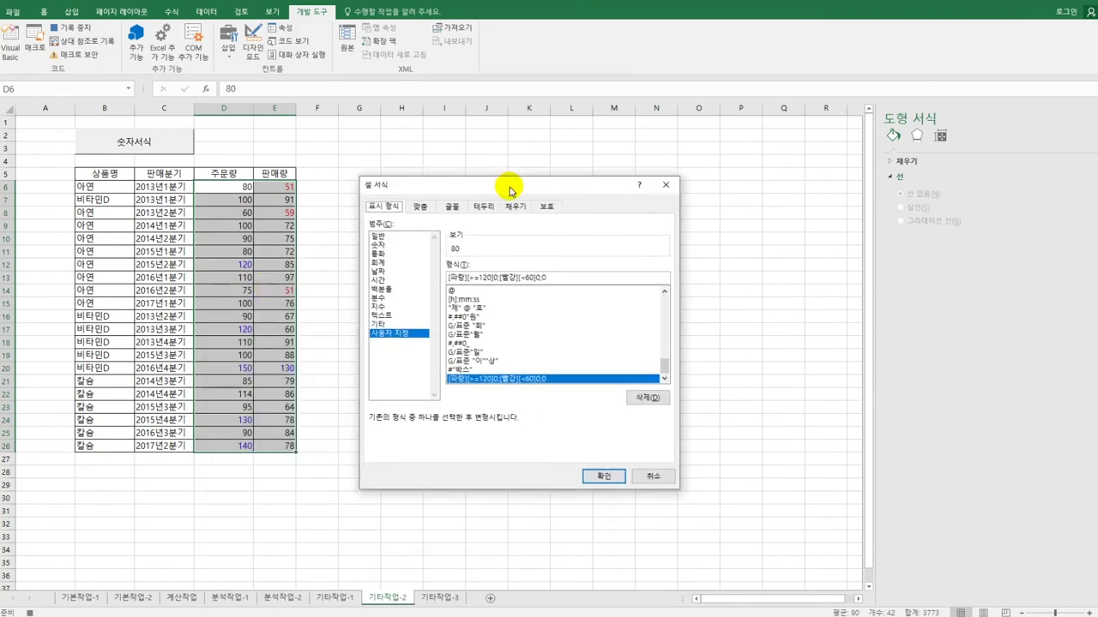
{"action": "left_click", "coordinate": [395, 238]}
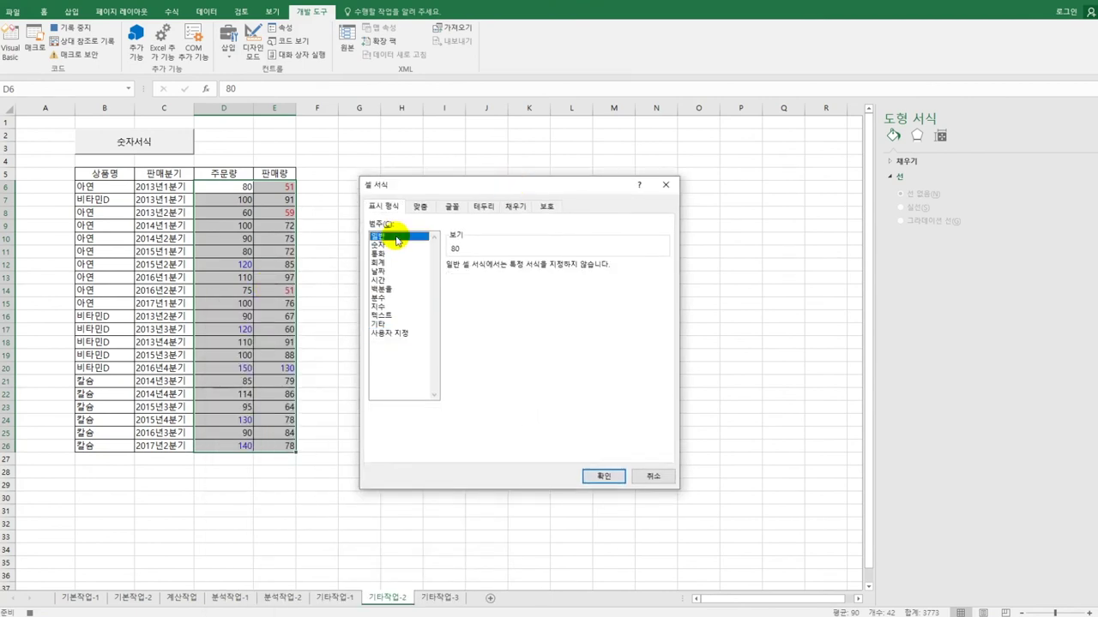
{"action": "left_click", "coordinate": [595, 476]}
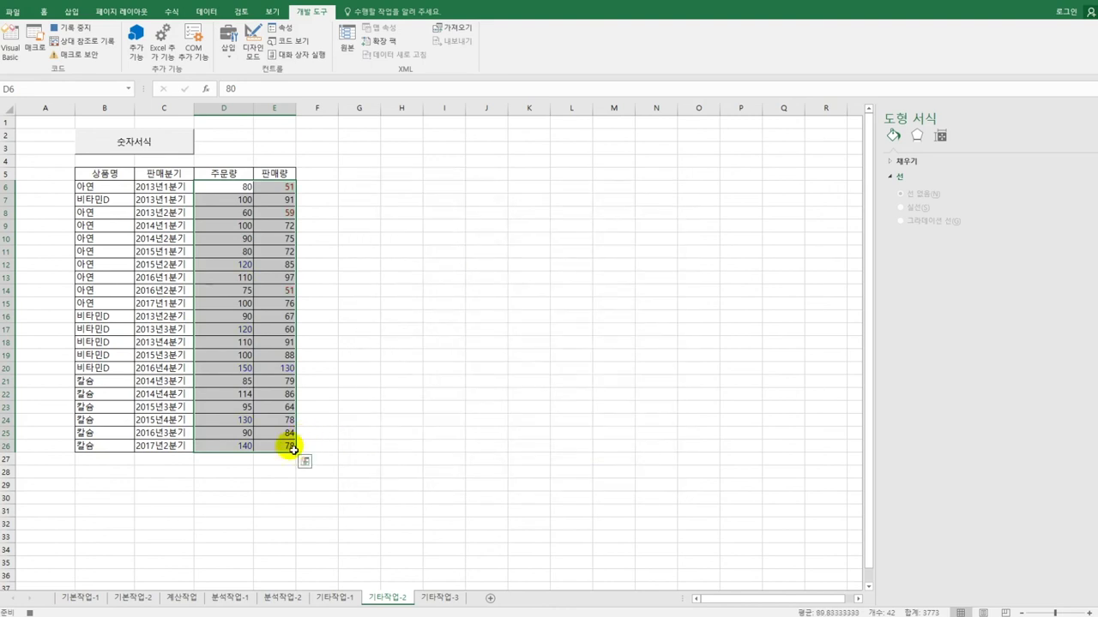
{"action": "left_click", "coordinate": [293, 447]}
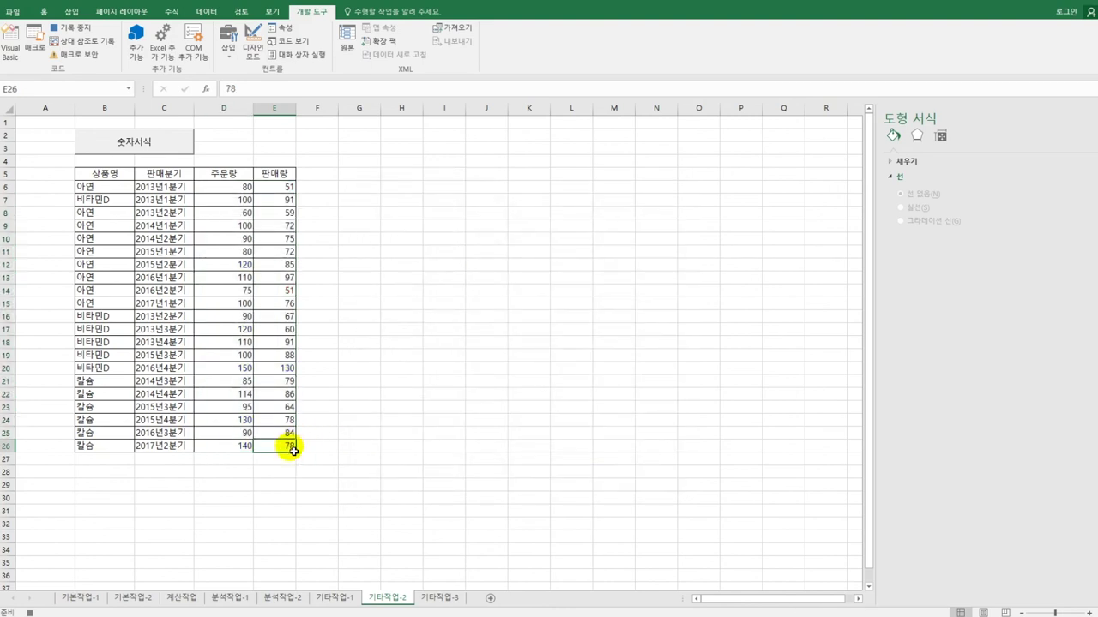
{"action": "left_click", "coordinate": [73, 27]}
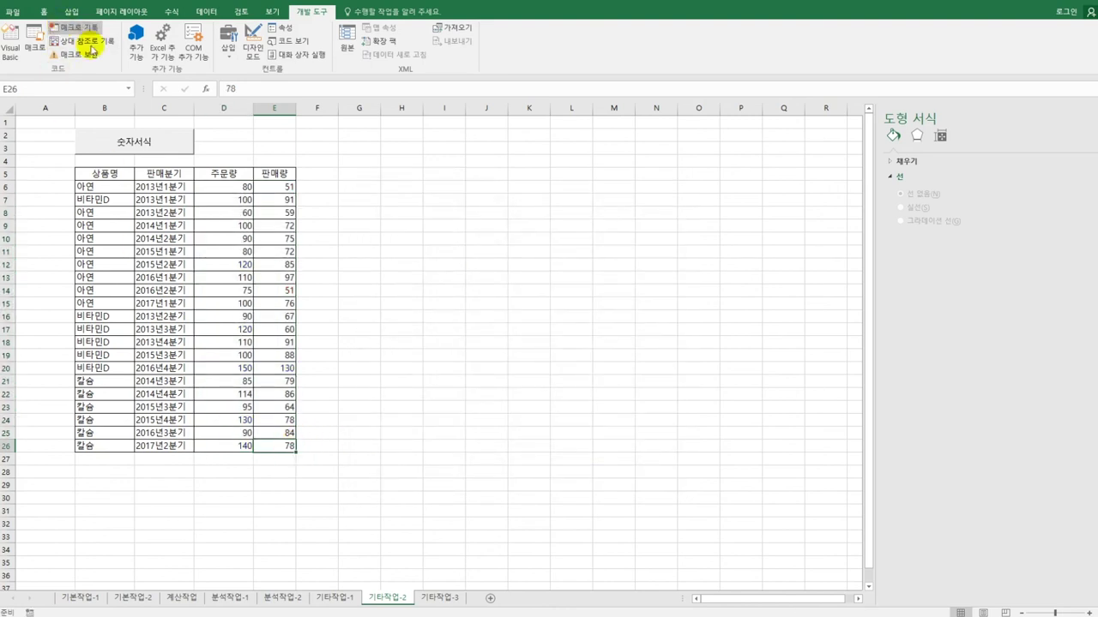
Step: Draw a second form button beside 숫자서식 and assign it the 일반 macro
{"action": "left_click", "coordinate": [407, 261]}
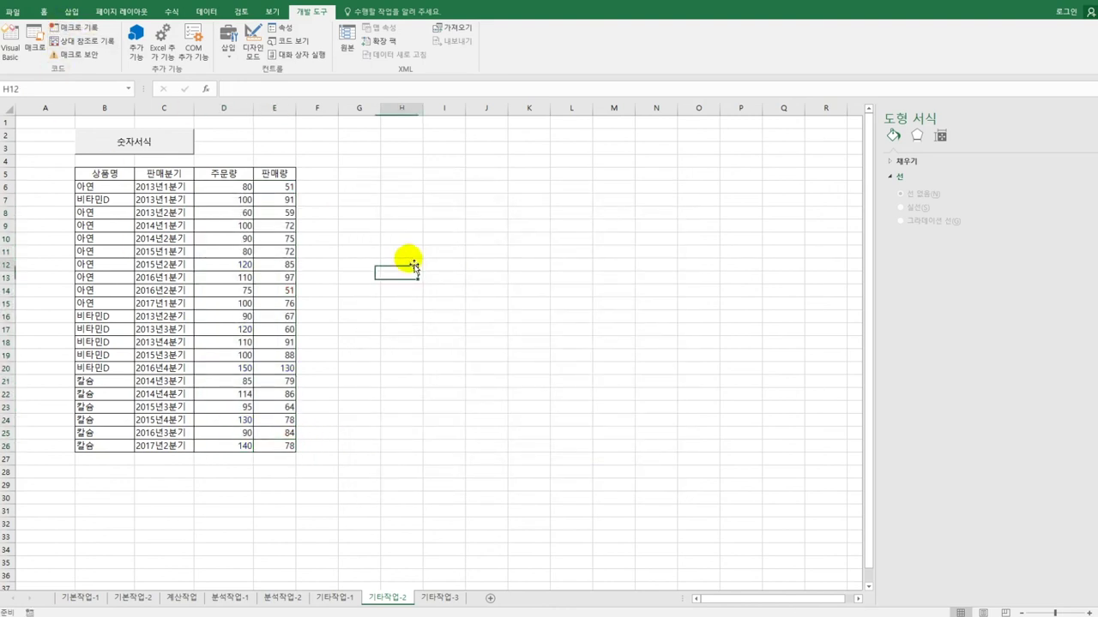
{"action": "left_click", "coordinate": [227, 47]}
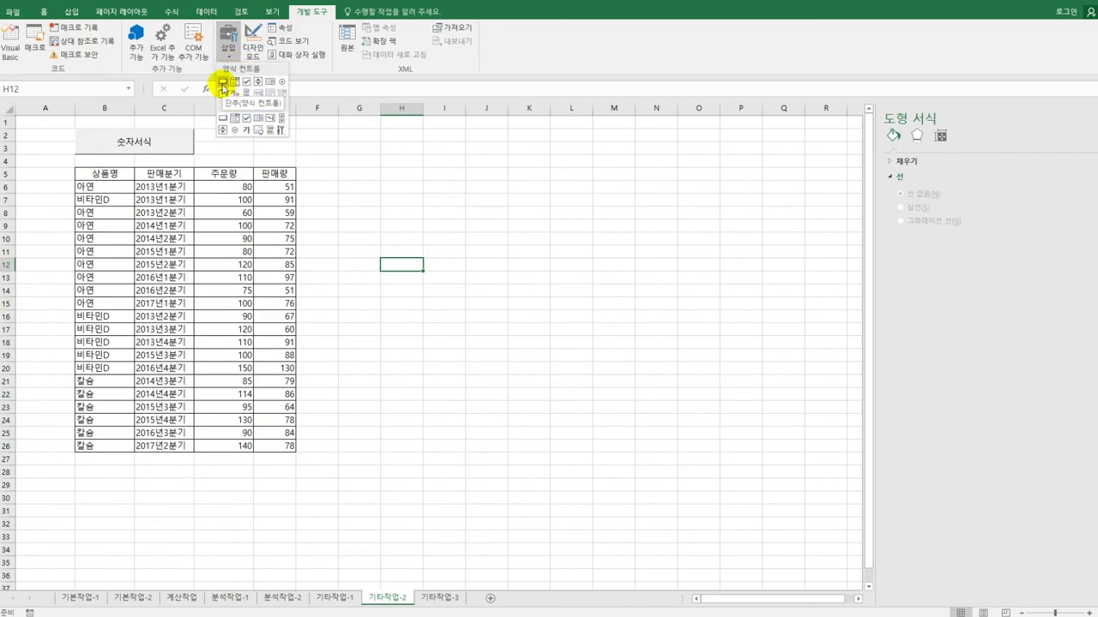
{"action": "left_click", "coordinate": [223, 83]}
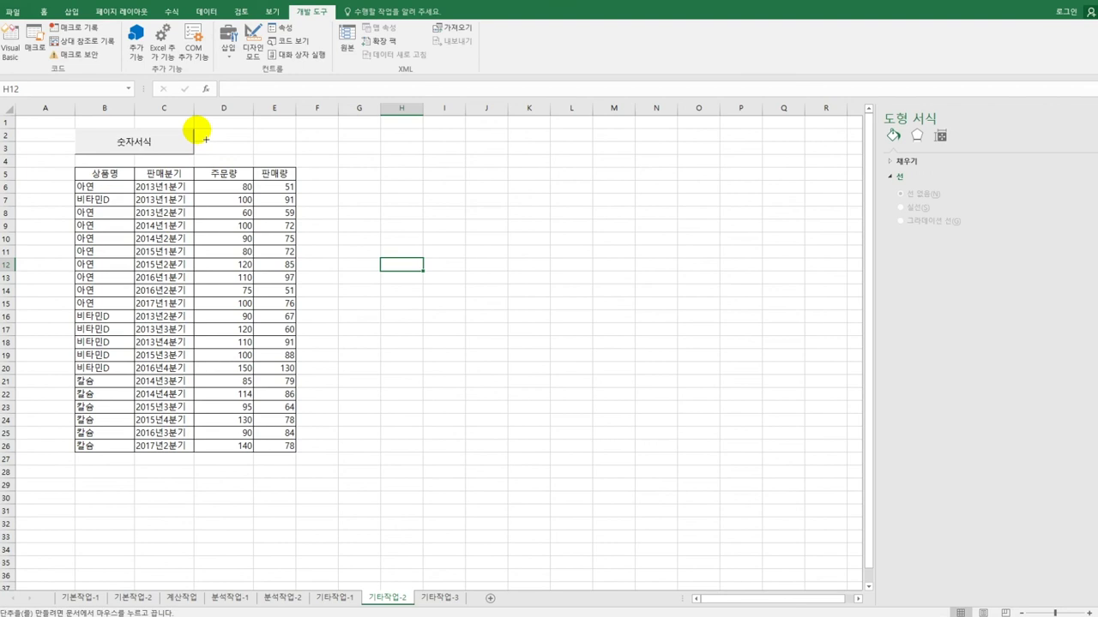
{"action": "left_click_drag", "start_coordinate": [206, 138], "coordinate": [297, 156]}
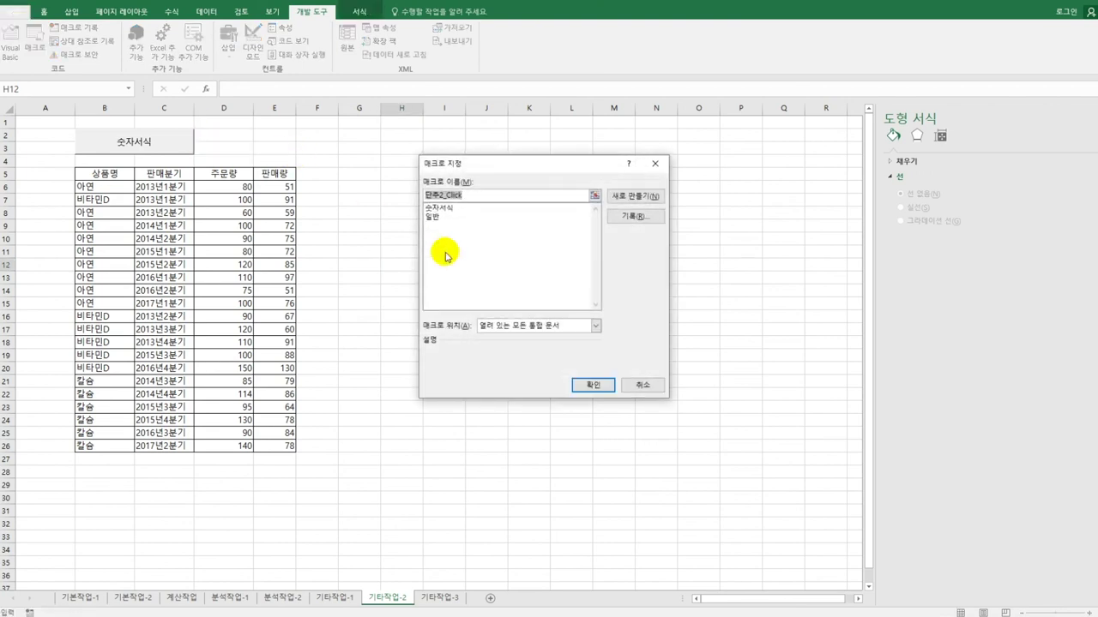
{"action": "left_click", "coordinate": [448, 219]}
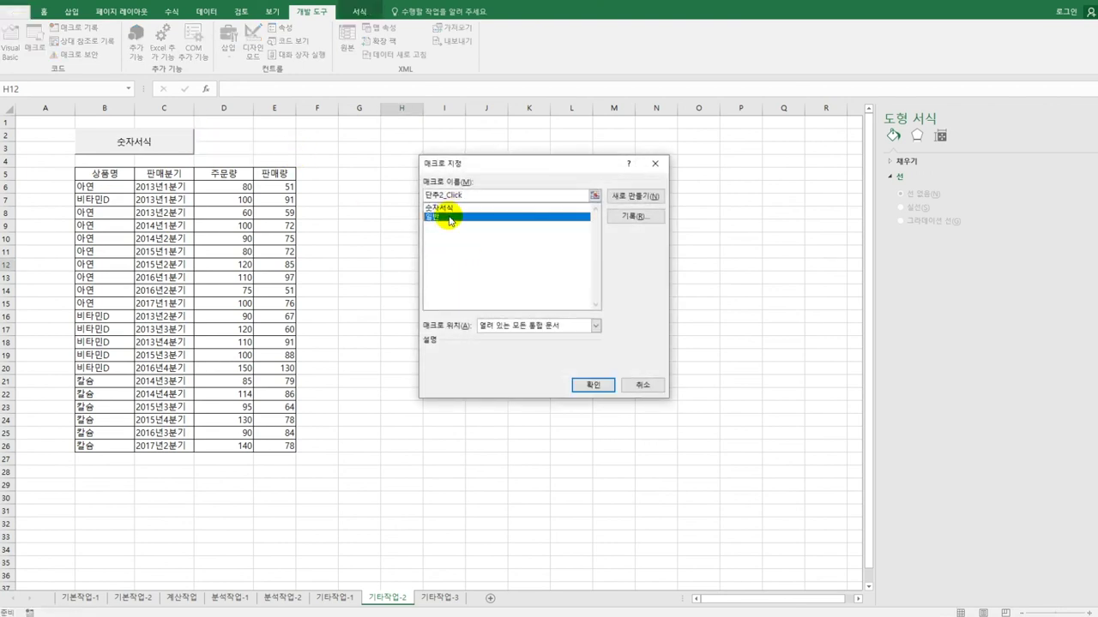
{"action": "left_click", "coordinate": [593, 384]}
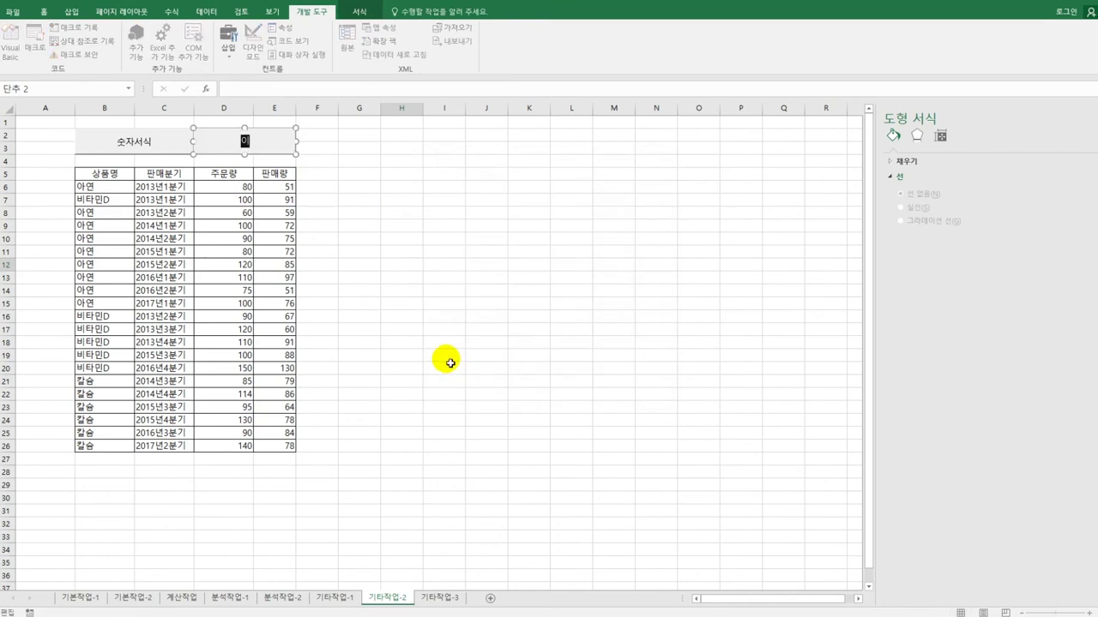
{"action": "left_click", "coordinate": [449, 363]}
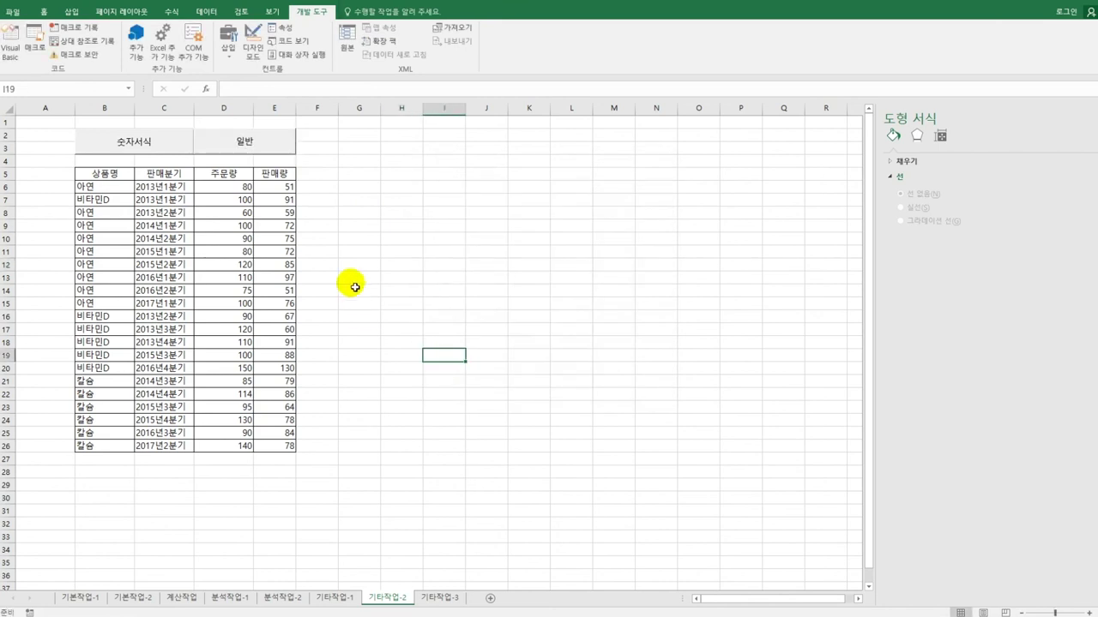
Step: Deselect the 일반 button and move to the 기타작업-3 sheet
{"action": "right_click", "coordinate": [268, 152]}
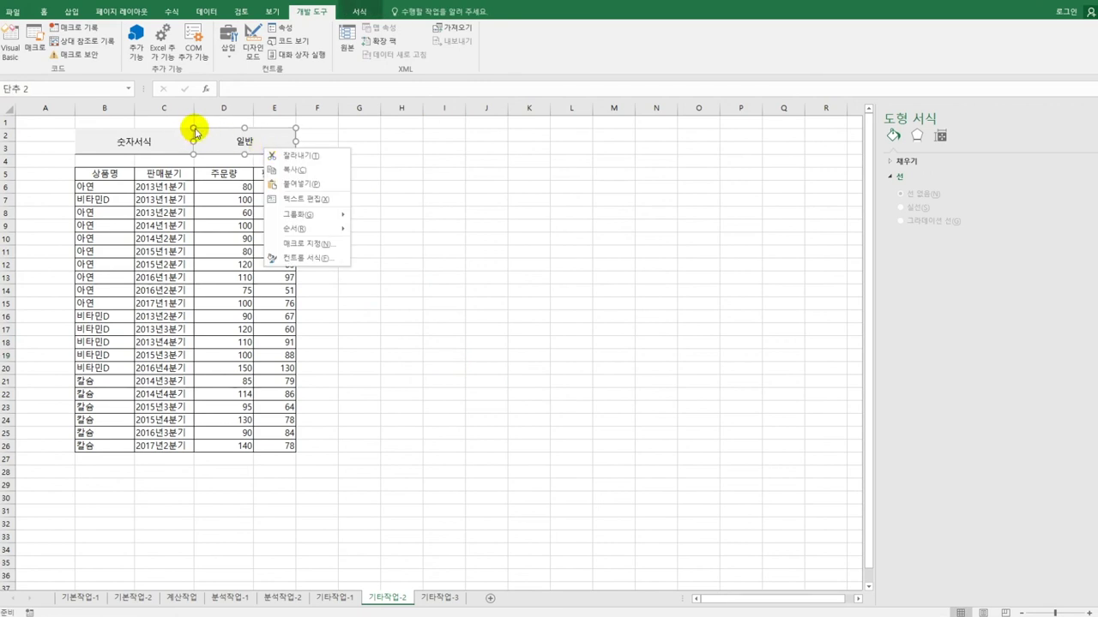
{"action": "key", "text": "Escape"}
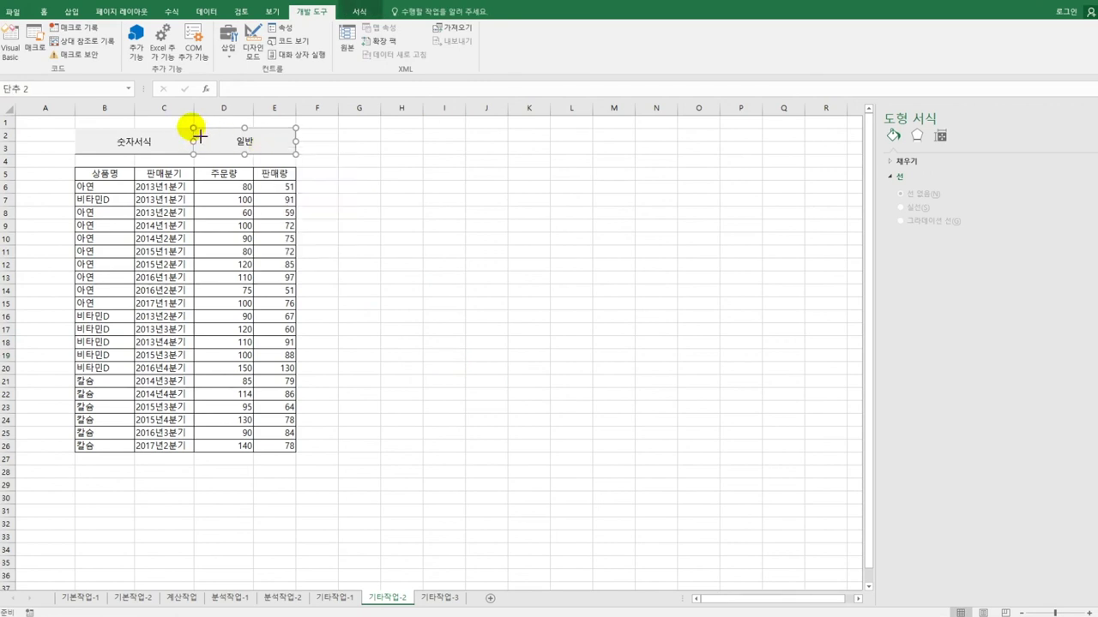
{"action": "left_click", "coordinate": [356, 202]}
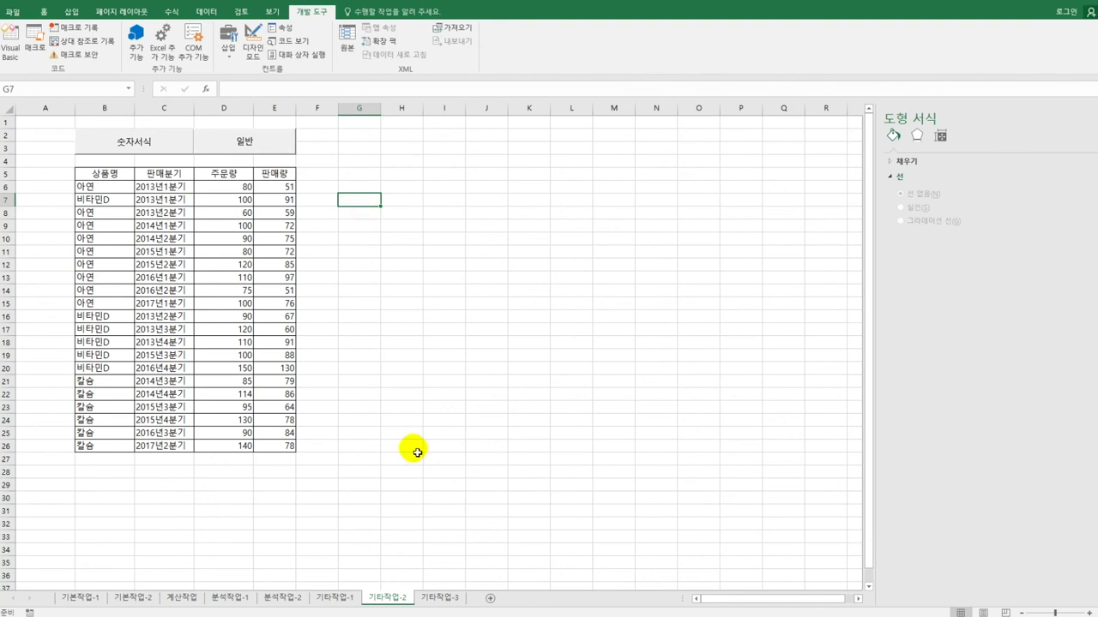
{"action": "left_click", "coordinate": [437, 598]}
Step: Add 환자등록.Show to the cmd환자등록 Click procedure, then select the 환자등록 form
{"action": "left_click", "coordinate": [394, 407]}
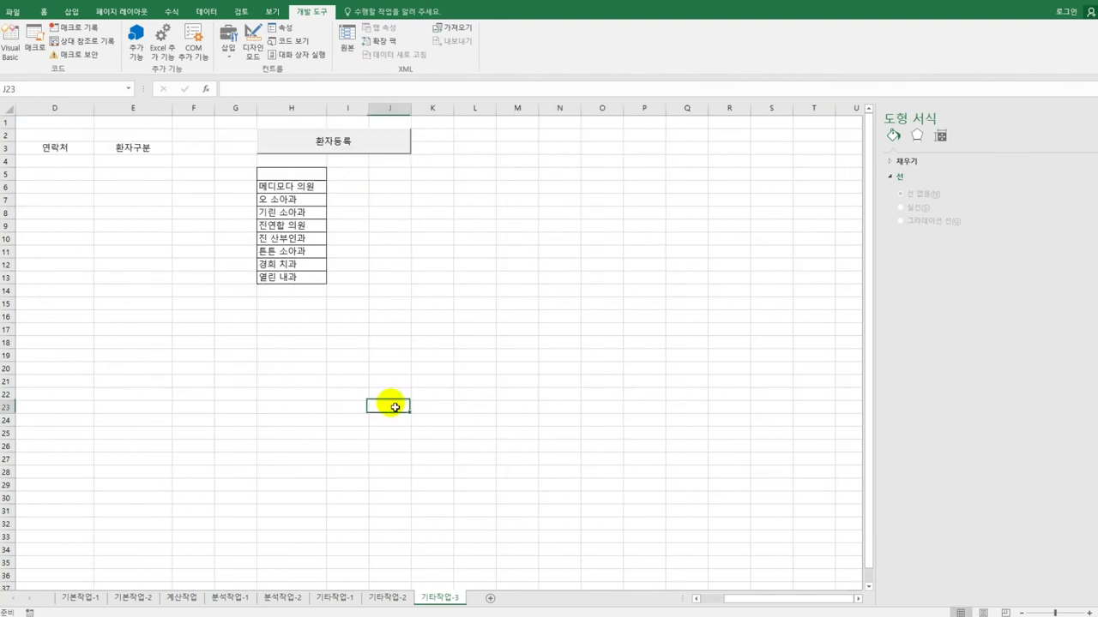
{"action": "left_click", "coordinate": [252, 43]}
{"action": "left_click", "coordinate": [324, 148]}
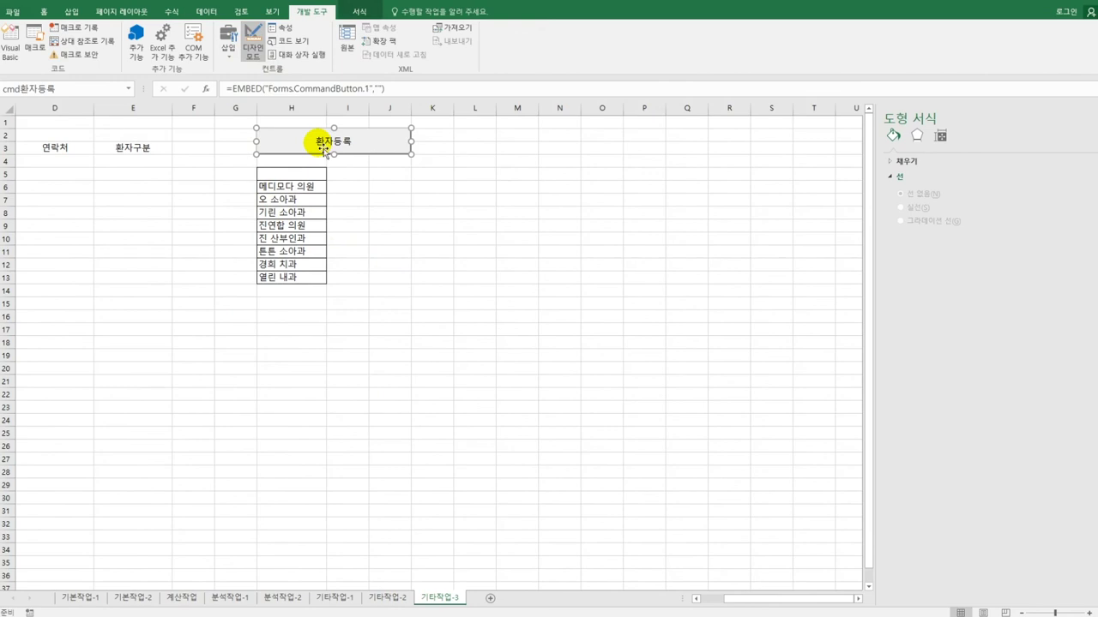
{"action": "double_click", "coordinate": [324, 148]}
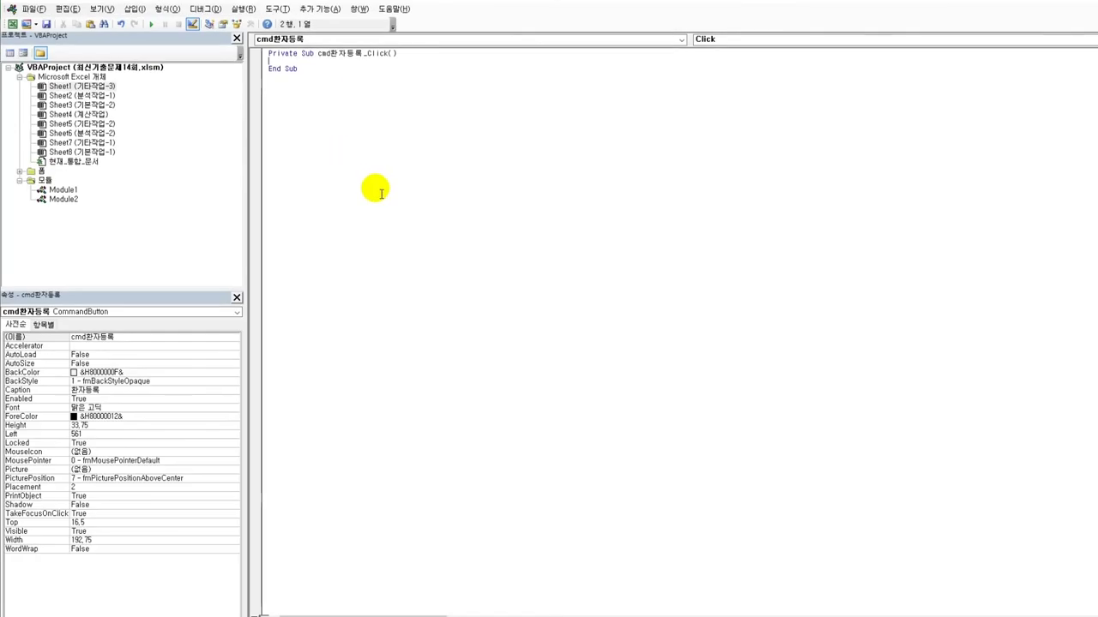
{"action": "key", "text": "Tab"}
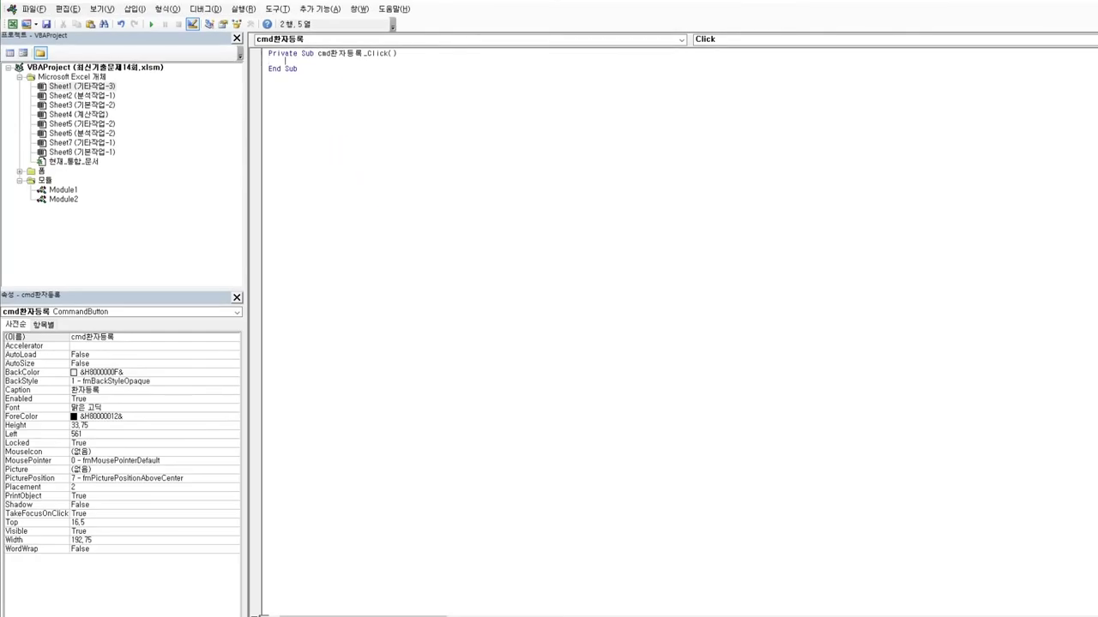
{"action": "type", "text": "환자등록.sh"}
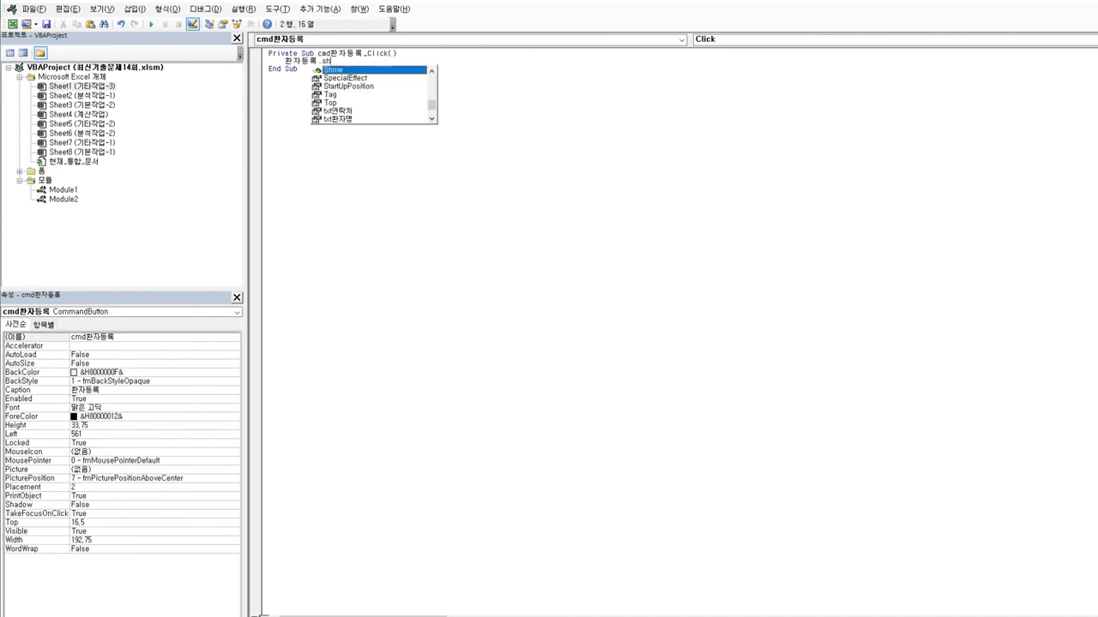
{"action": "key", "text": "Tab"}
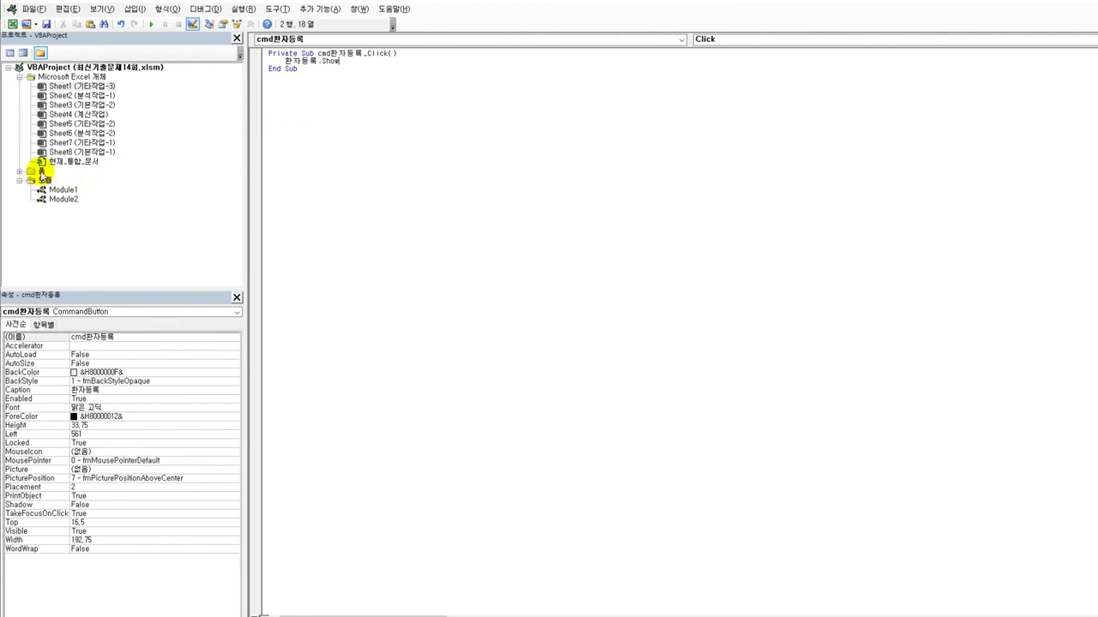
{"action": "double_click", "coordinate": [39, 172]}
{"action": "left_click", "coordinate": [43, 180]}
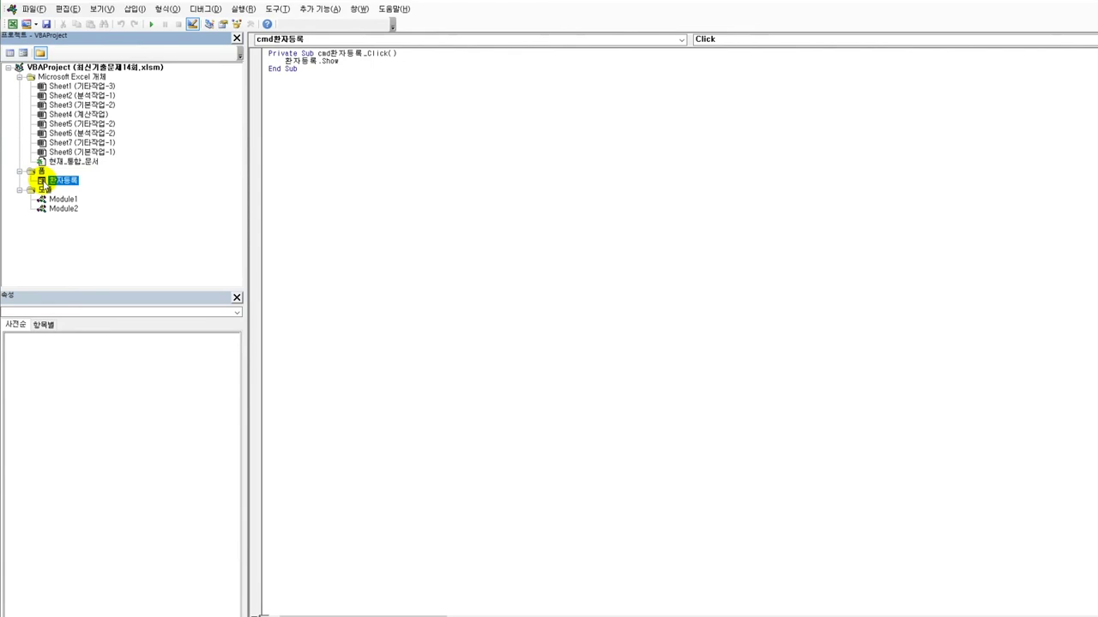
Step: Open the 환자등록 form's code and create its Initialize procedure
{"action": "double_click", "coordinate": [53, 180]}
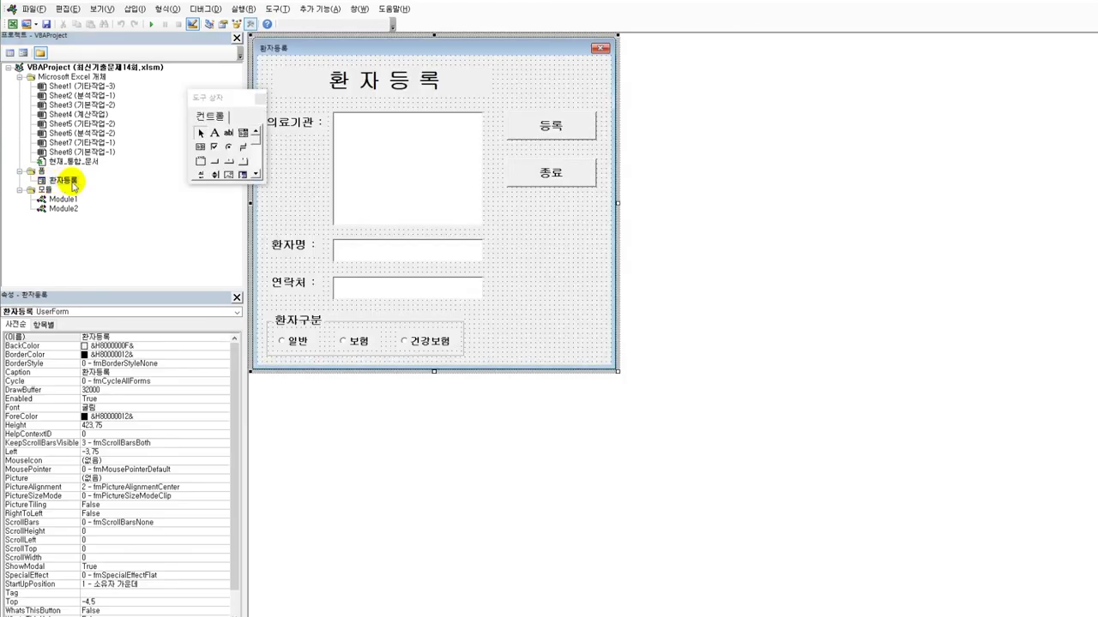
{"action": "left_click", "coordinate": [10, 53]}
{"action": "left_click_drag", "start_coordinate": [275, 2], "coordinate": [474, 57]}
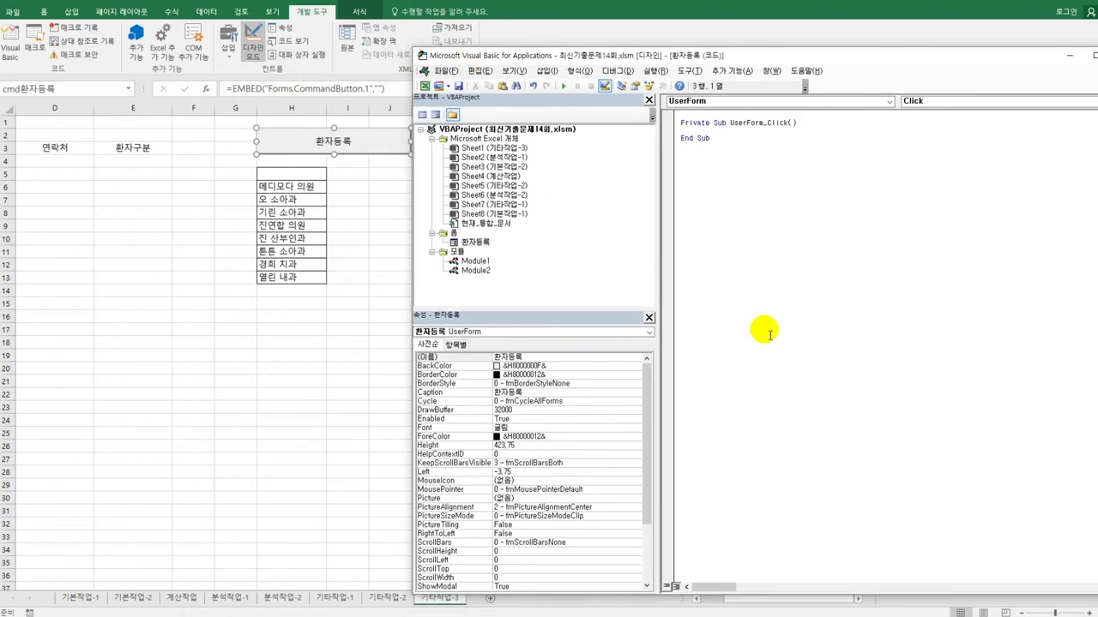
{"action": "left_click", "coordinate": [914, 101]}
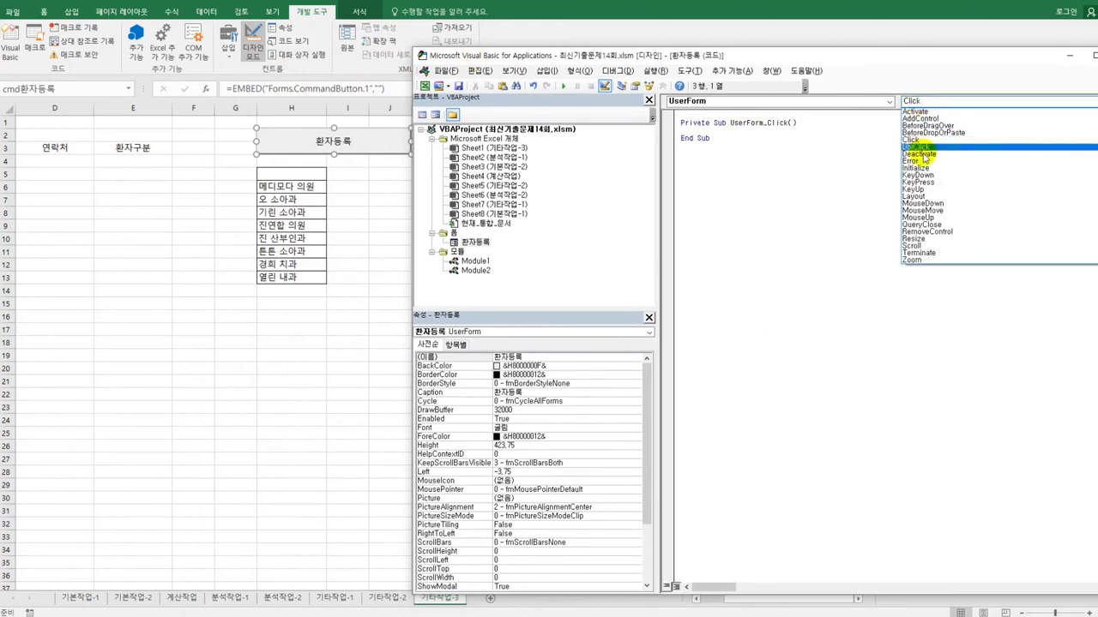
{"action": "left_click", "coordinate": [917, 164]}
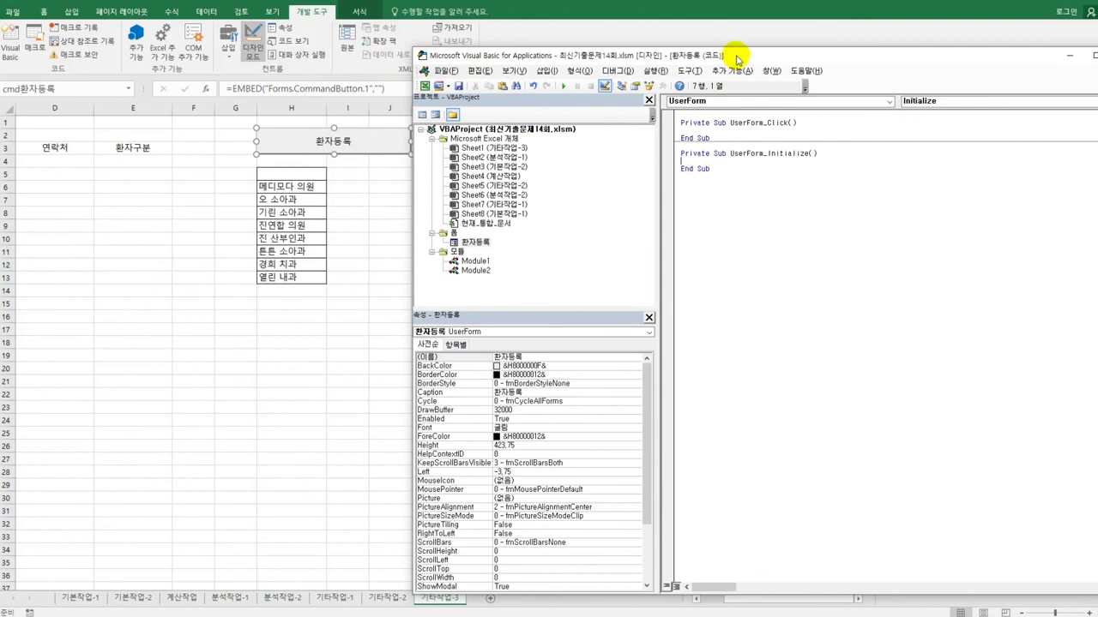
{"action": "left_click_drag", "start_coordinate": [735, 54], "coordinate": [698, 48]}
{"action": "left_click_drag", "start_coordinate": [380, 46], "coordinate": [485, 56]}
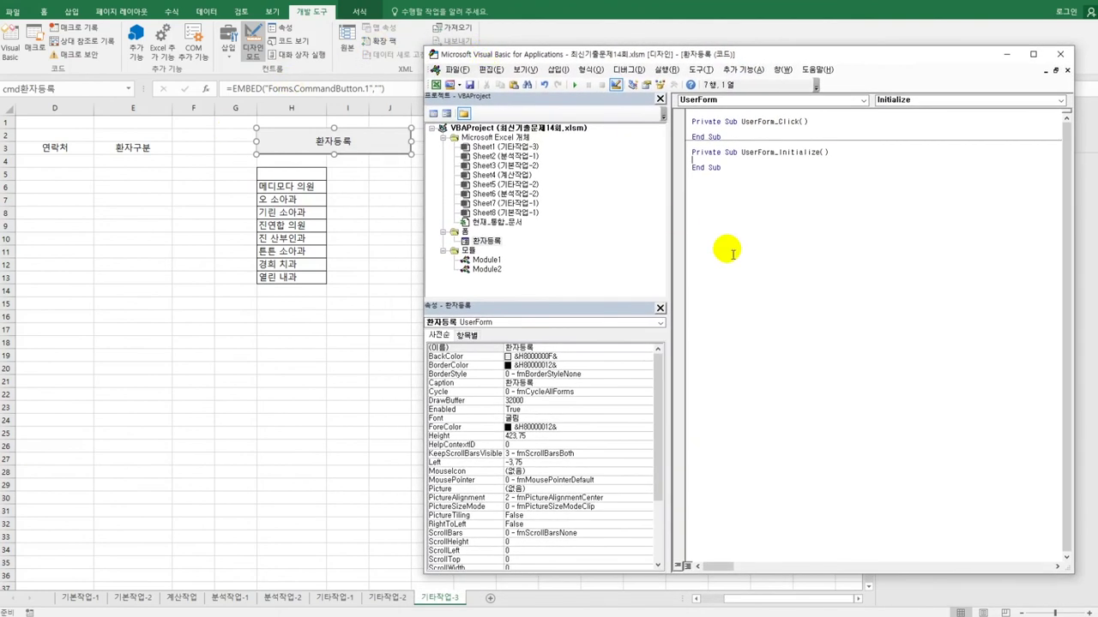
Step: Enter lst의료기관.RowSource = "H6:H13" in the Initialize procedure
{"action": "key", "text": "Tab"}
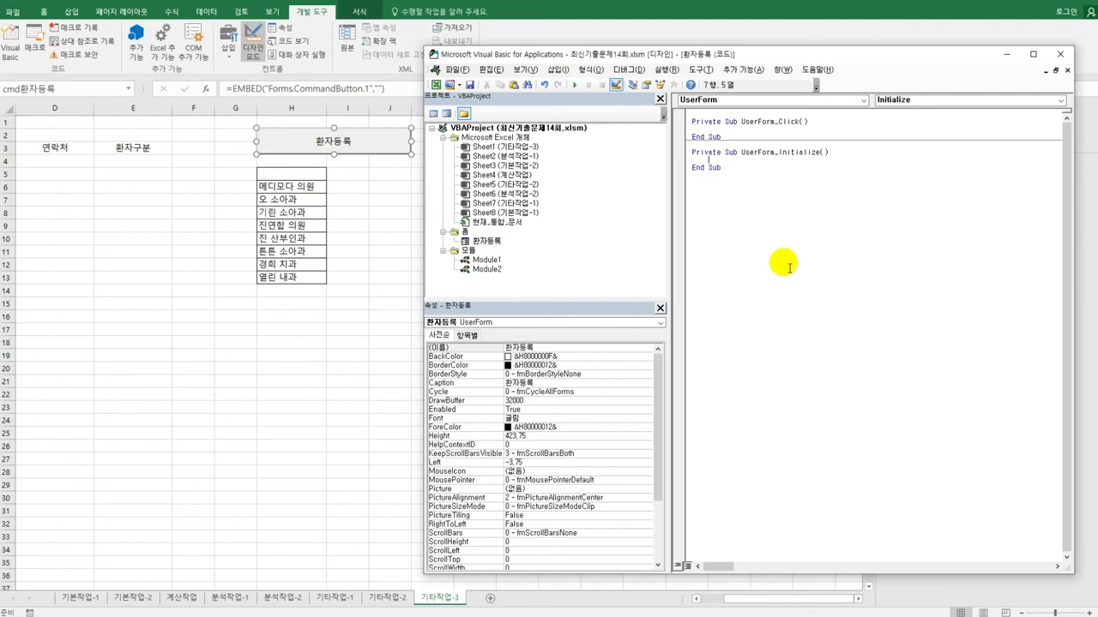
{"action": "type", "text": "lst"}
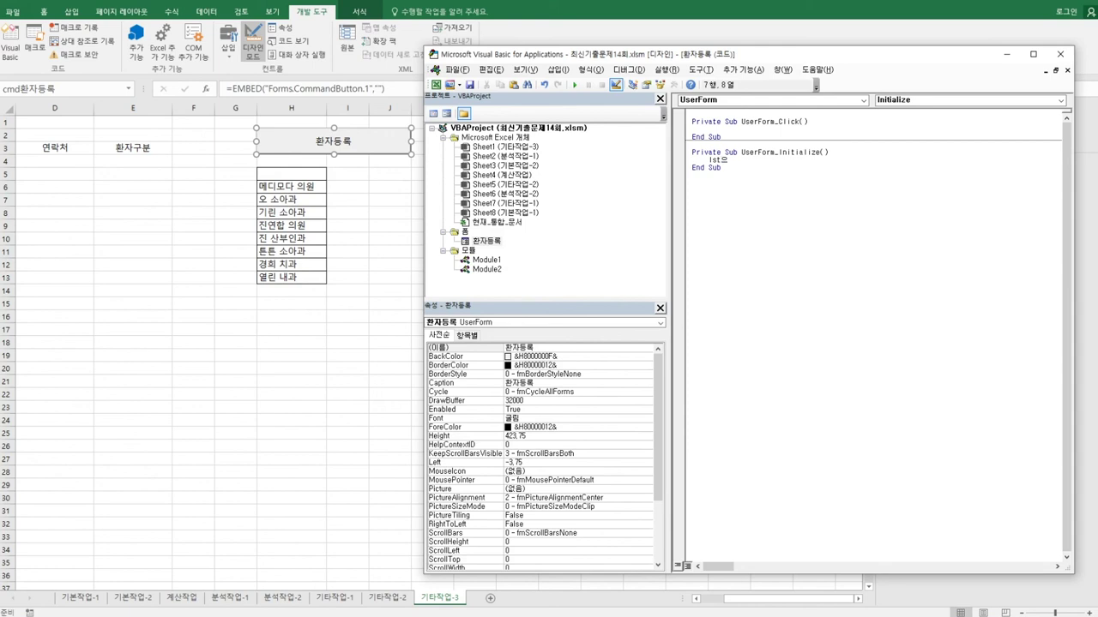
{"action": "type", "text": "의료기관."}
{"action": "key", "text": "BackSpace"}
{"action": "key", "text": "BackSpace"}
{"action": "type", "text": "rh"}
{"action": "key", "text": "BackSpace"}
{"action": "key", "text": "BackSpace"}
{"action": "type", "text": "고관."}
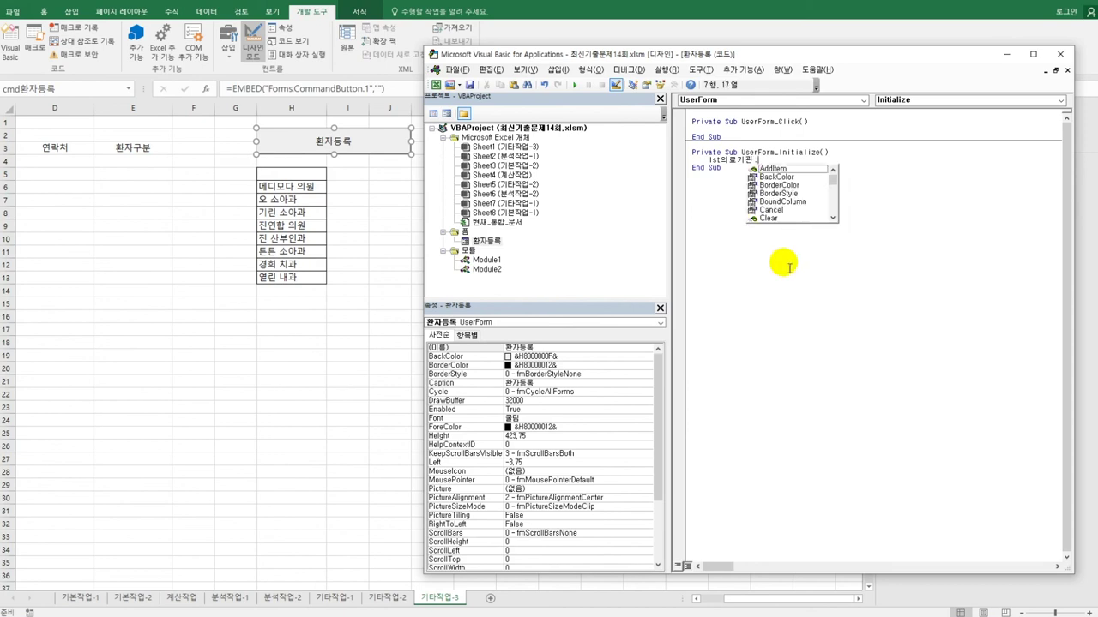
{"action": "type", "text": "ㅁ"}
{"action": "key", "text": "BackSpace"}
{"action": "key", "text": "Escape"}
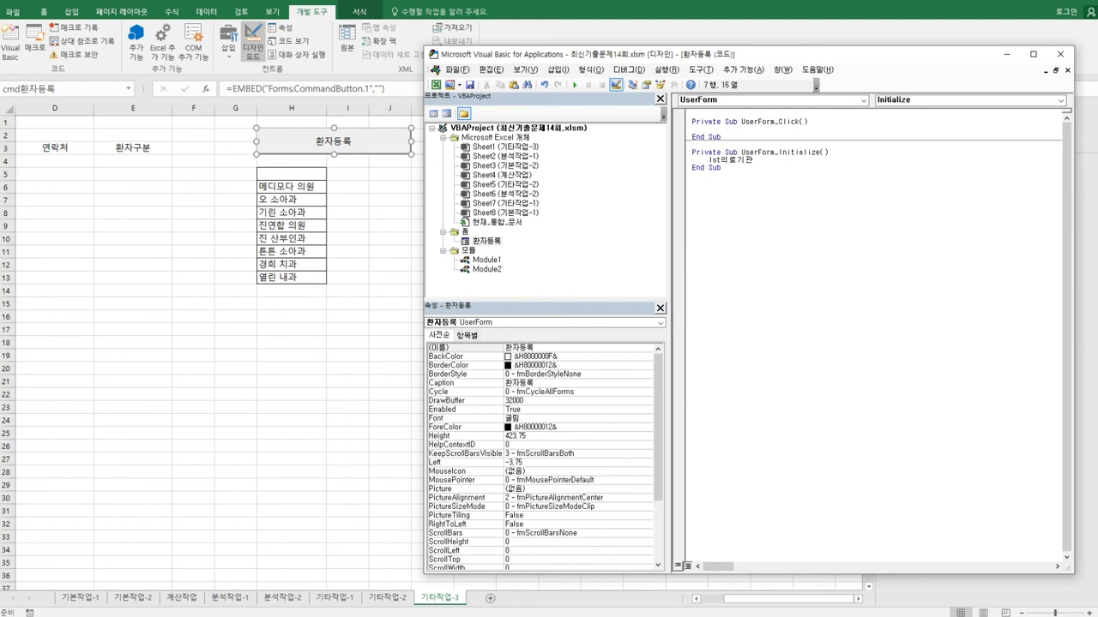
{"action": "type", "text": ".row"}
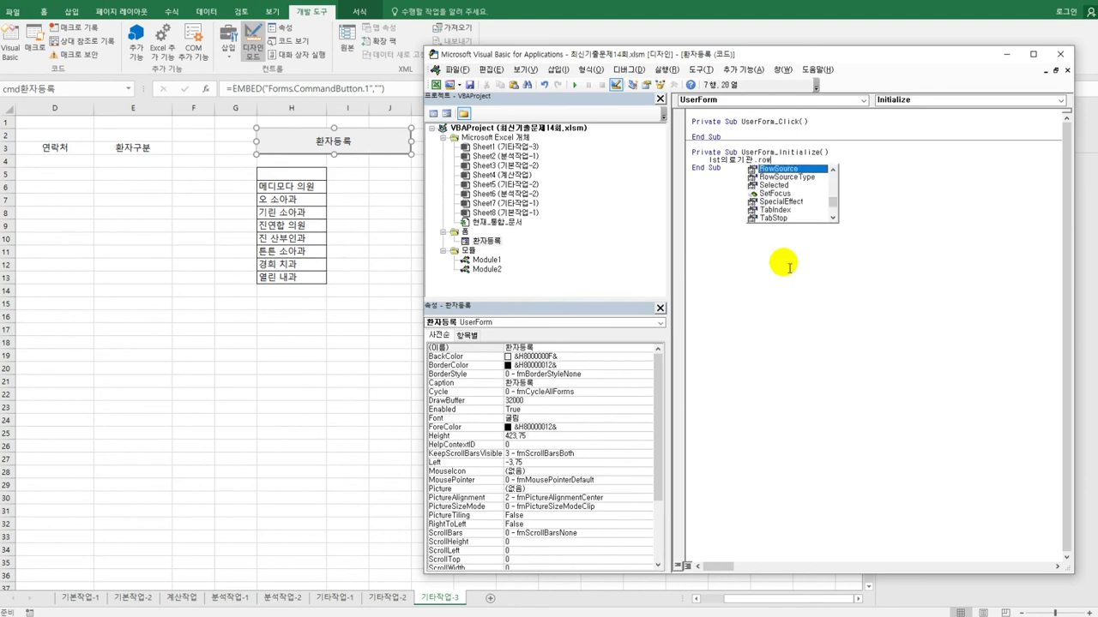
{"action": "key", "text": "Tab"}
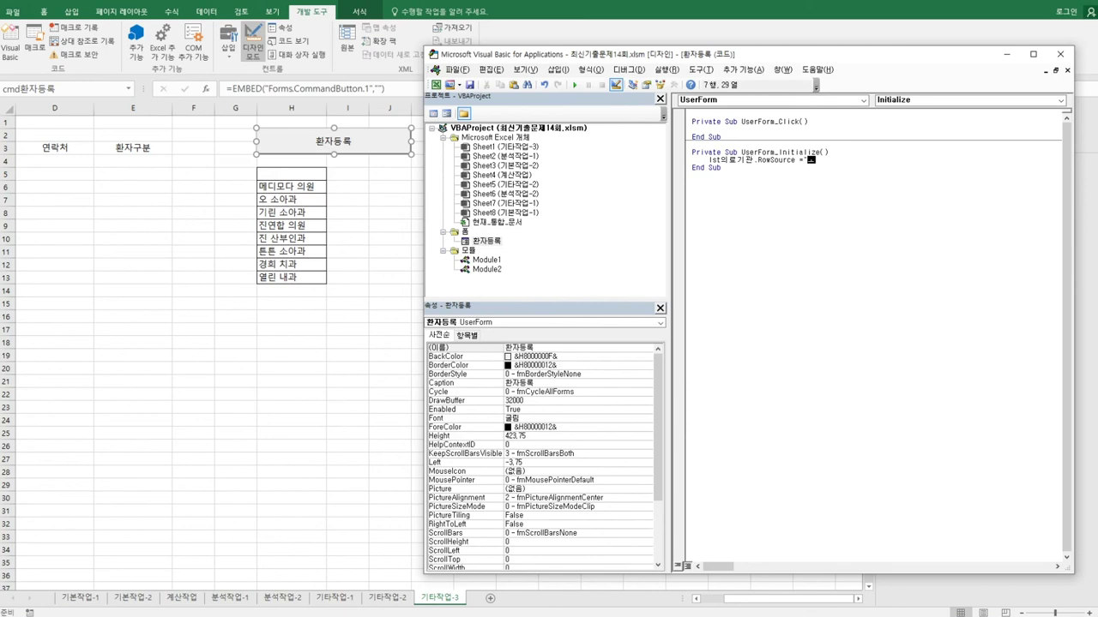
{"action": "type", "text": "= \"H6:H13\""}
{"action": "key", "text": "Return"}
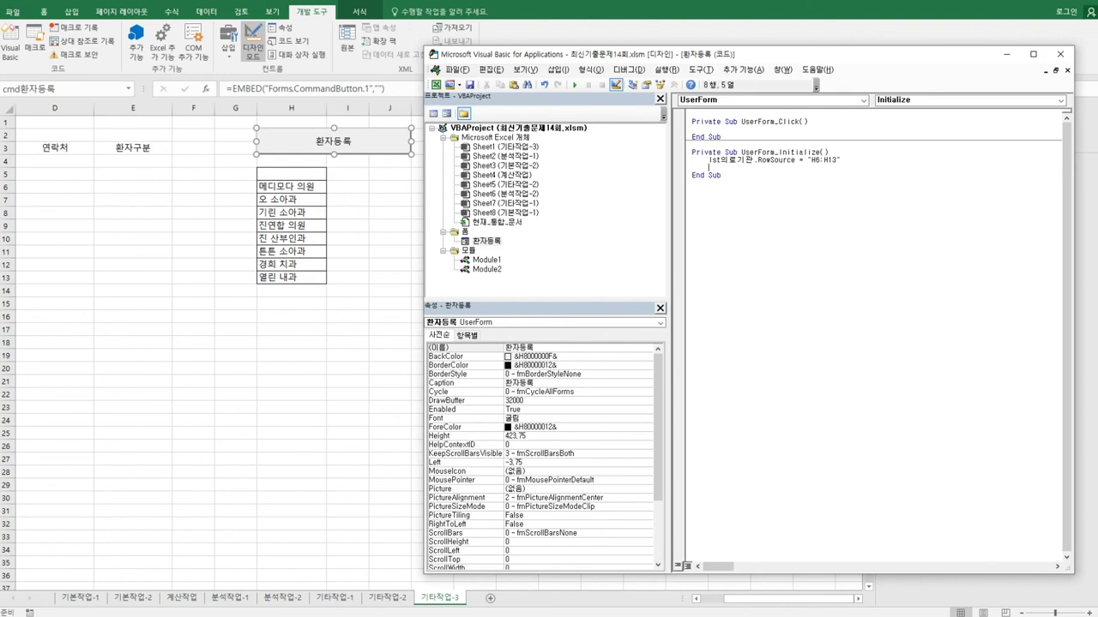
Step: Add opt건강 = True as the next Initialize line
{"action": "type", "text": "opt건강 = true"}
{"action": "key", "text": "Return"}
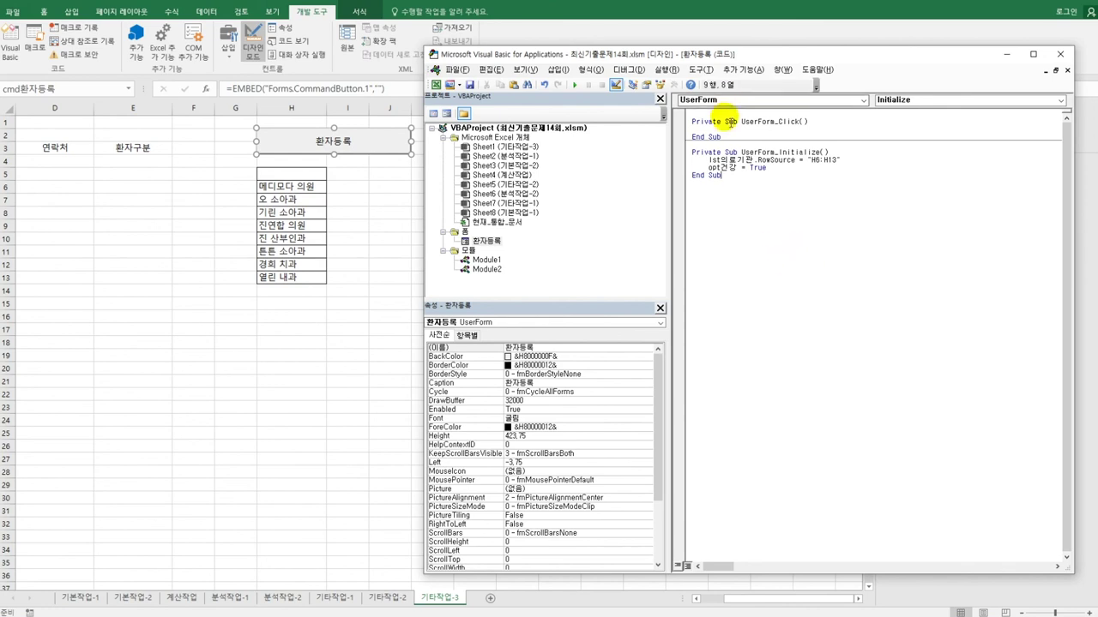
{"action": "left_click", "coordinate": [725, 100]}
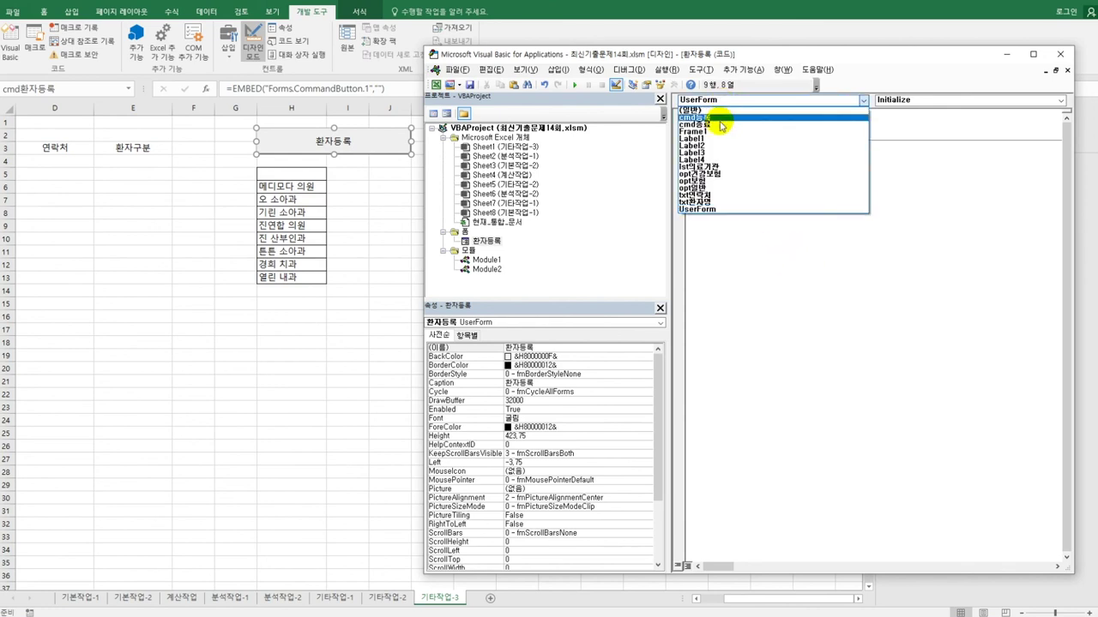
Step: Write [H5] = "의료기관" and Unload Me into the cmd종료 Click procedure
{"action": "left_click", "coordinate": [721, 125]}
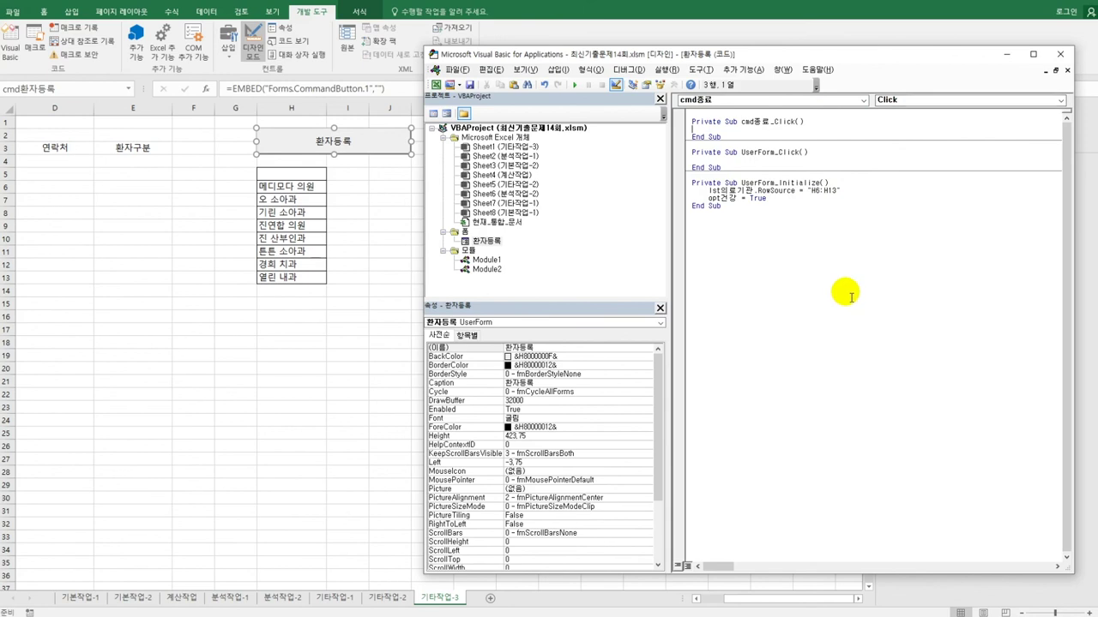
{"action": "key", "text": "Tab"}
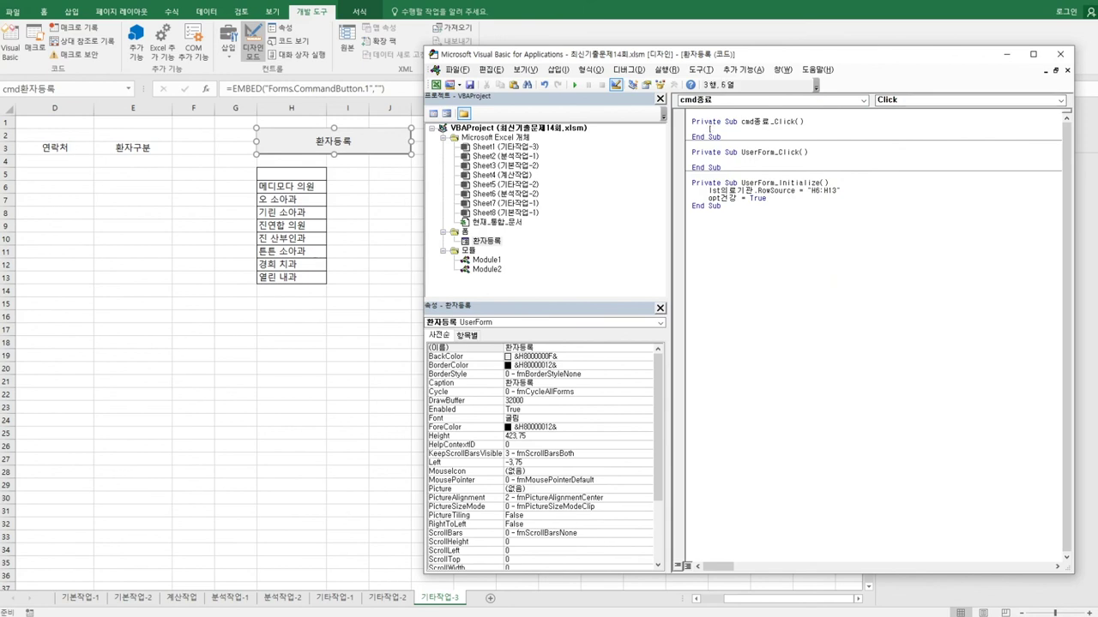
{"action": "type", "text": "[H5] = \"의료기관\""}
{"action": "key", "text": "Return"}
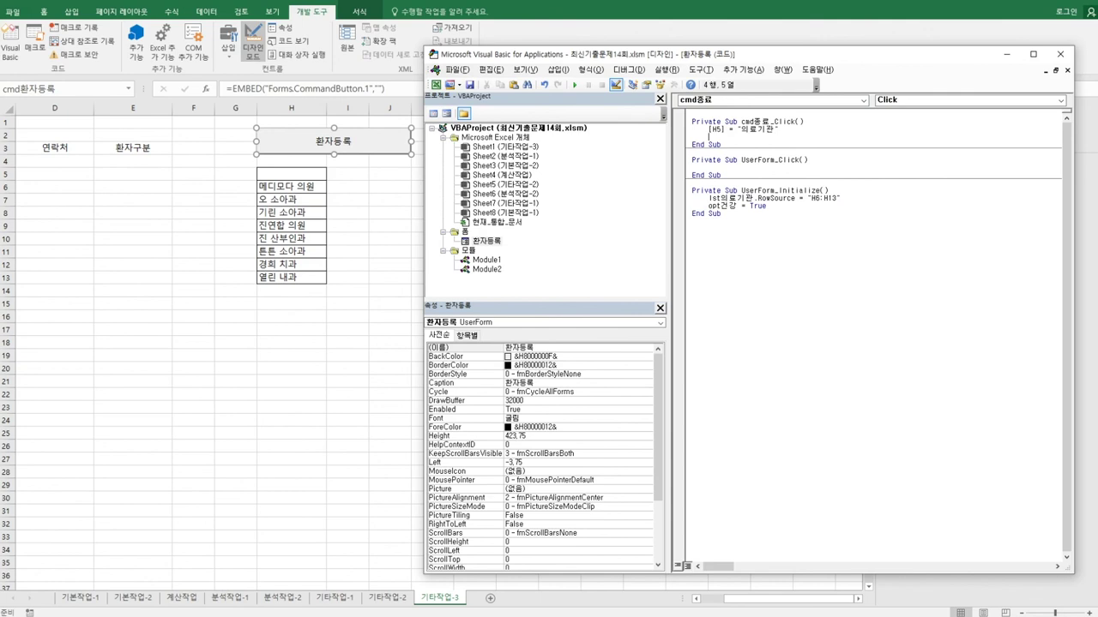
{"action": "type", "text": "unload me"}
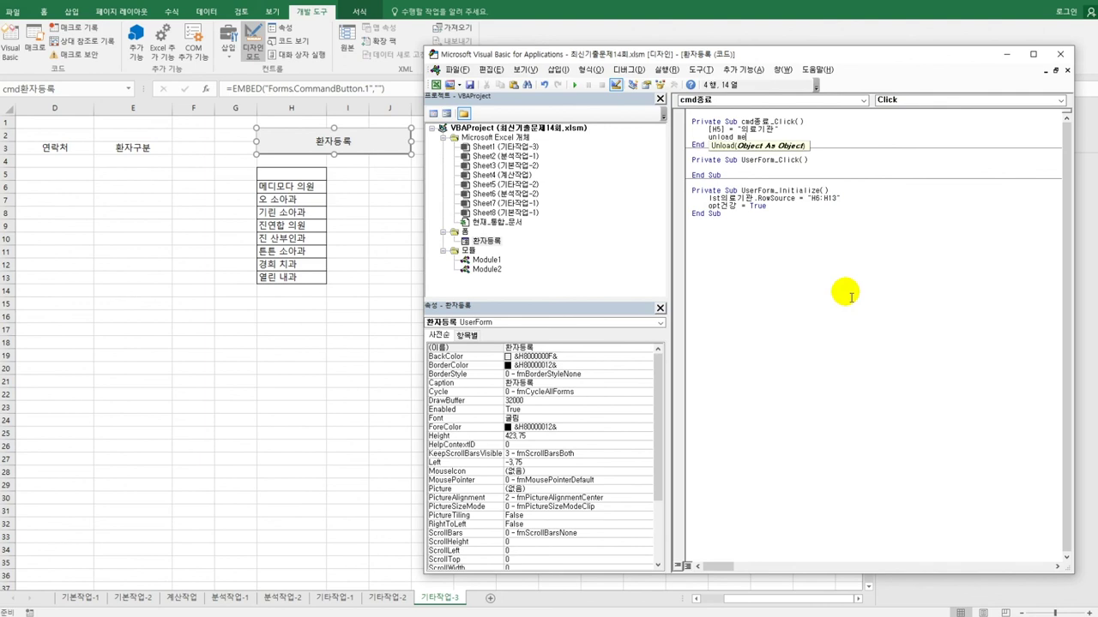
{"action": "key", "text": "Return"}
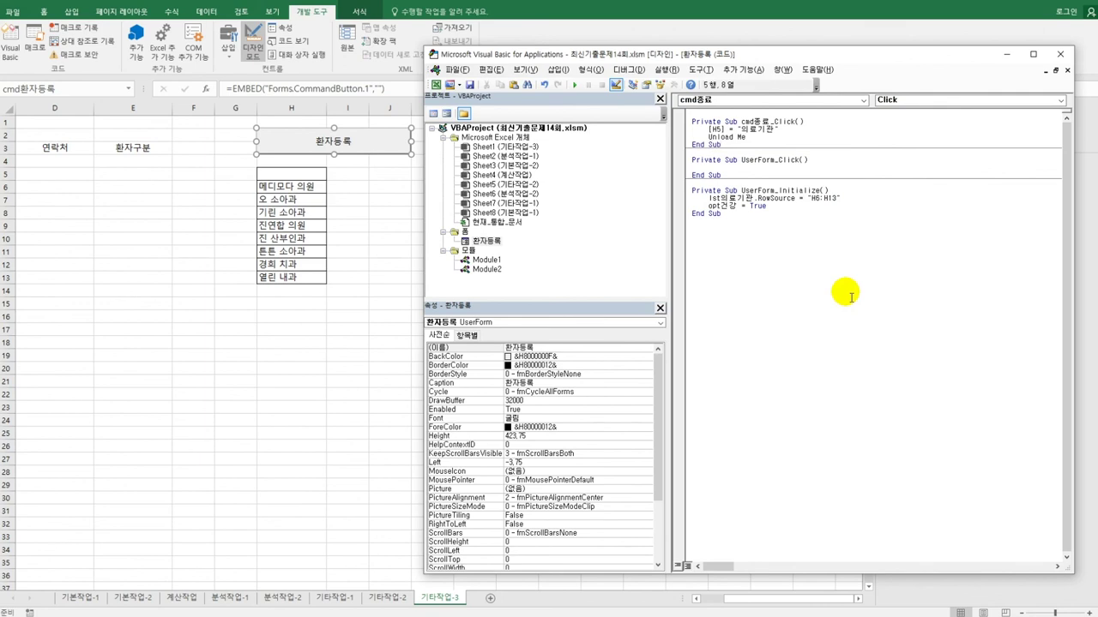
{"action": "left_click", "coordinate": [825, 99]}
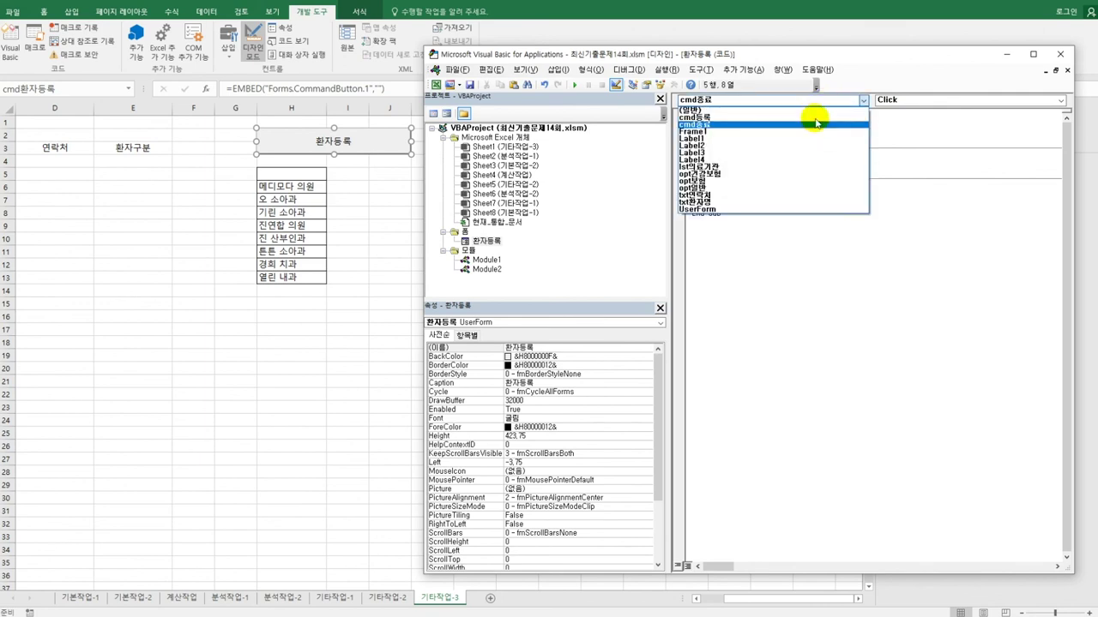
{"action": "left_click", "coordinate": [816, 118]}
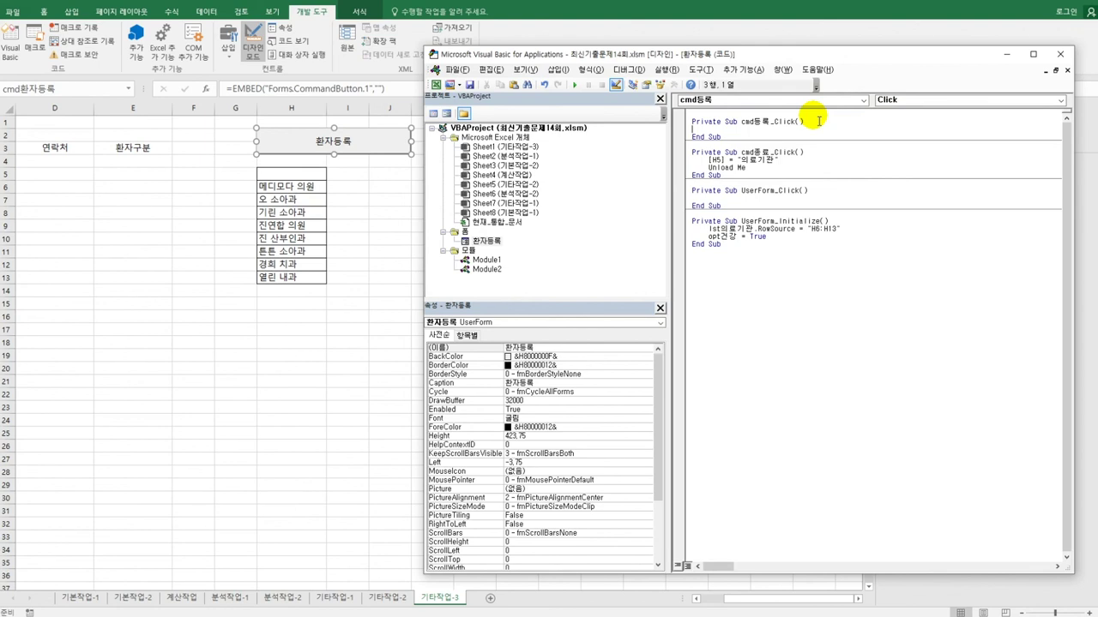
{"action": "left_click", "coordinate": [244, 405]}
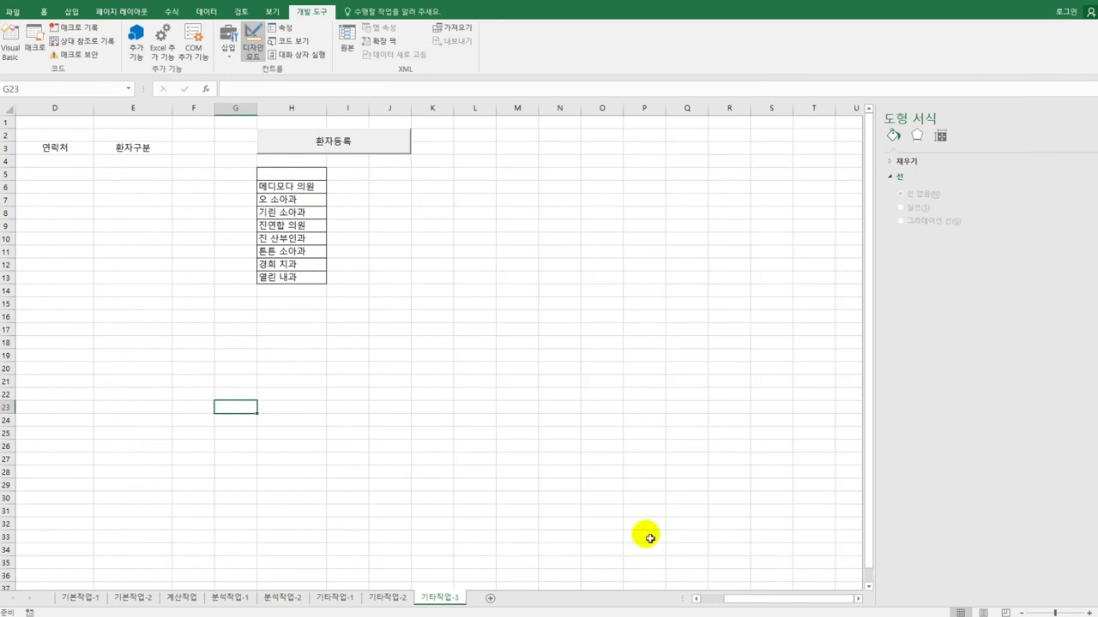
{"action": "left_click_drag", "start_coordinate": [730, 598], "coordinate": [686, 598]}
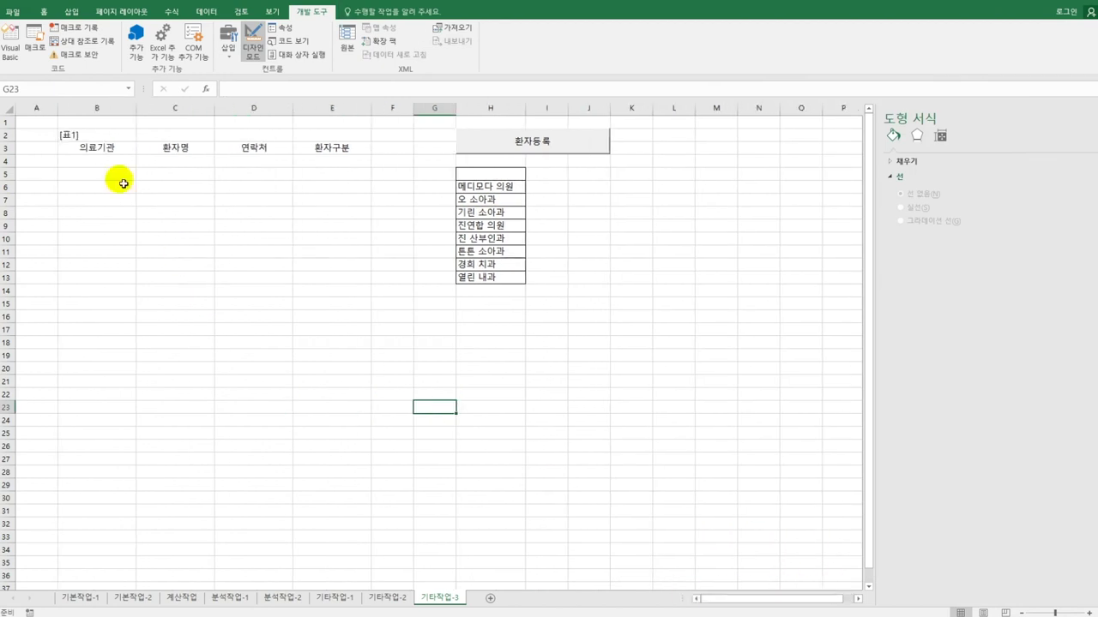
{"action": "left_click", "coordinate": [103, 148]}
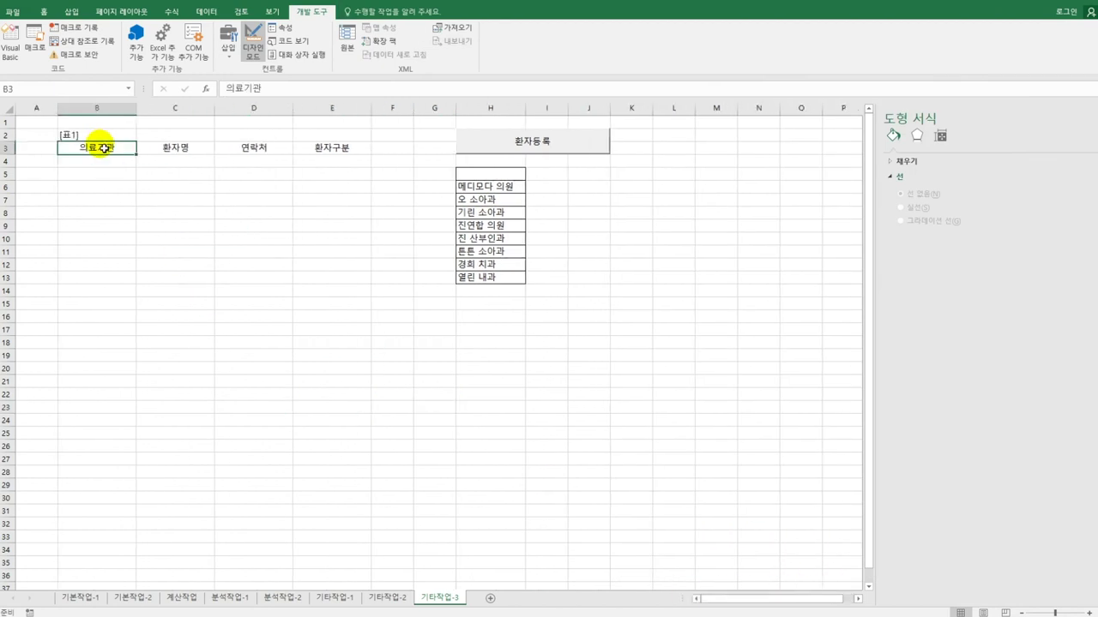
{"action": "left_click_drag", "start_coordinate": [106, 147], "coordinate": [323, 141]}
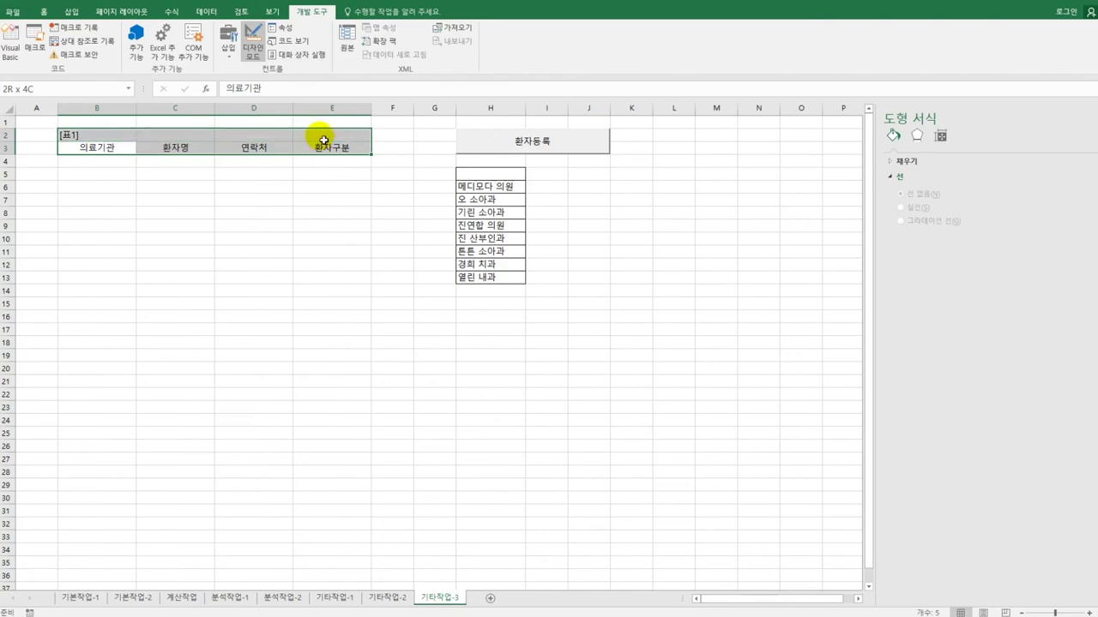
{"action": "left_click_drag", "start_coordinate": [324, 141], "coordinate": [323, 140]}
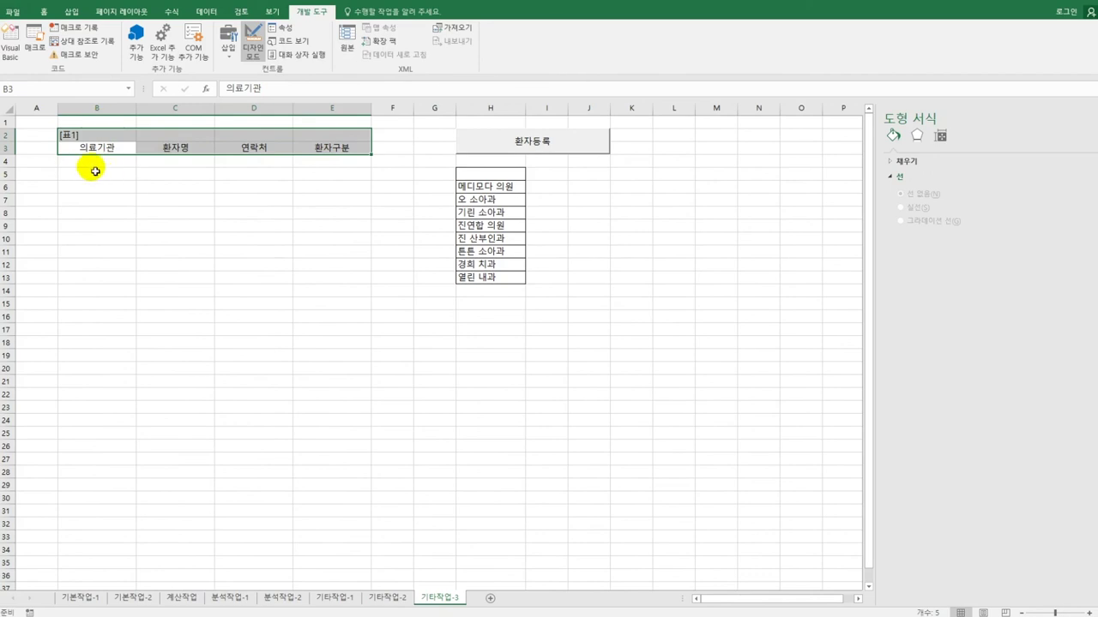
Step: In cmd등록_Click, set i = Range("B3").CurrentRegion.Rows.Count + 2 for the next empty row
{"action": "left_click", "coordinate": [10, 46]}
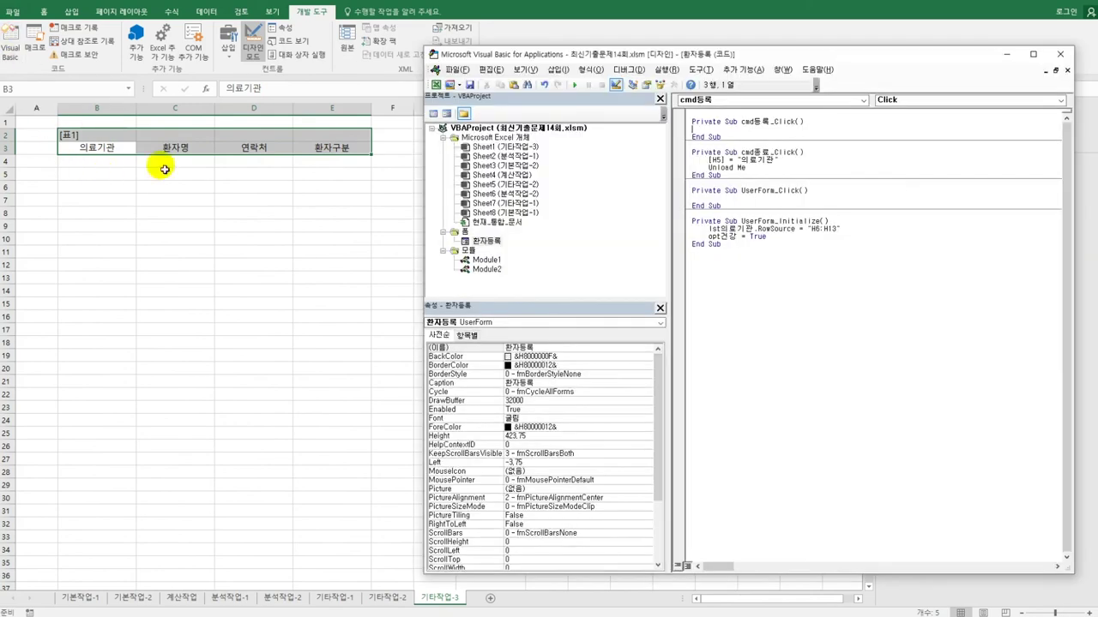
{"action": "left_click", "coordinate": [710, 129]}
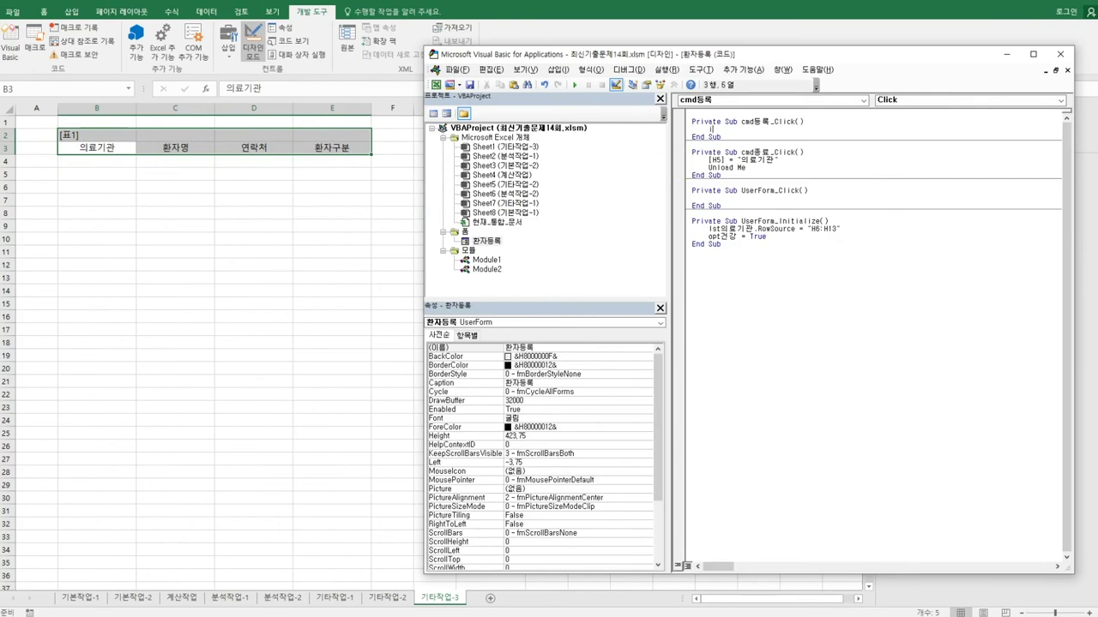
{"action": "type", "text": "i = range(\"B"}
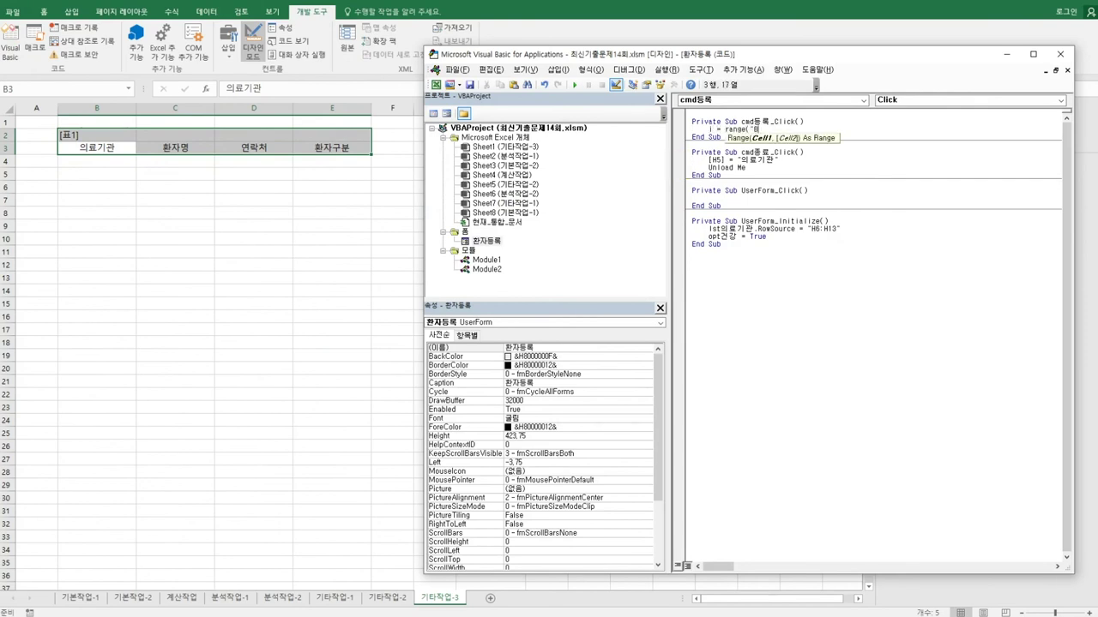
{"action": "type", "text": "3\").CurrentRegion"}
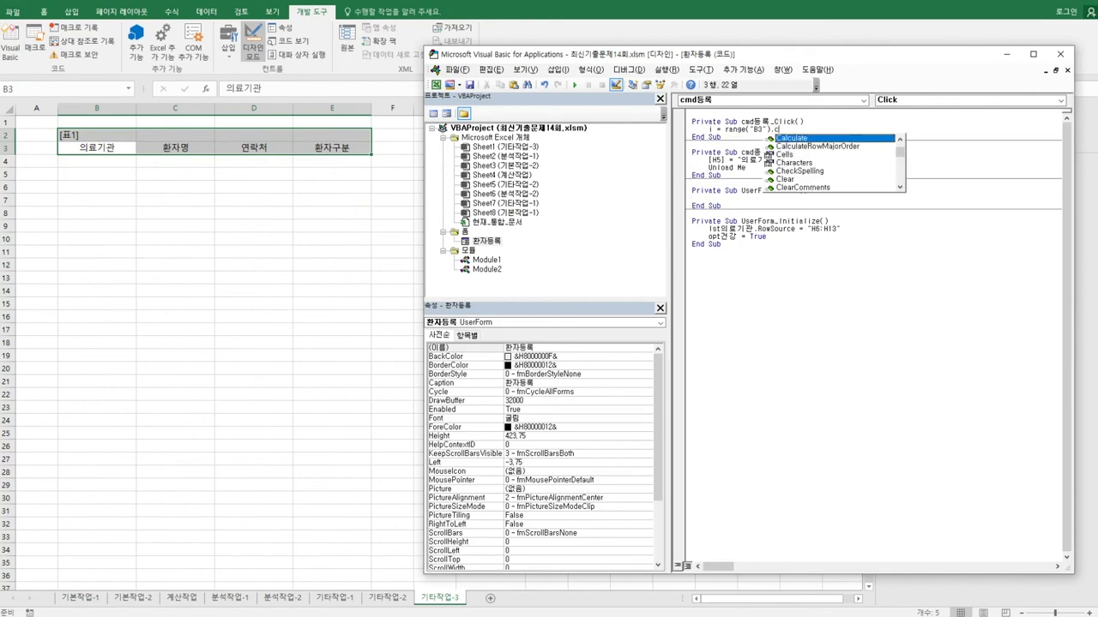
{"action": "type", "text": ".Rows.coun"}
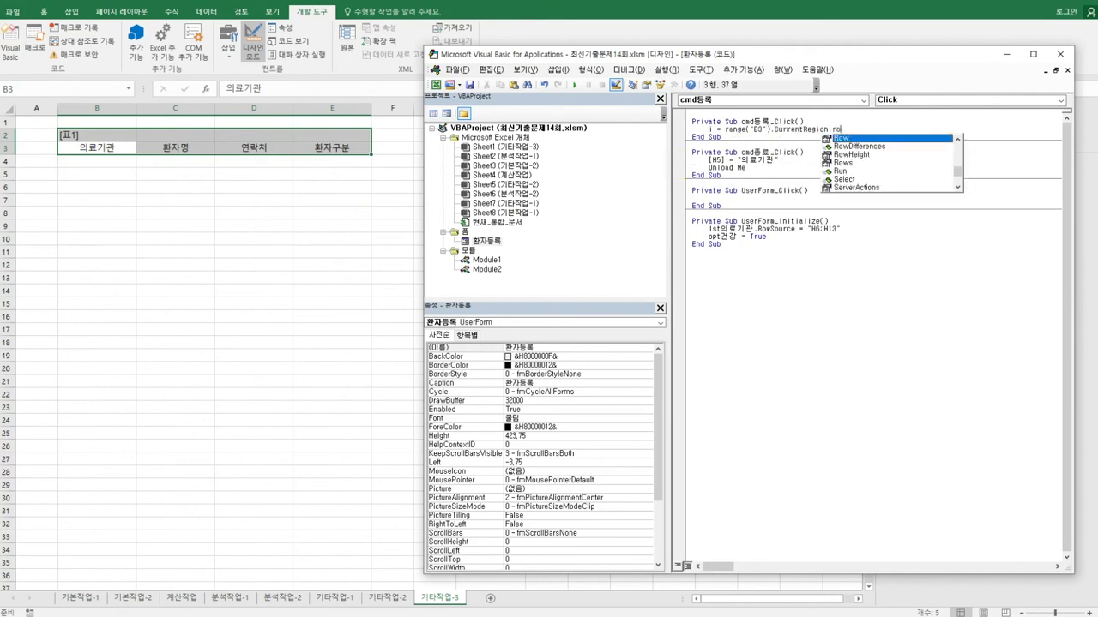
{"action": "type", "text": "t +"}
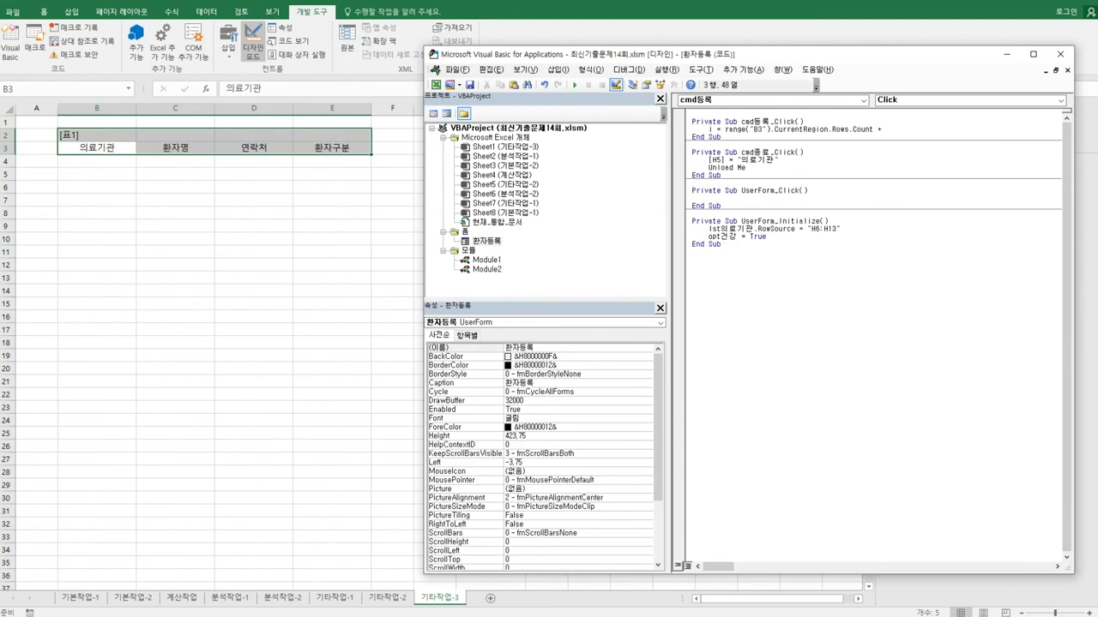
{"action": "type", "text": " 2"}
{"action": "key", "text": "Return"}
{"action": "key", "text": "Return"}
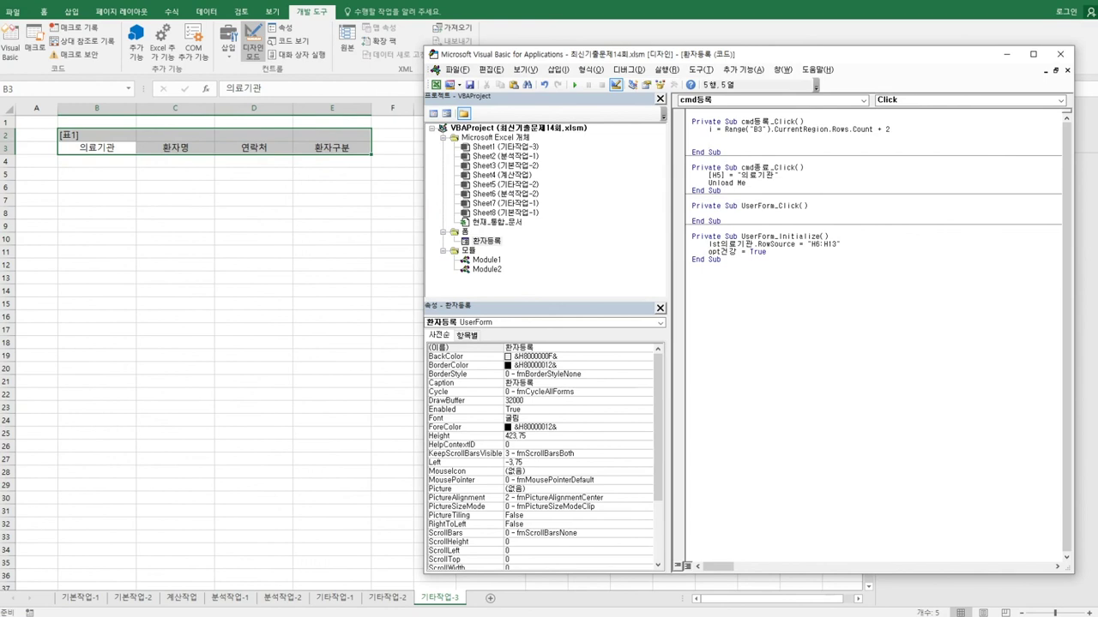
Step: Add Cells(i, 2) = lst의료기관 and duplicate it into four identical lines
{"action": "type", "text": "cells(i"}
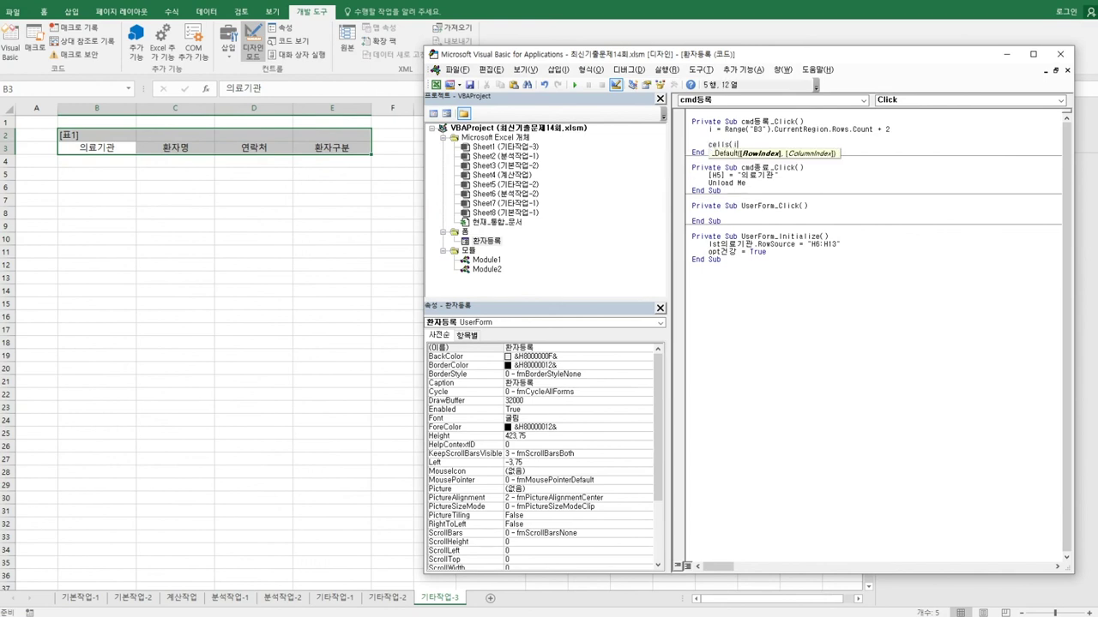
{"action": "type", "text": ",2)"}
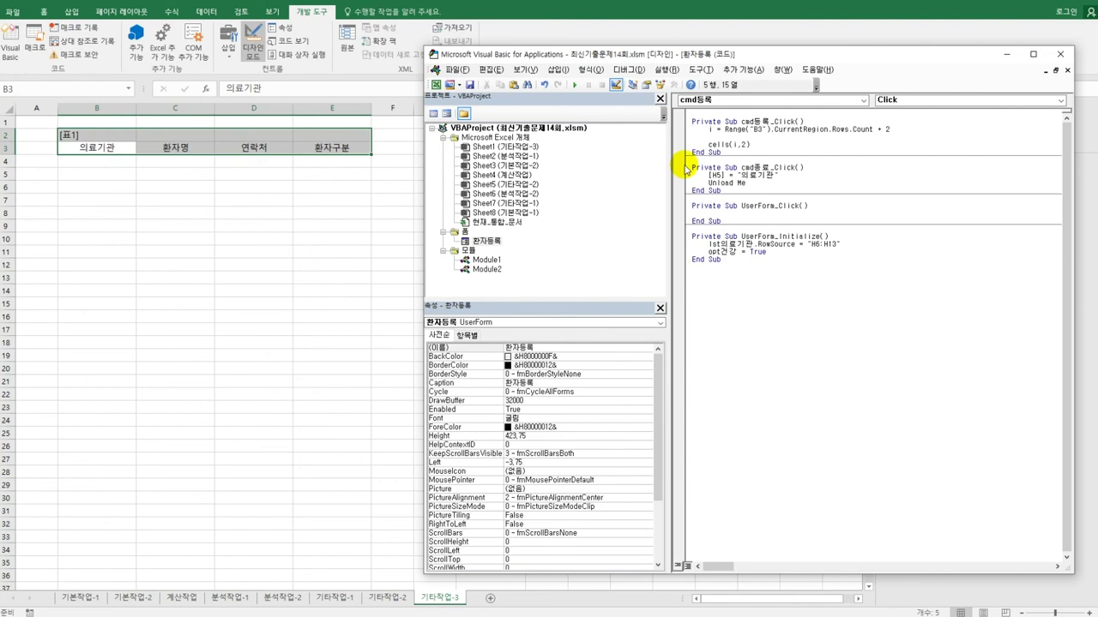
{"action": "type", "text": " = lst"}
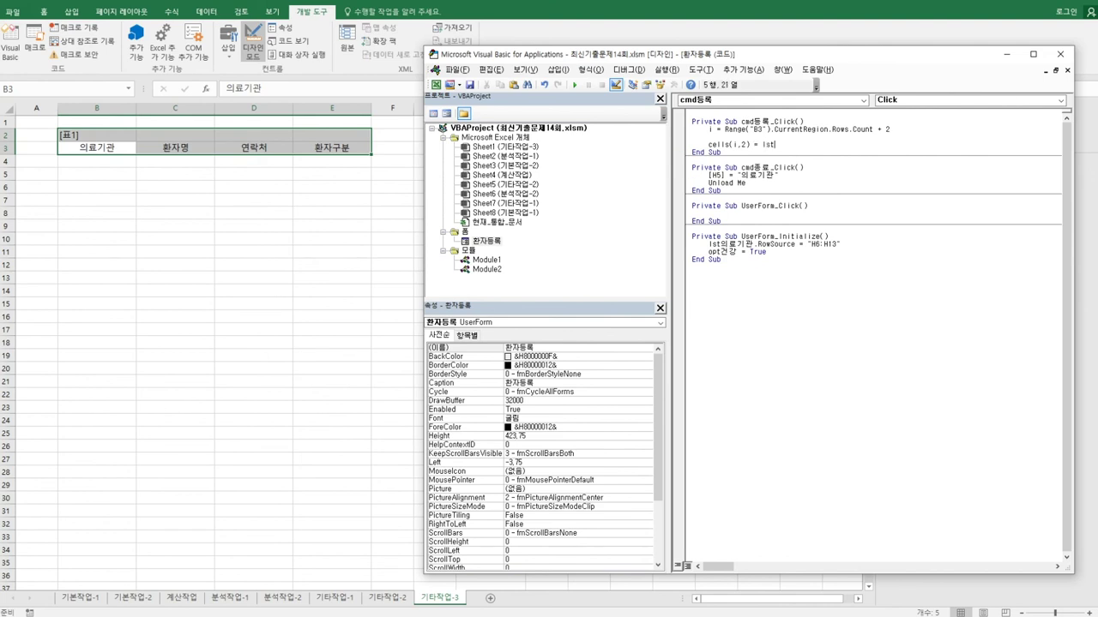
{"action": "type", "text": "의료기관"}
{"action": "key", "text": "Return"}
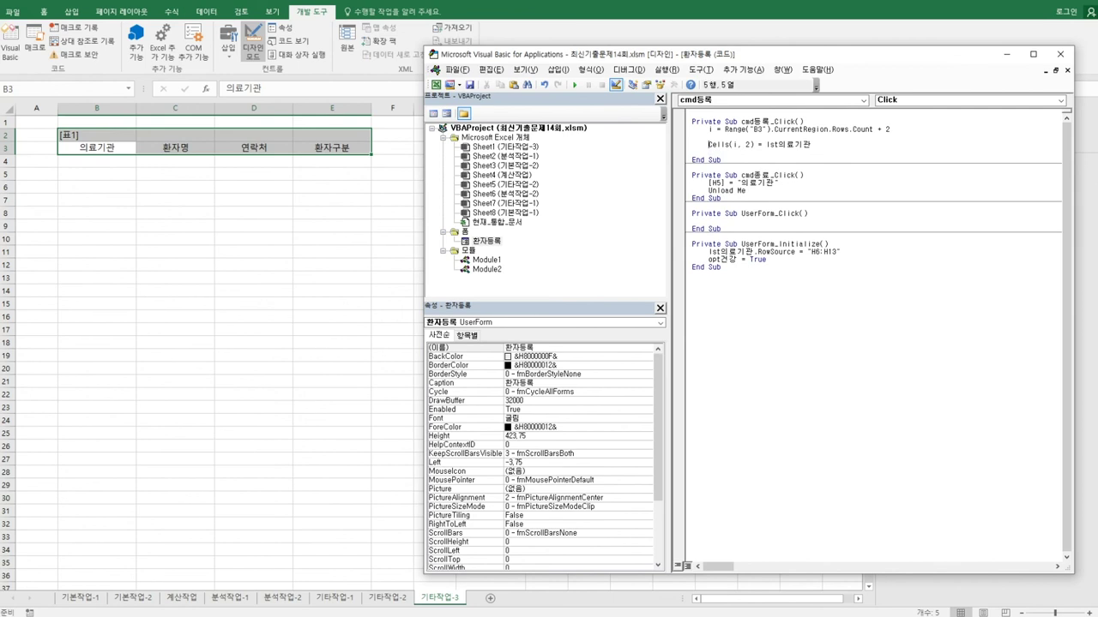
{"action": "key", "text": "shift+End"}
{"action": "key", "text": "ctrl+c"}
{"action": "key", "text": "Down"}
{"action": "key", "text": "ctrl+v"}
{"action": "key", "text": "Return"}
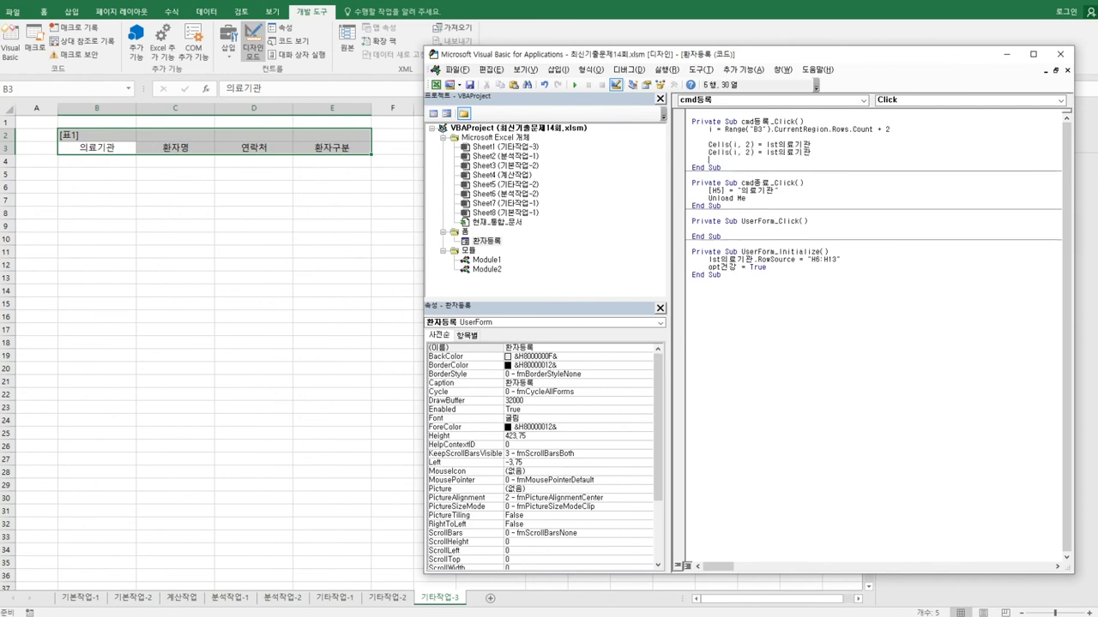
{"action": "key", "text": "ctrl+v"}
{"action": "key", "text": "Return"}
{"action": "key", "text": "ctrl+v"}
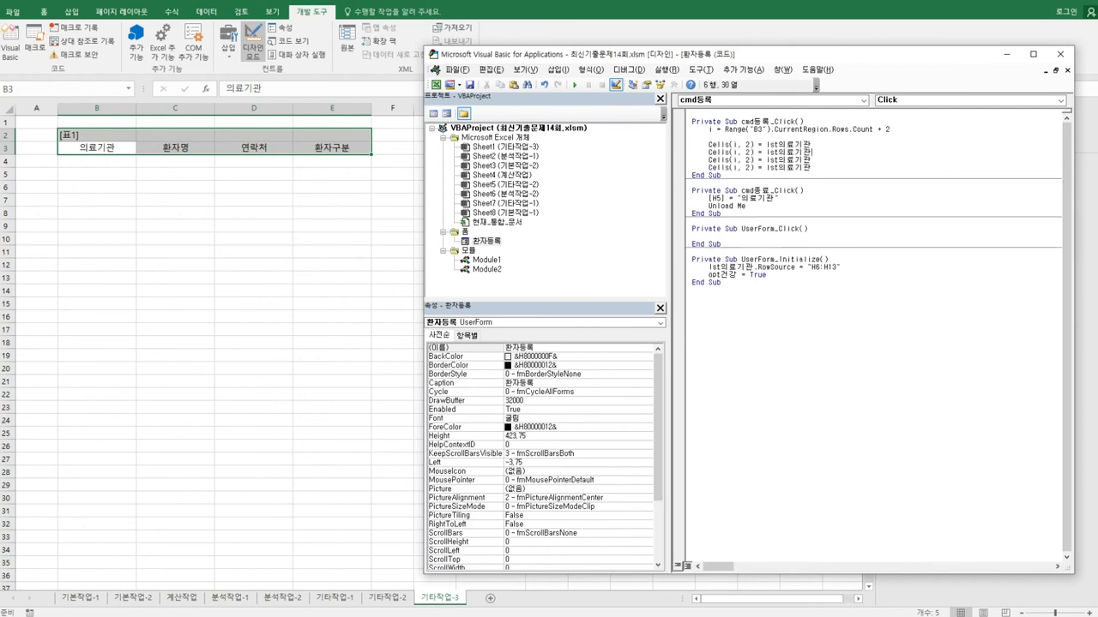
Step: Change the column numbers of the copied Cells lines to 3, 4 and 5
{"action": "left_click", "coordinate": [766, 152]}
{"action": "key", "text": "BackSpace"}
{"action": "type", "text": "3"}
{"action": "key", "text": "Down"}
{"action": "key", "text": "BackSpace"}
{"action": "type", "text": "4"}
{"action": "key", "text": "Down"}
{"action": "key", "text": "BackSpace"}
{"action": "type", "text": "5"}
Step: Assign txt환자명 to Cells(i, 3) and txt연락처 to Cells(i, 4), then add blank lines
{"action": "left_click", "coordinate": [757, 151]}
{"action": "key", "text": "shift+End"}
{"action": "key", "text": "BackSpace"}
{"action": "type", "text": "ㅅ"}
{"action": "type", "text": "txt환자"}
{"action": "type", "text": "명"}
{"action": "key", "text": "Down"}
{"action": "key", "text": "Left"}
{"action": "key", "text": "shift+End"}
{"action": "type", "text": "txt연락처"}
{"action": "key", "text": "Return"}
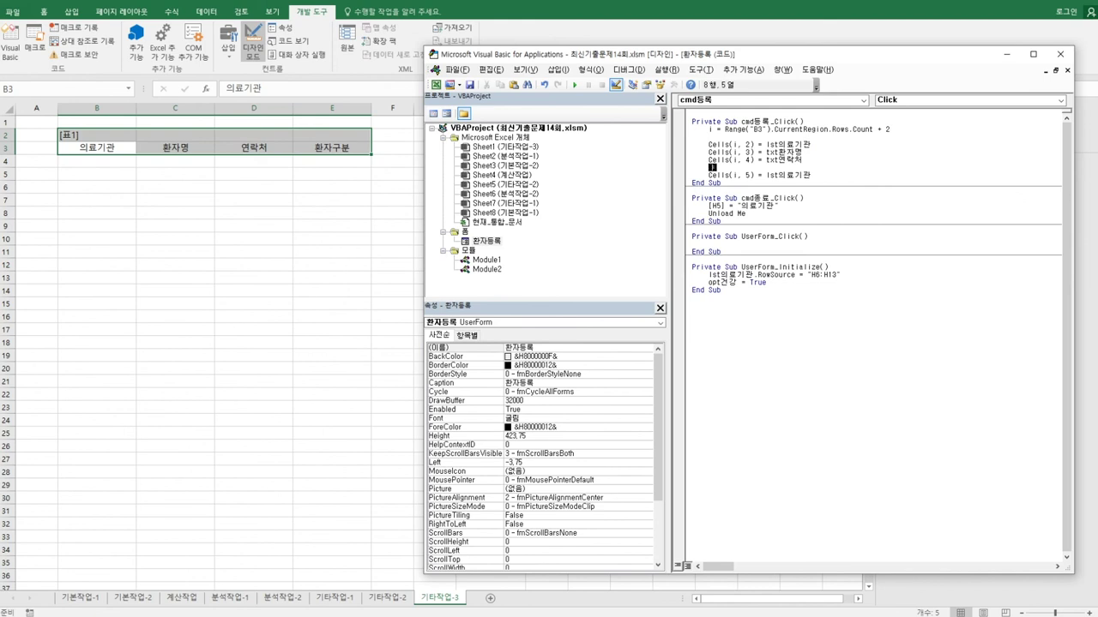
{"action": "key", "text": "Return"}
Step: Write If opt일반 = True Then with an indented Cells(i, 5) = "일반" below it
{"action": "type", "text": "if opt"}
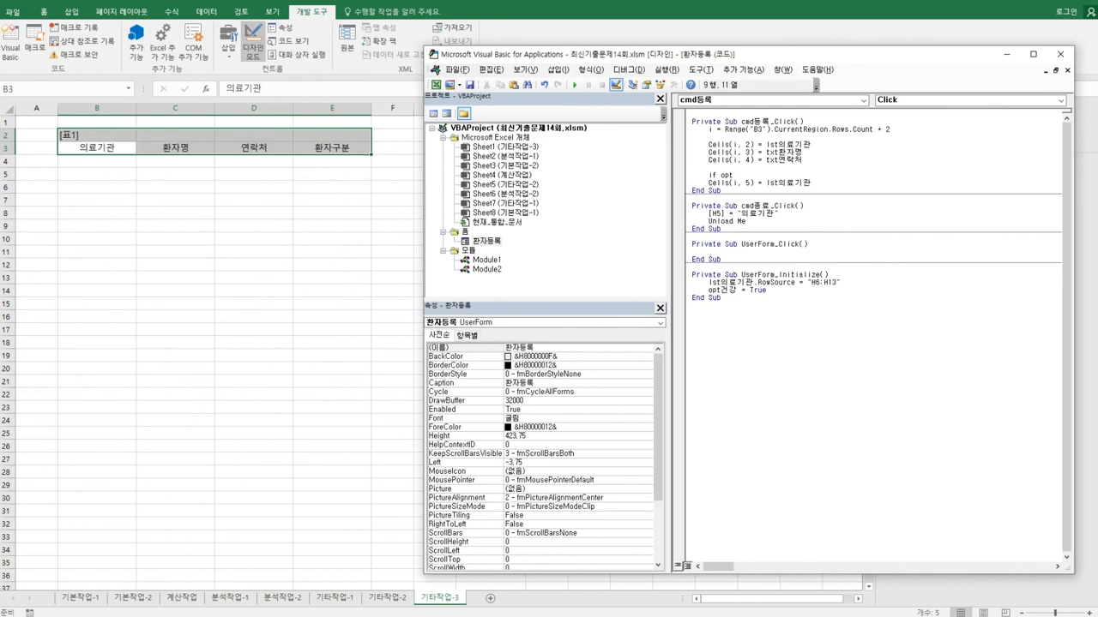
{"action": "type", "text": "일반 = true then"}
{"action": "key", "text": "Down"}
{"action": "key", "text": "Home"}
{"action": "key", "text": "Tab"}
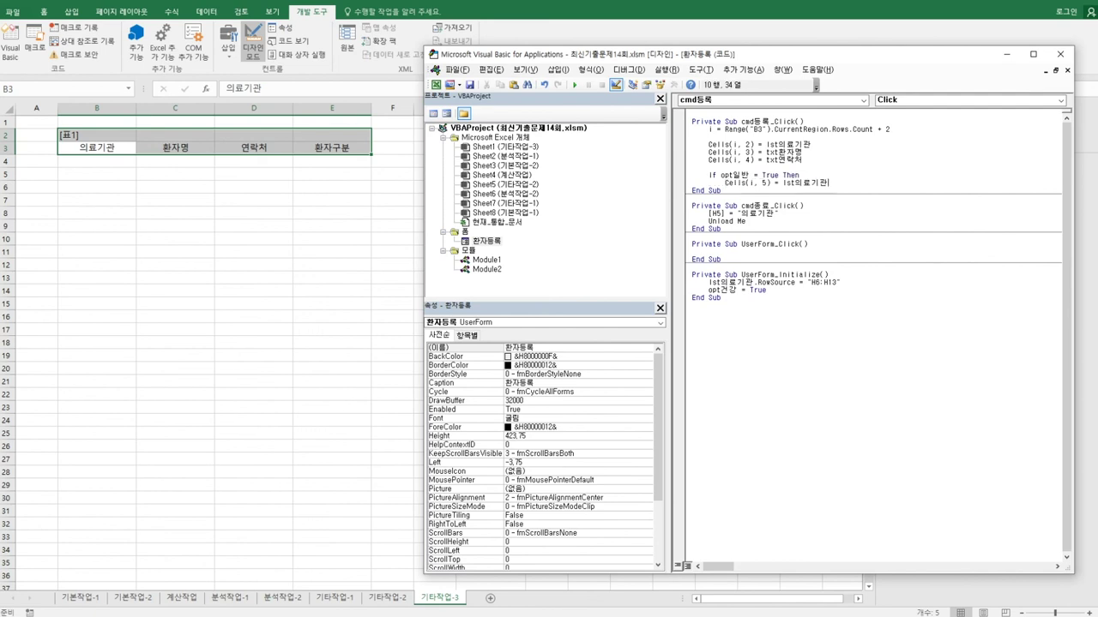
{"action": "key", "text": "End"}
{"action": "key", "text": "shift+Left"}
{"action": "key", "text": "shift+Left"}
{"action": "key", "text": "shift+Left"}
{"action": "key", "text": "shift+Left"}
{"action": "key", "text": "shift+Left"}
{"action": "key", "text": "shift+Left"}
{"action": "key", "text": "shift+Left"}
{"action": "key", "text": "shift+Left"}
{"action": "type", "text": "\"일반\""}
{"action": "key", "text": "Return"}
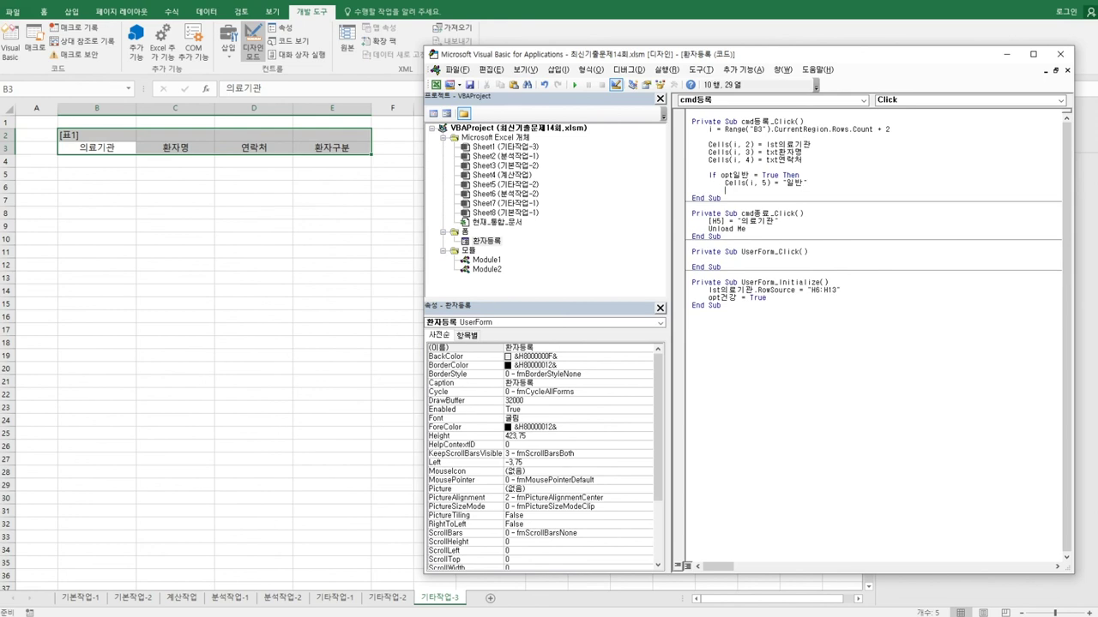
Step: Duplicate the If opt일반 block beneath itself
{"action": "key", "text": "Up"}
{"action": "key", "text": "Up"}
{"action": "key", "text": "shift+Down"}
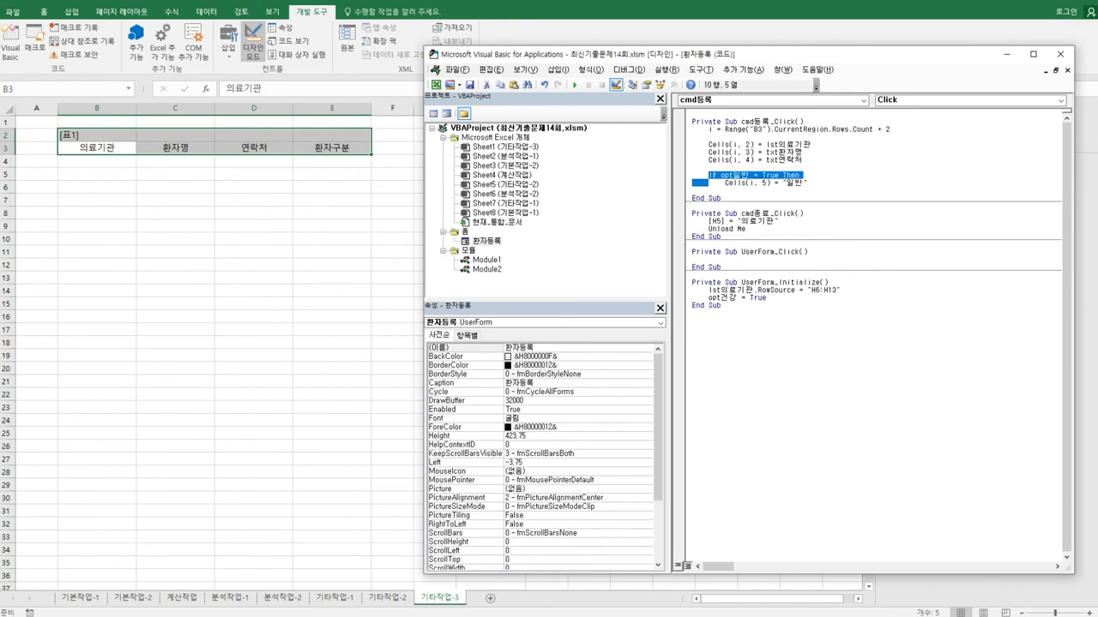
{"action": "key", "text": "shift+End"}
{"action": "key", "text": "ctrl+c"}
{"action": "key", "text": "Down"}
{"action": "key", "text": "ctrl+v"}
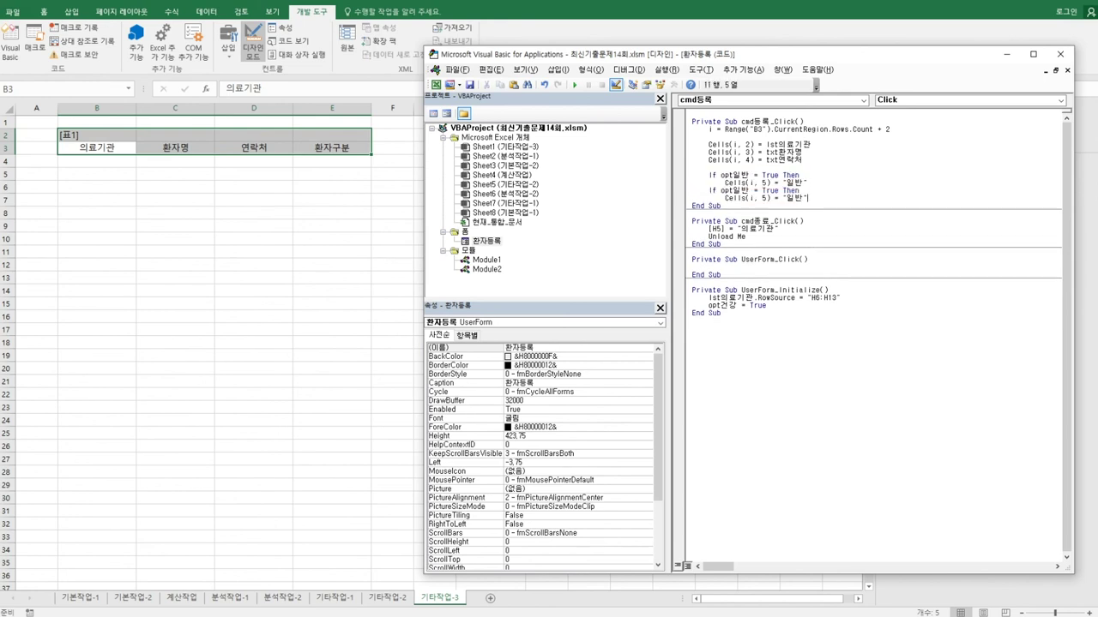
{"action": "key", "text": "Up"}
Step: Turn the copy into ElseIf opt보험 = True Then writing "보험" to column 5
{"action": "key", "text": "Home"}
{"action": "type", "text": "else"}
{"action": "key", "text": "Right"}
{"action": "key", "text": "Right"}
{"action": "key", "text": "Right"}
{"action": "key", "text": "Right"}
{"action": "key", "text": "Right"}
{"action": "key", "text": "Right"}
{"action": "key", "text": "shift+Right"}
{"action": "key", "text": "shift+Right"}
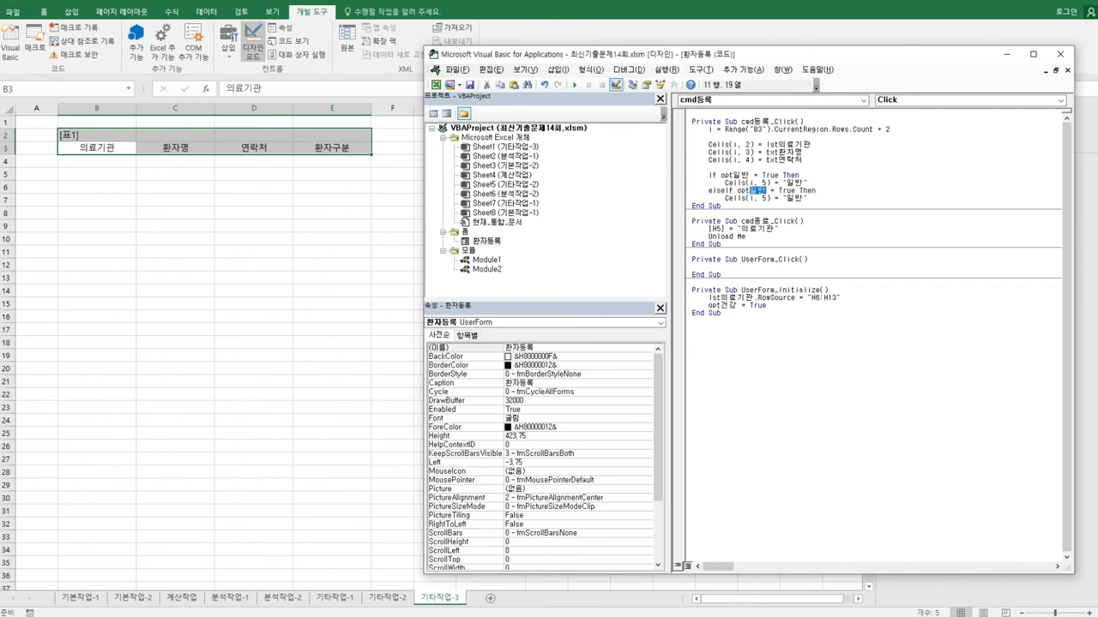
{"action": "key", "text": "shift+Left"}
{"action": "type", "text": "건"}
{"action": "type", "text": "험"}
{"action": "key", "text": "Down"}
{"action": "key", "text": "End"}
{"action": "type", "text": "보험"}
{"action": "key", "text": "Delete"}
{"action": "key", "text": "Delete"}
{"action": "key", "text": "End"}
{"action": "key", "text": "Return"}
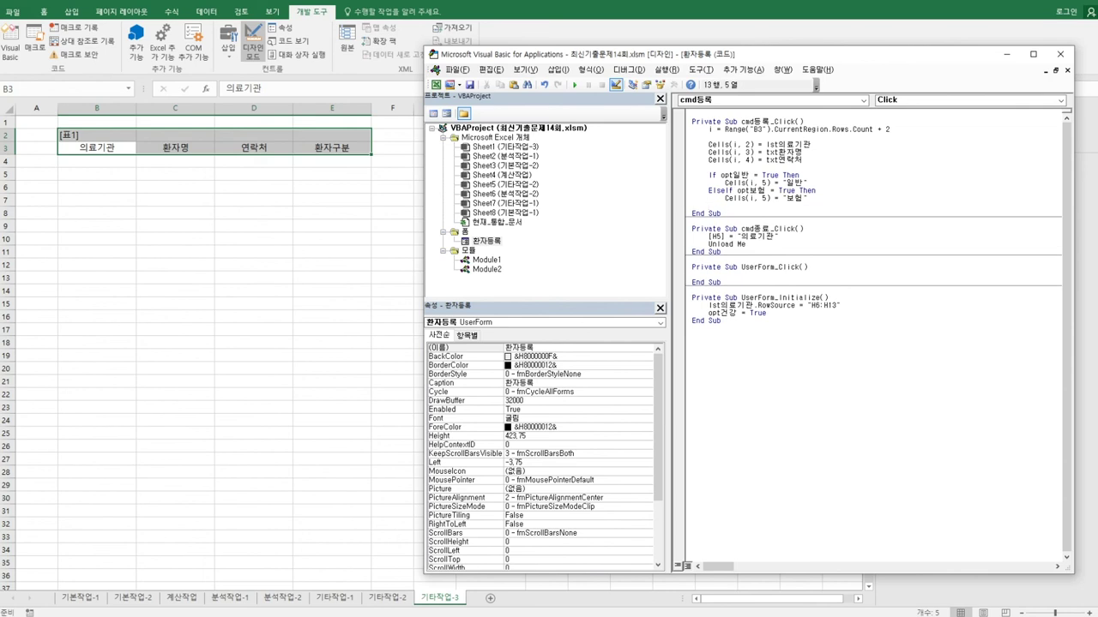
Step: Add an Else branch writing "건강보험", close with End If, and return to the sheet
{"action": "type", "text": "ㅔ"}
{"action": "key", "text": "BackSpace"}
{"action": "type", "text": "else"}
{"action": "key", "text": "shift+End"}
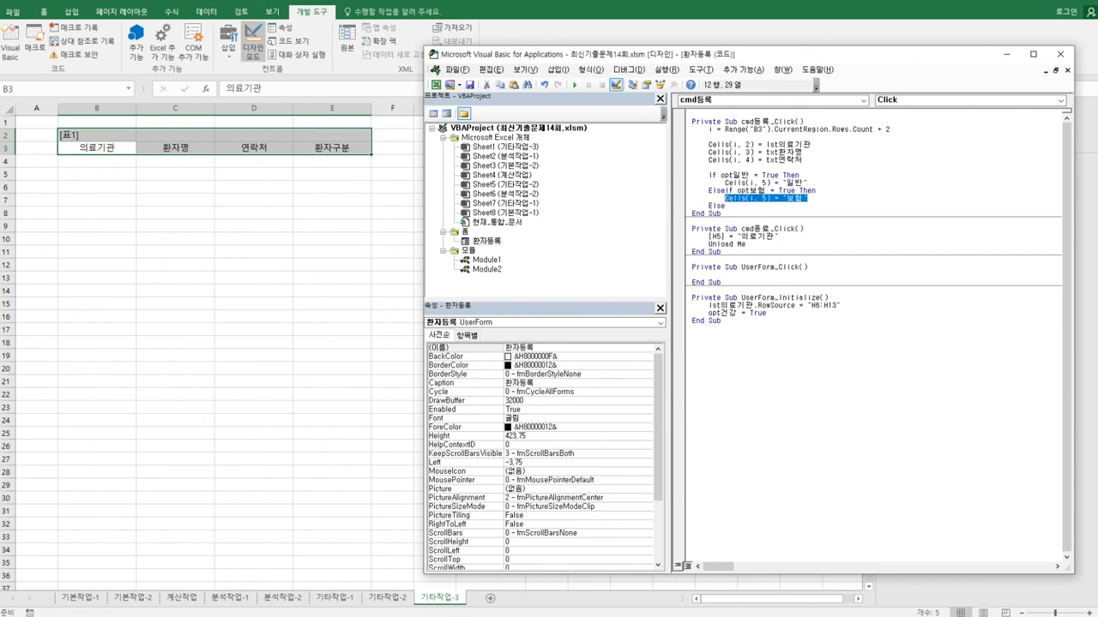
{"action": "key", "text": "Down"}
{"action": "key", "text": "Return"}
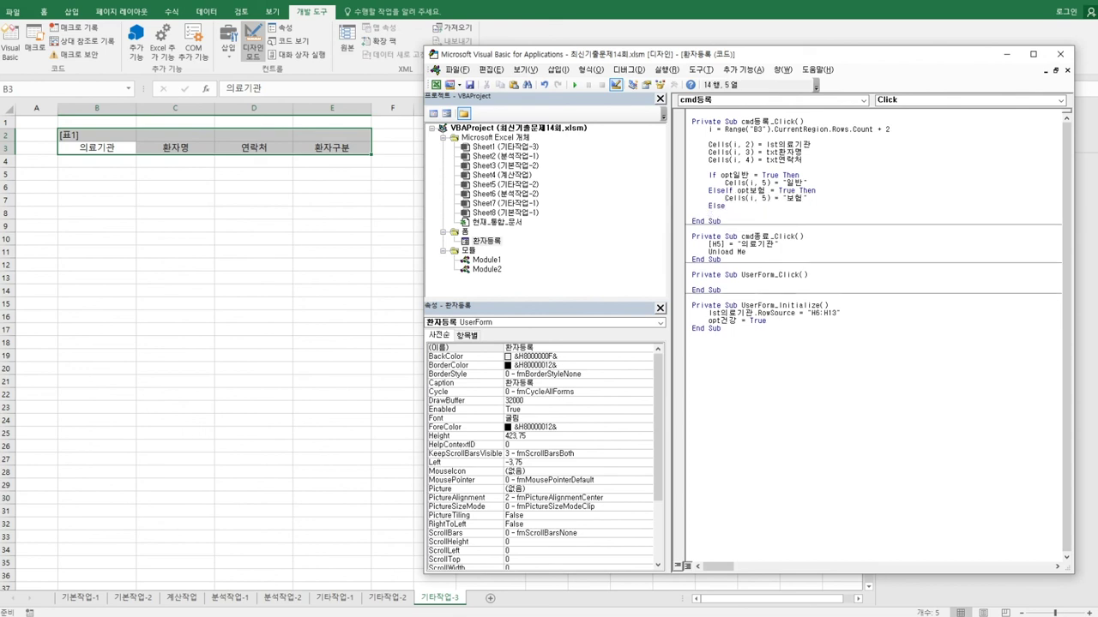
{"action": "key", "text": "ctrl+v"}
{"action": "key", "text": "shift+Right"}
{"action": "key", "text": "shift+End"}
{"action": "key", "text": "Delete"}
{"action": "type", "text": "rjsrkdqhgja"}
{"action": "key", "text": "Return"}
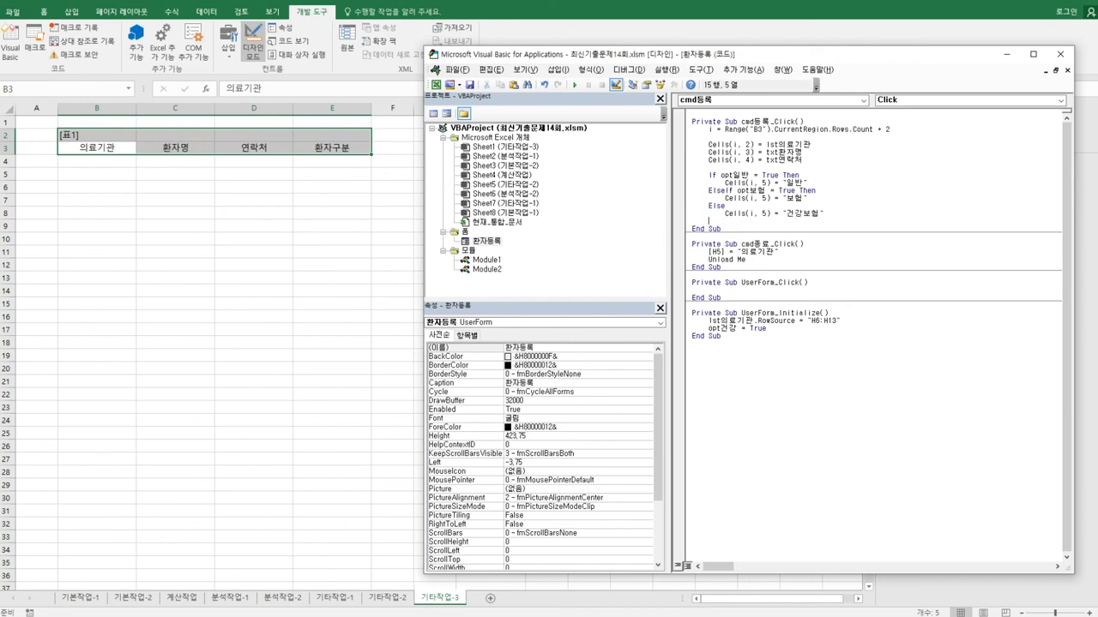
{"action": "type", "text": "end if"}
{"action": "key", "text": "Return"}
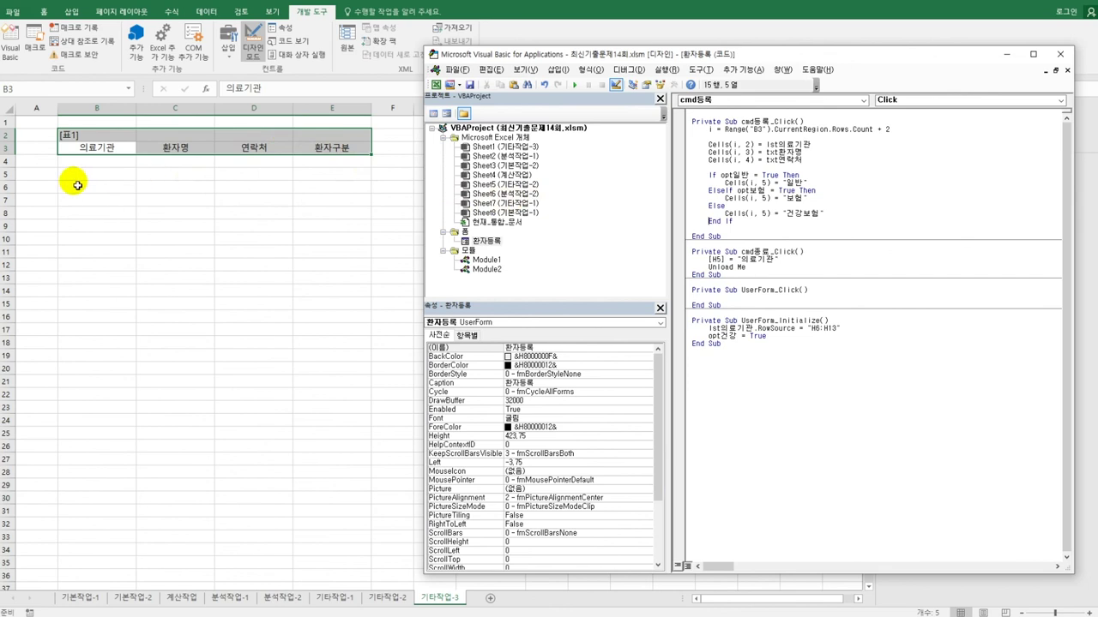
{"action": "key", "text": "alt+F11"}
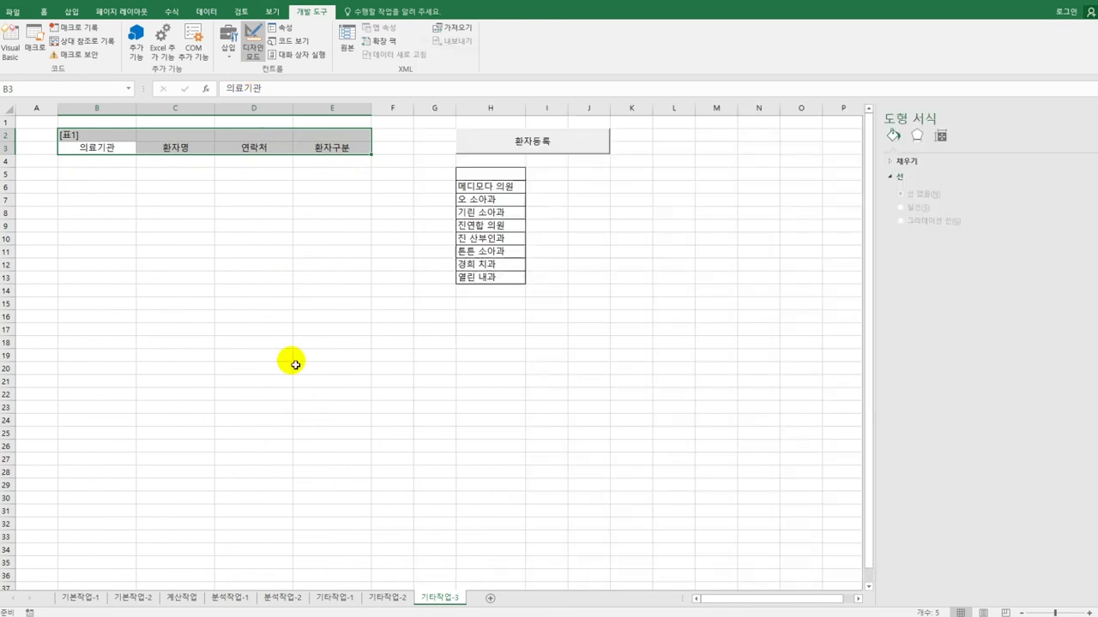
Step: Exit design mode, test the 환자등록 form's clinic list, close it, and open the VBA editor
{"action": "left_click", "coordinate": [293, 356]}
{"action": "left_click", "coordinate": [253, 43]}
{"action": "left_click", "coordinate": [532, 150]}
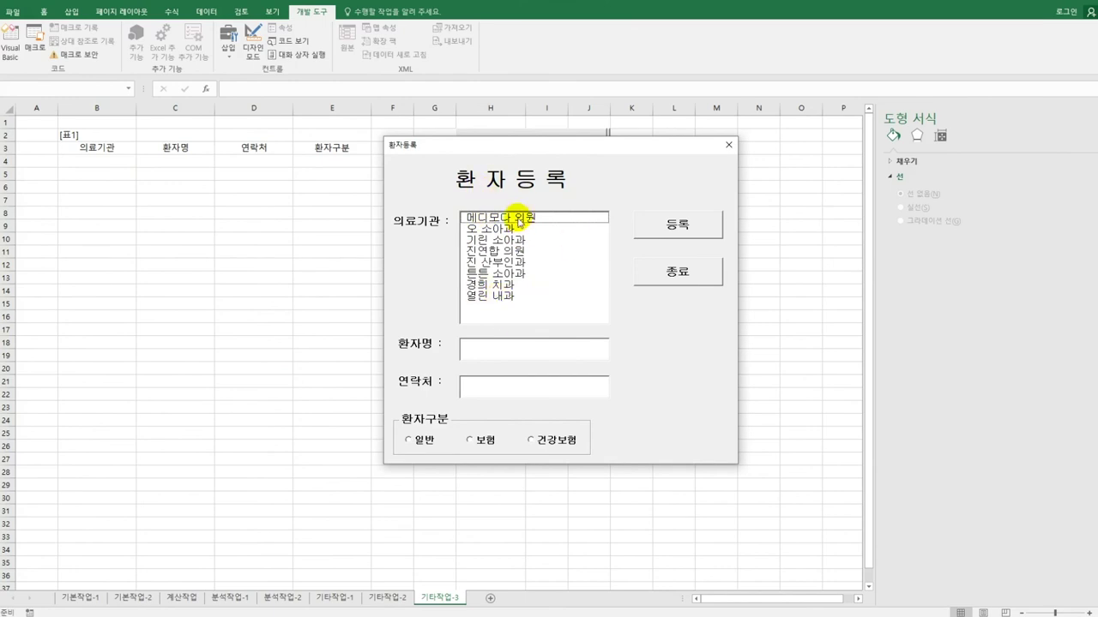
{"action": "left_click", "coordinate": [519, 222]}
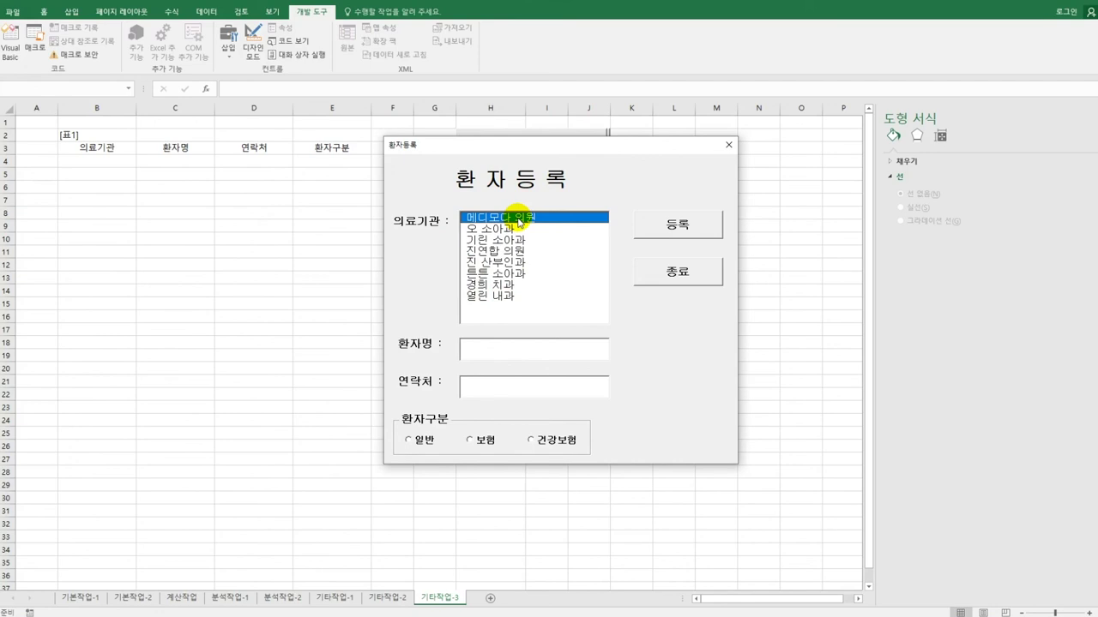
{"action": "left_click", "coordinate": [511, 230]}
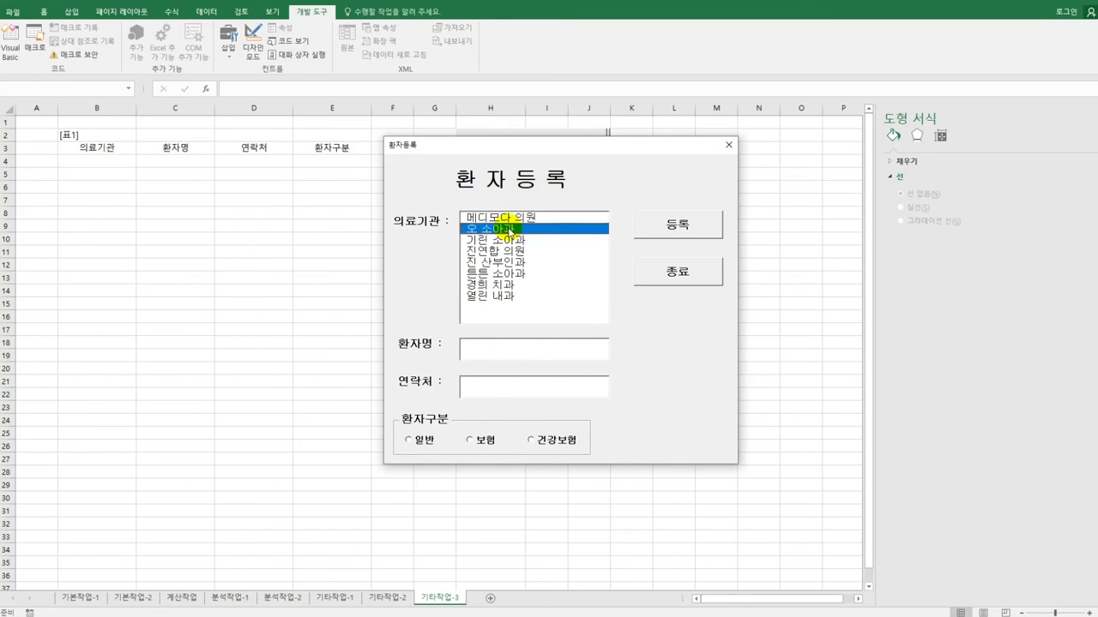
{"action": "left_click", "coordinate": [511, 241]}
{"action": "left_click", "coordinate": [502, 217]}
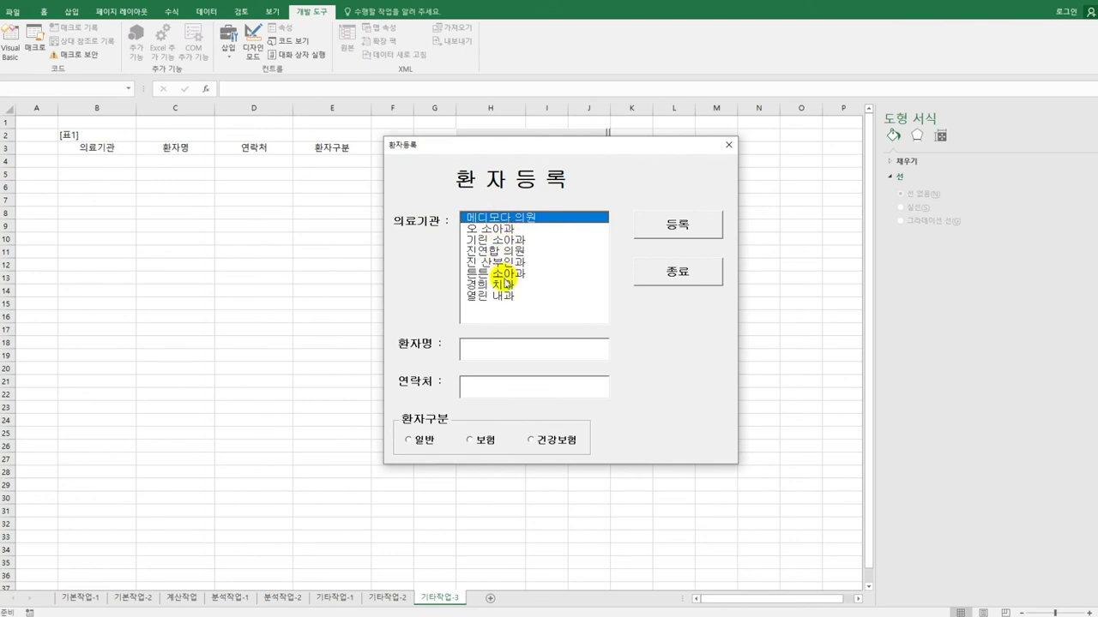
{"action": "left_click", "coordinate": [729, 147]}
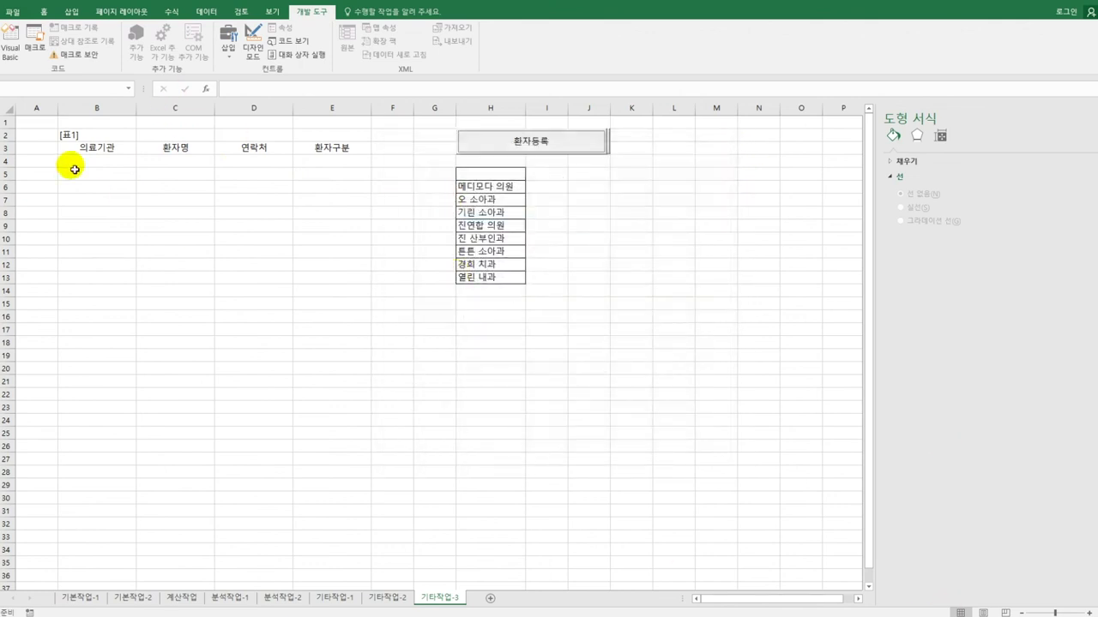
{"action": "left_click", "coordinate": [11, 43]}
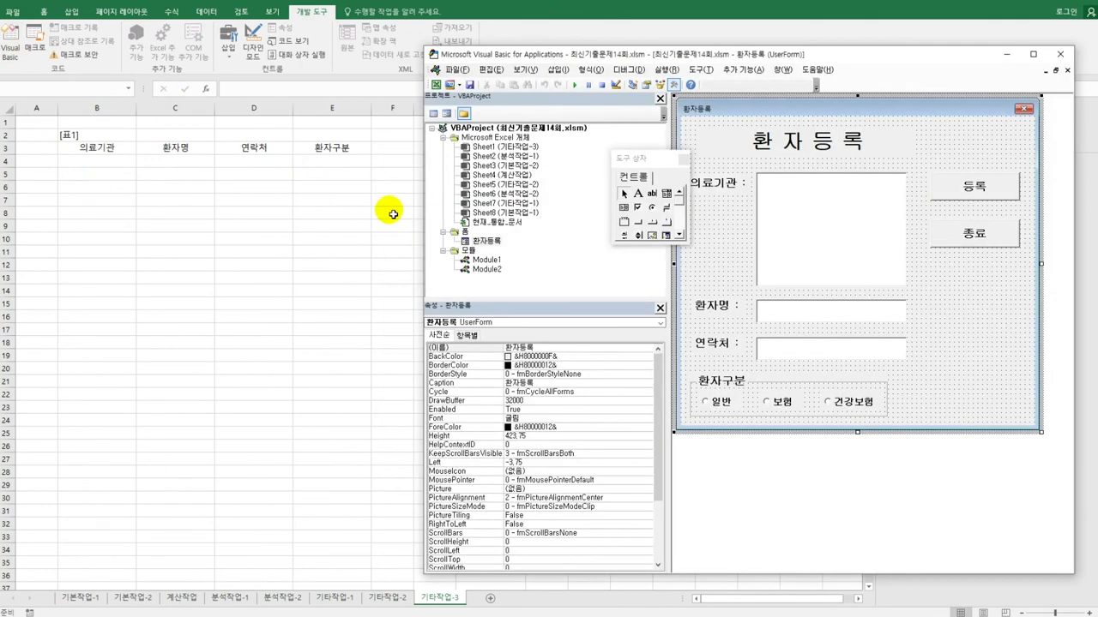
Step: In the 등록 button code, add iRow = lst의료기관.ListIndex and write lst의료기관.List(iRow, 0) to column 2
{"action": "left_click", "coordinate": [954, 197]}
{"action": "double_click", "coordinate": [954, 196]}
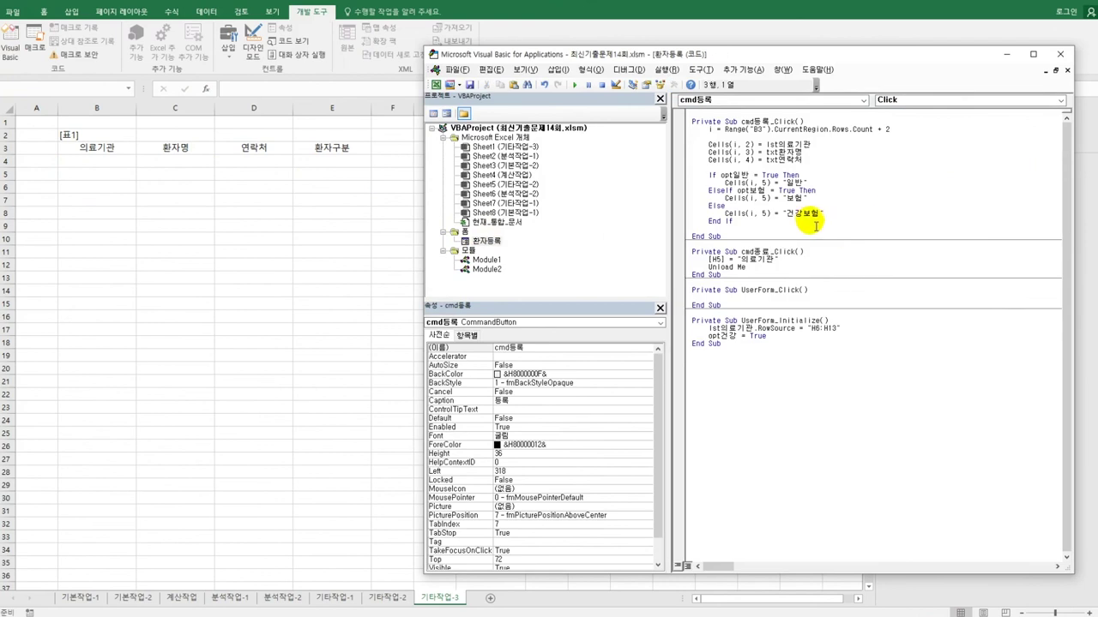
{"action": "key", "text": "Return"}
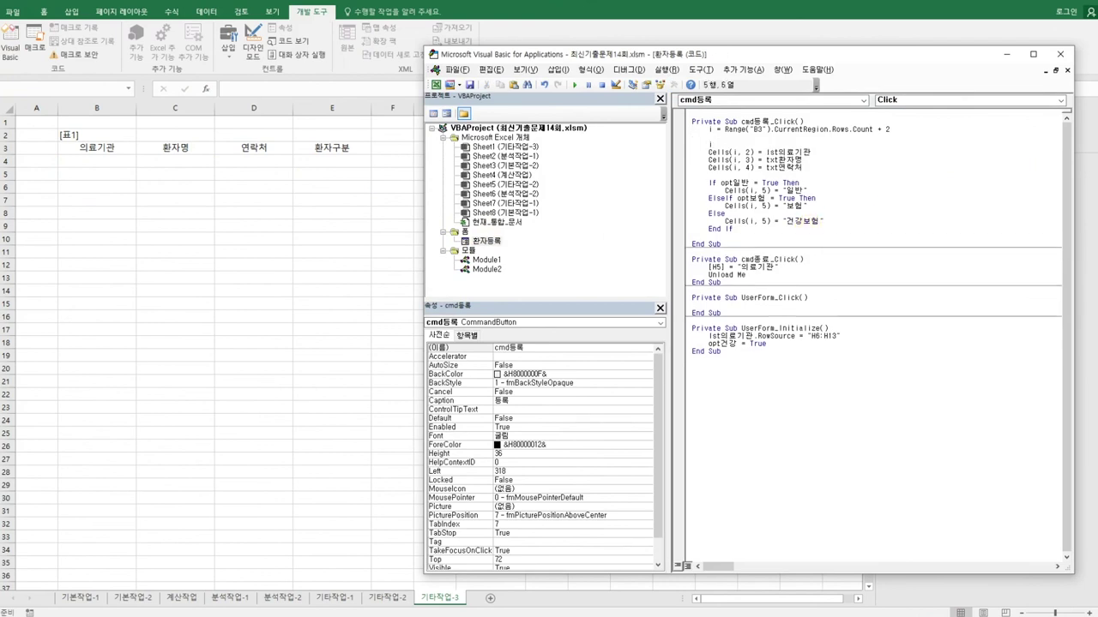
{"action": "type", "text": "iRow = lst의료기관.l"}
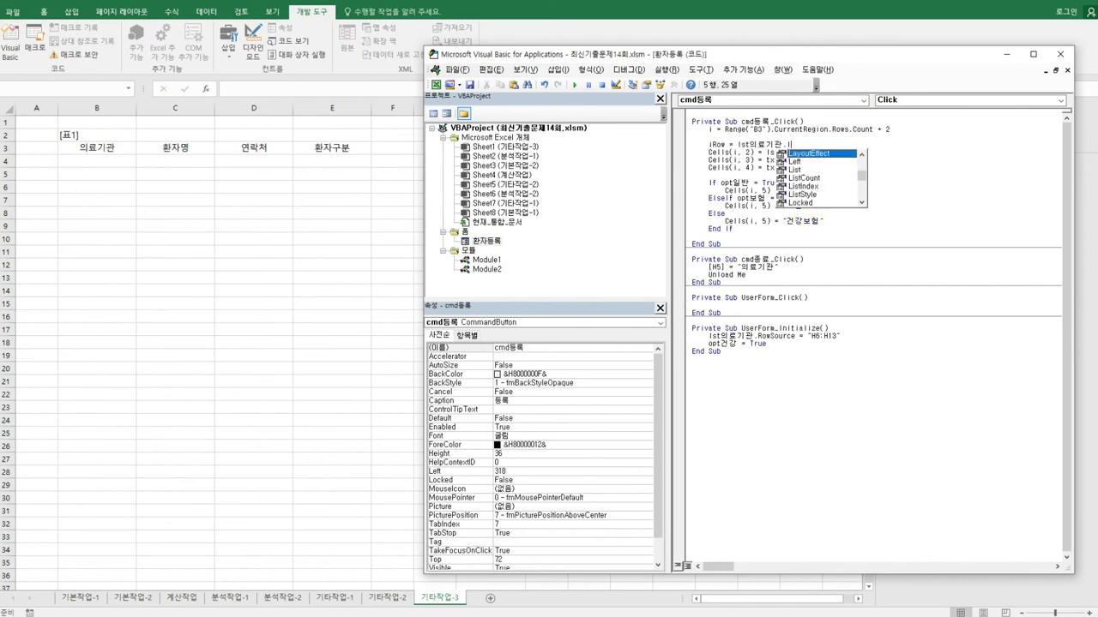
{"action": "type", "text": "istin"}
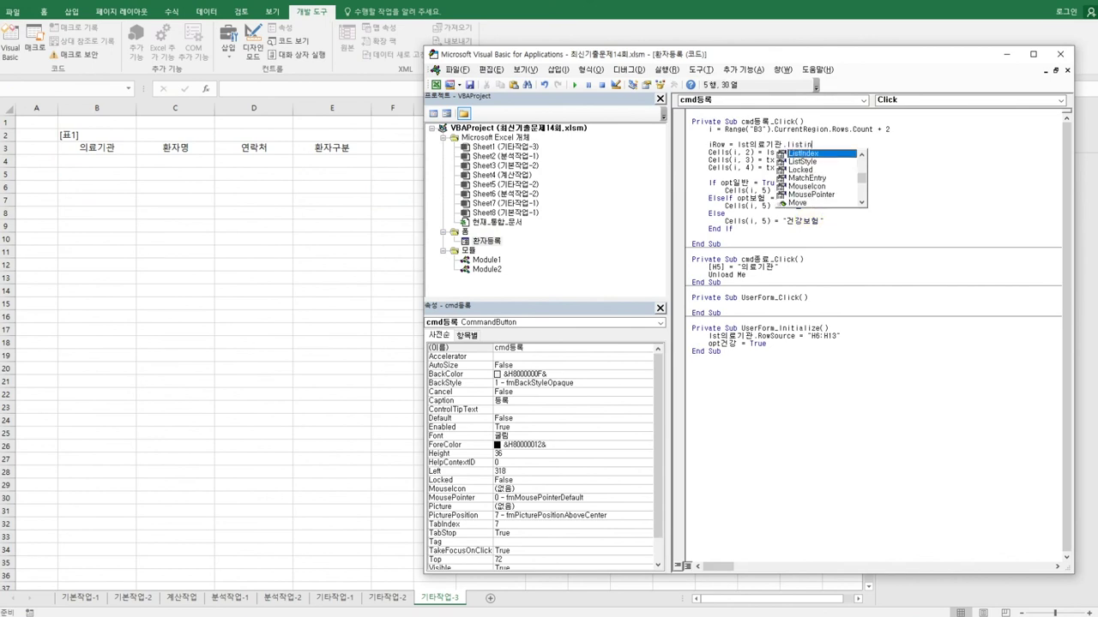
{"action": "key", "text": "Tab"}
{"action": "key", "text": "Return"}
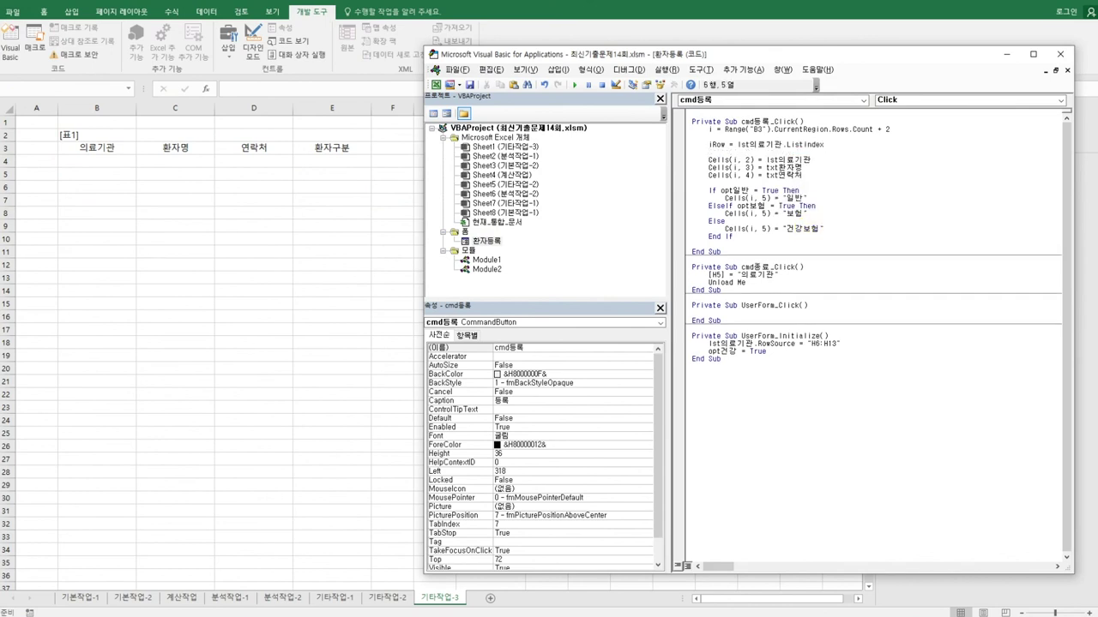
{"action": "left_click", "coordinate": [812, 160]}
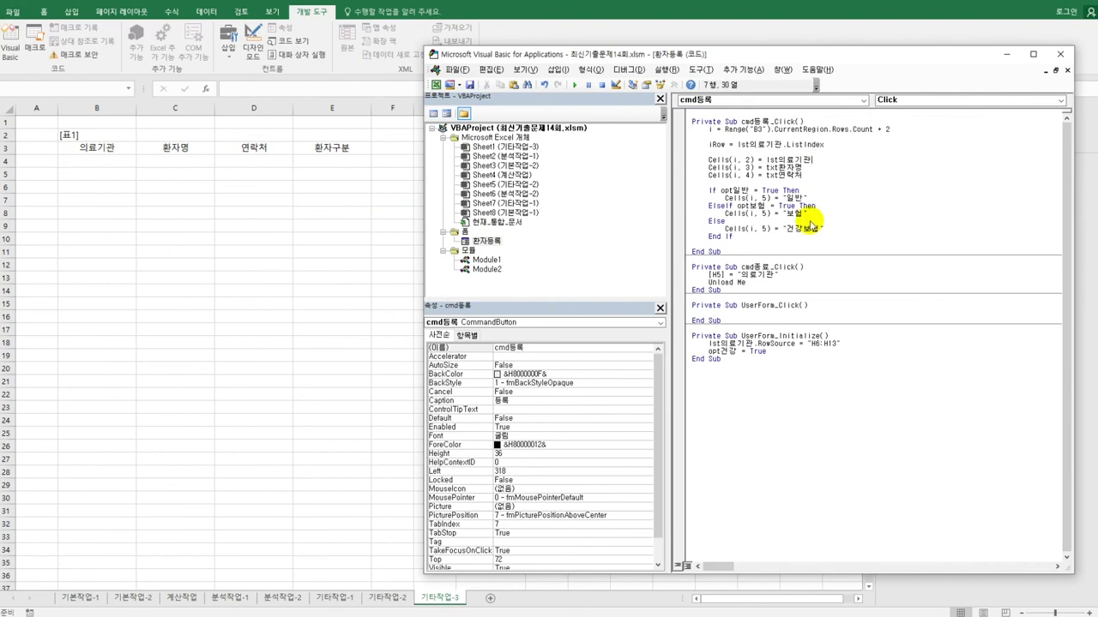
{"action": "type", "text": ".list"}
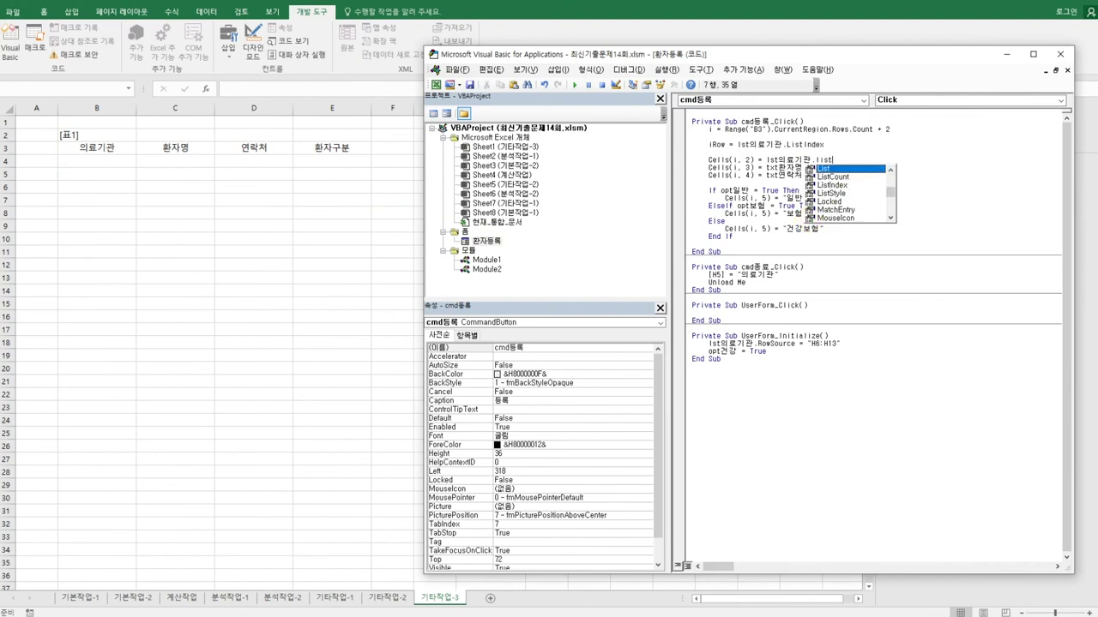
{"action": "type", "text": "("}
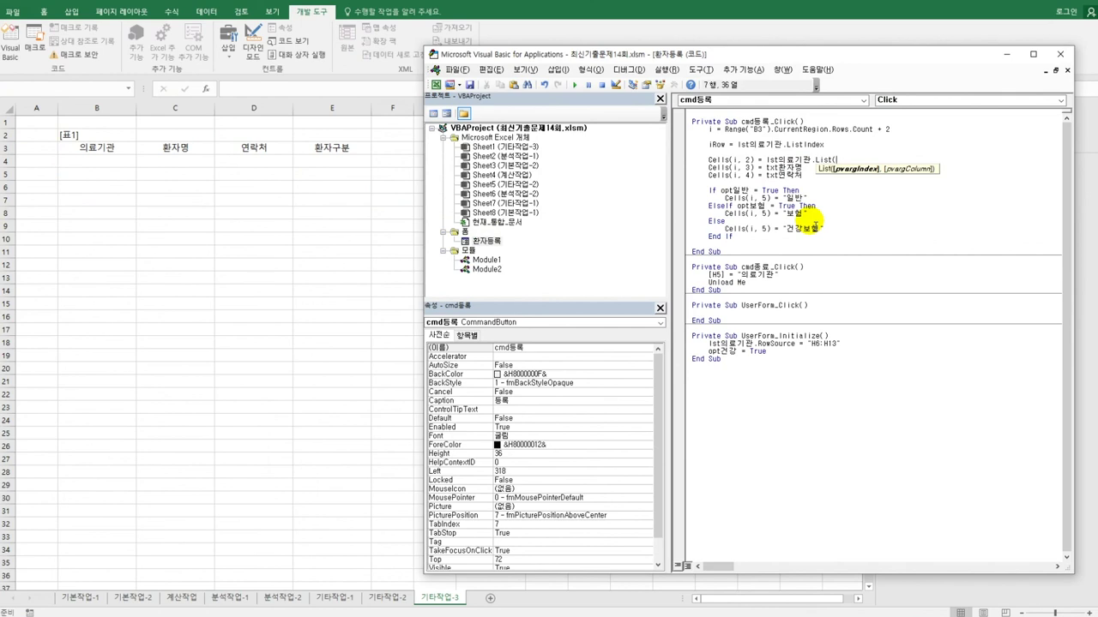
{"action": "type", "text": "iR"}
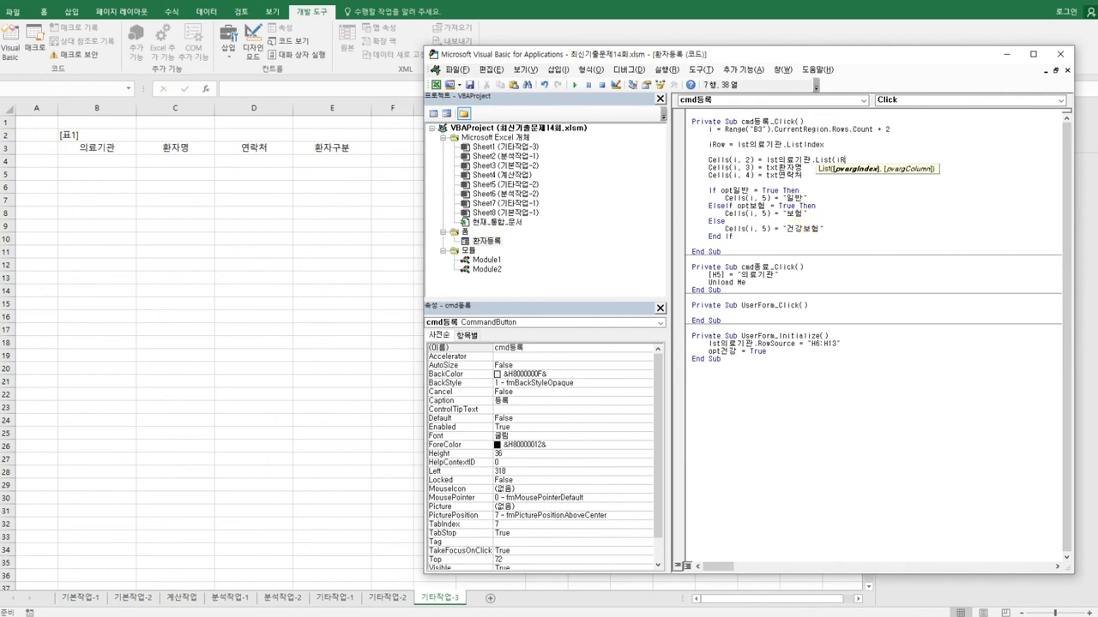
{"action": "type", "text": "ow,"}
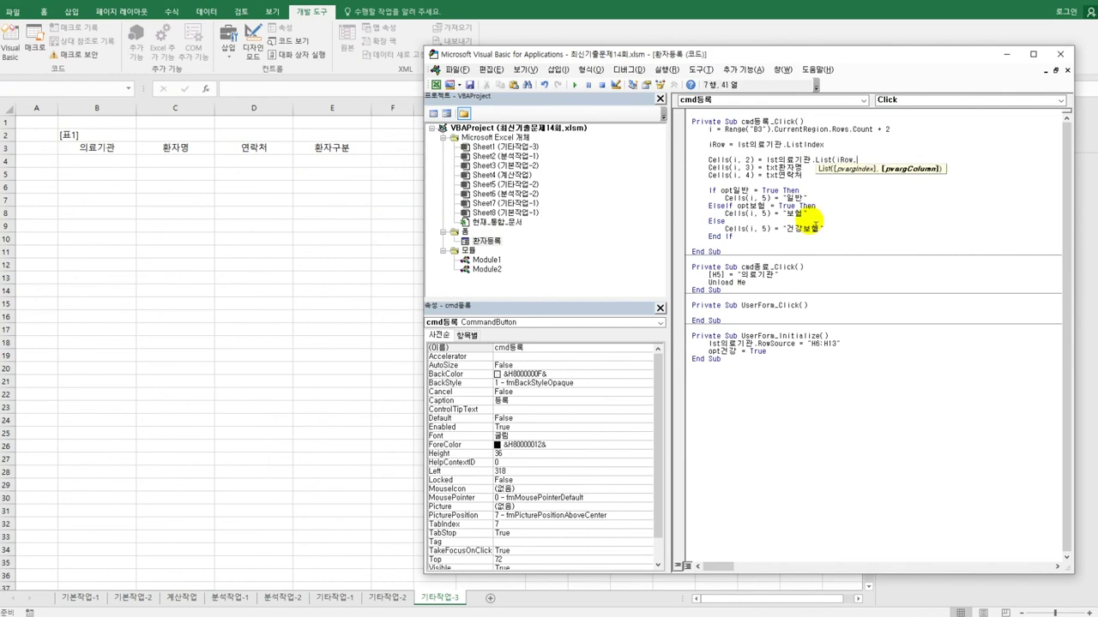
{"action": "type", "text": "0"}
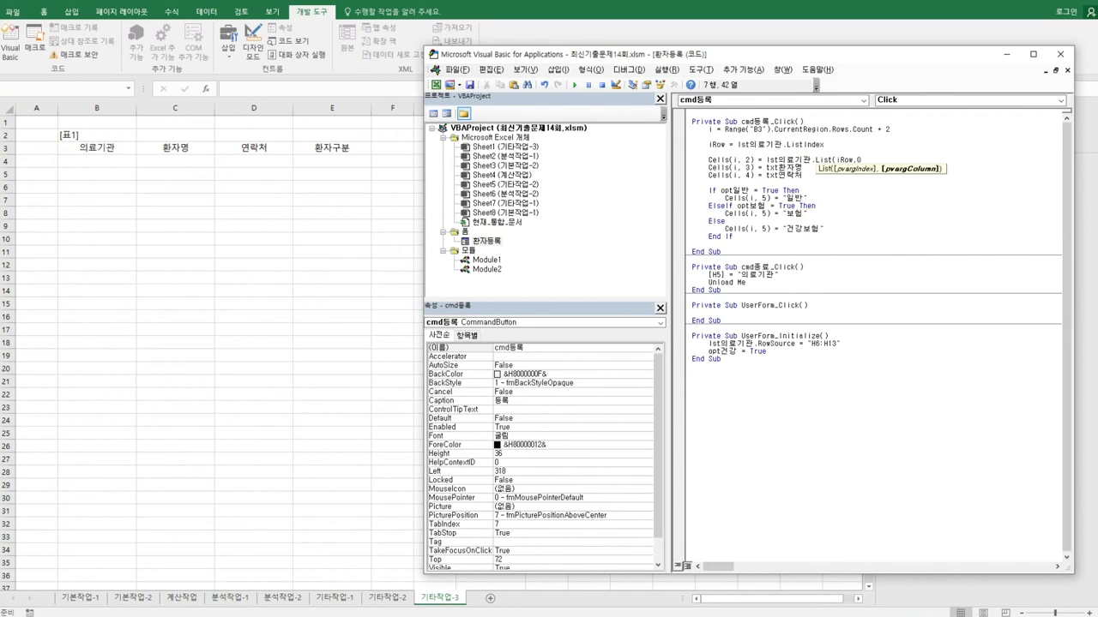
{"action": "type", "text": ")"}
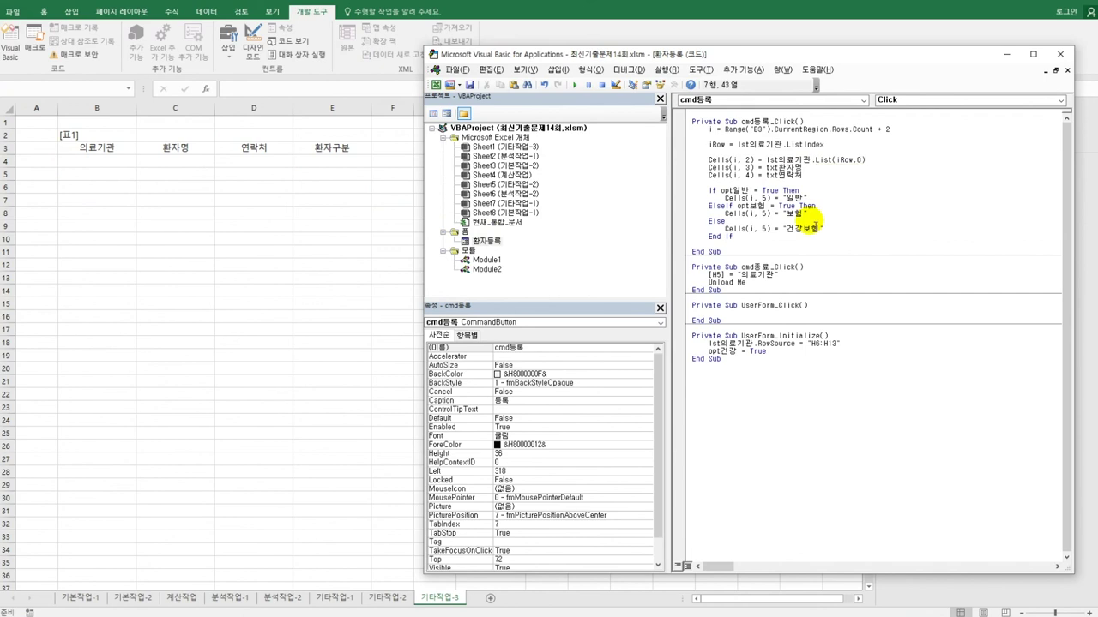
{"action": "left_click", "coordinate": [811, 221]}
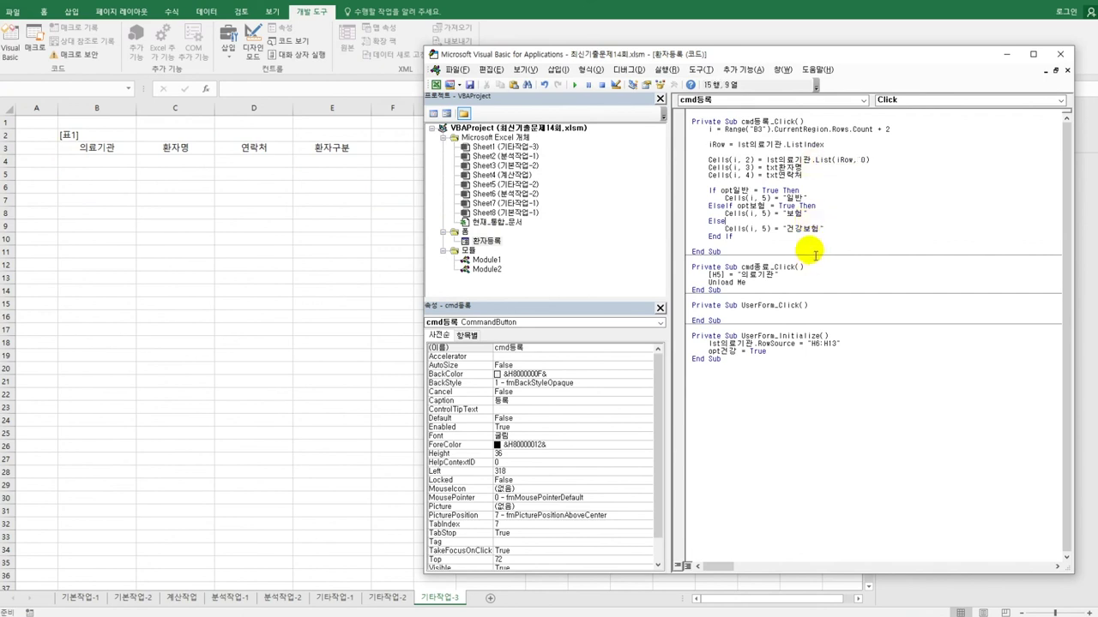
{"action": "left_click", "coordinate": [1060, 54]}
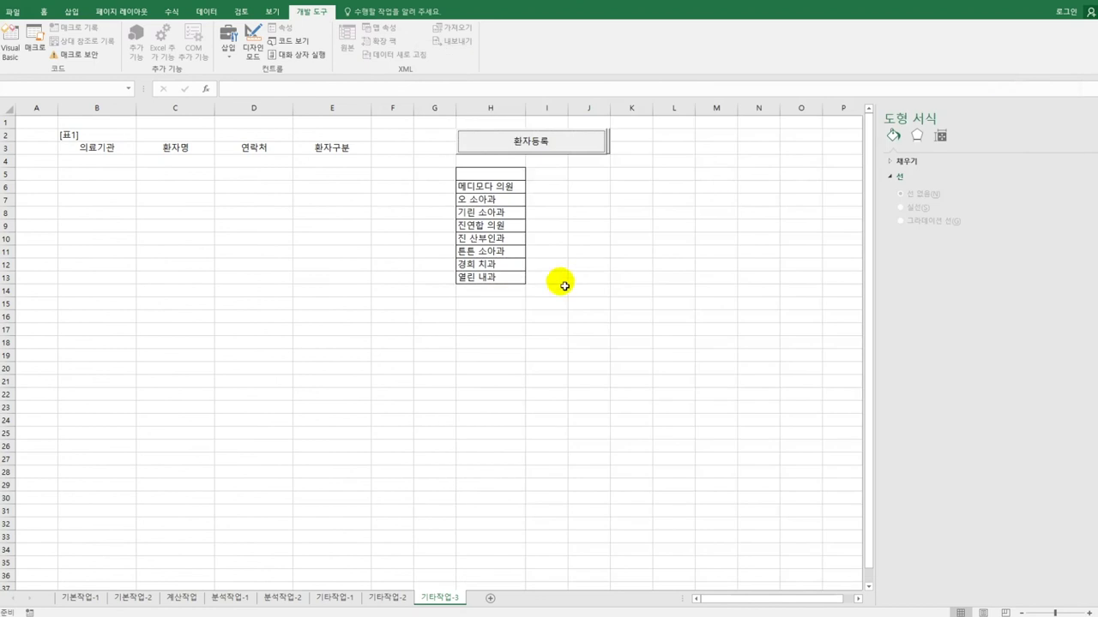
Step: Register a test patient at 메디모다 의원 as 일반, entering a name and contact number
{"action": "left_click", "coordinate": [588, 290]}
{"action": "left_click", "coordinate": [557, 146]}
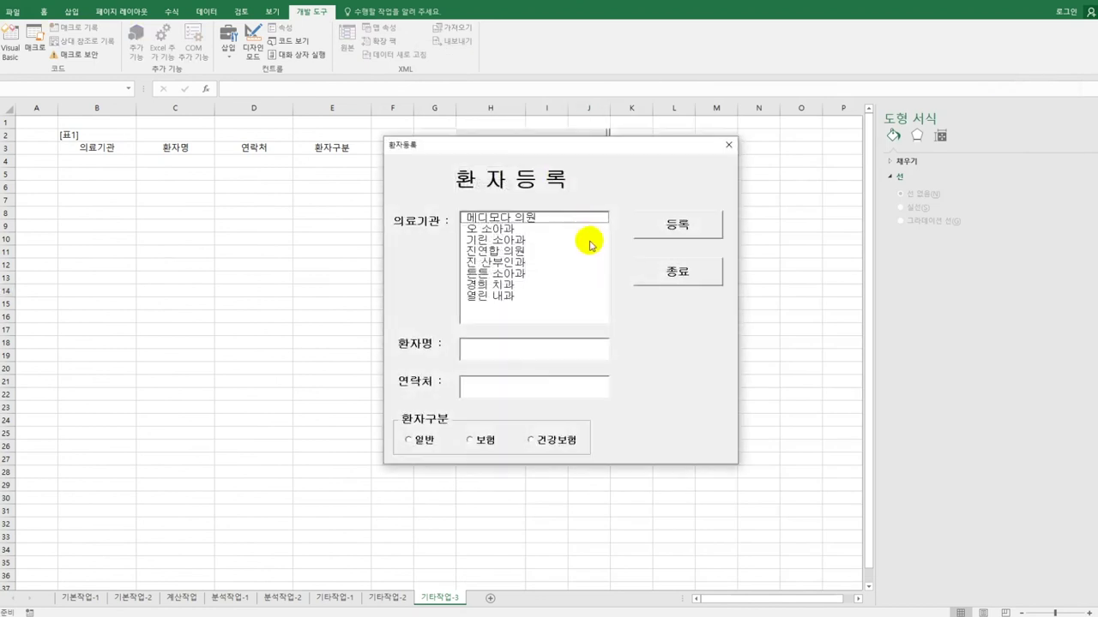
{"action": "left_click", "coordinate": [529, 219]}
{"action": "left_click", "coordinate": [489, 350]}
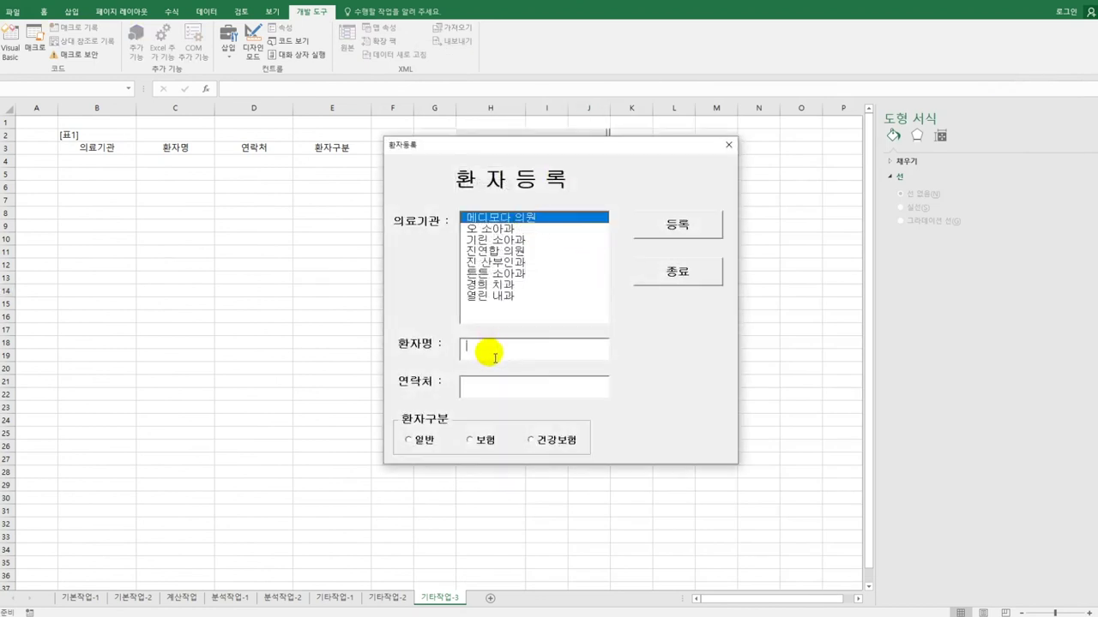
{"action": "type", "text": "홍"}
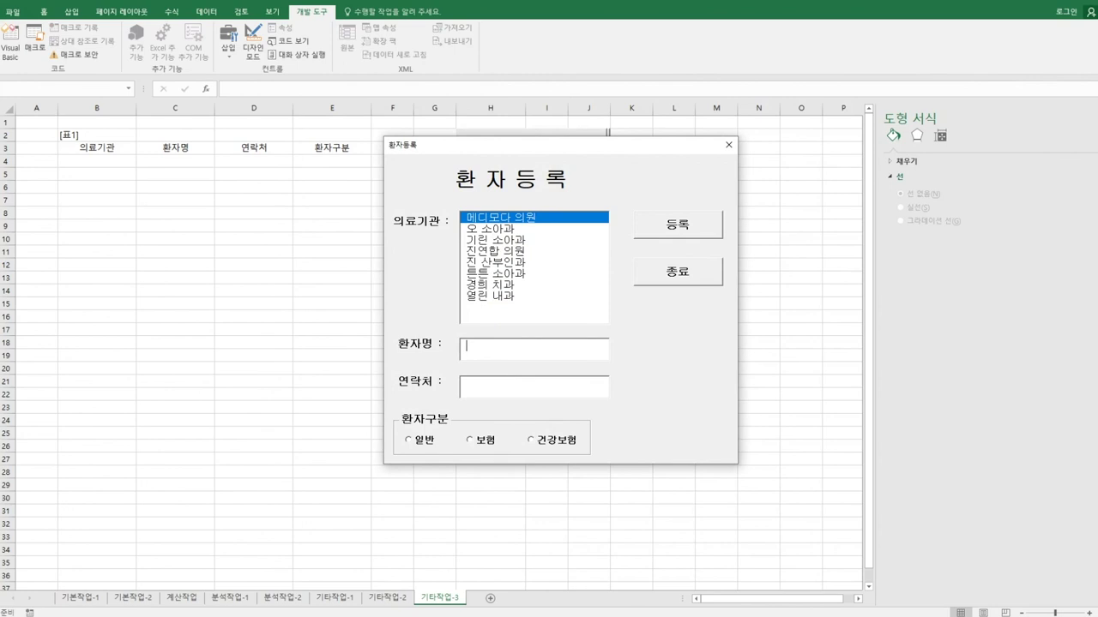
{"action": "type", "text": "길동"}
{"action": "key", "text": "Tab"}
{"action": "type", "text": "010-000-0000"}
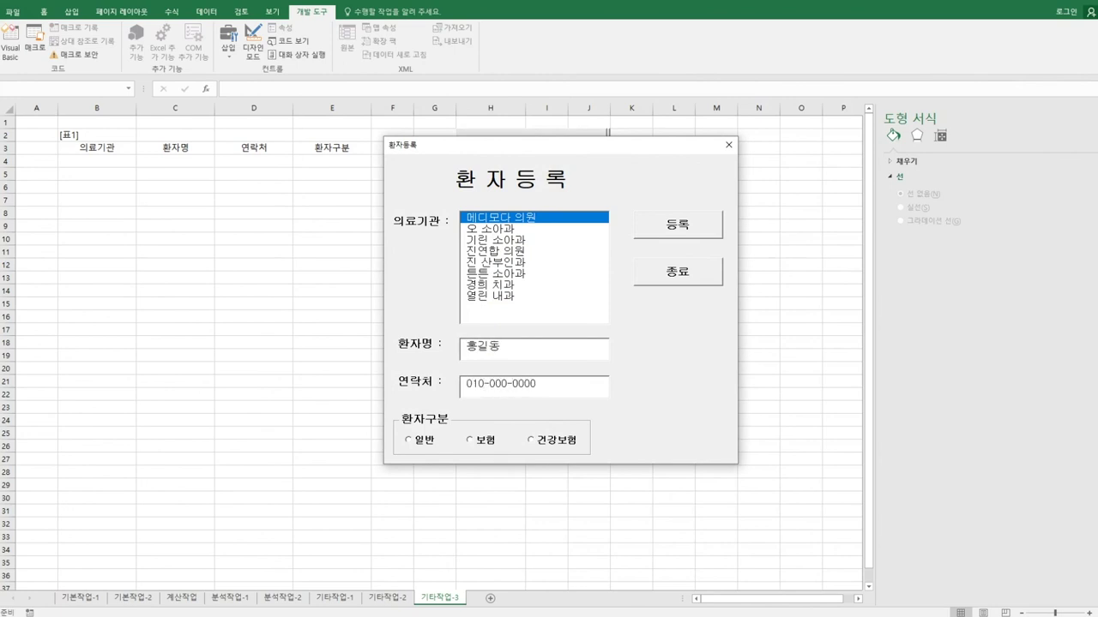
{"action": "left_click", "coordinate": [415, 440]}
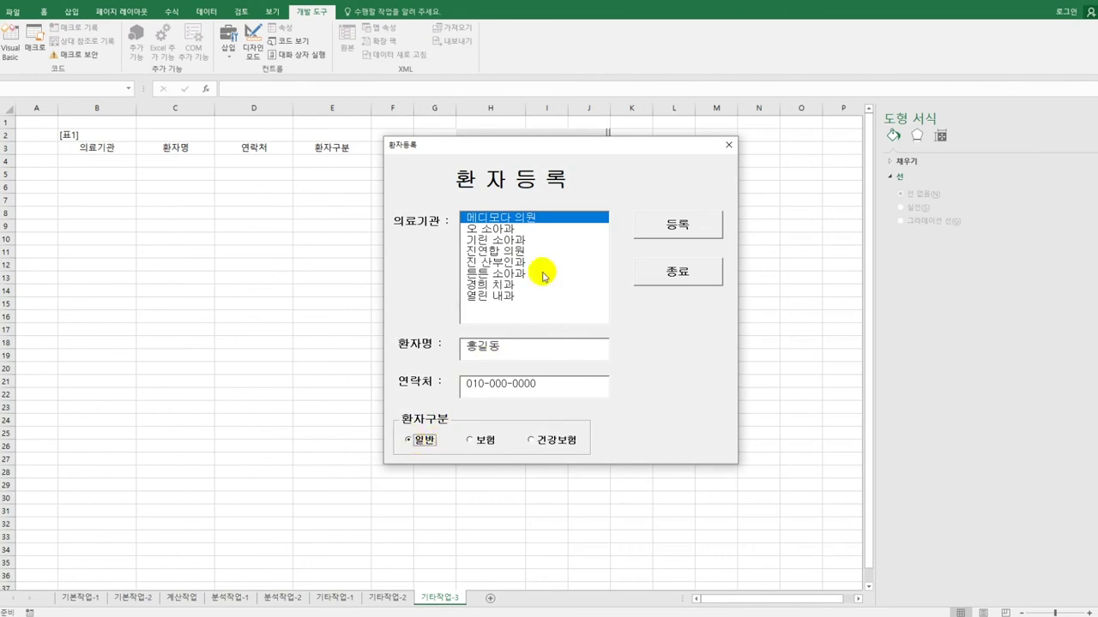
{"action": "left_click", "coordinate": [677, 224]}
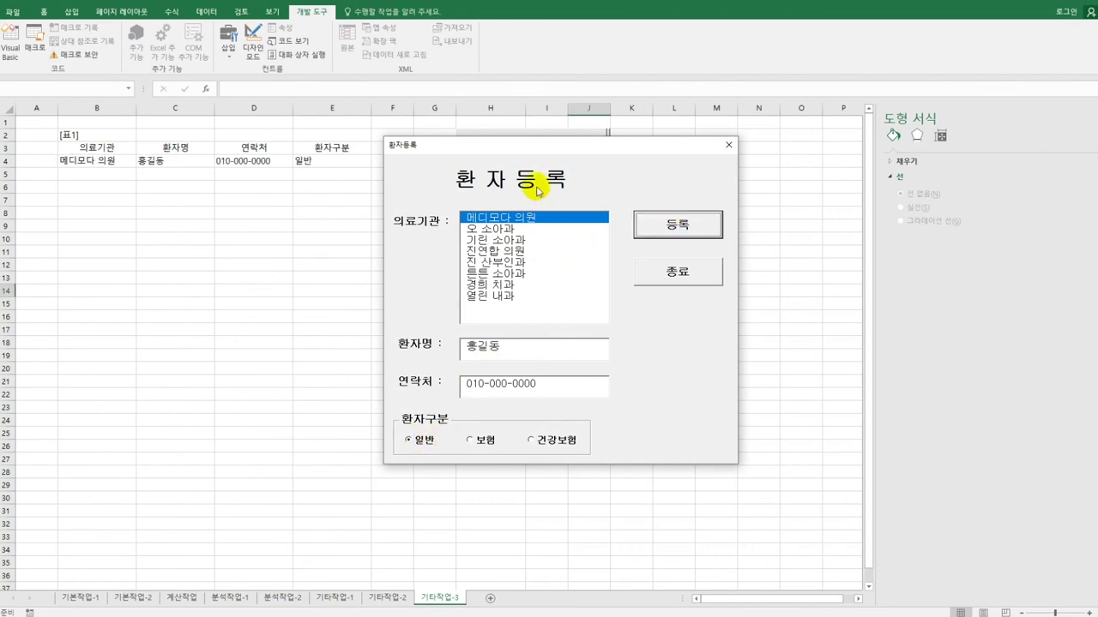
Step: Register a second patient at 진연합 의원 as 보험 with a new name, then close the form
{"action": "left_click_drag", "start_coordinate": [540, 146], "coordinate": [541, 213]}
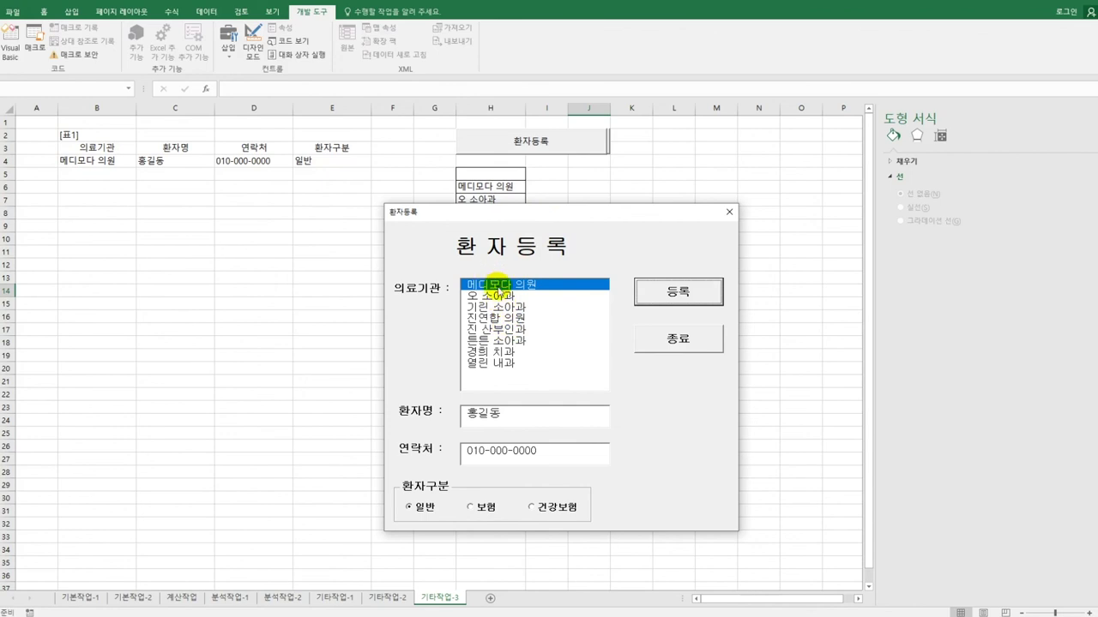
{"action": "left_click", "coordinate": [504, 317]}
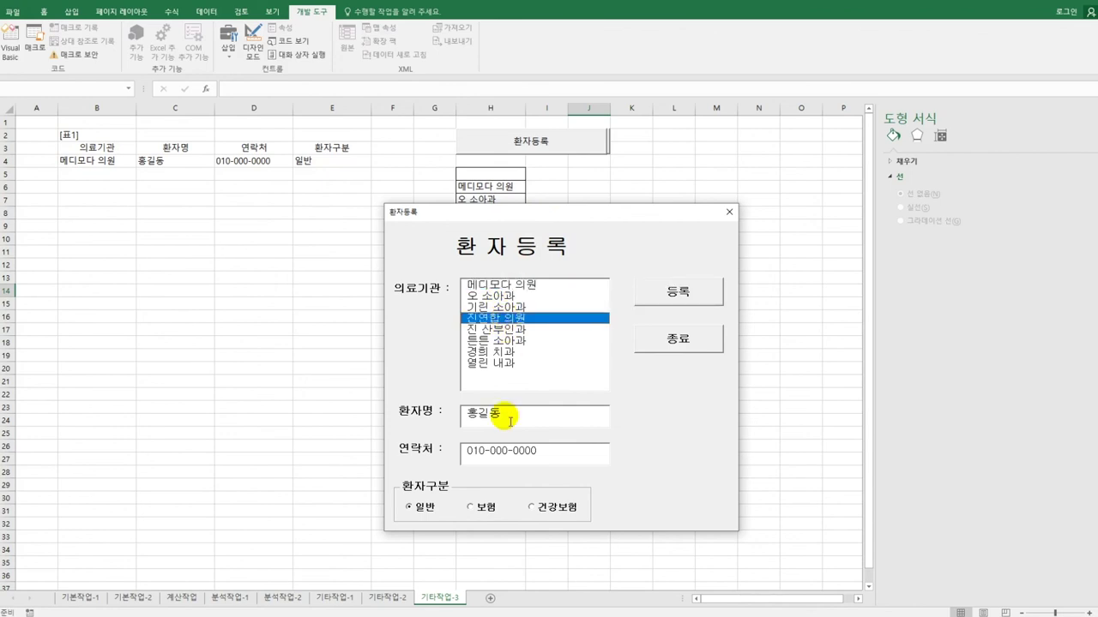
{"action": "left_click_drag", "start_coordinate": [509, 421], "coordinate": [452, 414]}
{"action": "type", "text": "가"}
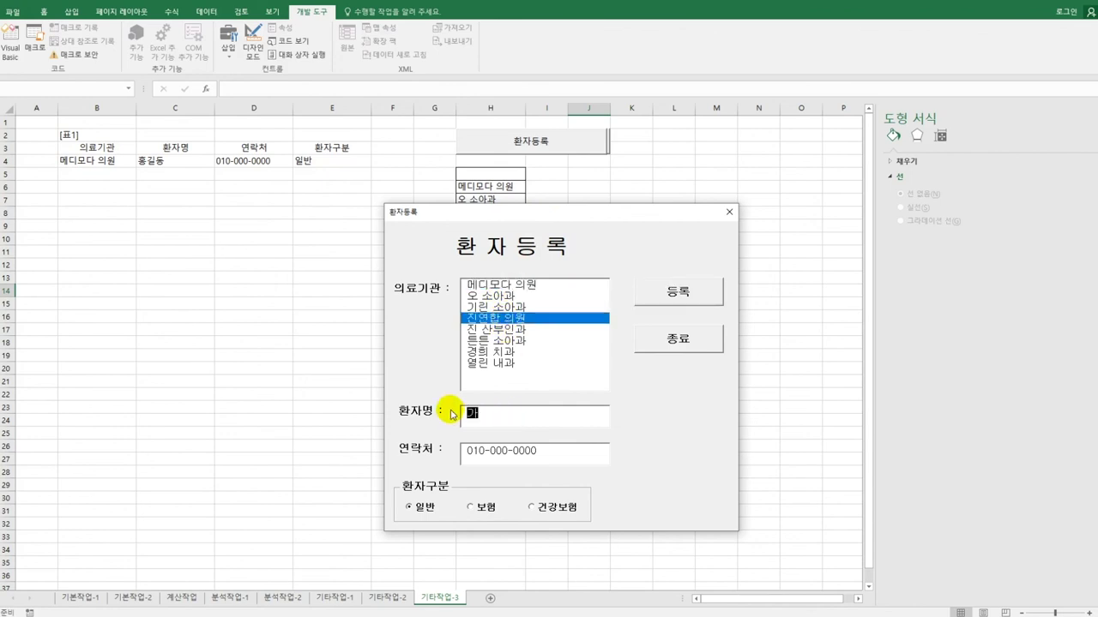
{"action": "type", "text": "강호동"}
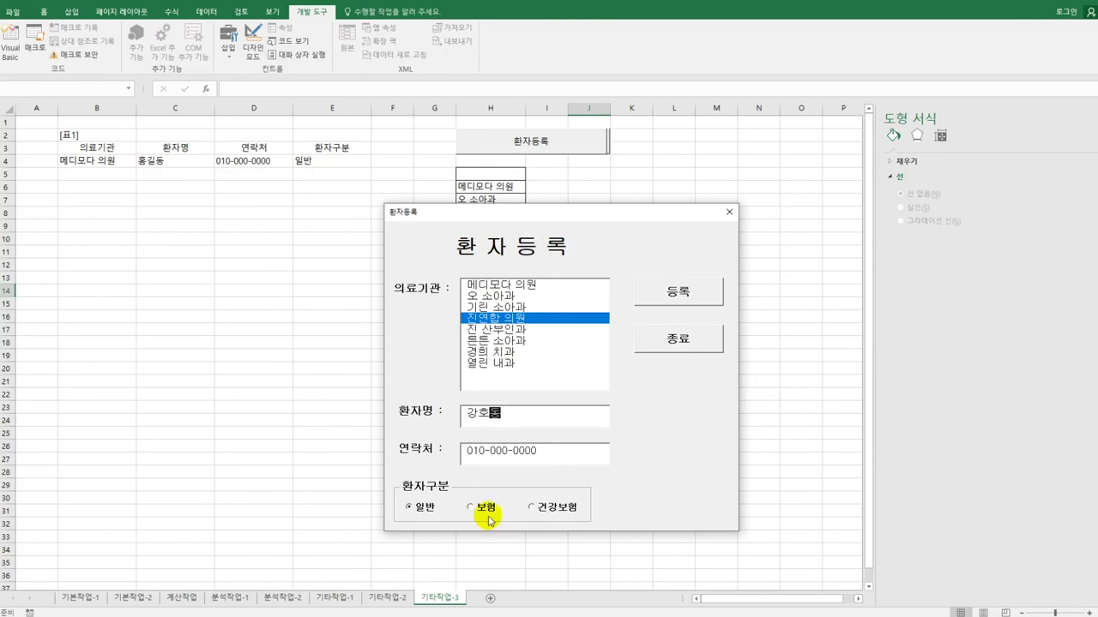
{"action": "left_click", "coordinate": [487, 512]}
{"action": "left_click", "coordinate": [656, 295]}
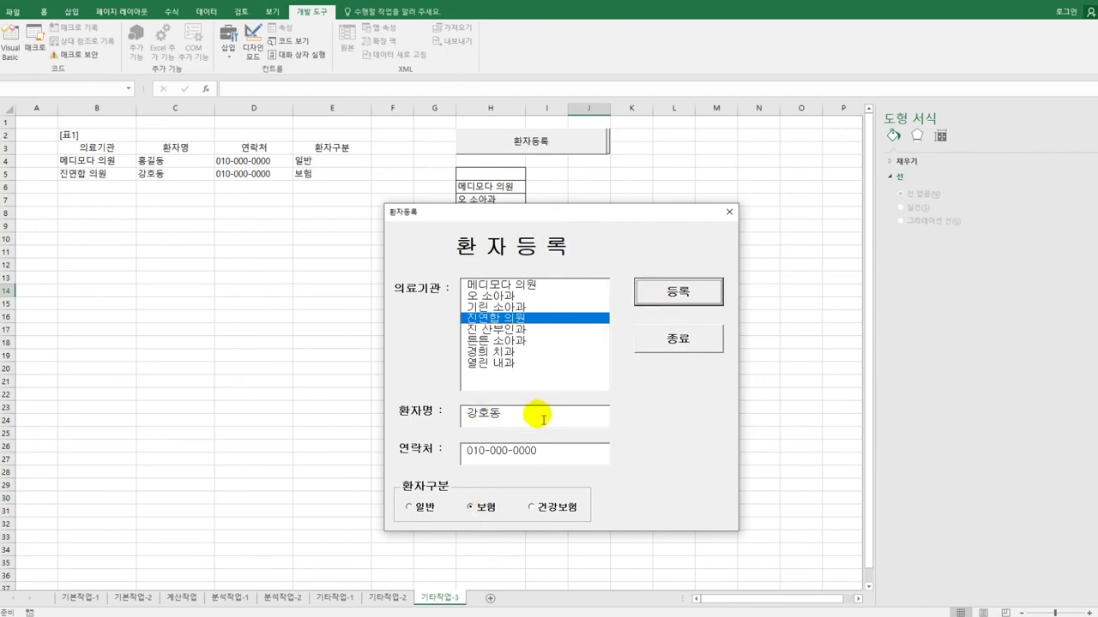
{"action": "left_click", "coordinate": [685, 341]}
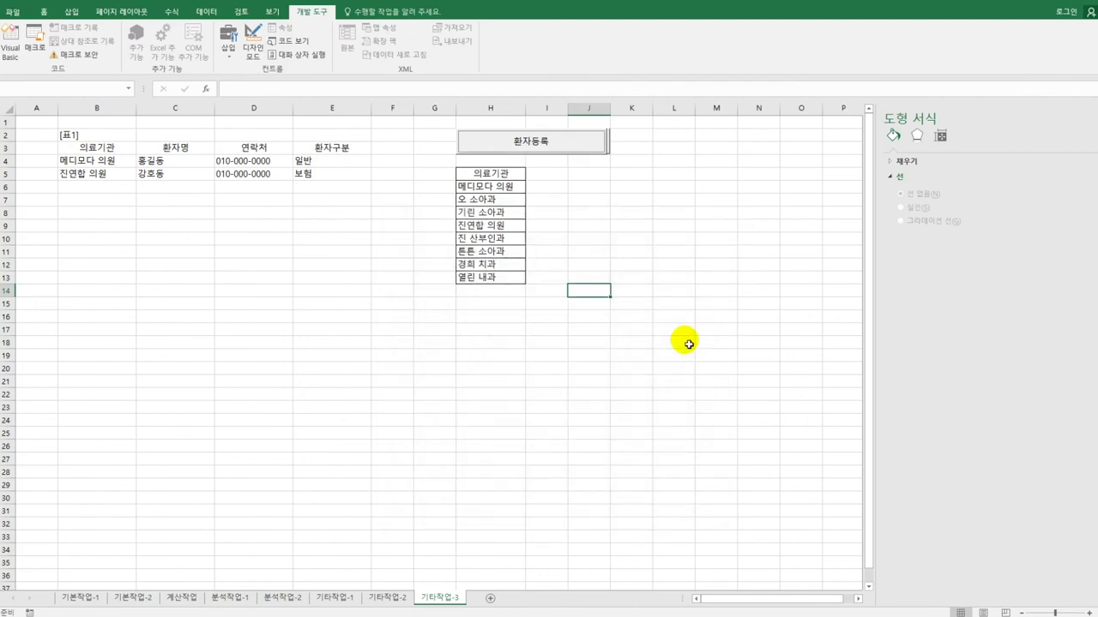
{"action": "left_click", "coordinate": [679, 341]}
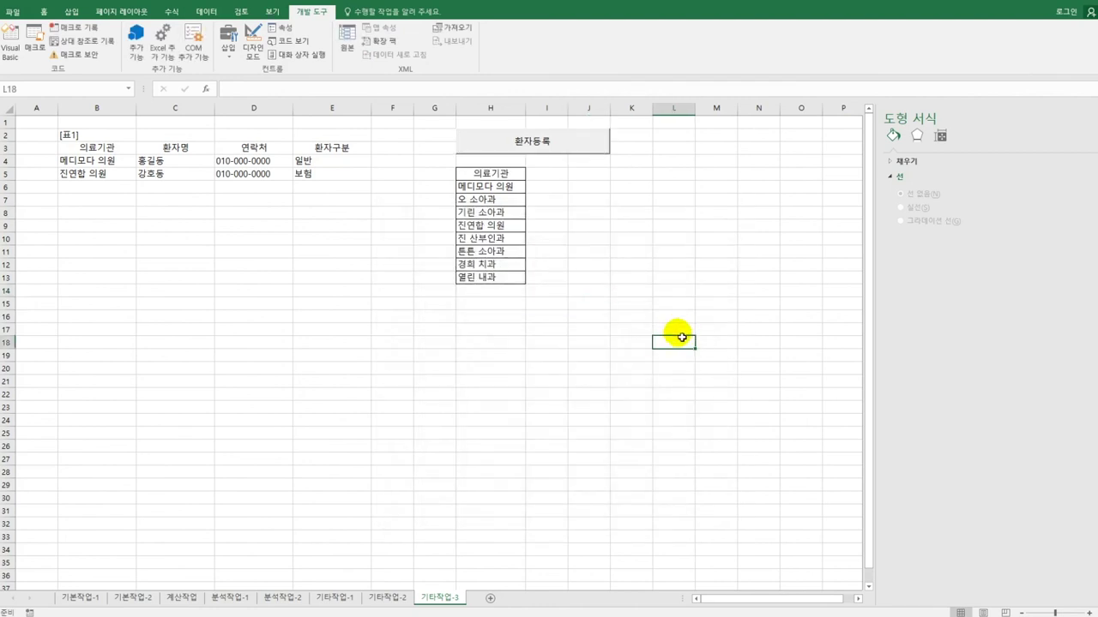